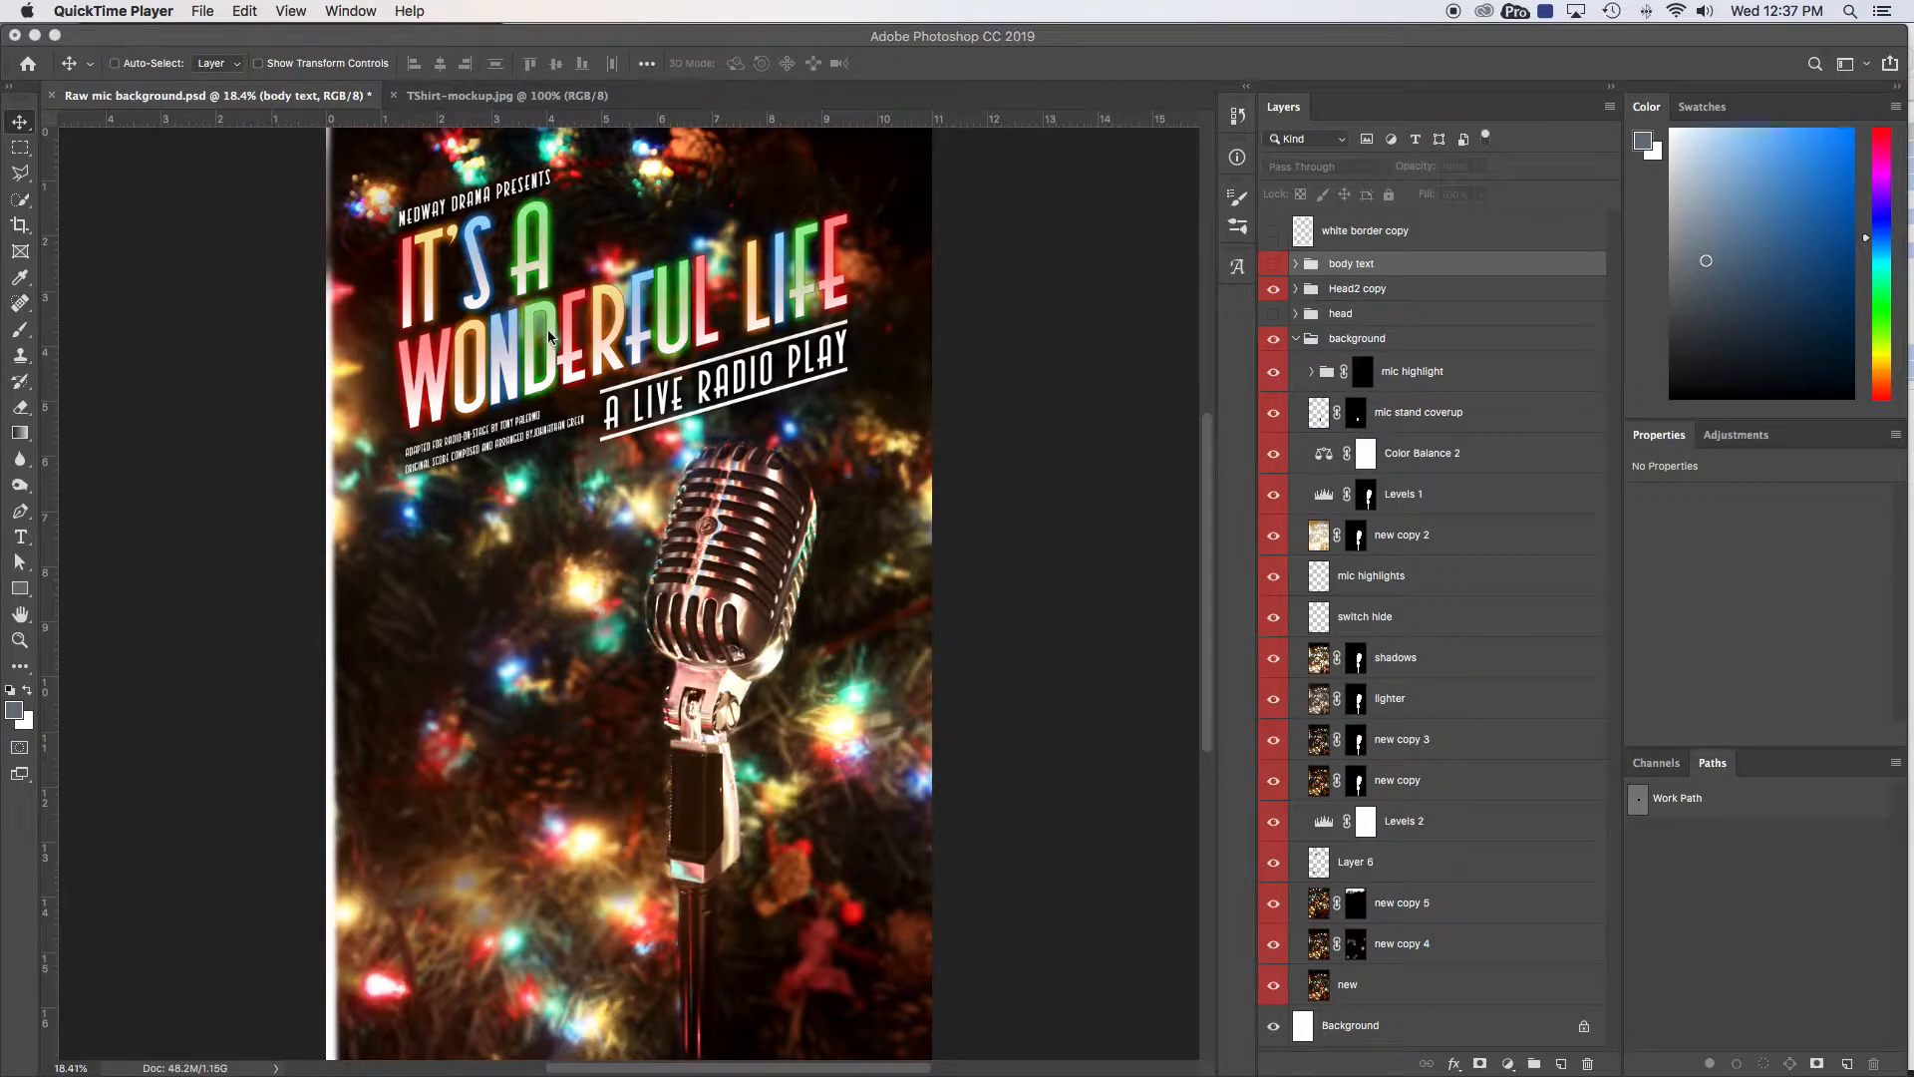
Compare the two title designs by showing the head group in place of Head2 copy, and switch back to Head2 copy
click(1275, 290)
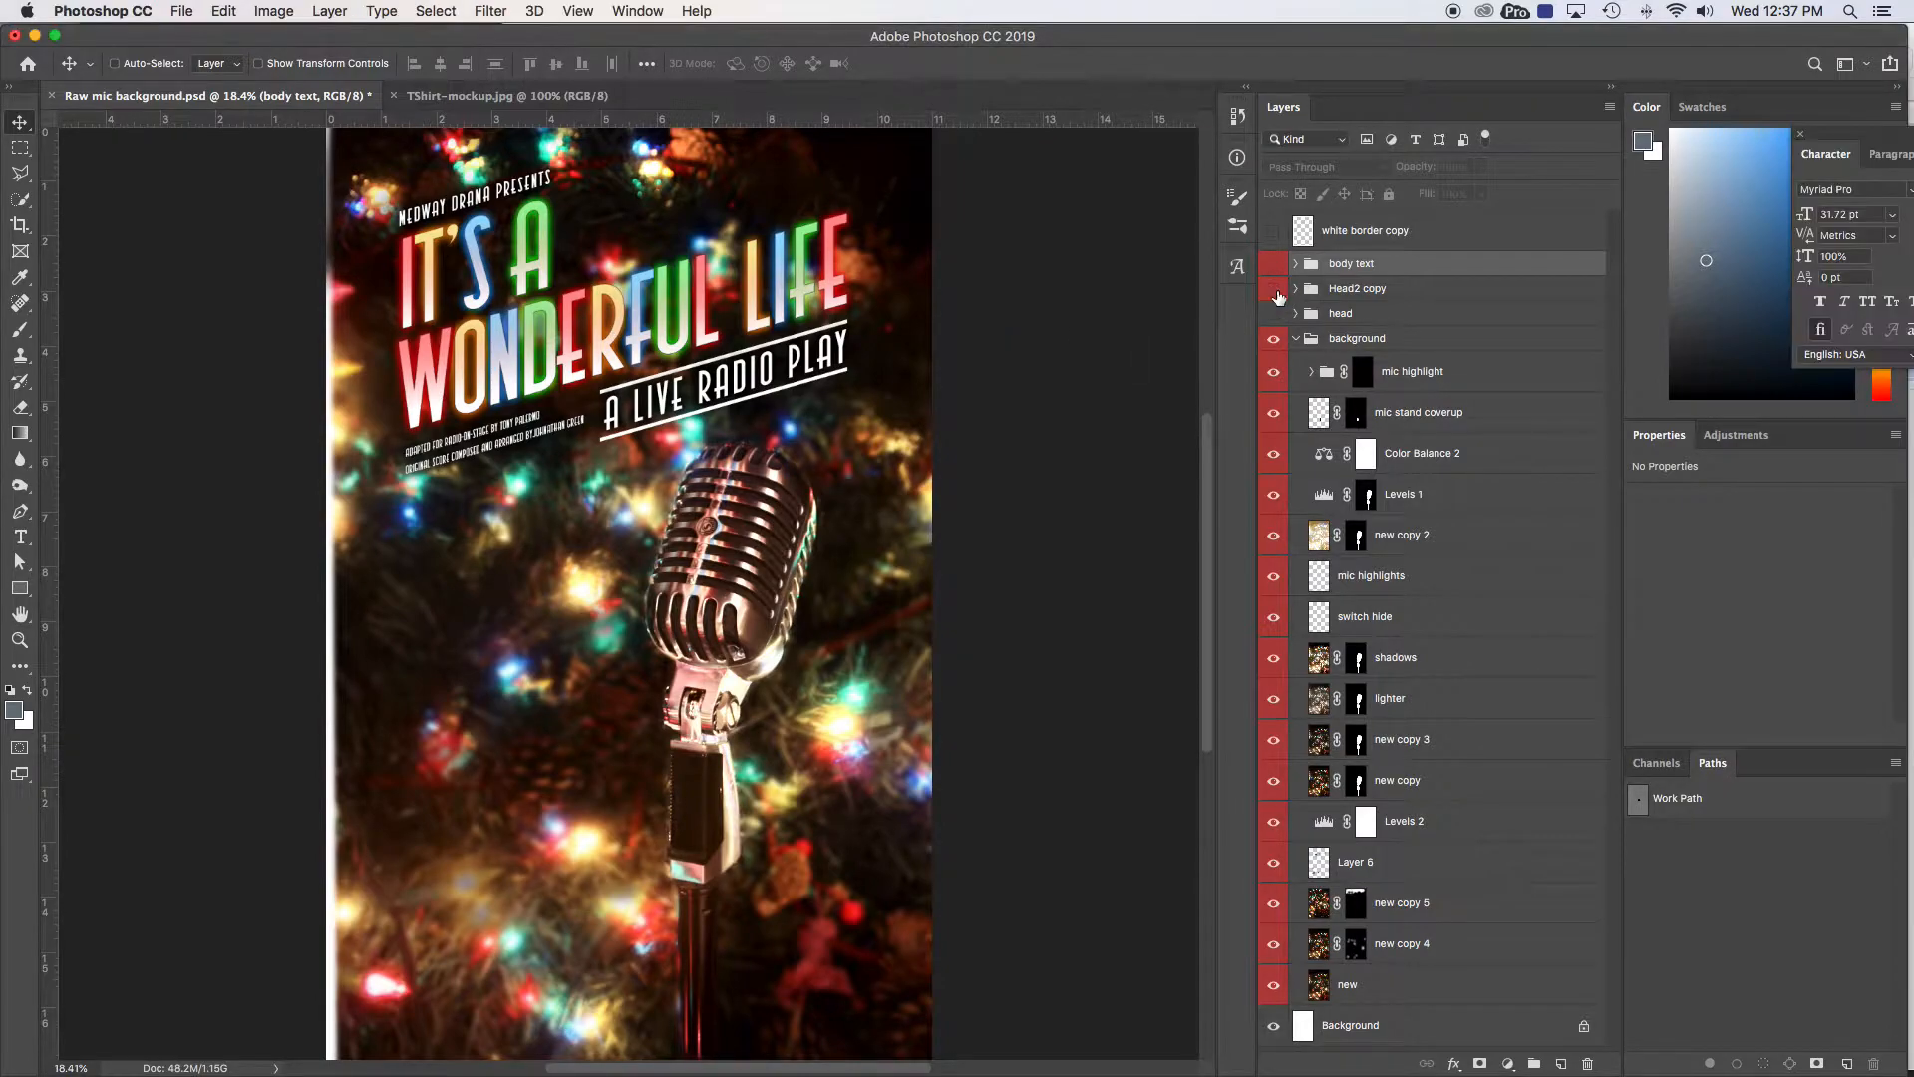
click(1274, 315)
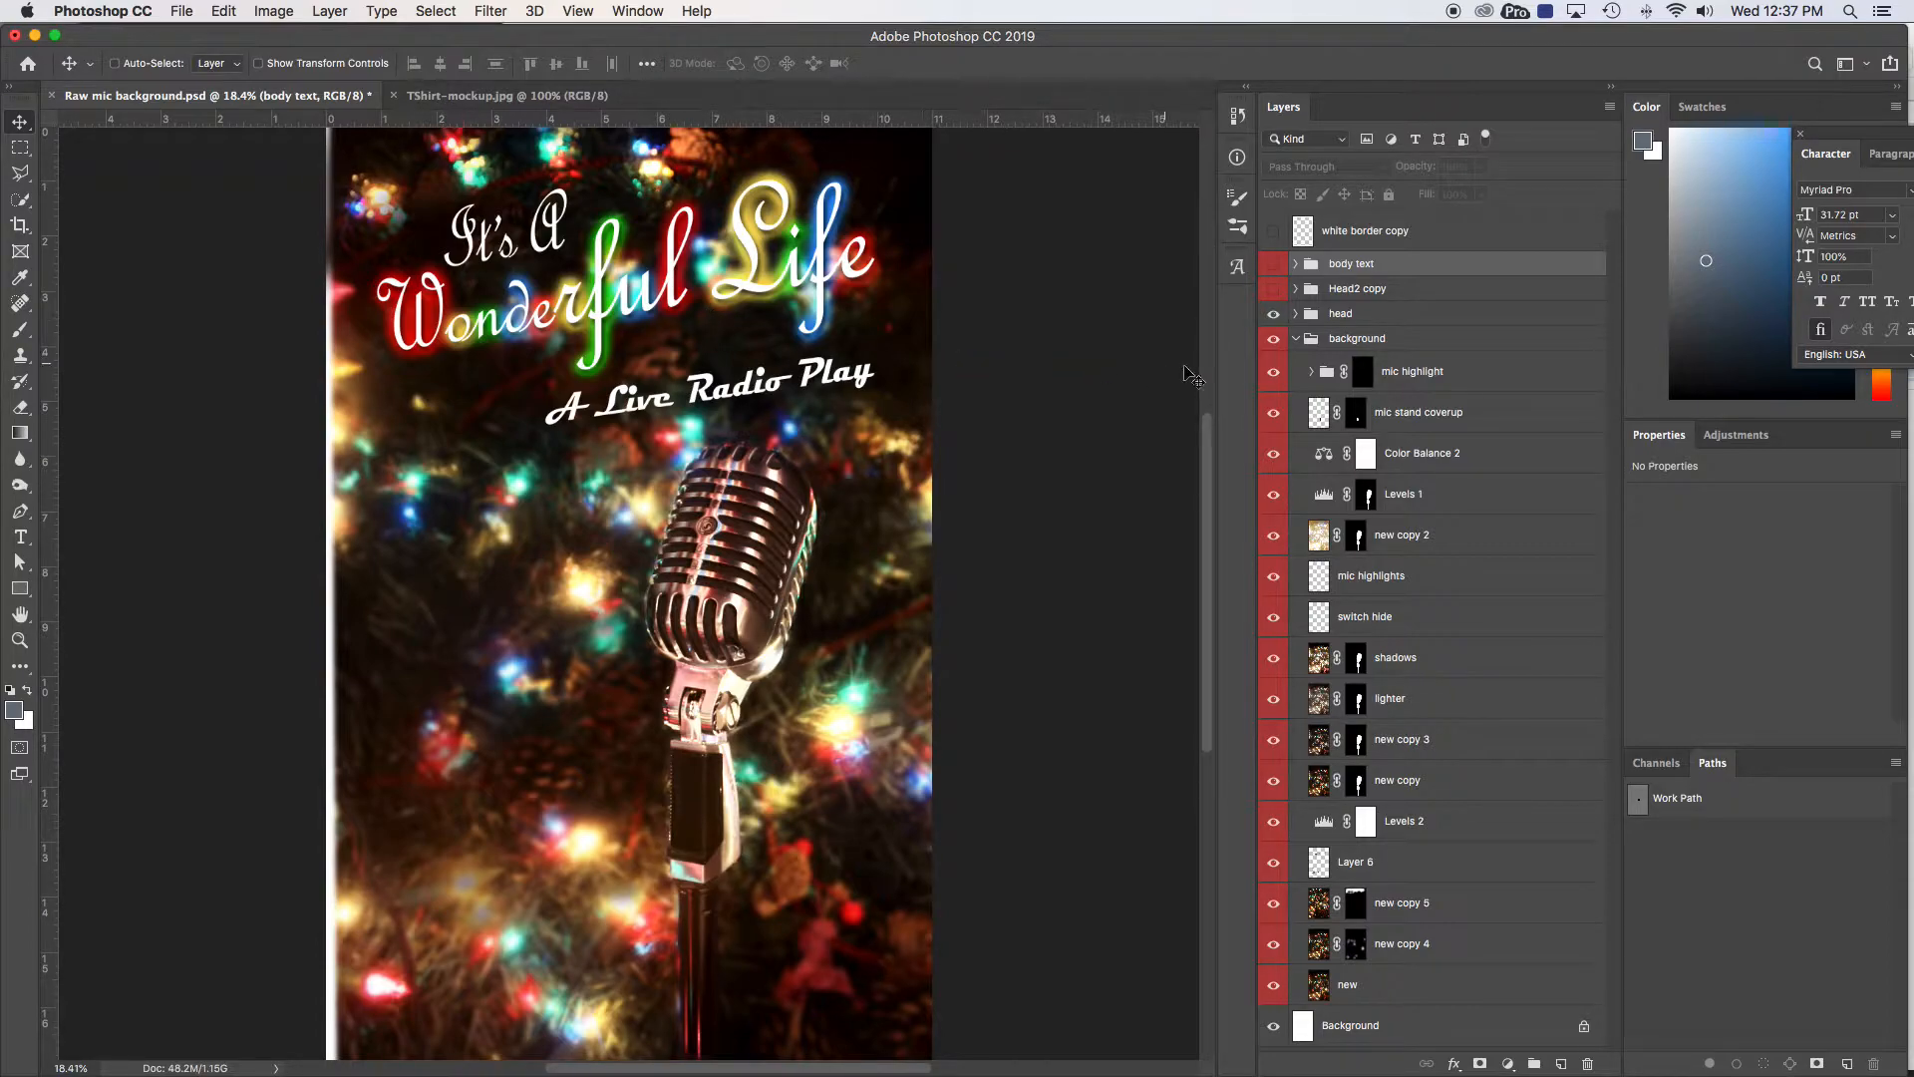
click(1273, 315)
click(1273, 290)
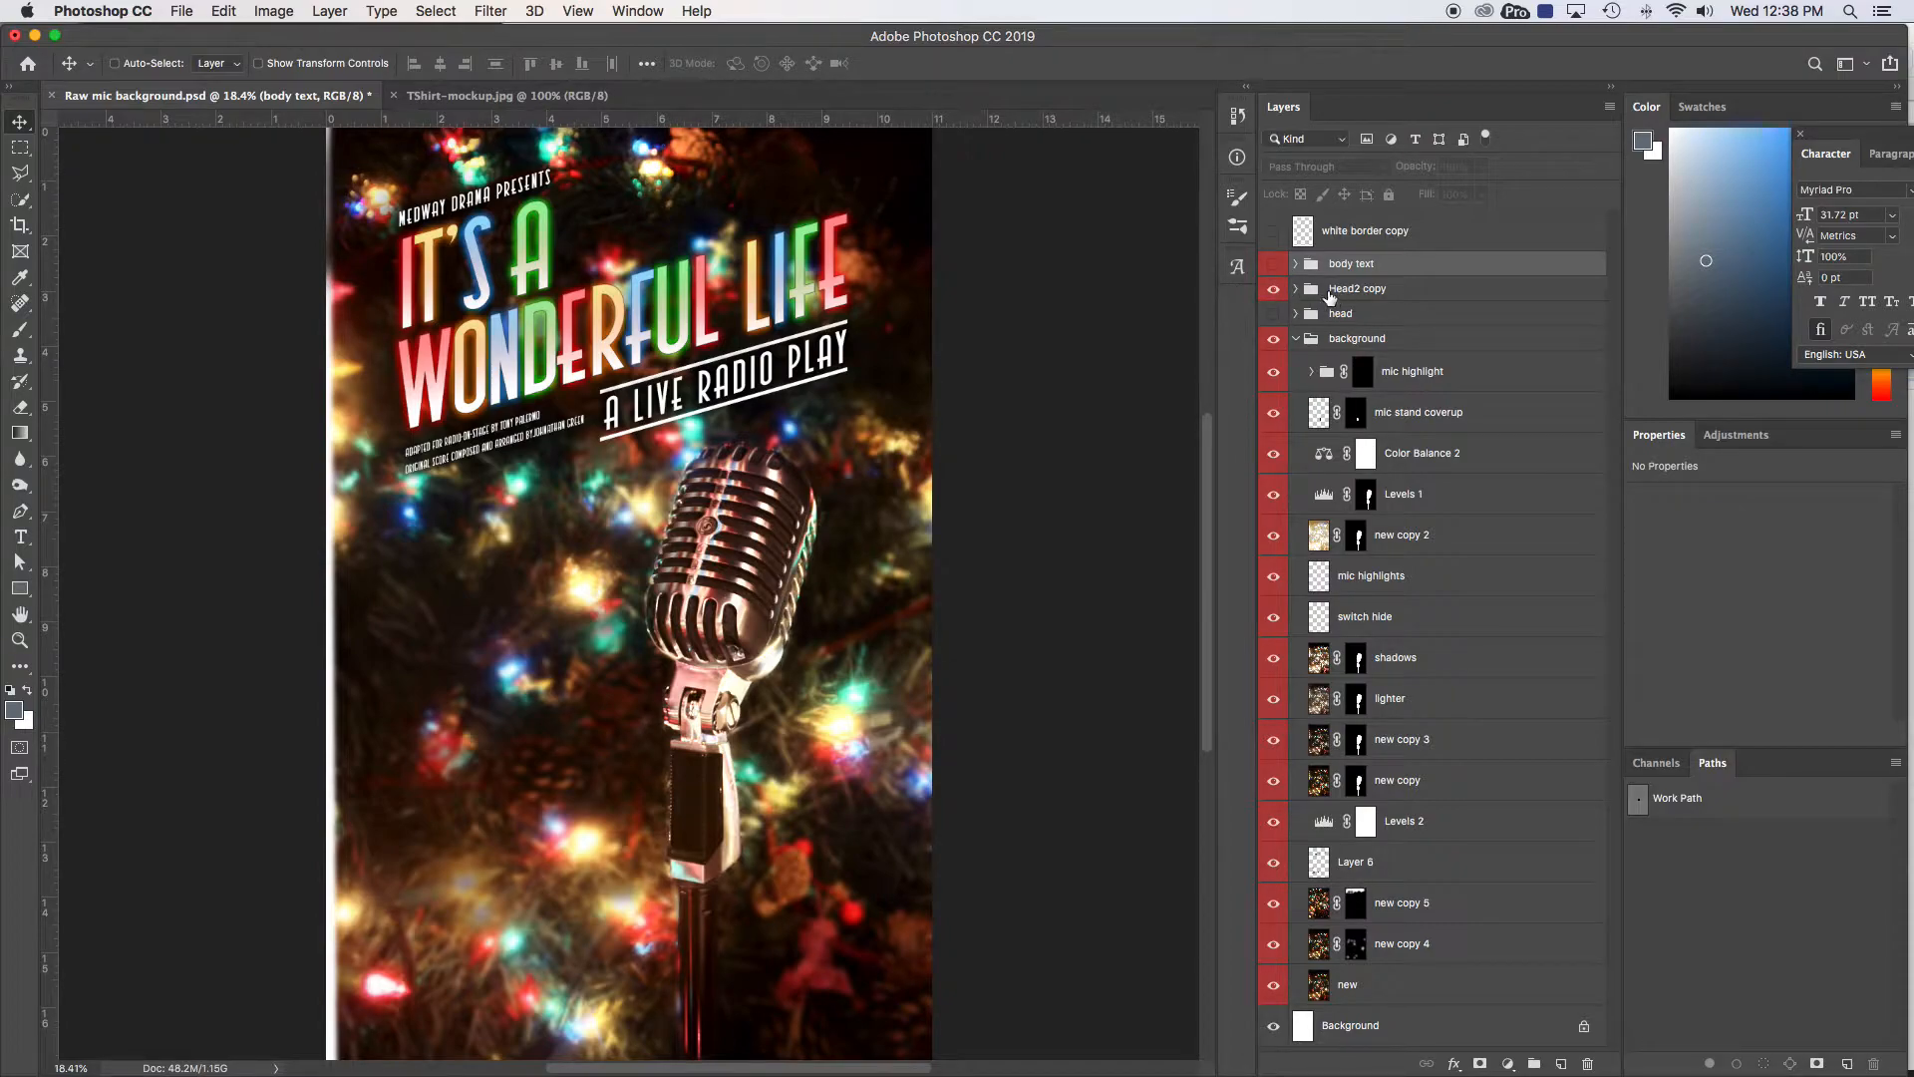
Duplicate the Head2 copy group into a new document
right_click(1367, 288)
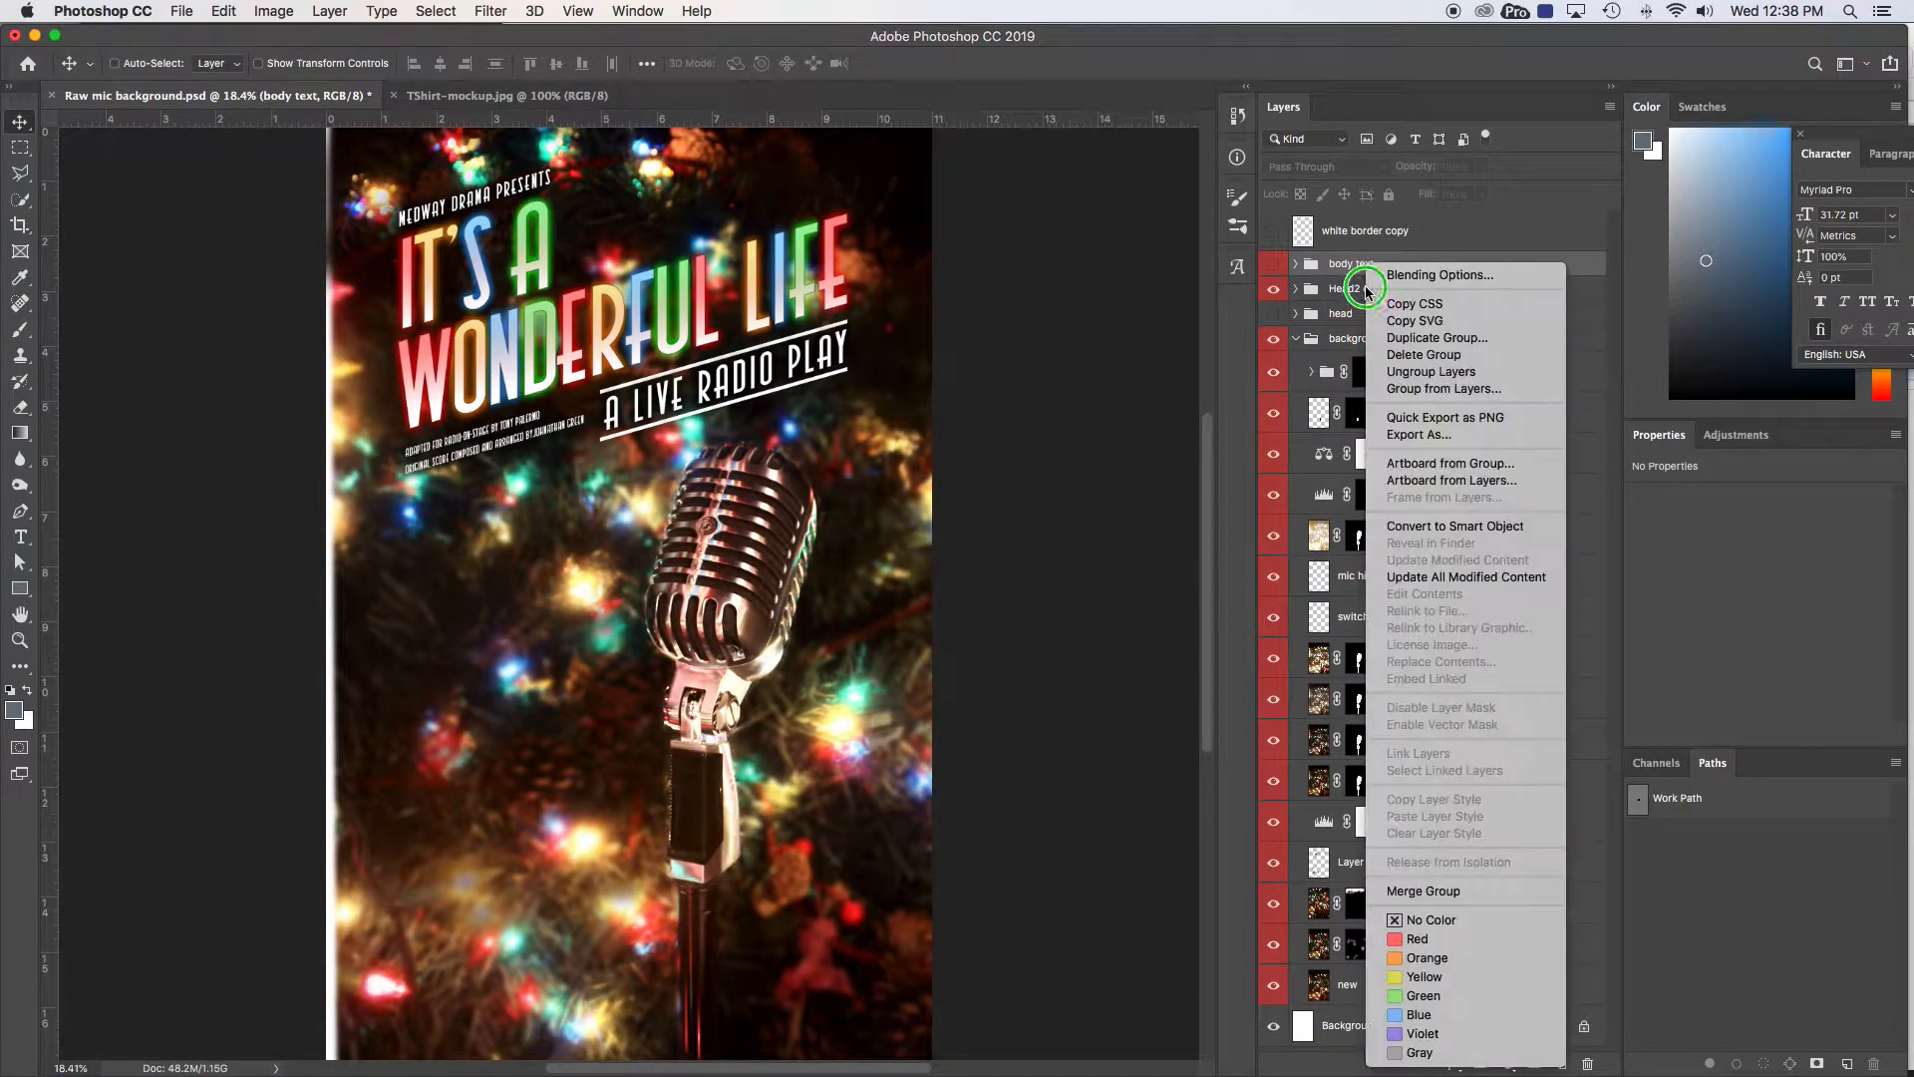
click(1426, 337)
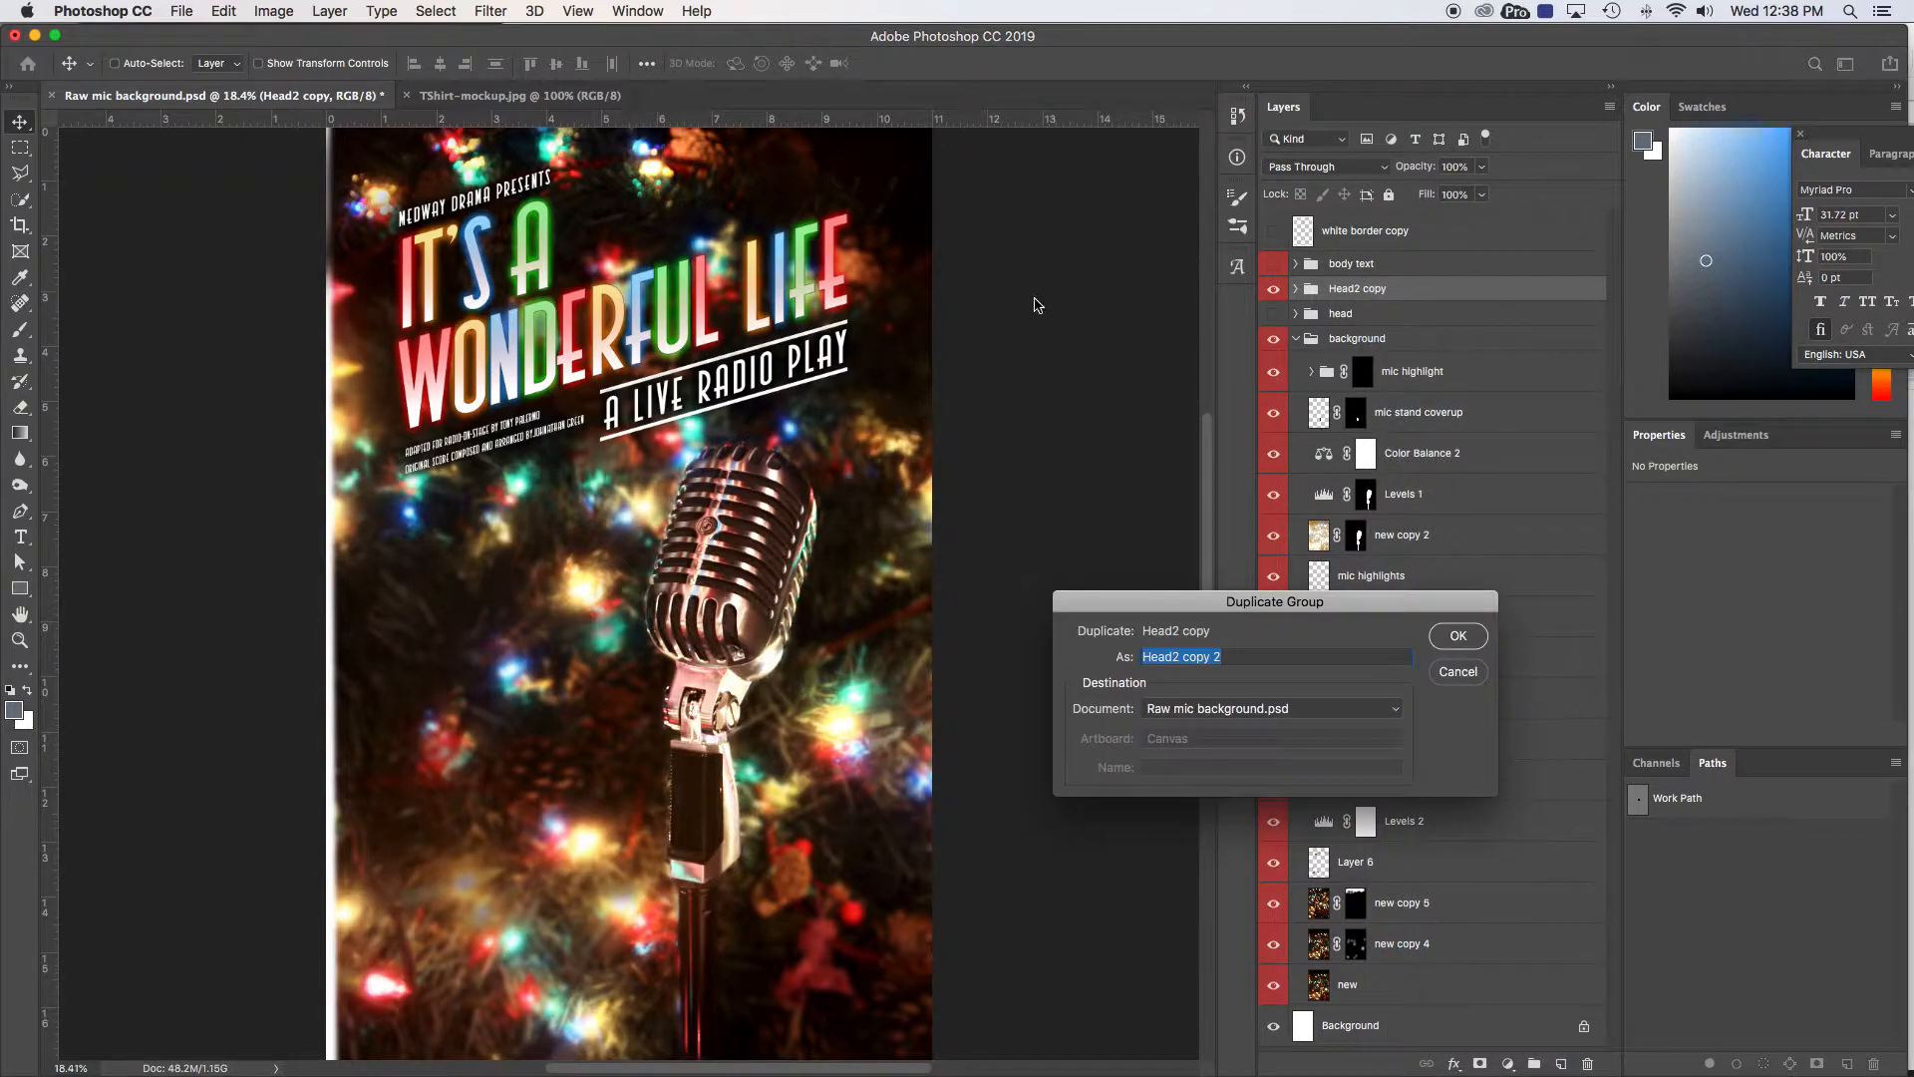
click(1204, 709)
click(1160, 744)
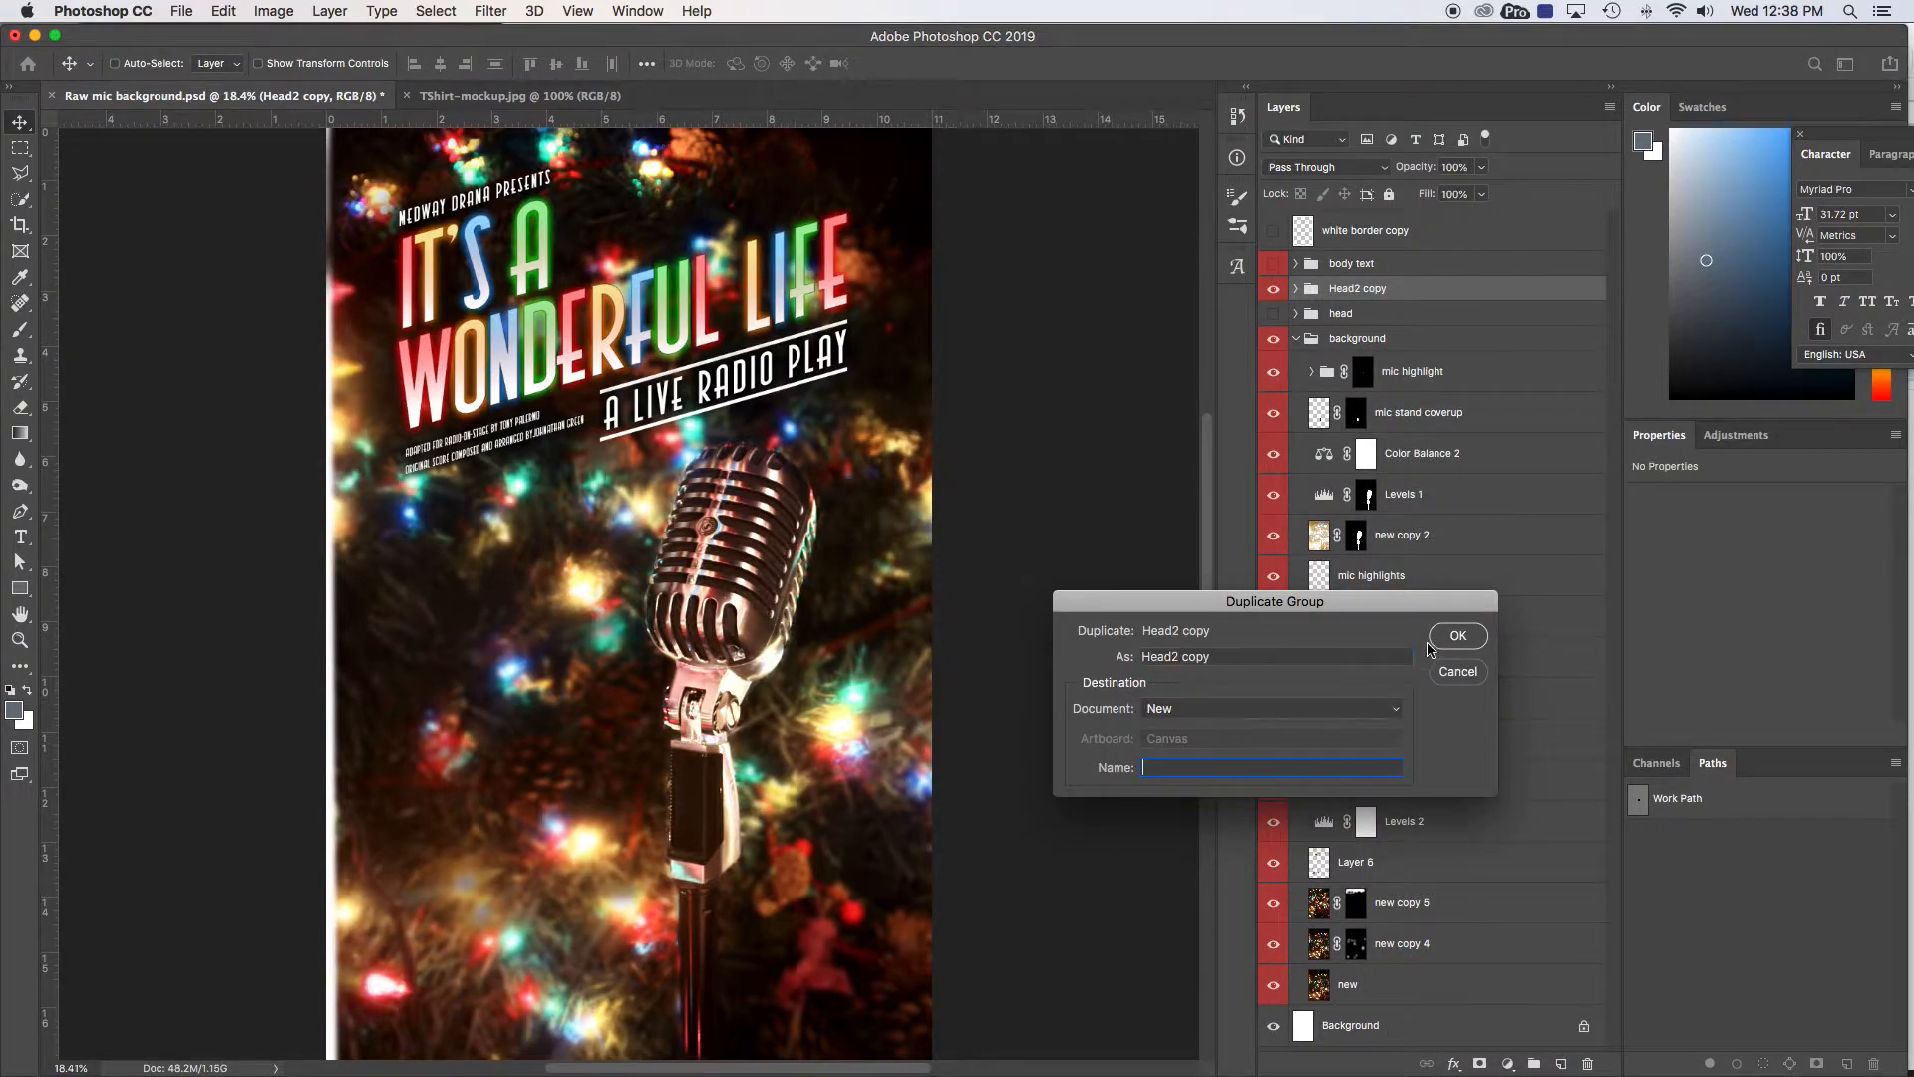
key(Return)
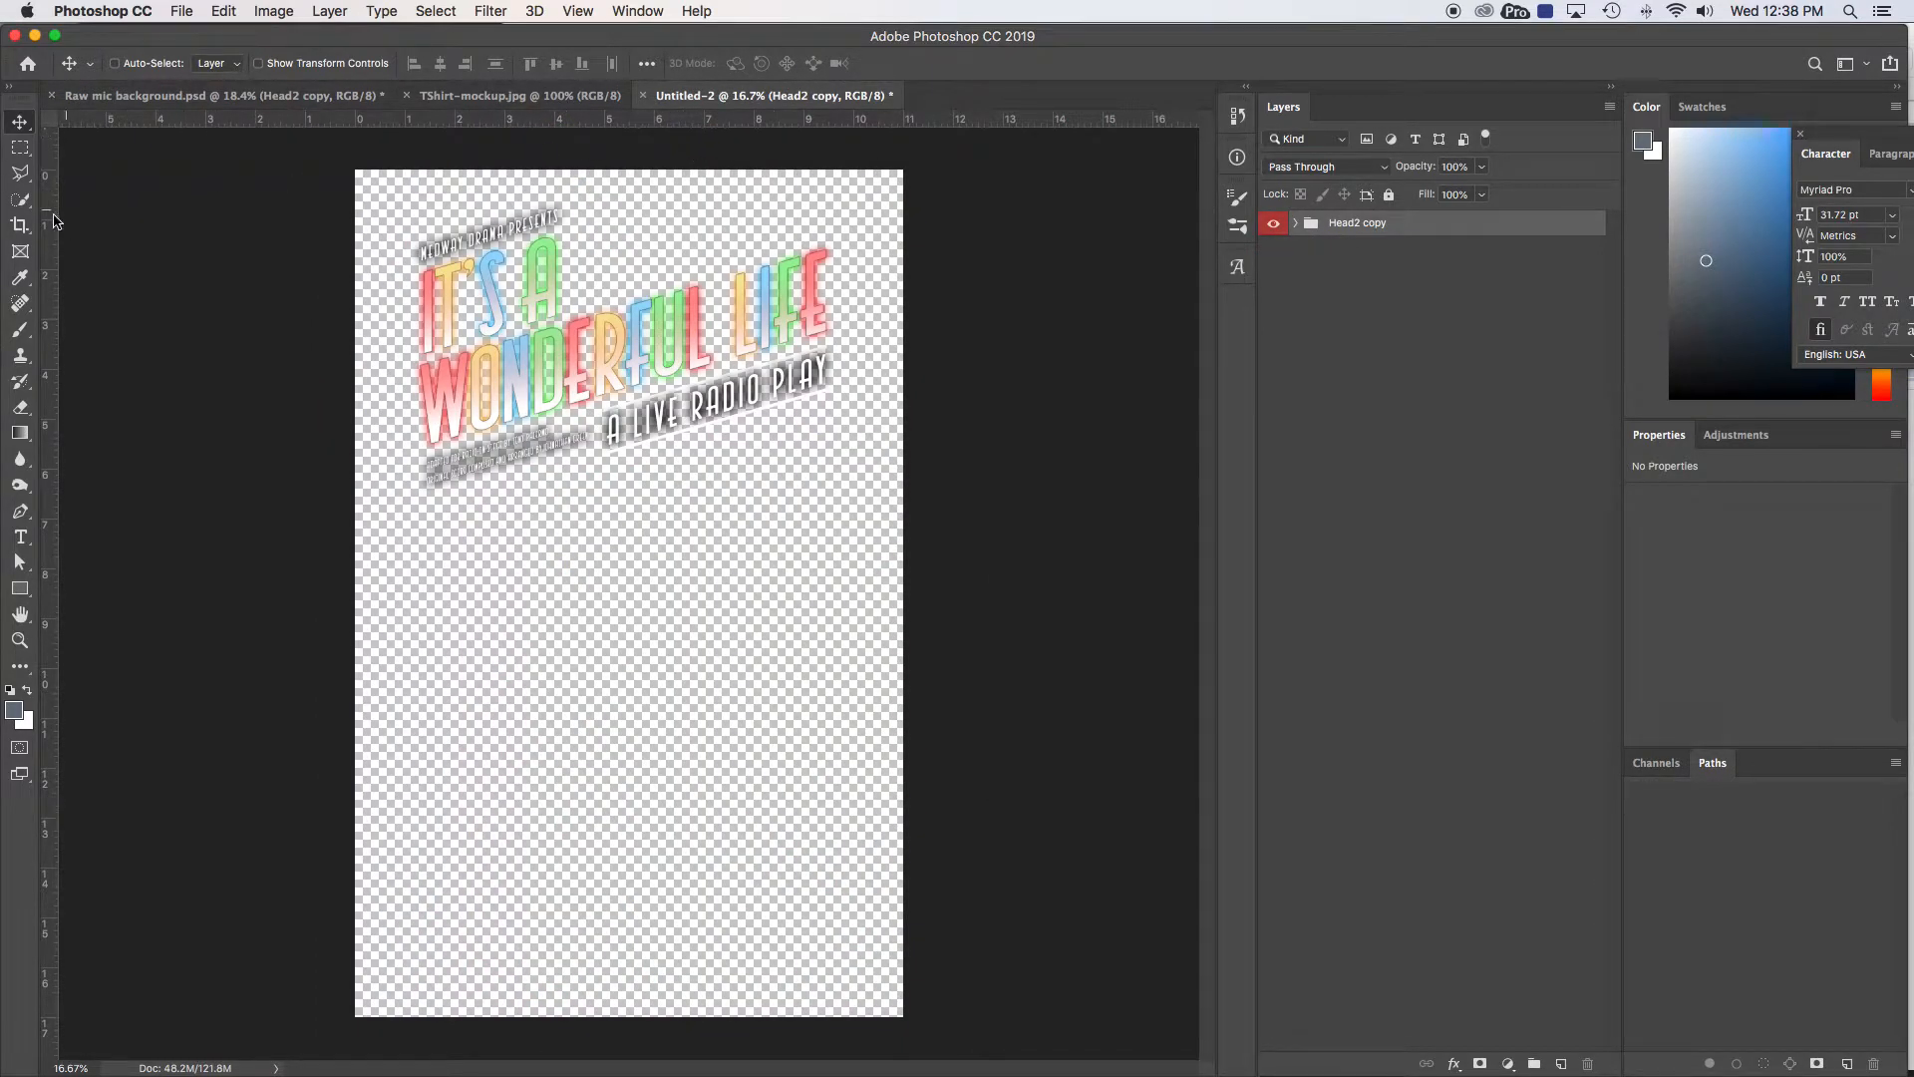
click(20, 225)
drag(630, 1019, 609, 780)
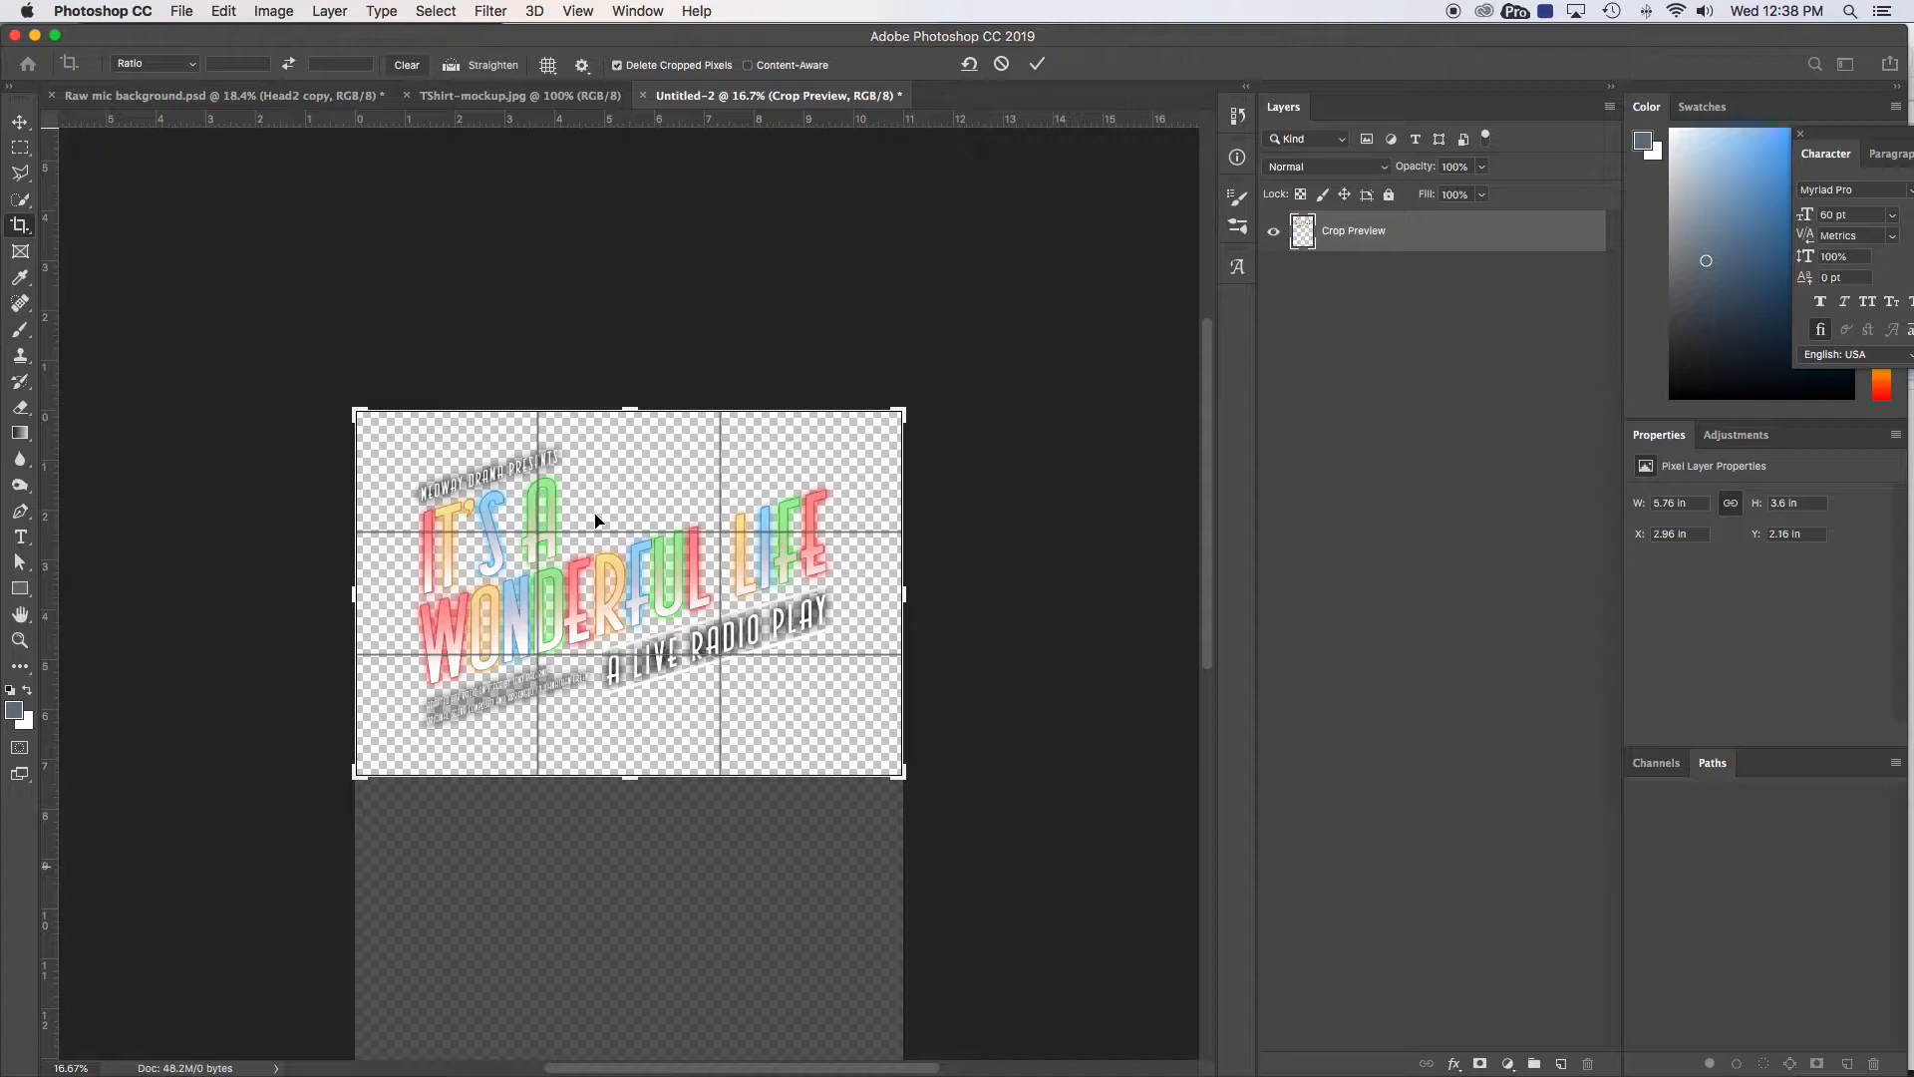
key(Escape)
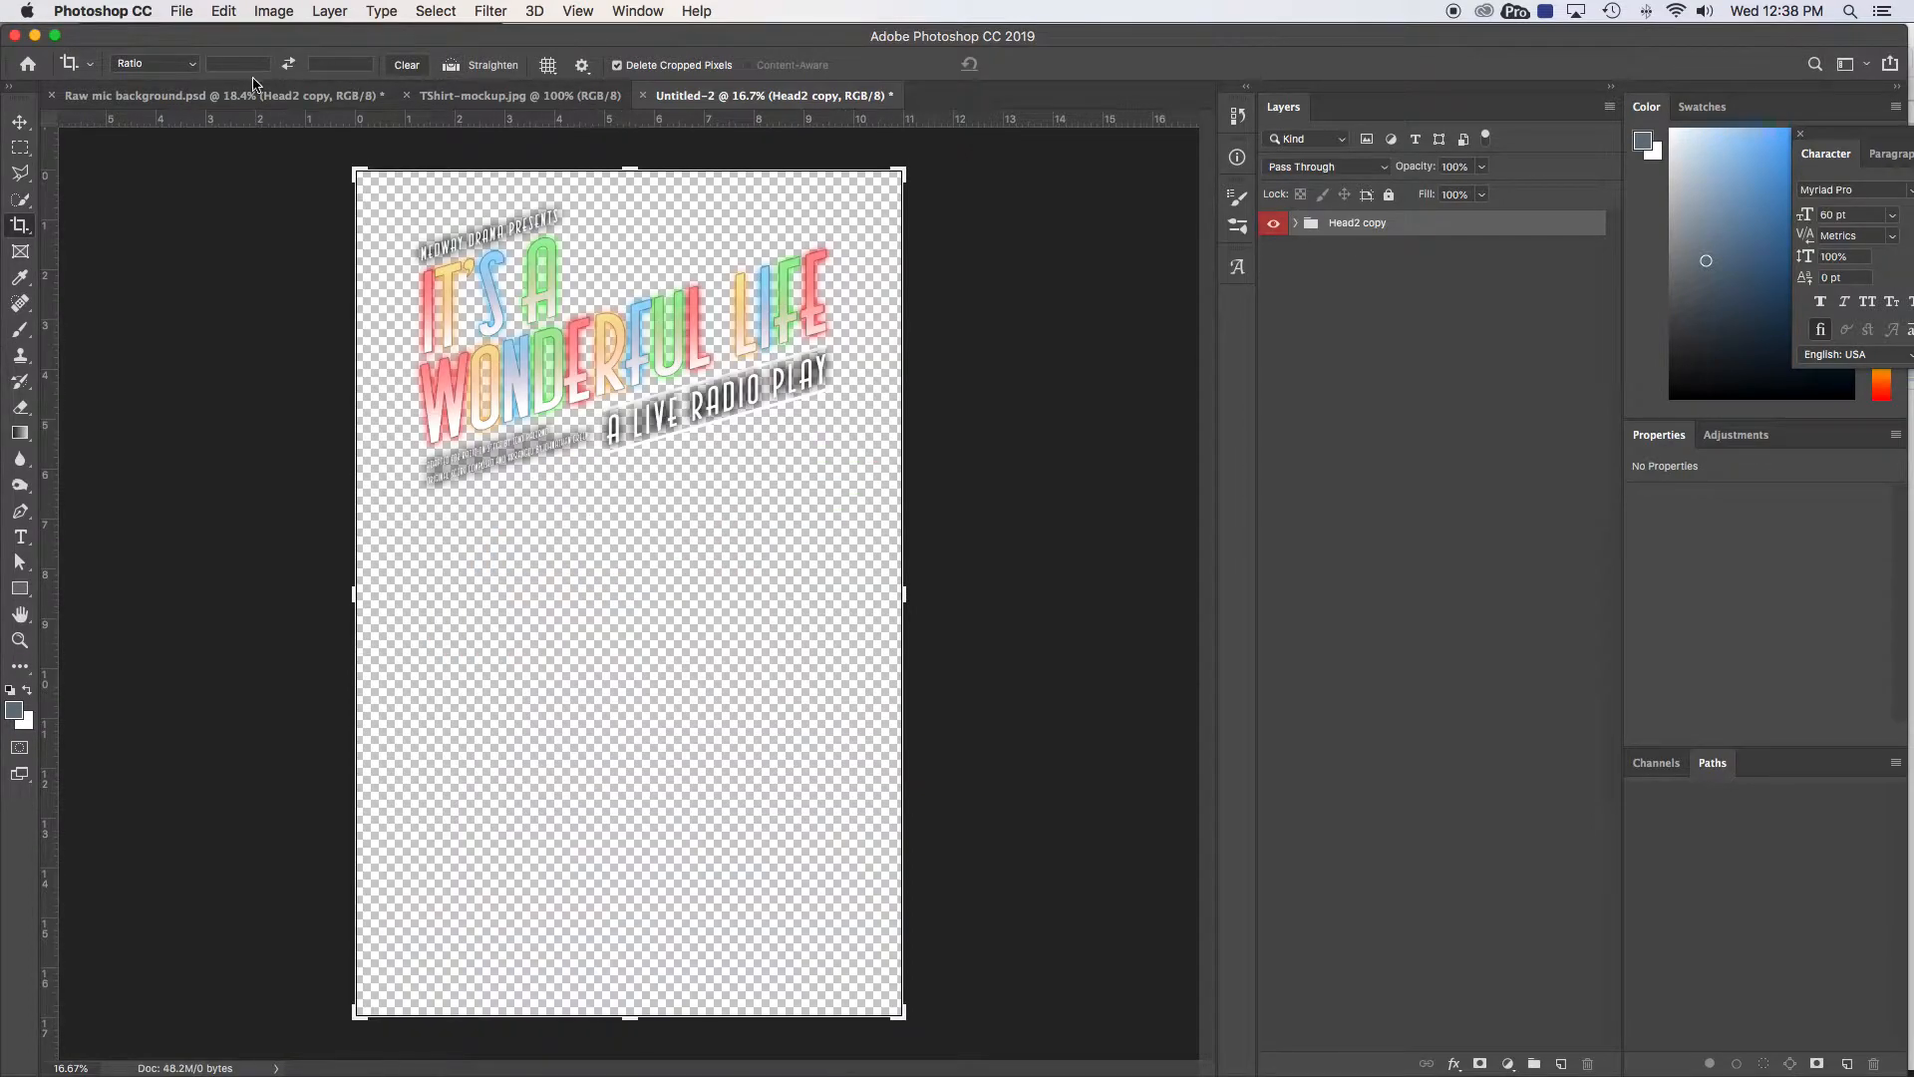
Return to the Raw mic background.psd document and hide the Head2 copy group
click(255, 98)
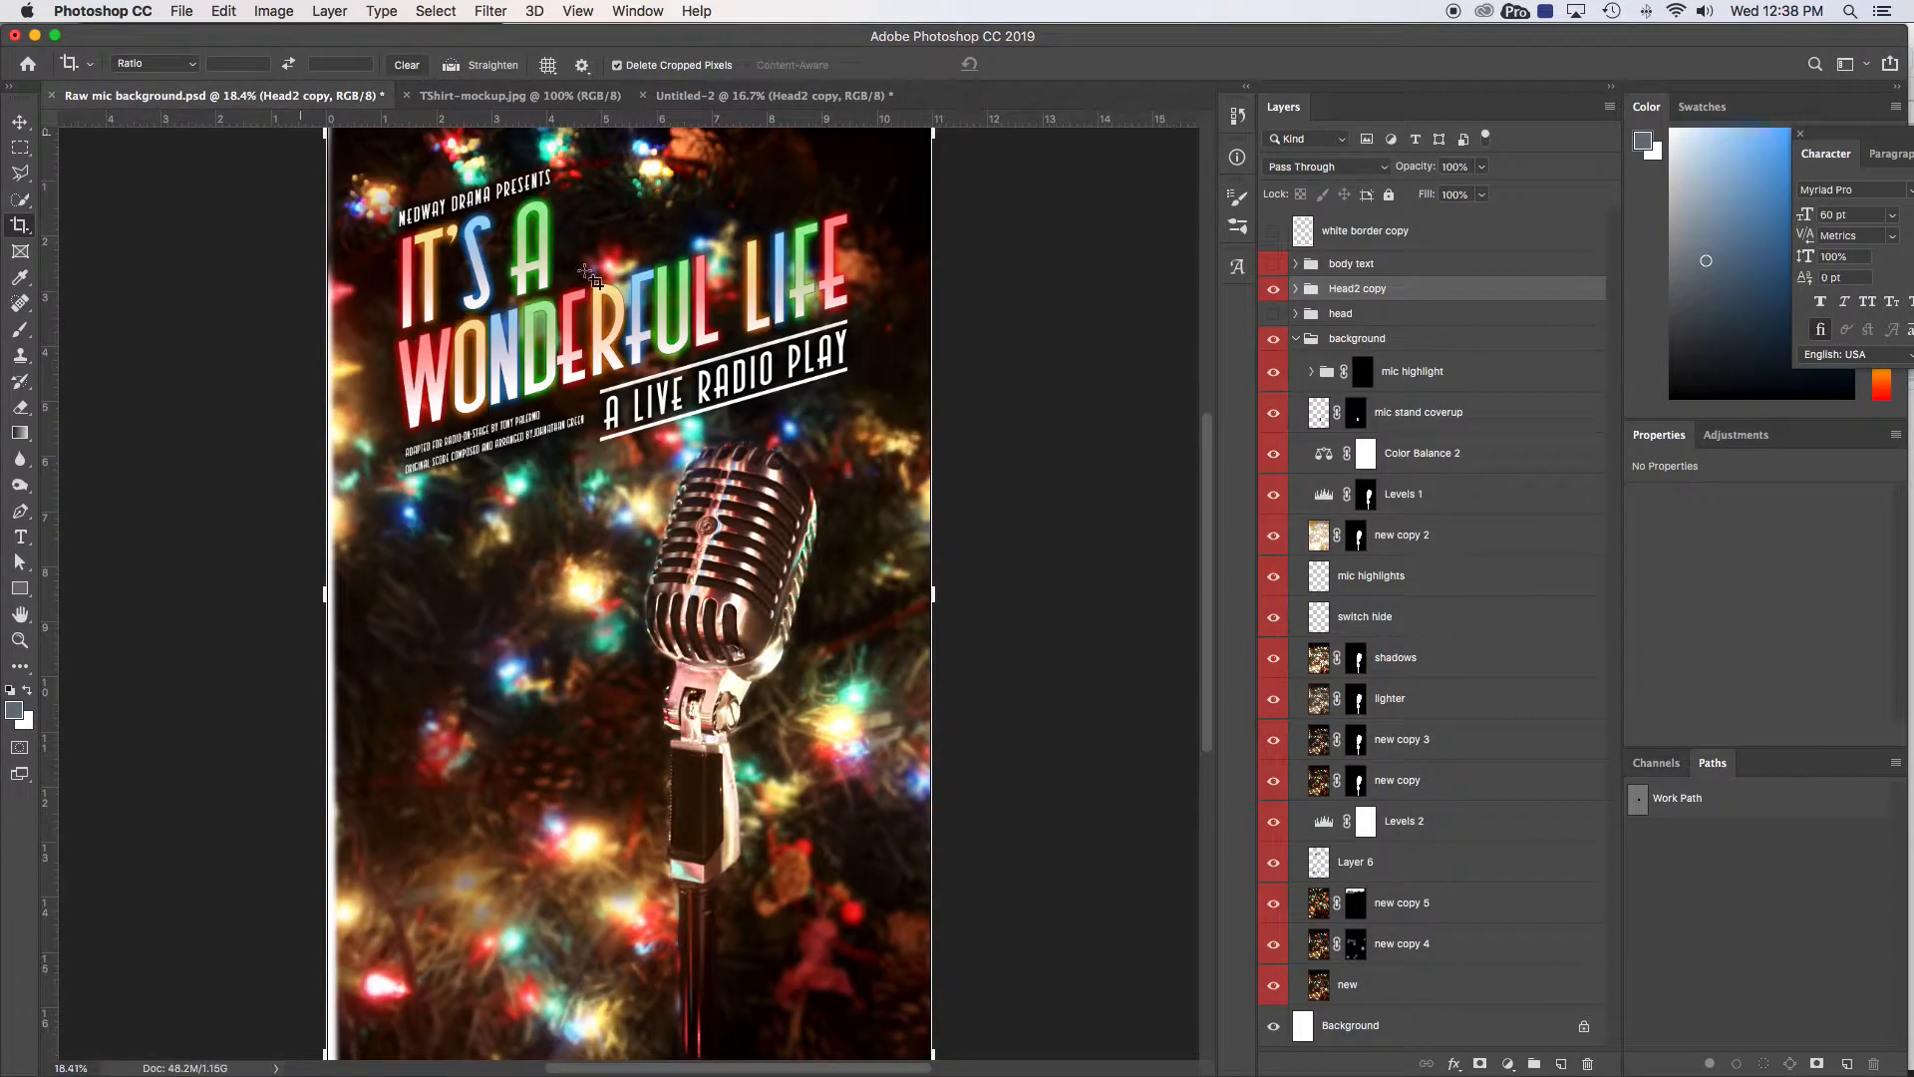
click(1275, 290)
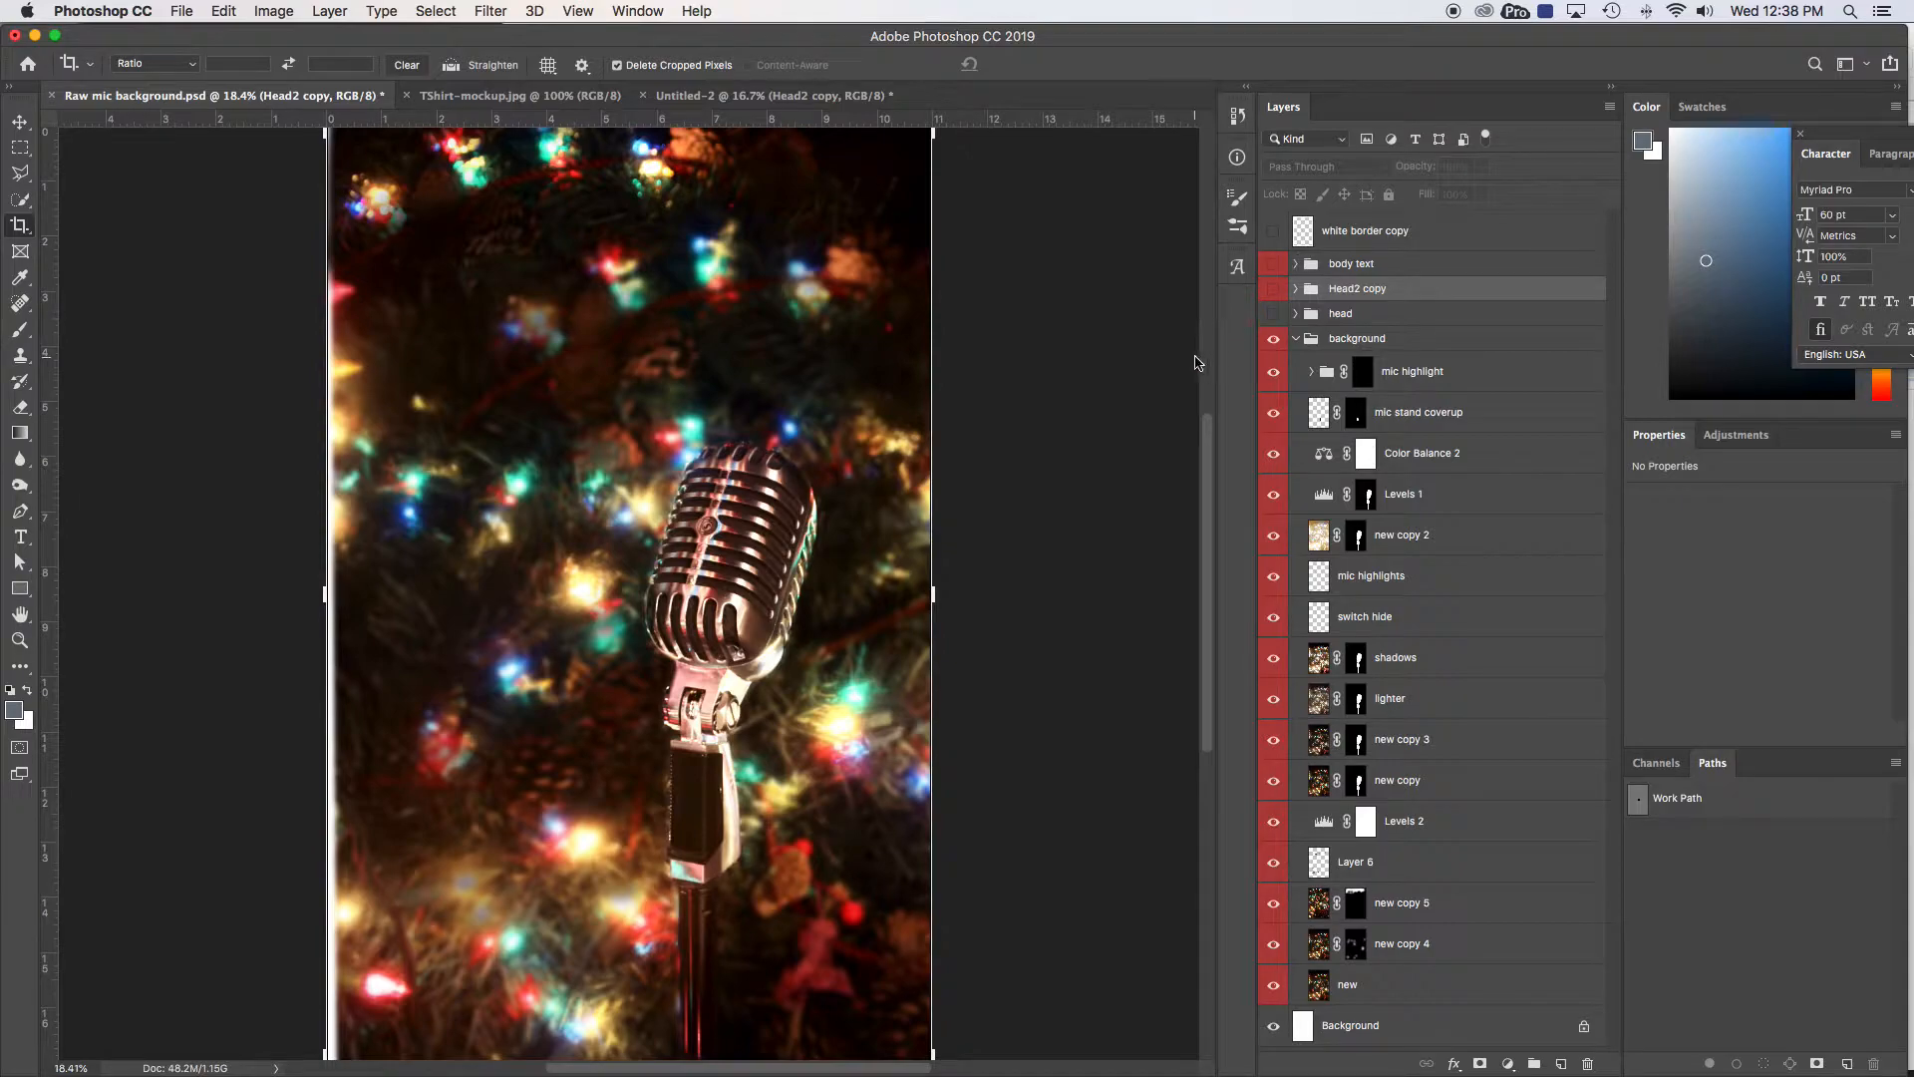
Switch to Finder, preview Raw mic background.psd and head.psd in the S20 folder, and minimize the Finder window
key(super+Tab)
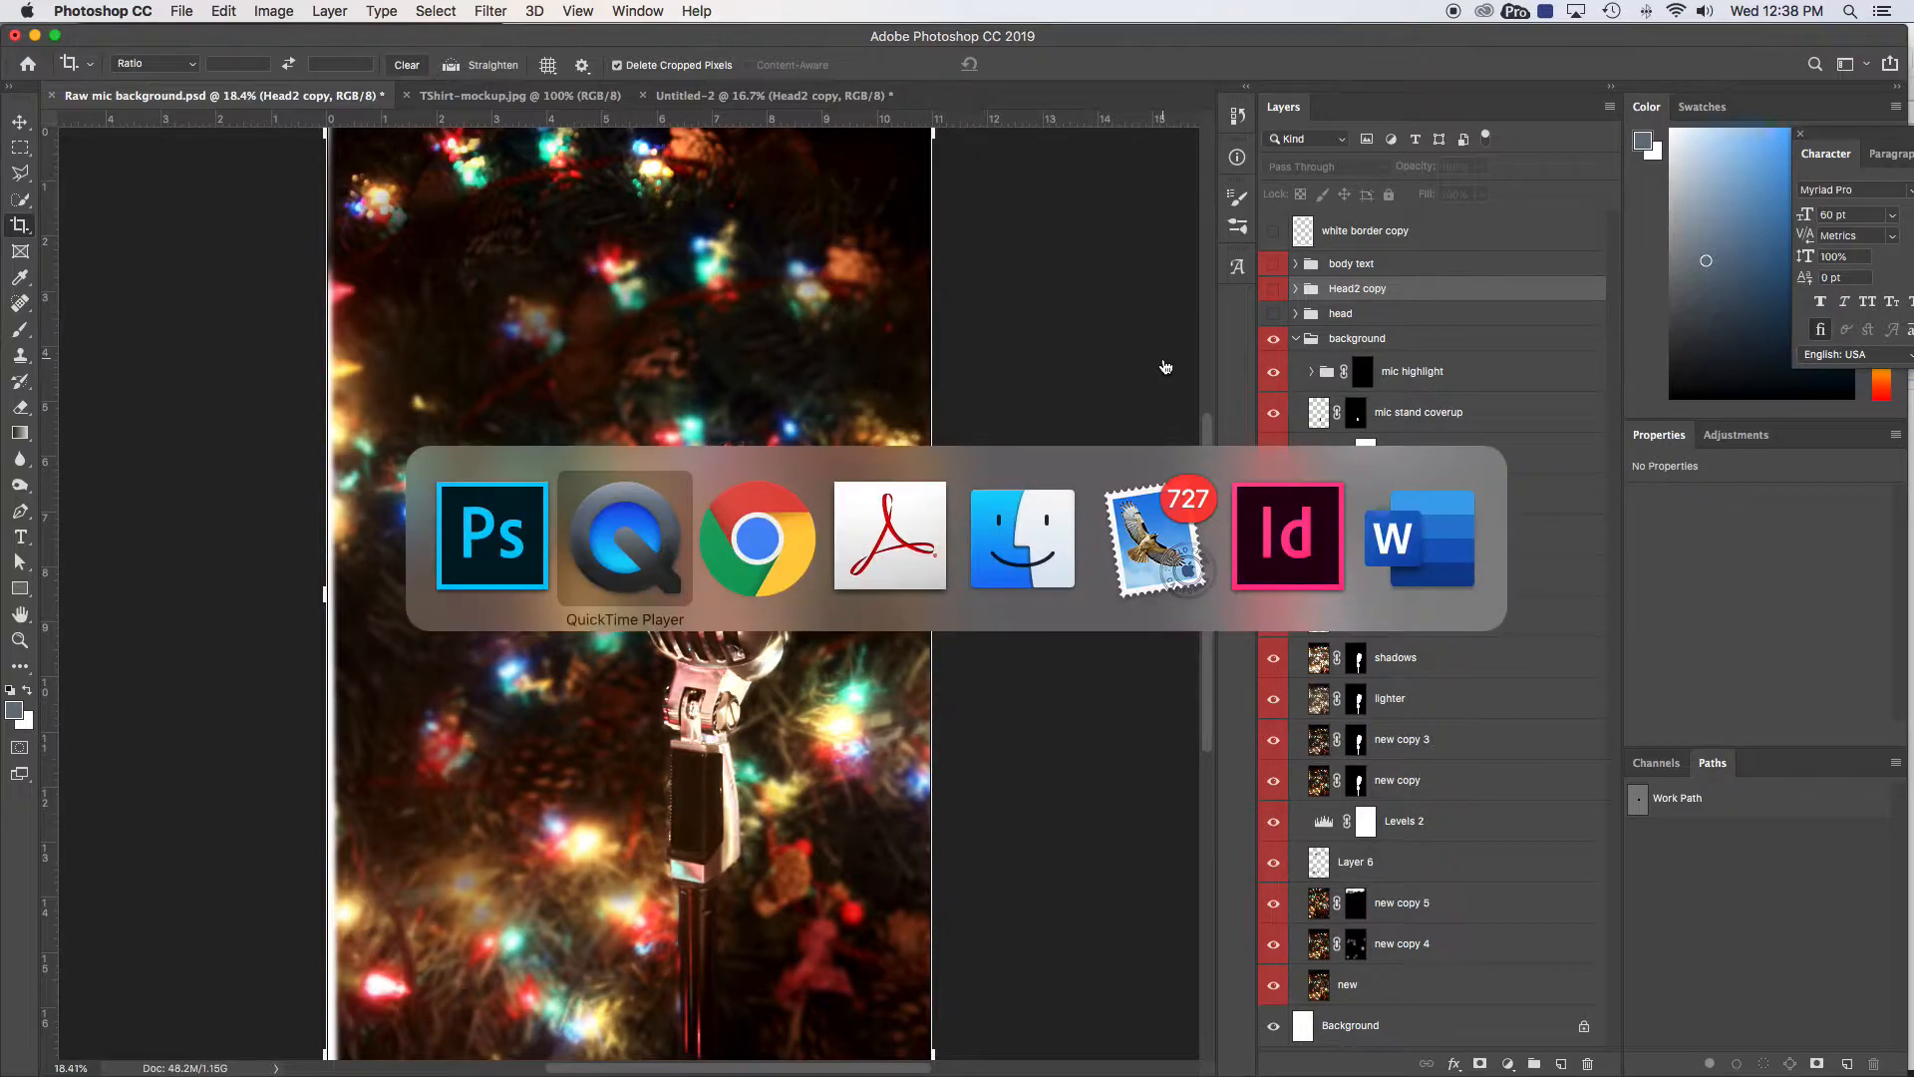
key(super+Tab)
key(super+Tab)
key(super+Tab)
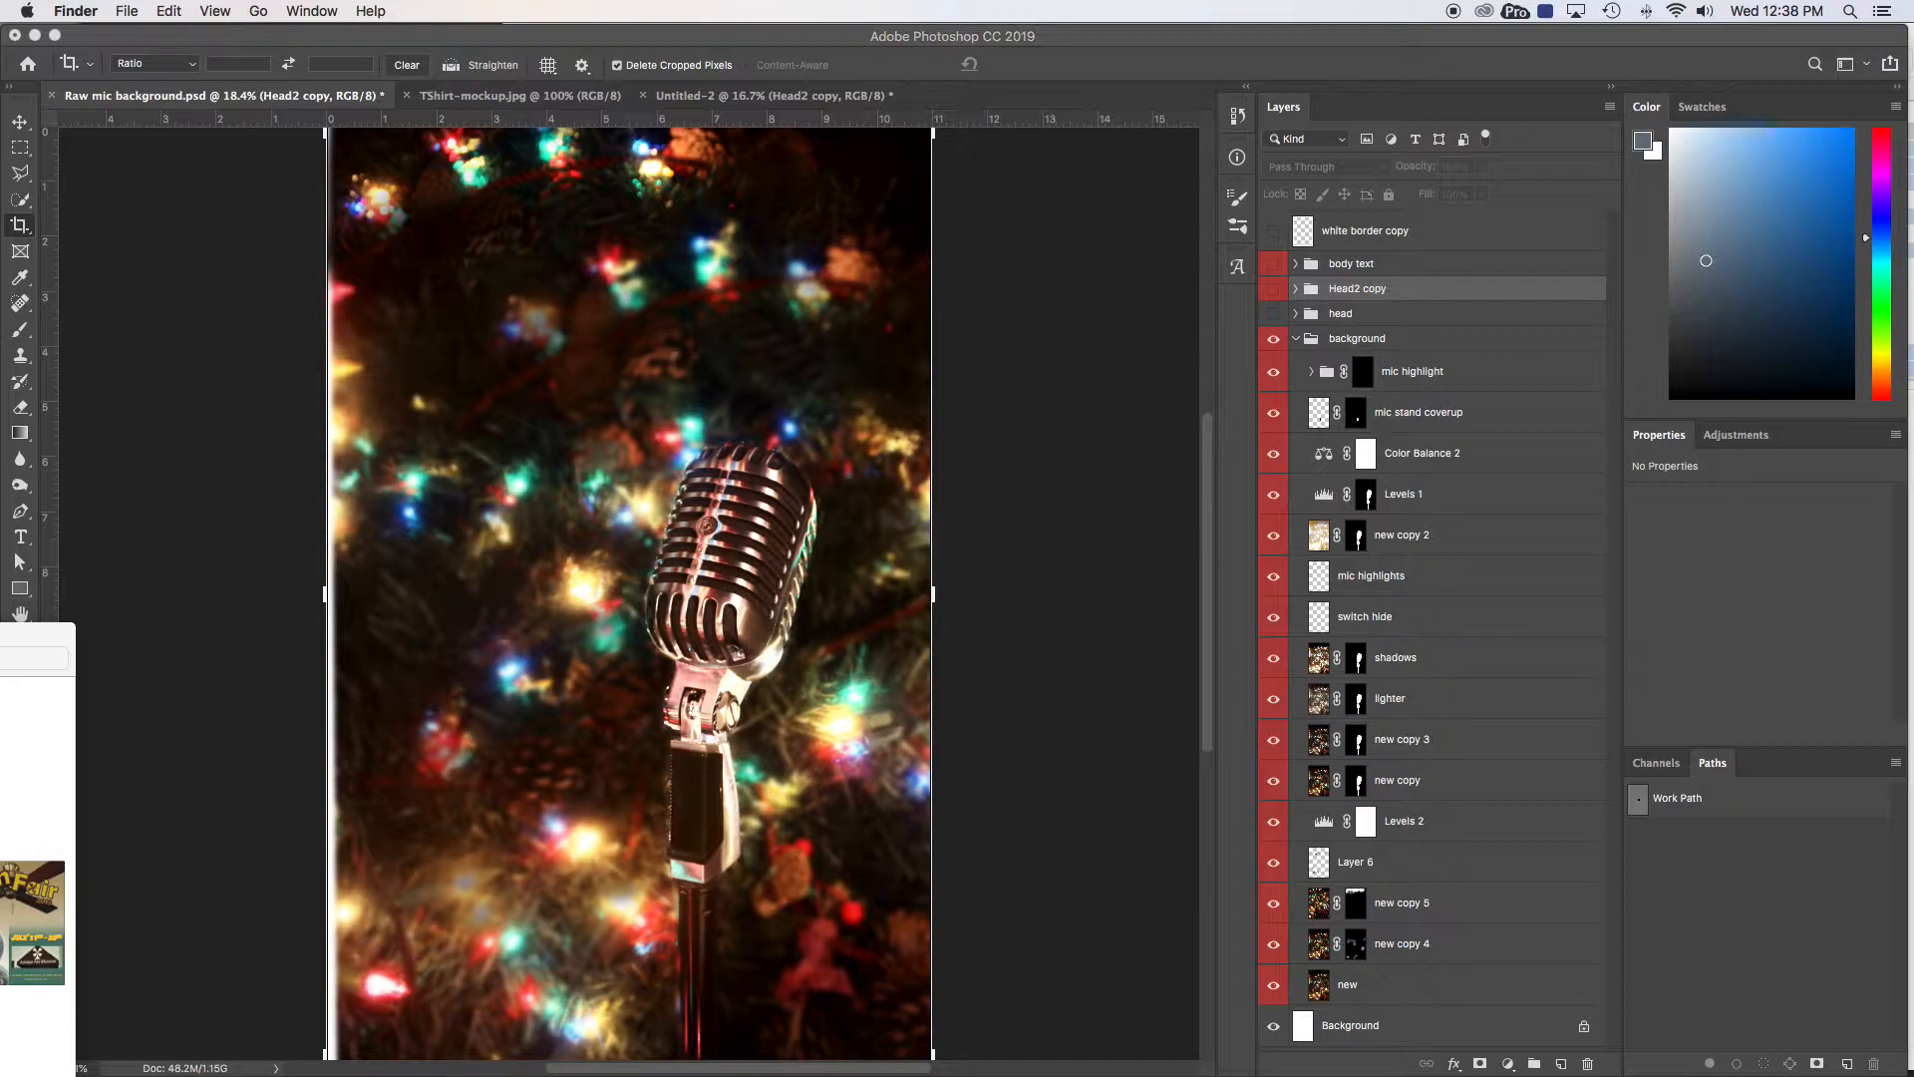
drag(0, 632, 917, 277)
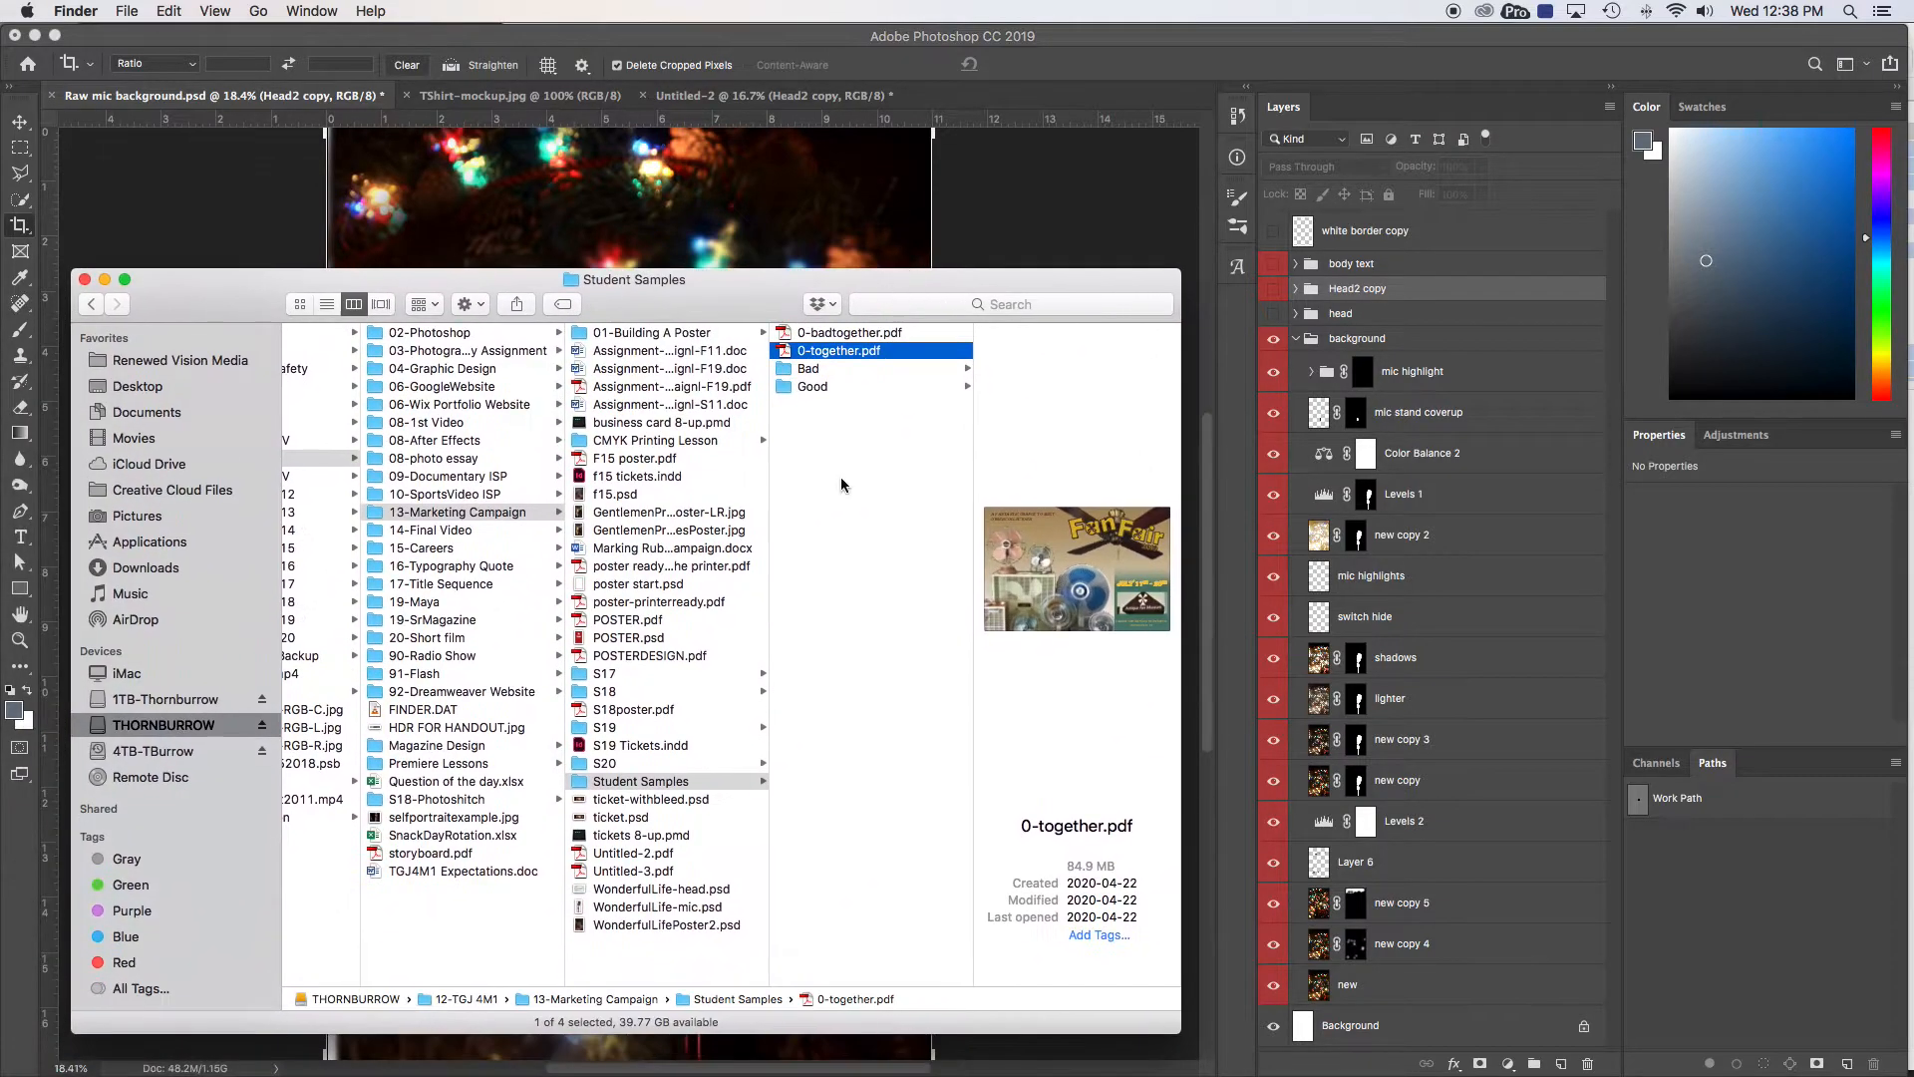
click(603, 764)
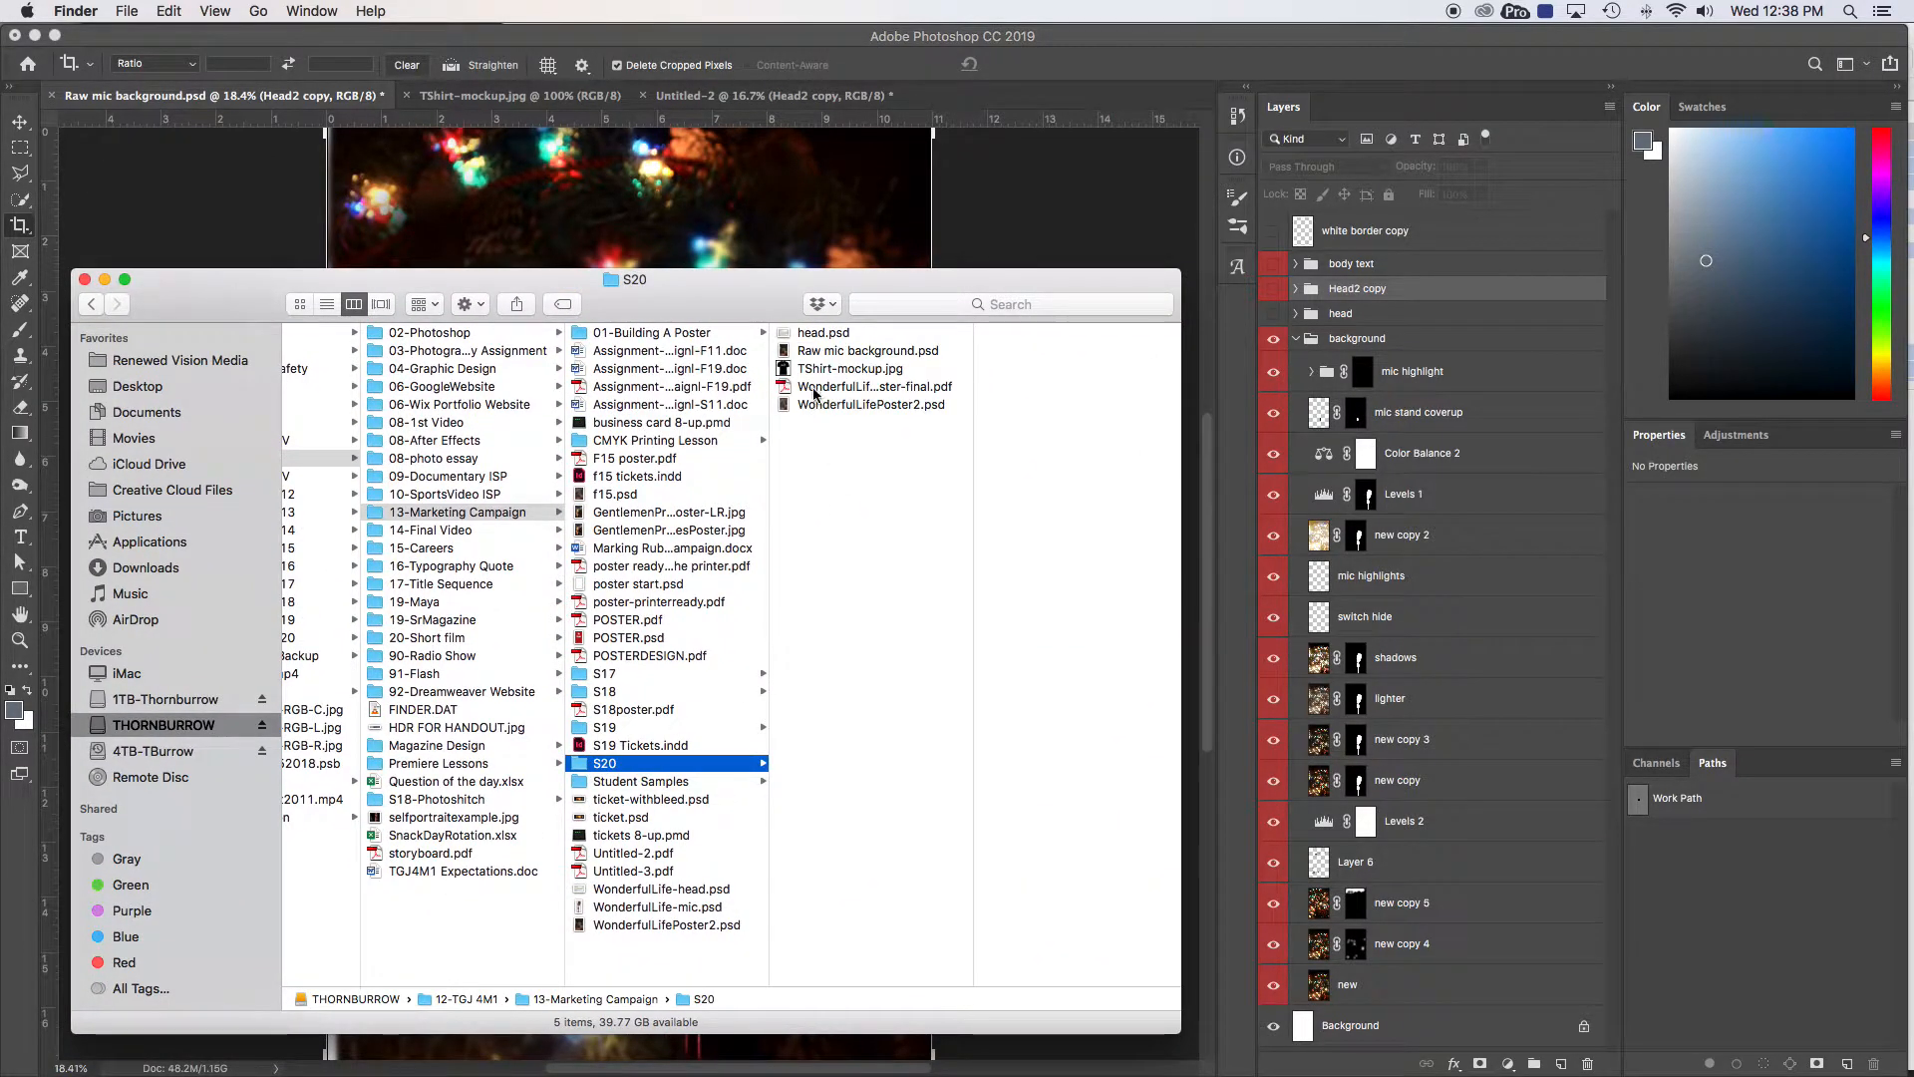
click(824, 357)
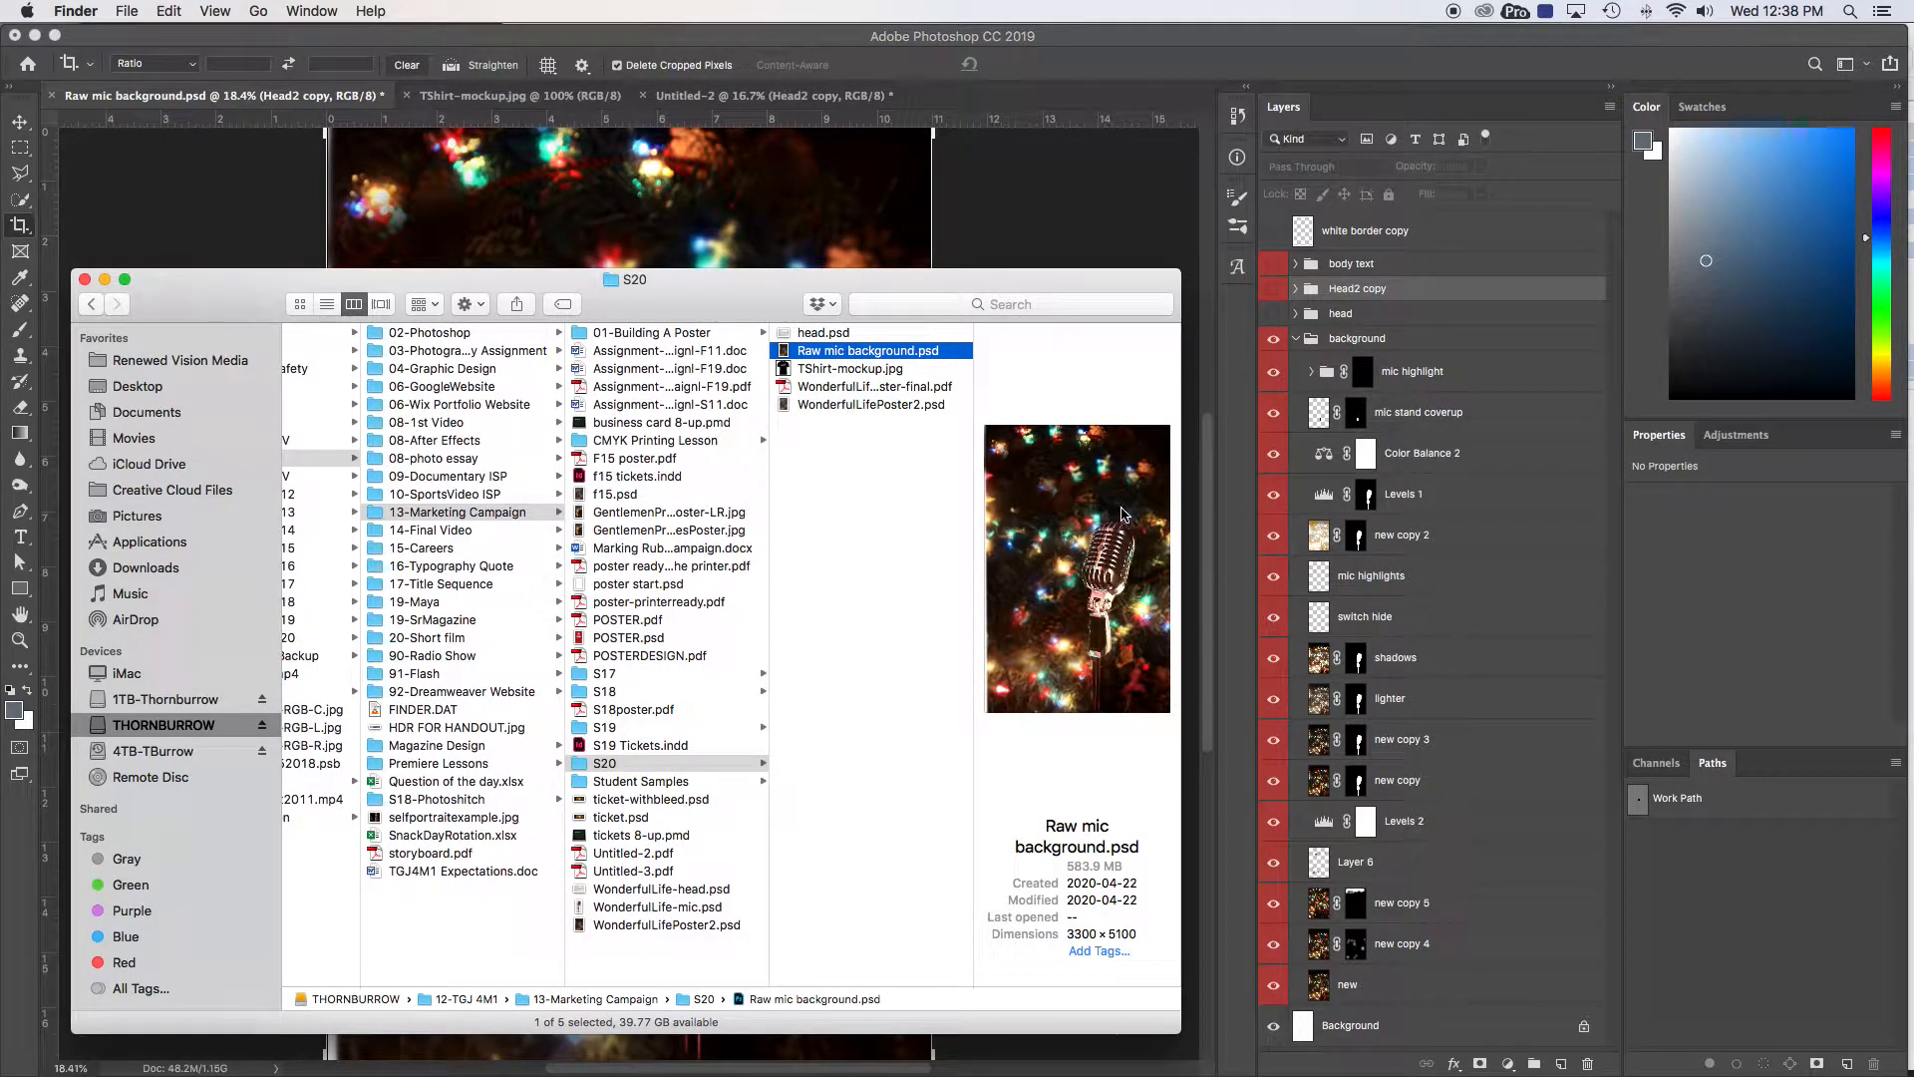
key(Up)
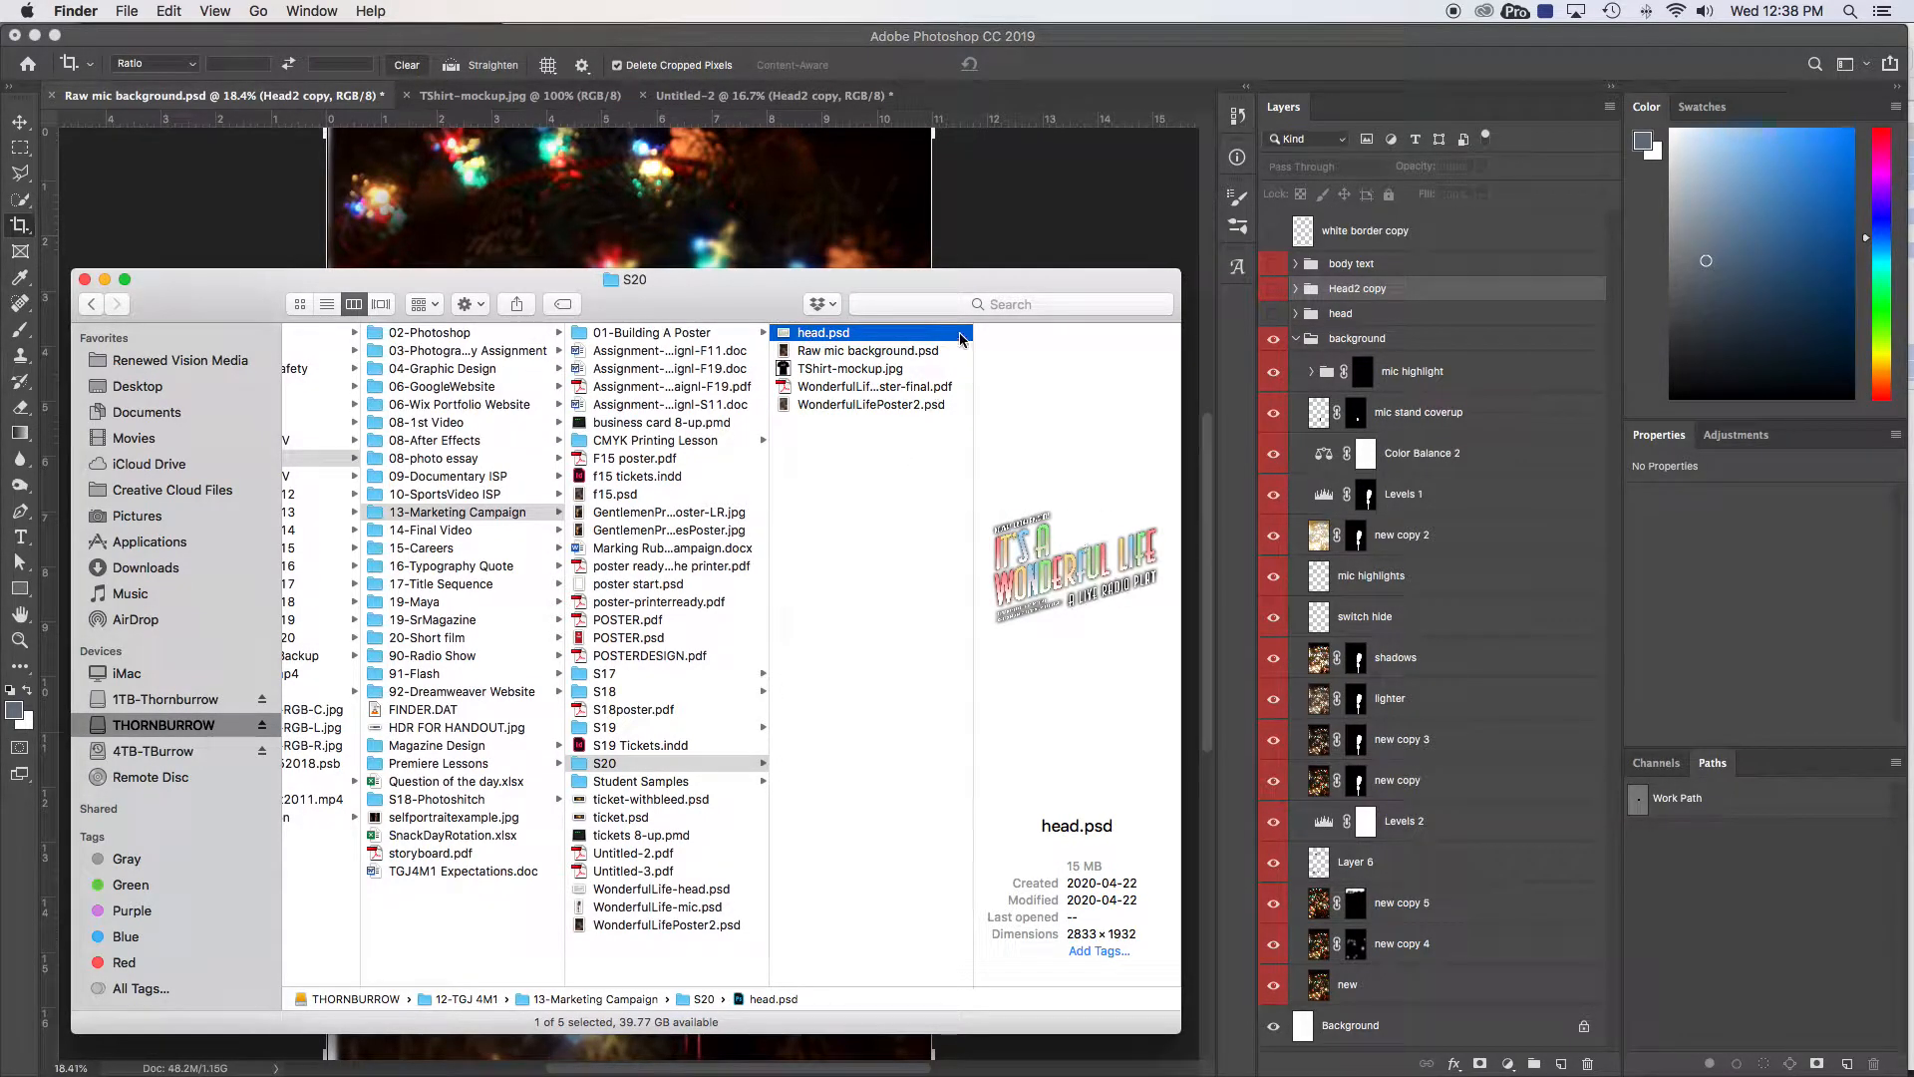
key(super+m)
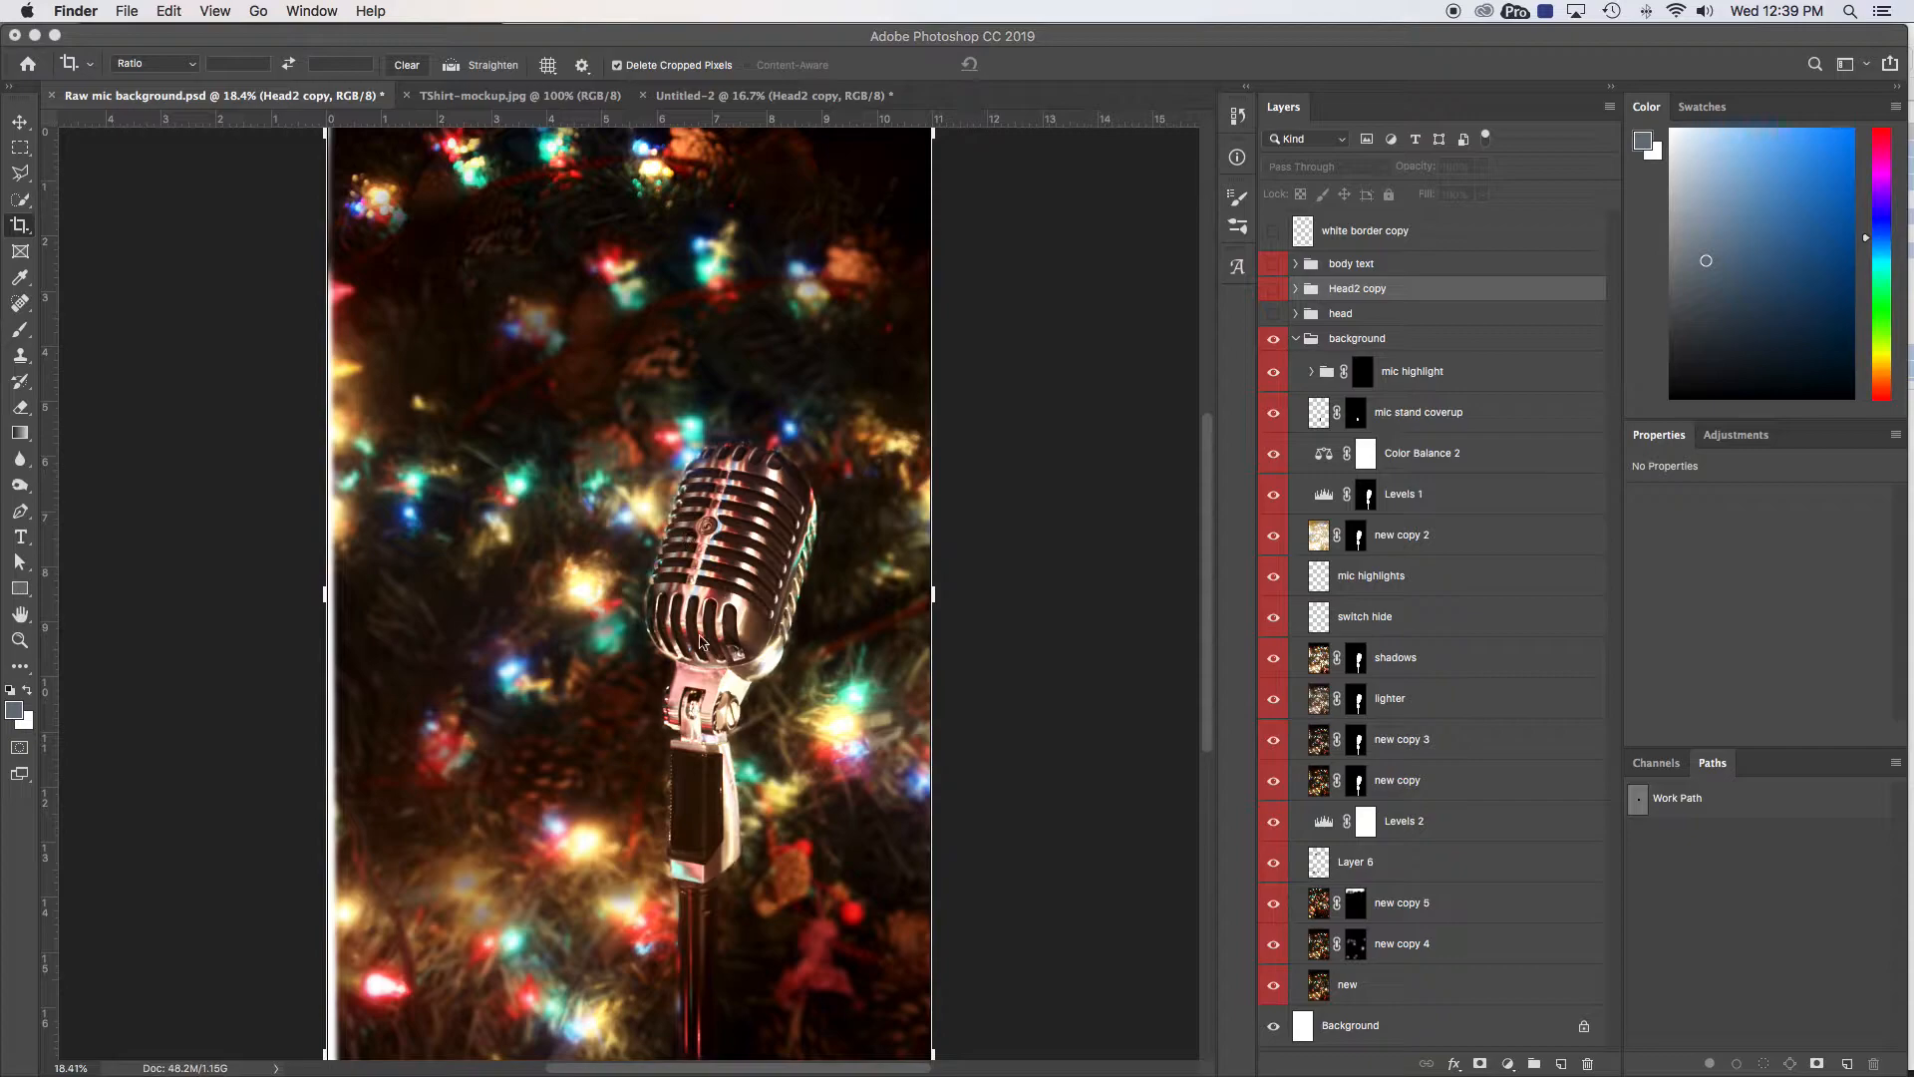
Switch to InDesign, open the new document setup and move its window over the page
mouse_move(757, 1070)
click(632, 1058)
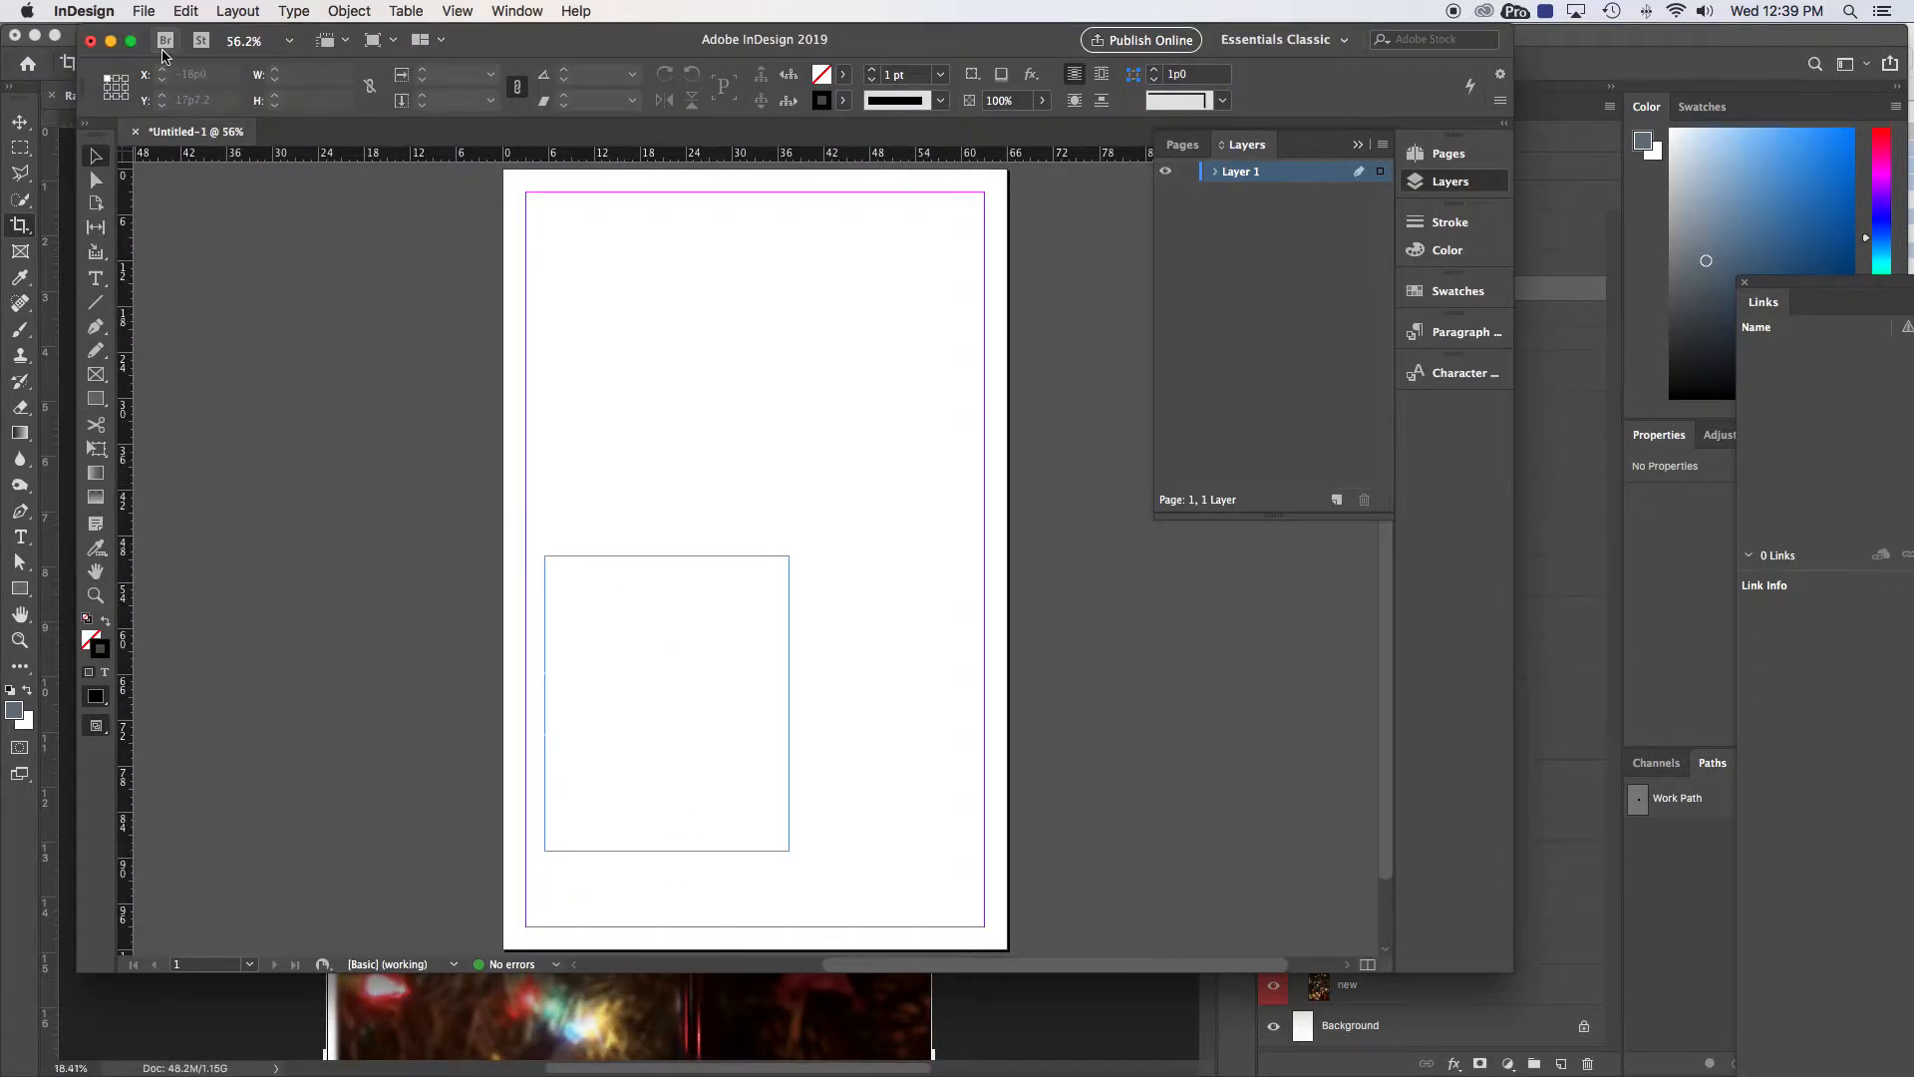
click(145, 12)
mouse_move(149, 34)
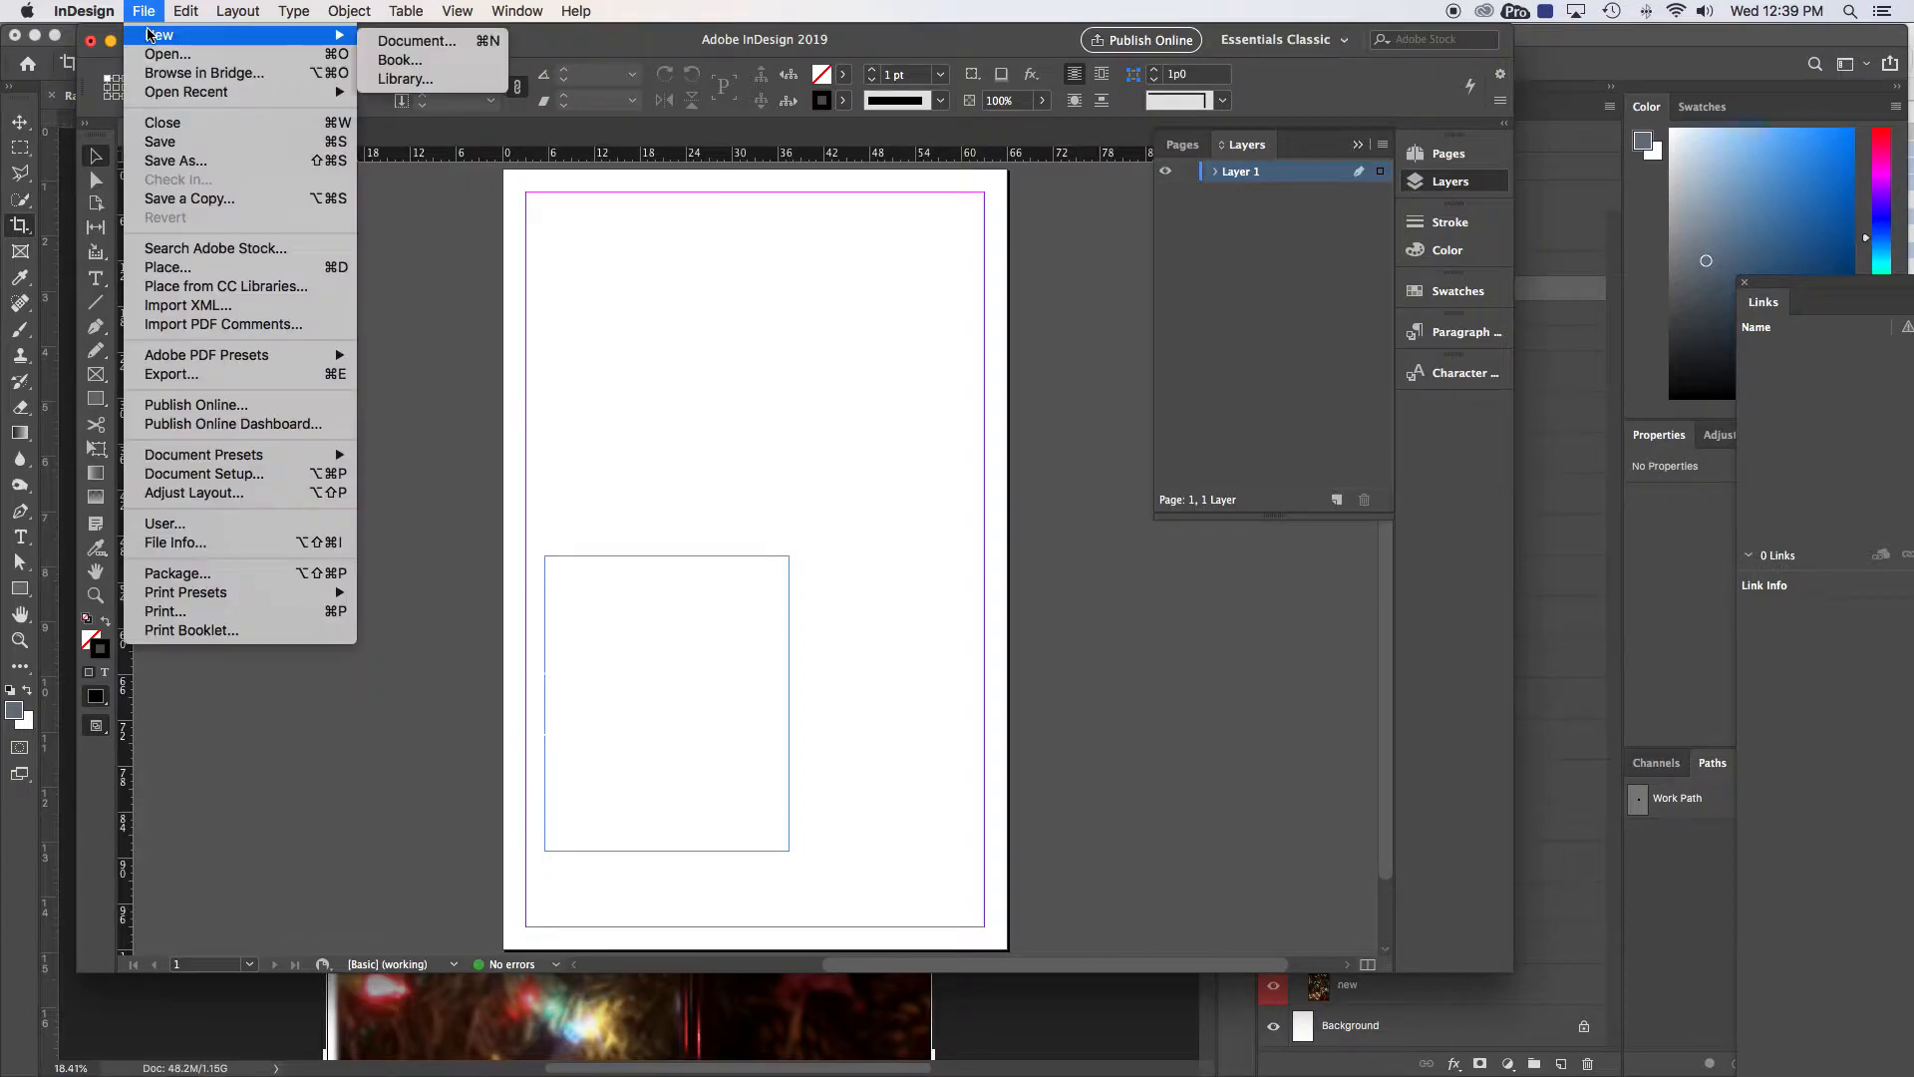
click(409, 44)
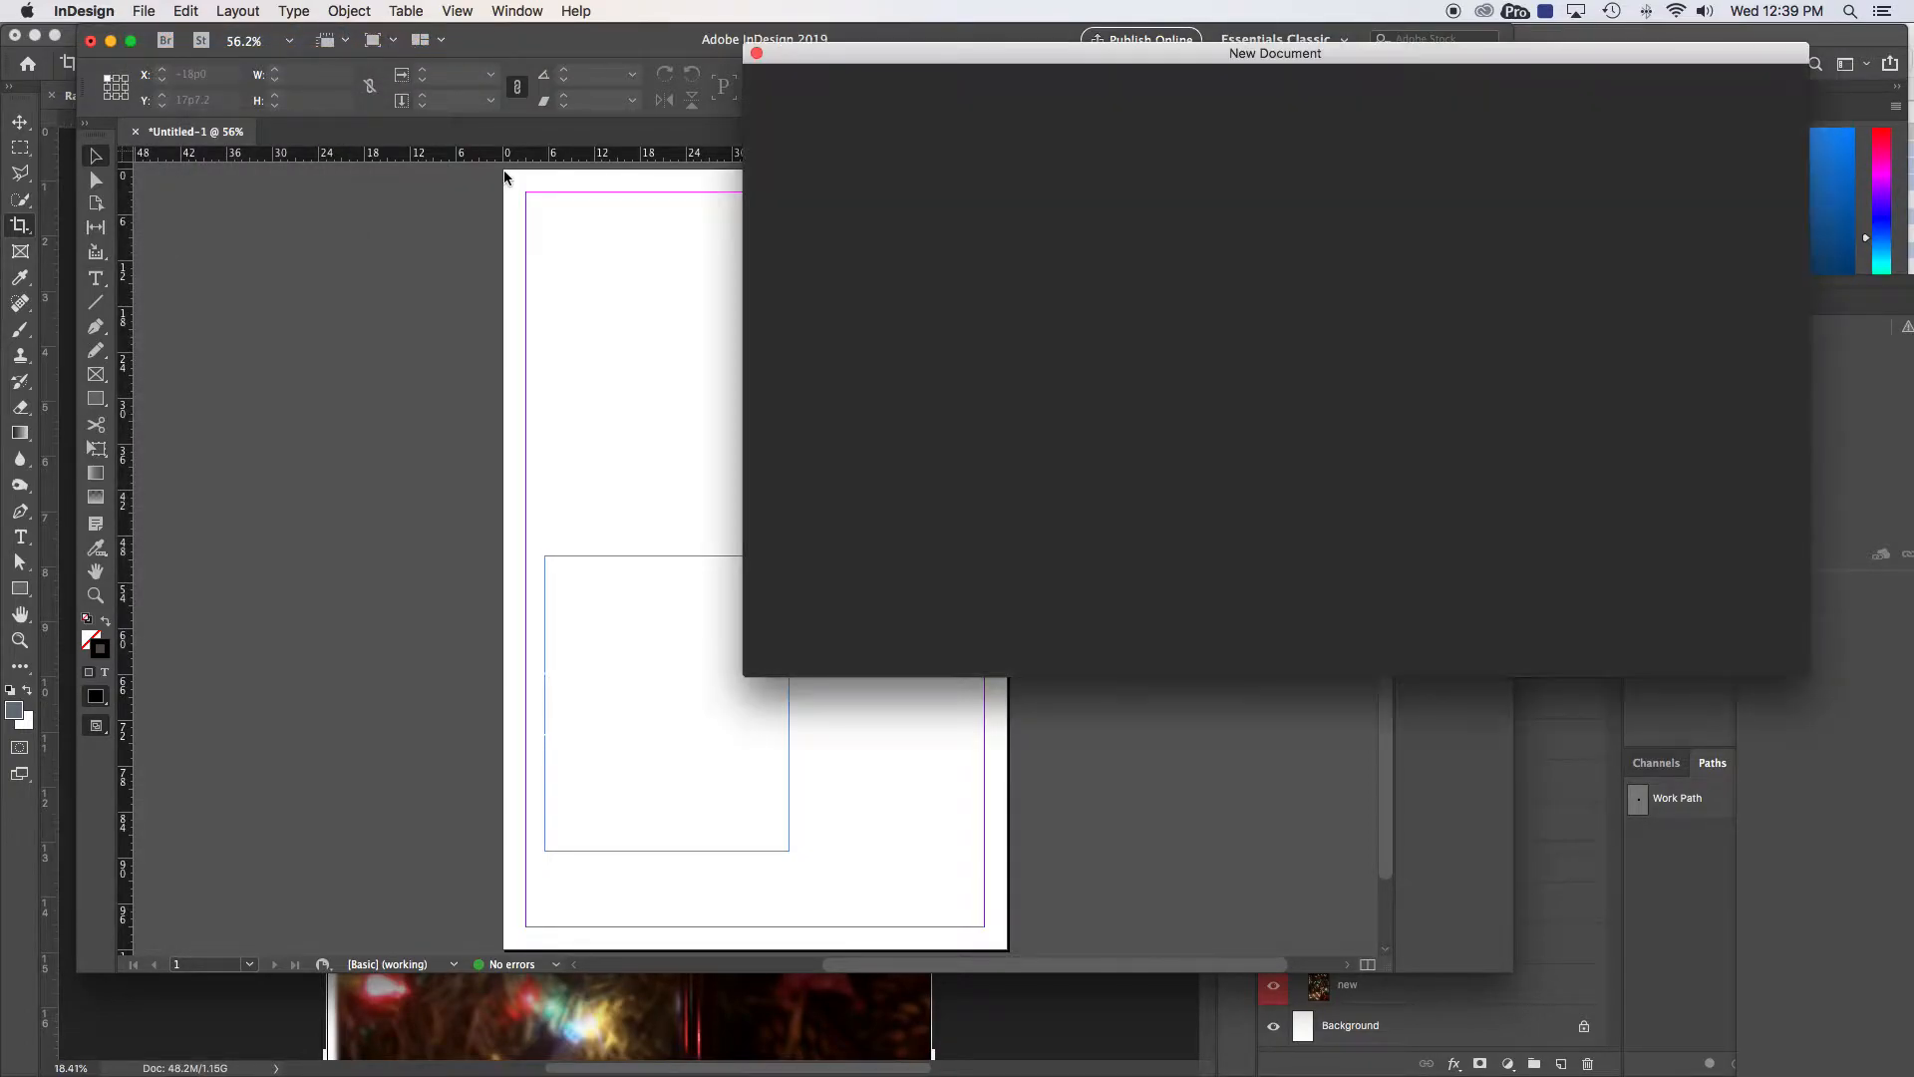
drag(1077, 64, 629, 192)
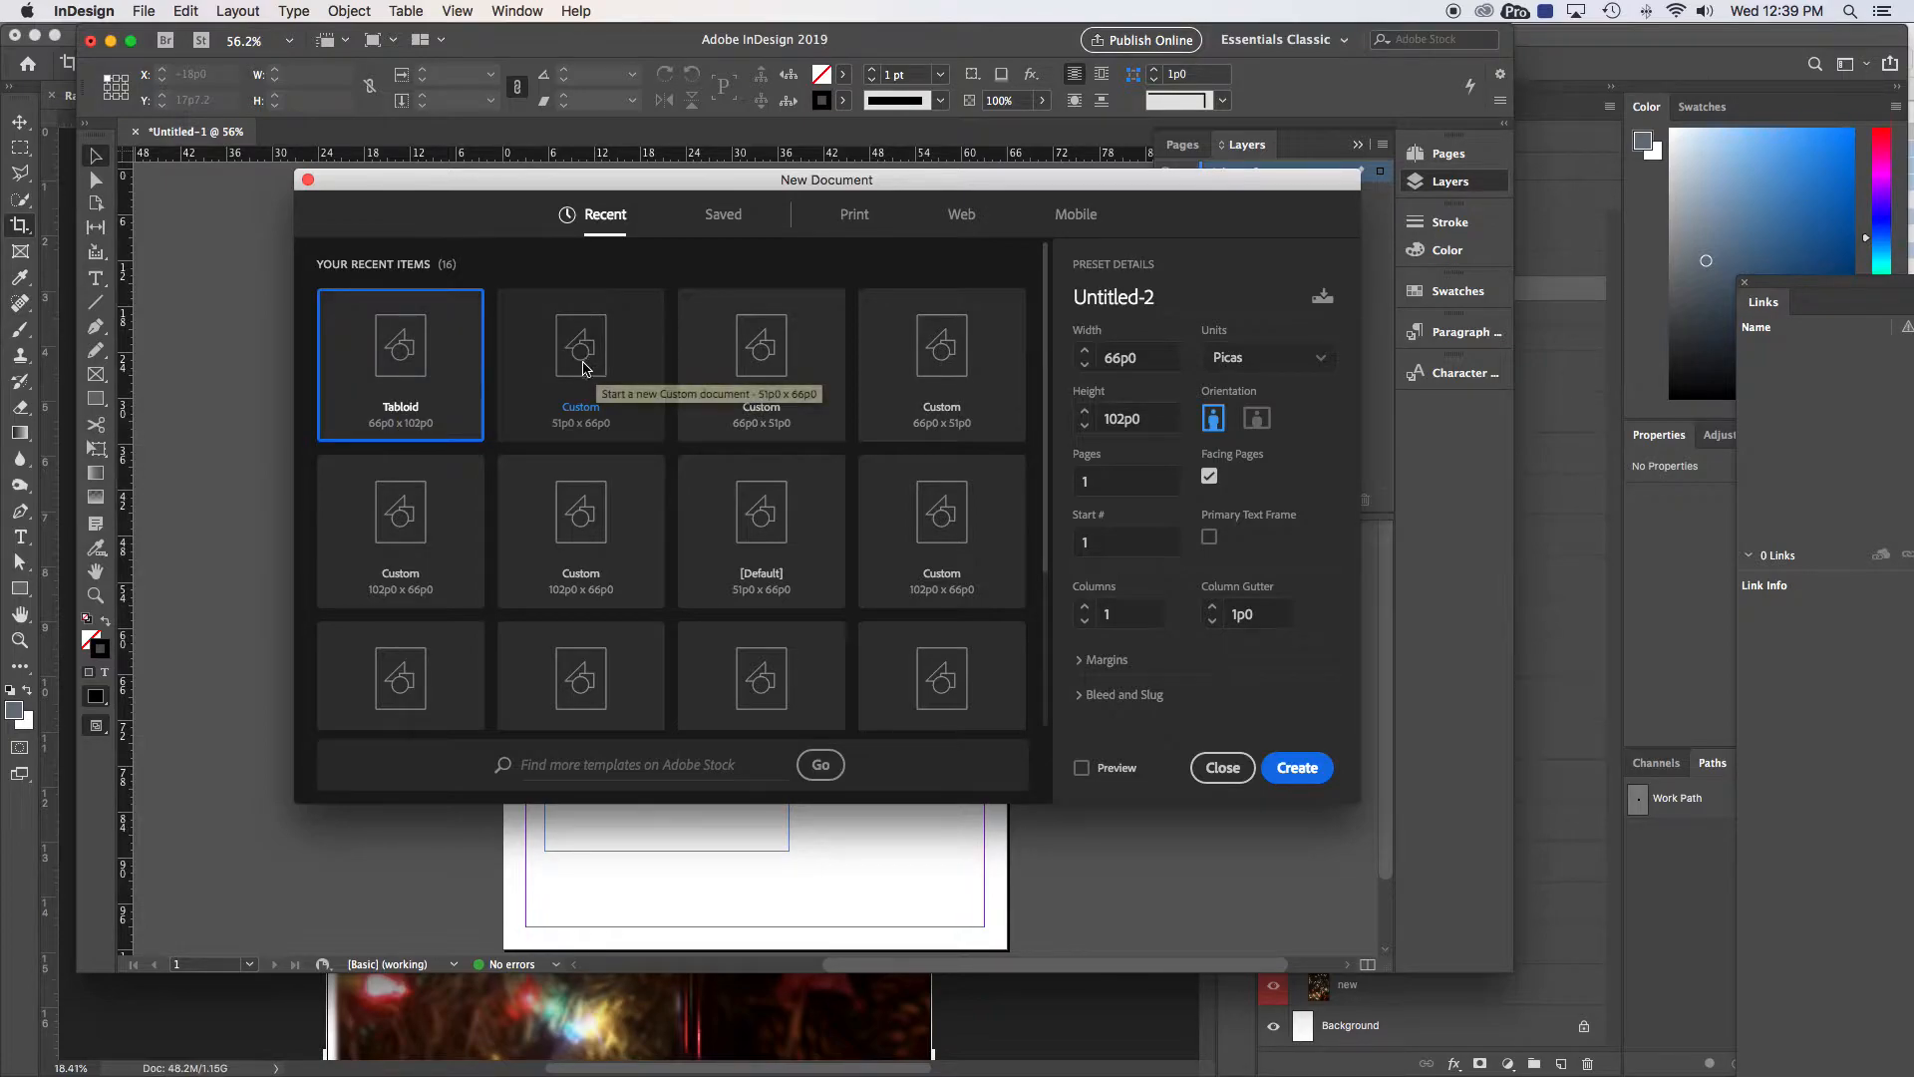
Look through the blank document presets for print, web and mobile
click(861, 224)
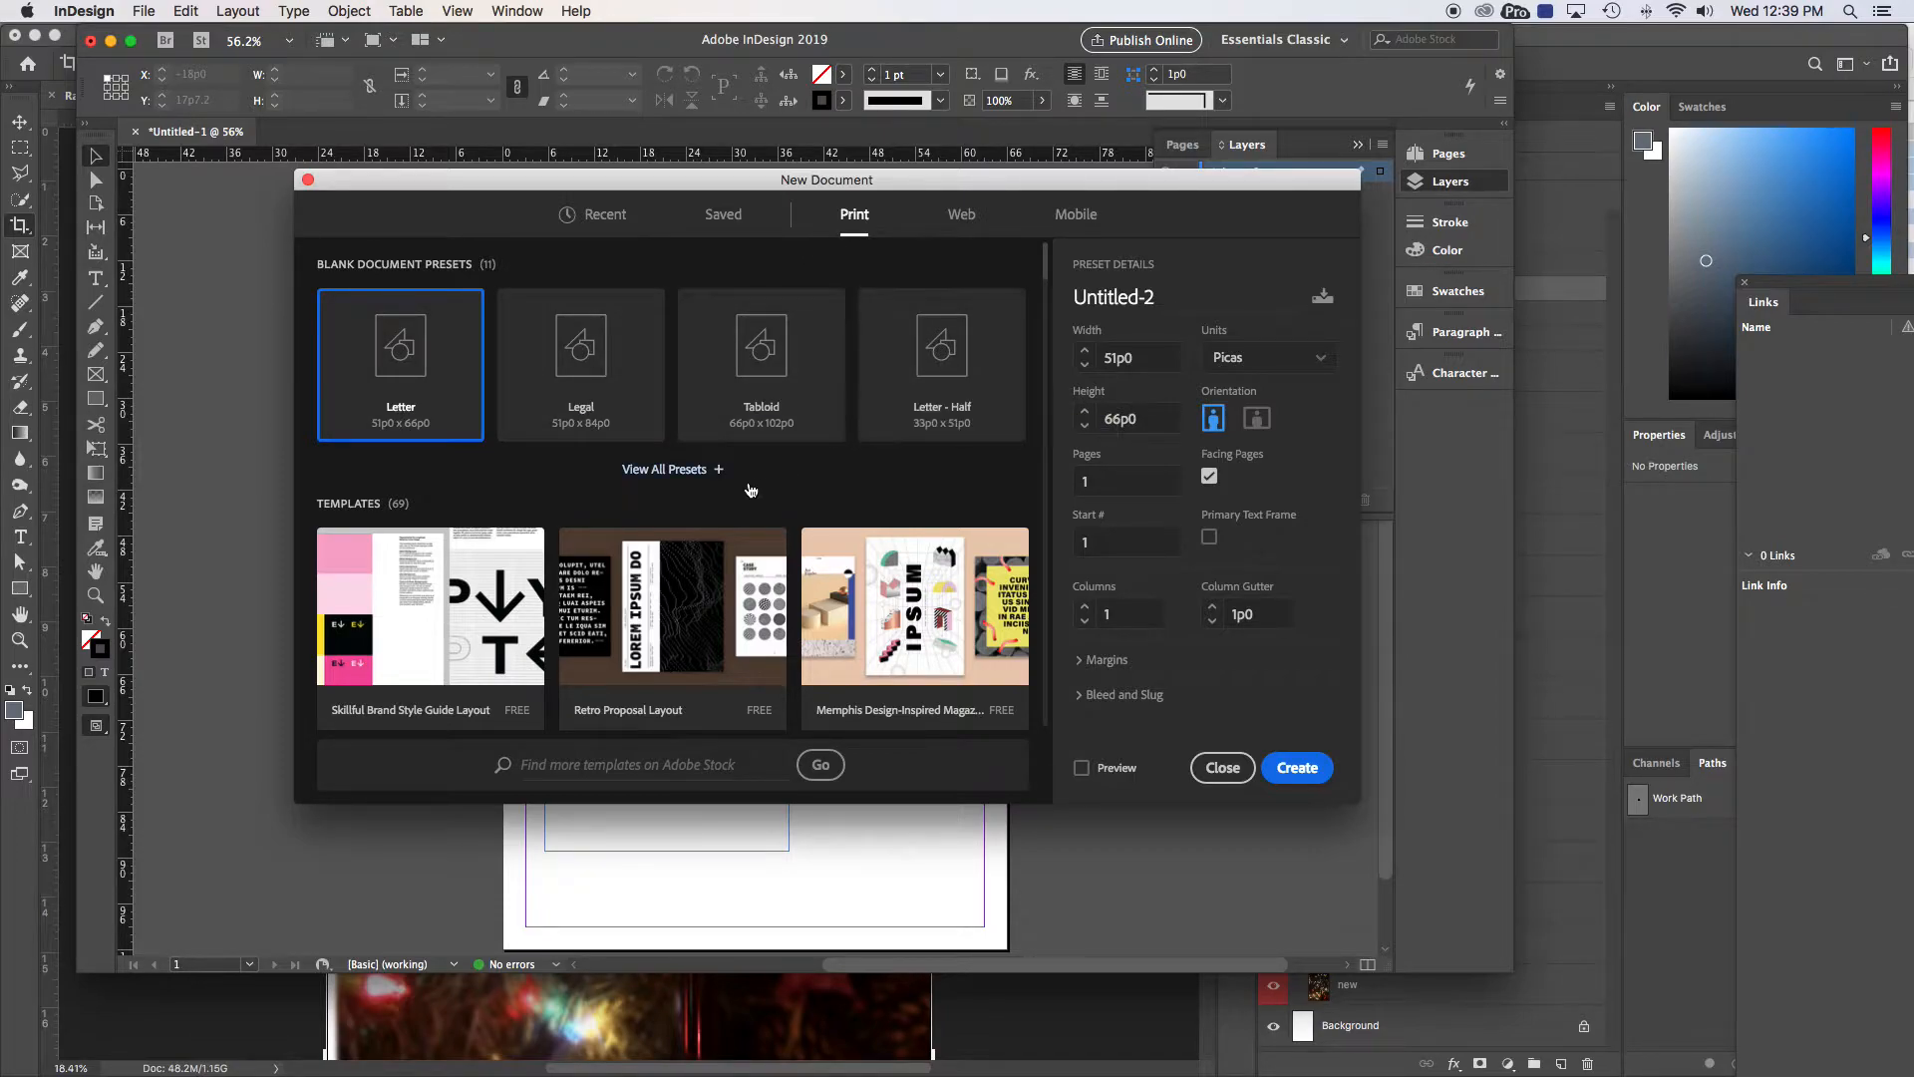
click(710, 471)
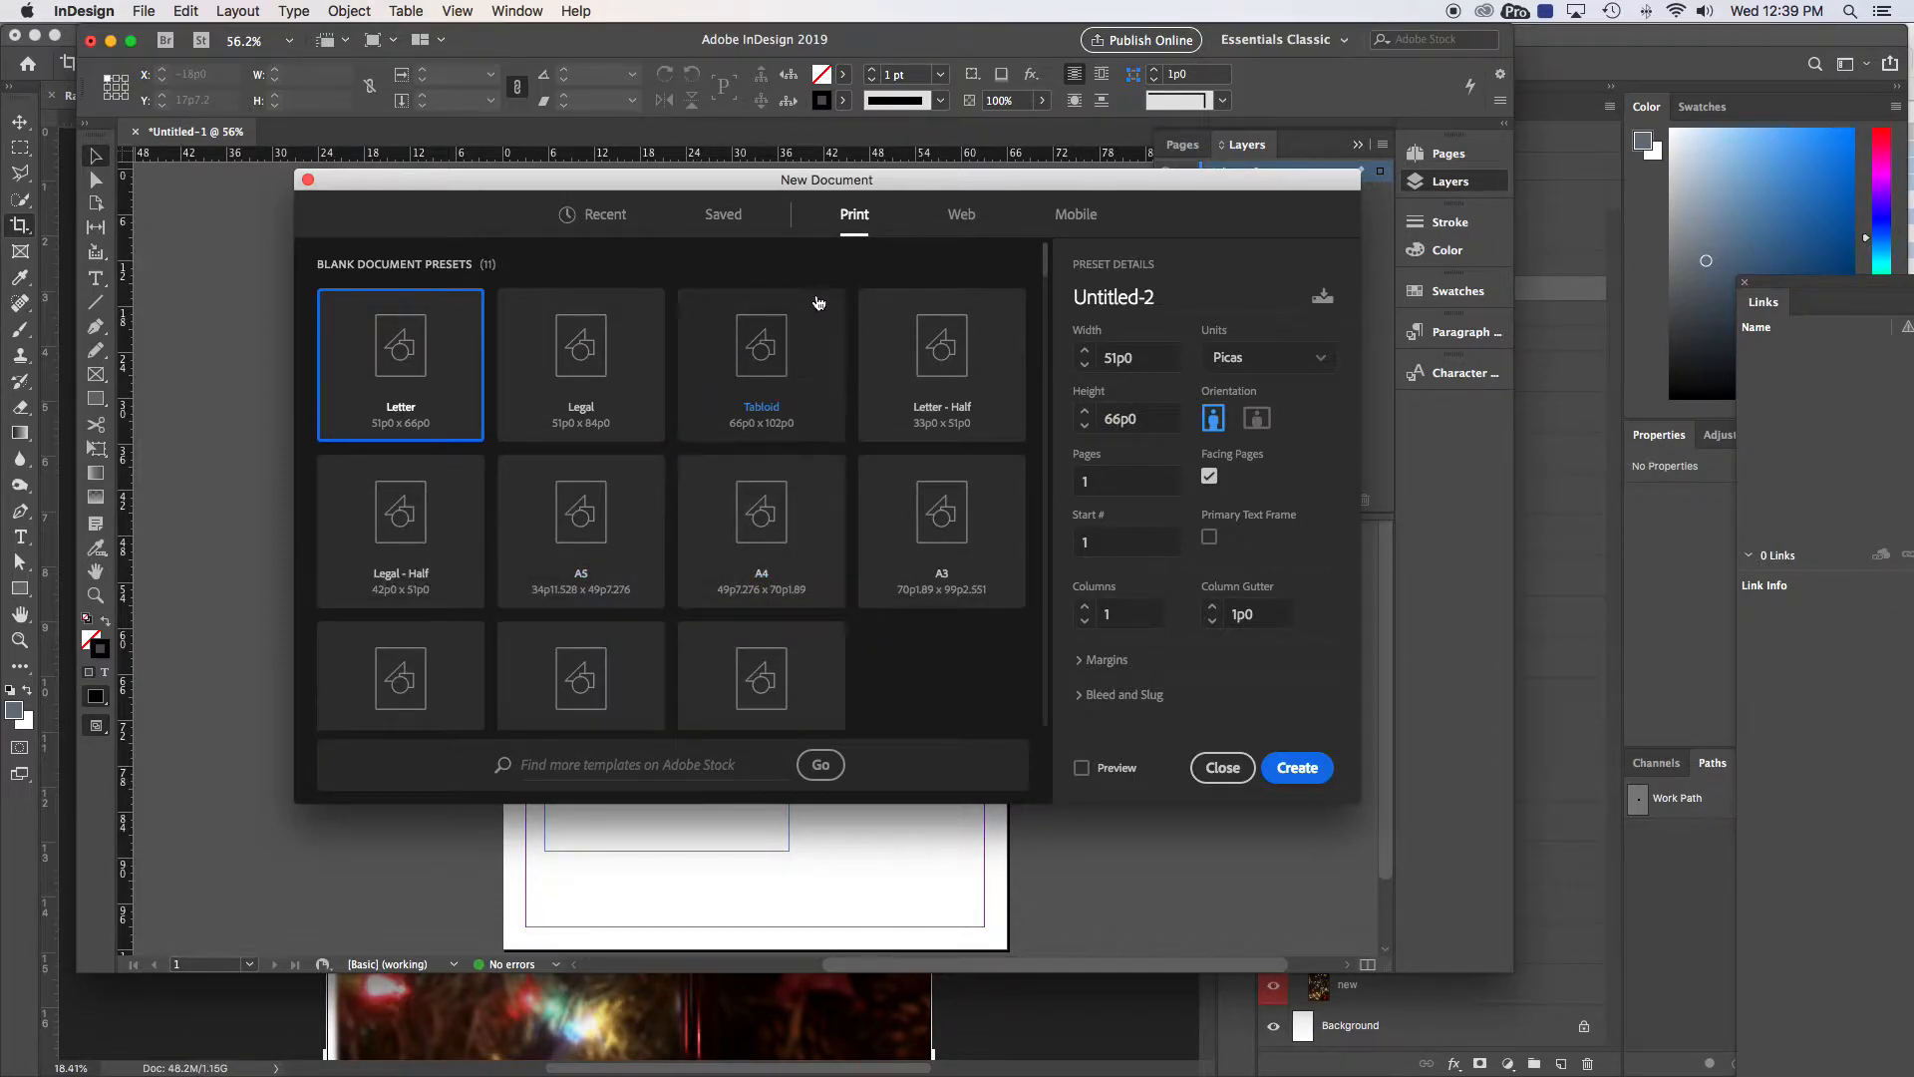
click(962, 216)
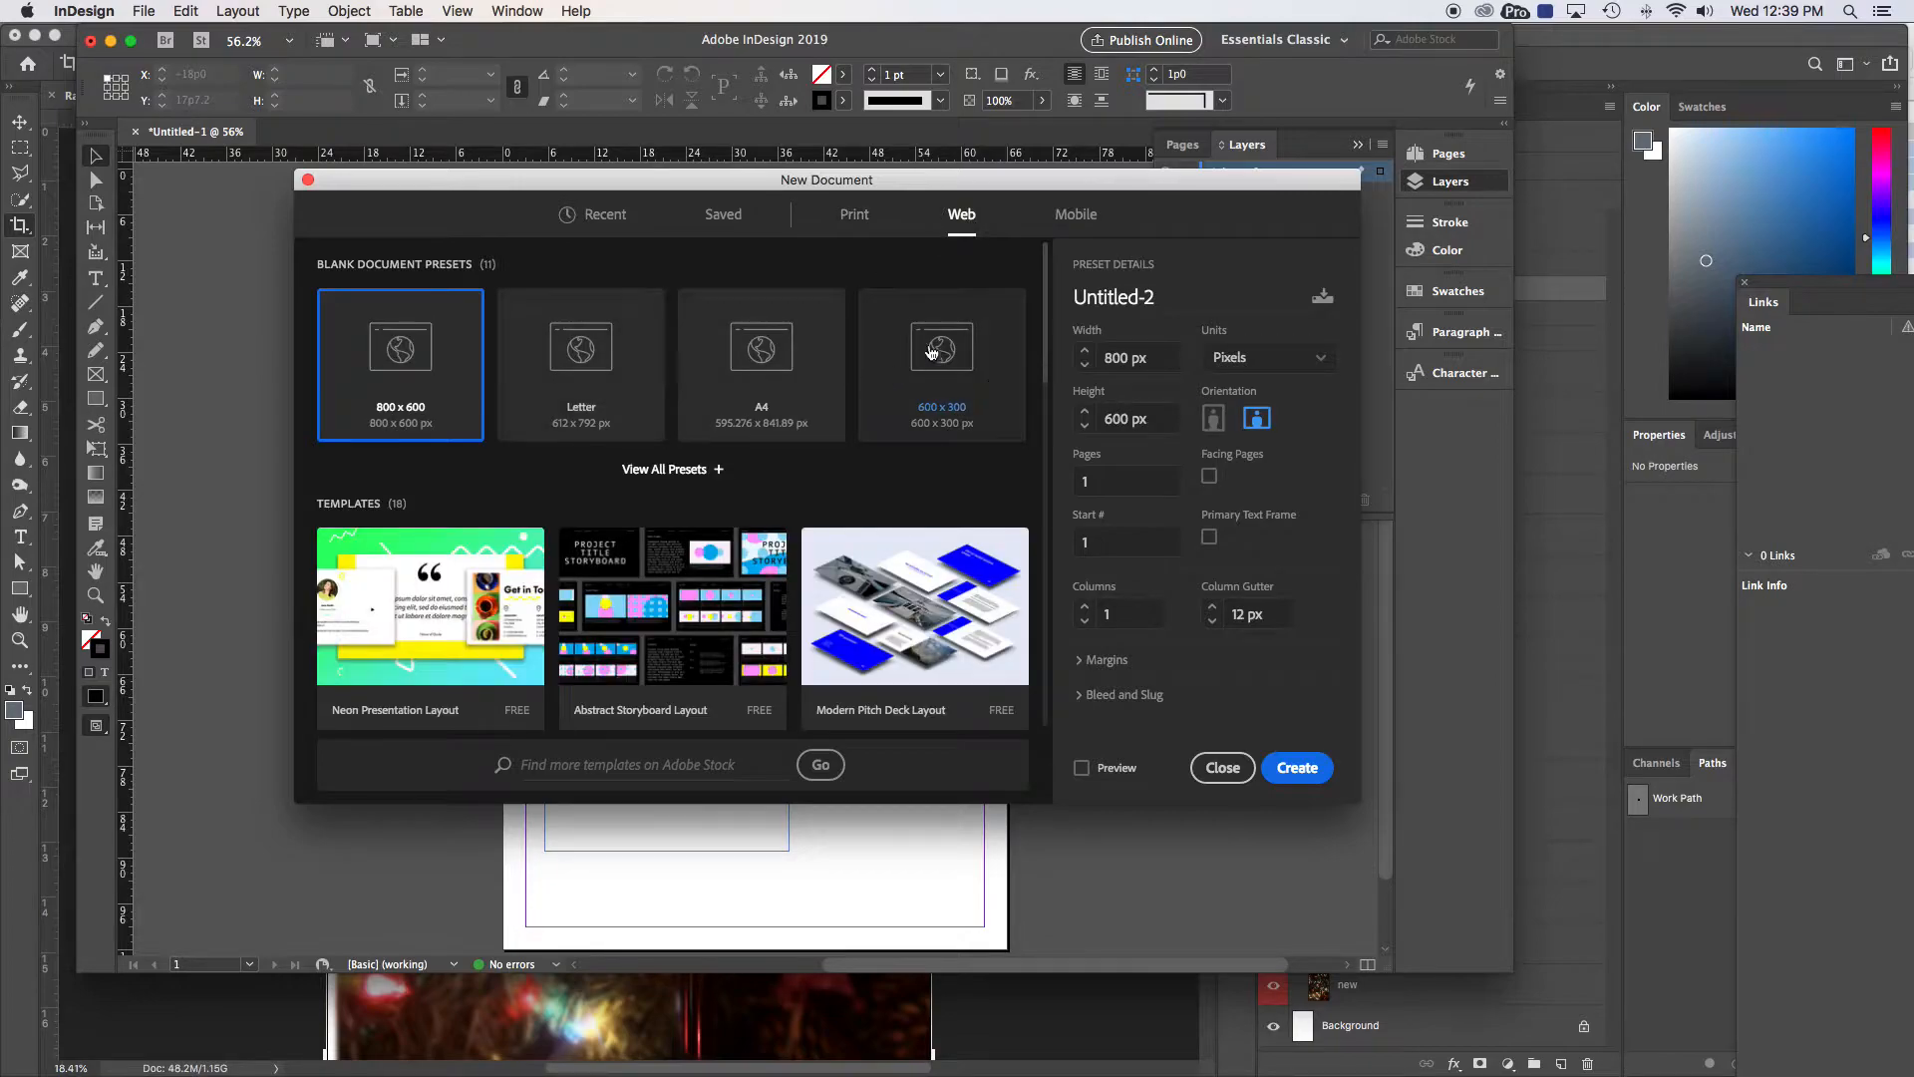
click(1073, 219)
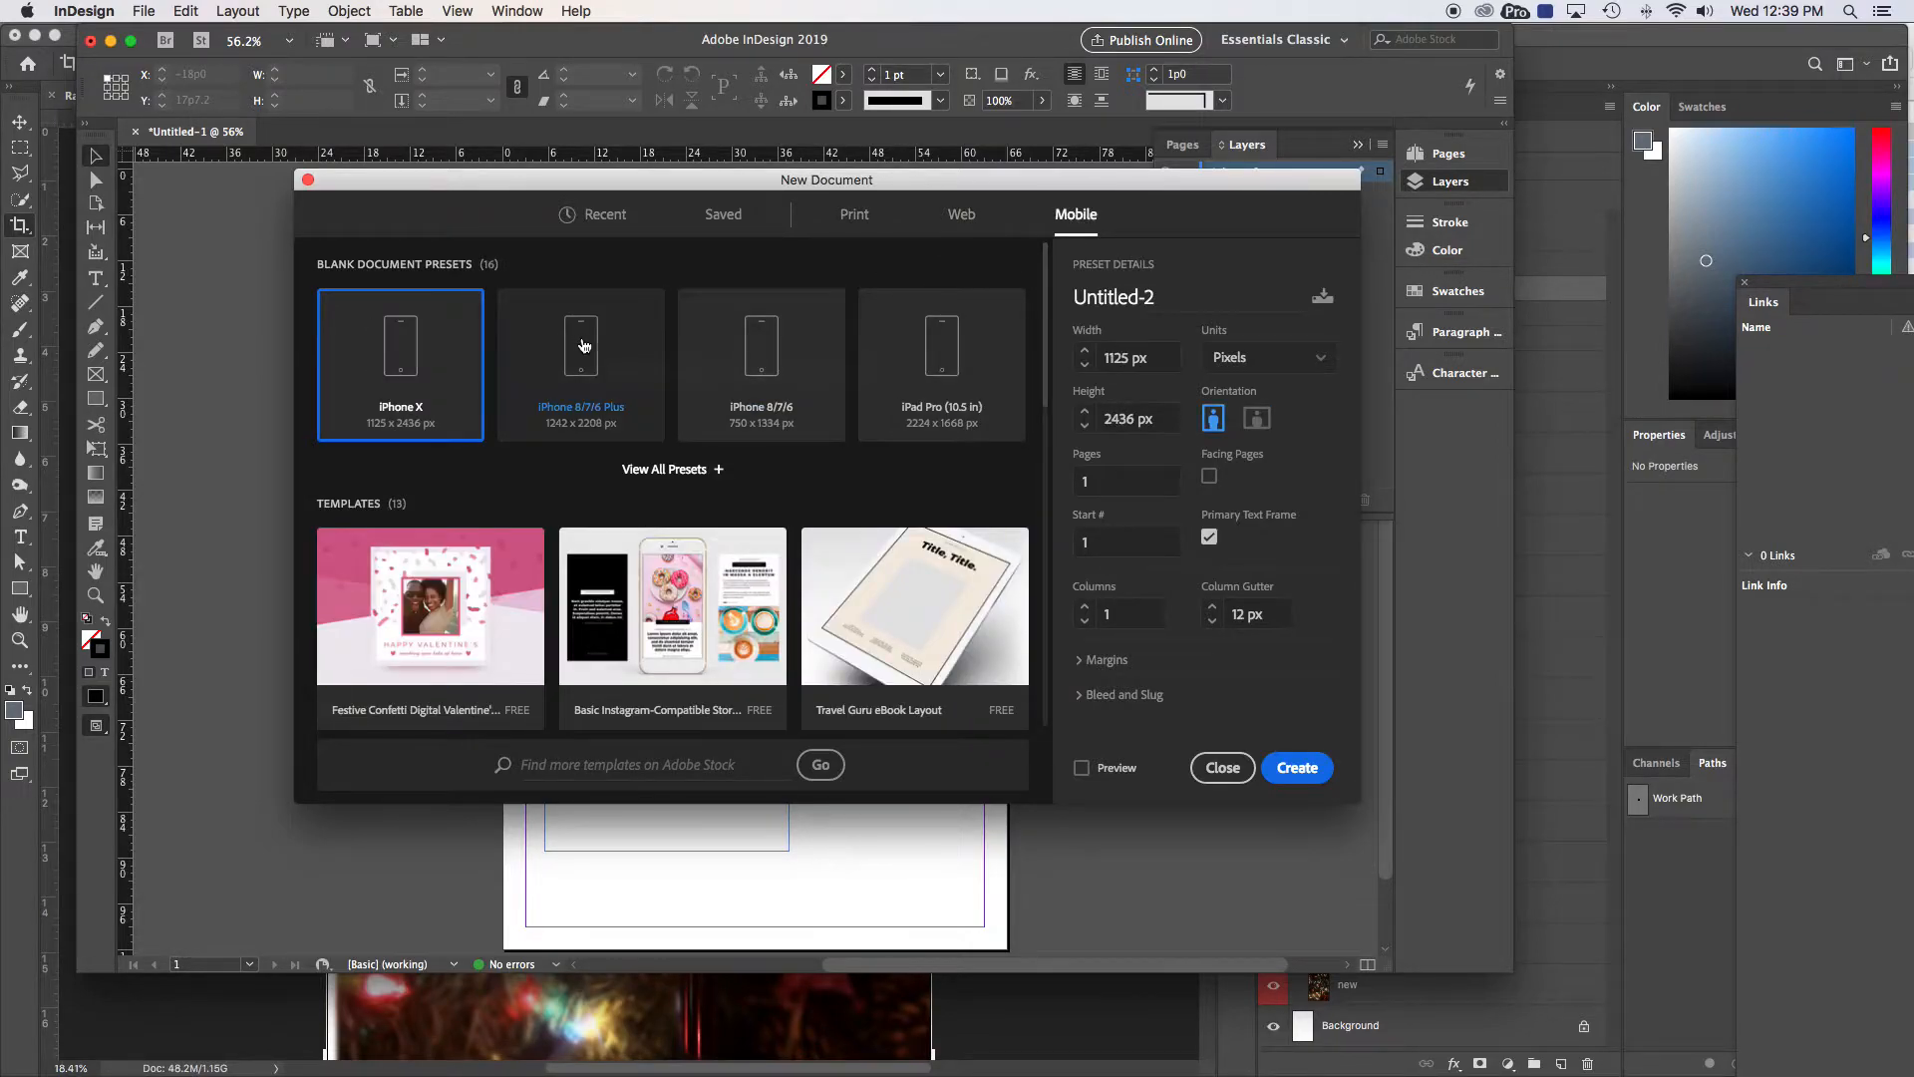
click(962, 218)
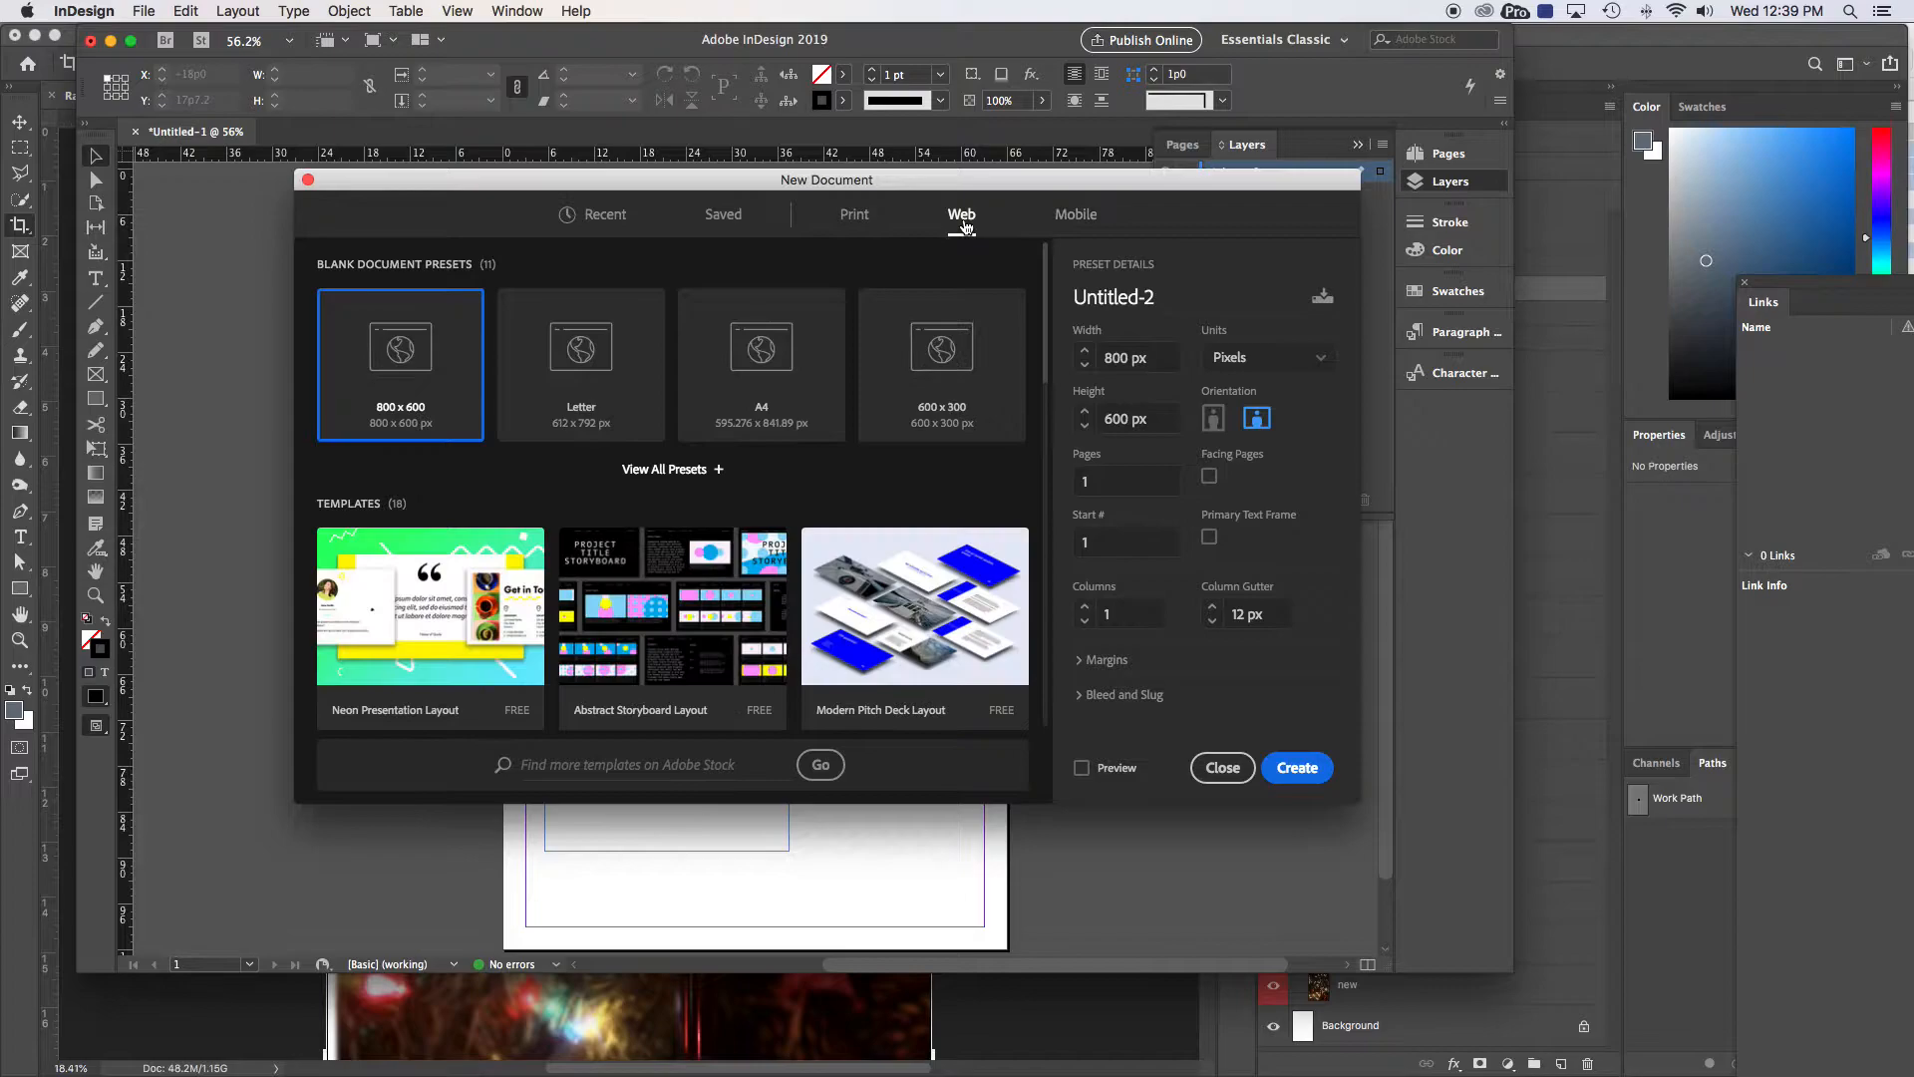
Create a new print document from the Tabloid preset with units in inches, 11 by 17 in
click(860, 221)
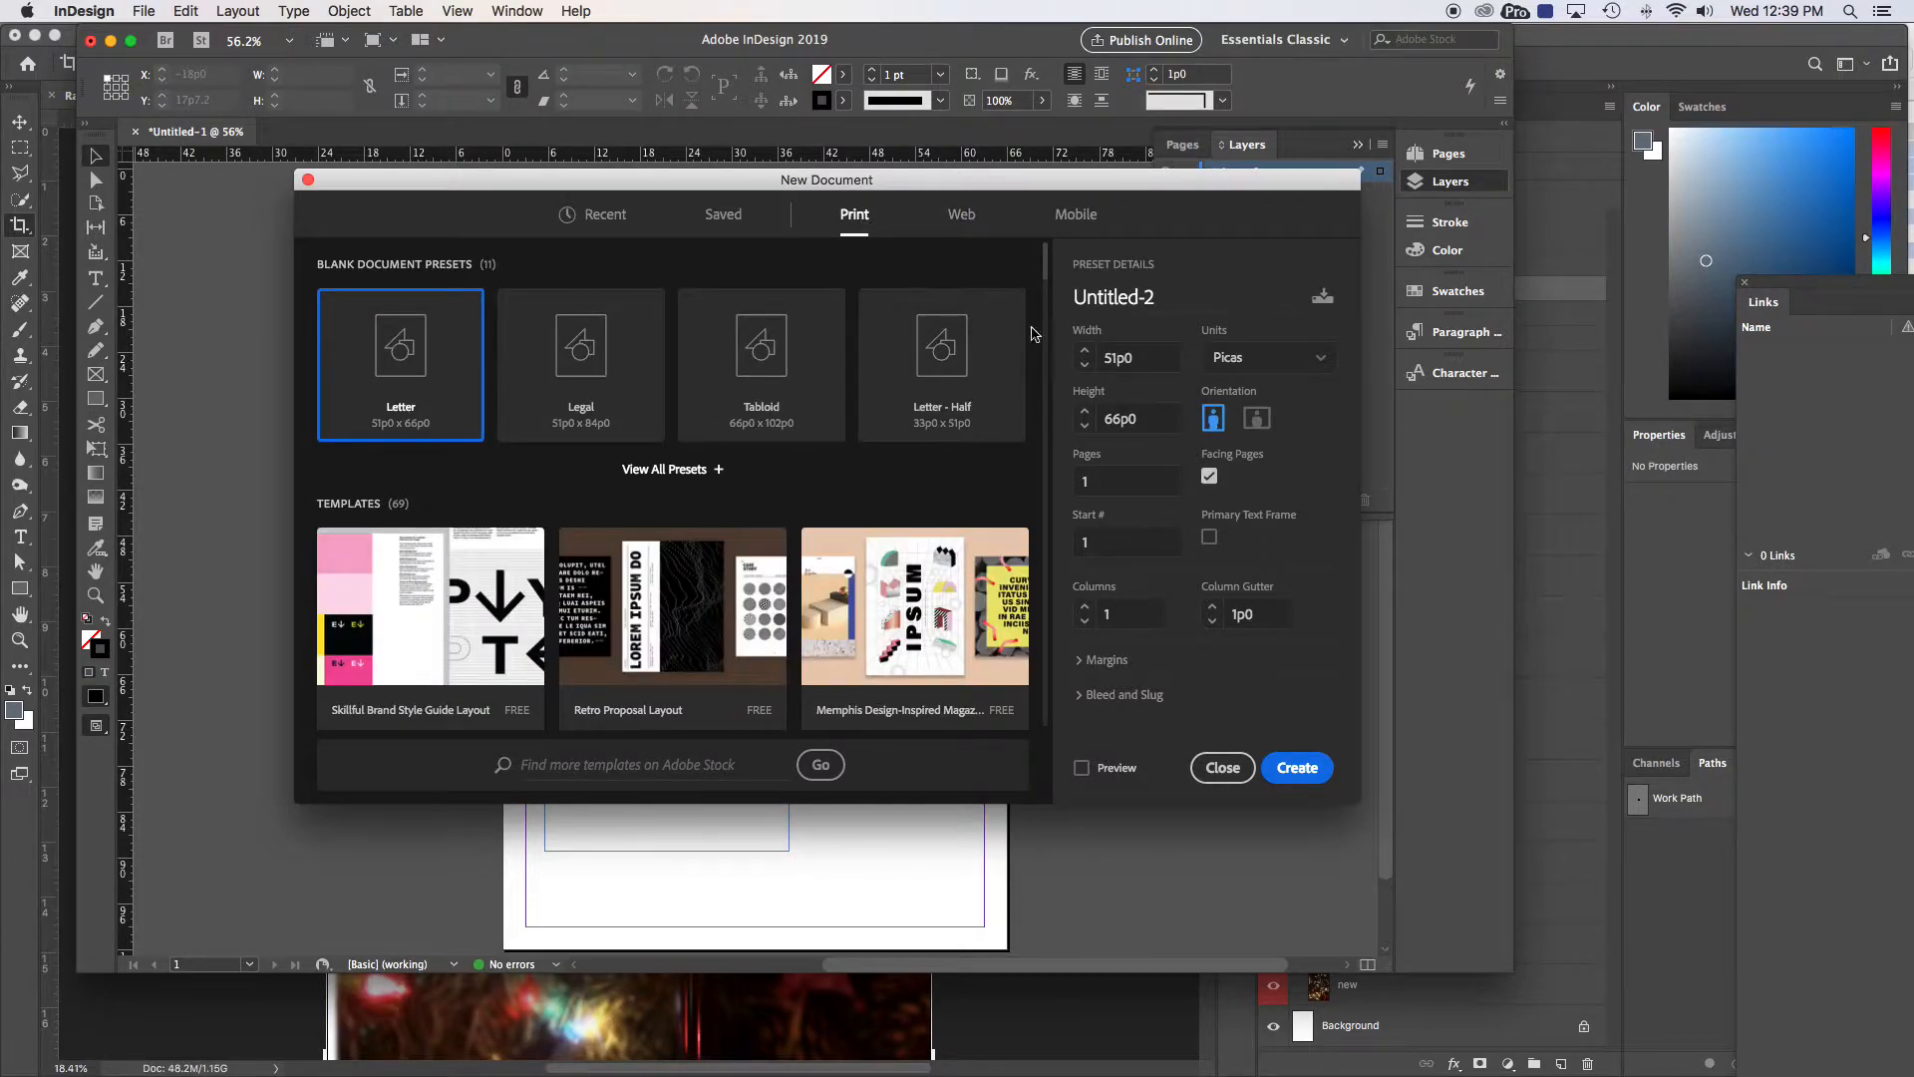
click(1323, 371)
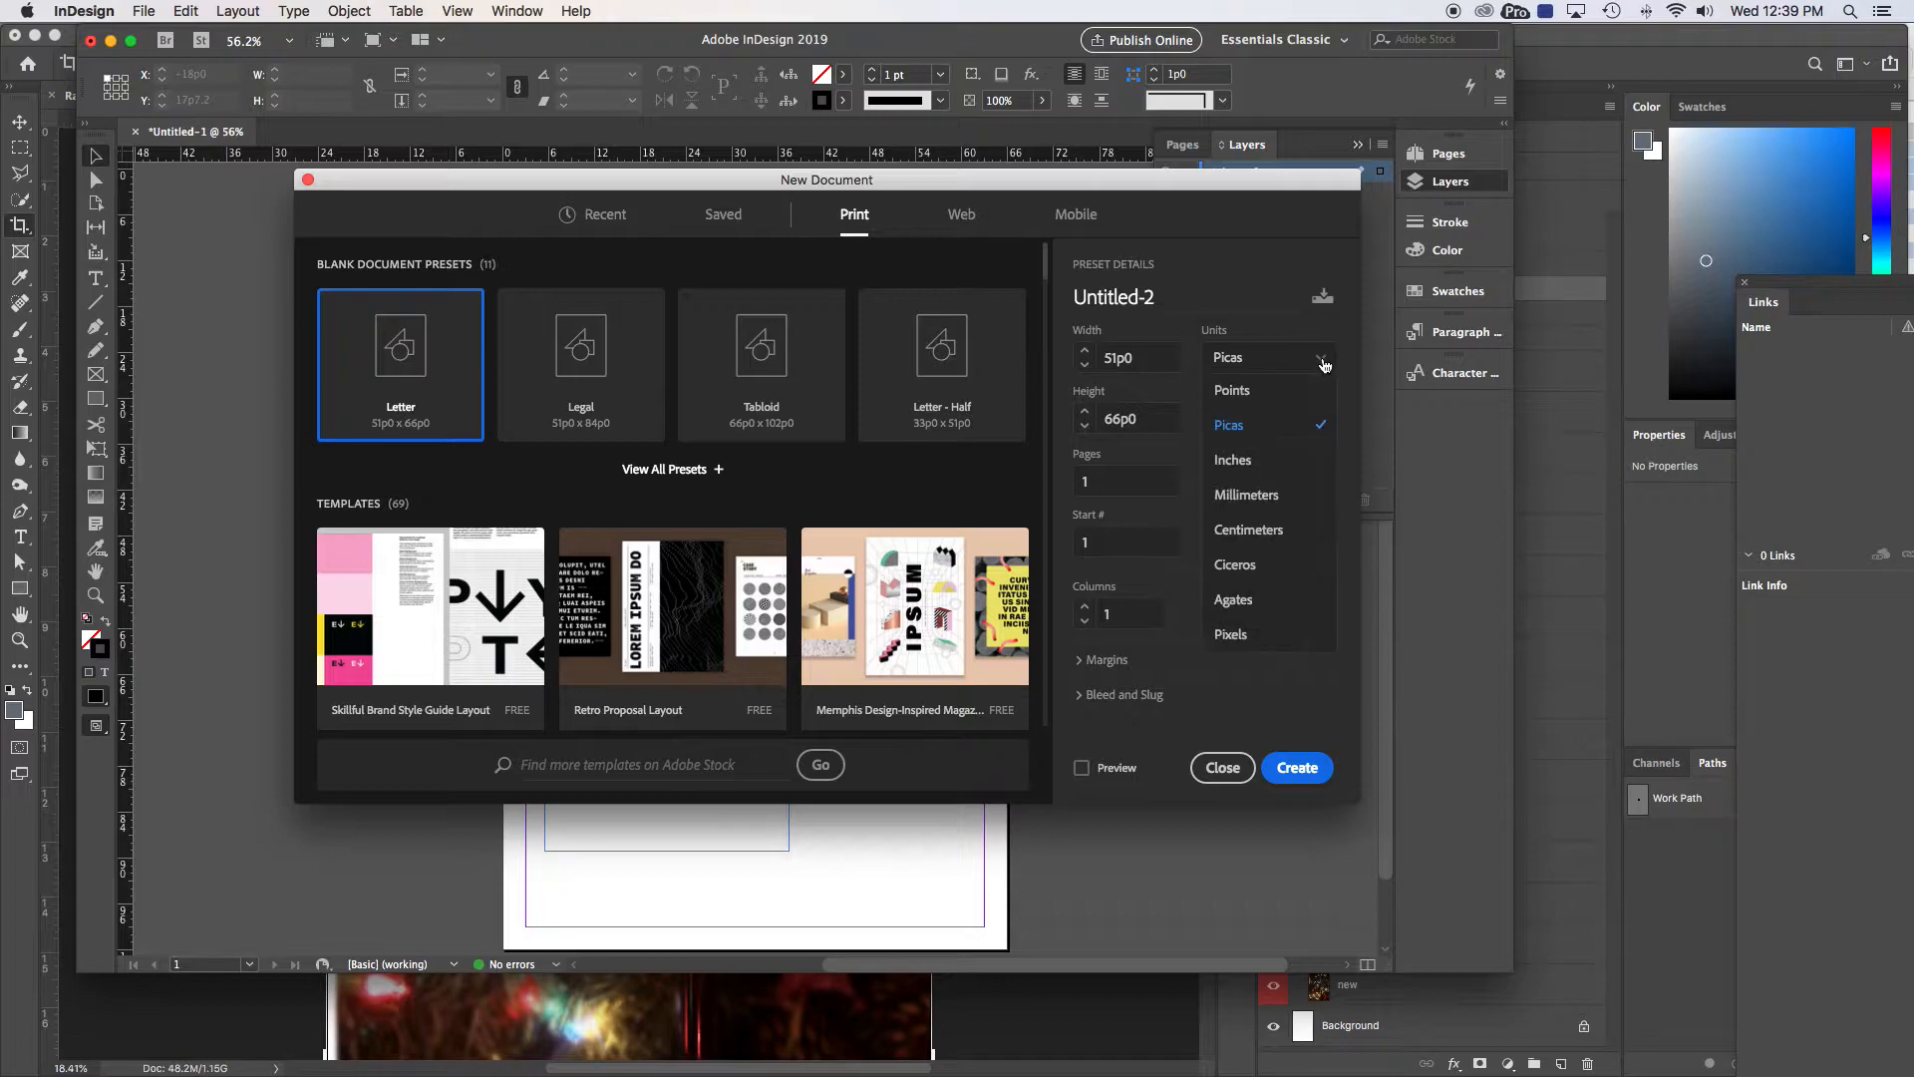
click(1241, 461)
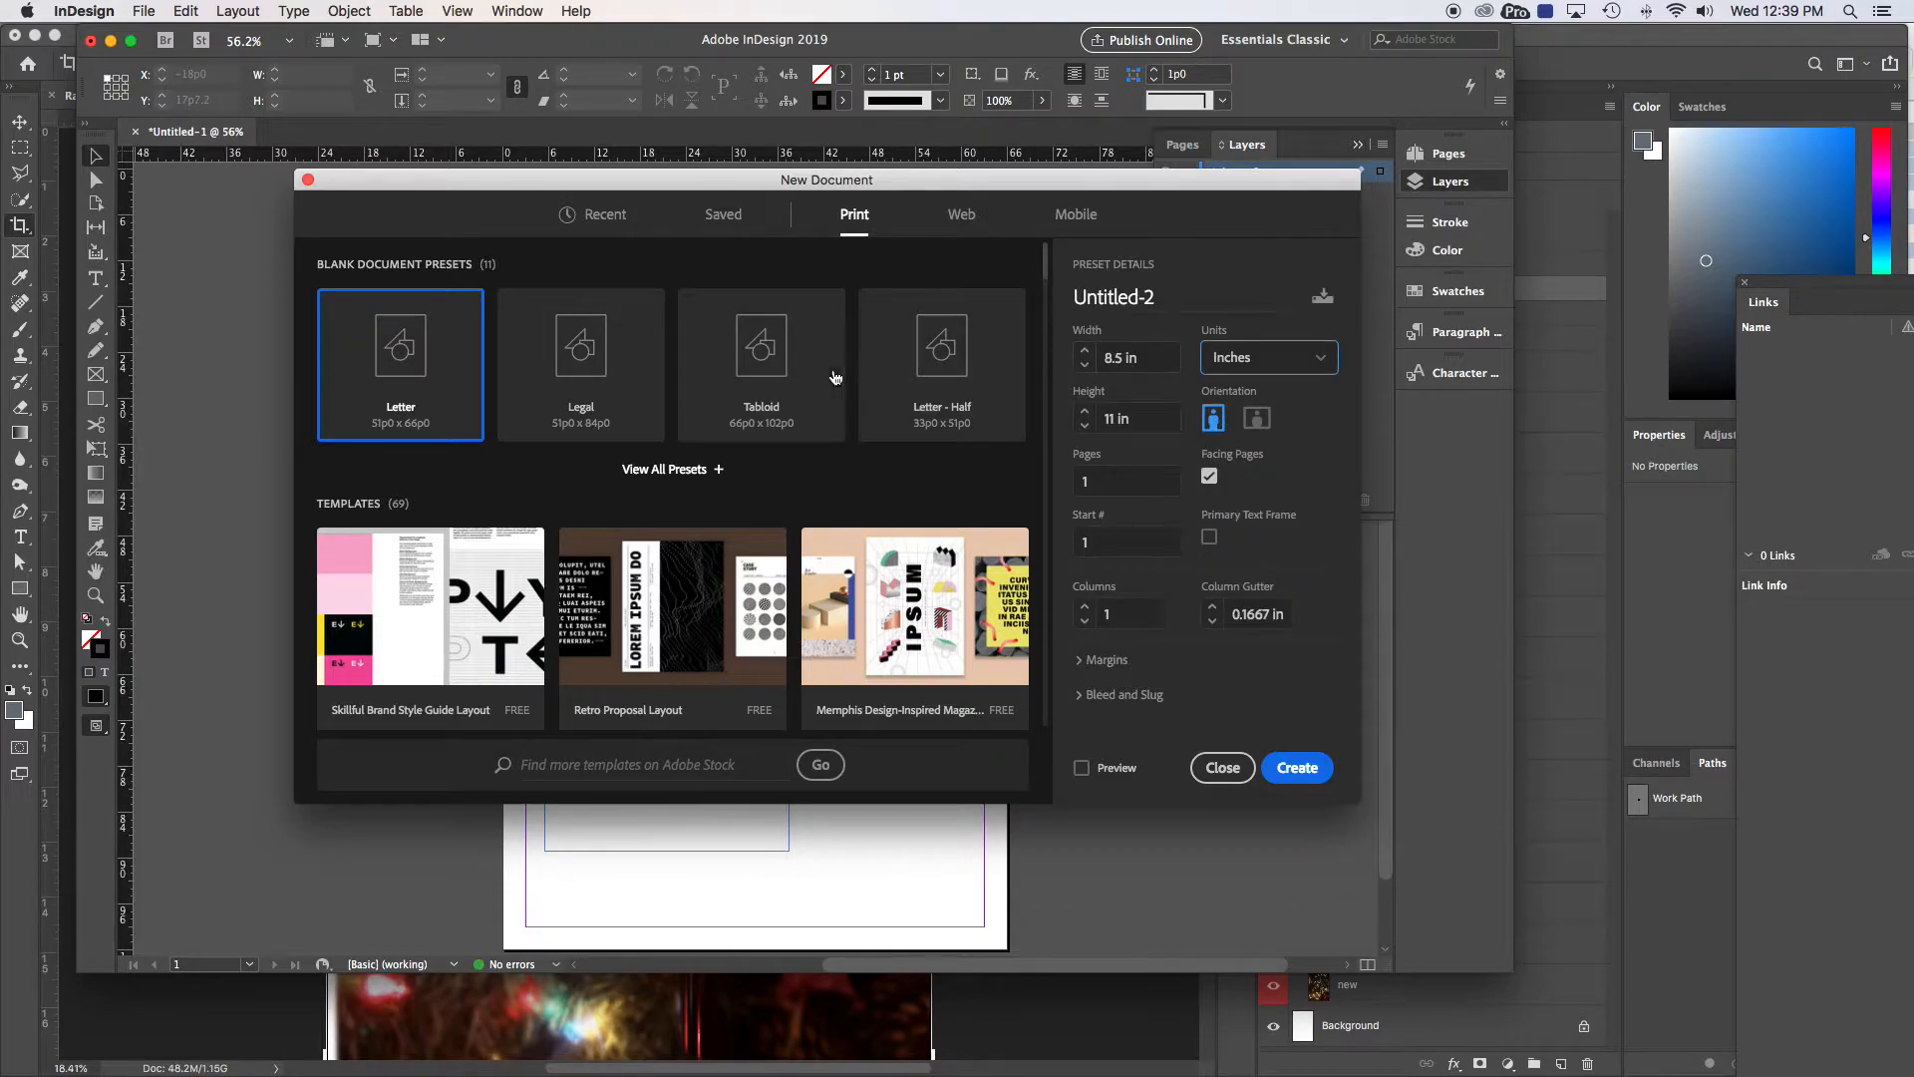
click(774, 356)
click(1225, 360)
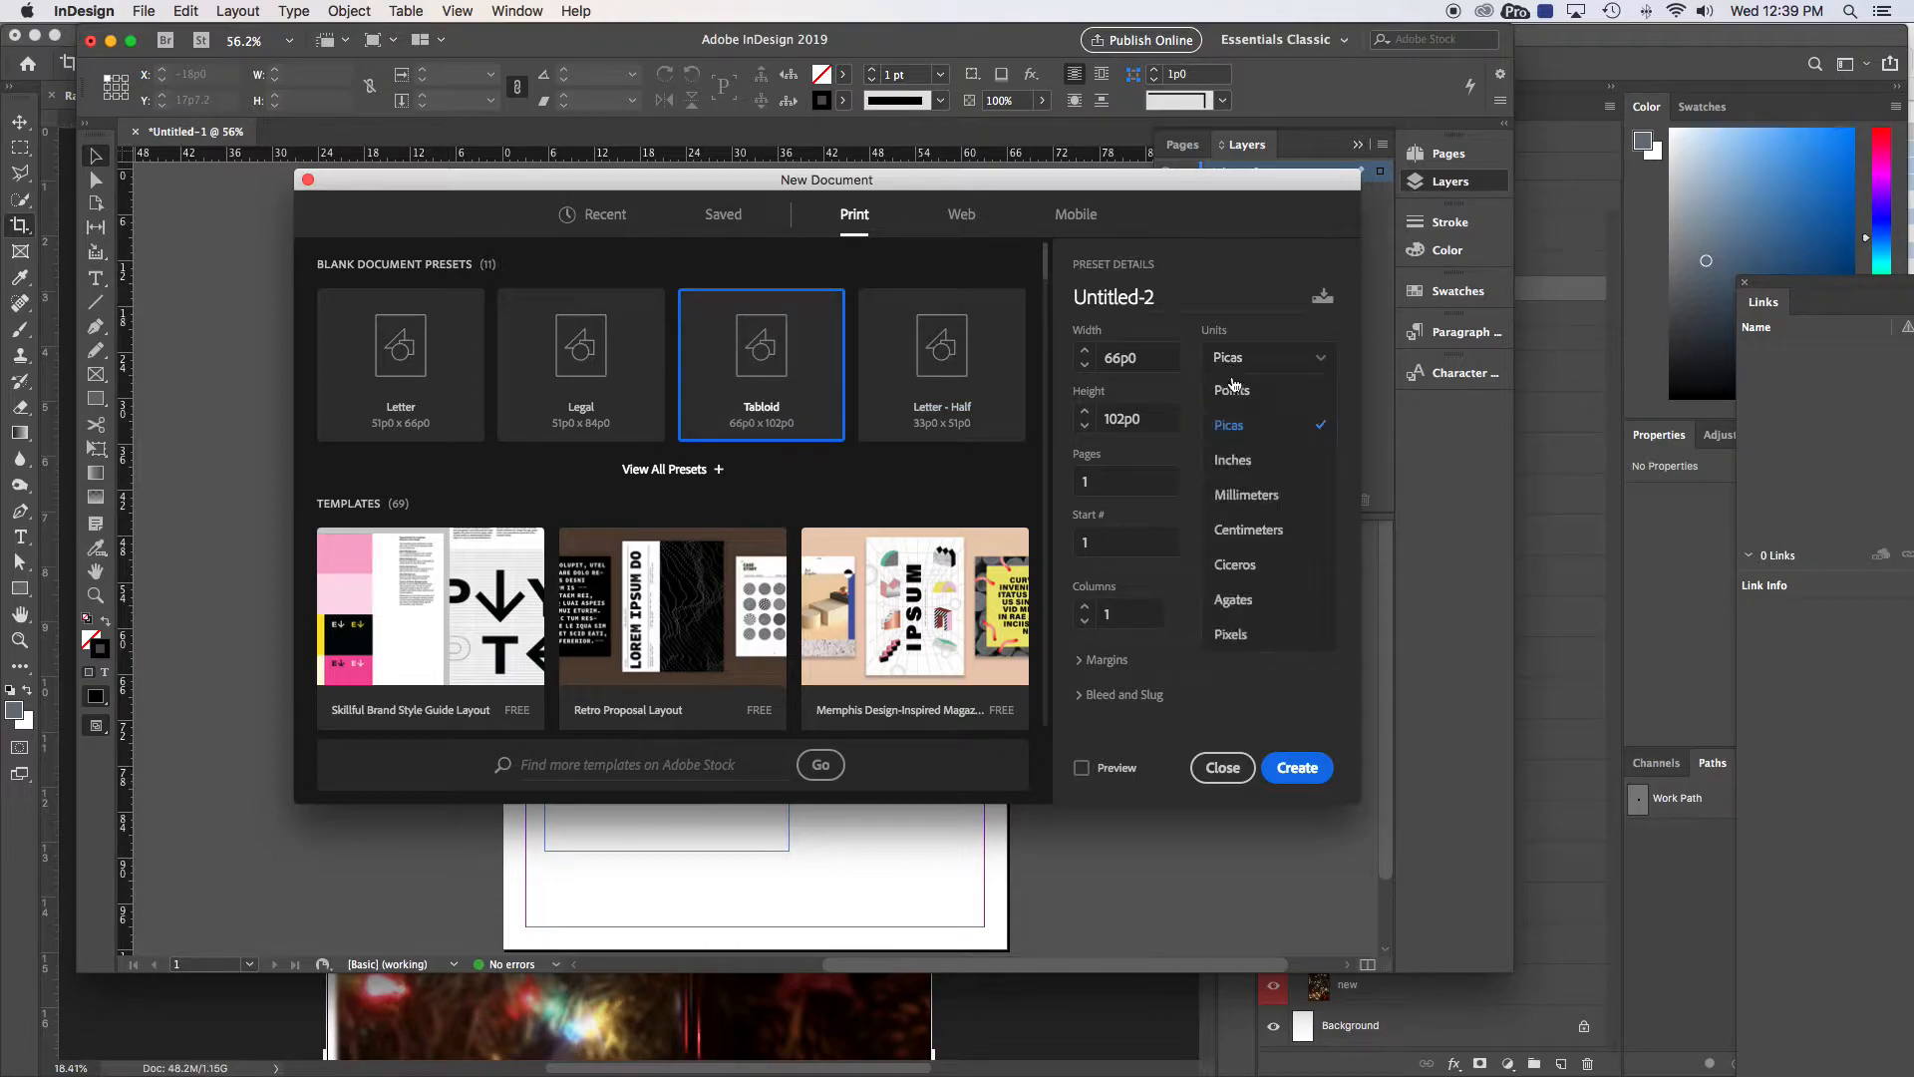
click(1234, 459)
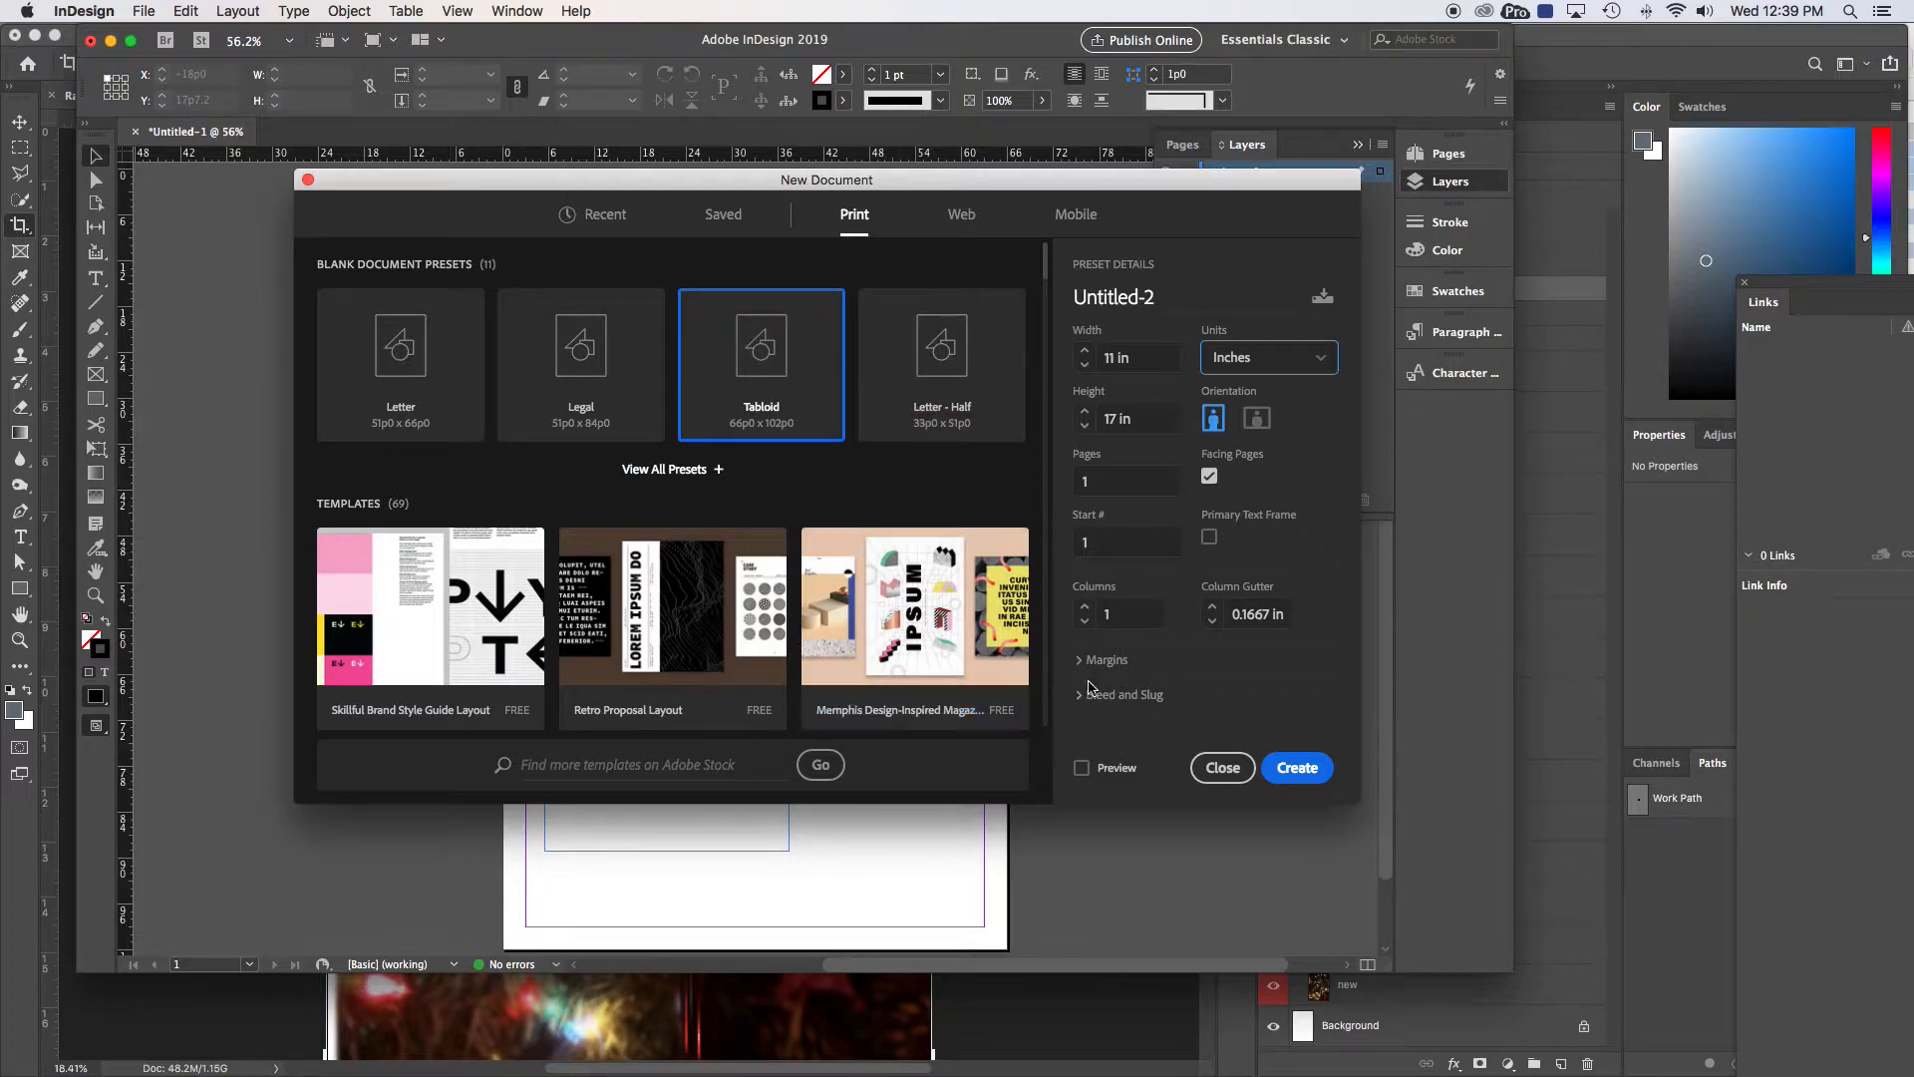
click(1296, 768)
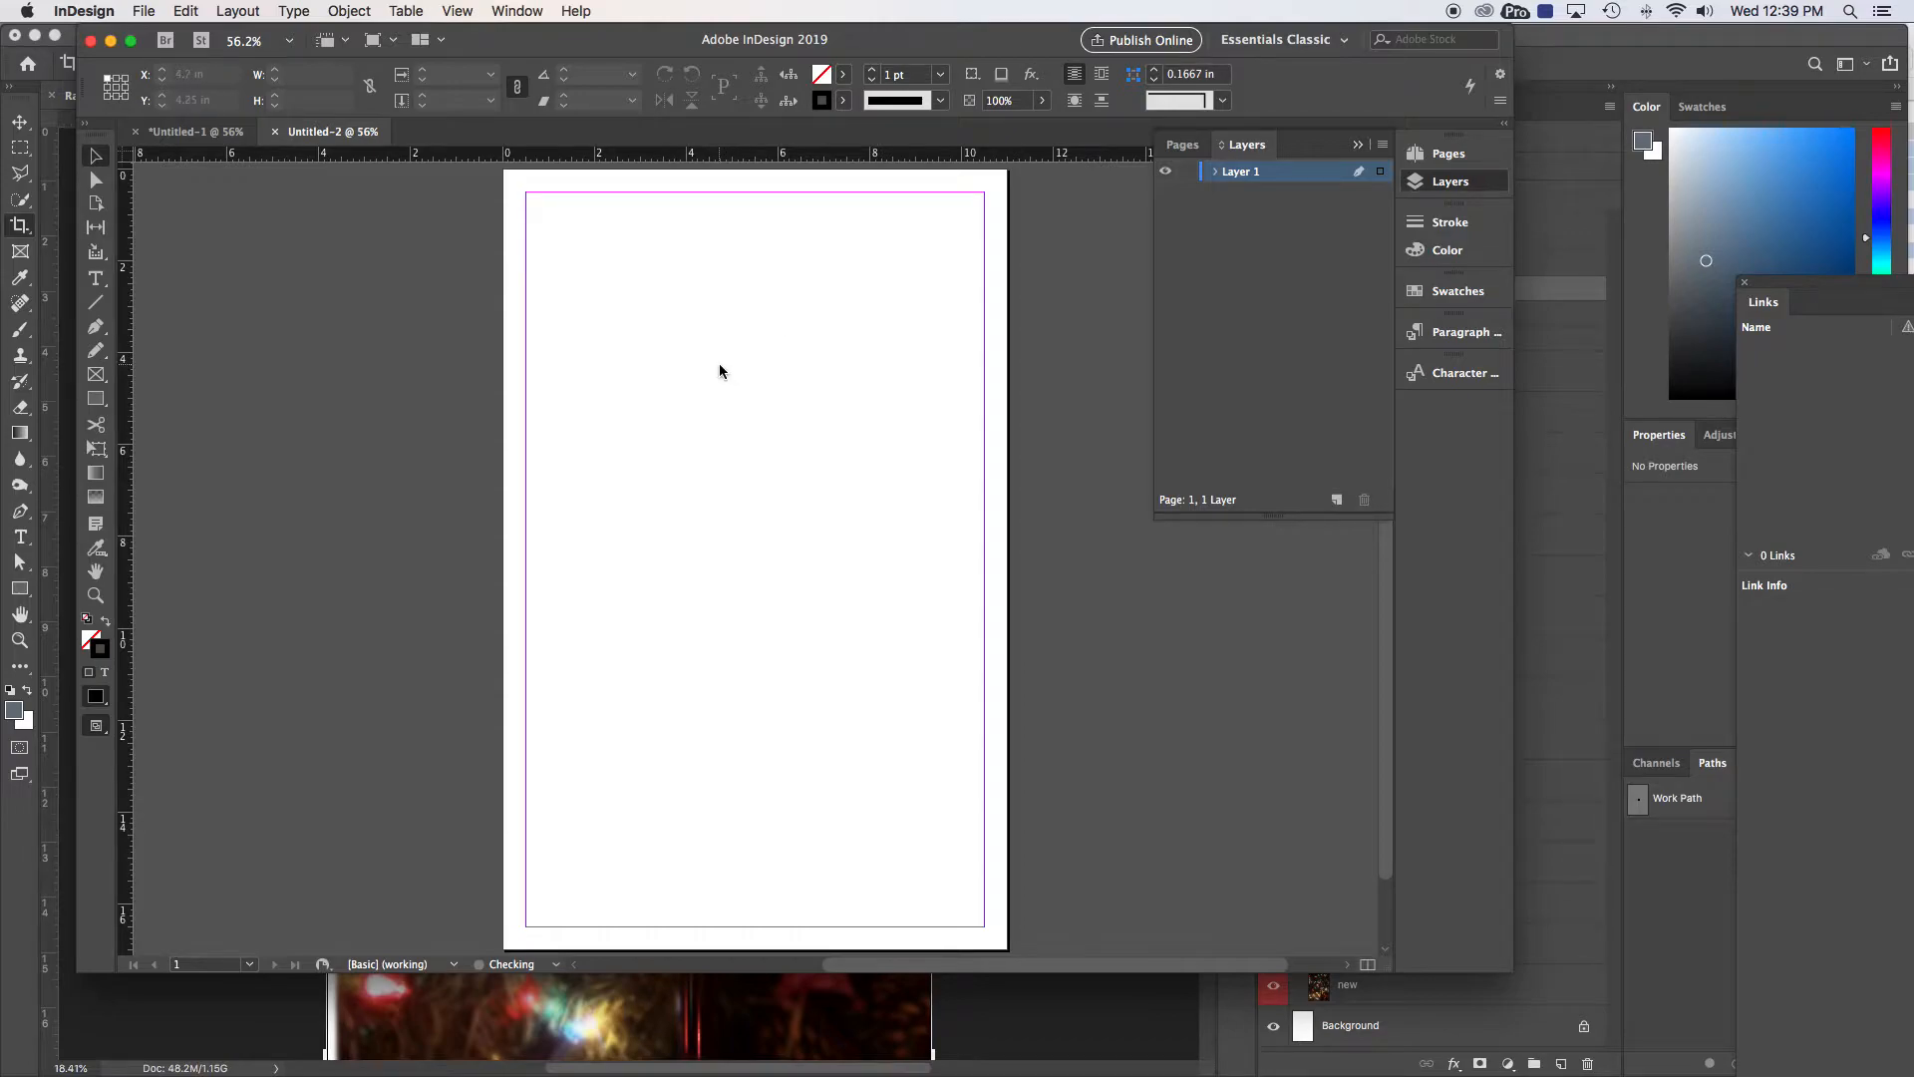
Maximize the InDesign window and choose the Essentials Classic workspace
click(131, 41)
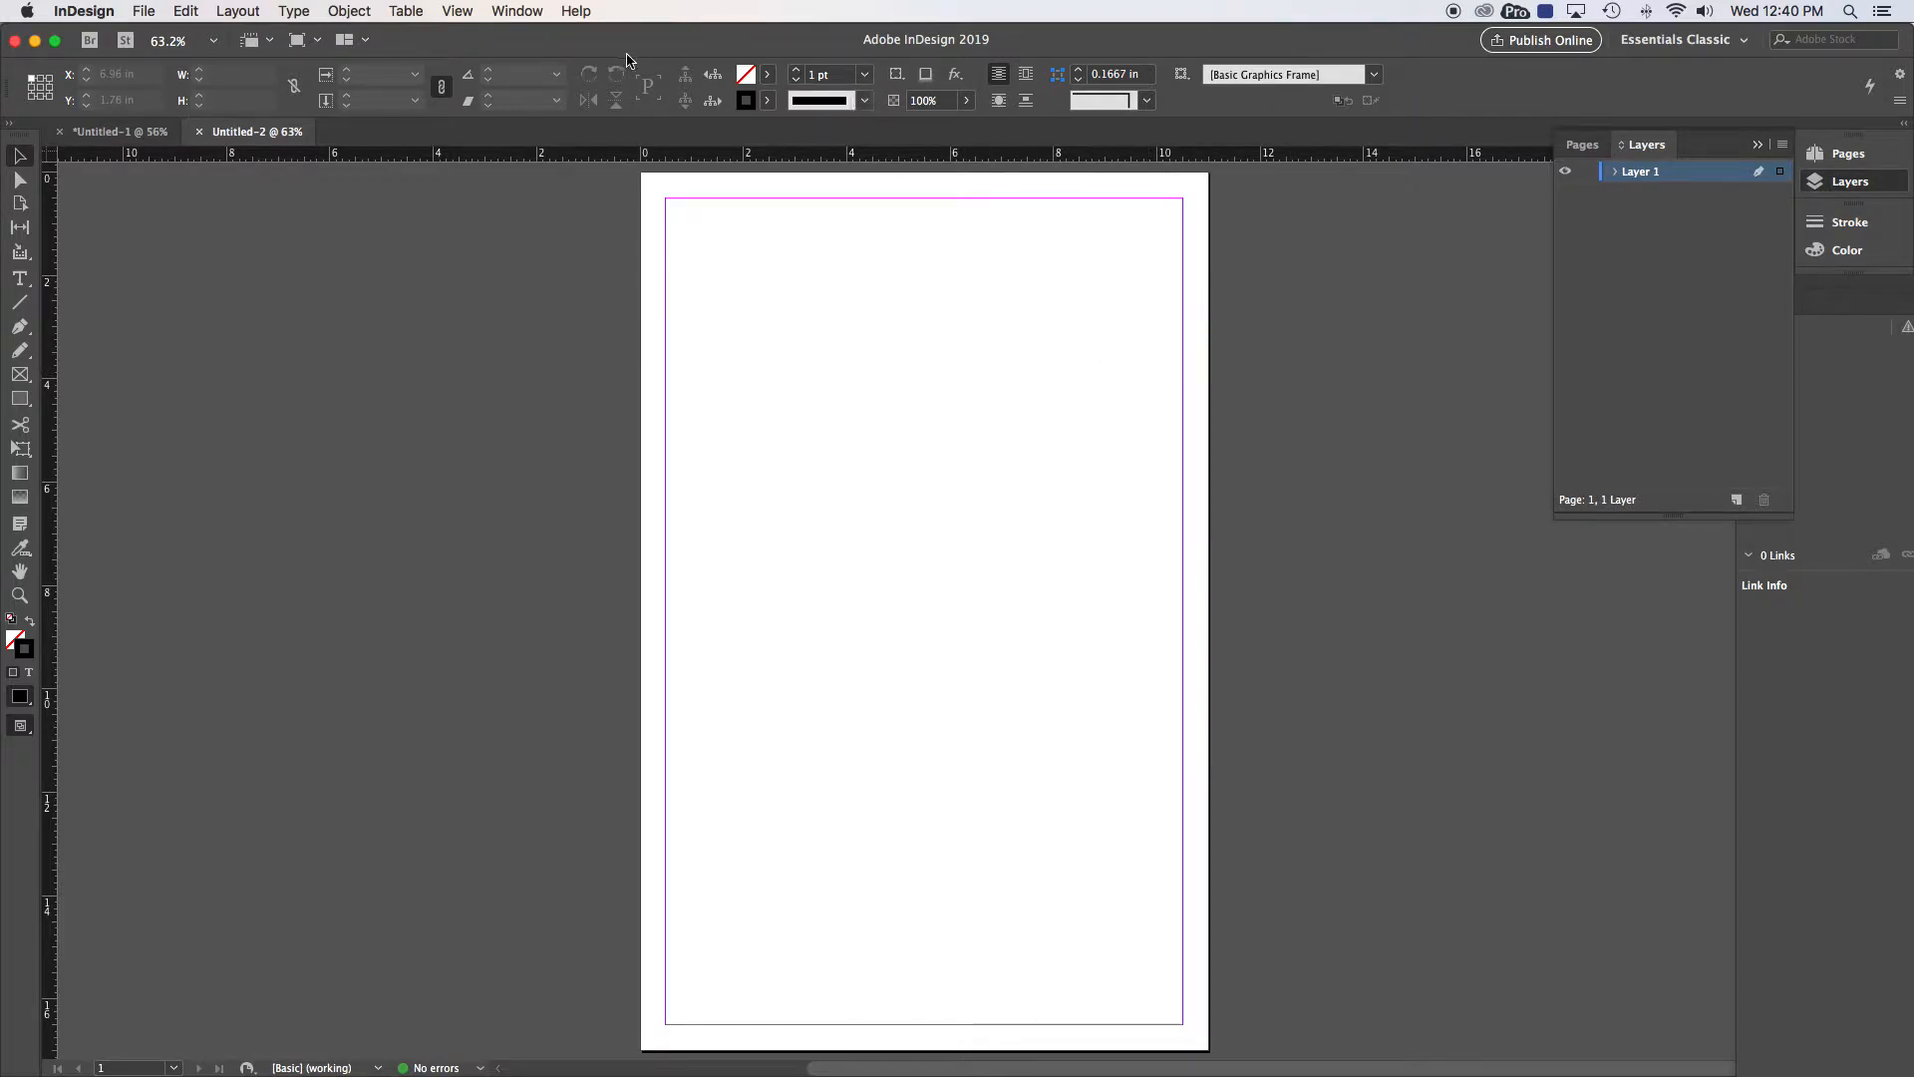
click(1746, 45)
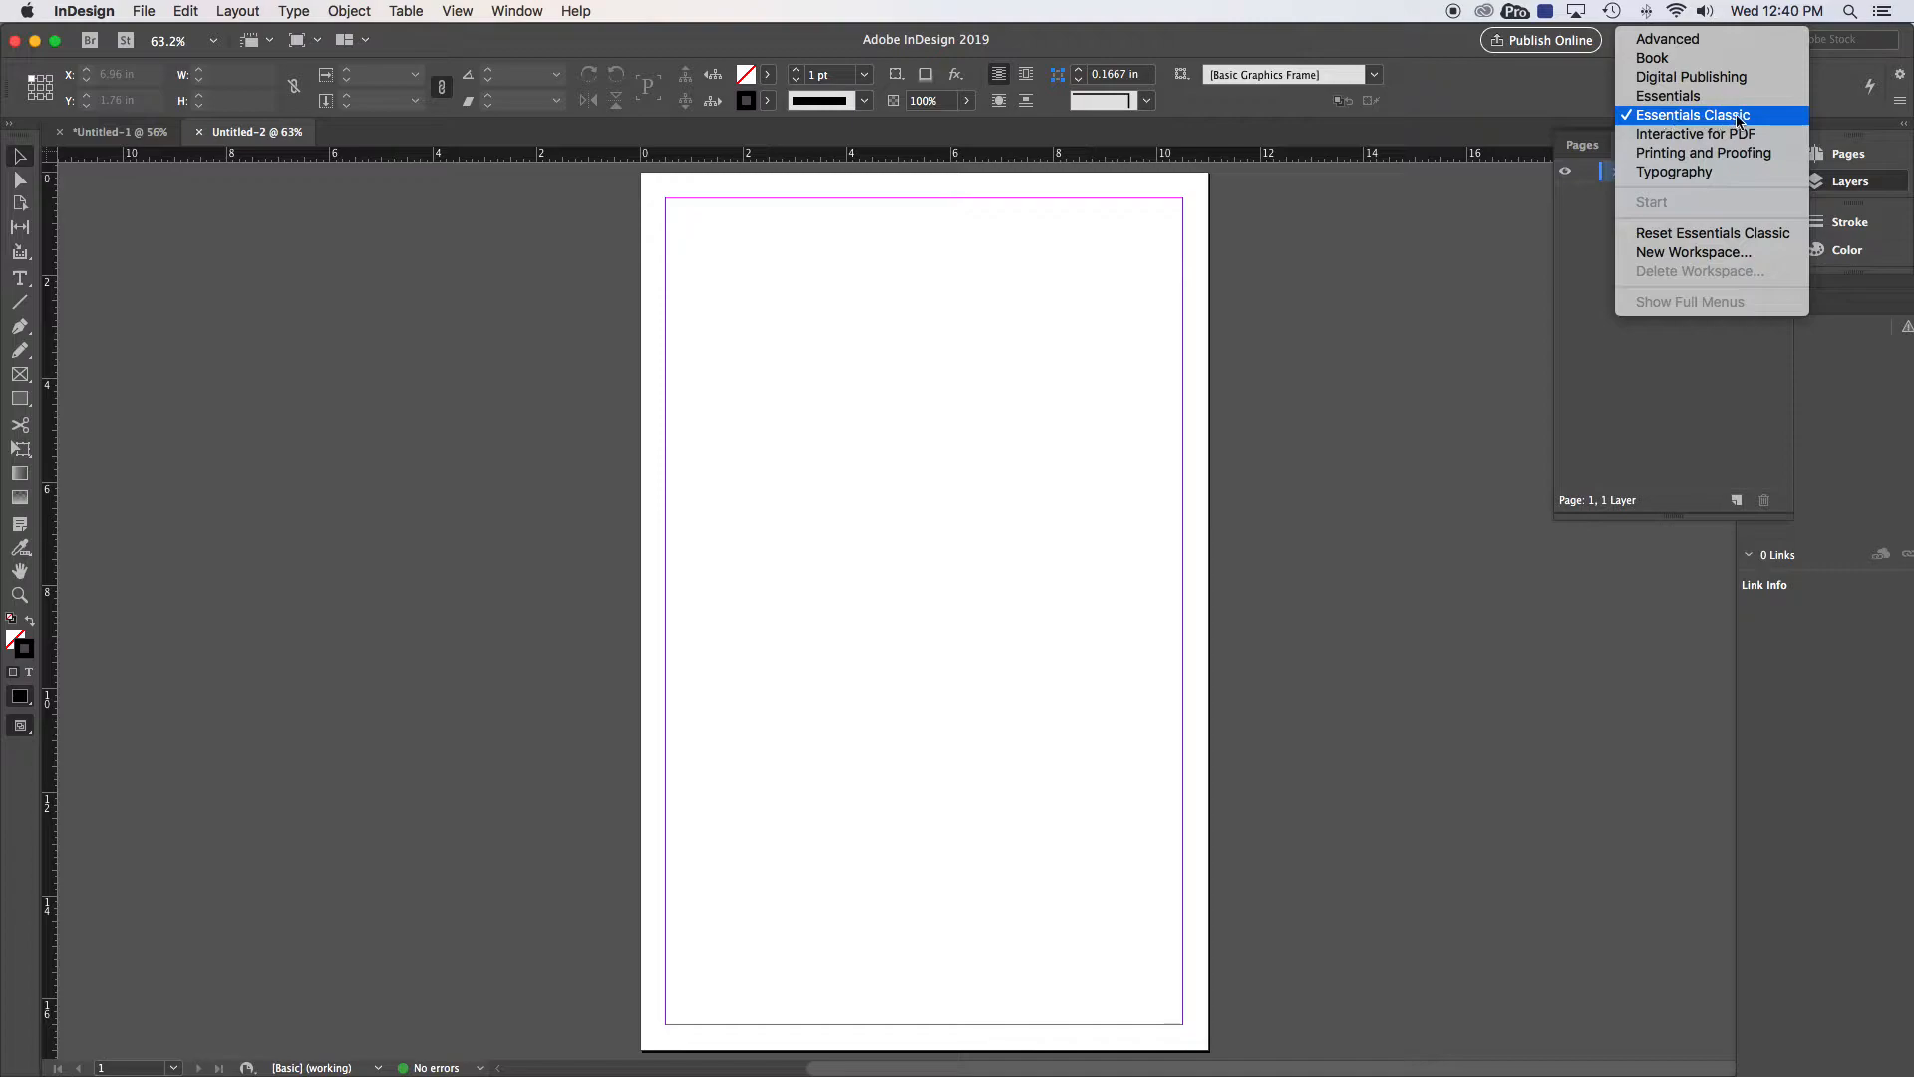
click(1662, 118)
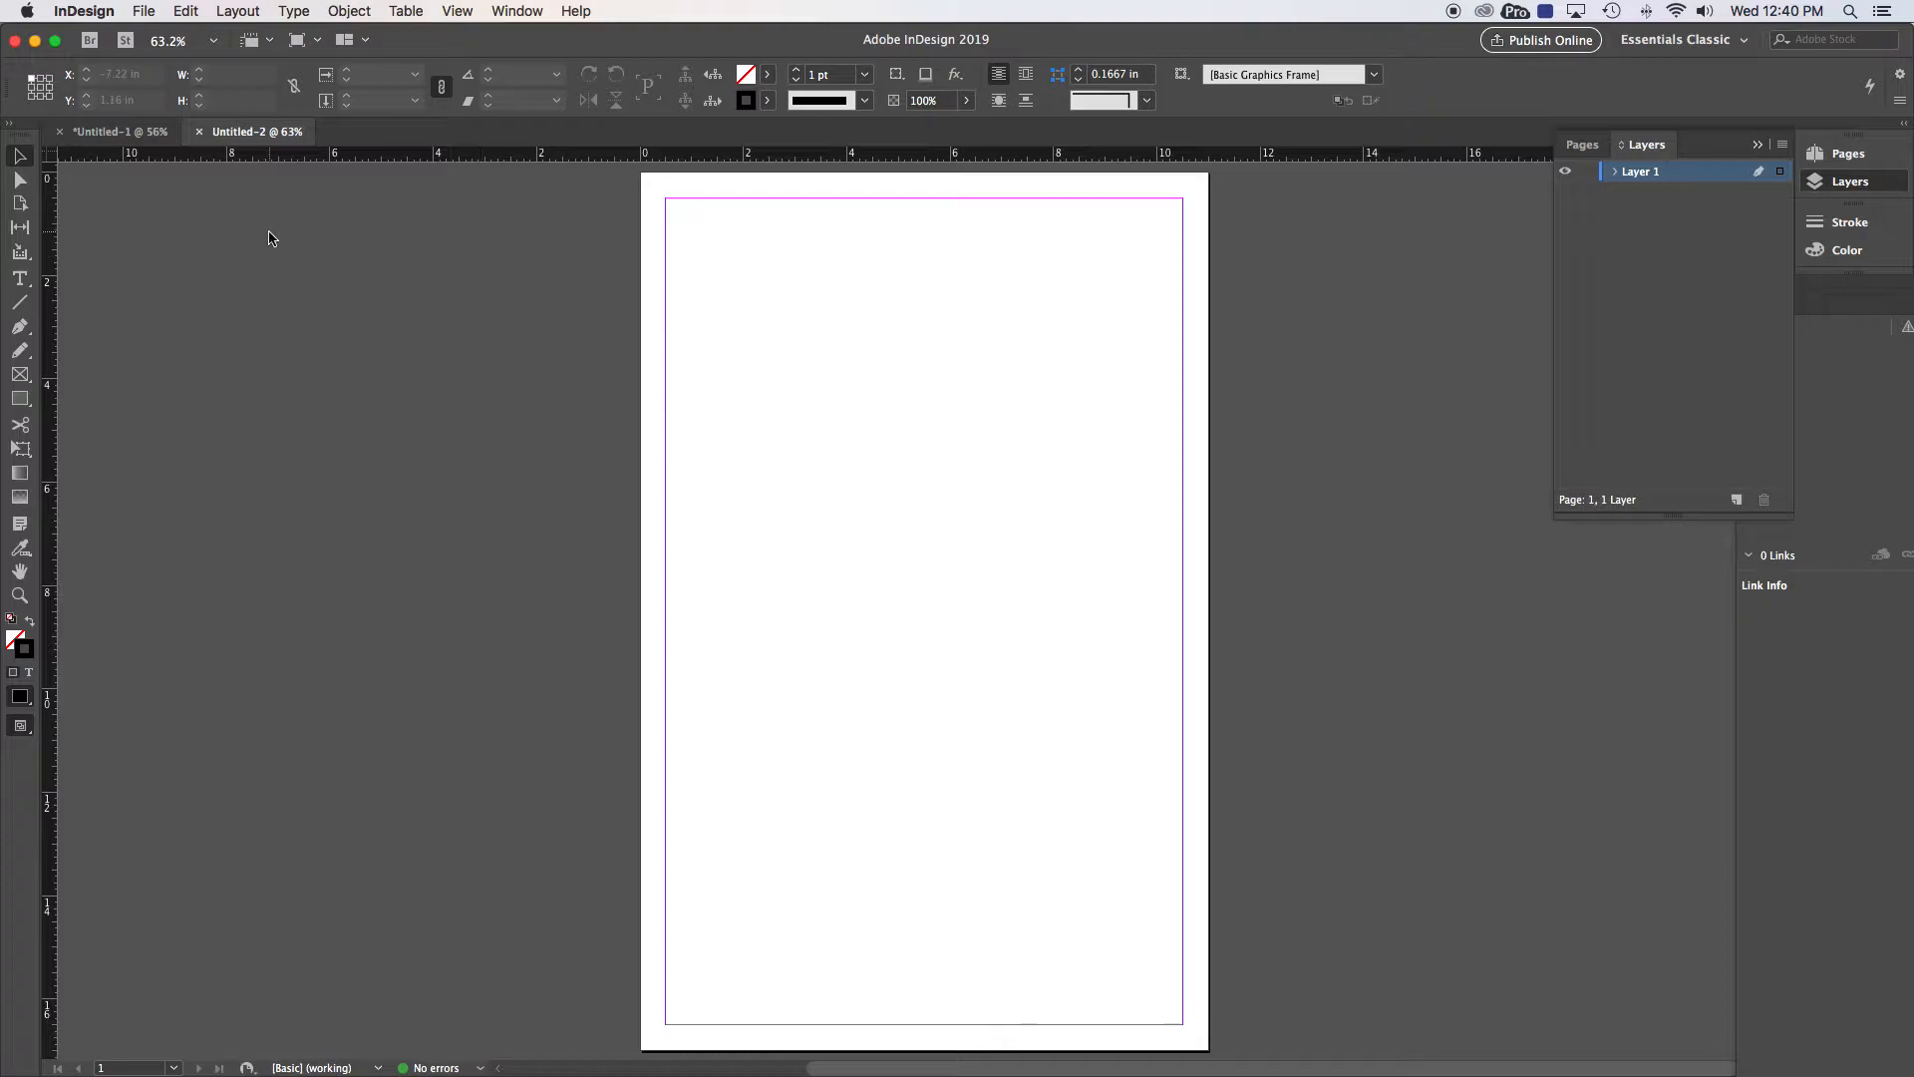
Place Raw mic background.psd from the S20 folder on the page and align it to the page corner at X 0, Y 0 in
click(150, 12)
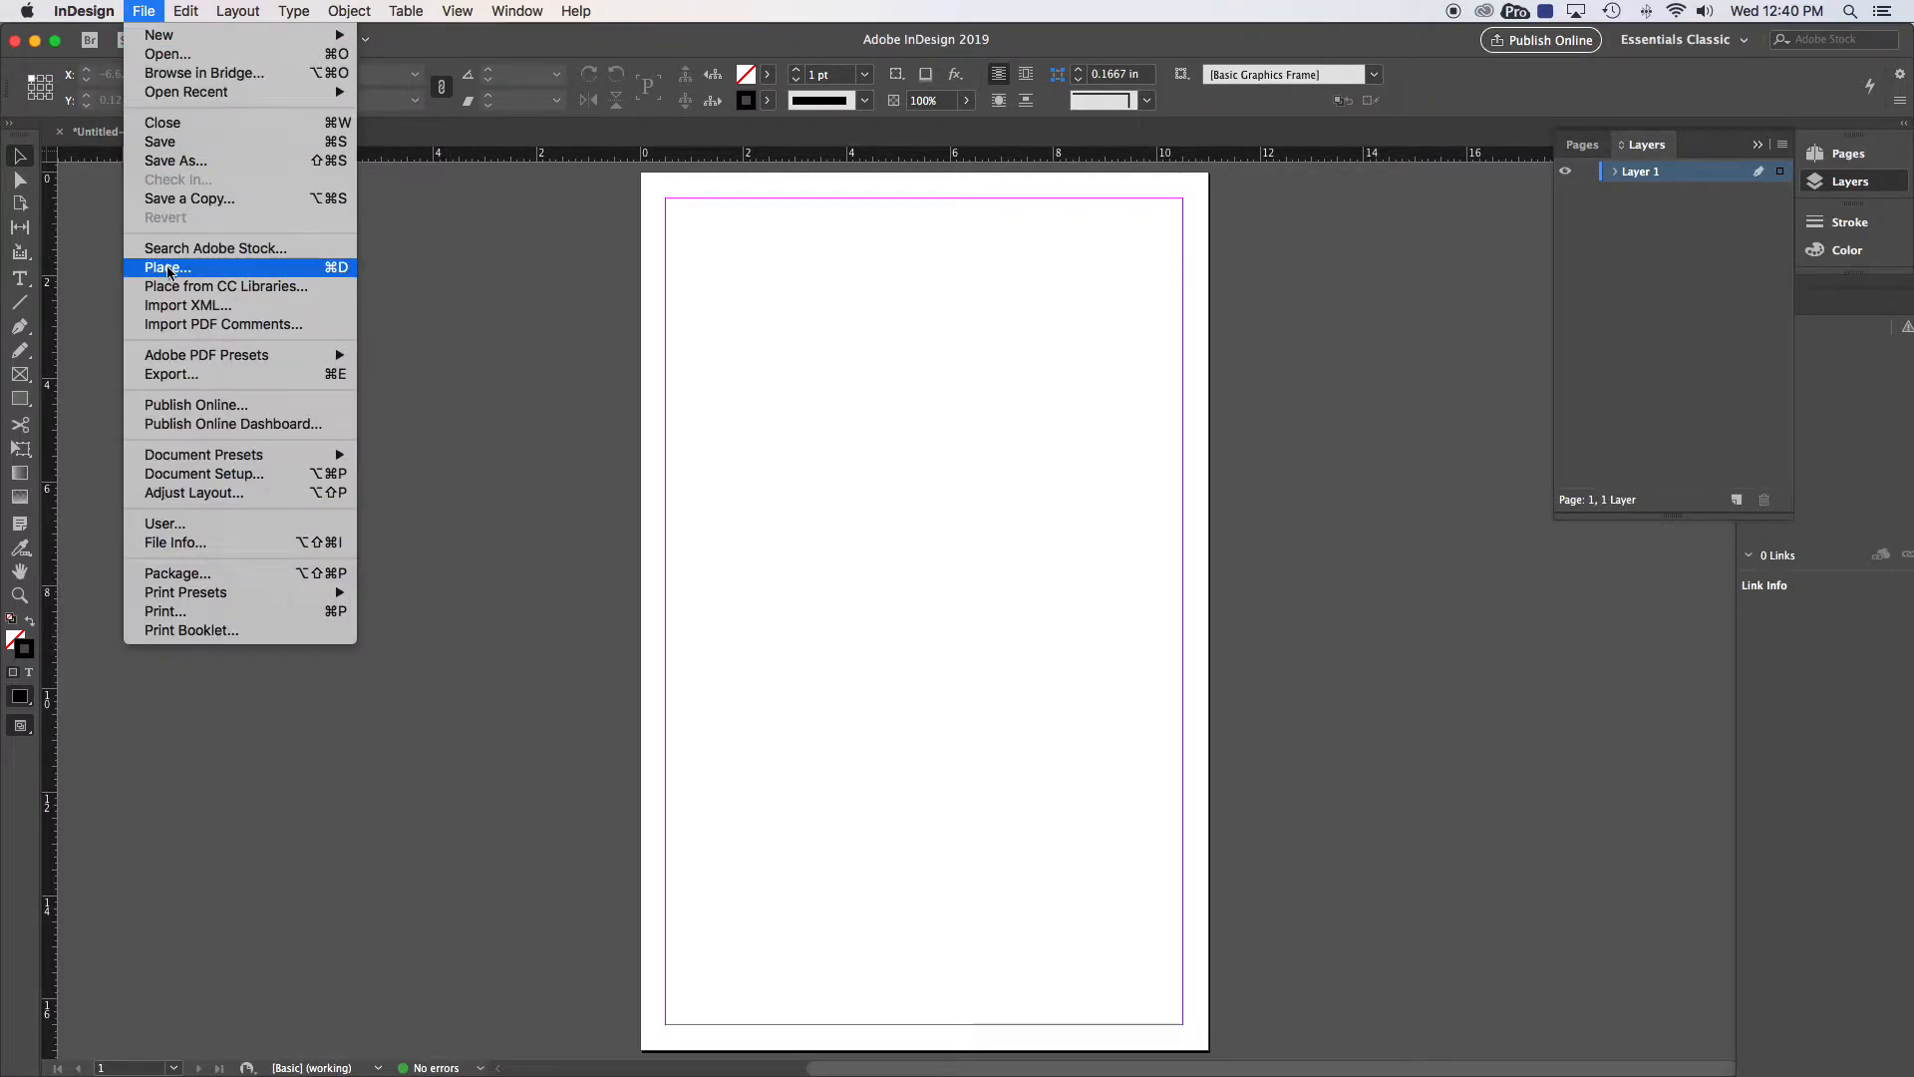
click(168, 269)
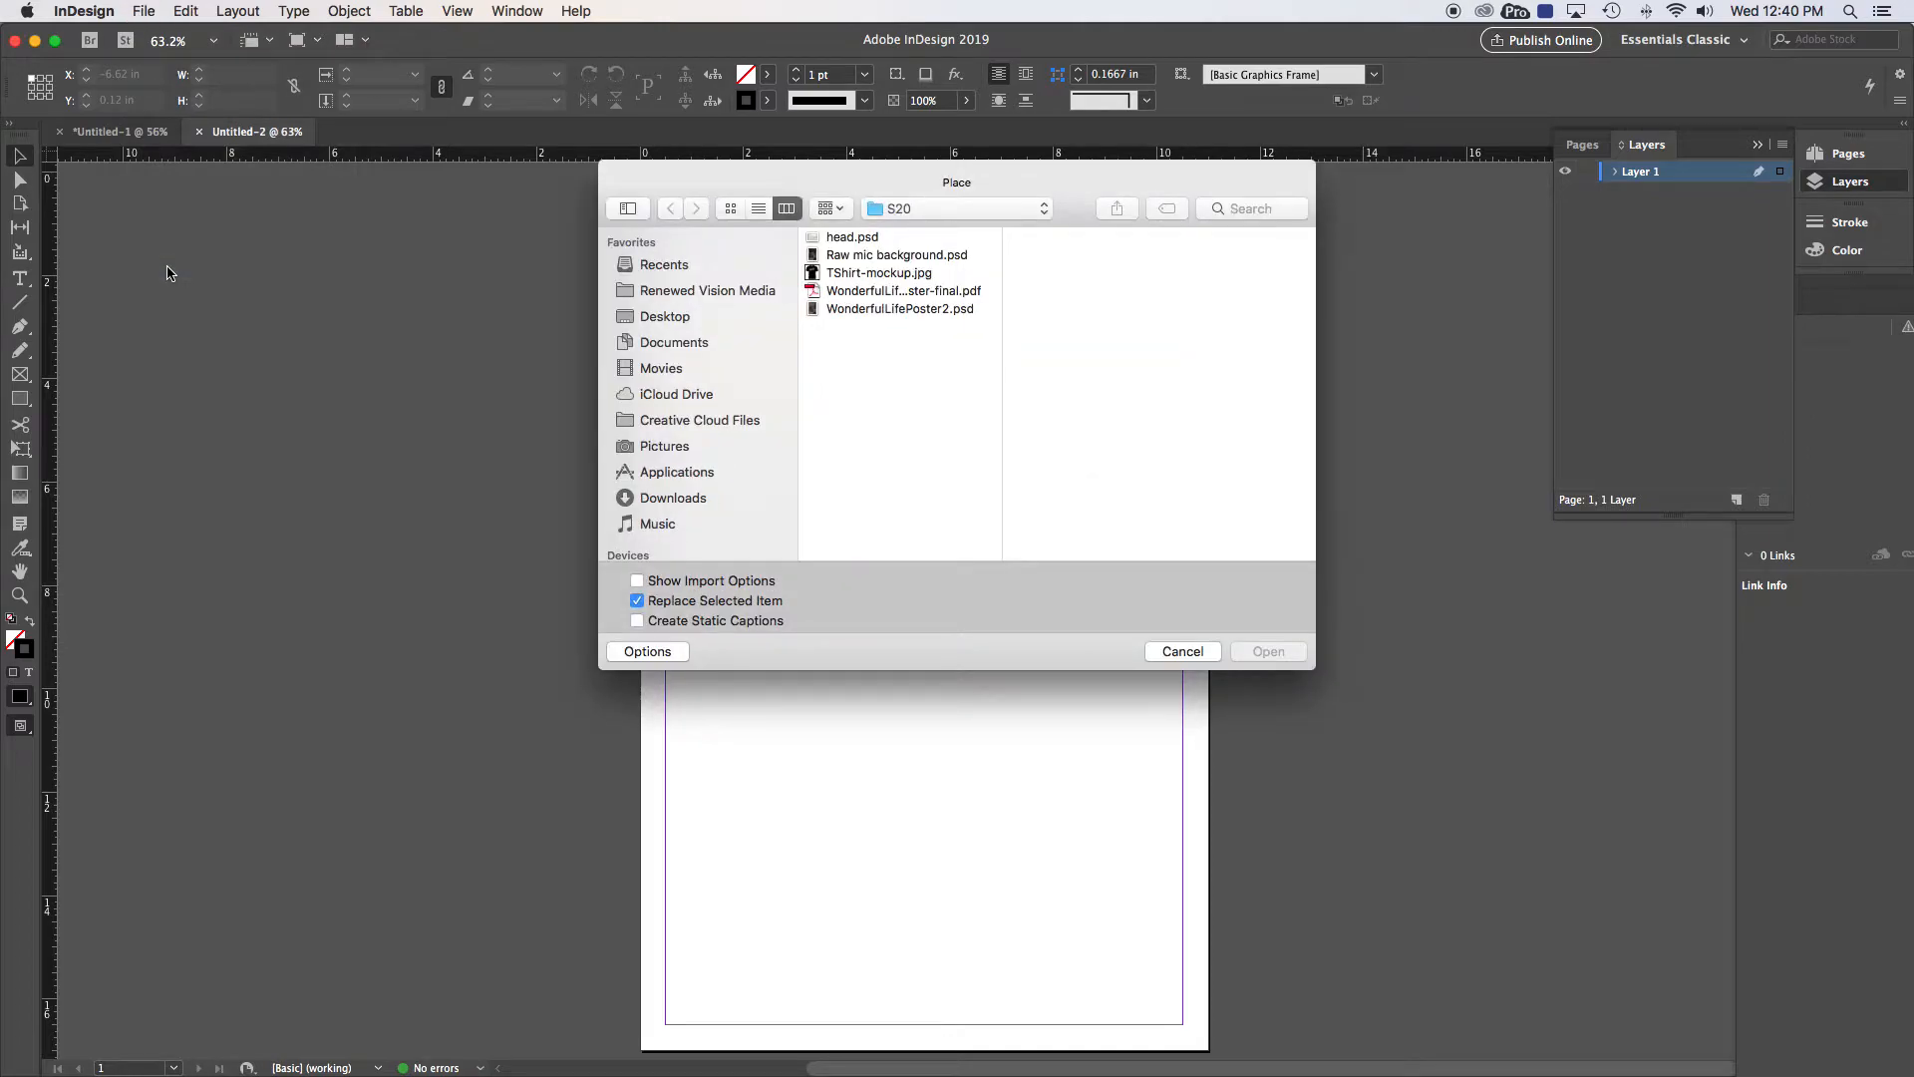
click(843, 257)
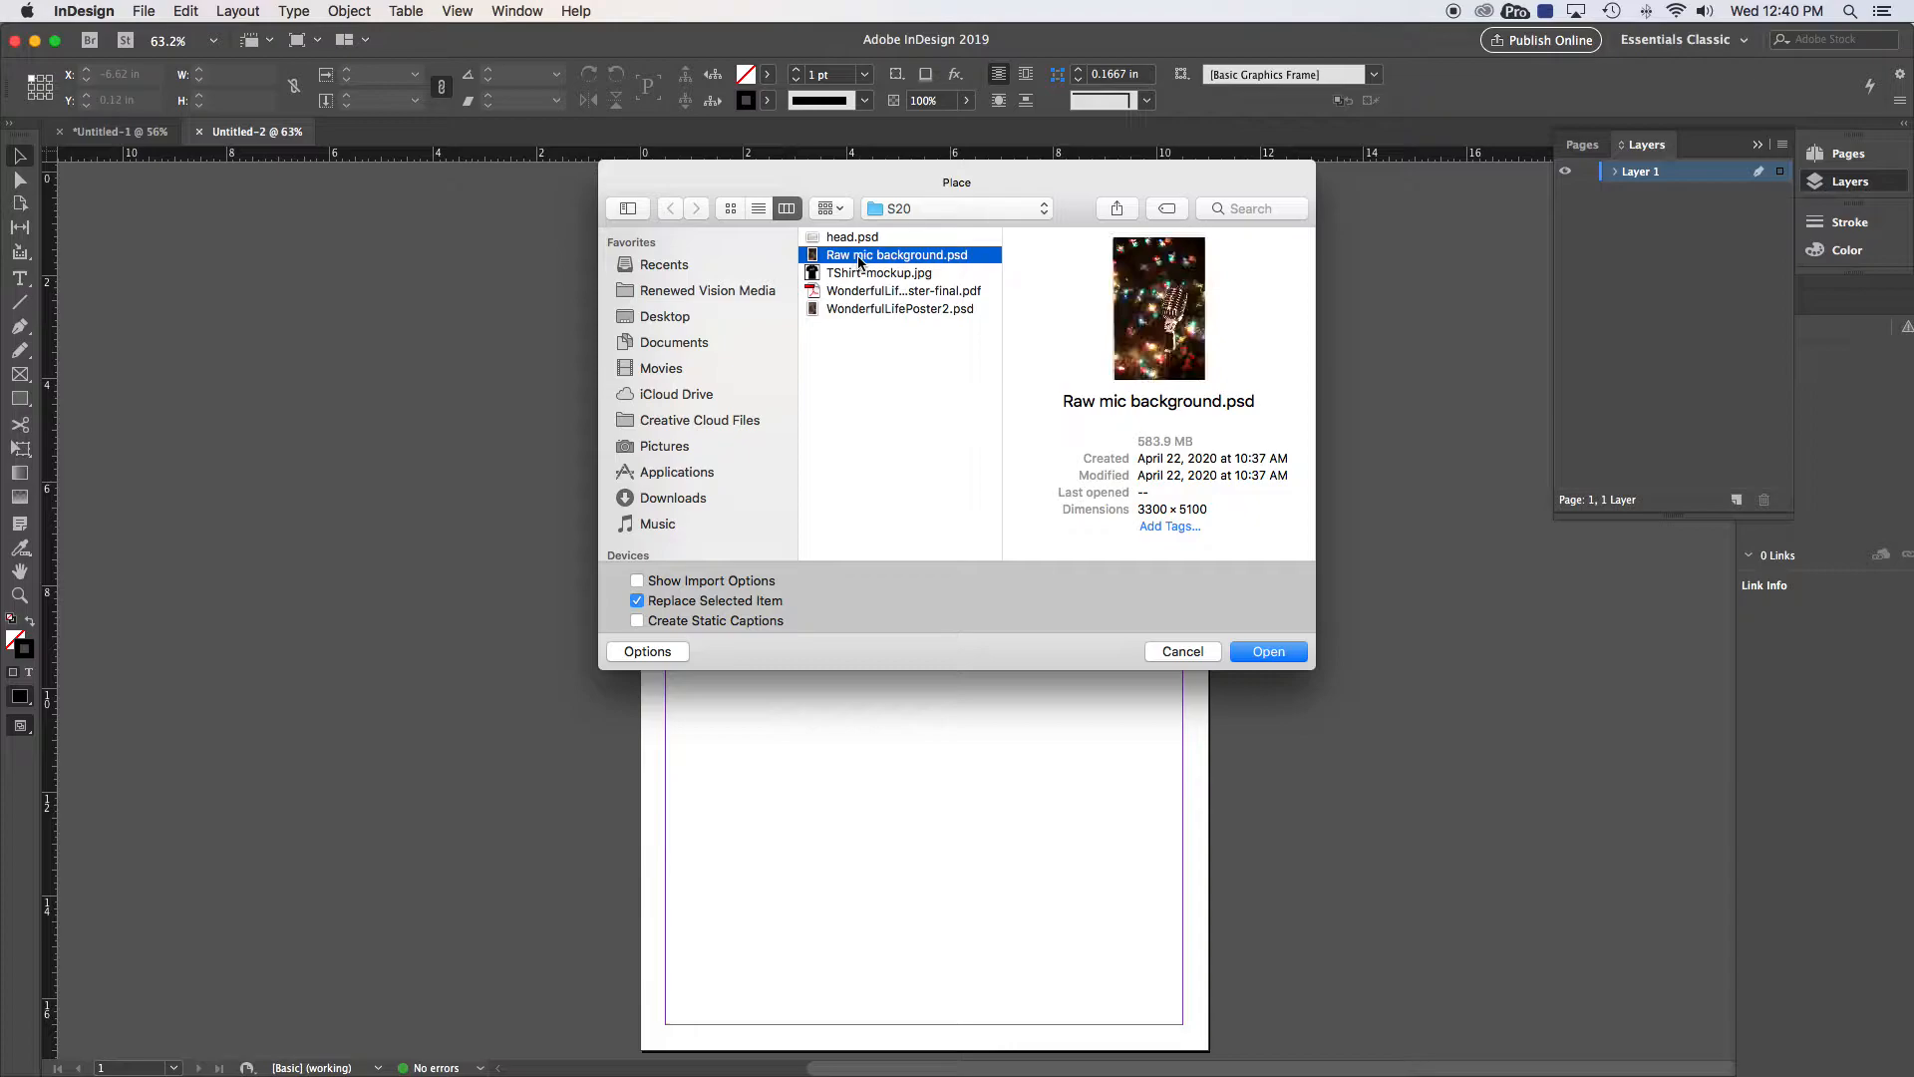
click(1268, 652)
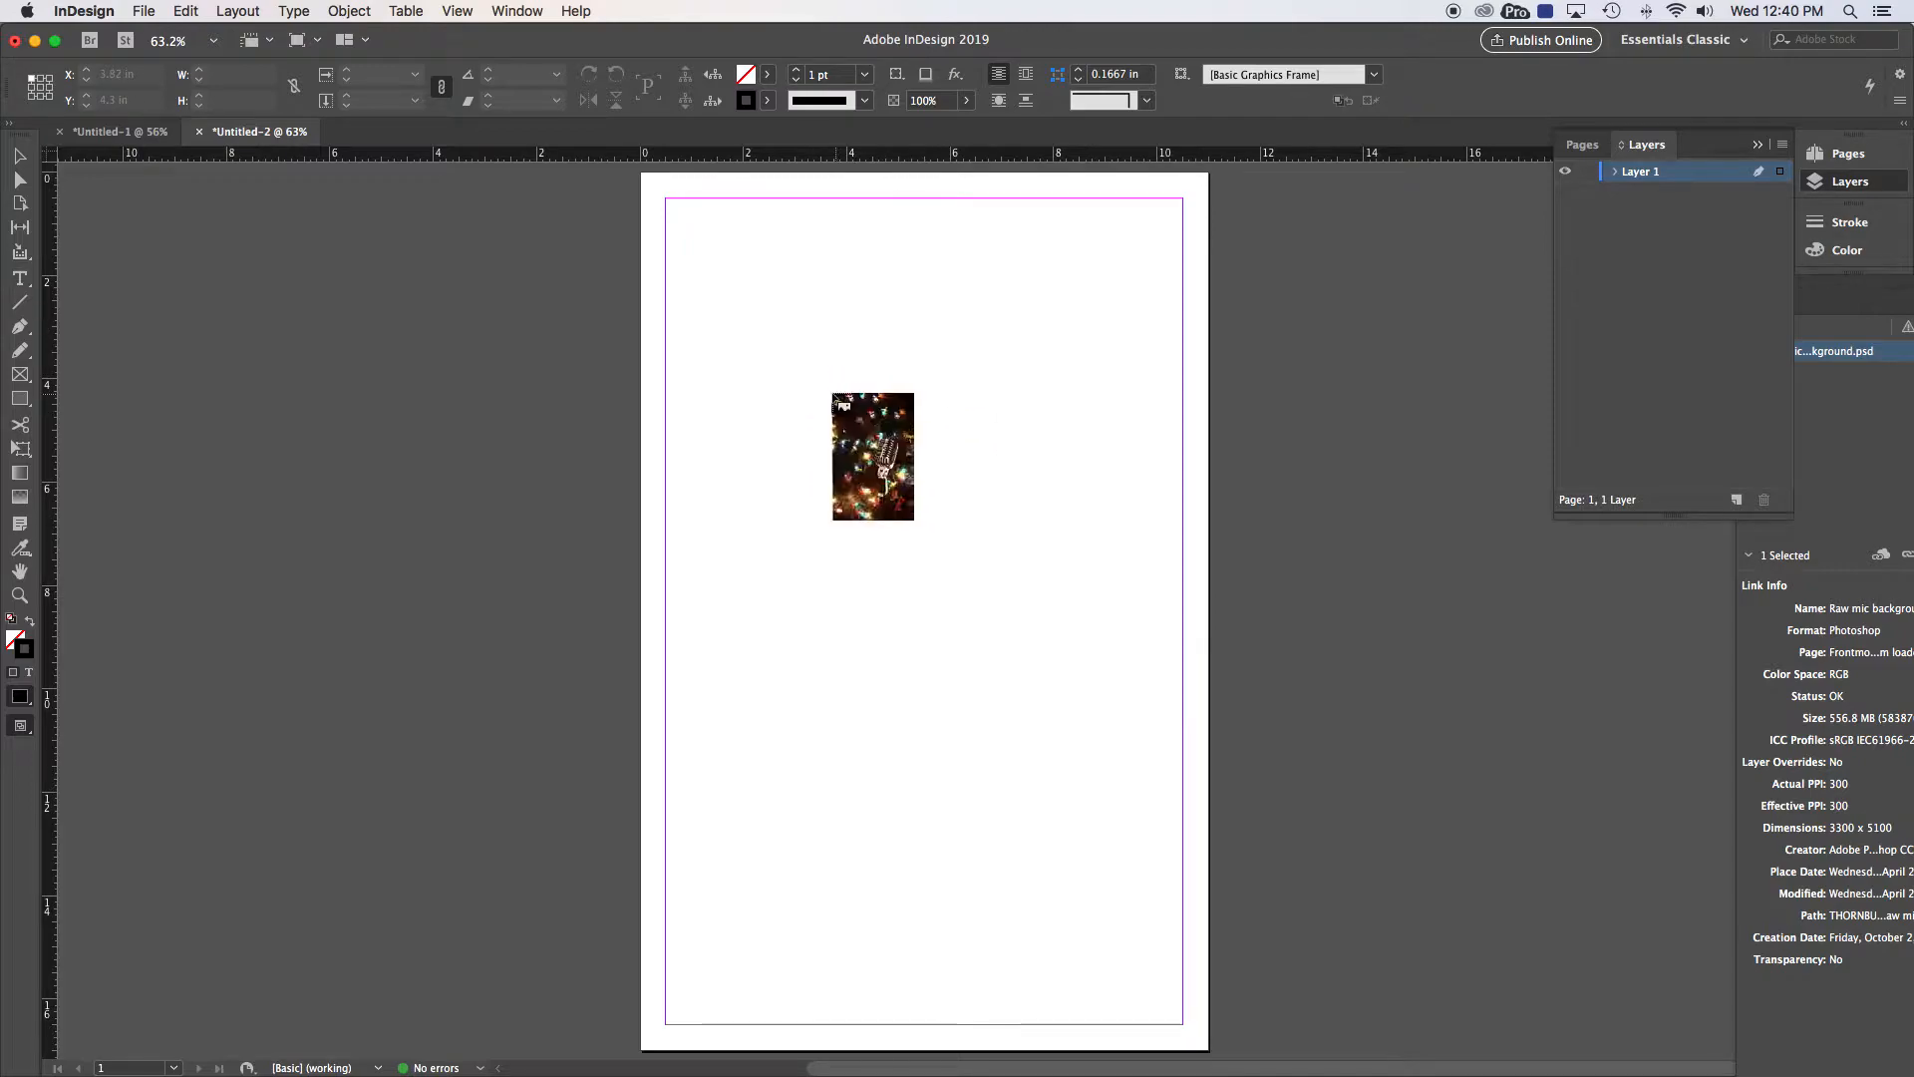
click(754, 388)
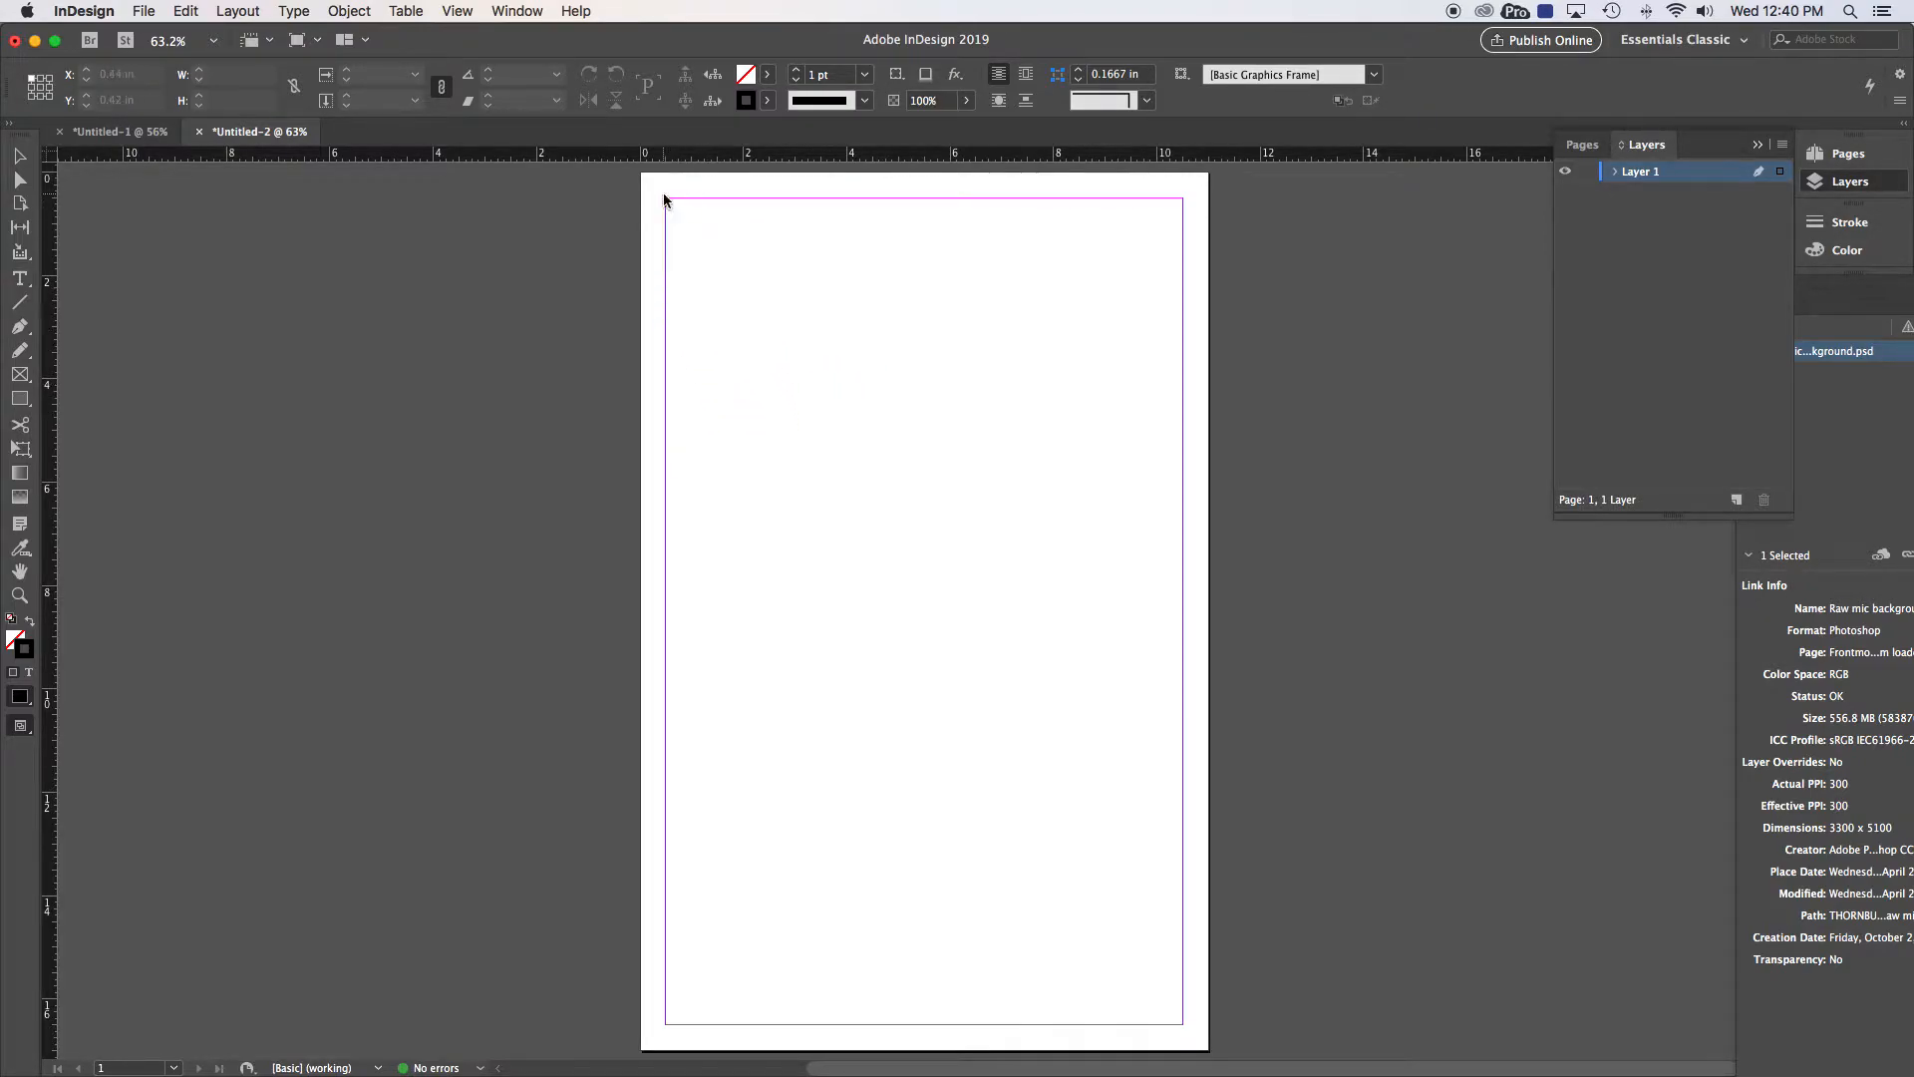
click(714, 245)
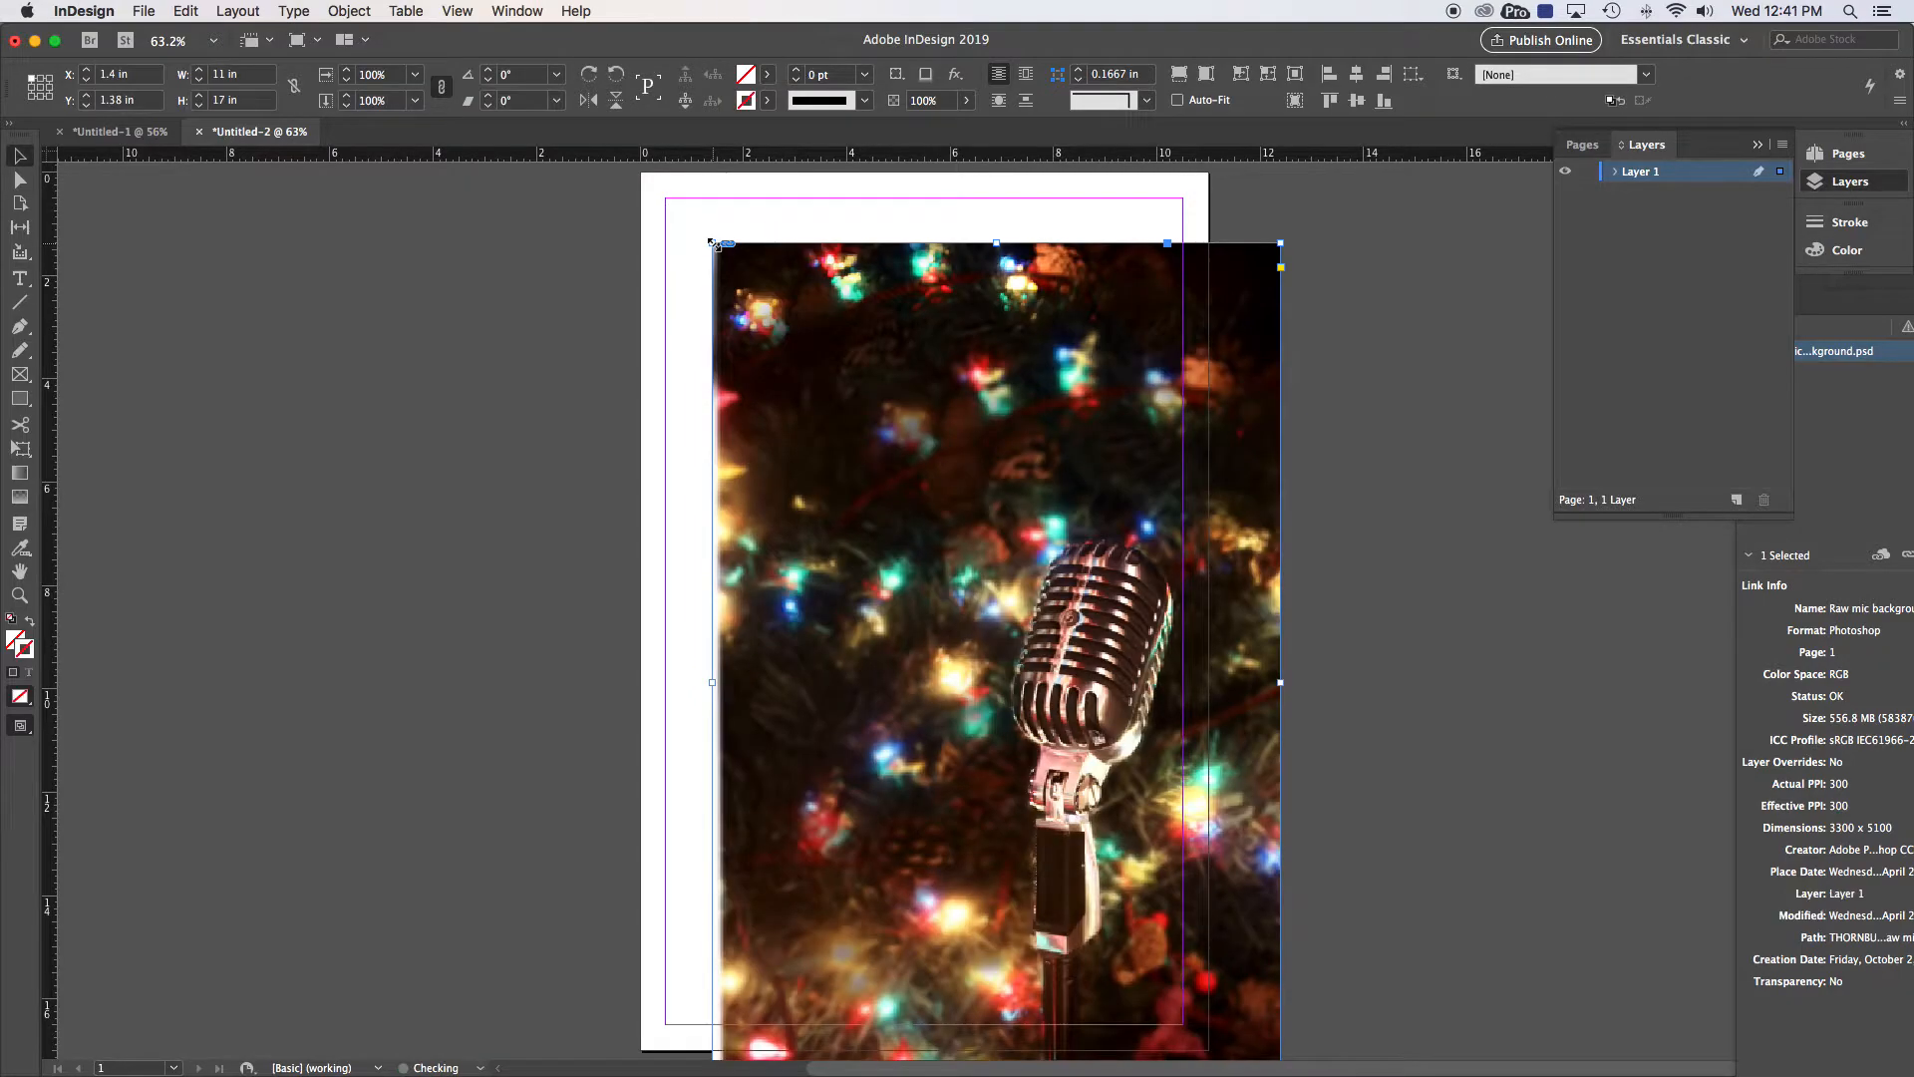
drag(938, 427, 865, 355)
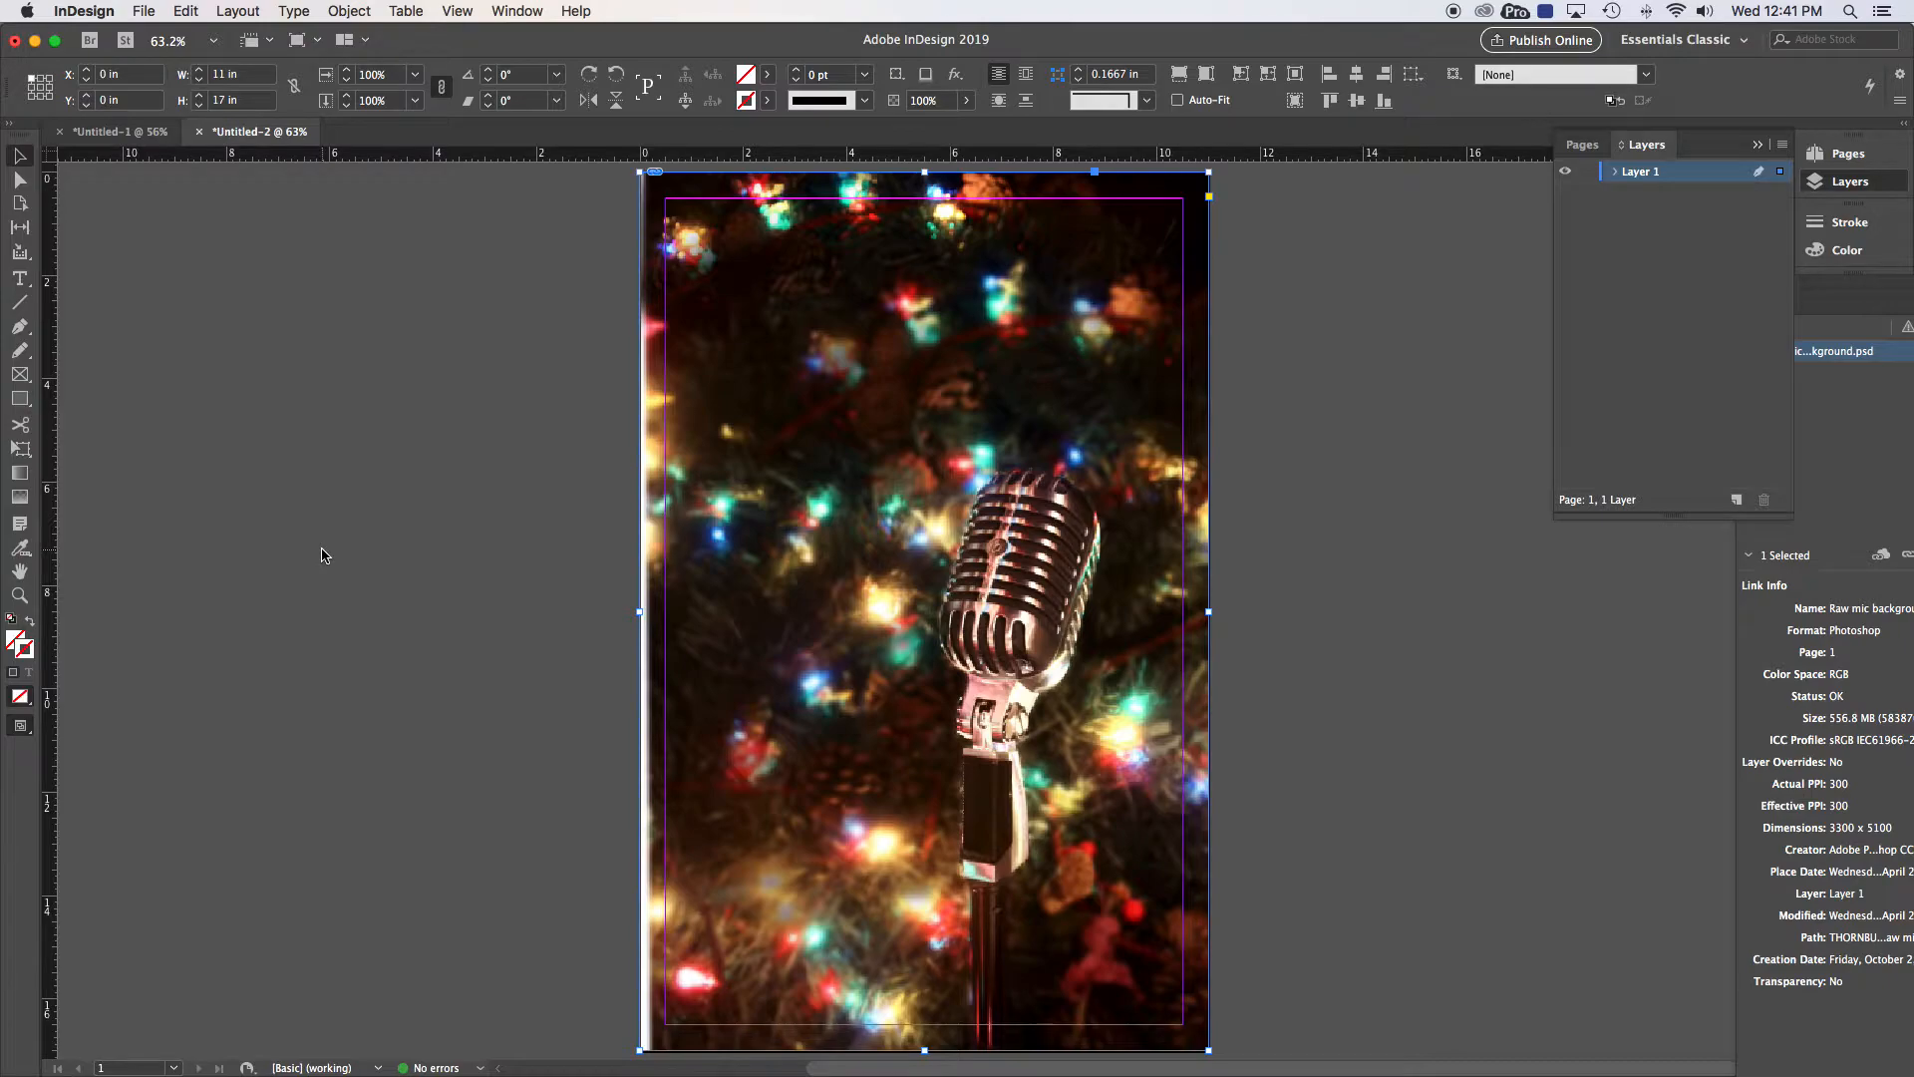
Keep the Normal screen mode and enlarge the background image past the right and bottom page edges to about 11.325 by 17.3 in
click(33, 736)
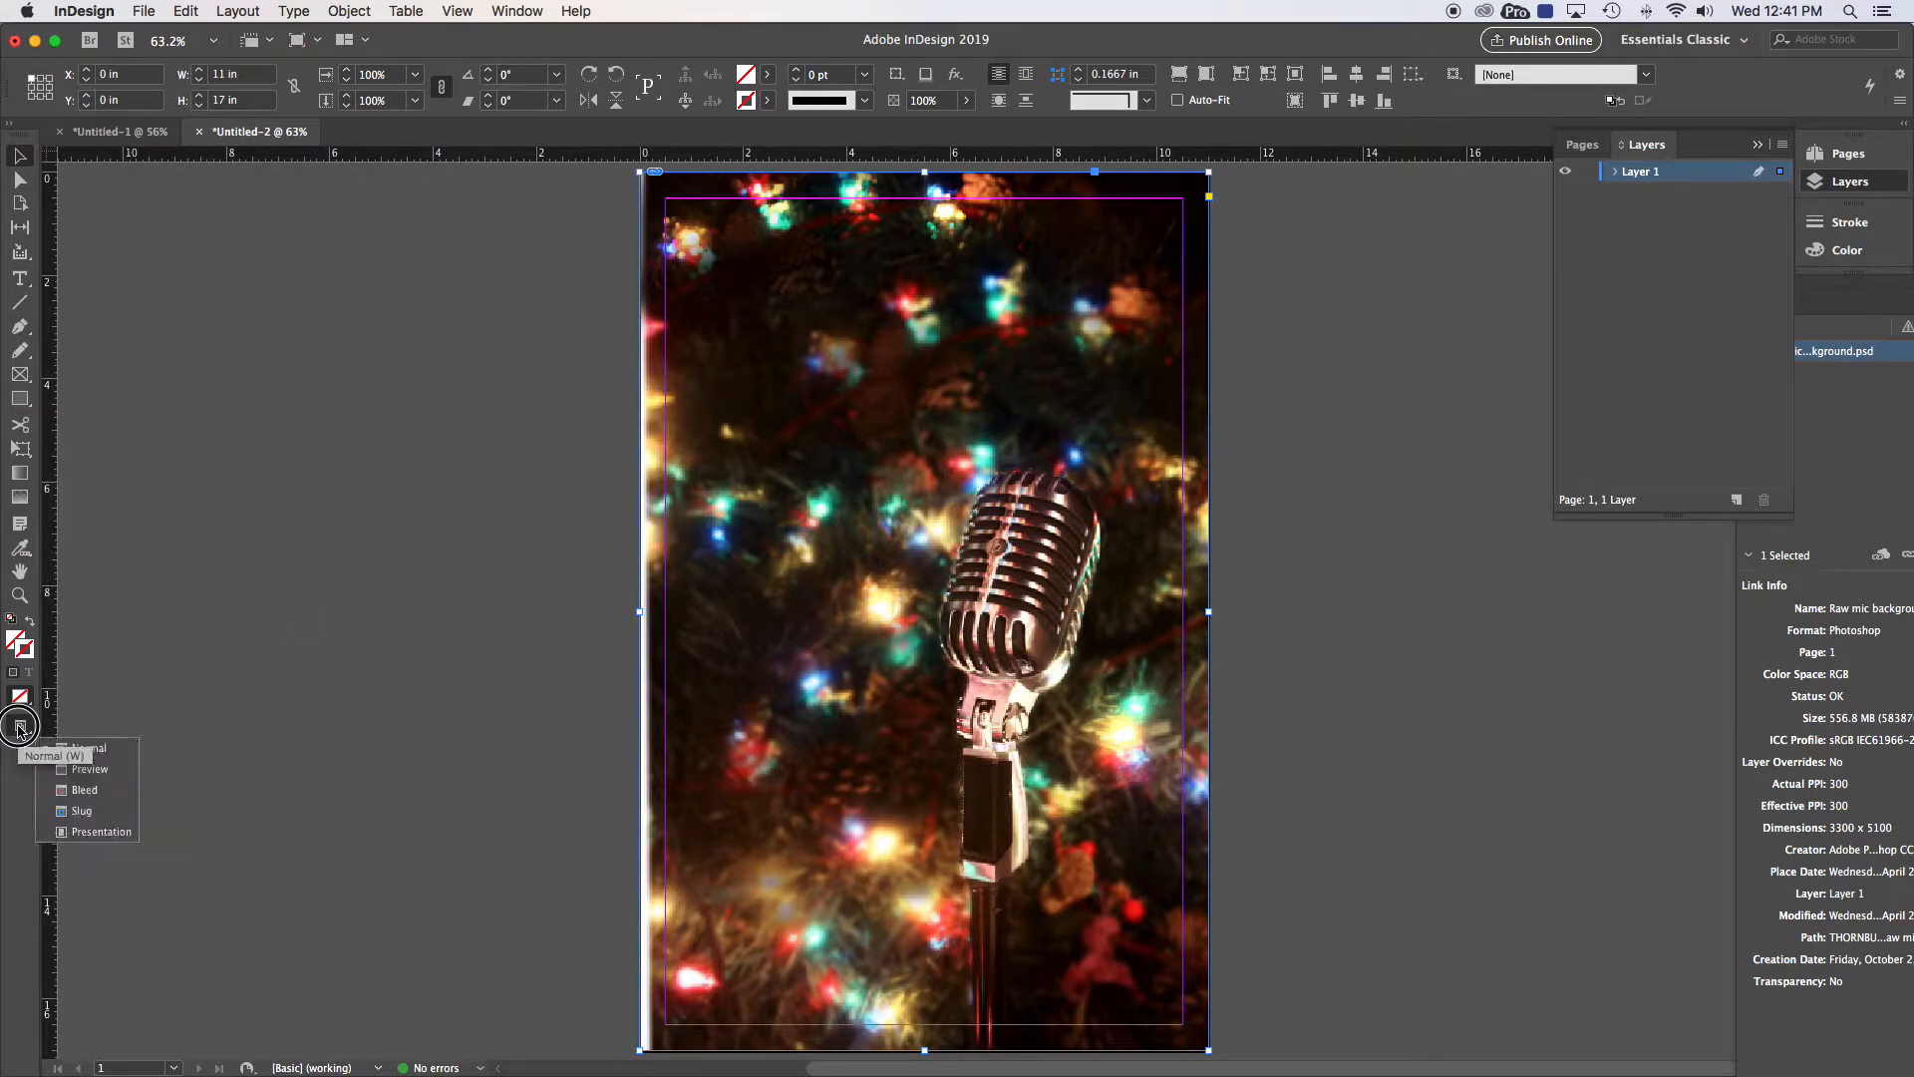
click(80, 750)
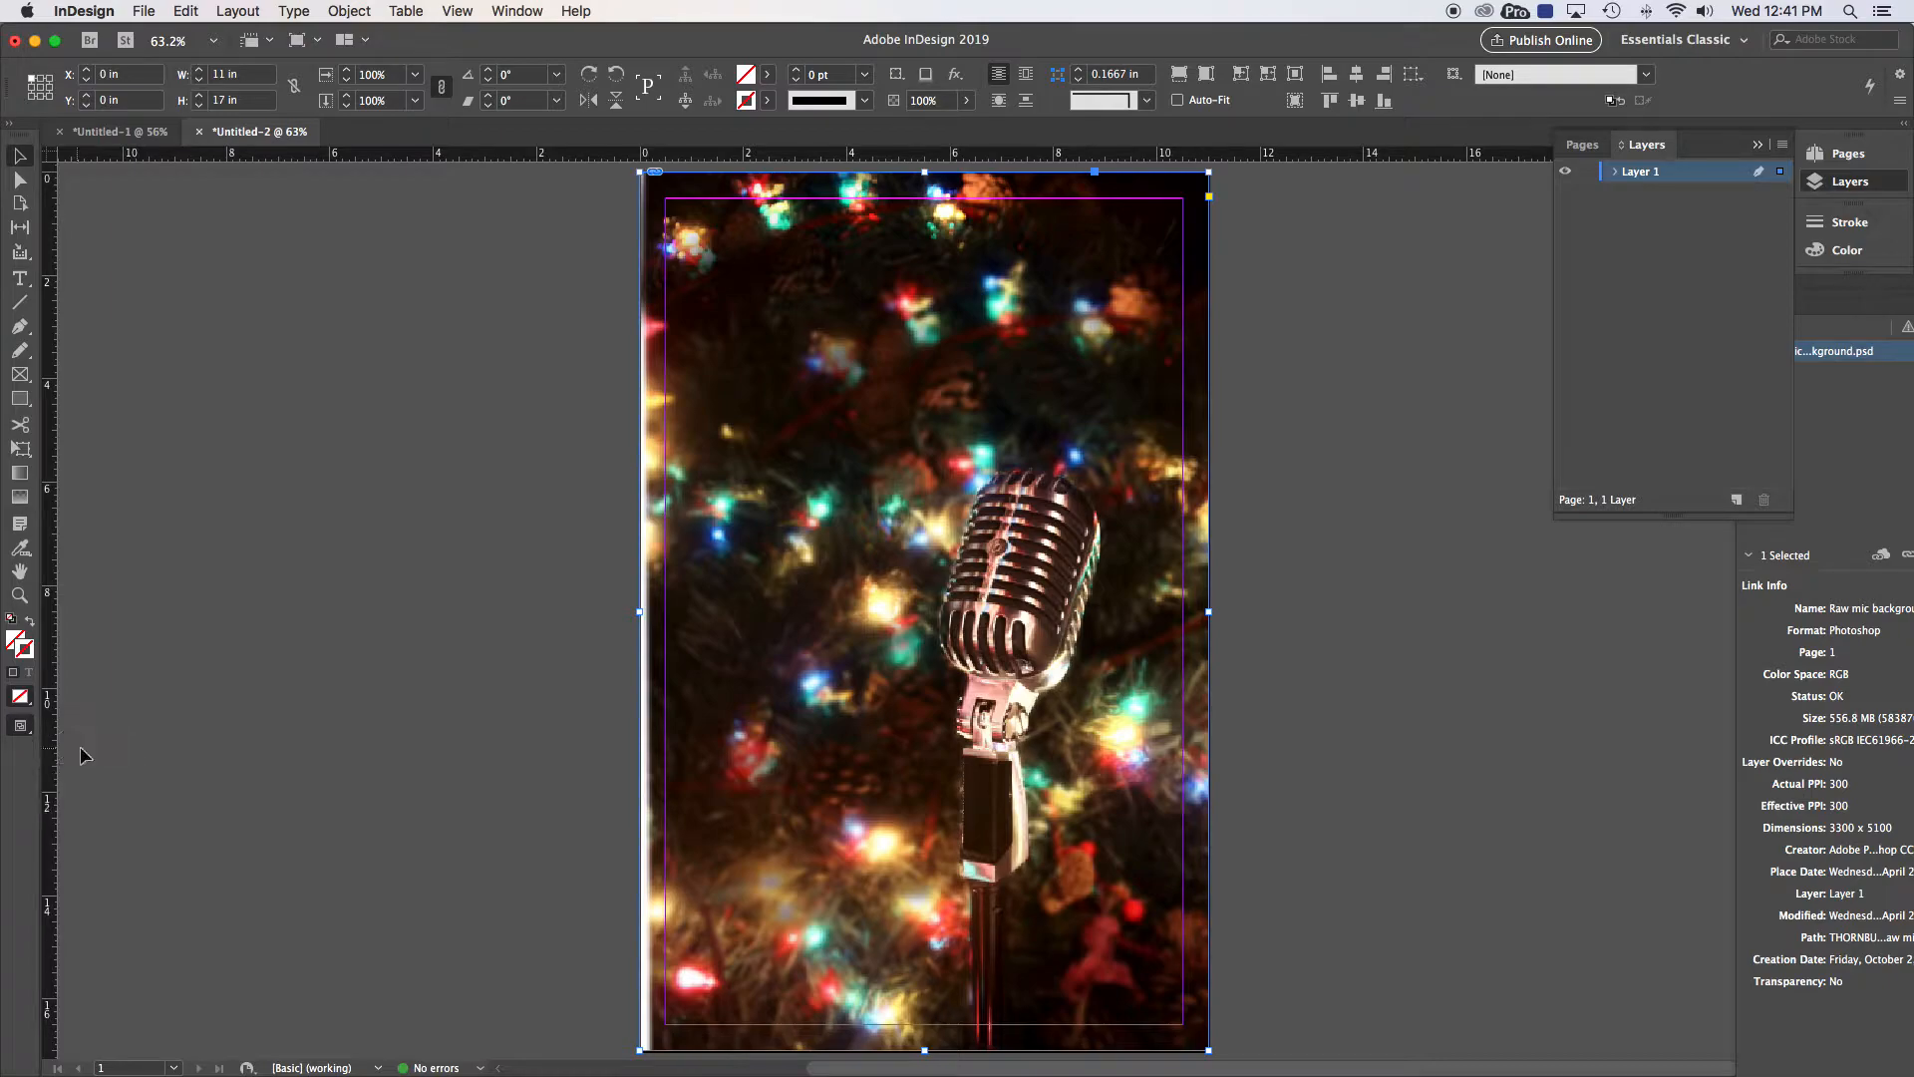
click(21, 452)
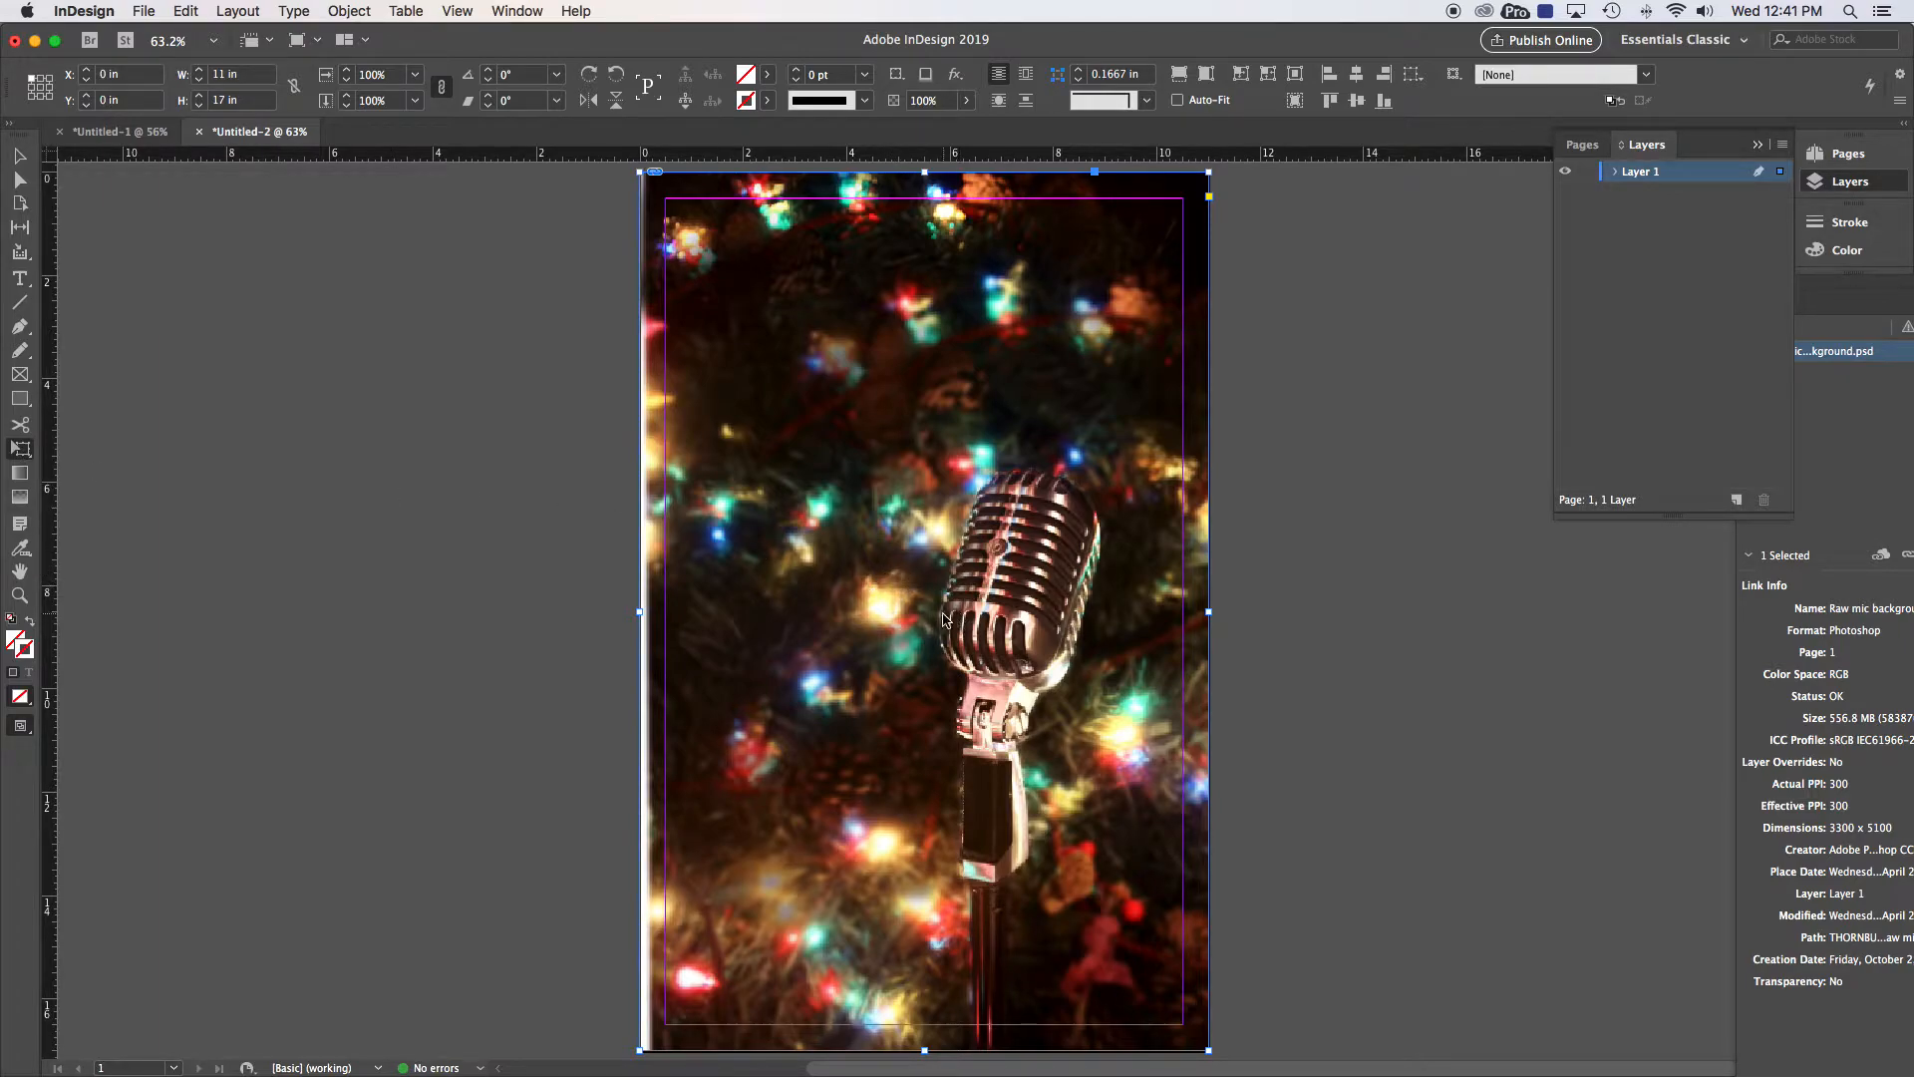
key(super+minus)
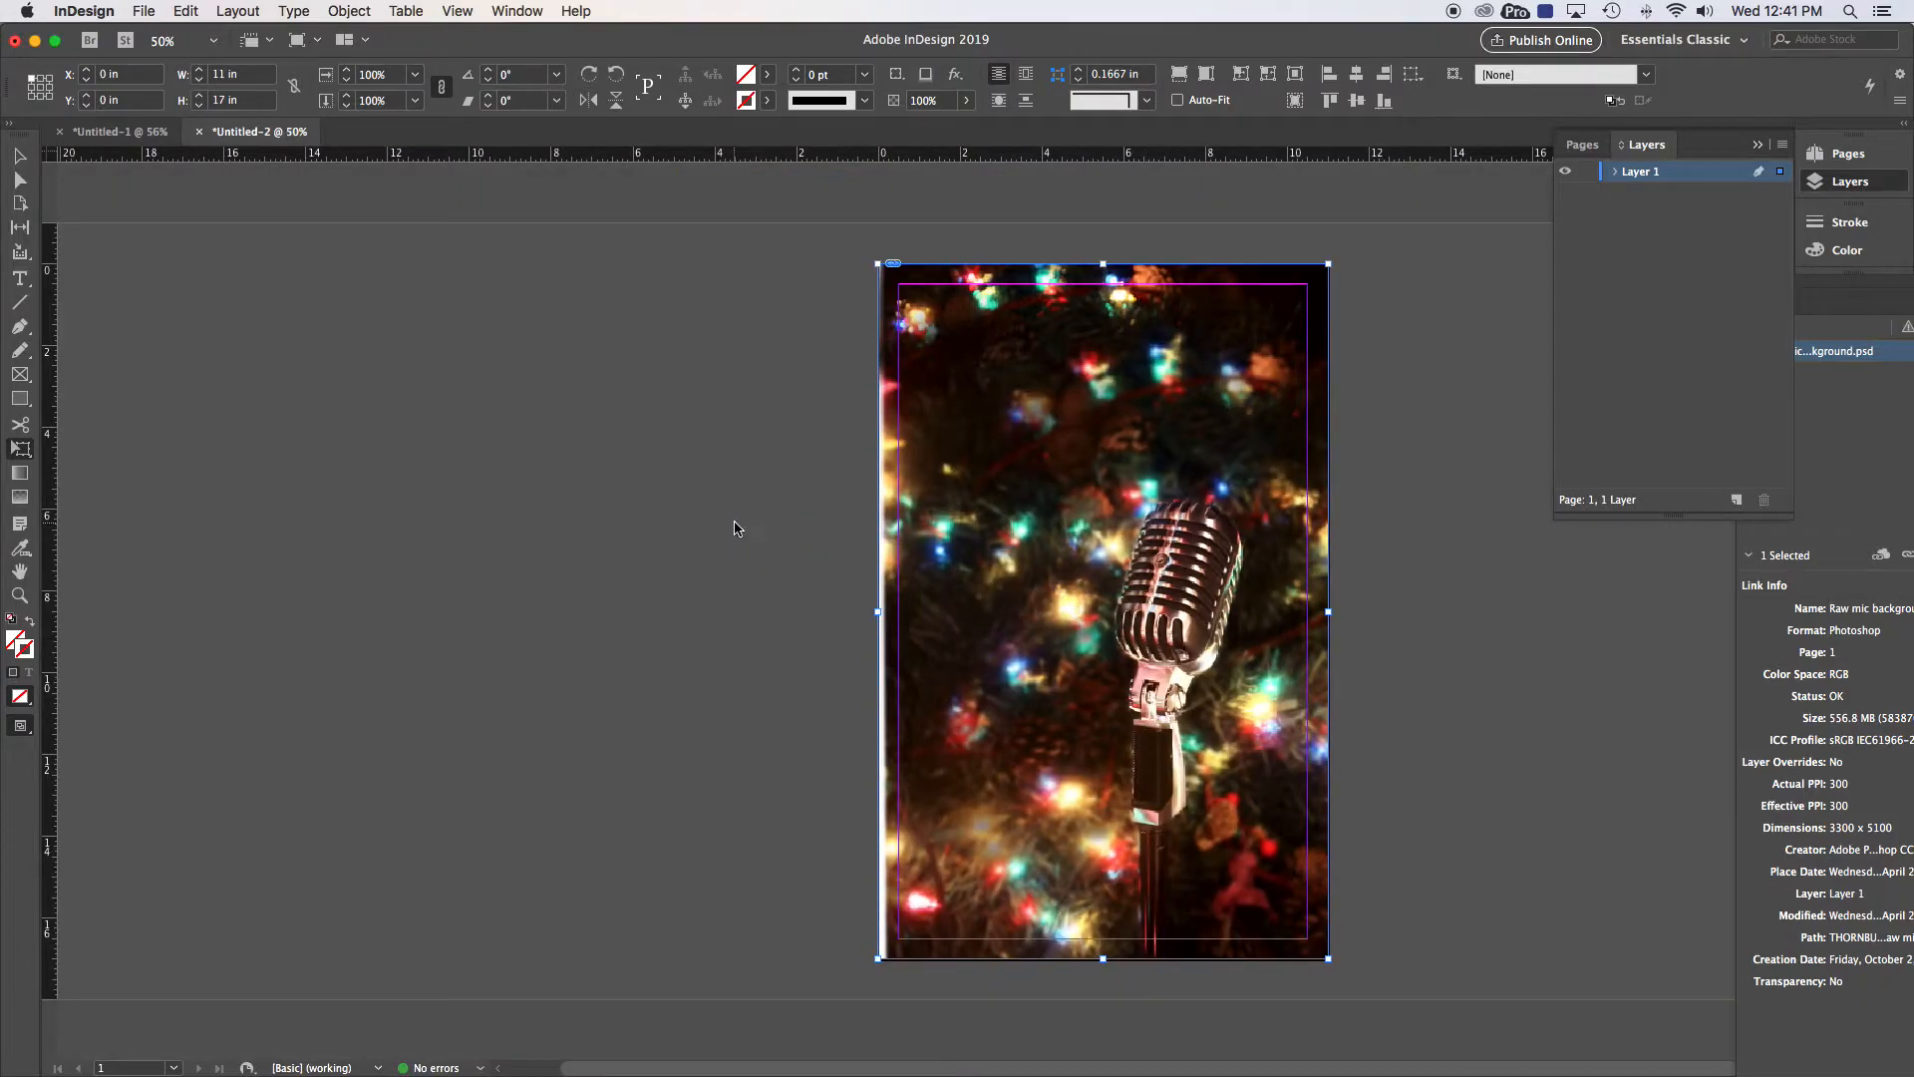
drag(1328, 958, 1341, 969)
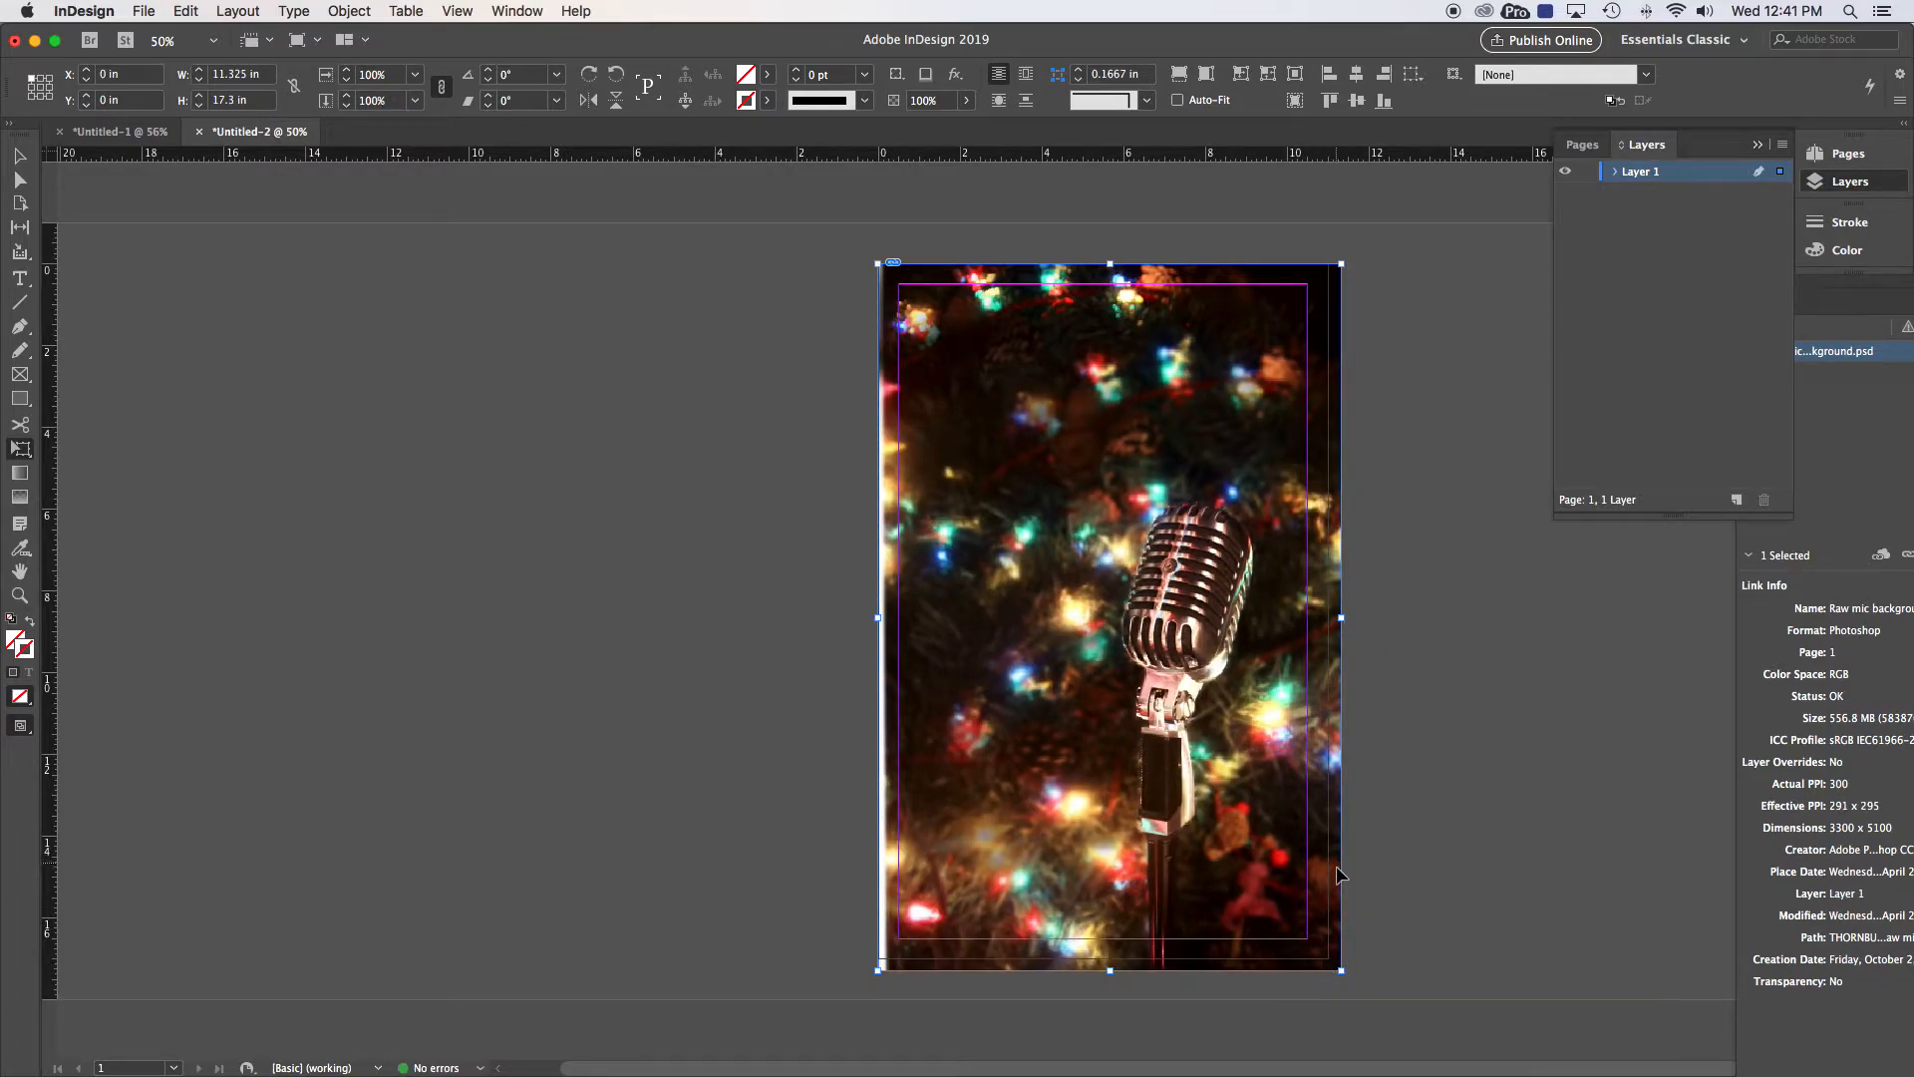
Try shifting the background image sideways, move it back, and extend it past the page's top-left corner to about 11.85 by 17.775 in
drag(1311, 882, 1262, 882)
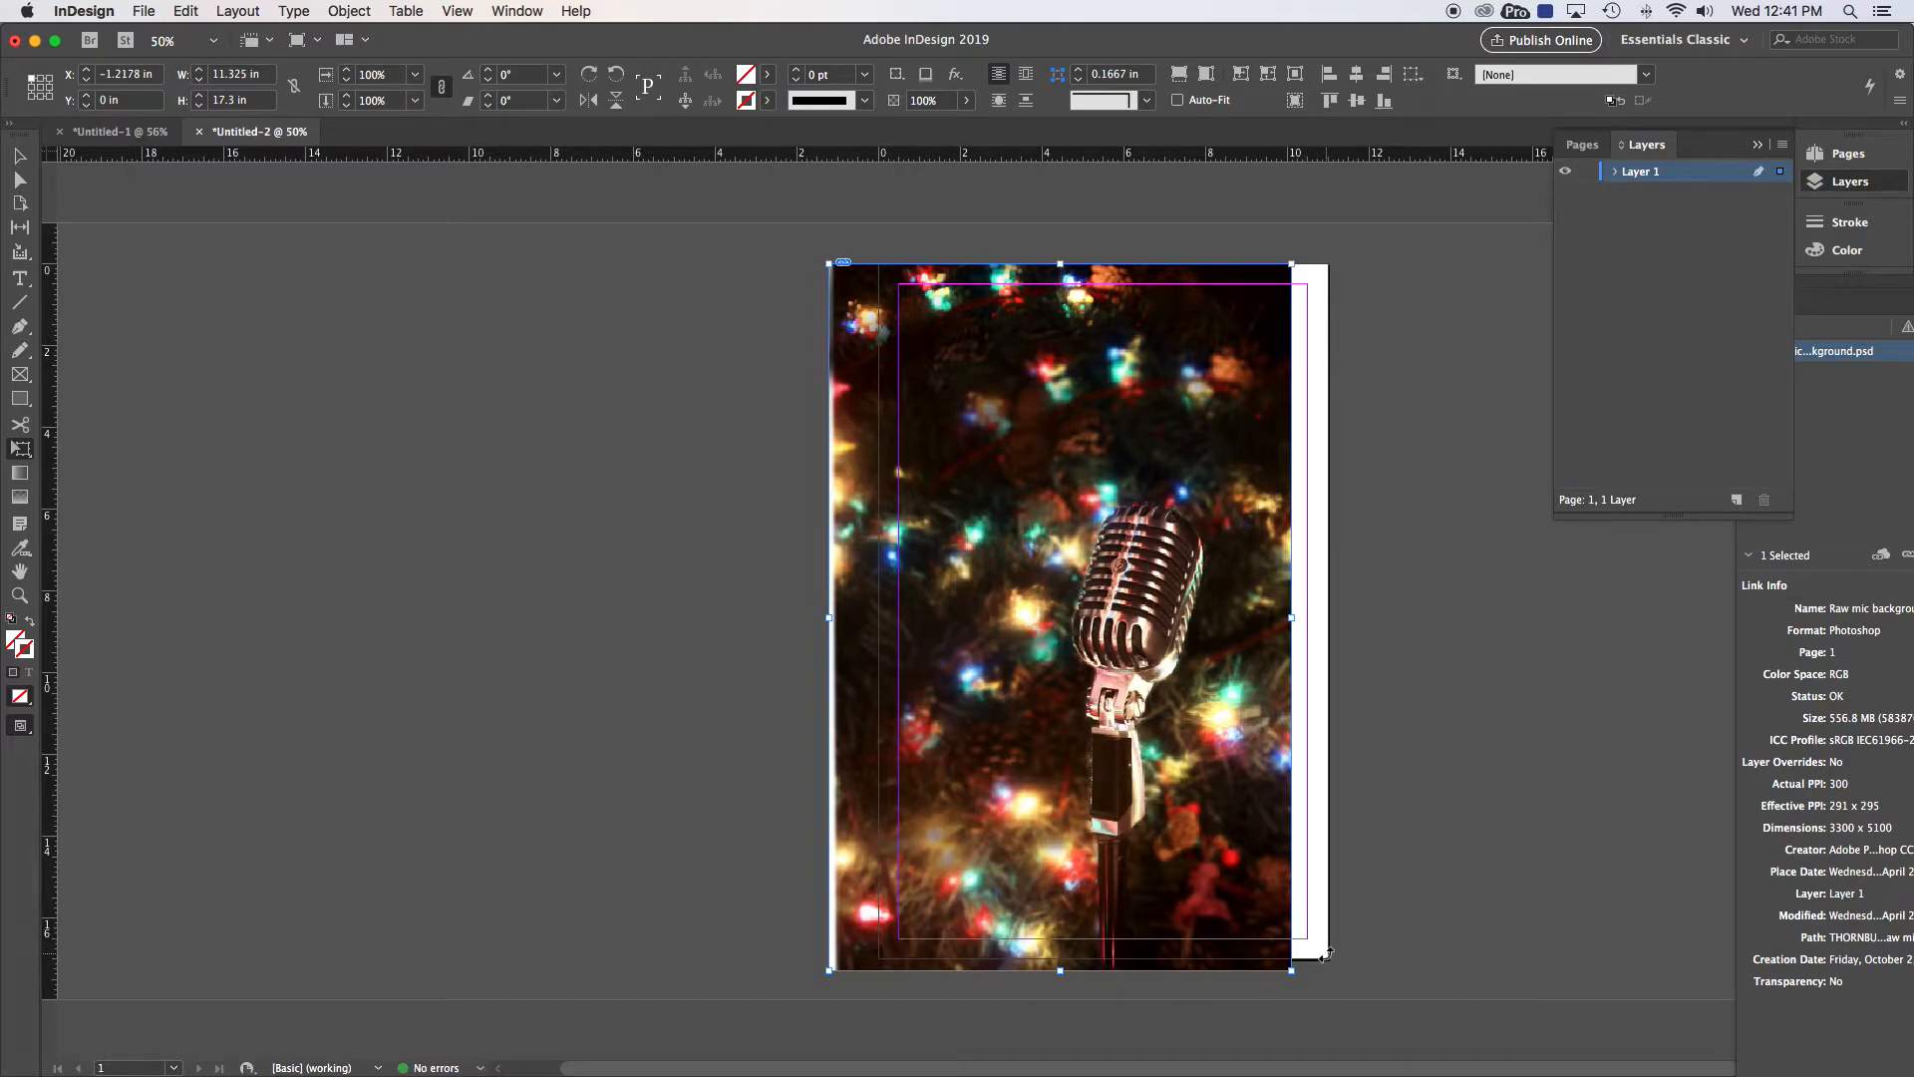
drag(1225, 917, 1272, 918)
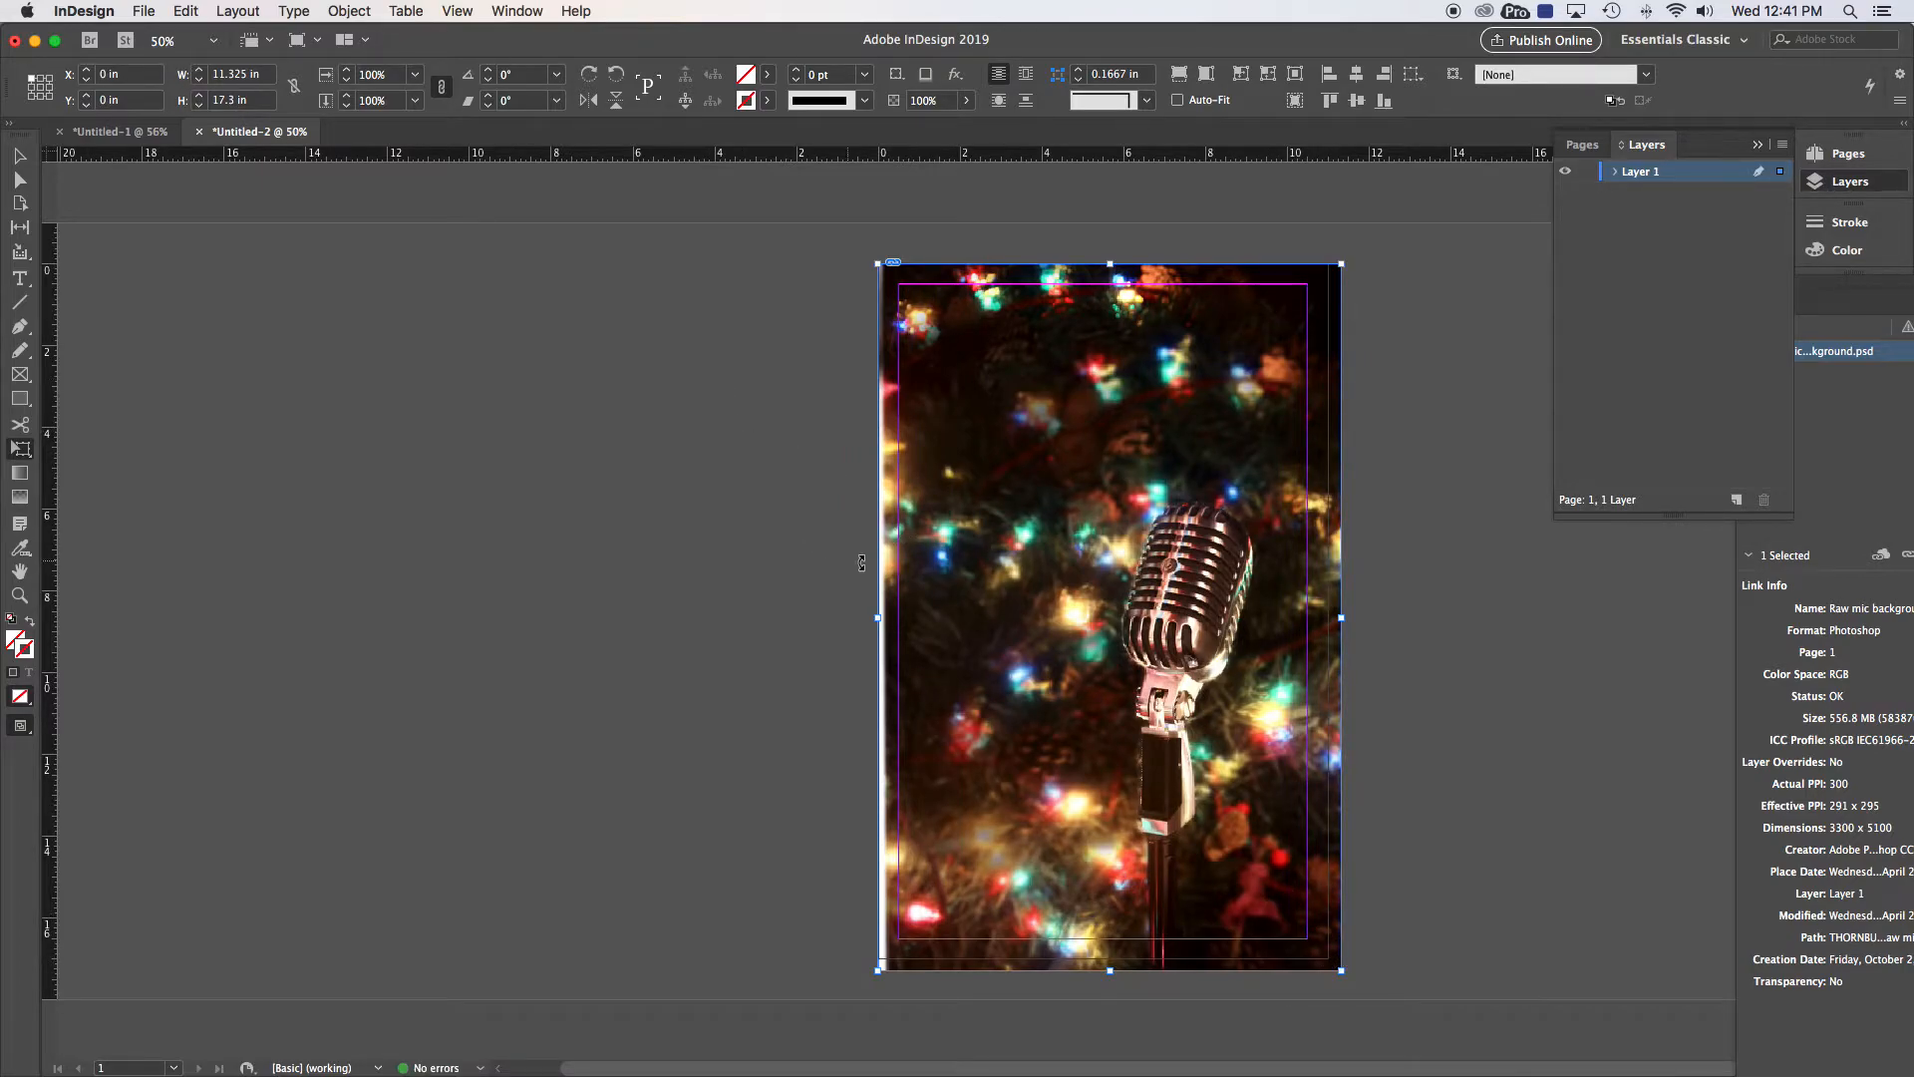
drag(877, 263, 855, 244)
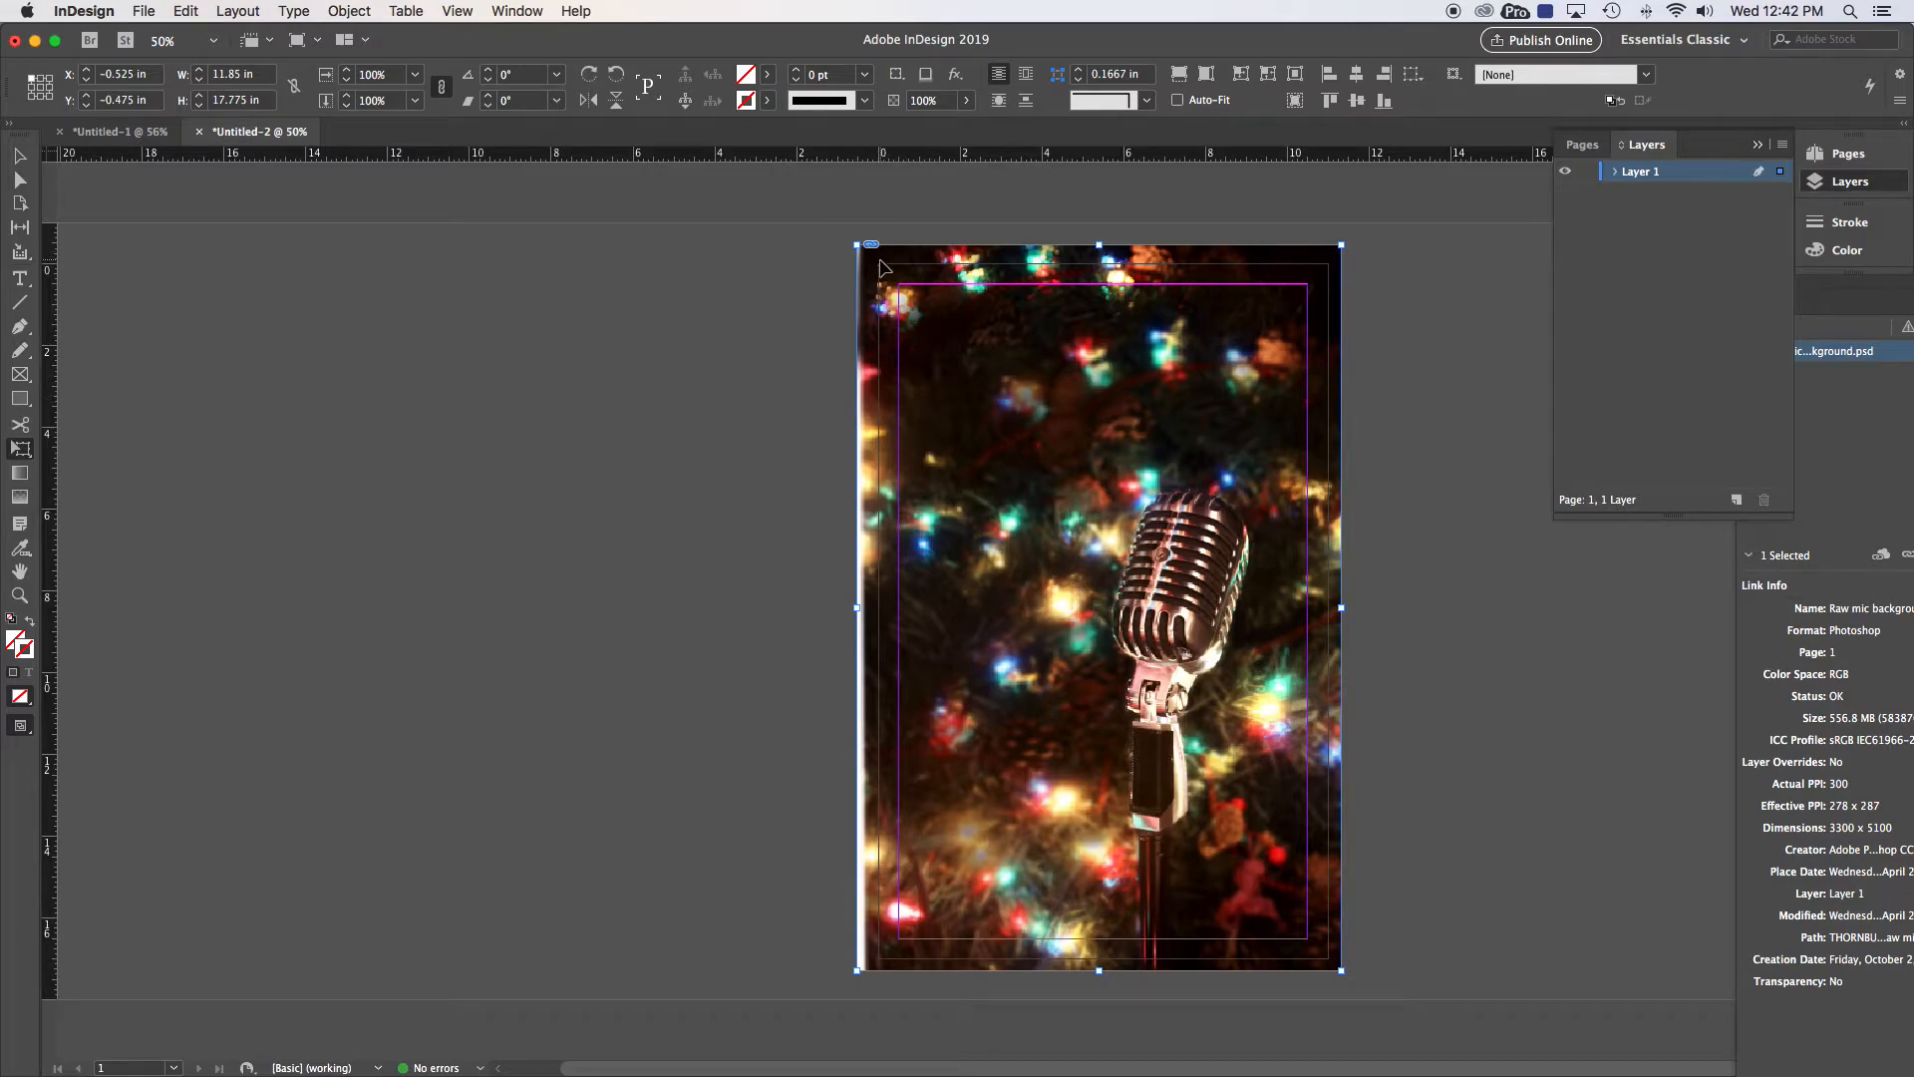
Check the page in Preview mode, return to Normal, and reduce the background image to about 11.7 by 17.65 in from its top-left corner
click(19, 731)
drag(19, 731, 82, 767)
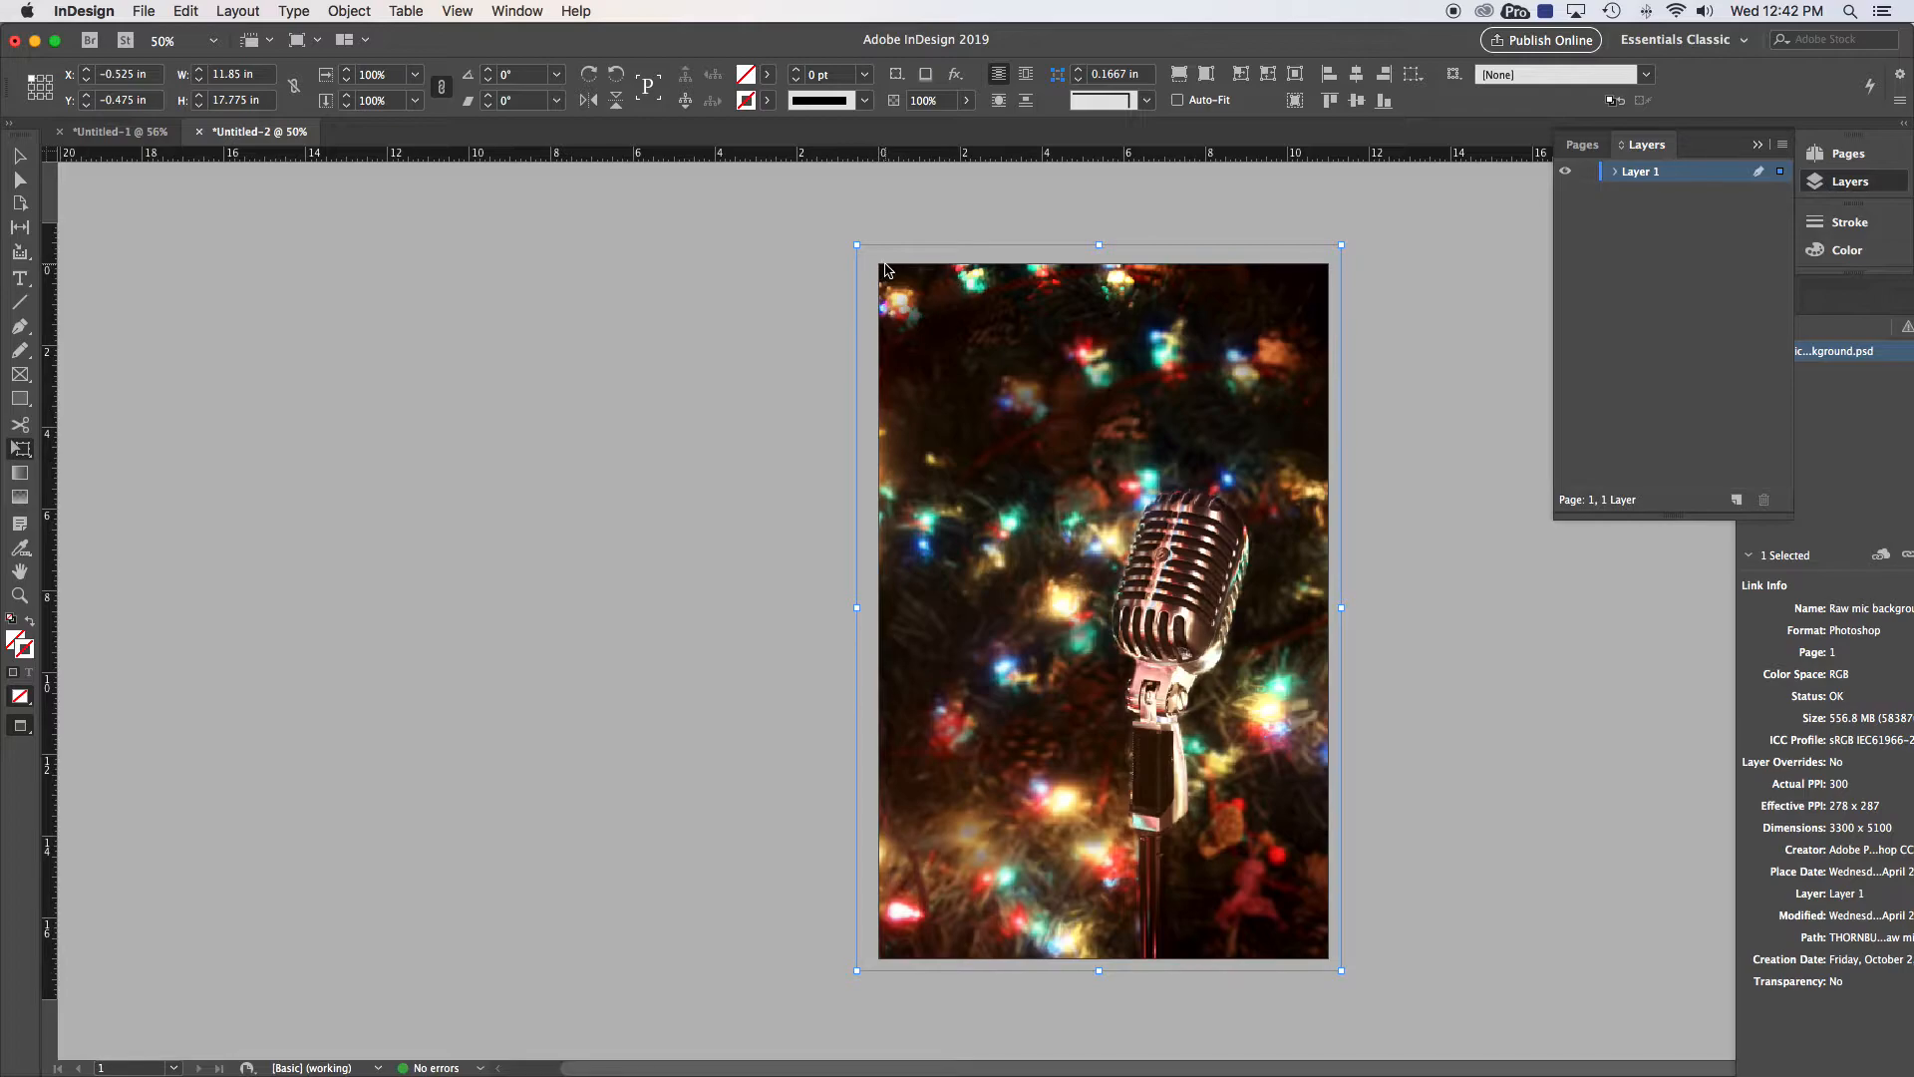
key(w)
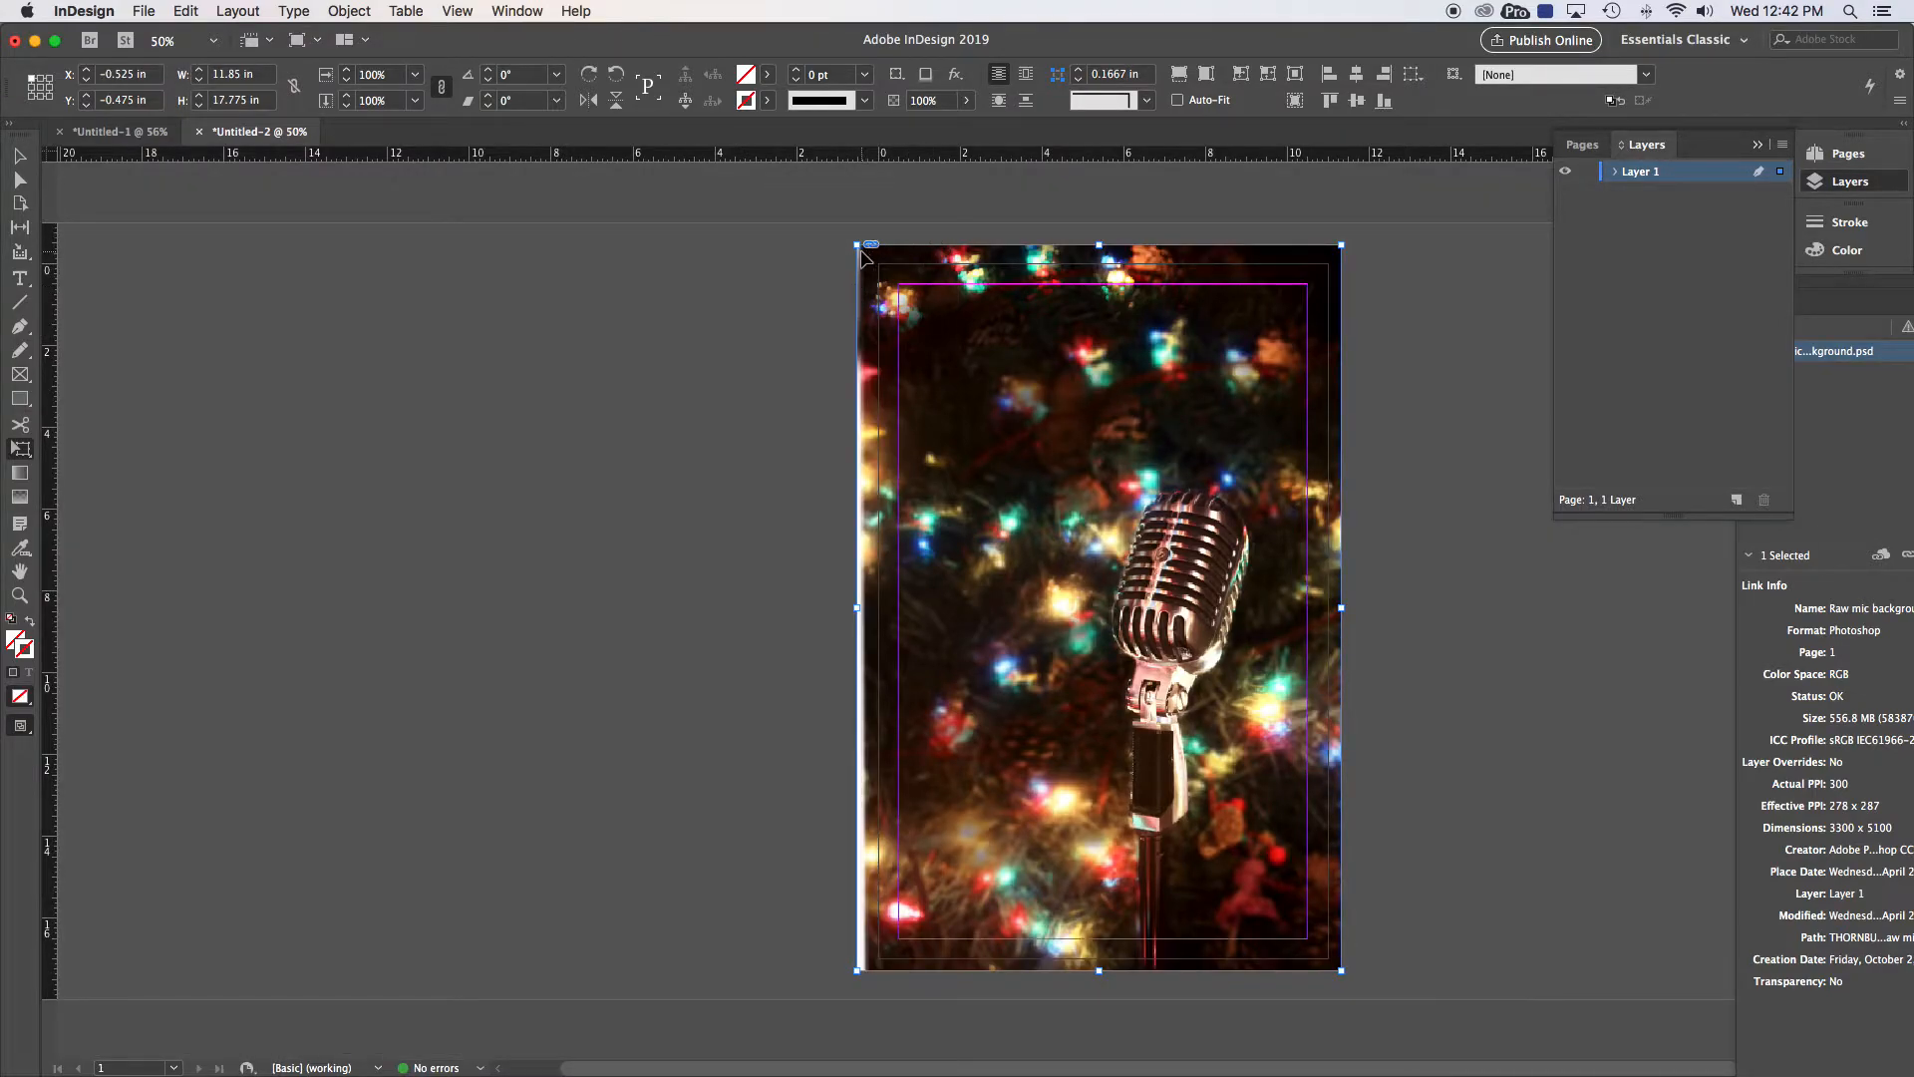
drag(855, 244, 863, 249)
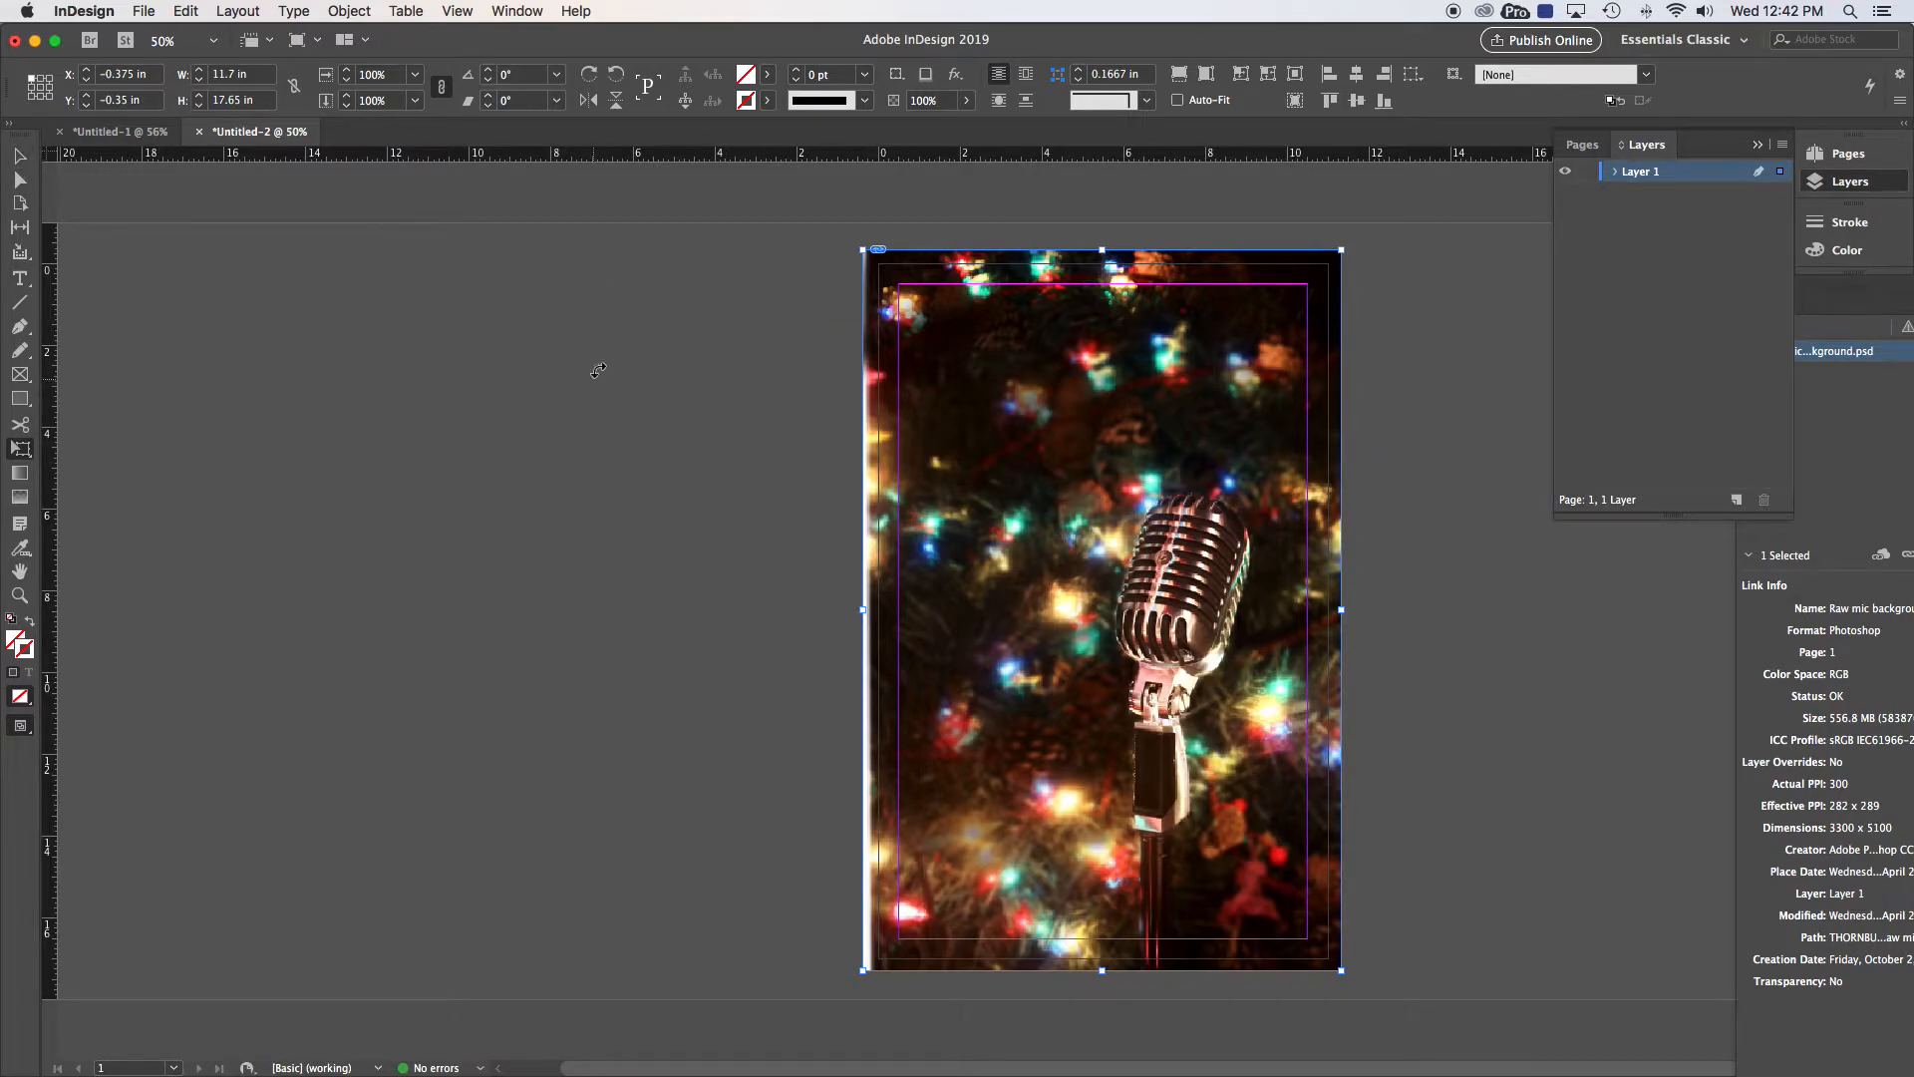
Examine how the resized background is trimmed at the page edges in Preview mode, and return to Normal mode
click(20, 725)
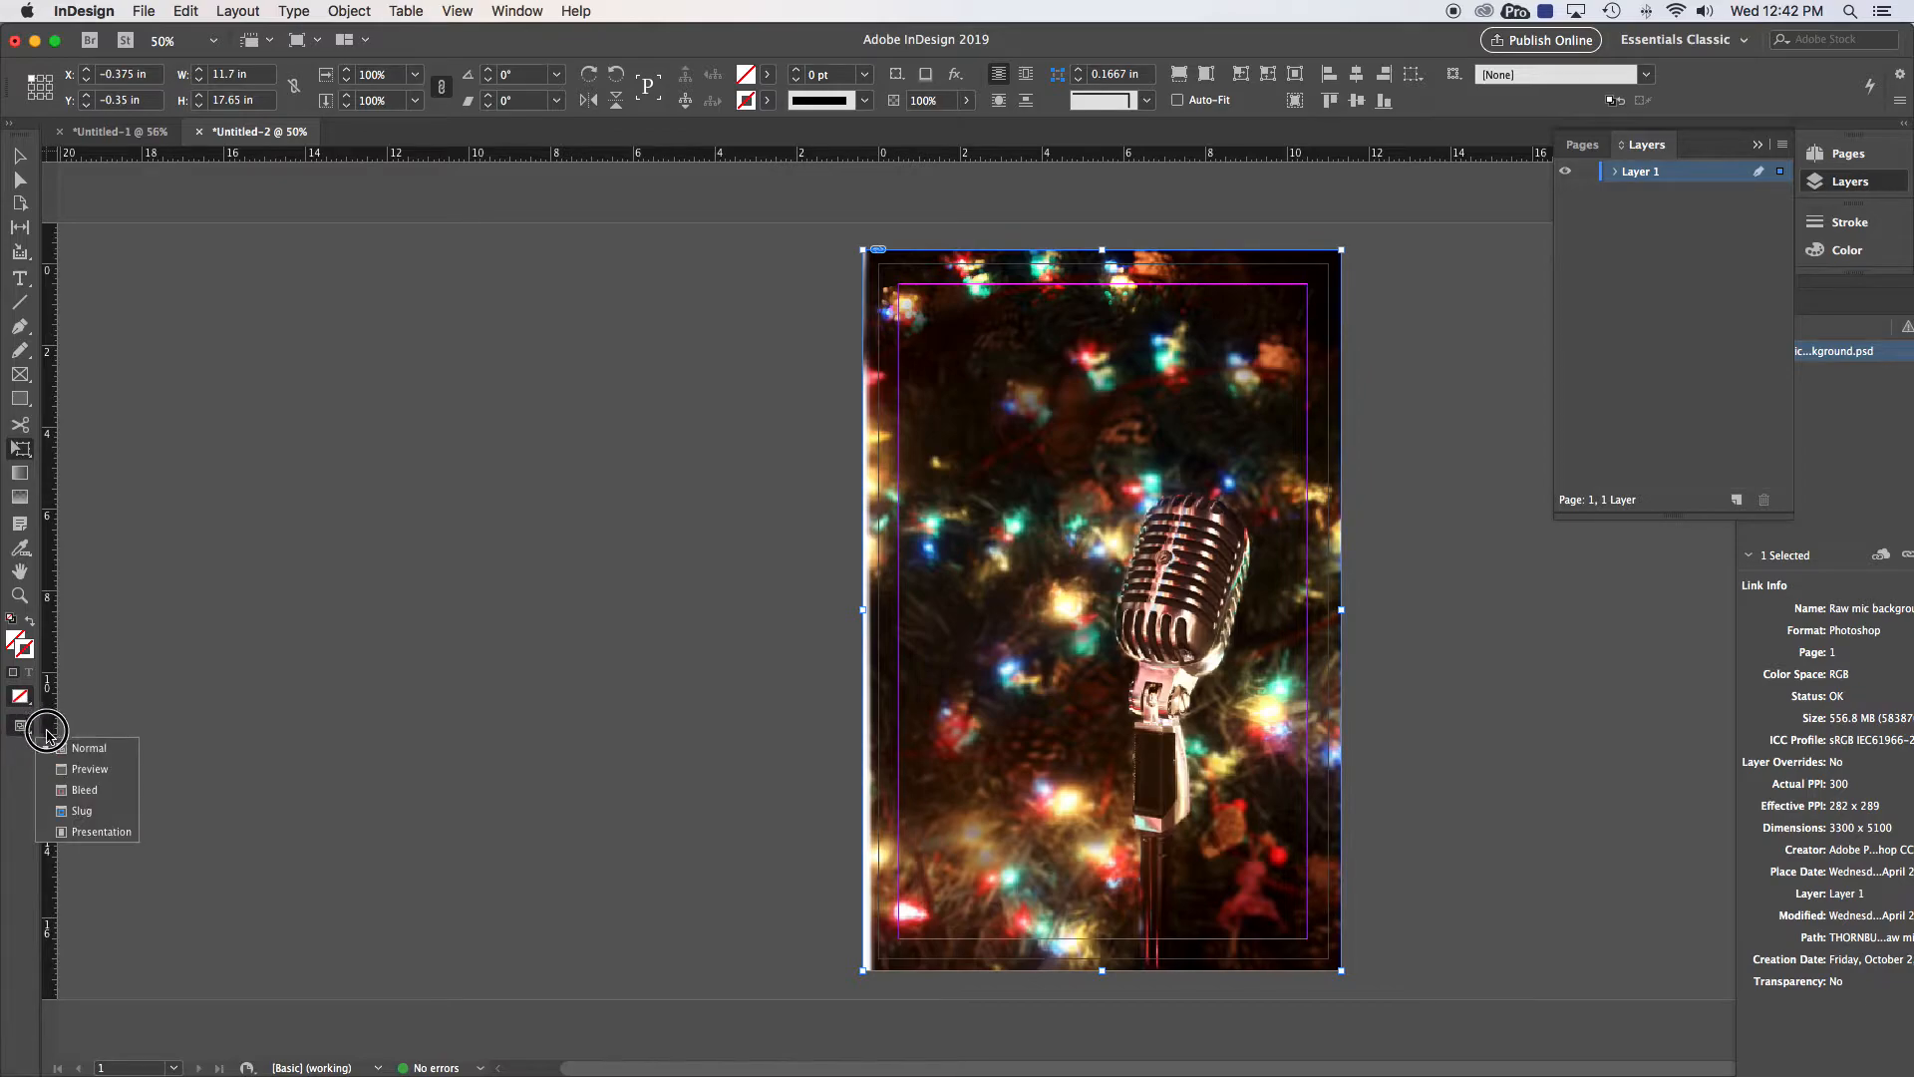
click(71, 766)
click(718, 497)
click(714, 500)
click(559, 493)
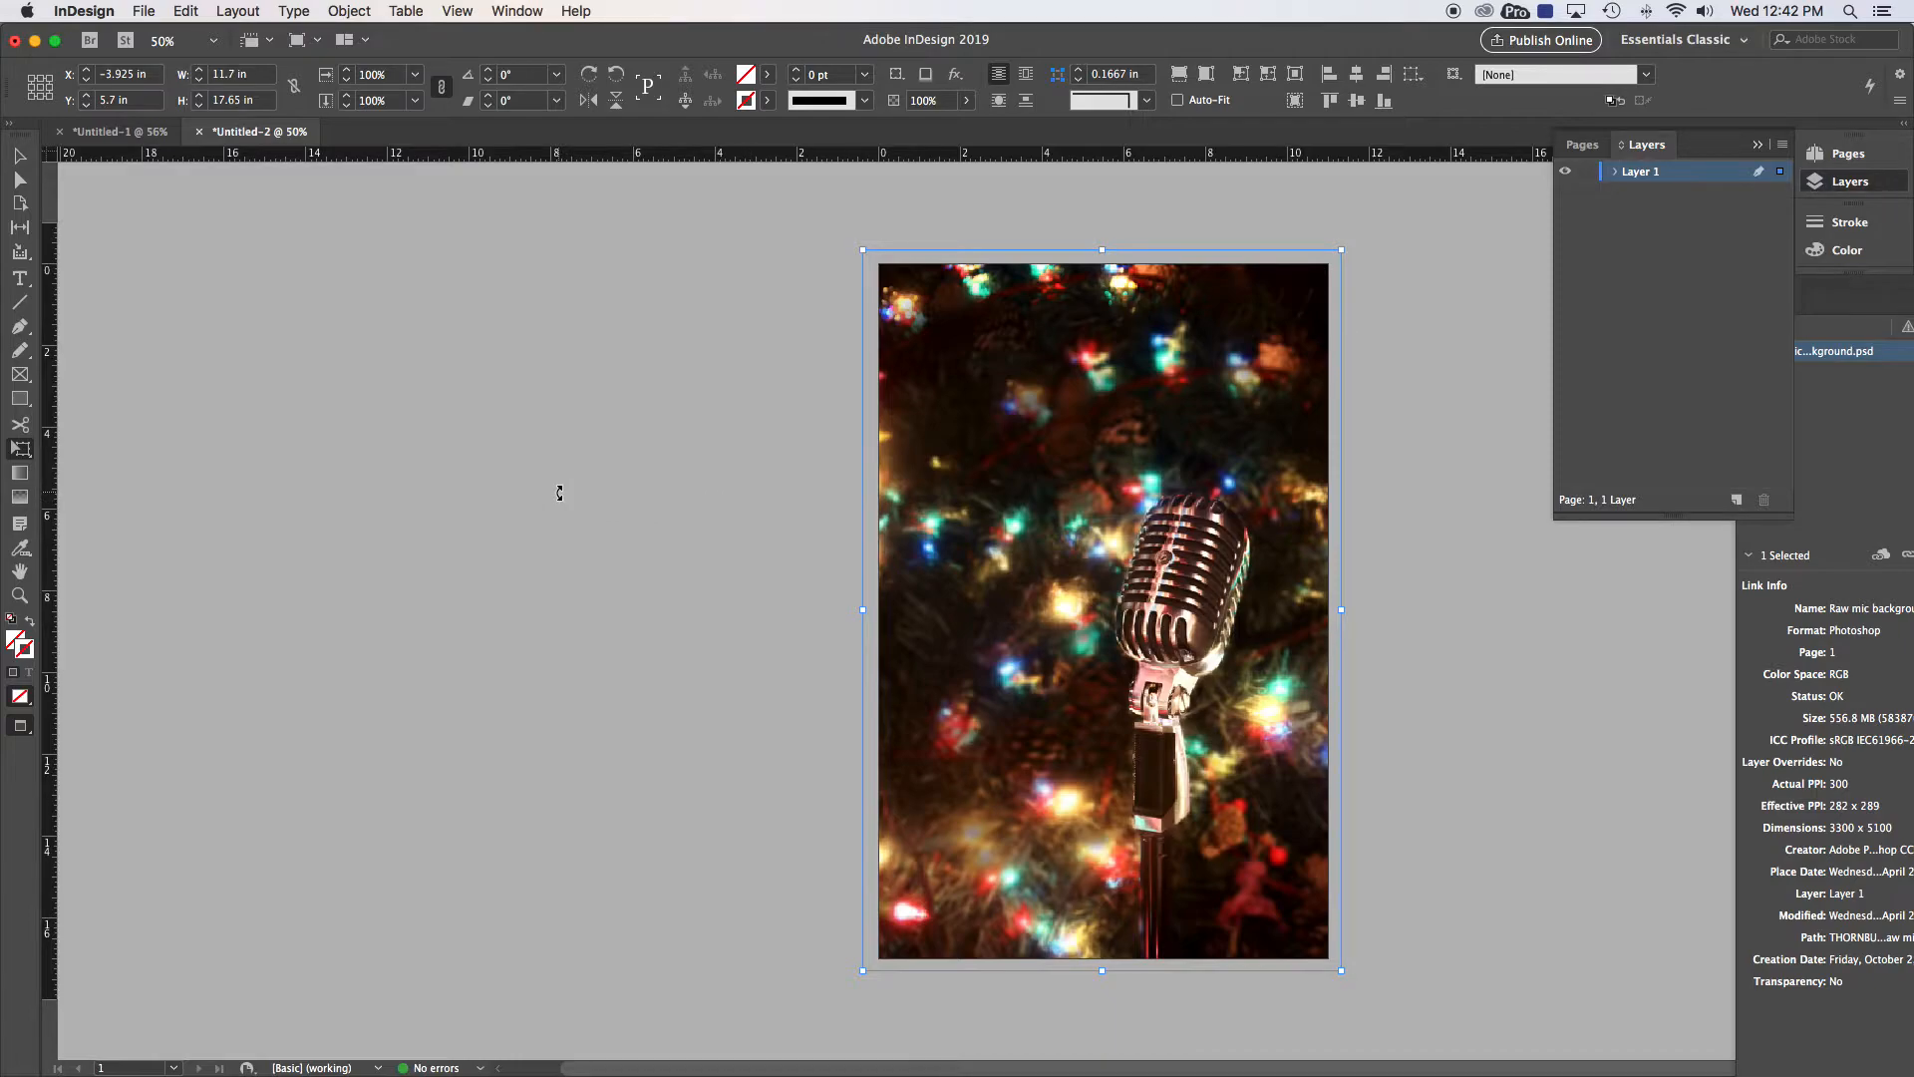
key(w)
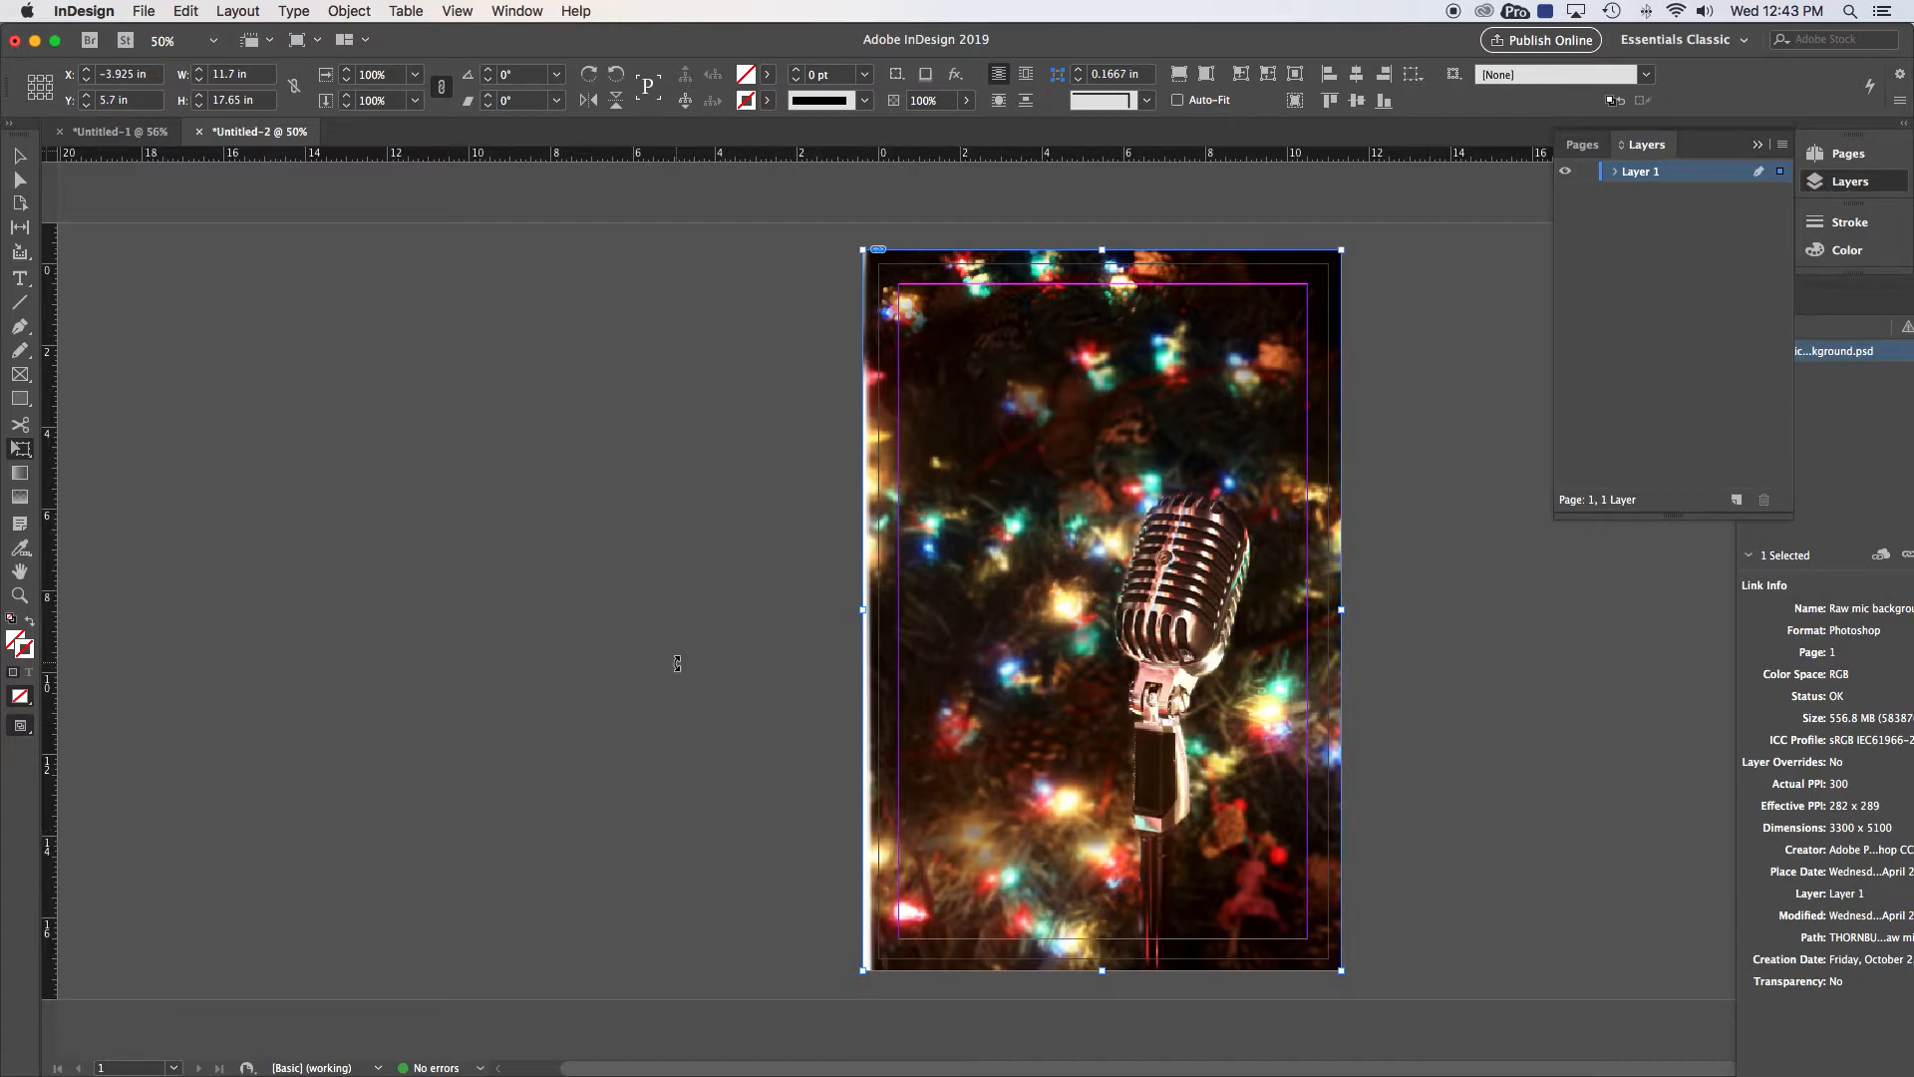
Draw a rectangle about 13.75 by 5.45 in across the lower part of the page and fill it with Black
click(20, 398)
drag(817, 669, 1379, 891)
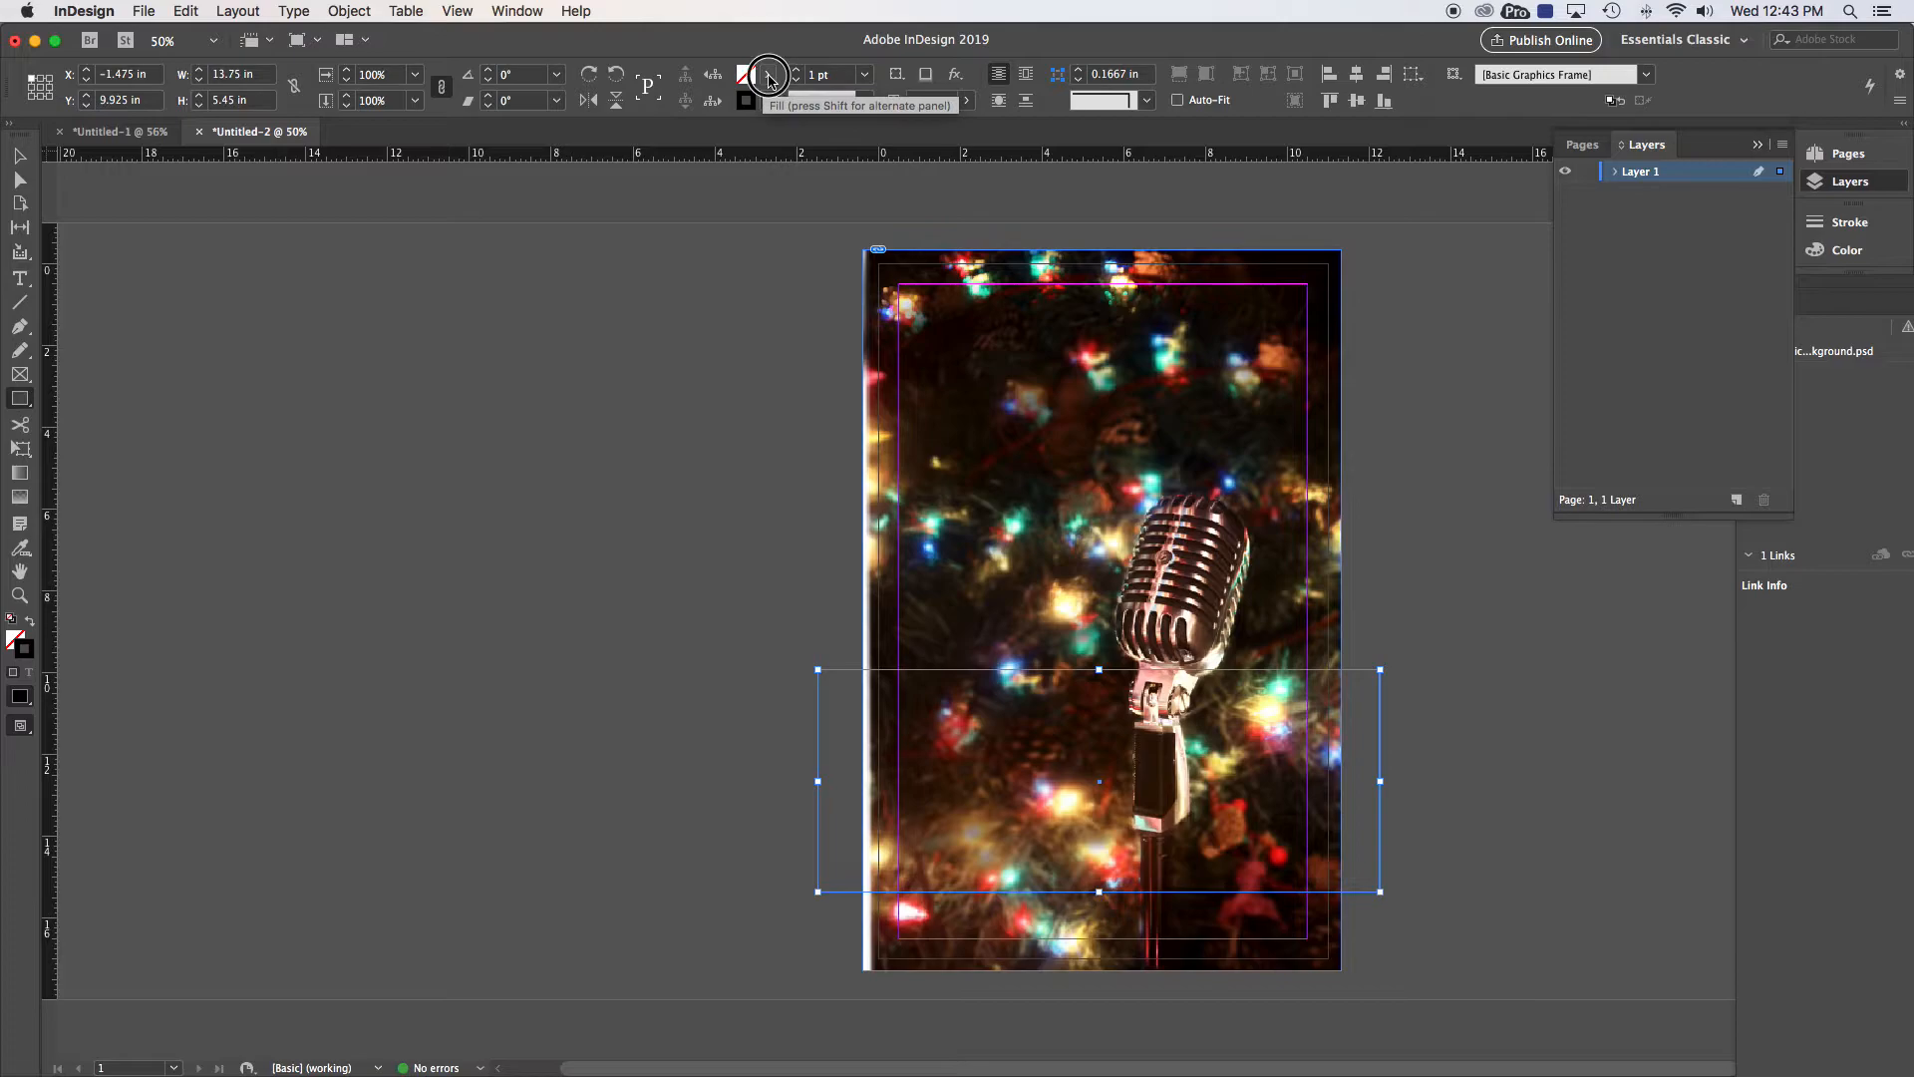
click(767, 74)
click(588, 201)
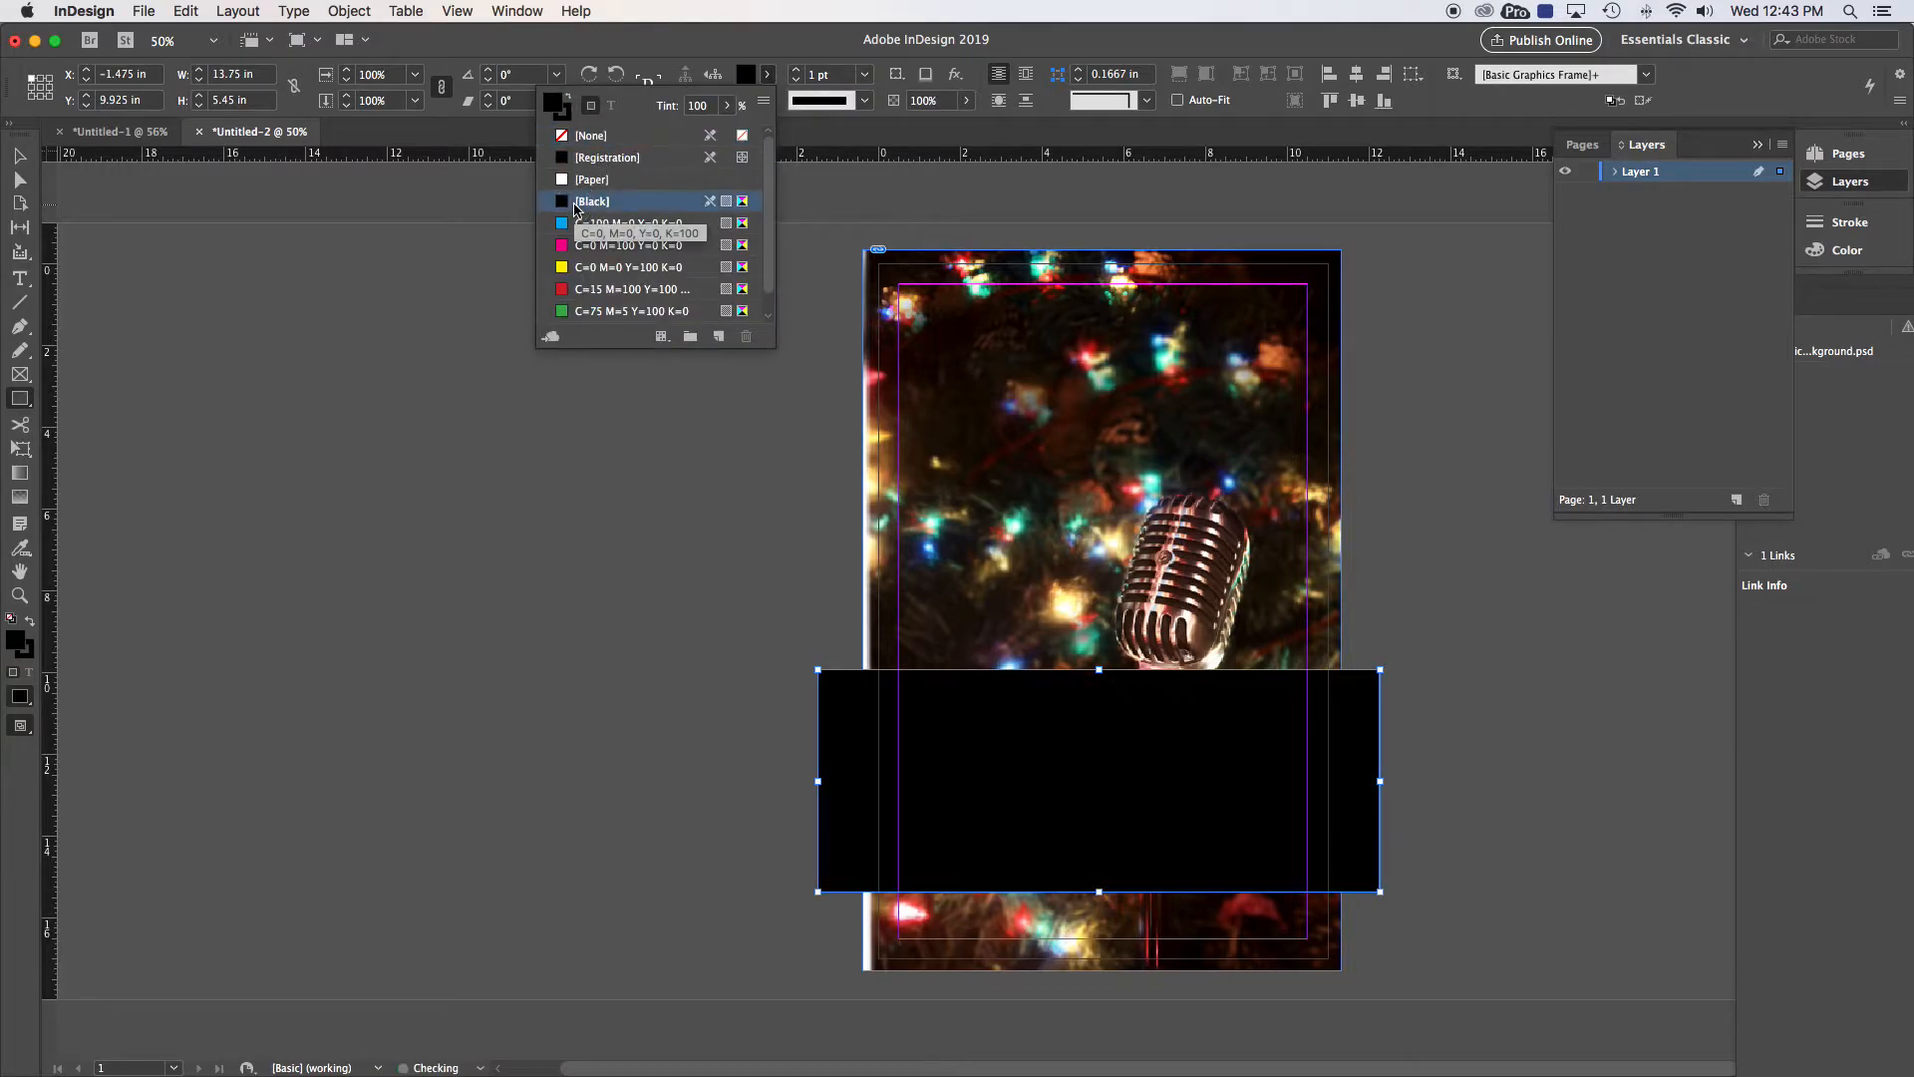
Move the black rectangle down over the bottom page edge to about Y 12.675 in and switch the page to Preview mode
click(19, 156)
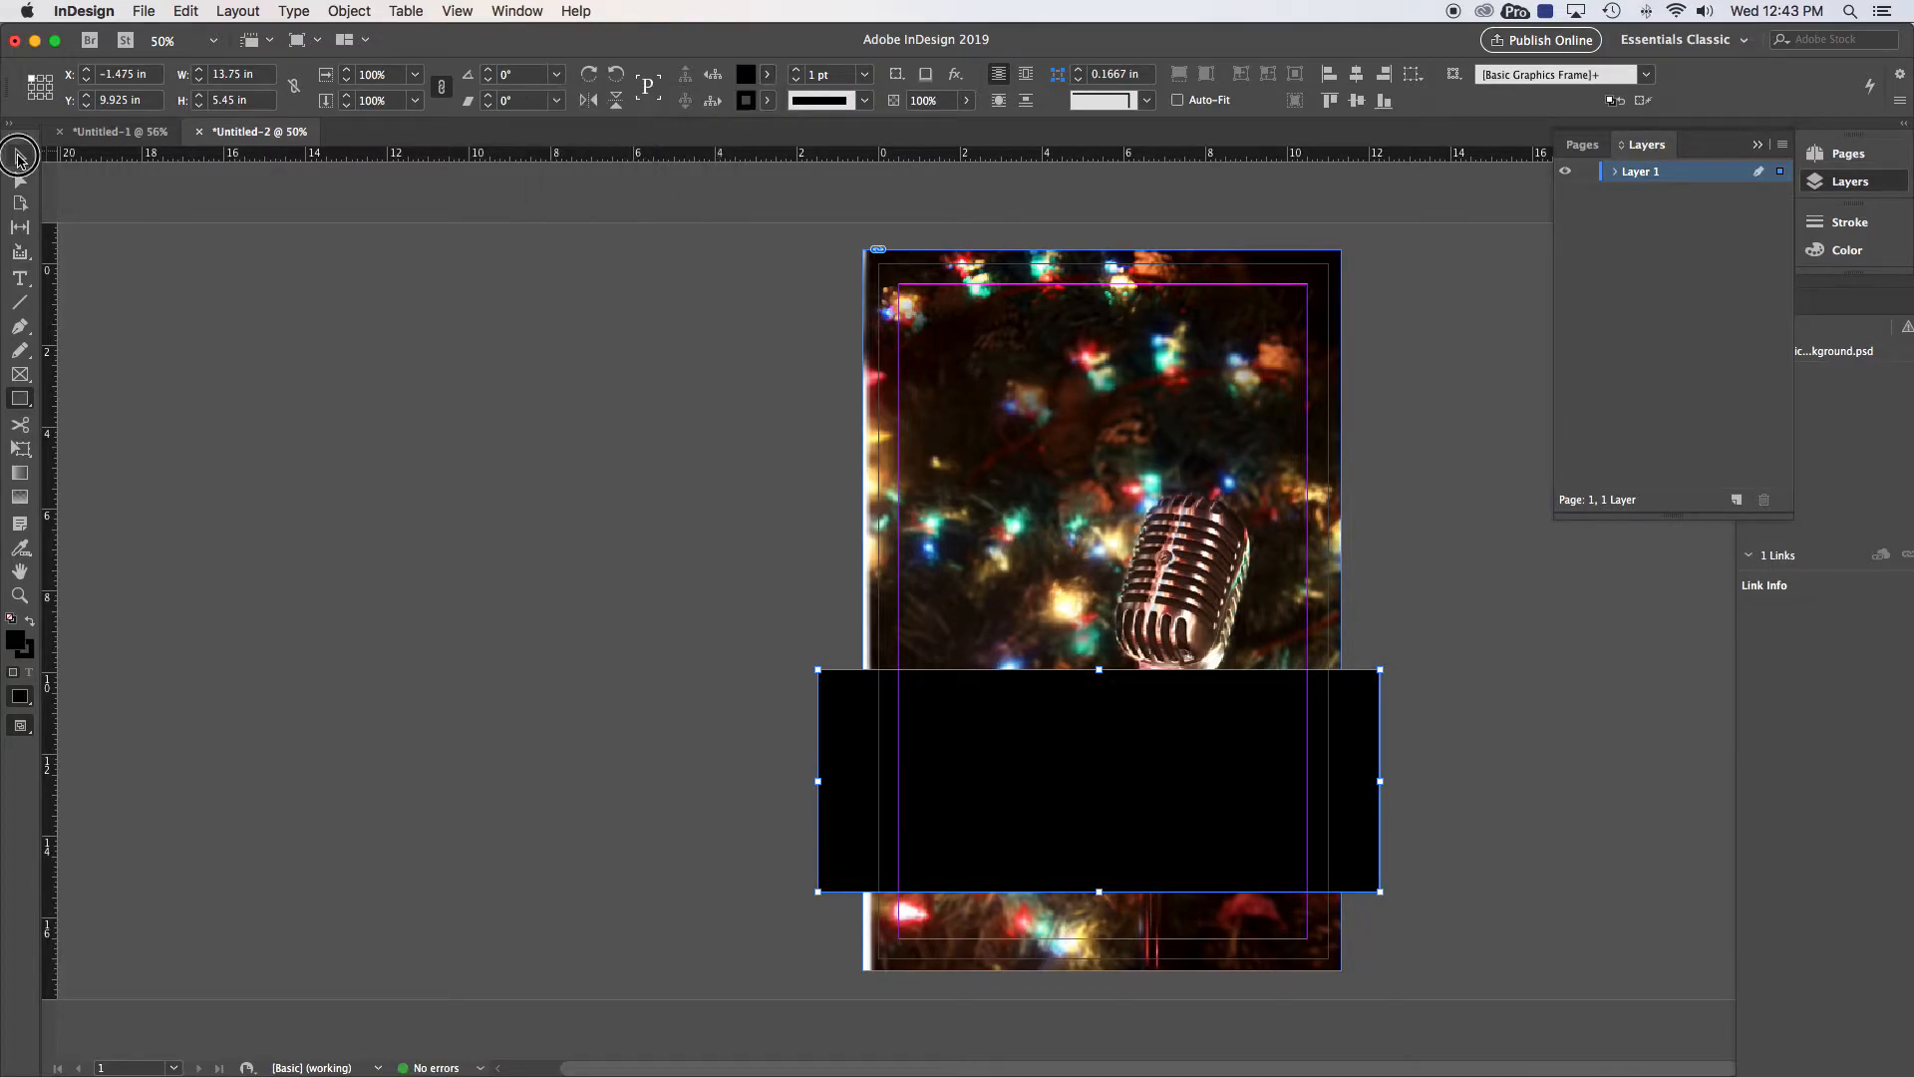
click(399, 407)
click(958, 747)
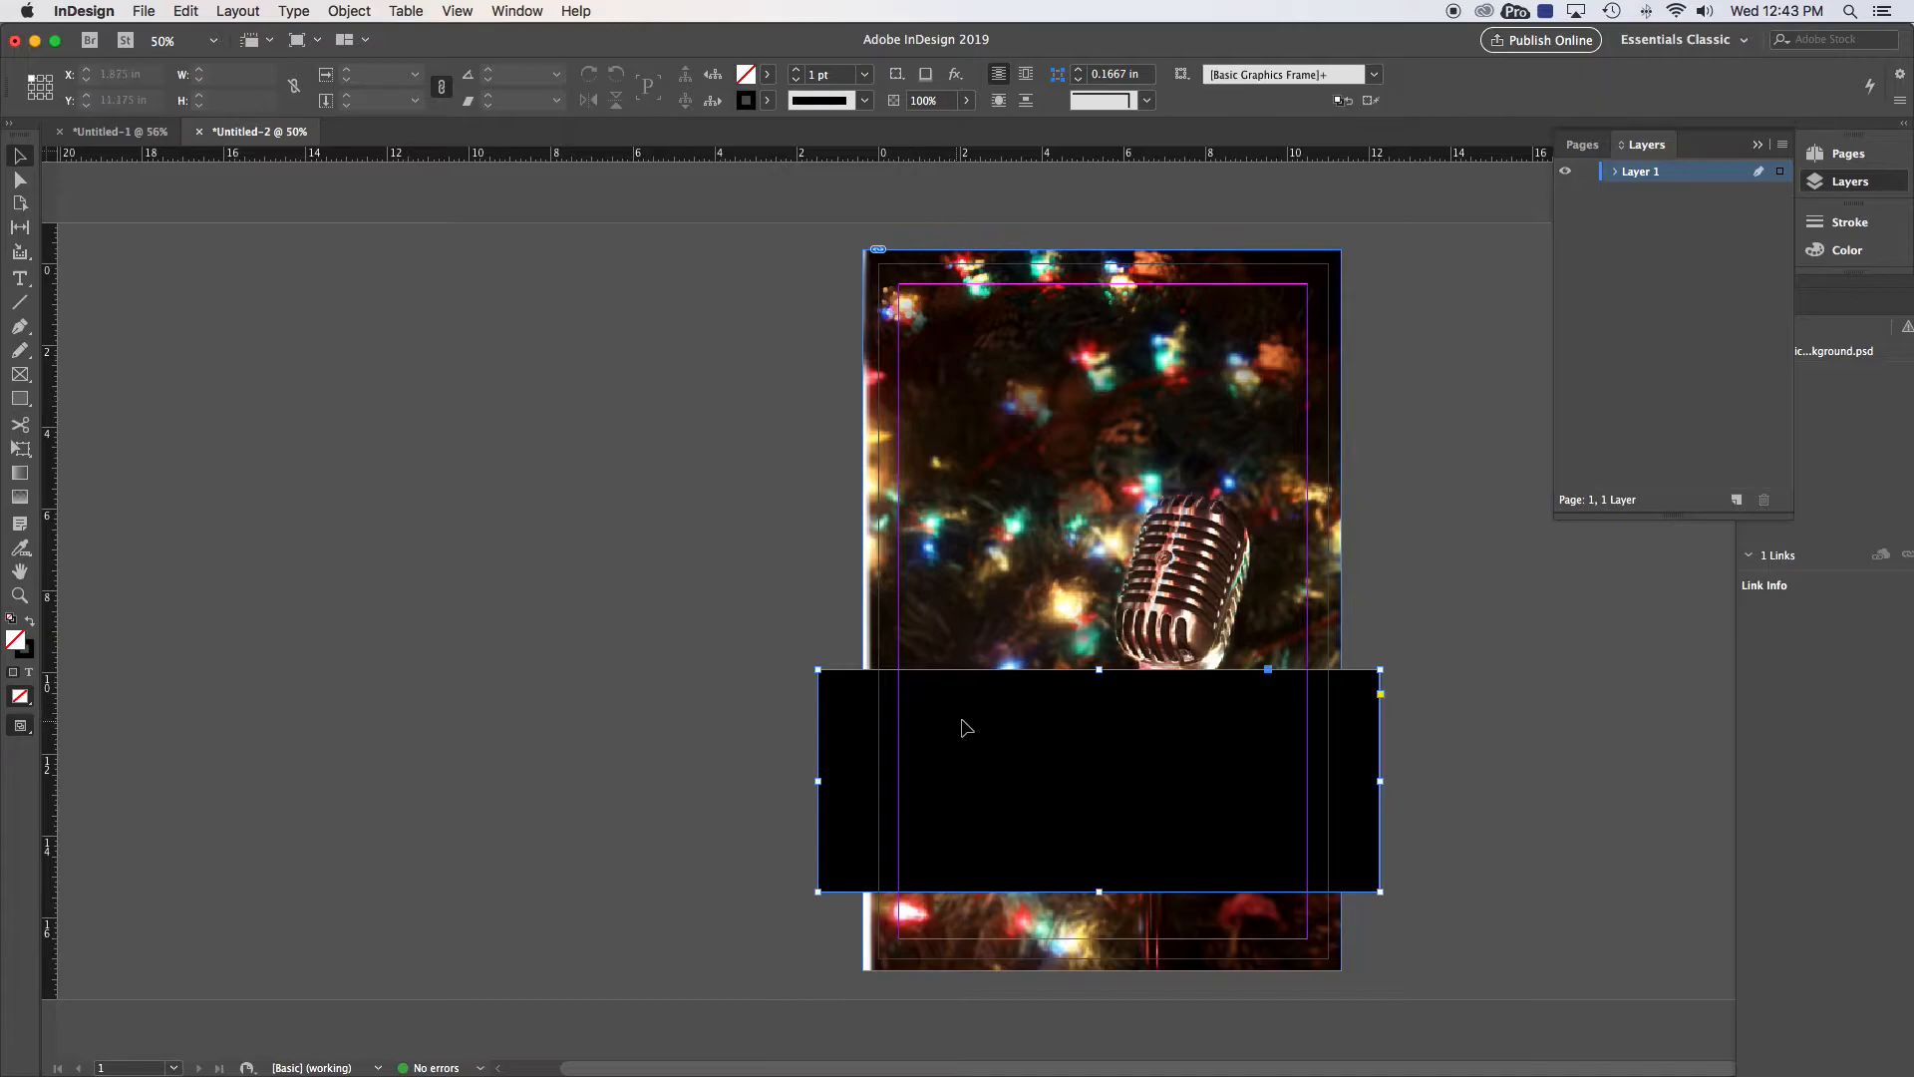
drag(1014, 703, 1007, 816)
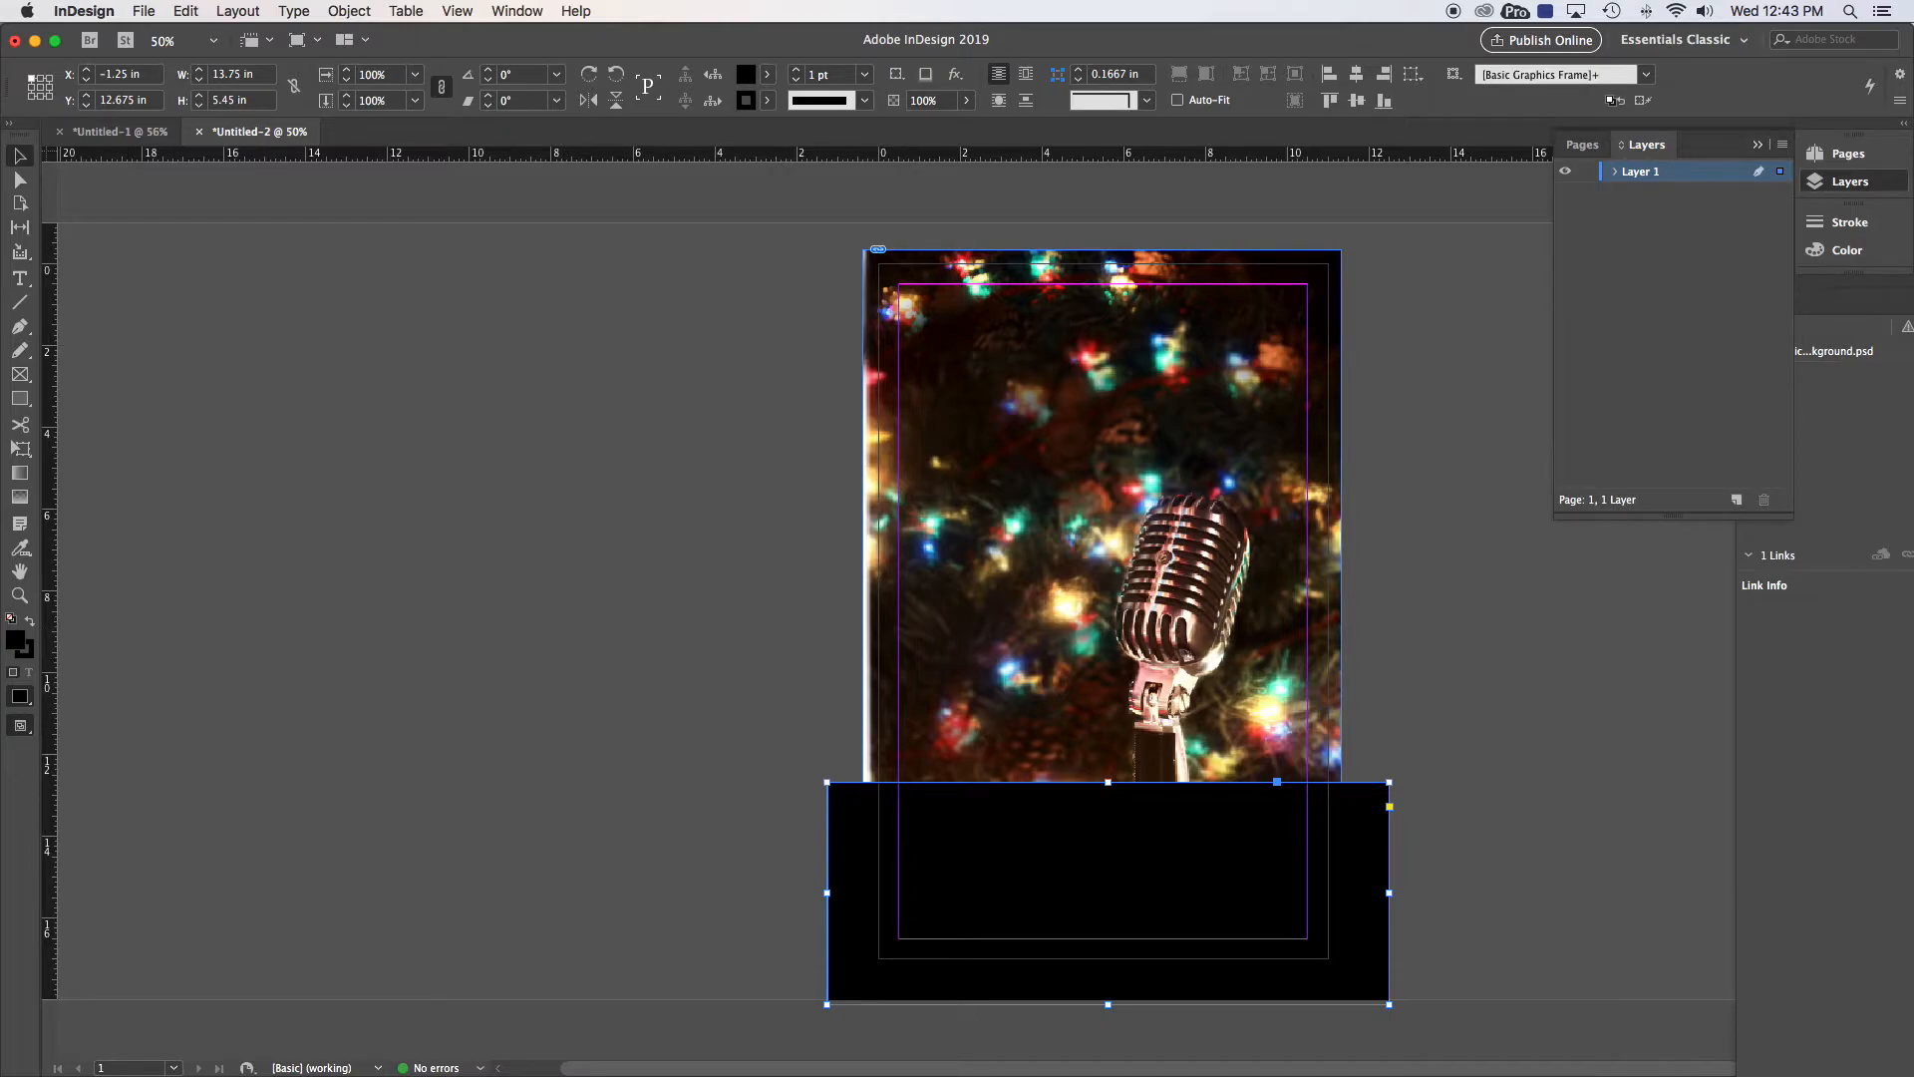
click(20, 725)
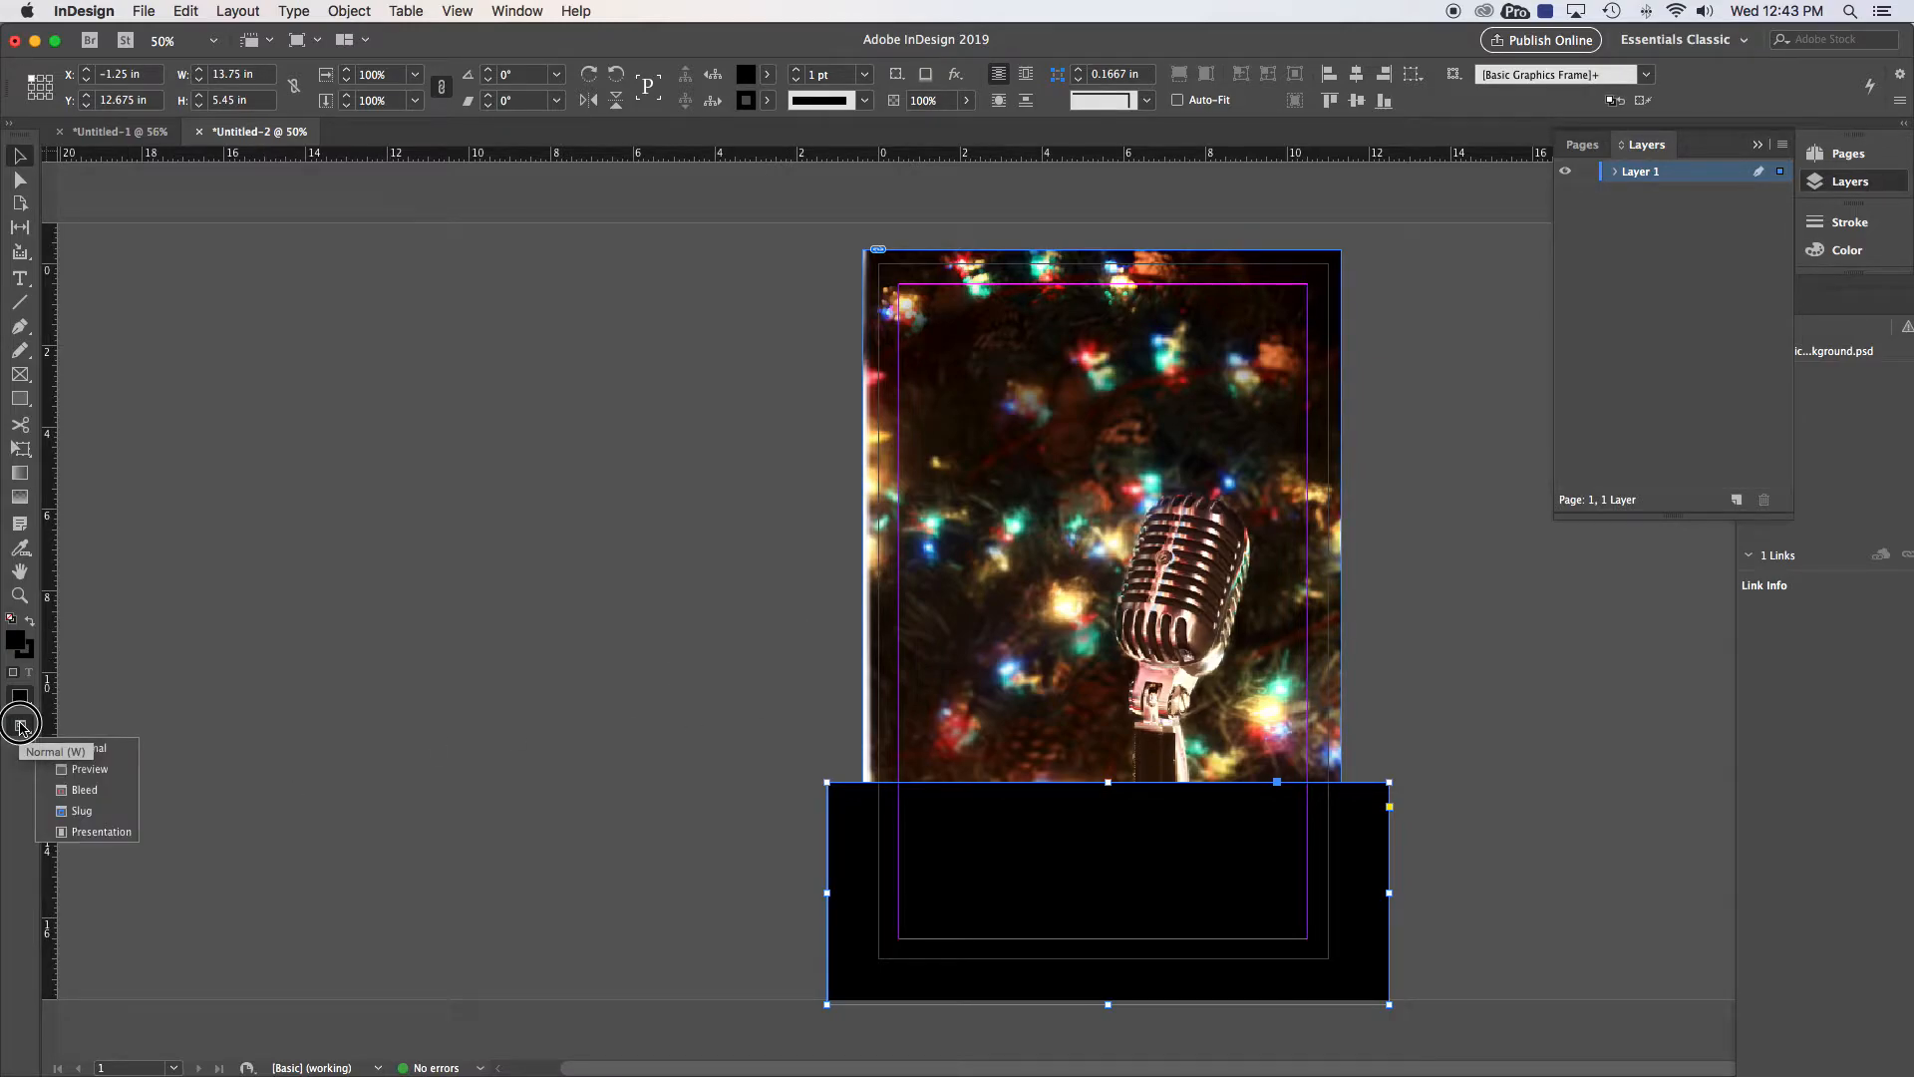
click(73, 770)
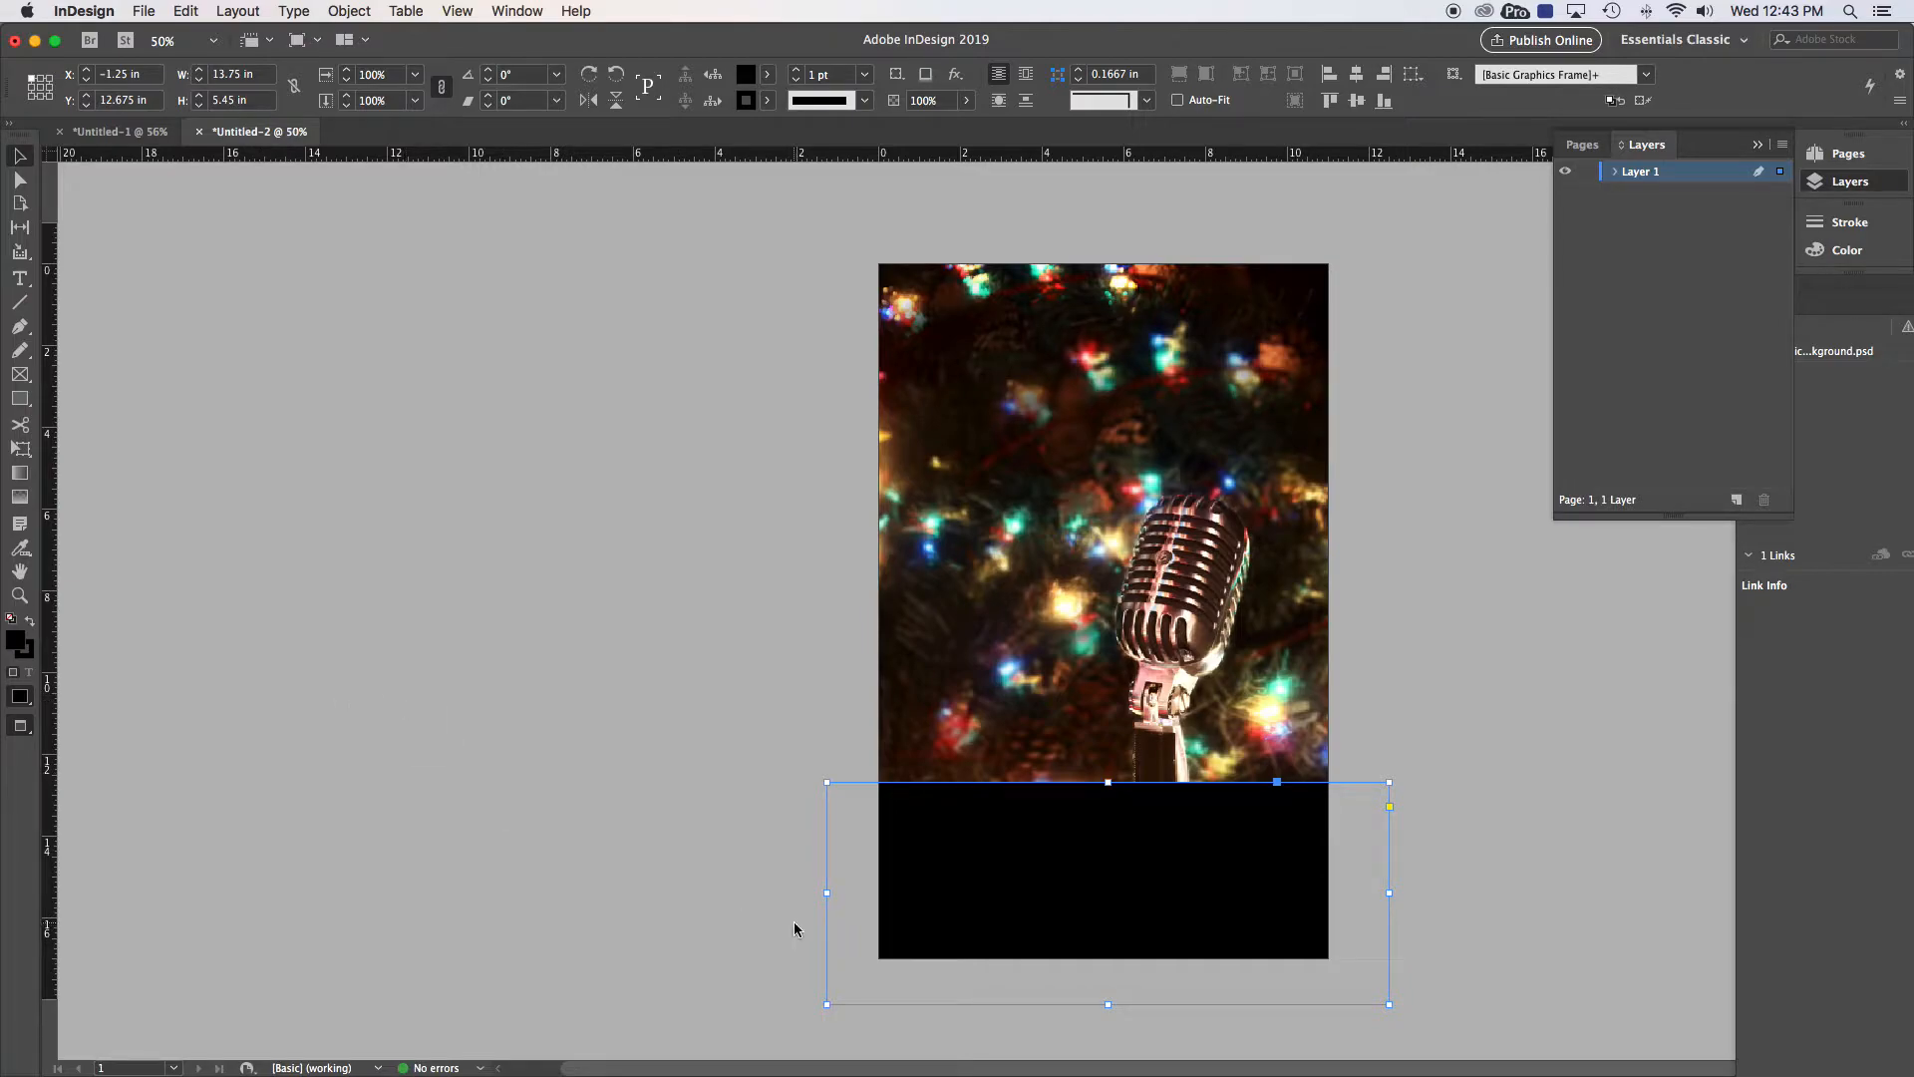
Reposition the black rectangle as a bottom band starting at about Y 14.425 in and resize it to about 15.125 by 4.475 in
drag(1012, 807, 1012, 894)
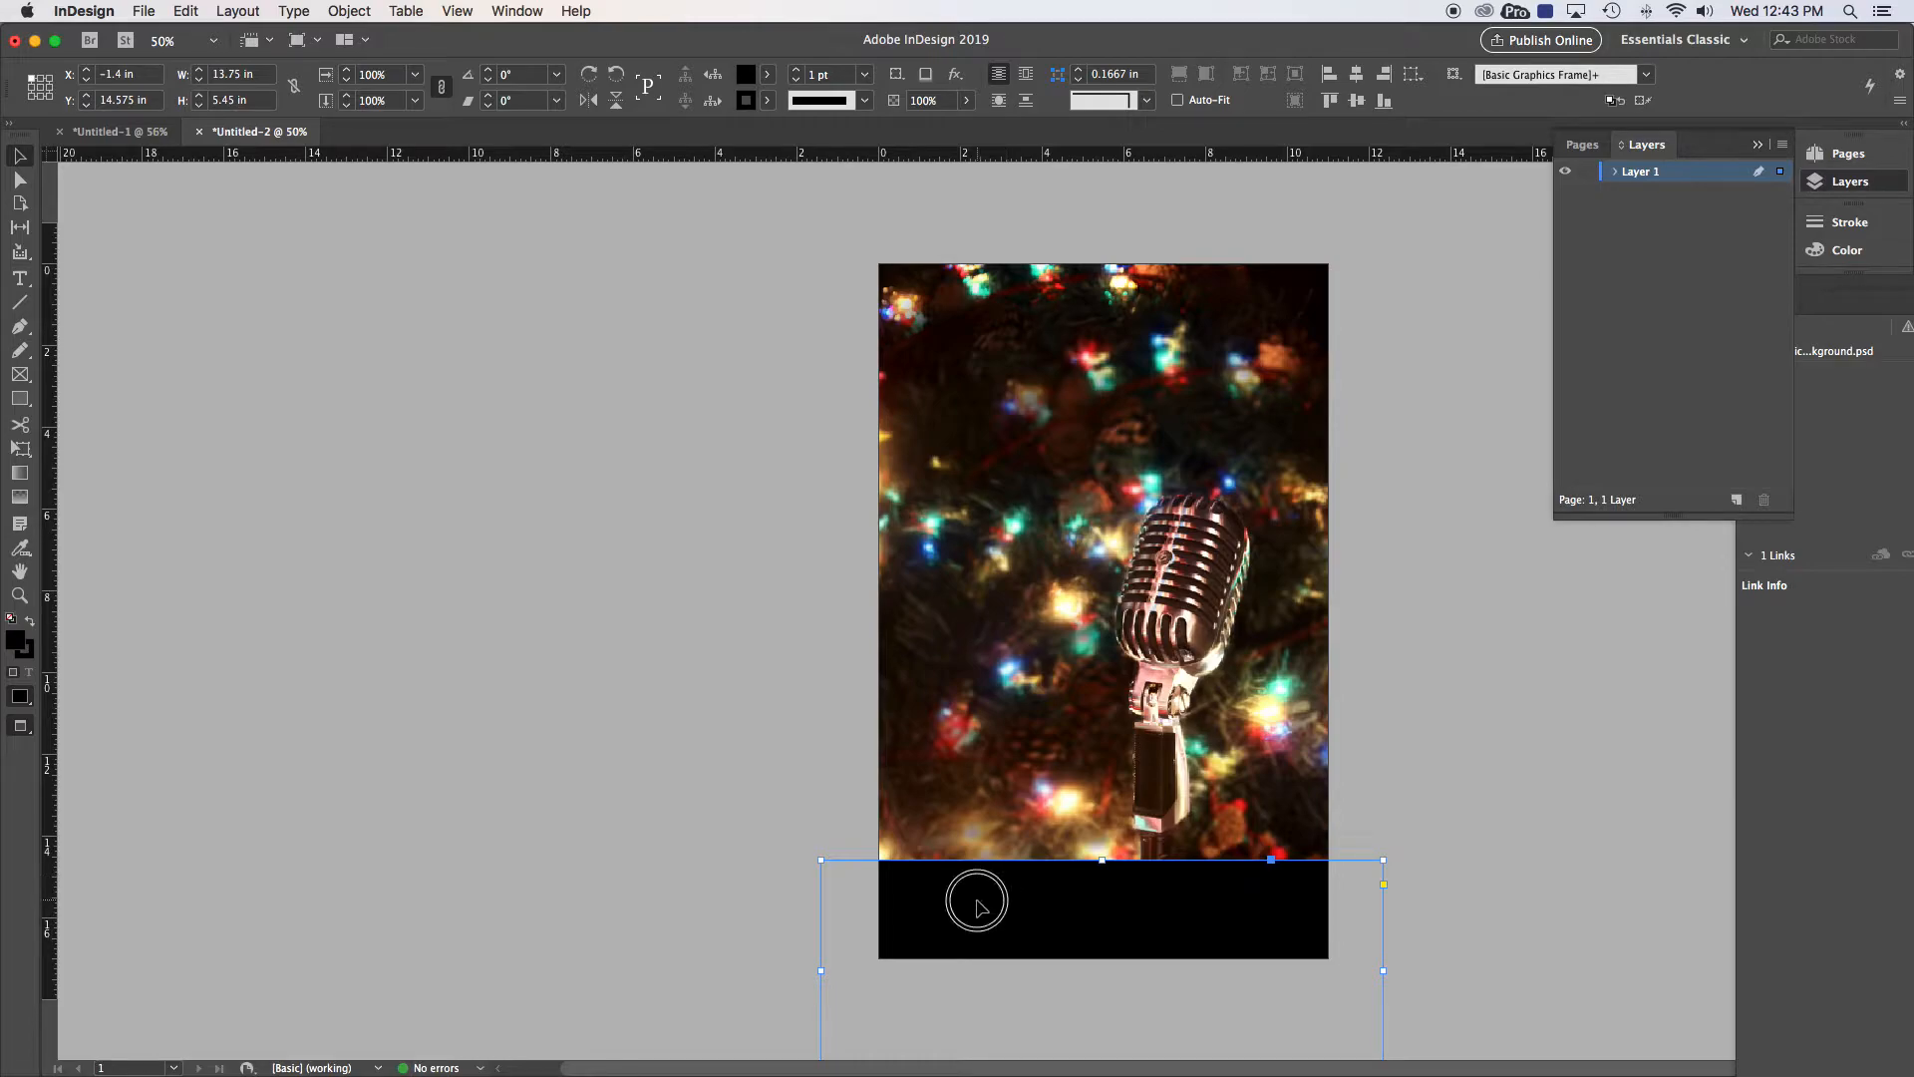
drag(974, 901, 1005, 875)
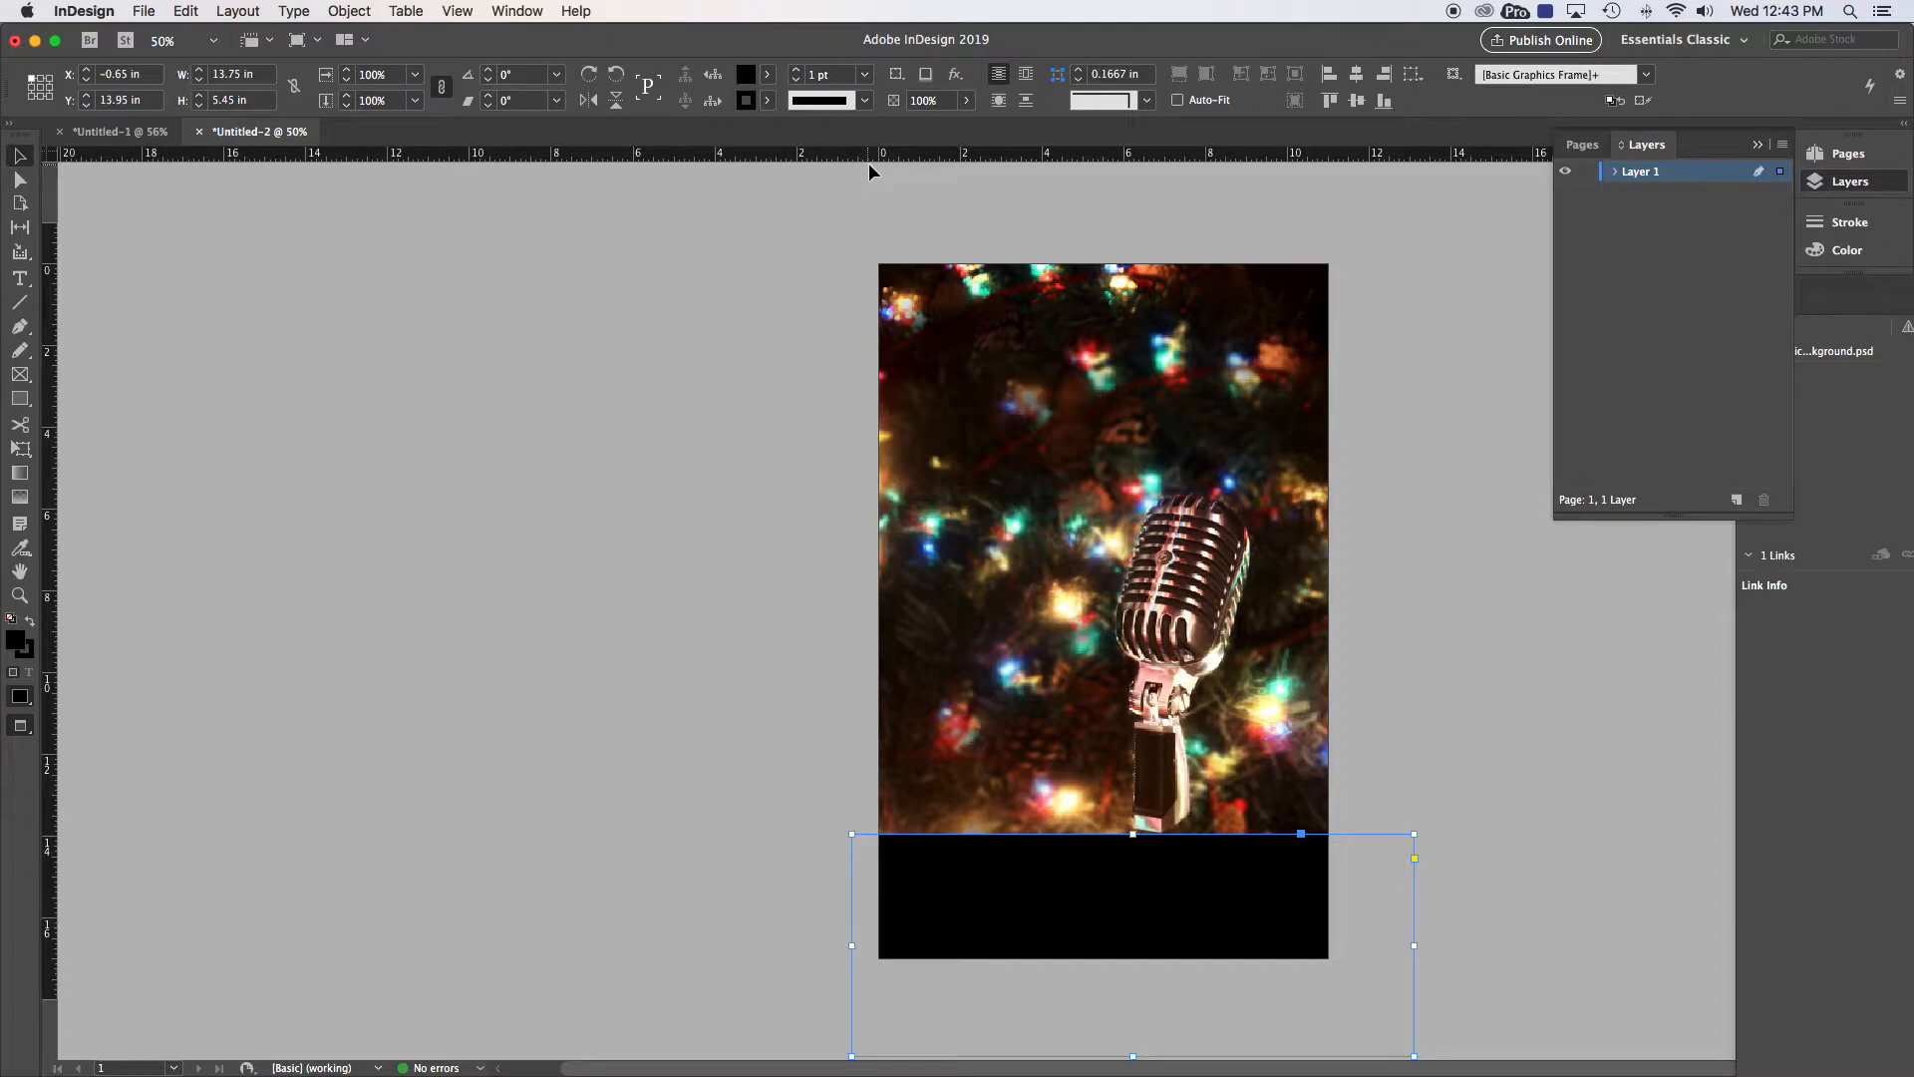
drag(949, 904, 967, 811)
drag(1433, 743, 1343, 854)
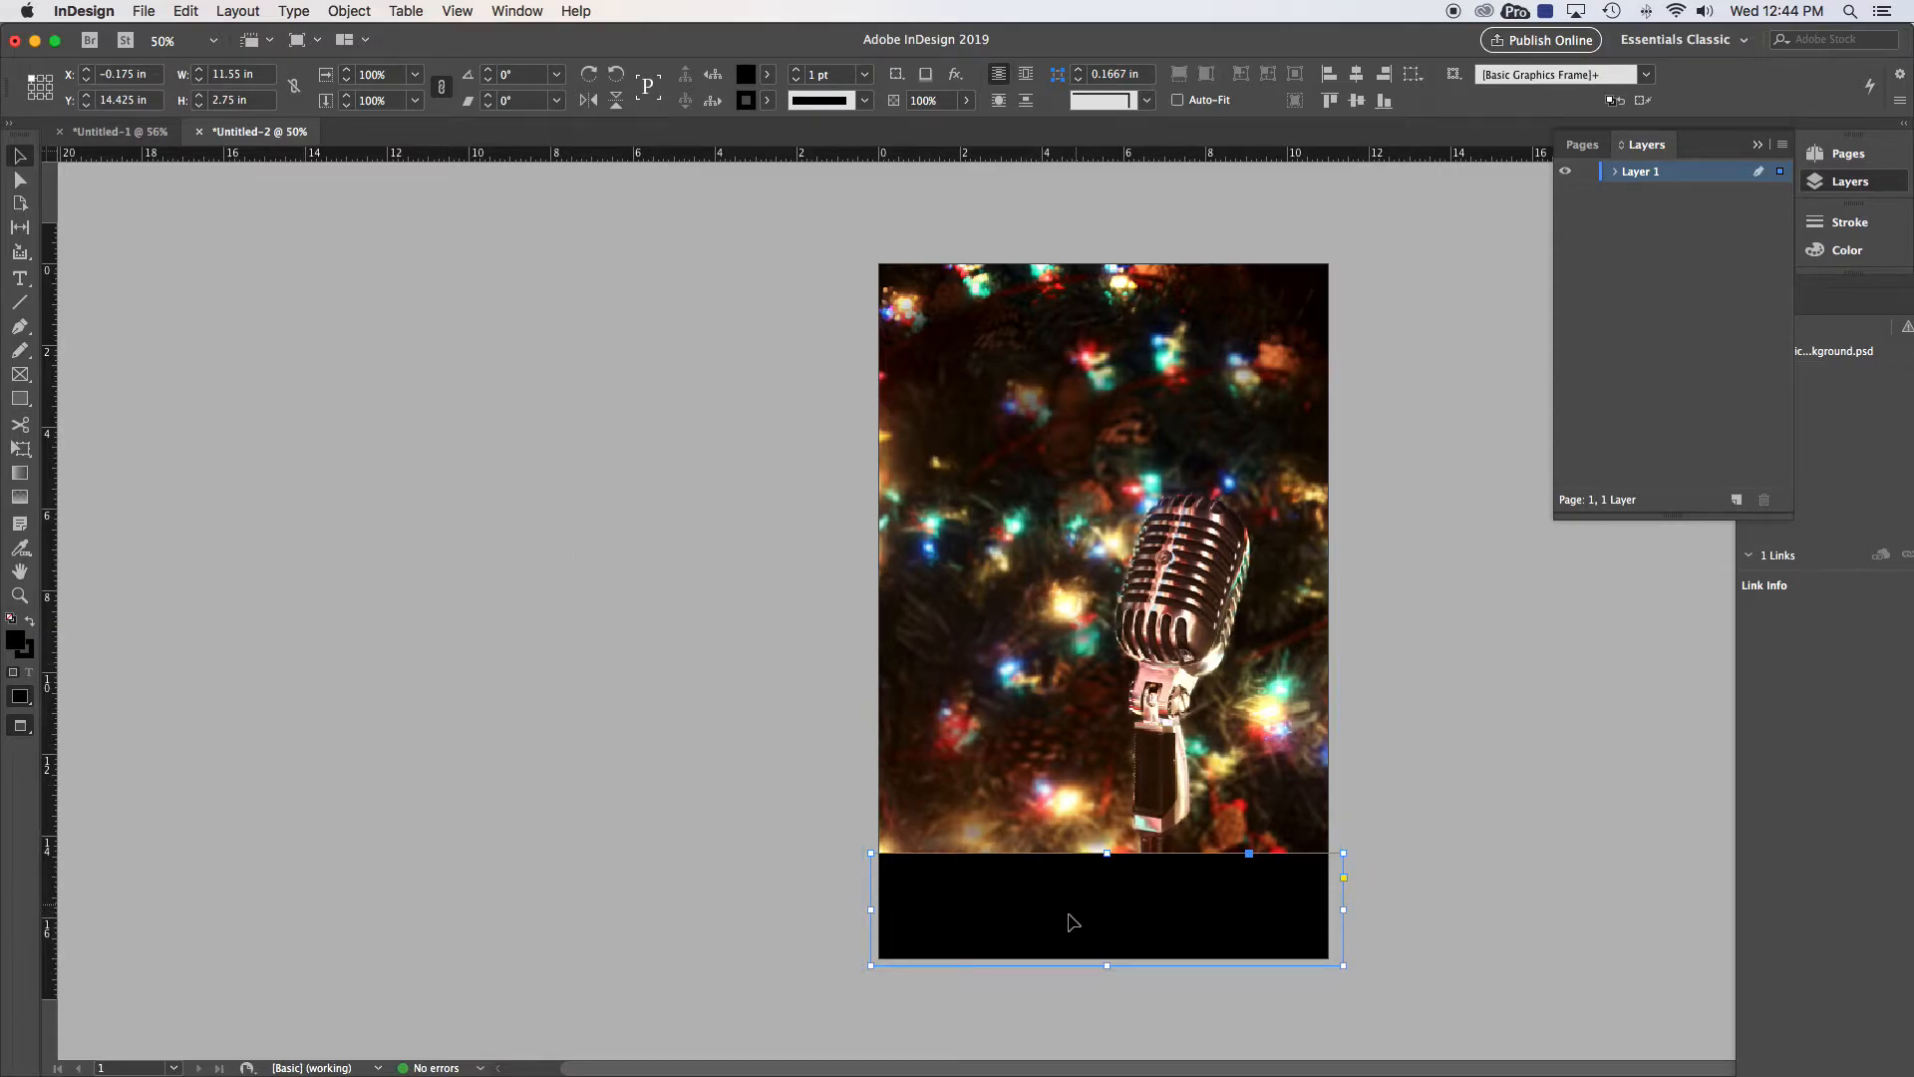
drag(1341, 909, 1494, 1035)
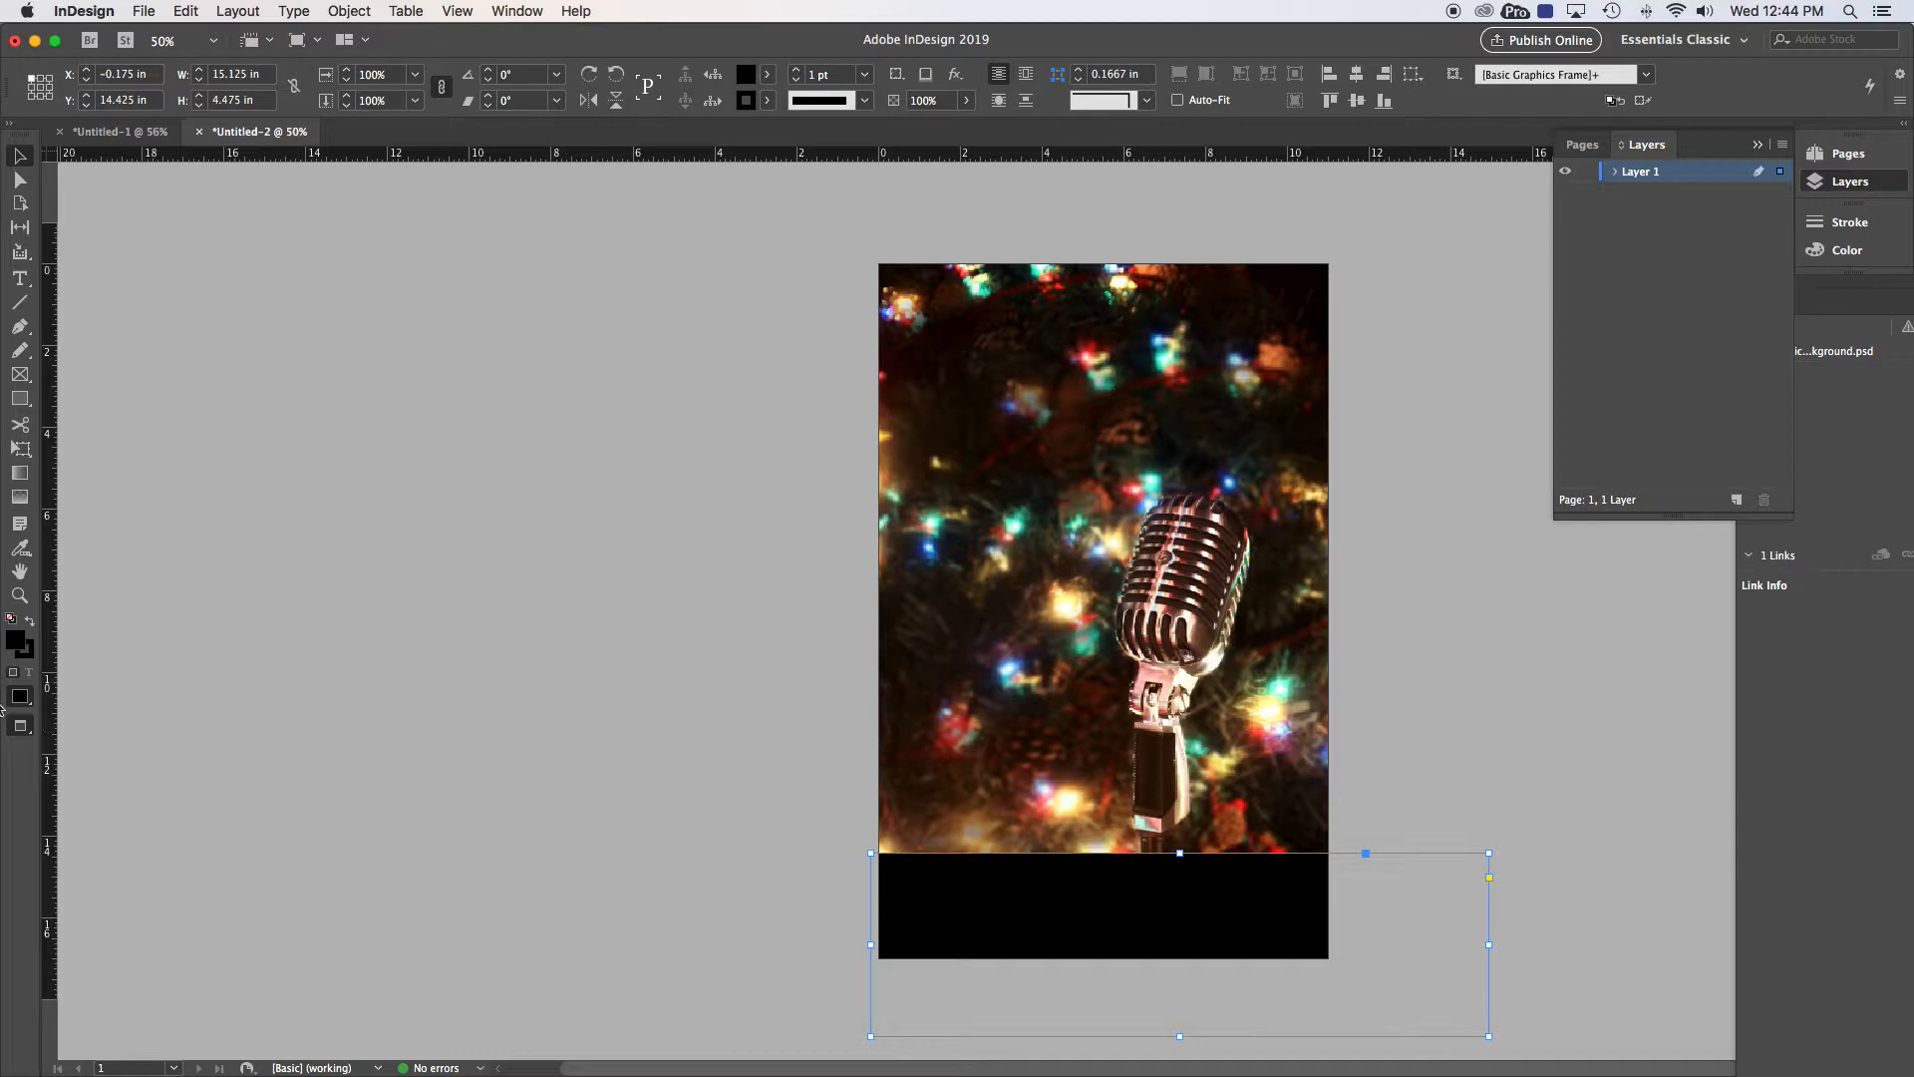
Try placing head.psd over the microphone at about X 3.025 in, Y 2.6 in, and undo the placement
key(super+z)
click(858, 837)
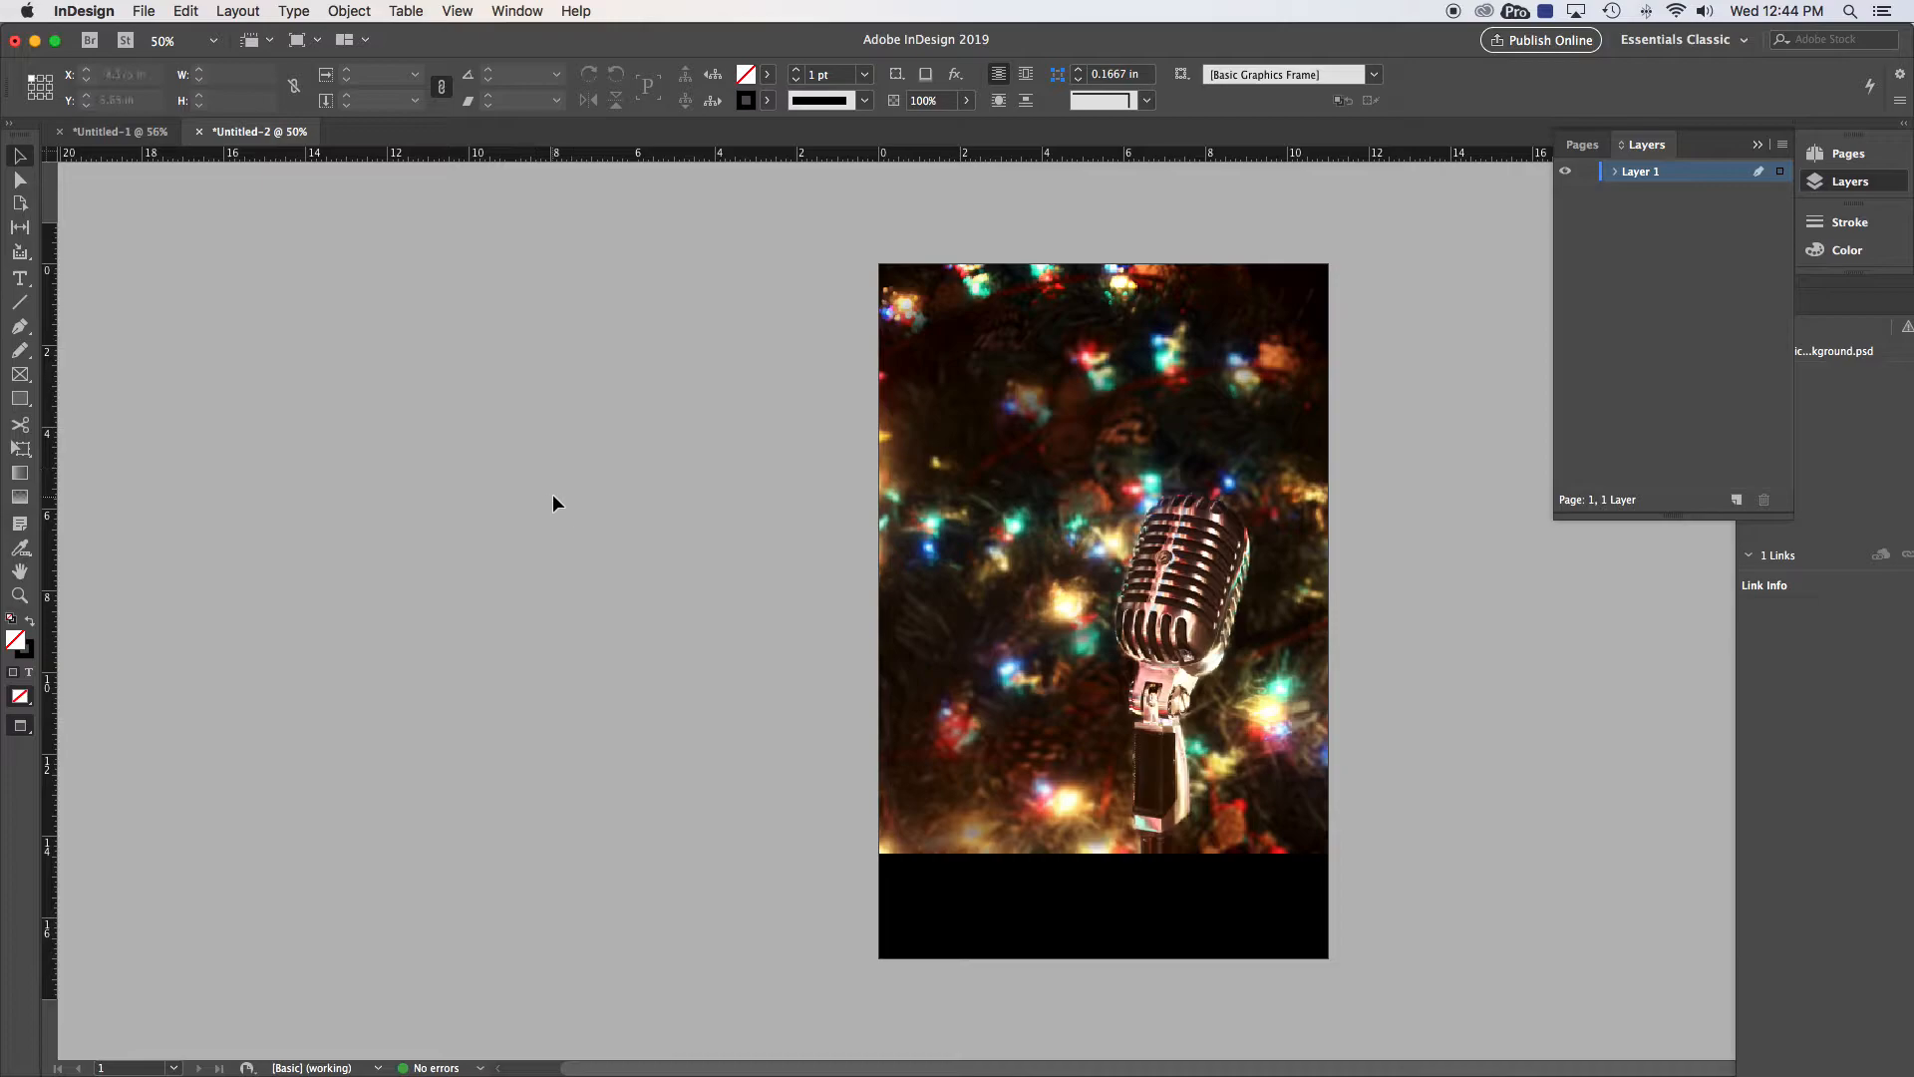
click(140, 13)
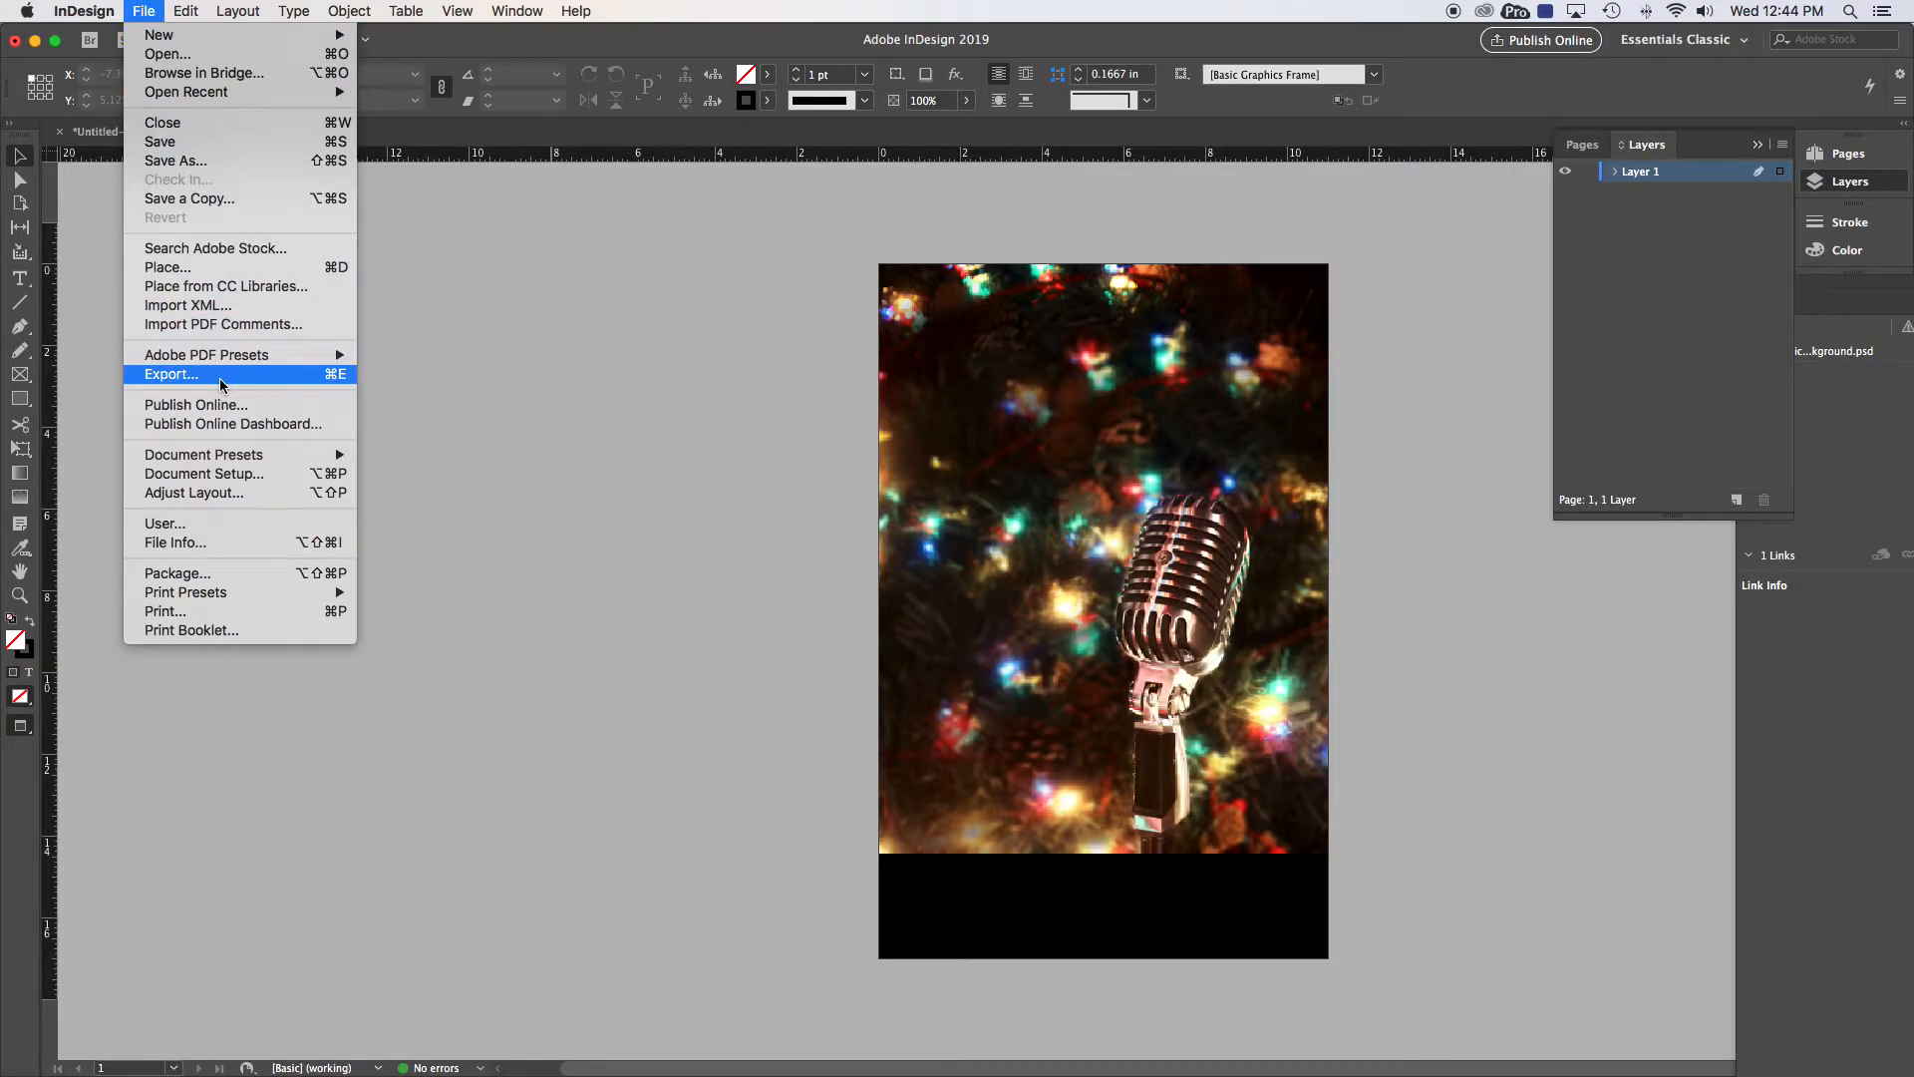
click(168, 267)
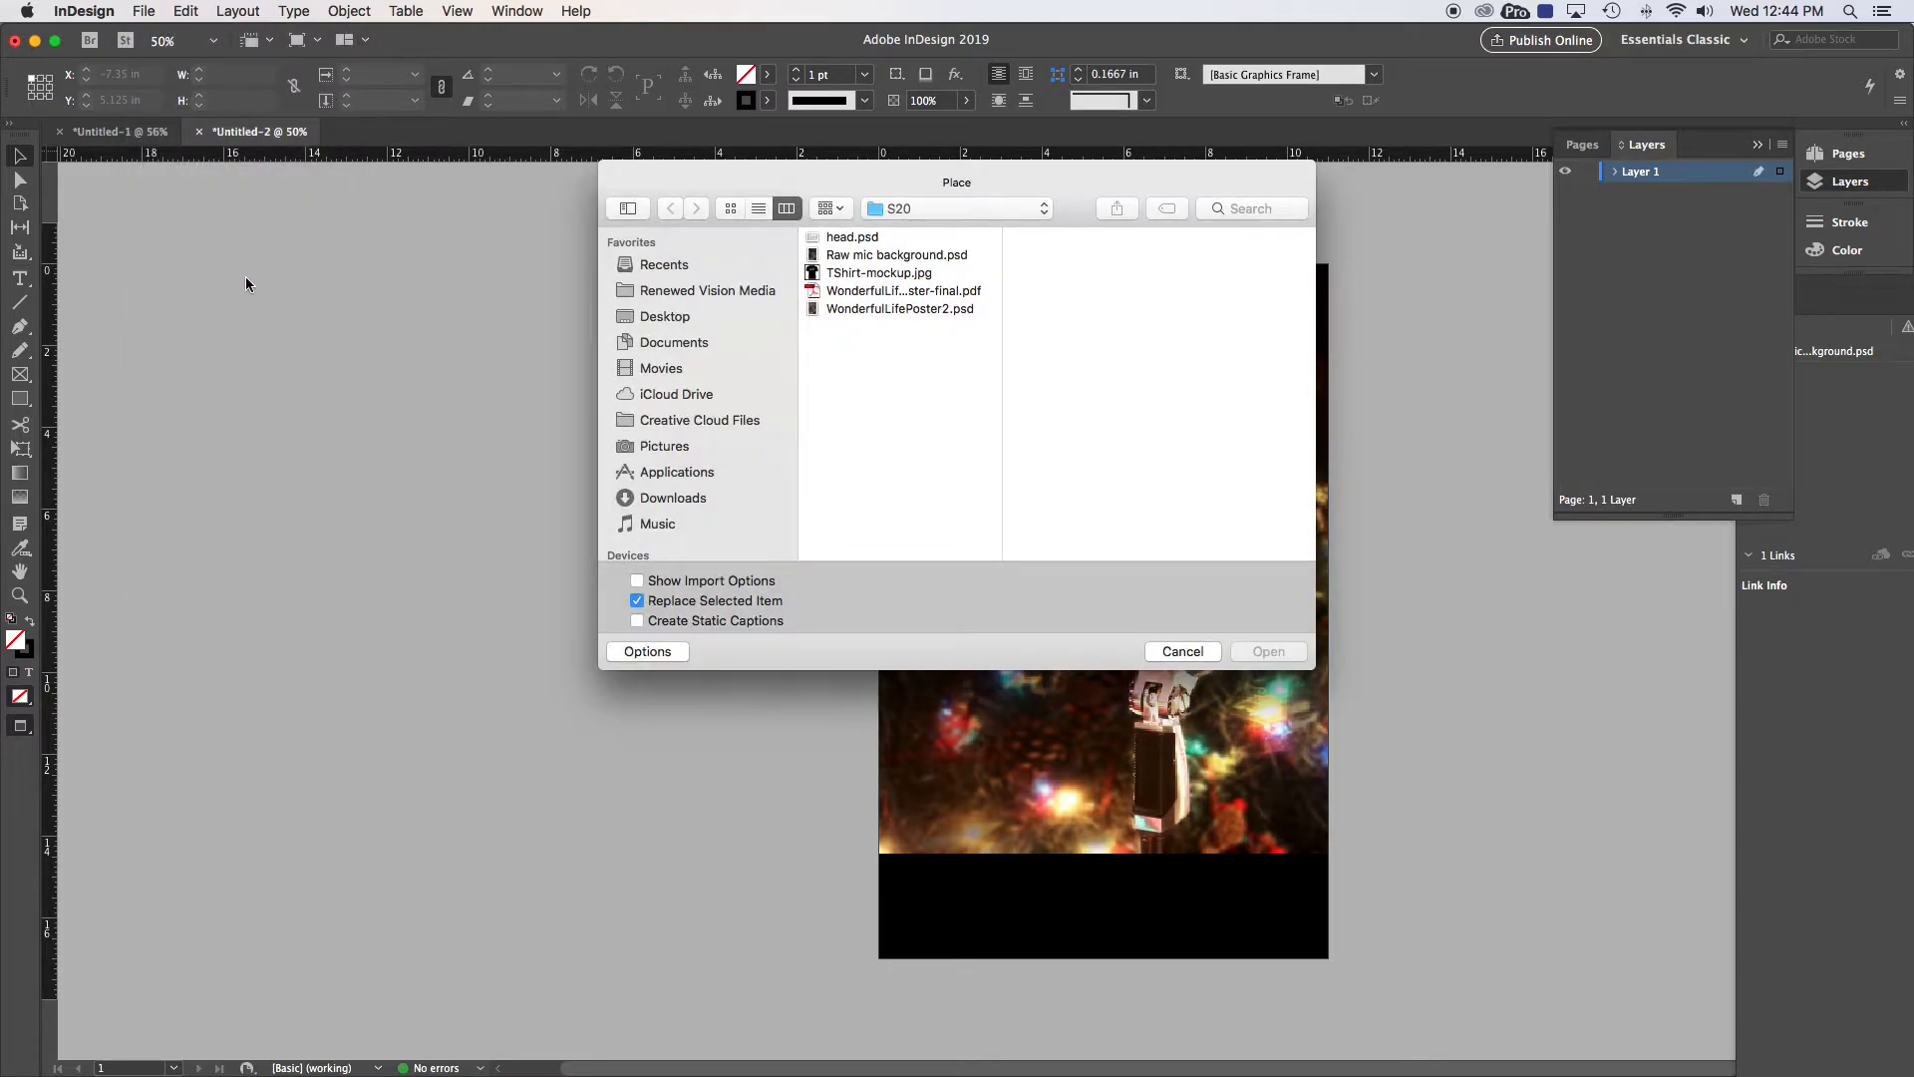
click(853, 238)
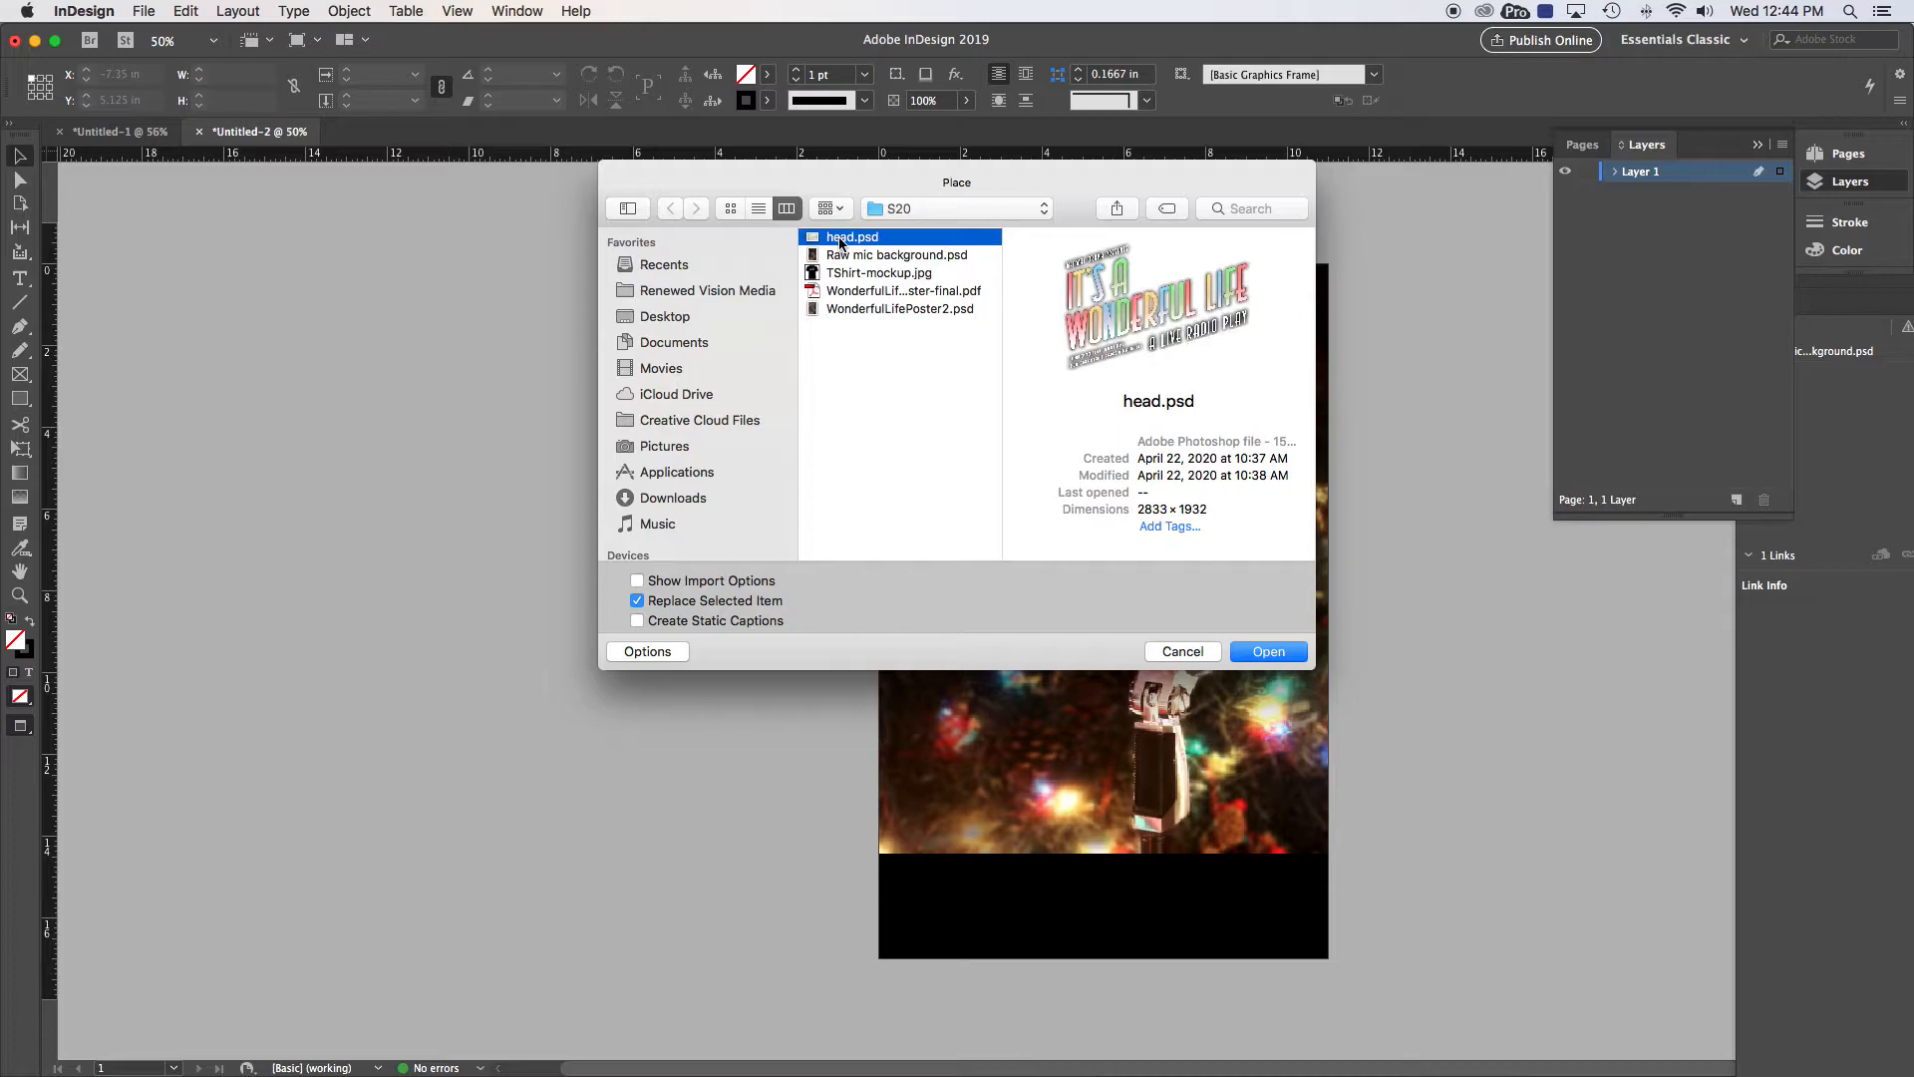
click(1255, 653)
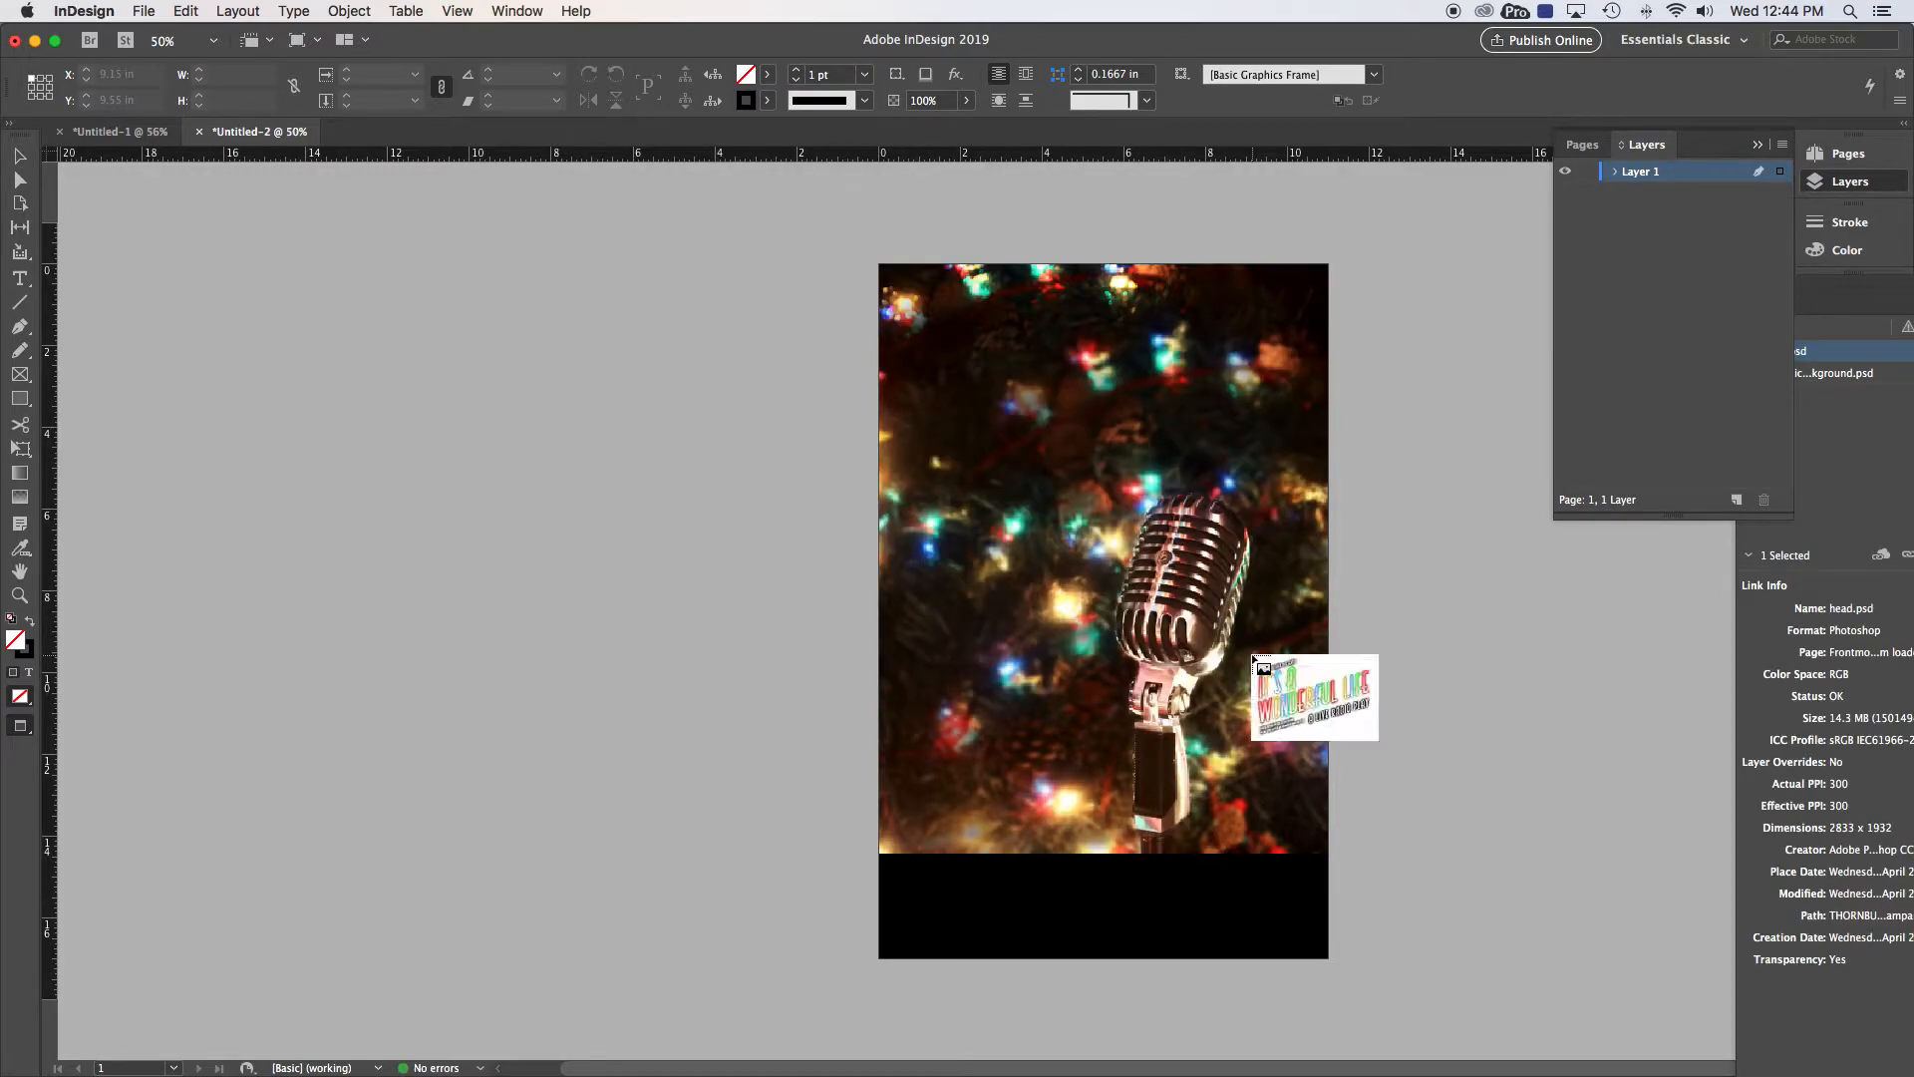
drag(1127, 460, 1003, 370)
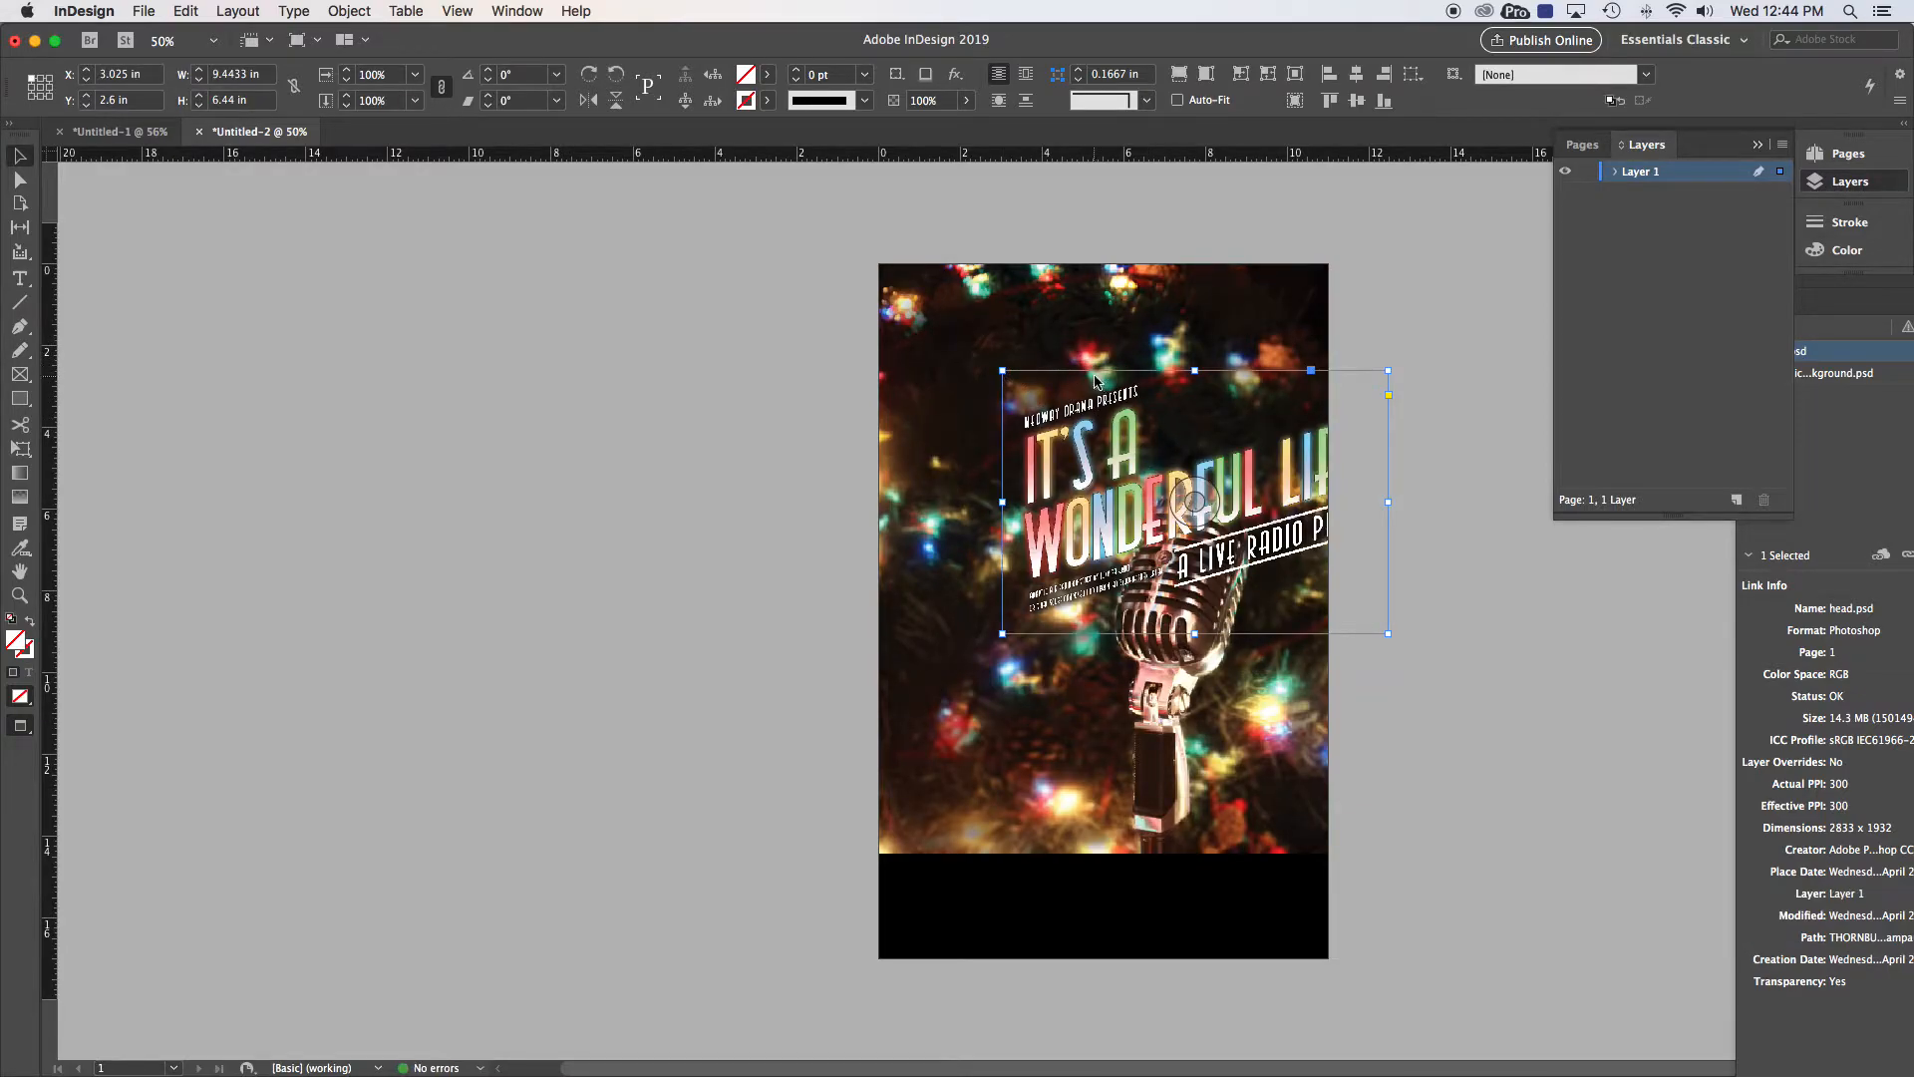
key(super+z)
Try placing head.psd again in the upper part of the page and undo it
click(143, 10)
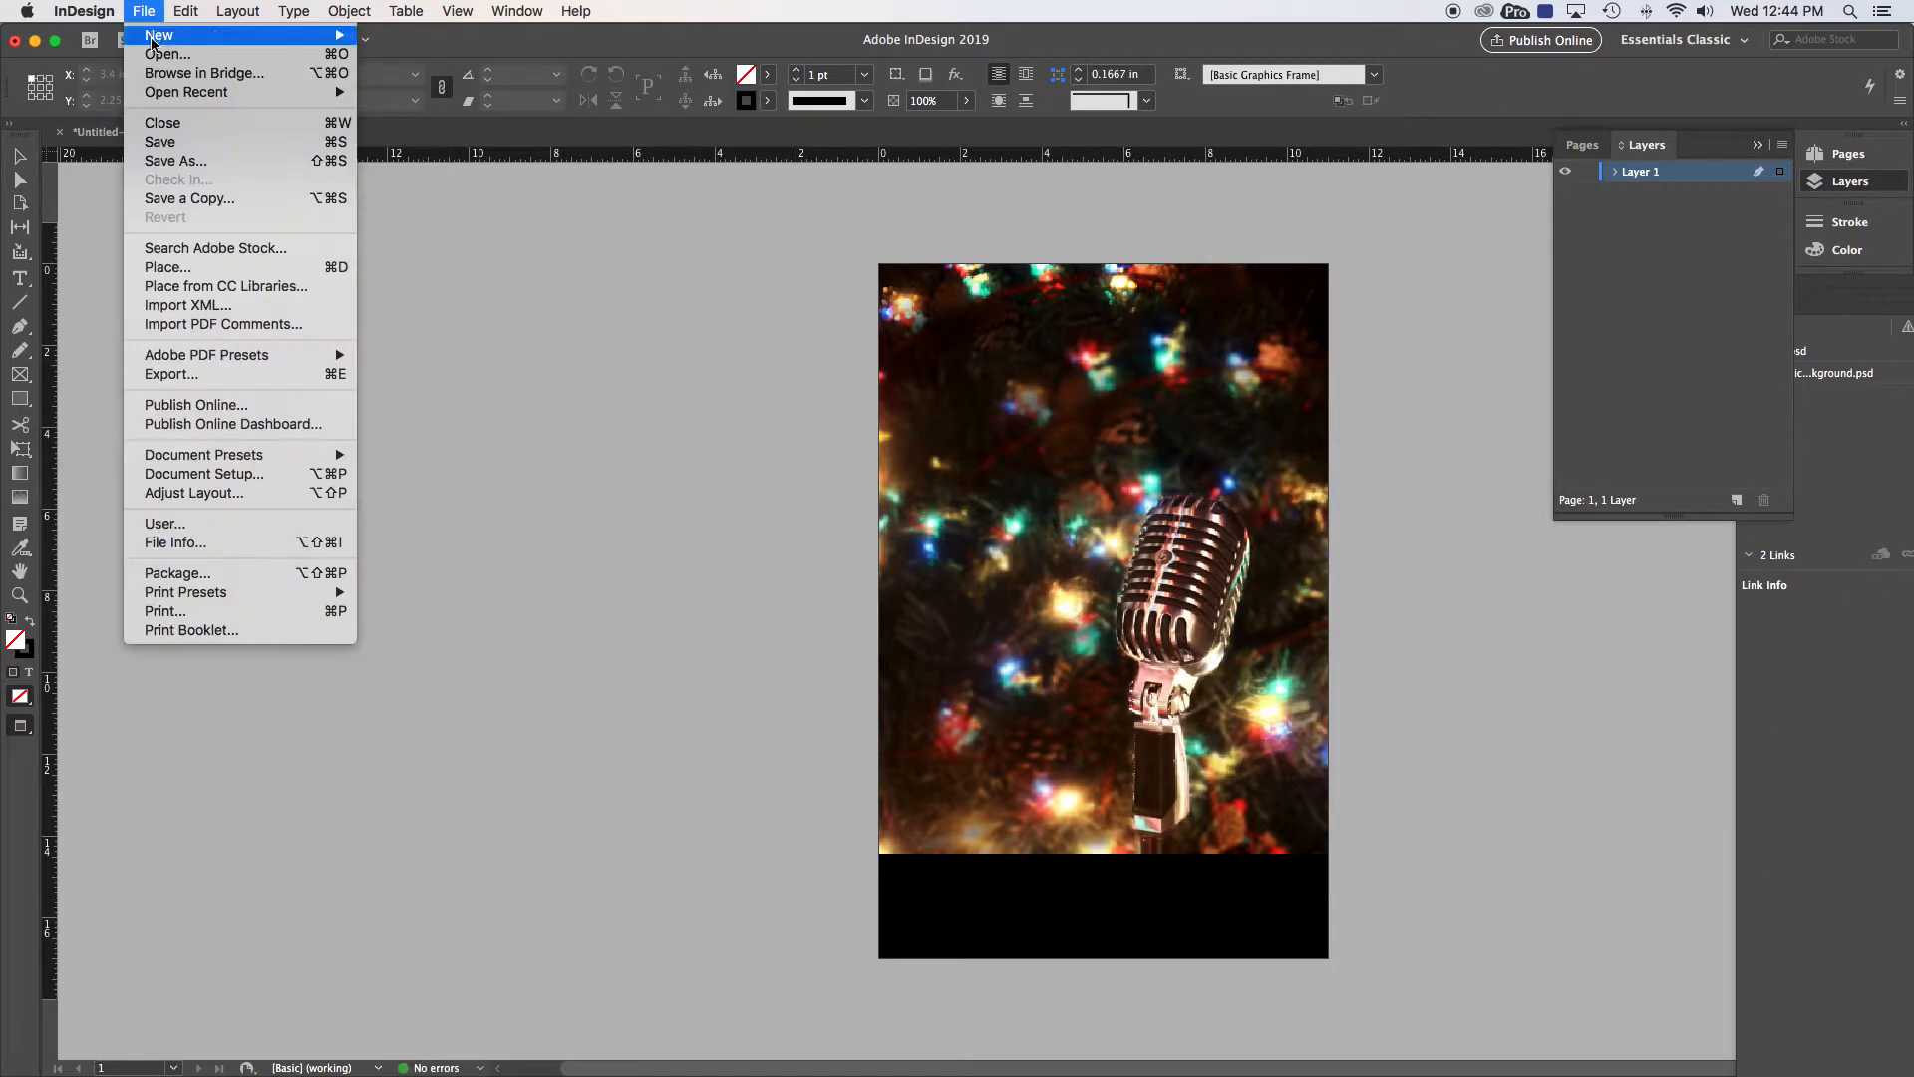
click(165, 266)
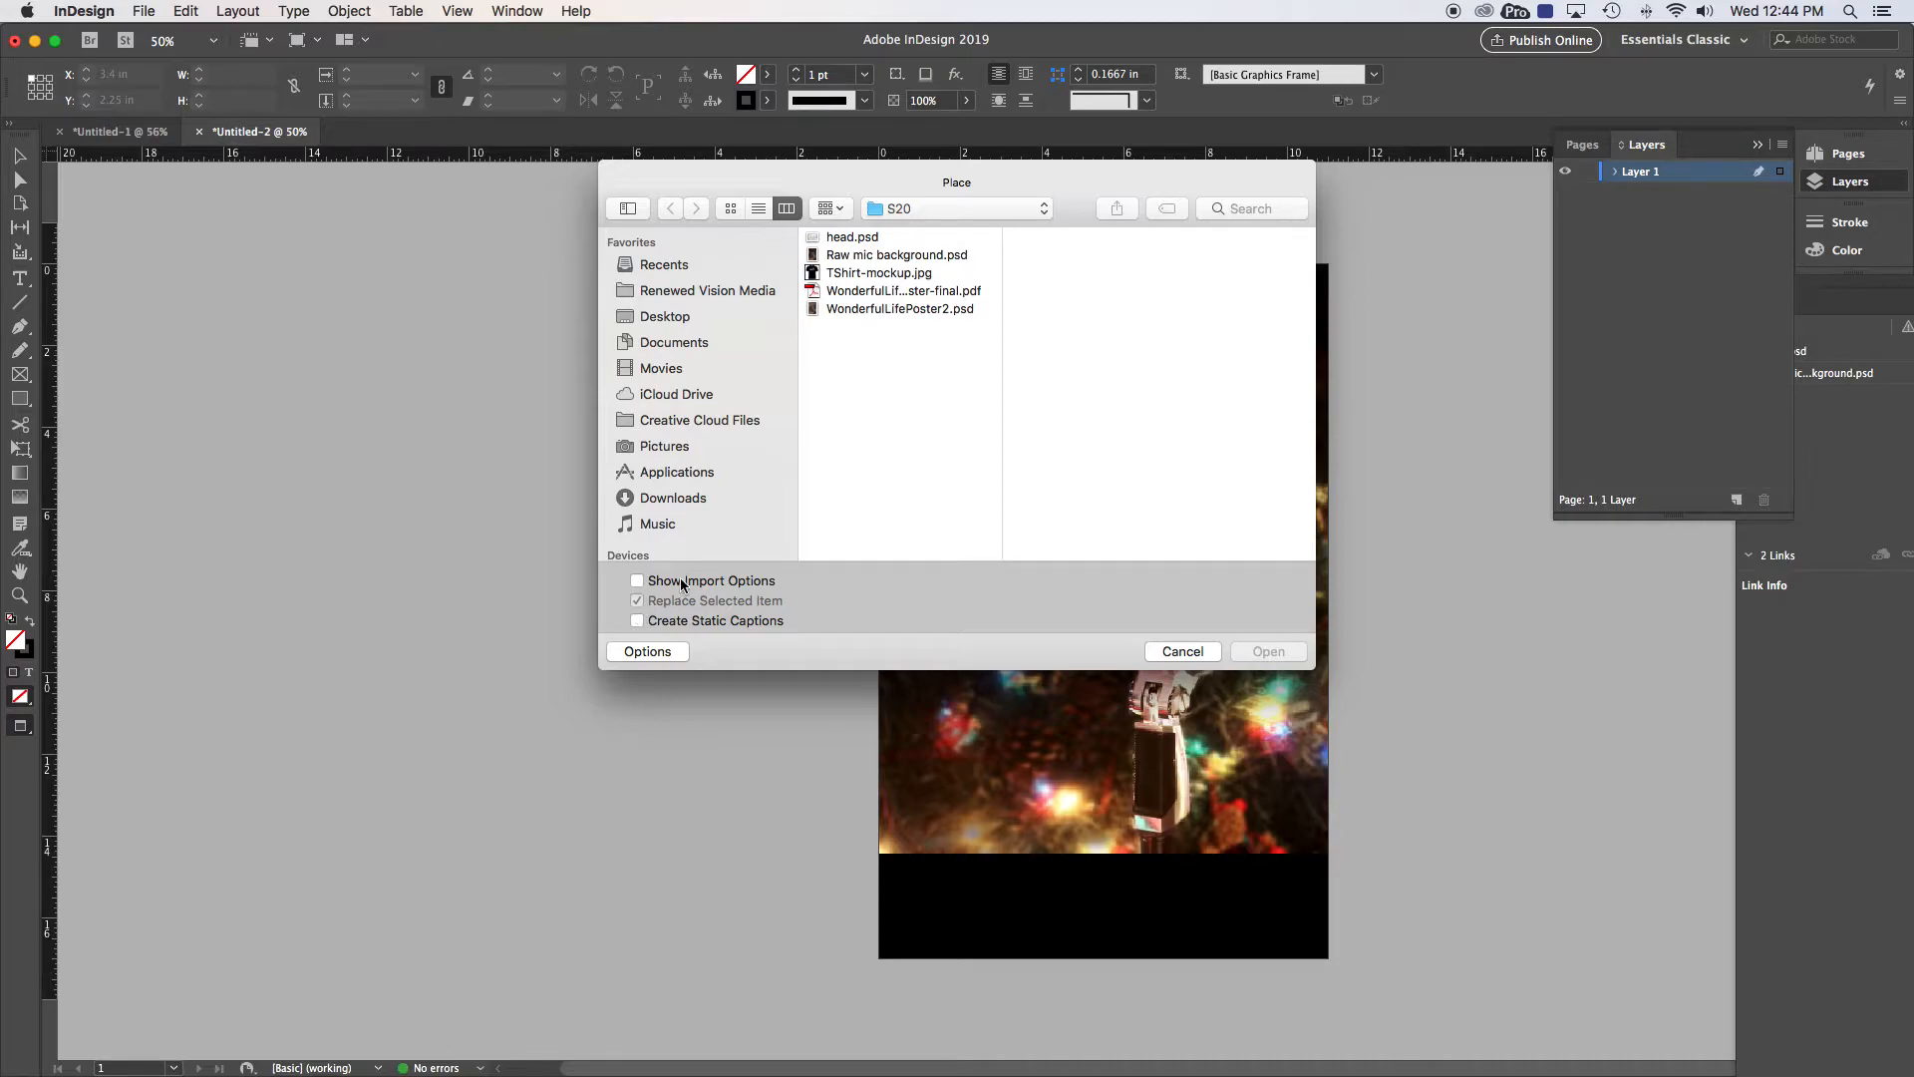
click(849, 239)
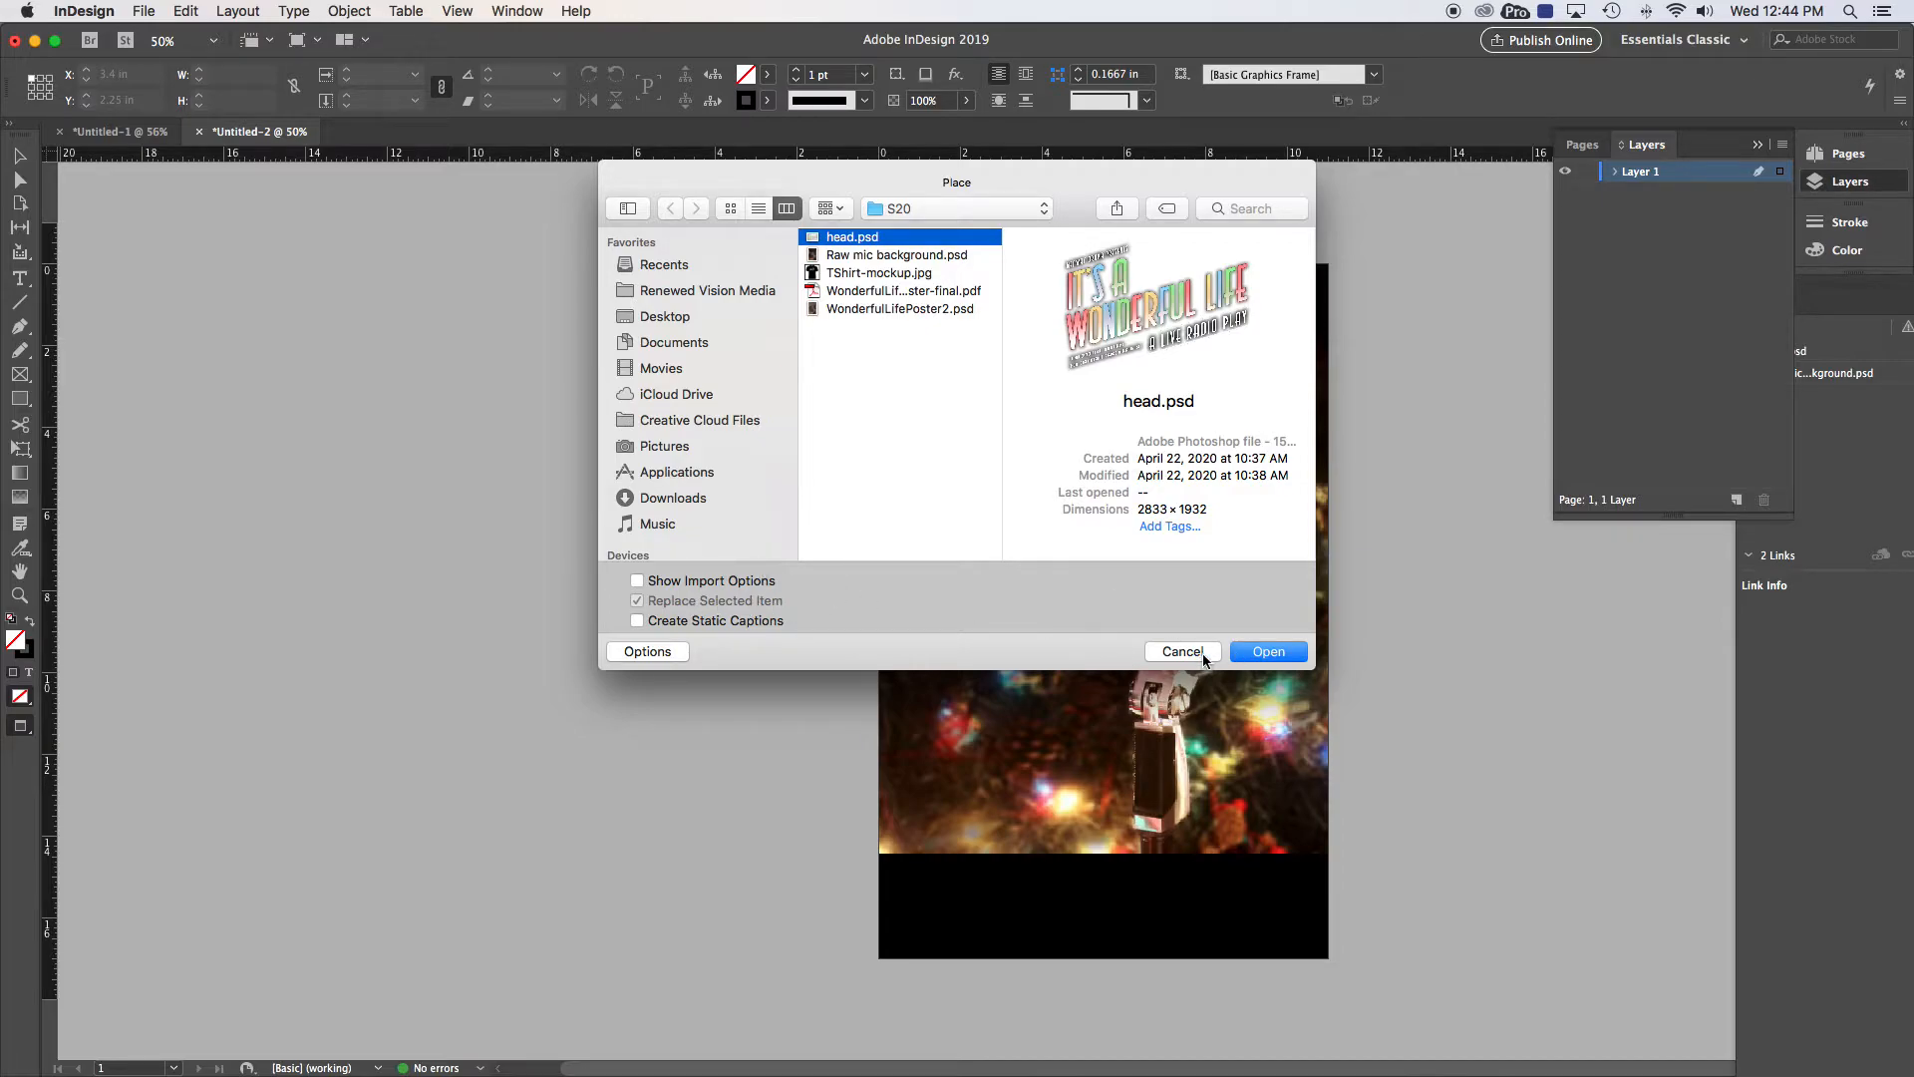
click(1247, 653)
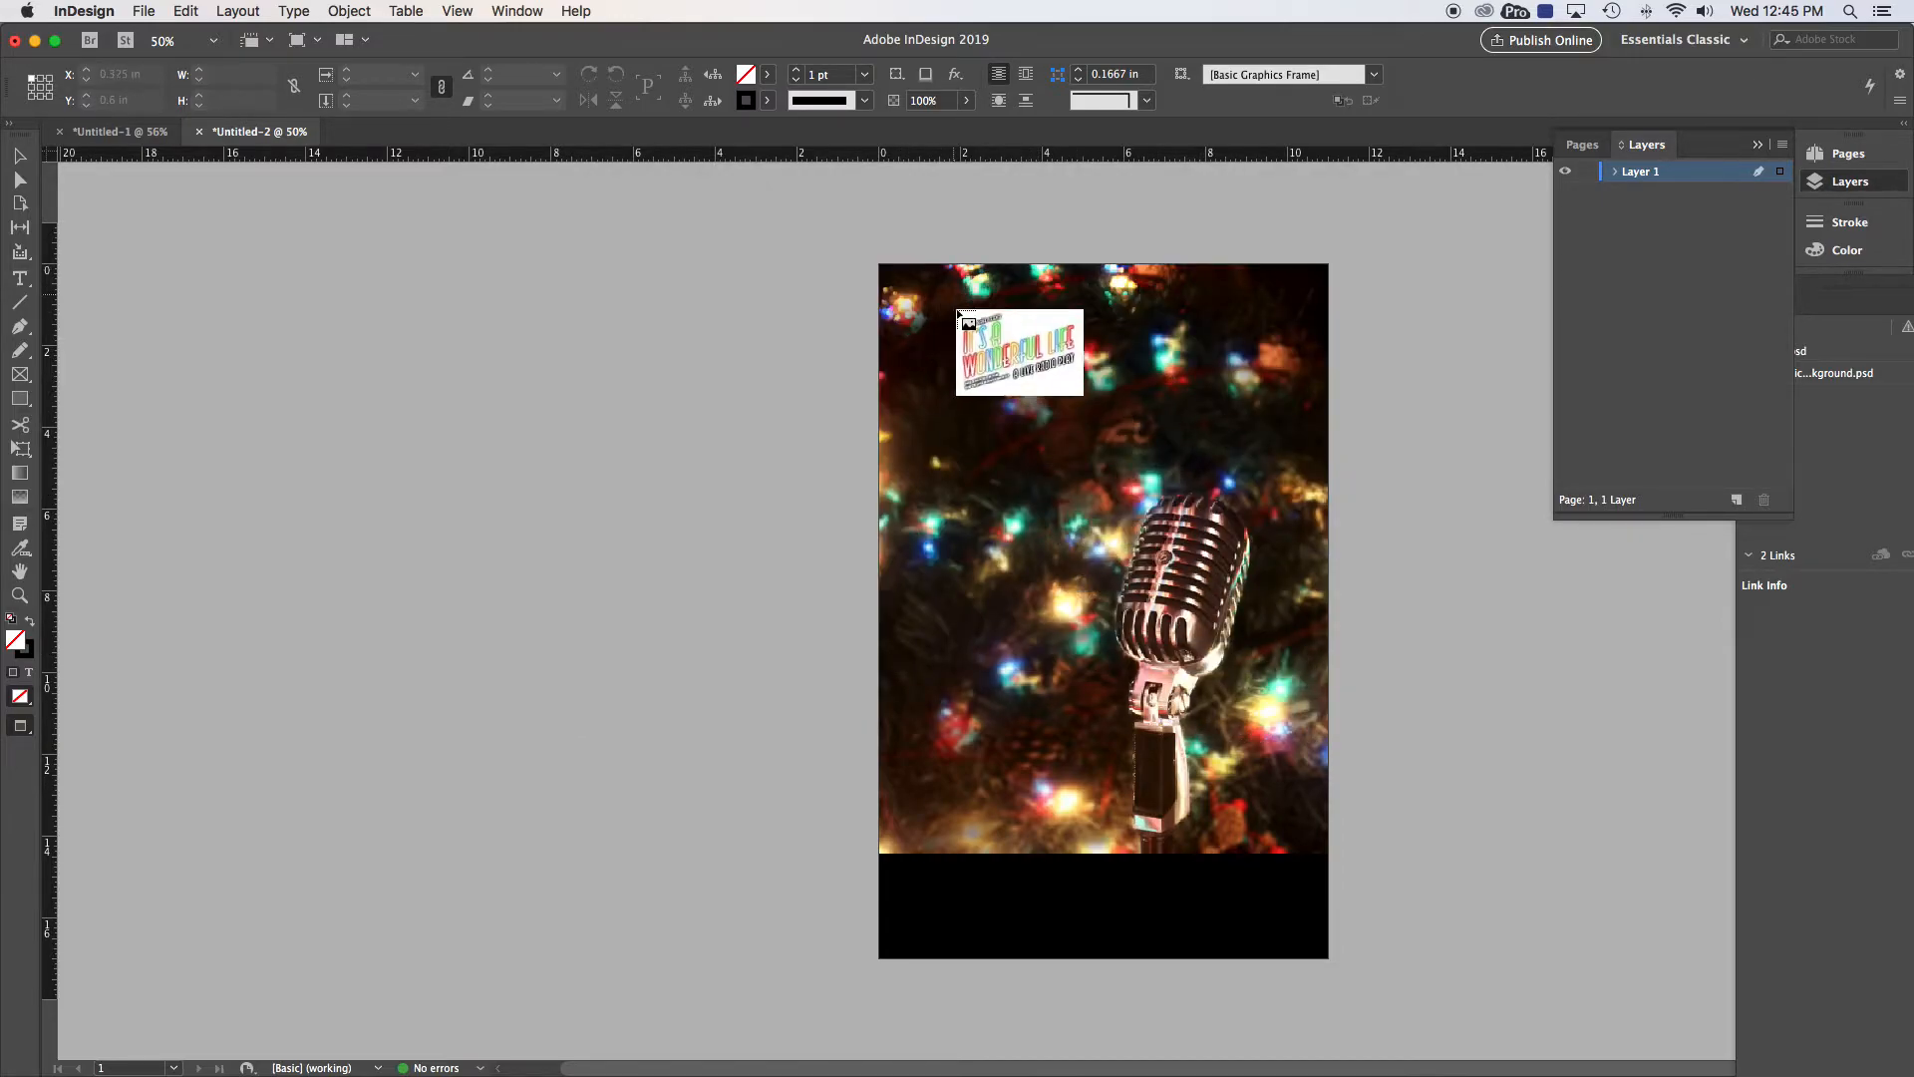
click(1058, 389)
key(super+z)
Try placing head.psd with the microphone background selected and Replace Selected Item on, and undo the replacement
click(925, 330)
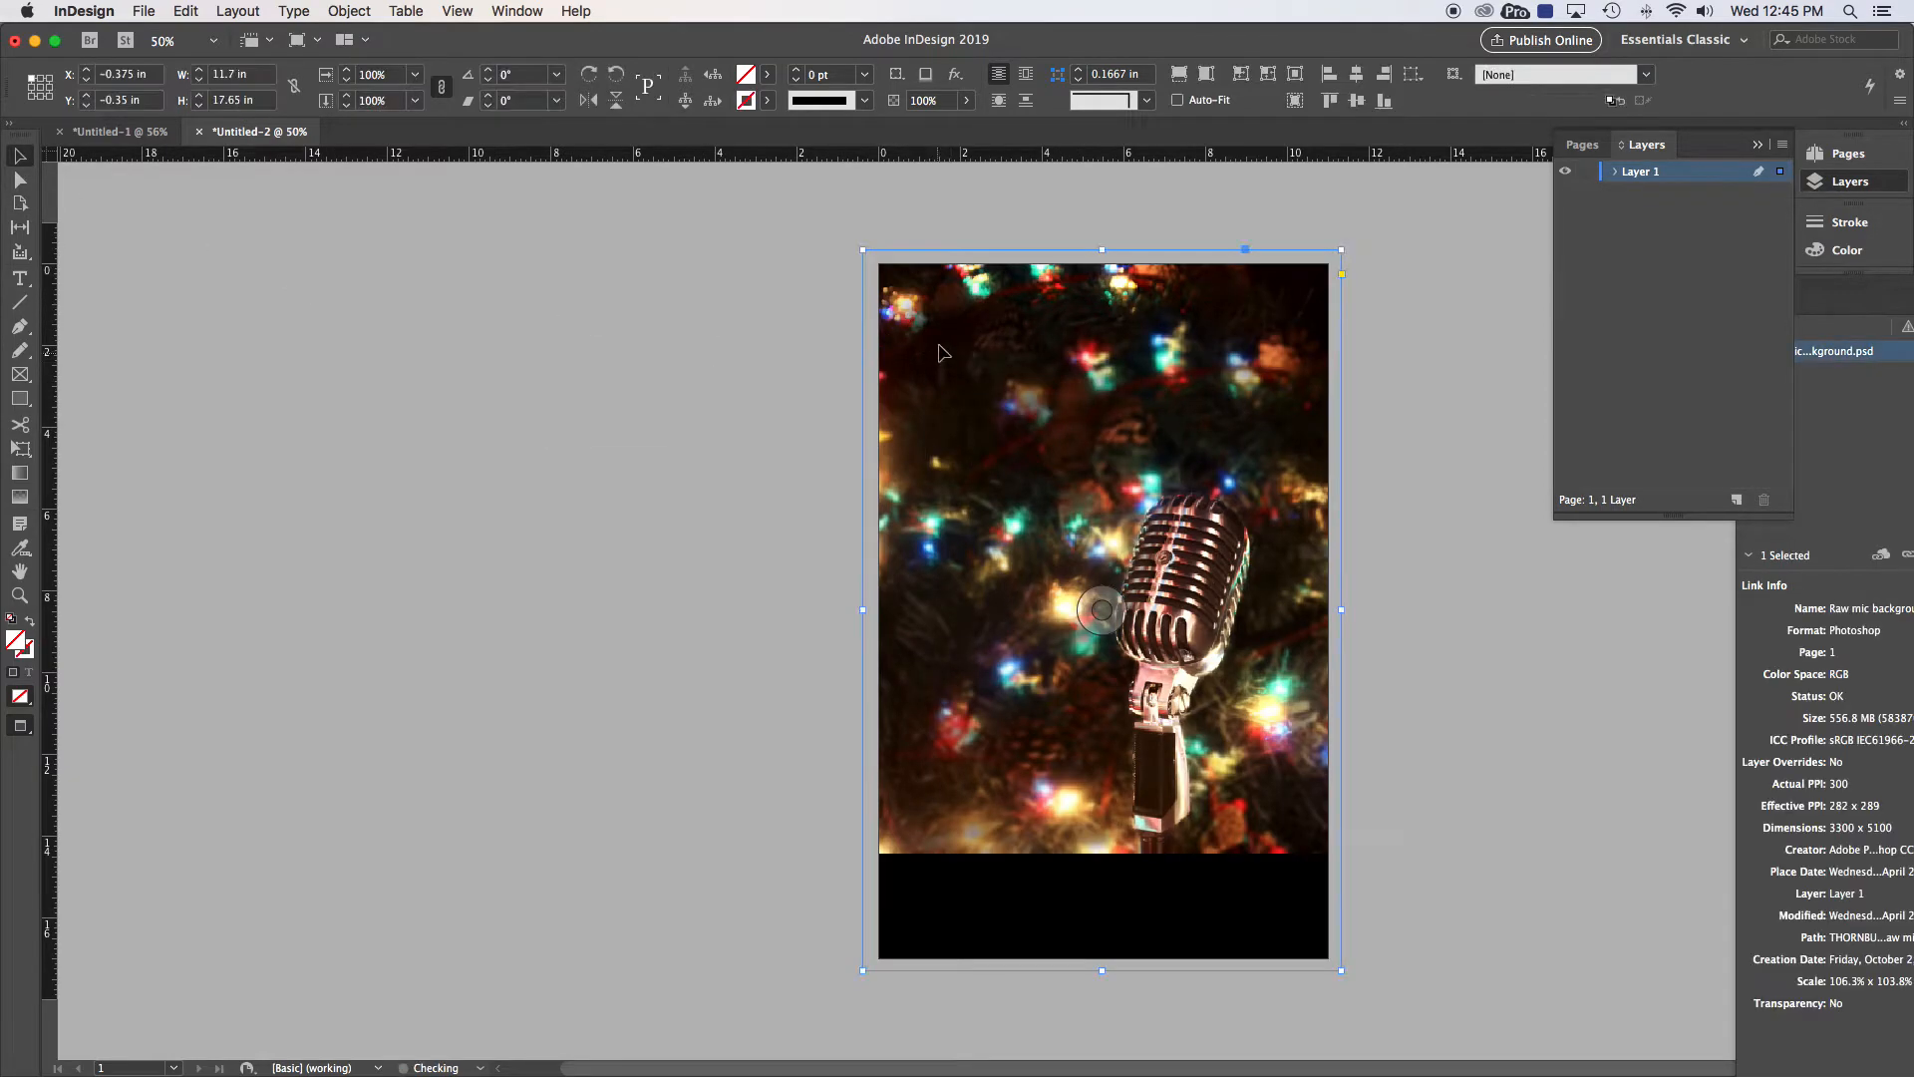
click(154, 12)
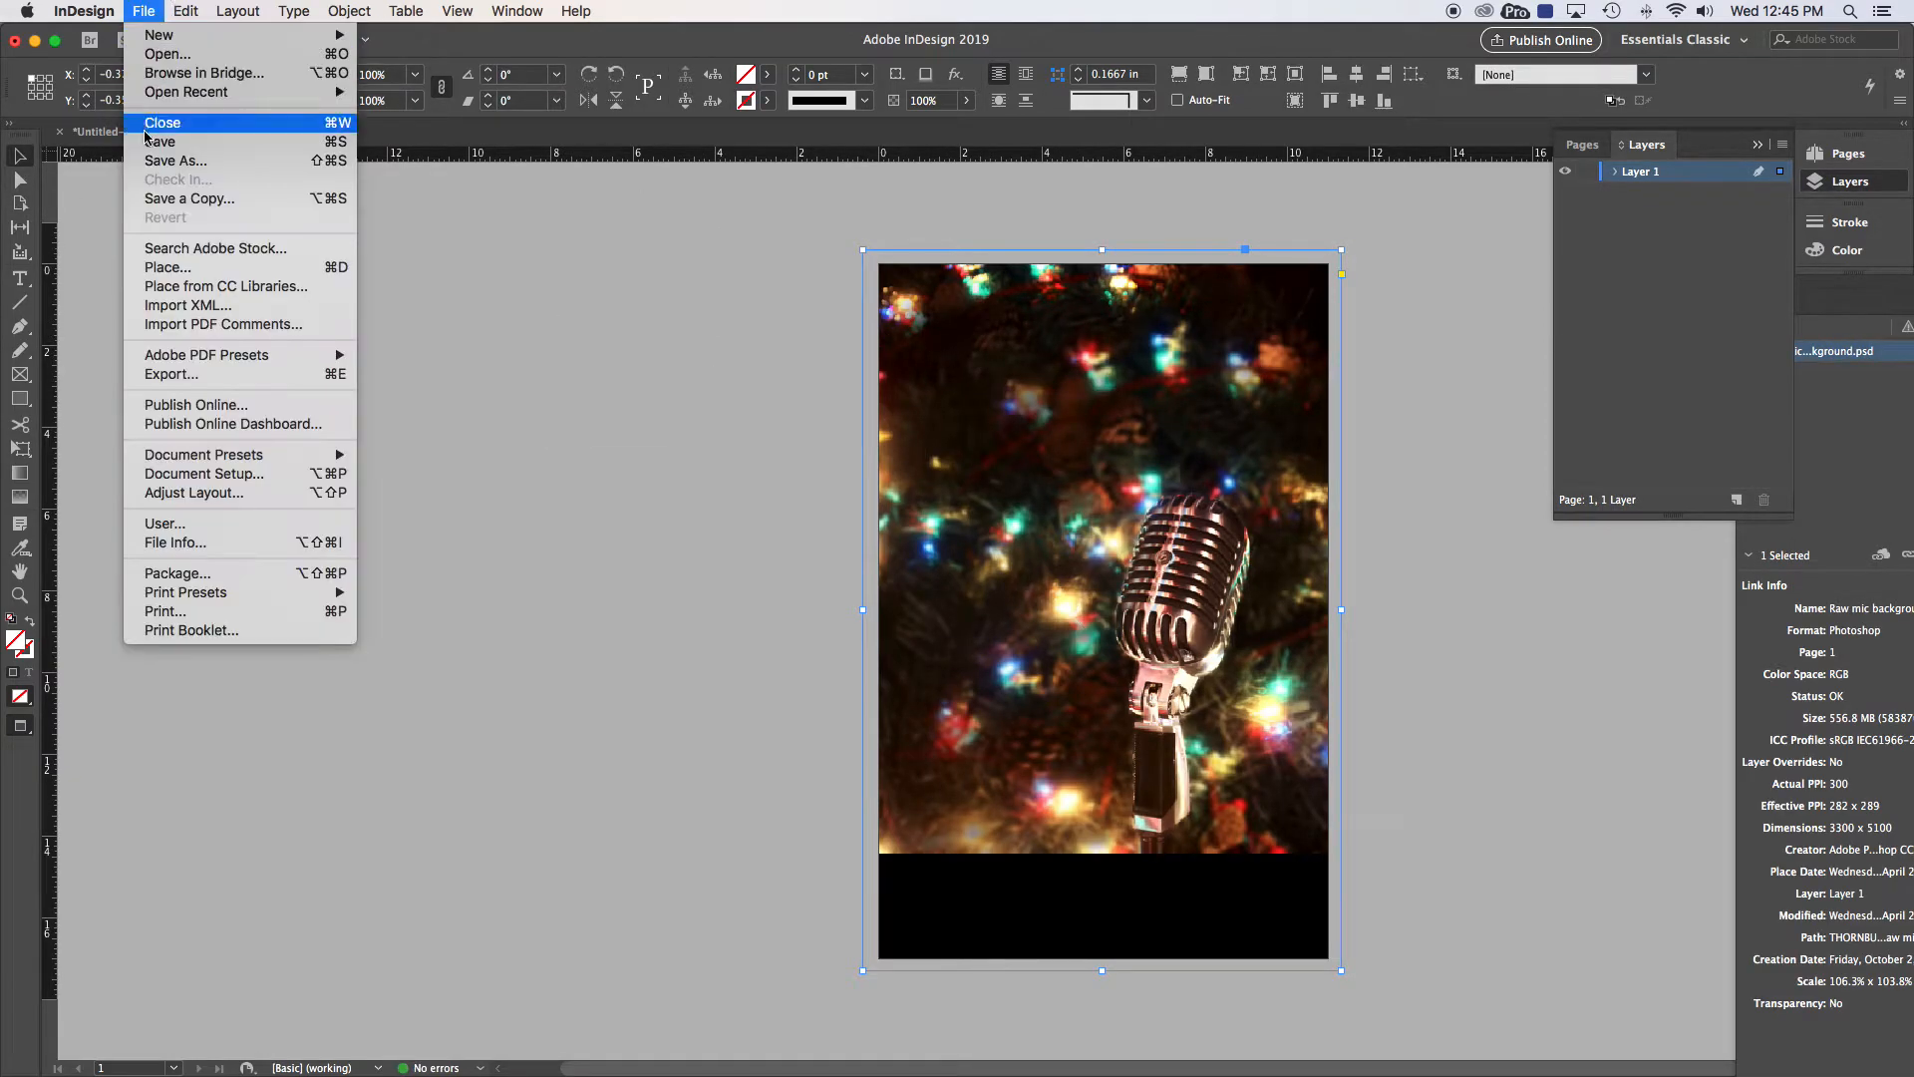
click(156, 261)
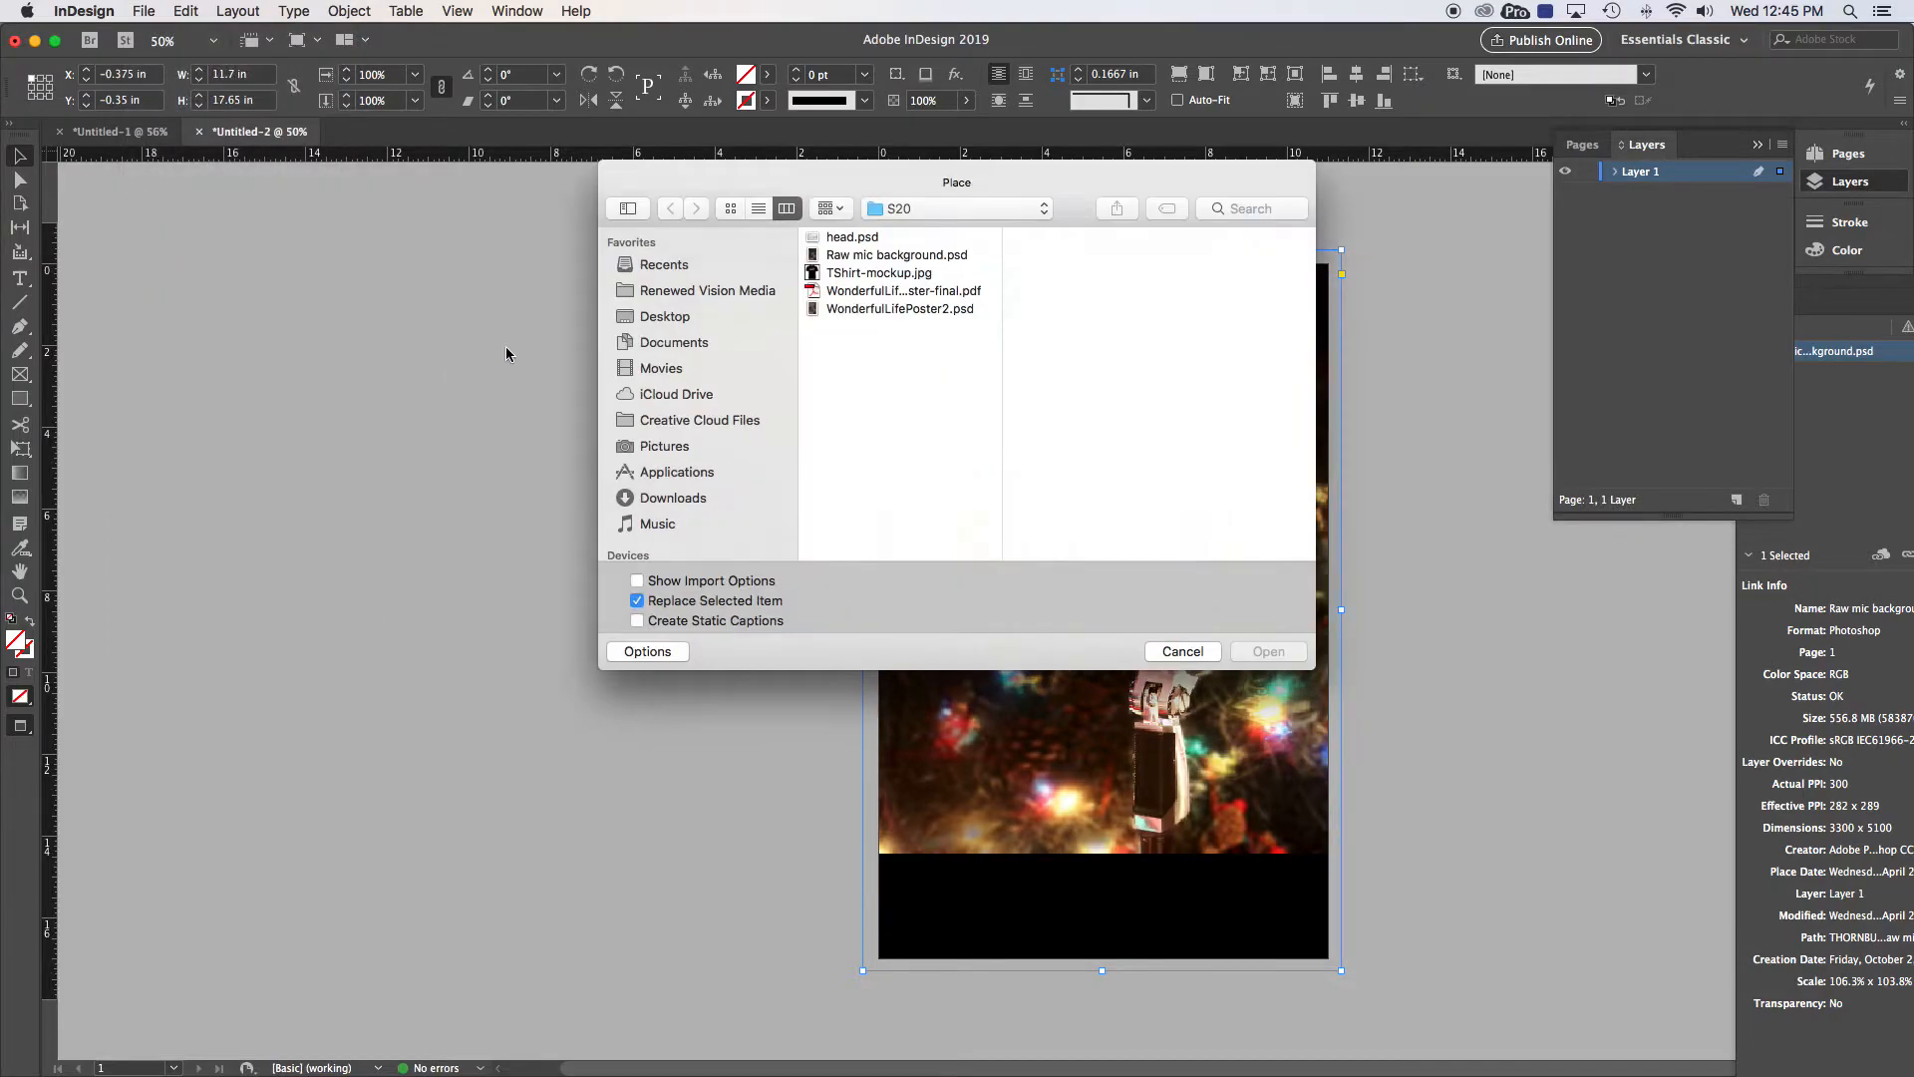
click(853, 237)
click(1260, 653)
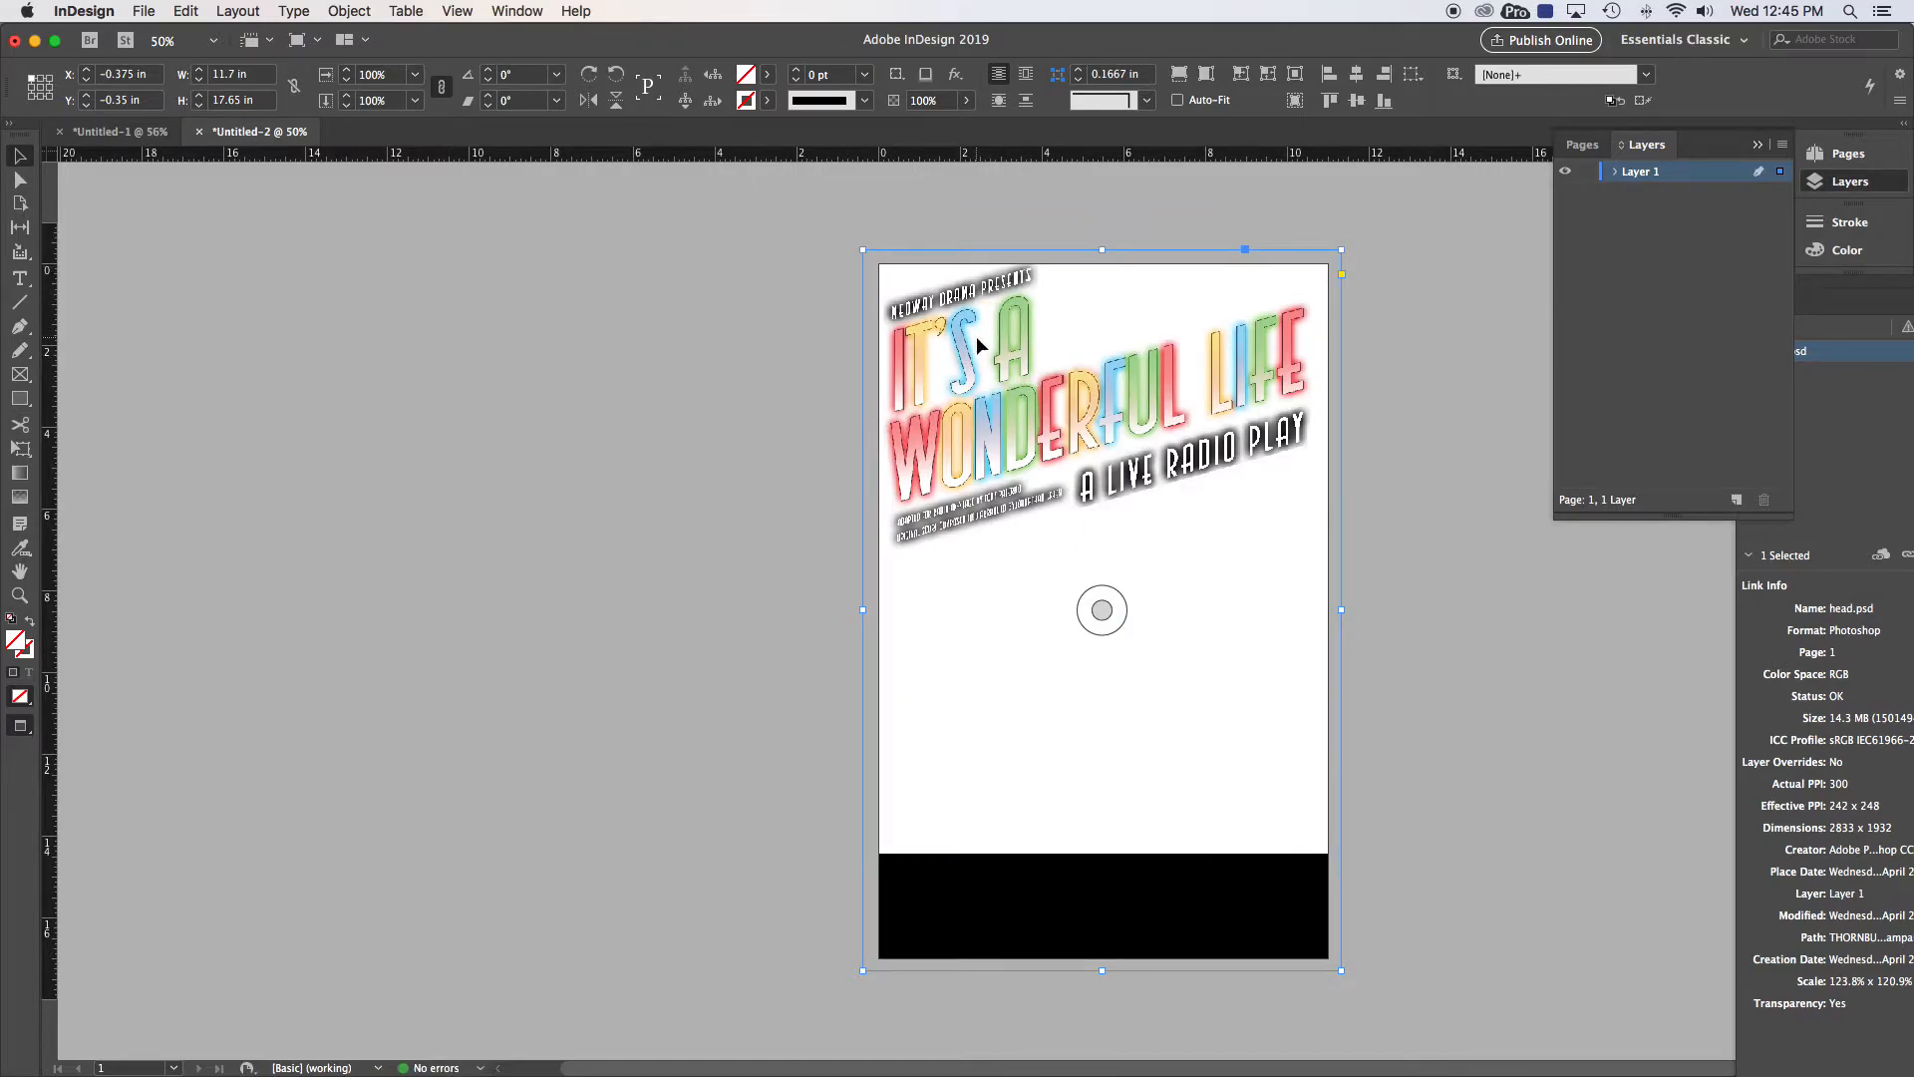
key(super+z)
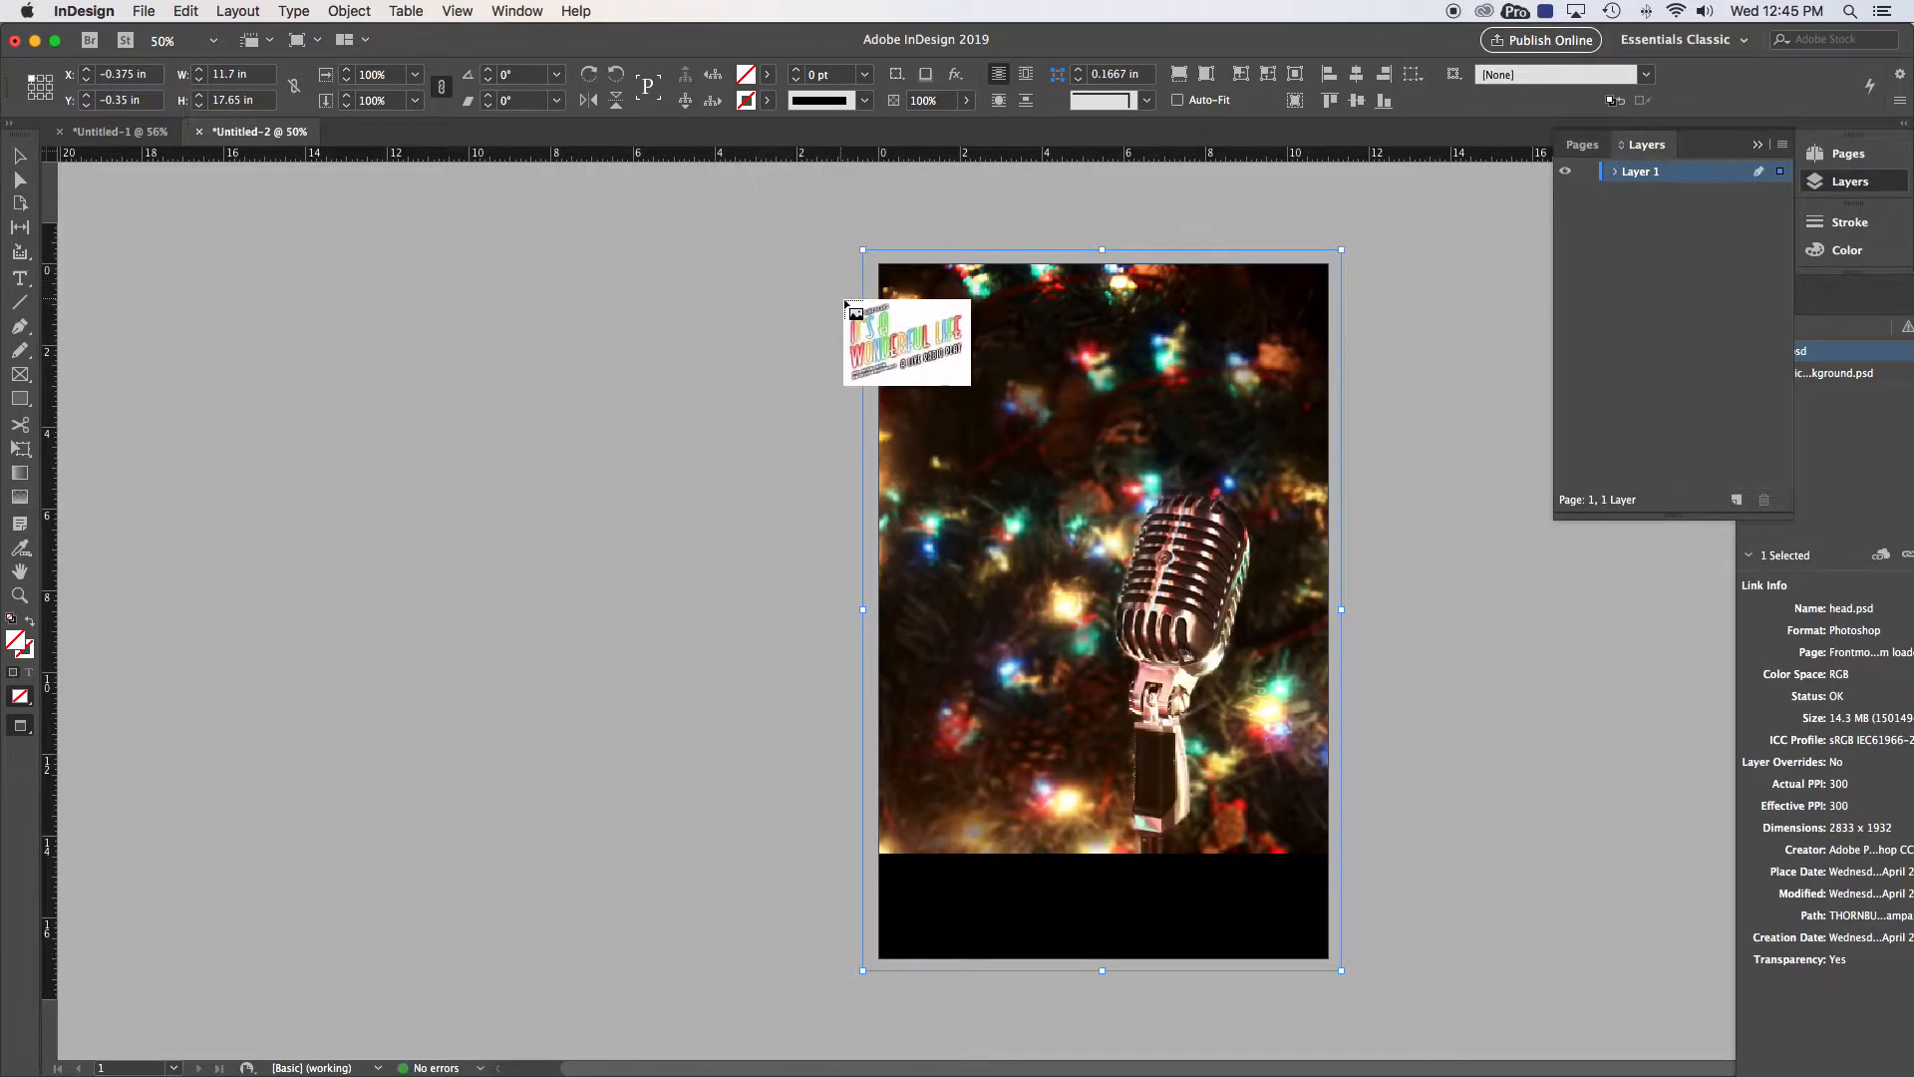
Place head.psd starting from the pasteboard beside the page and move it onto the upper page at about X 0.79 in, Y 0.5 in
click(144, 12)
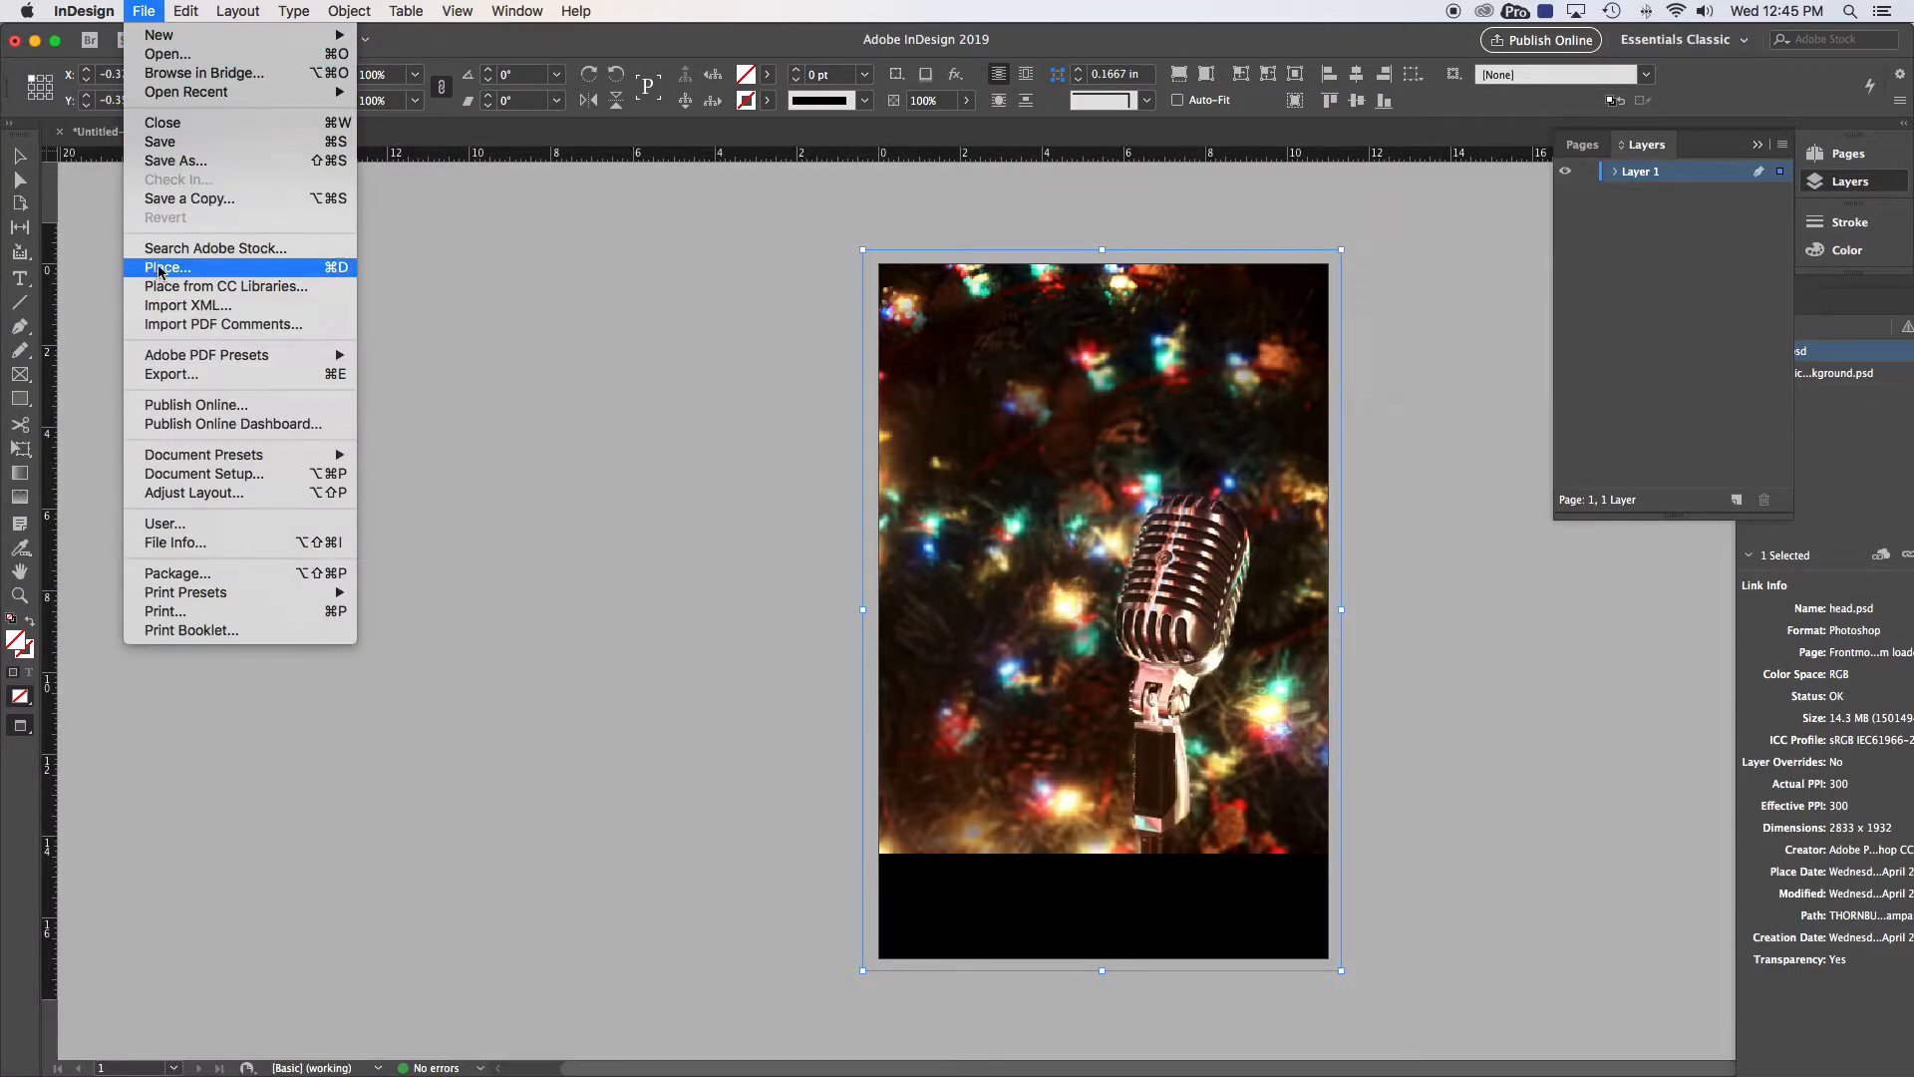
click(159, 270)
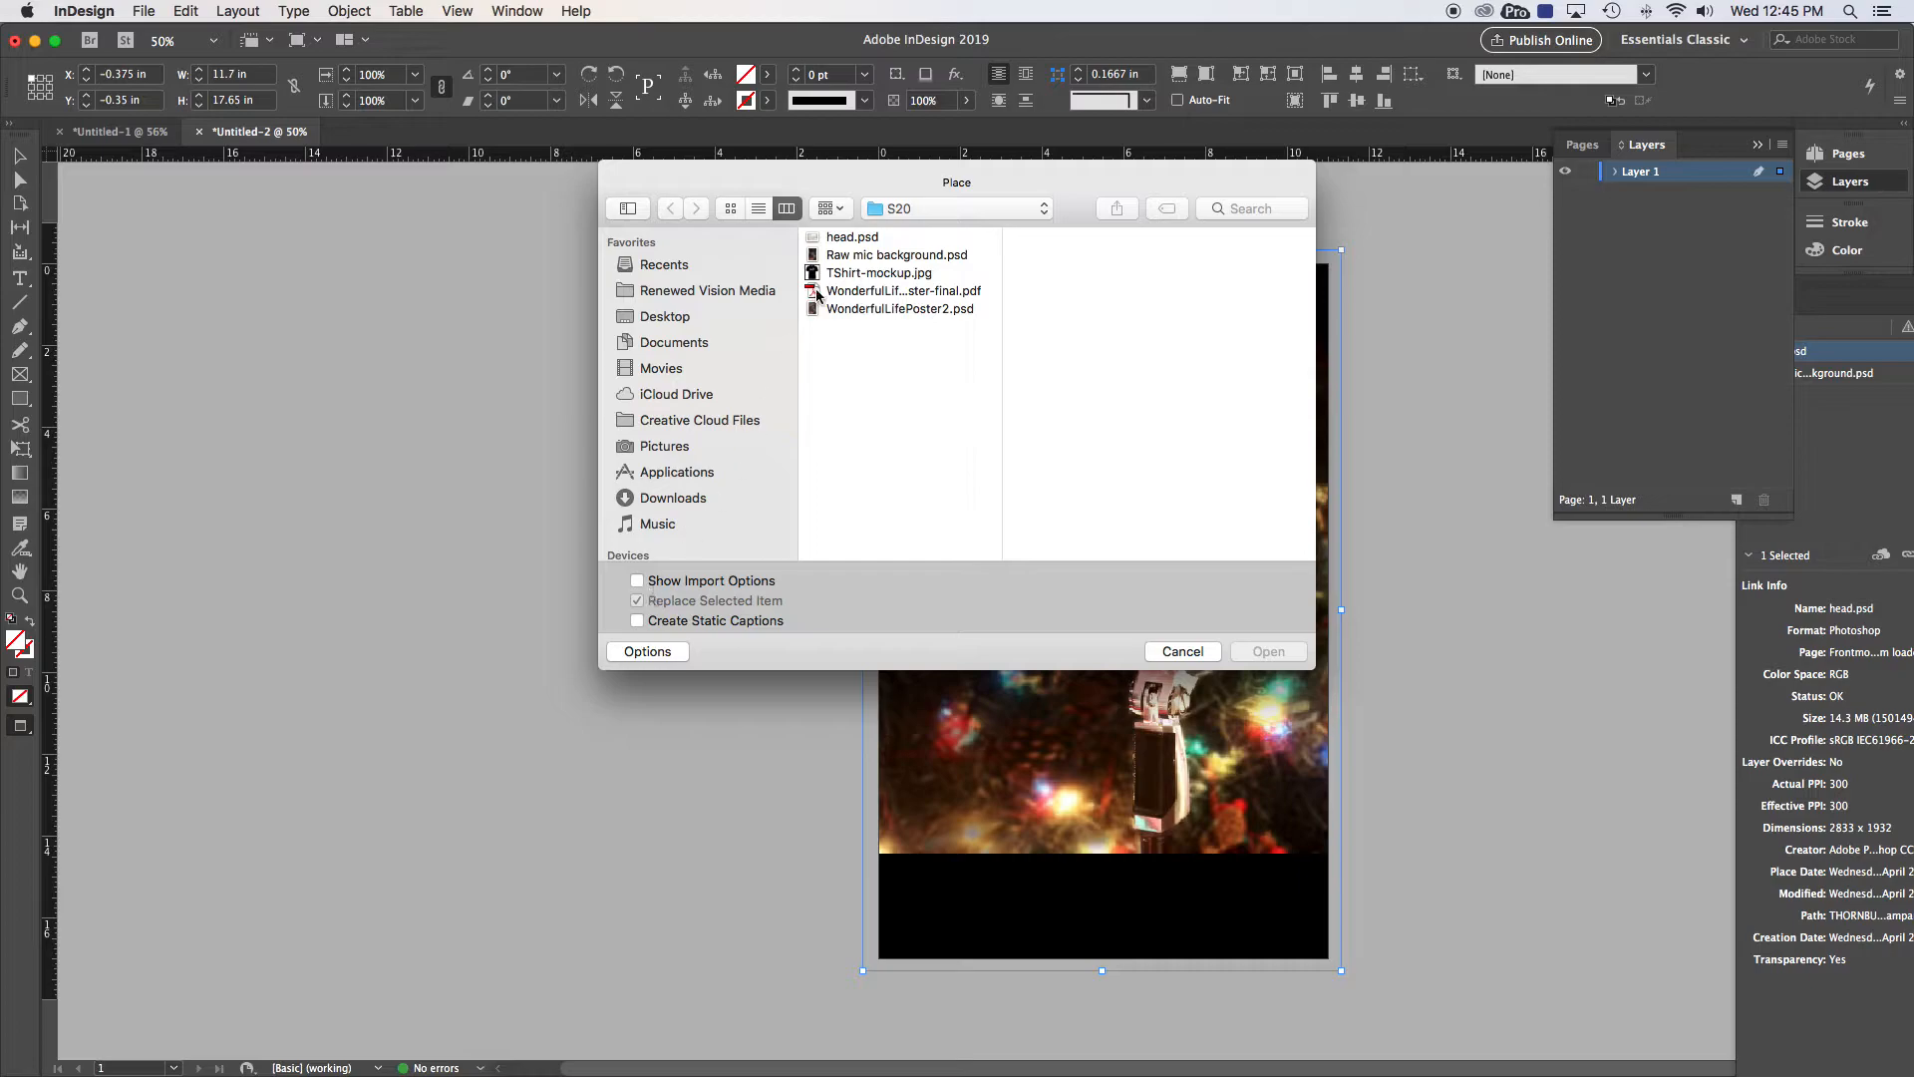
click(827, 237)
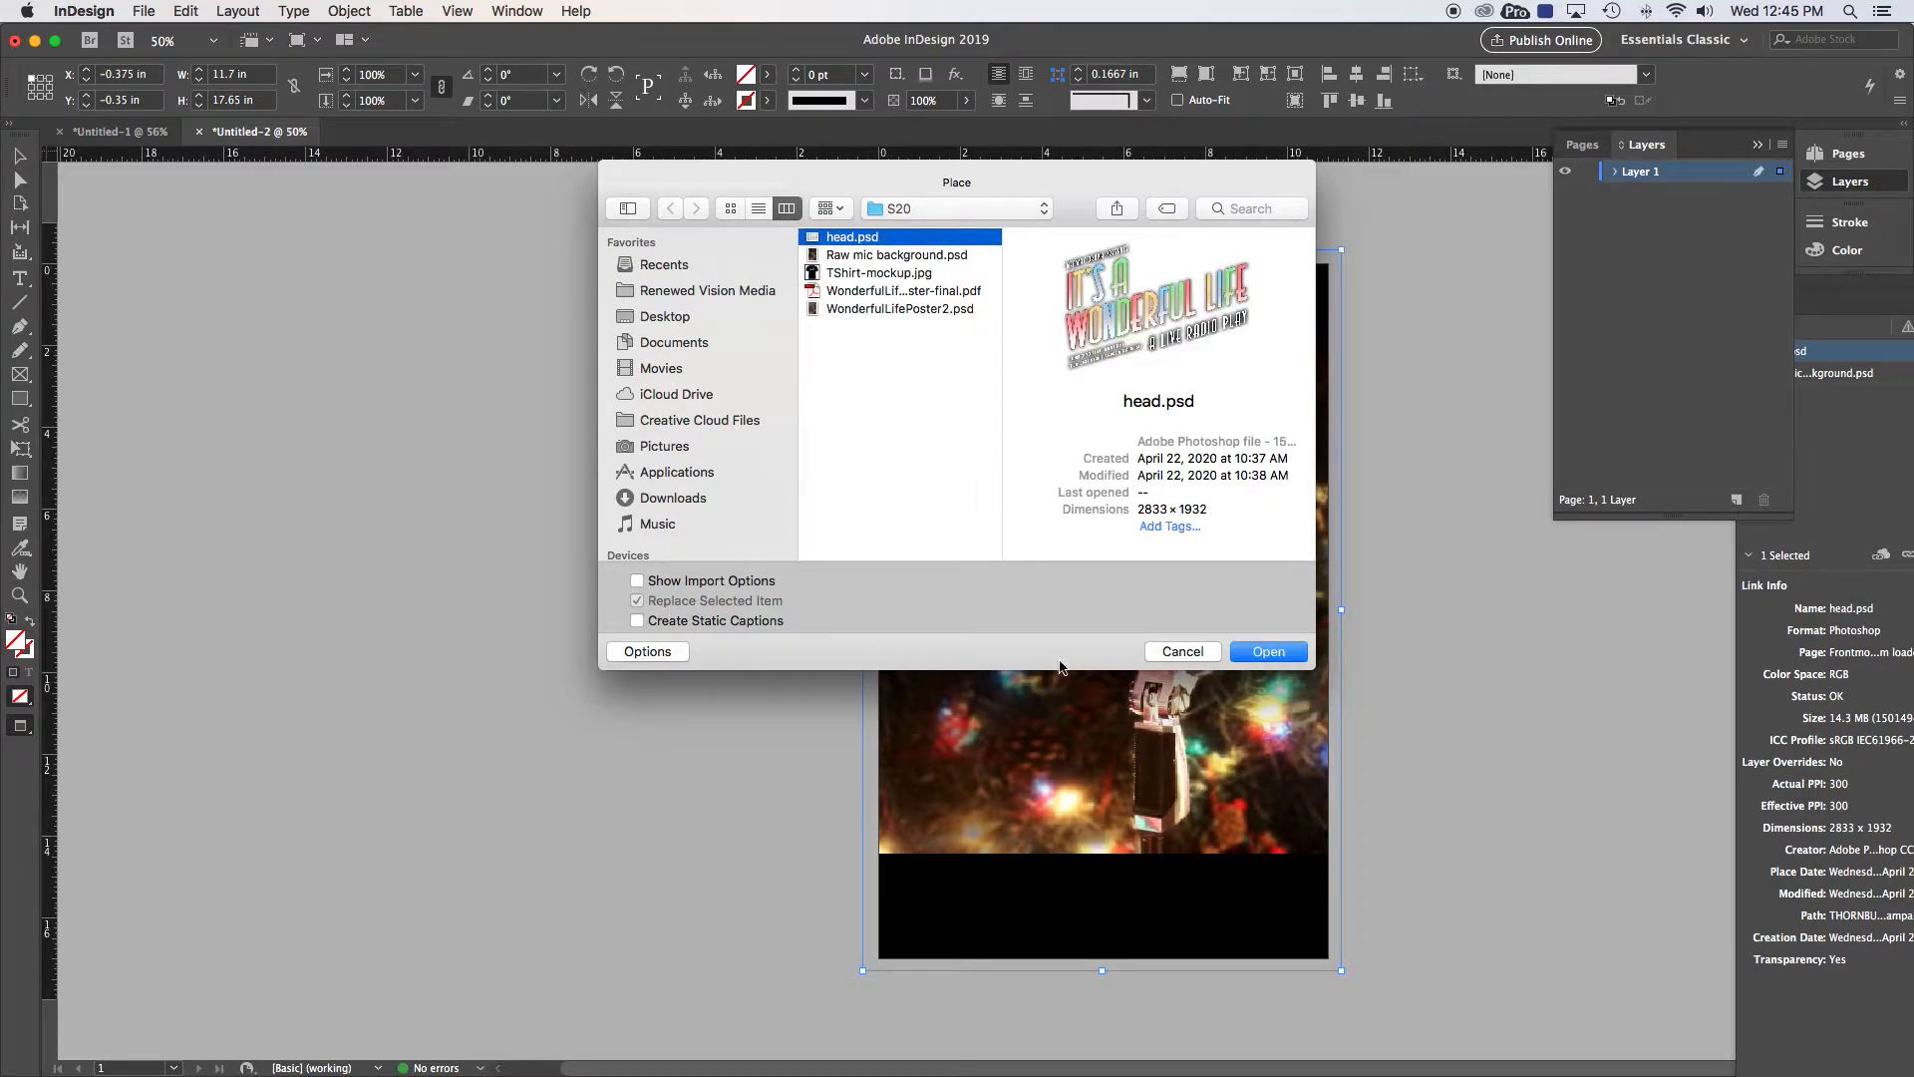
click(1204, 652)
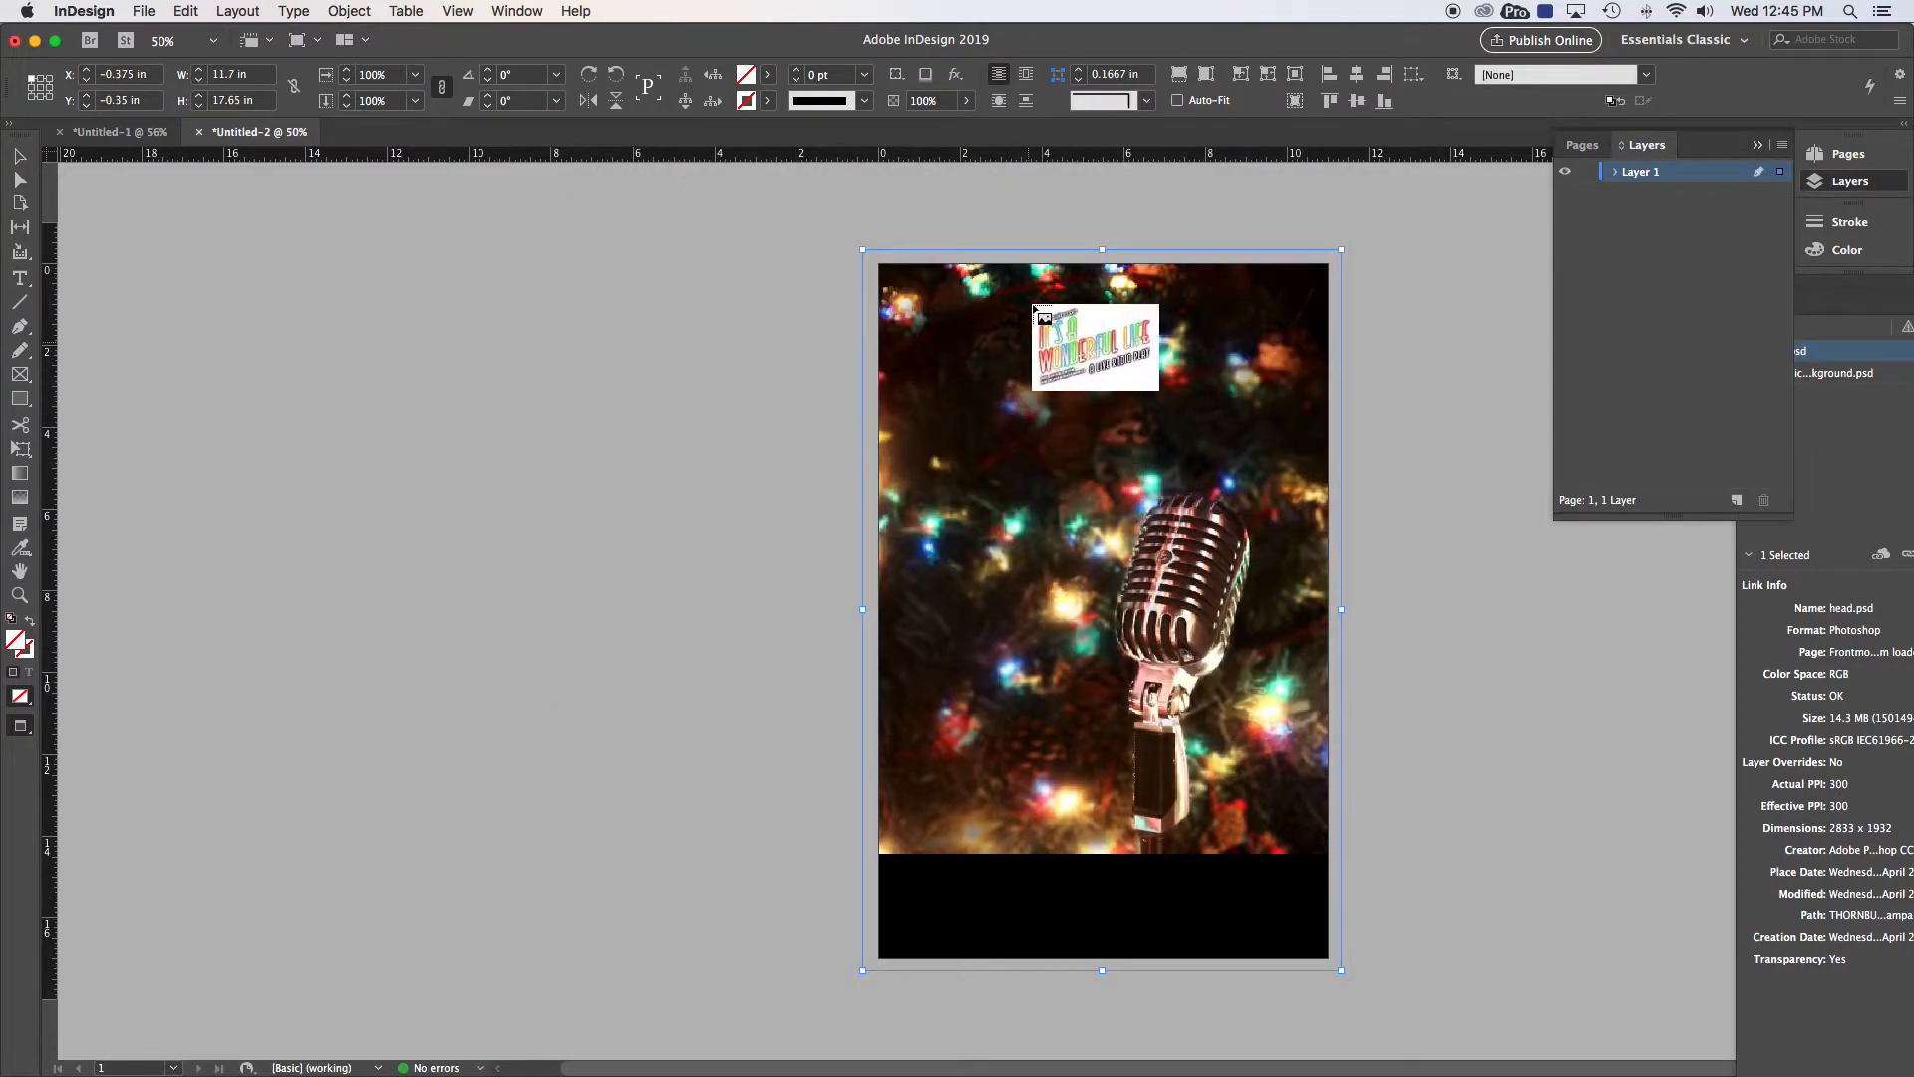
key(Escape)
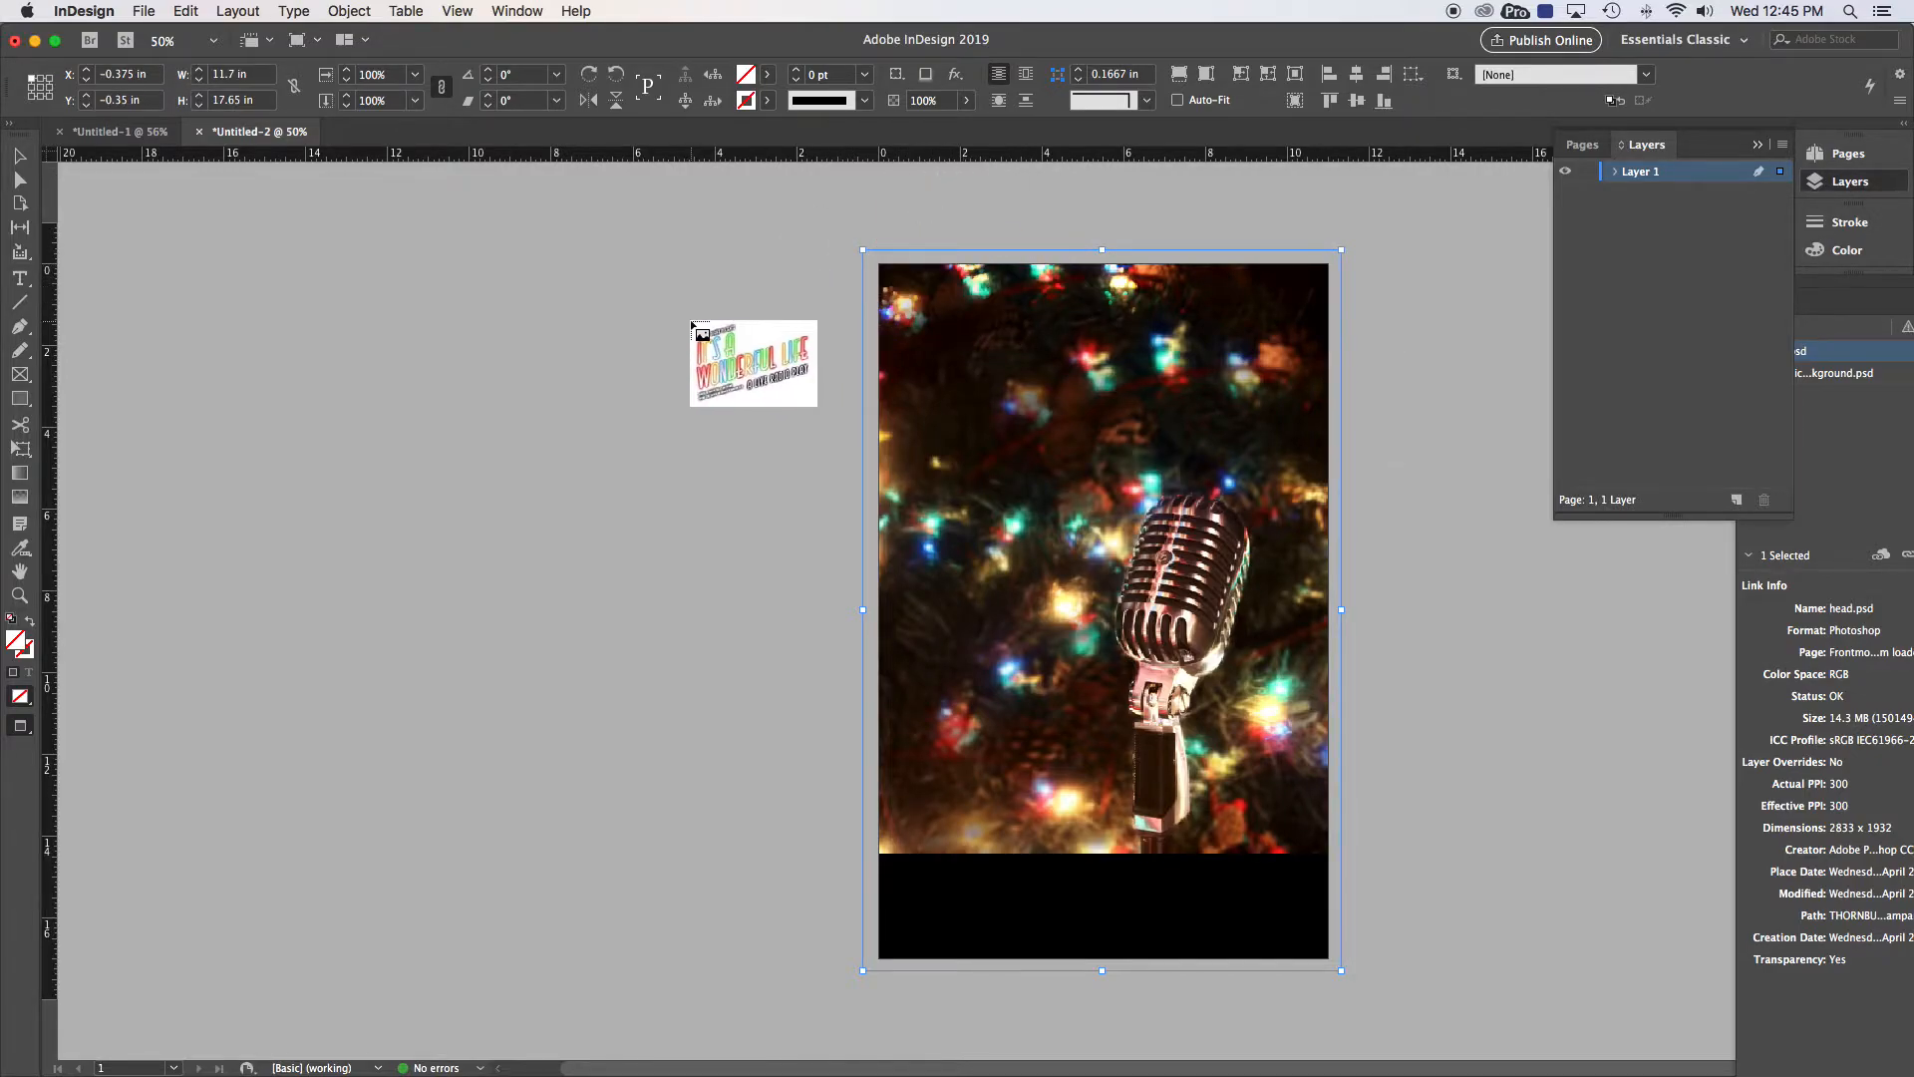
click(692, 322)
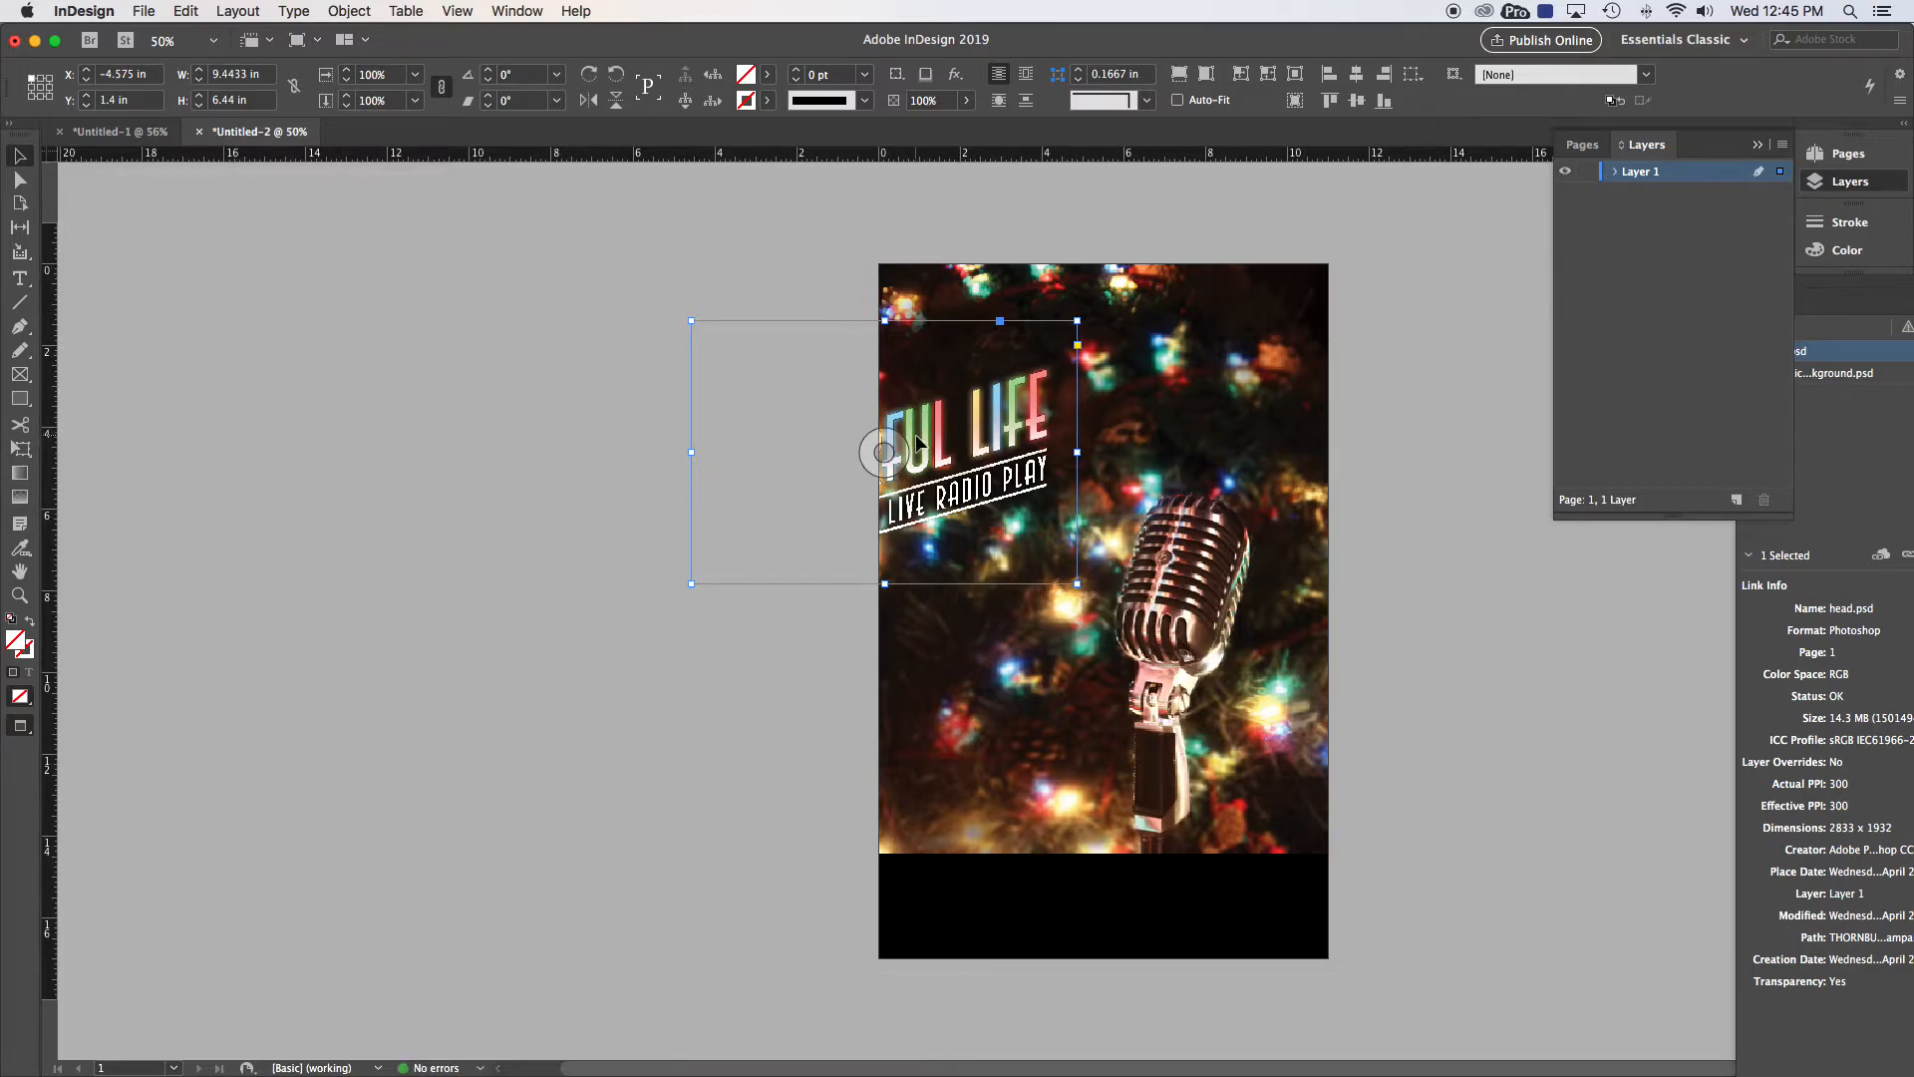
drag(936, 448, 1159, 413)
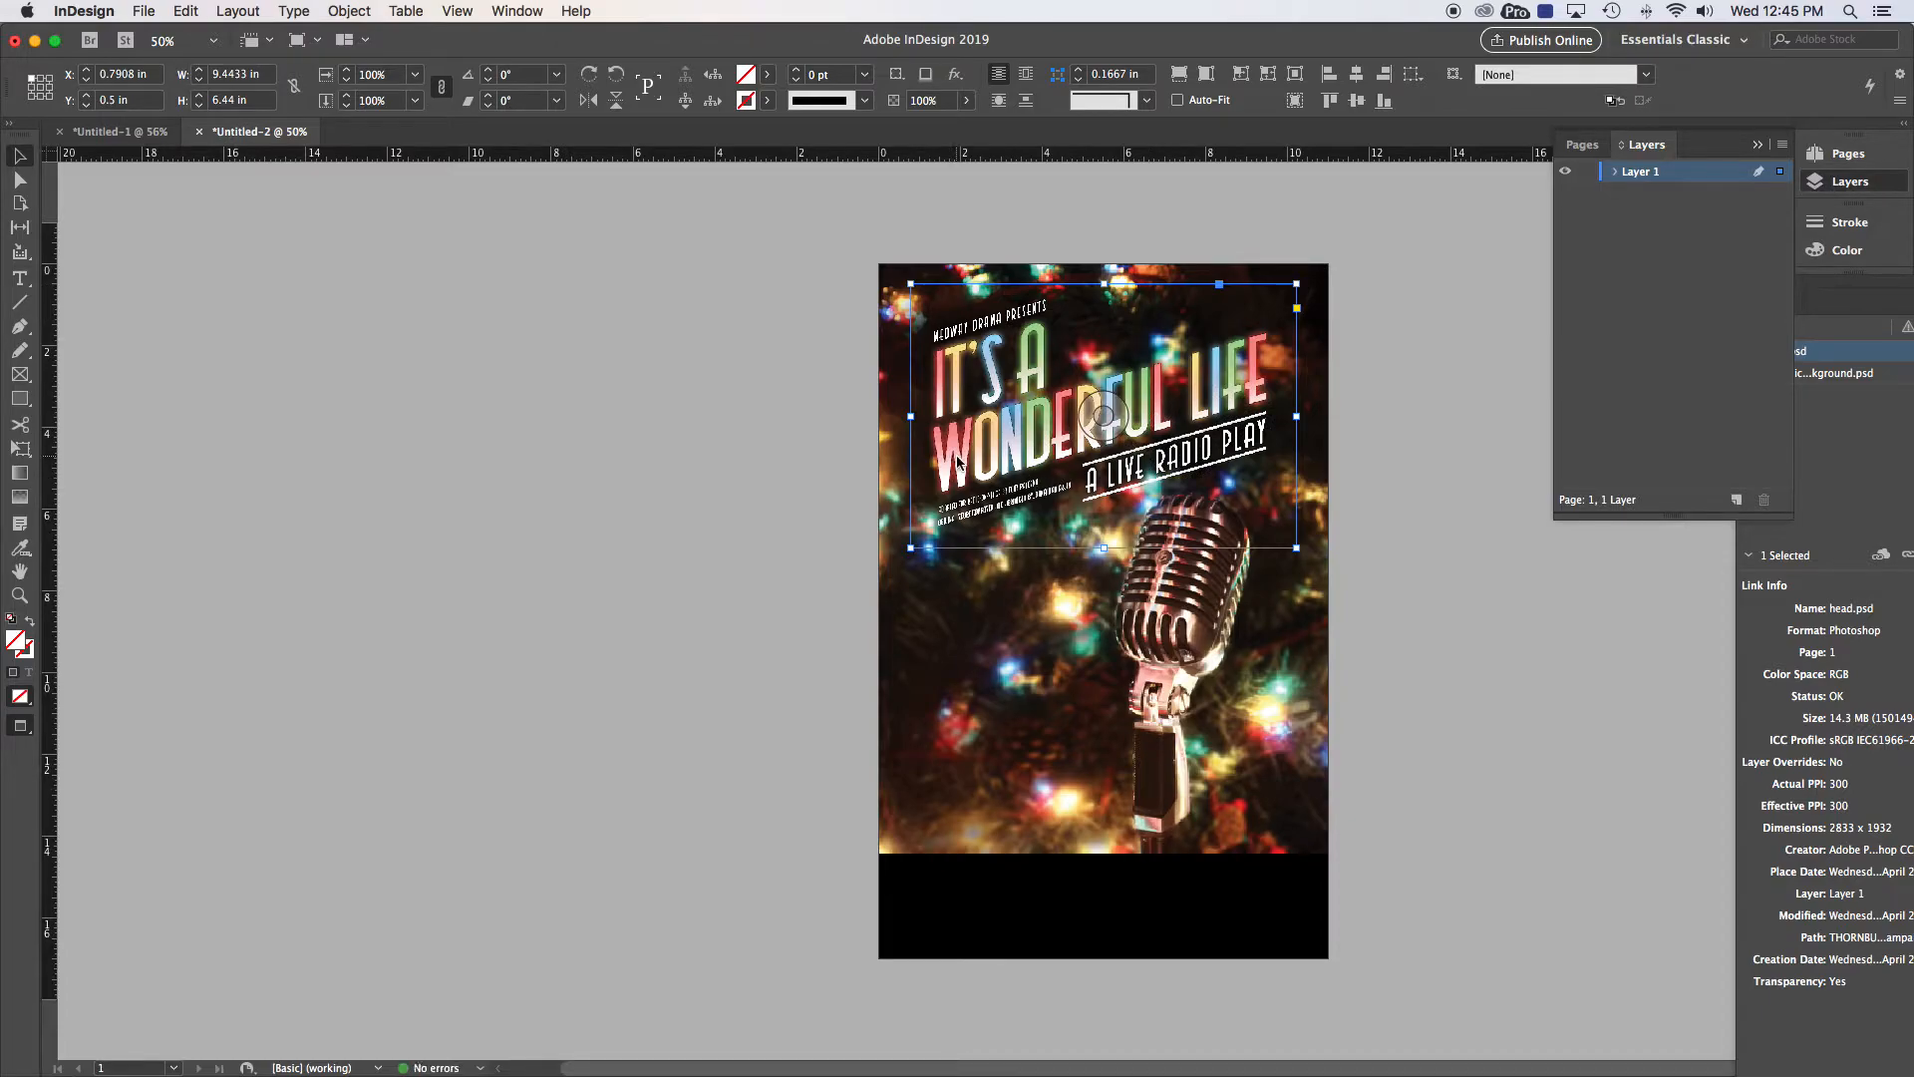
click(774, 409)
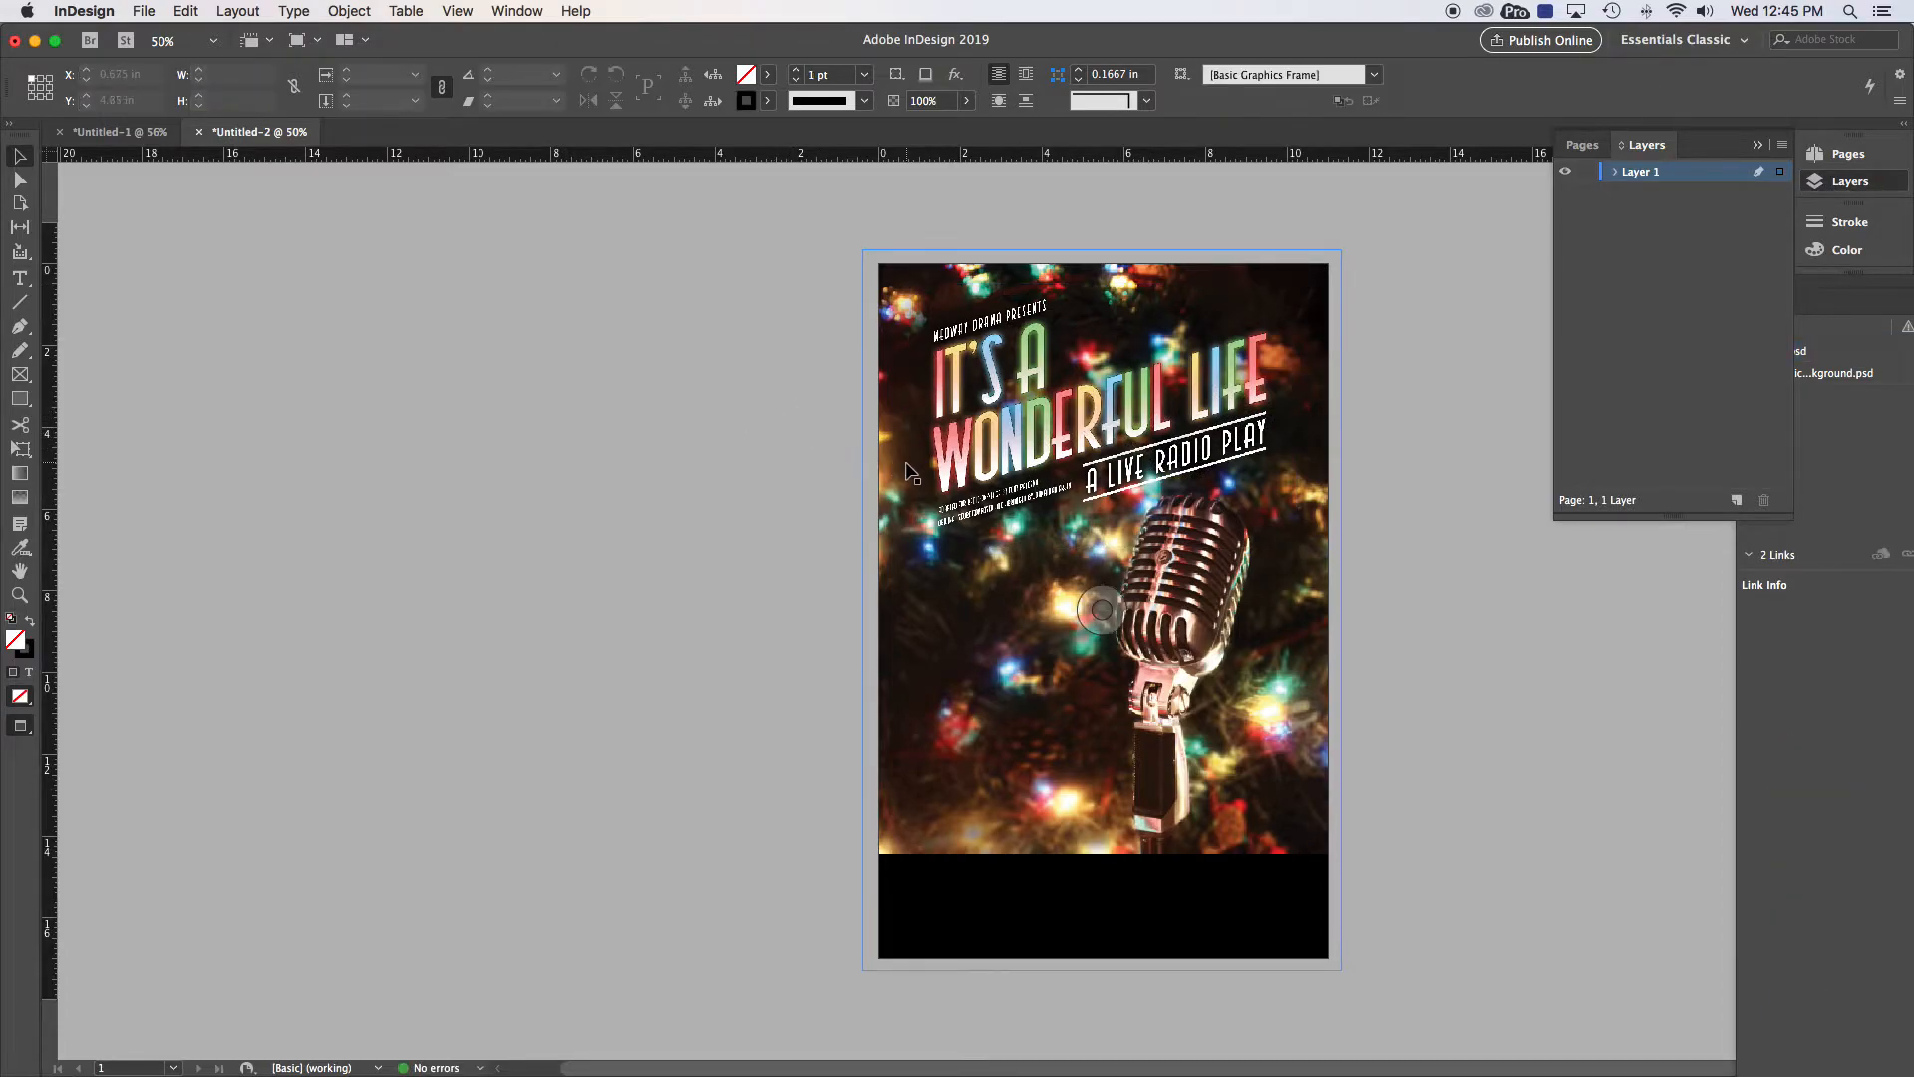
Enlarge the title image to about 9.87 by 6.73 in with Free Transform and position it across the top of the page
scroll(910, 472, up, 2)
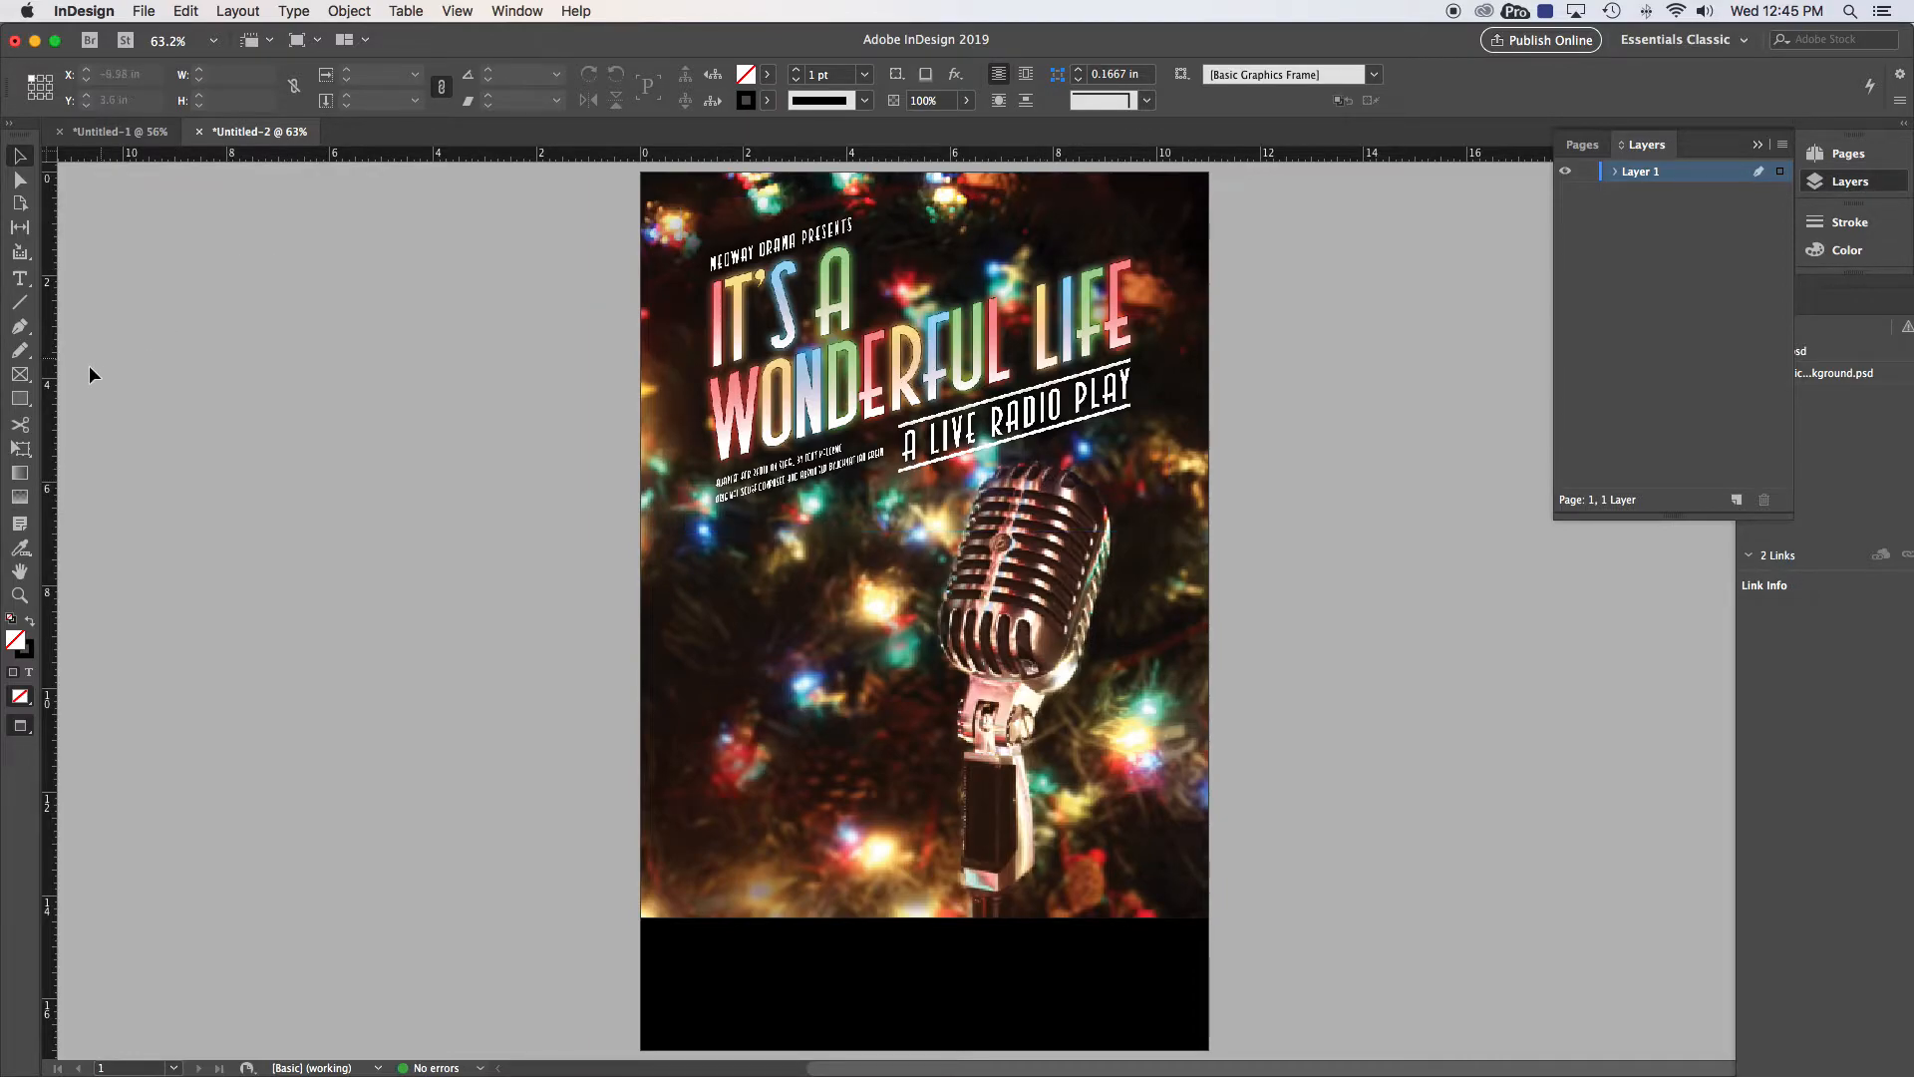
click(20, 449)
click(1099, 381)
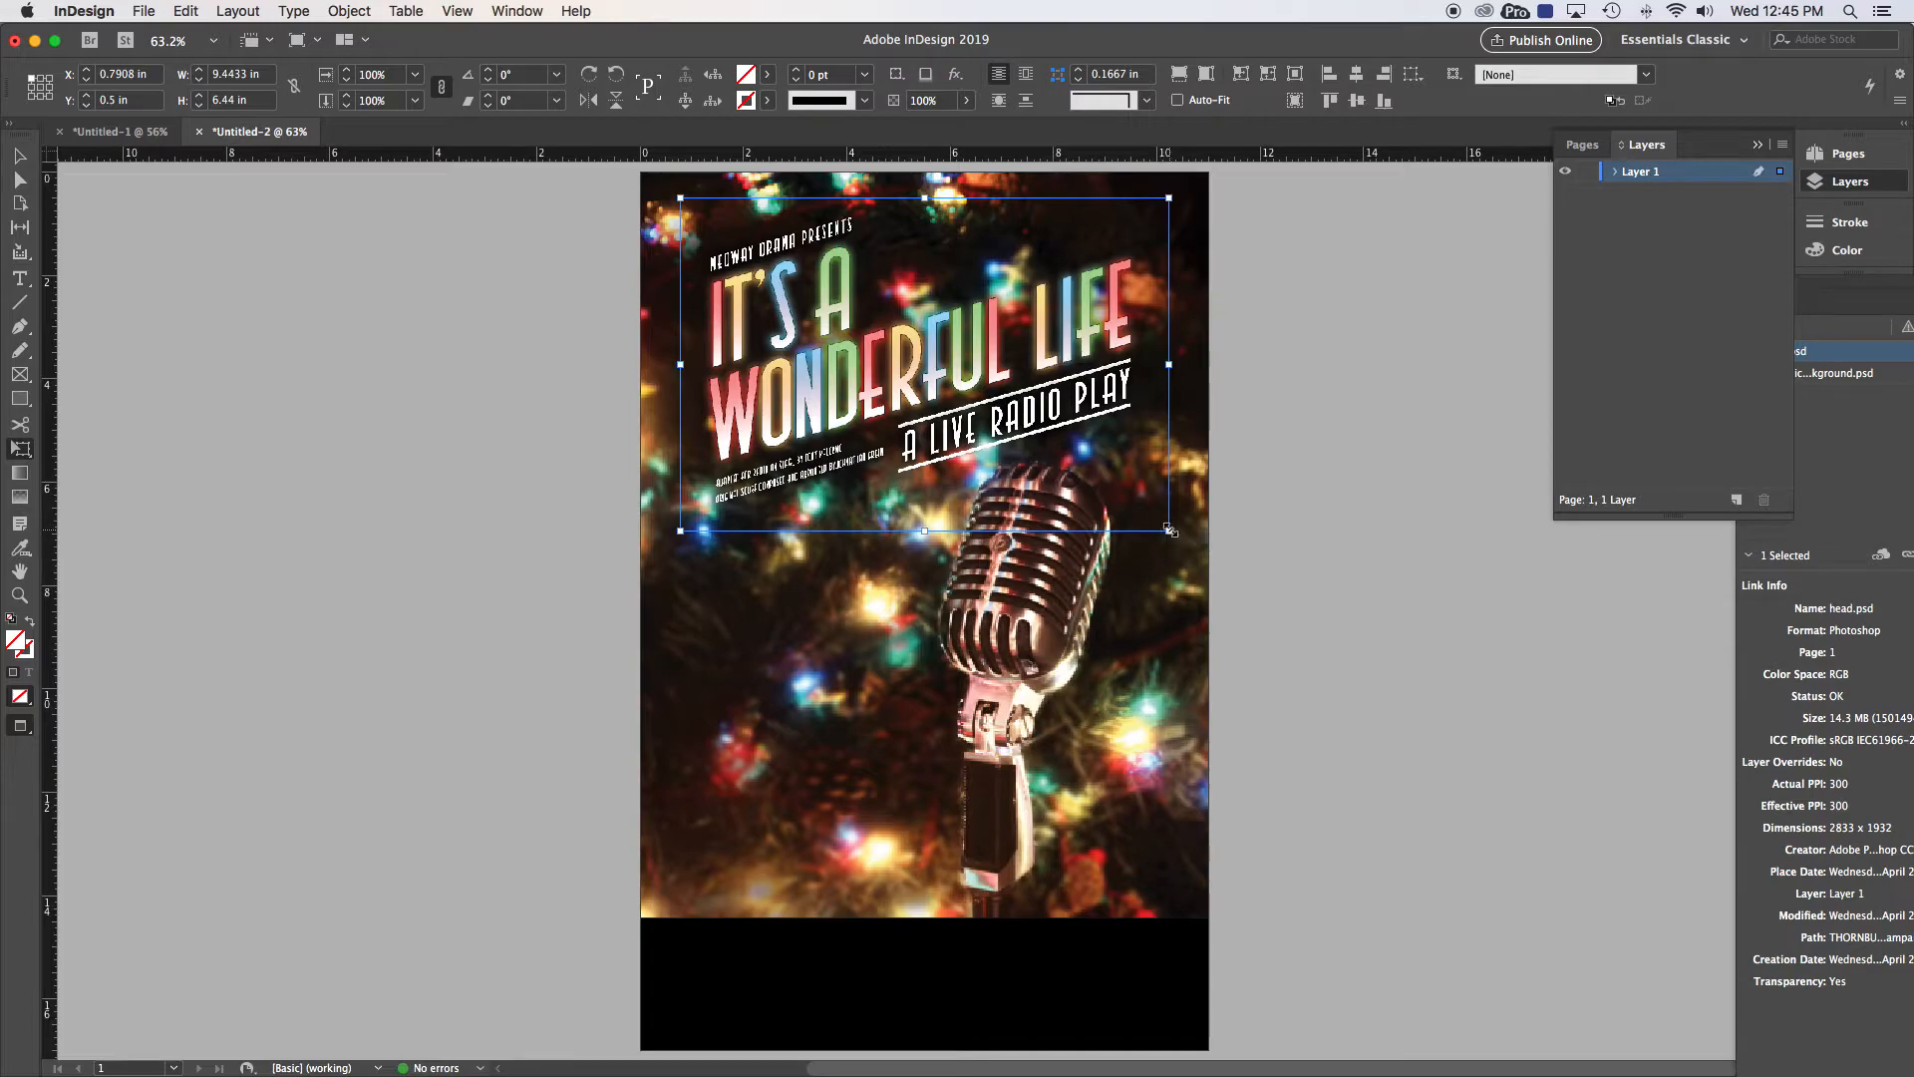
drag(1169, 531, 1189, 549)
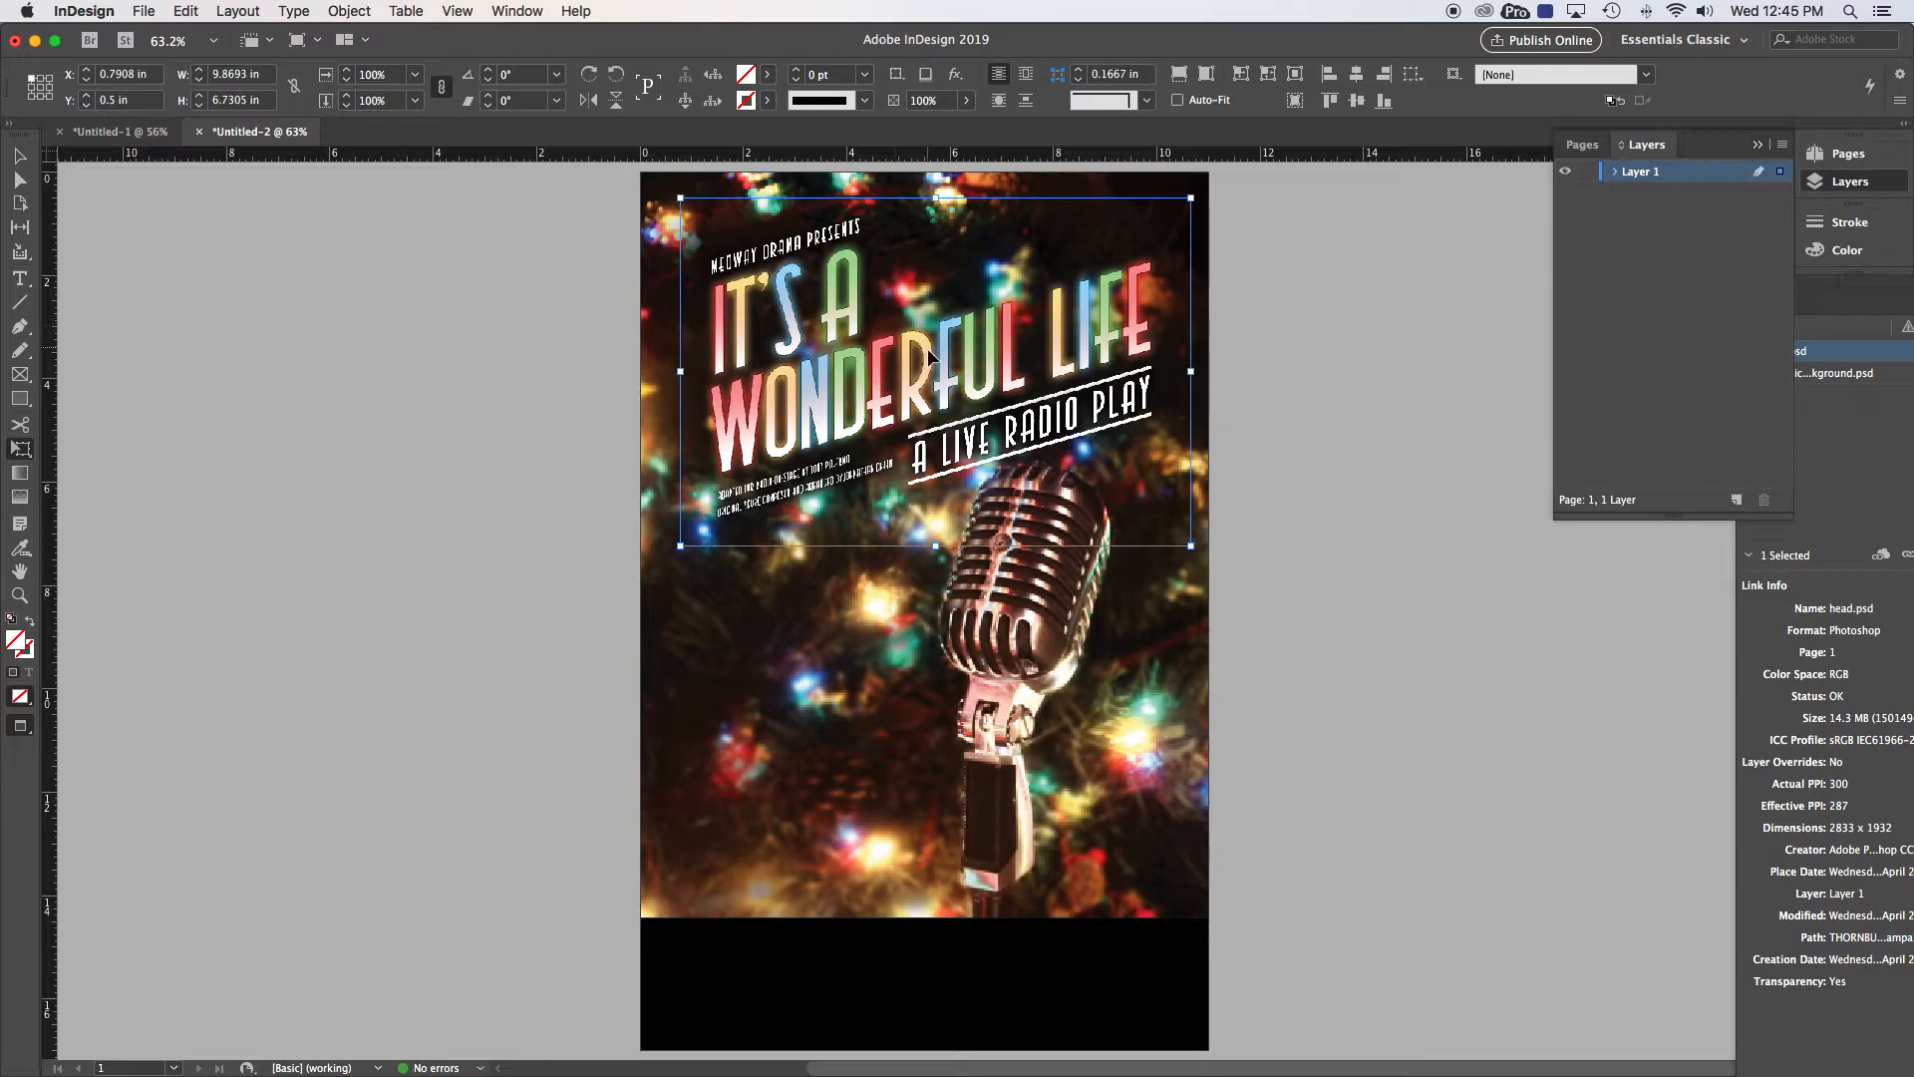
drag(927, 347, 923, 334)
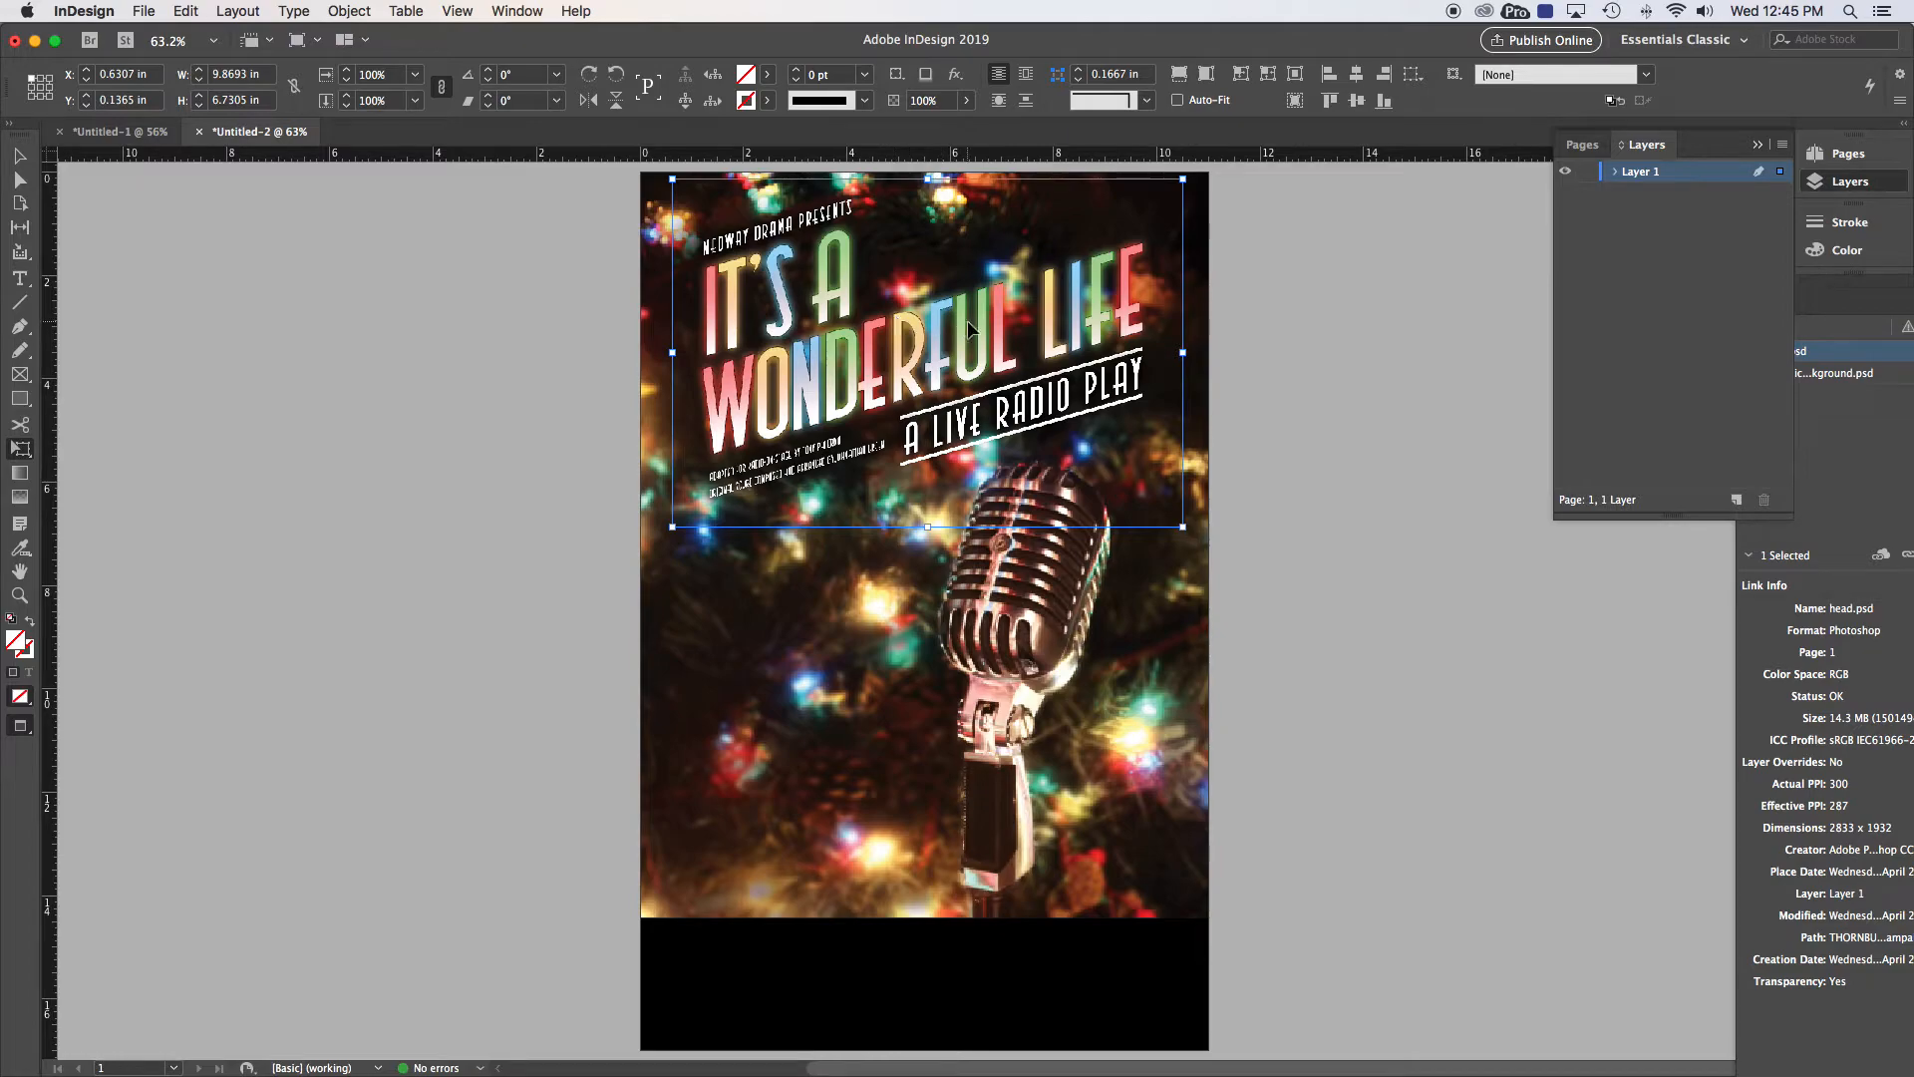
drag(982, 326, 357, 362)
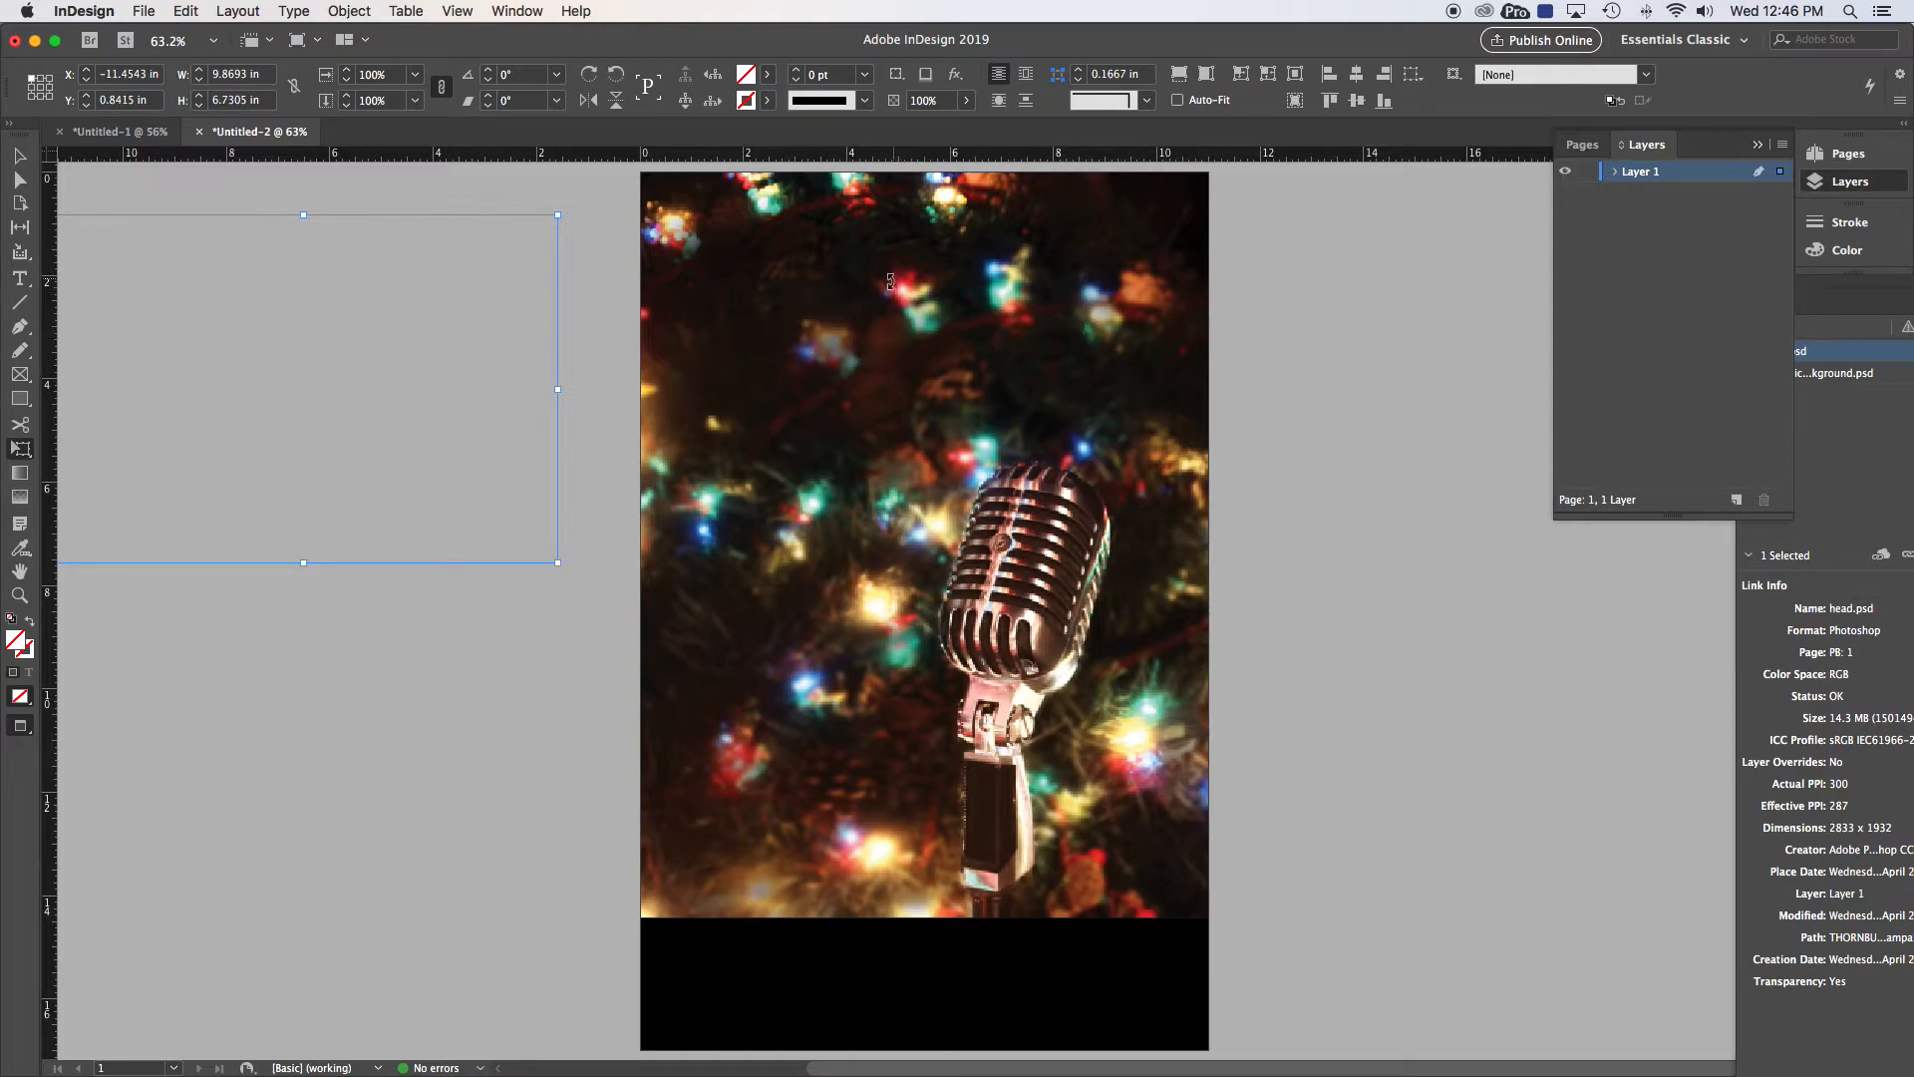
drag(329, 335, 965, 309)
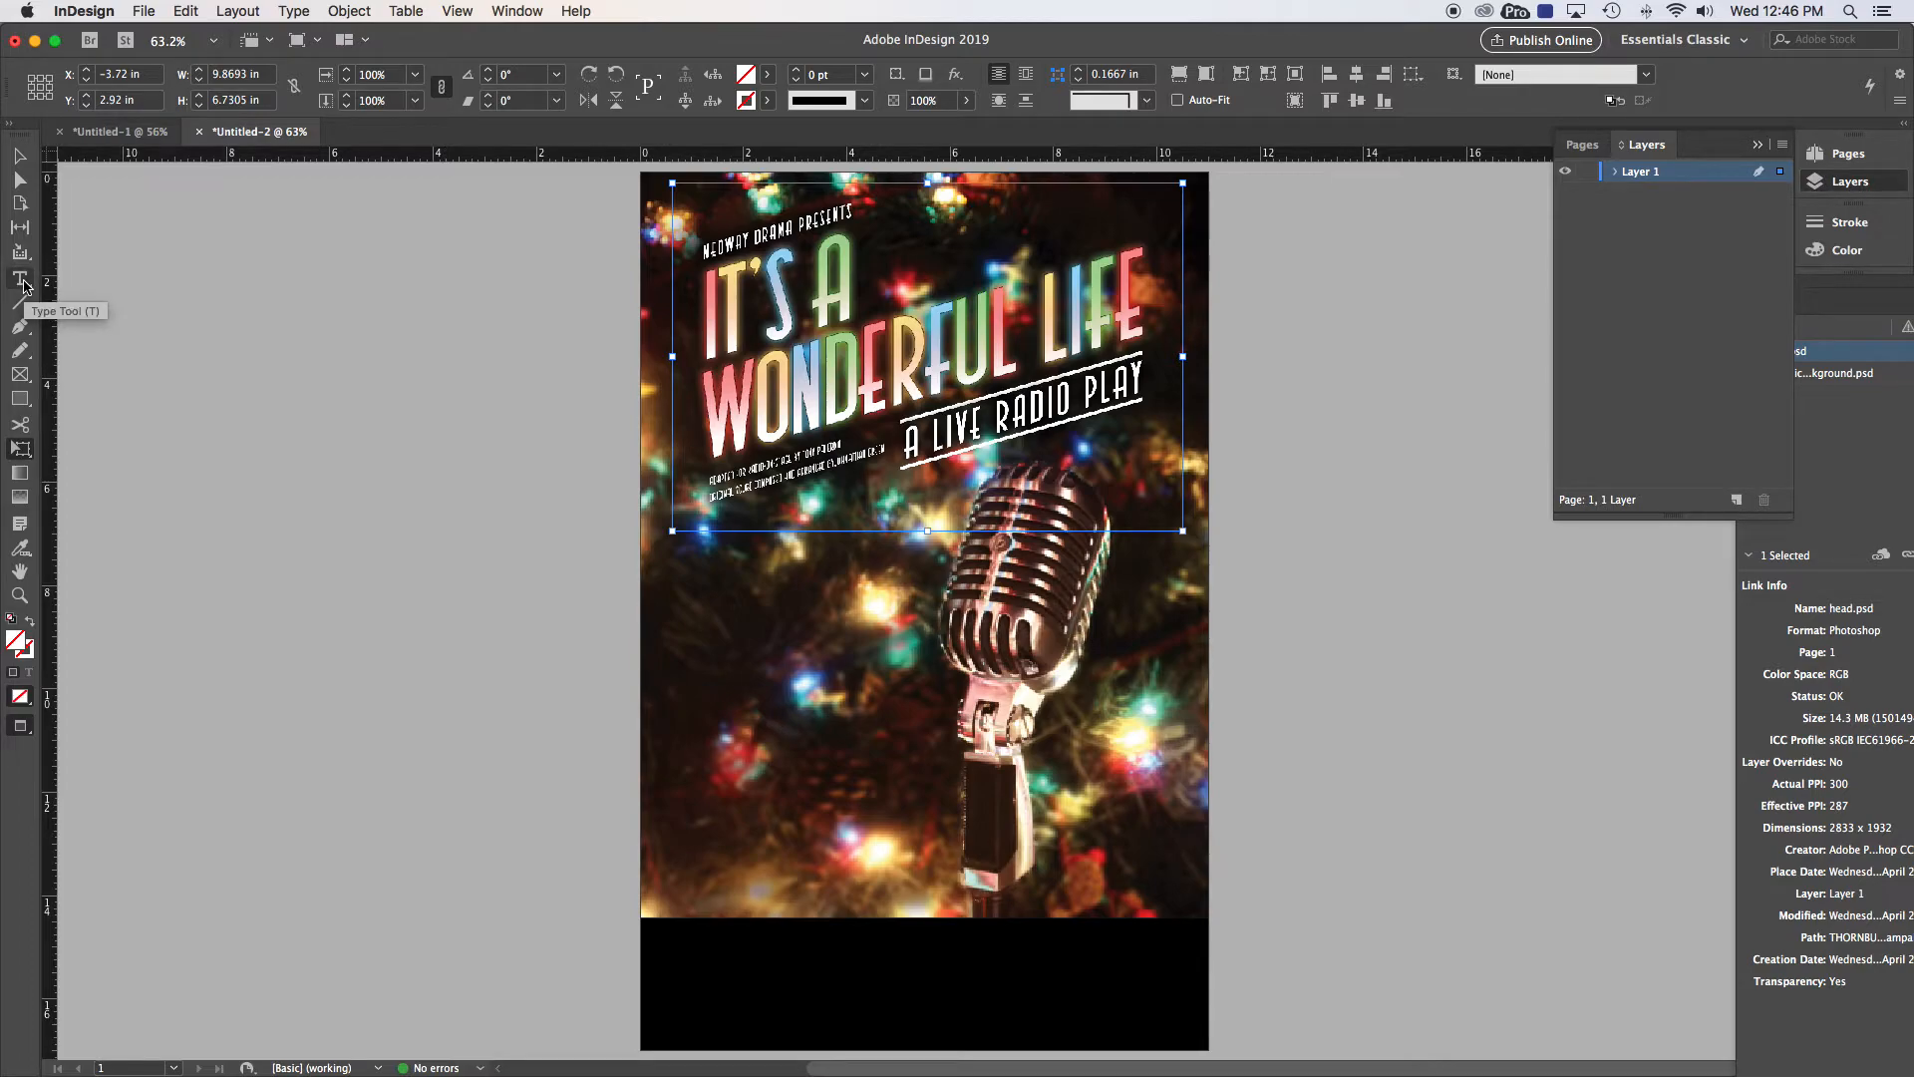
Draw a text frame about 4.28 by 6.97 in beside the microphone and delete it
click(22, 281)
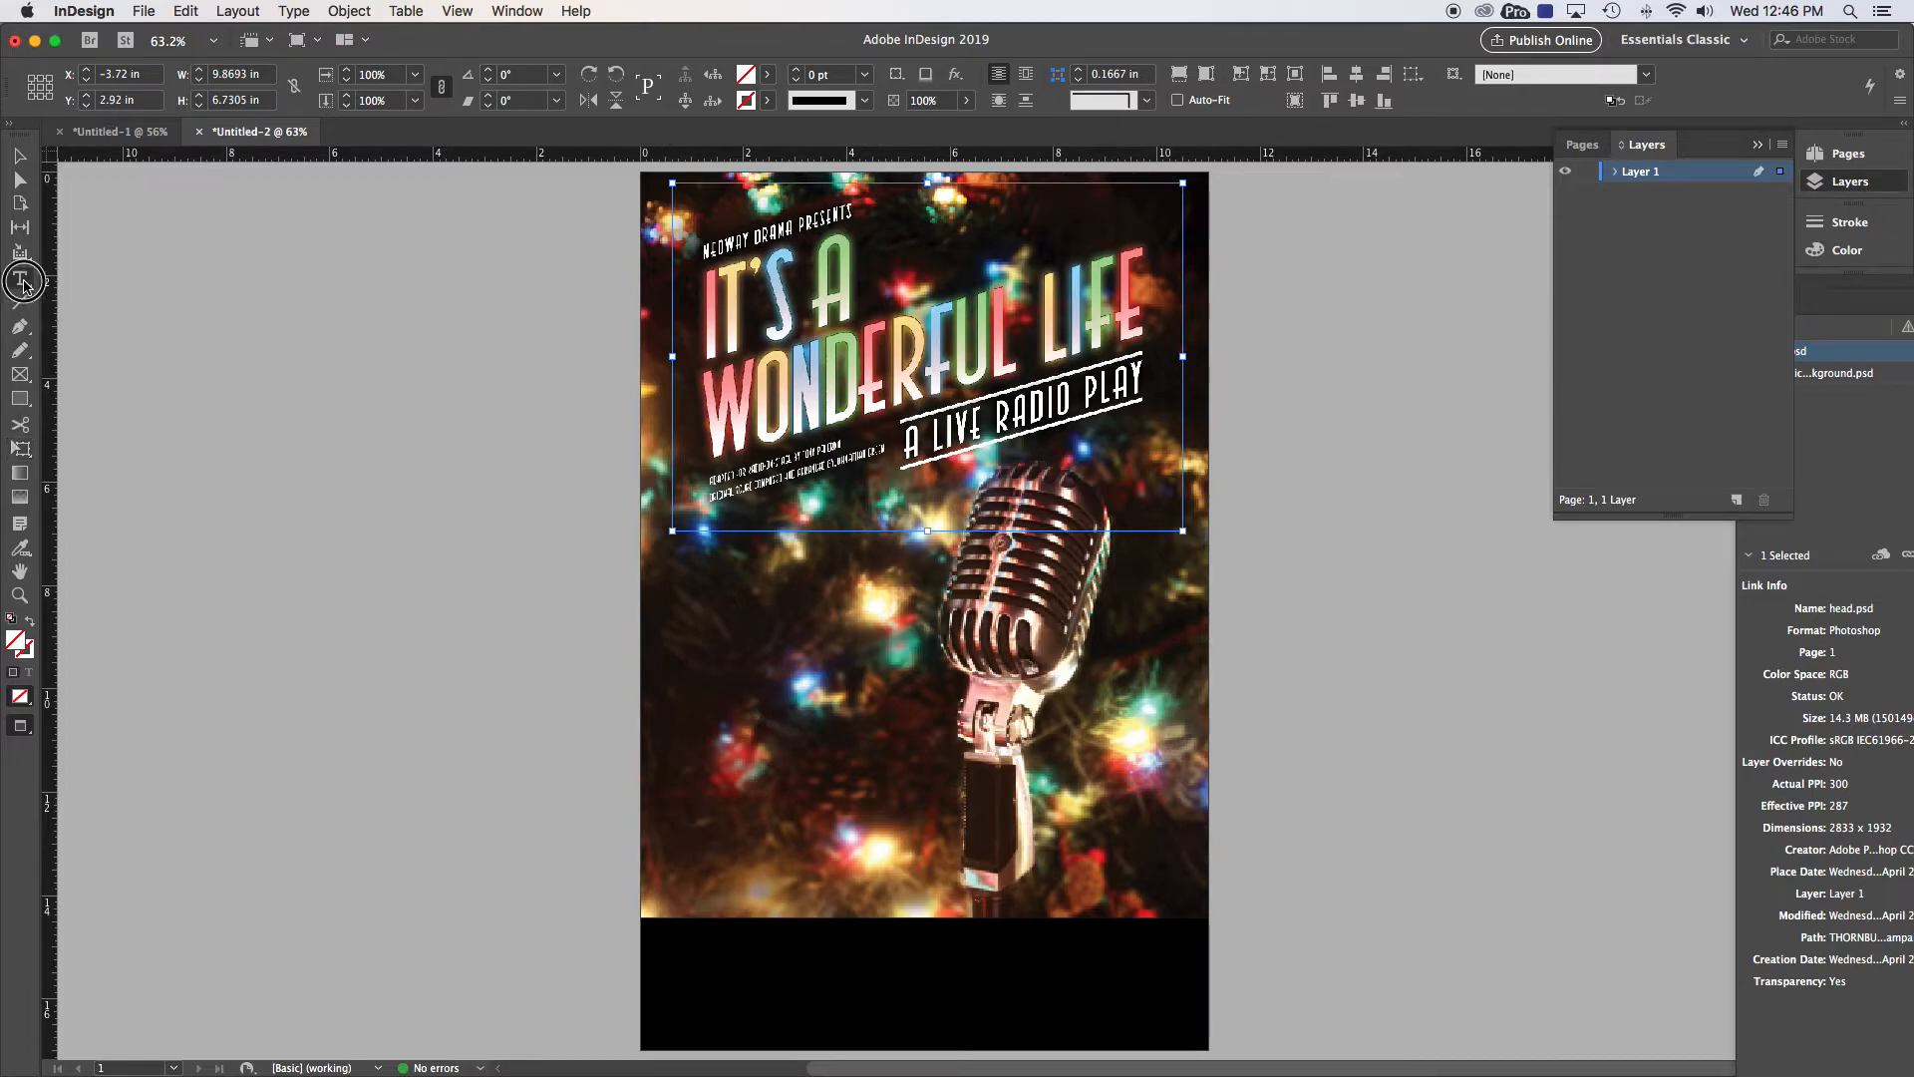
drag(687, 882, 907, 521)
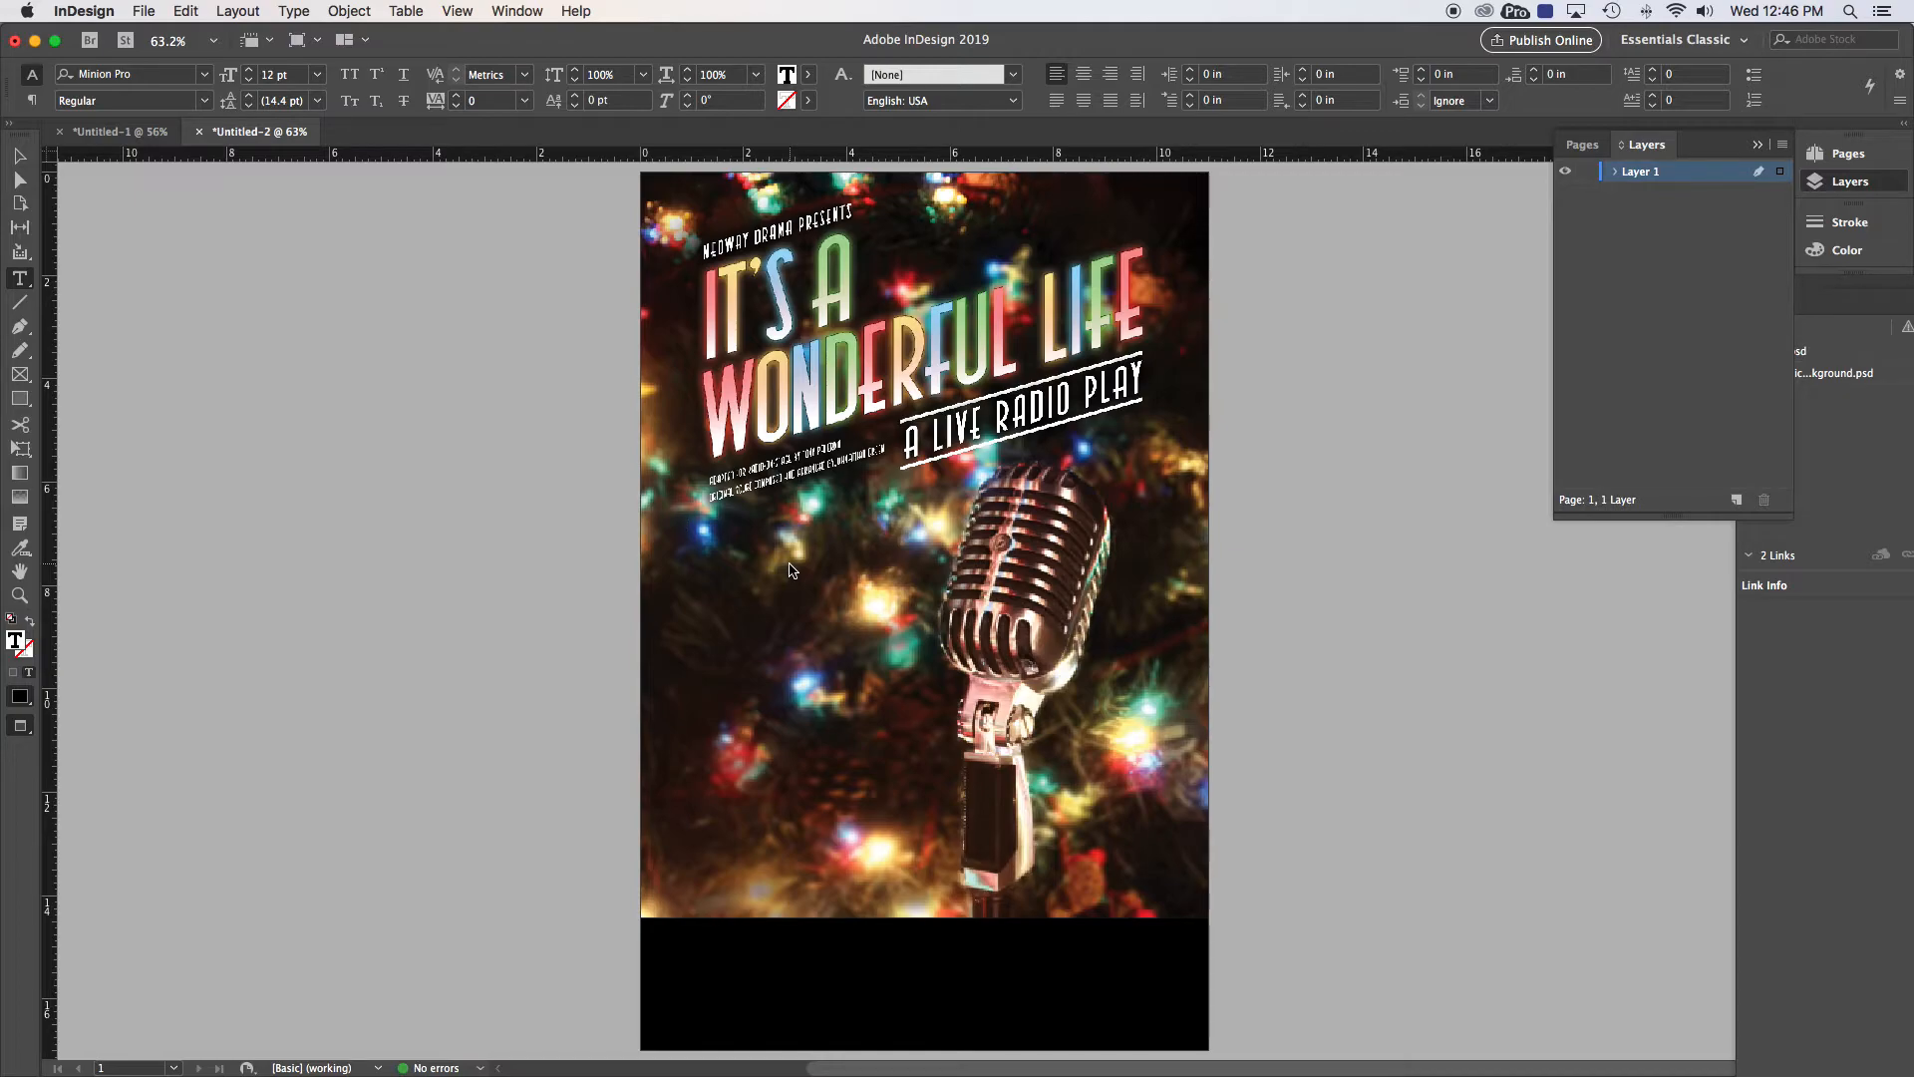
key(Escape)
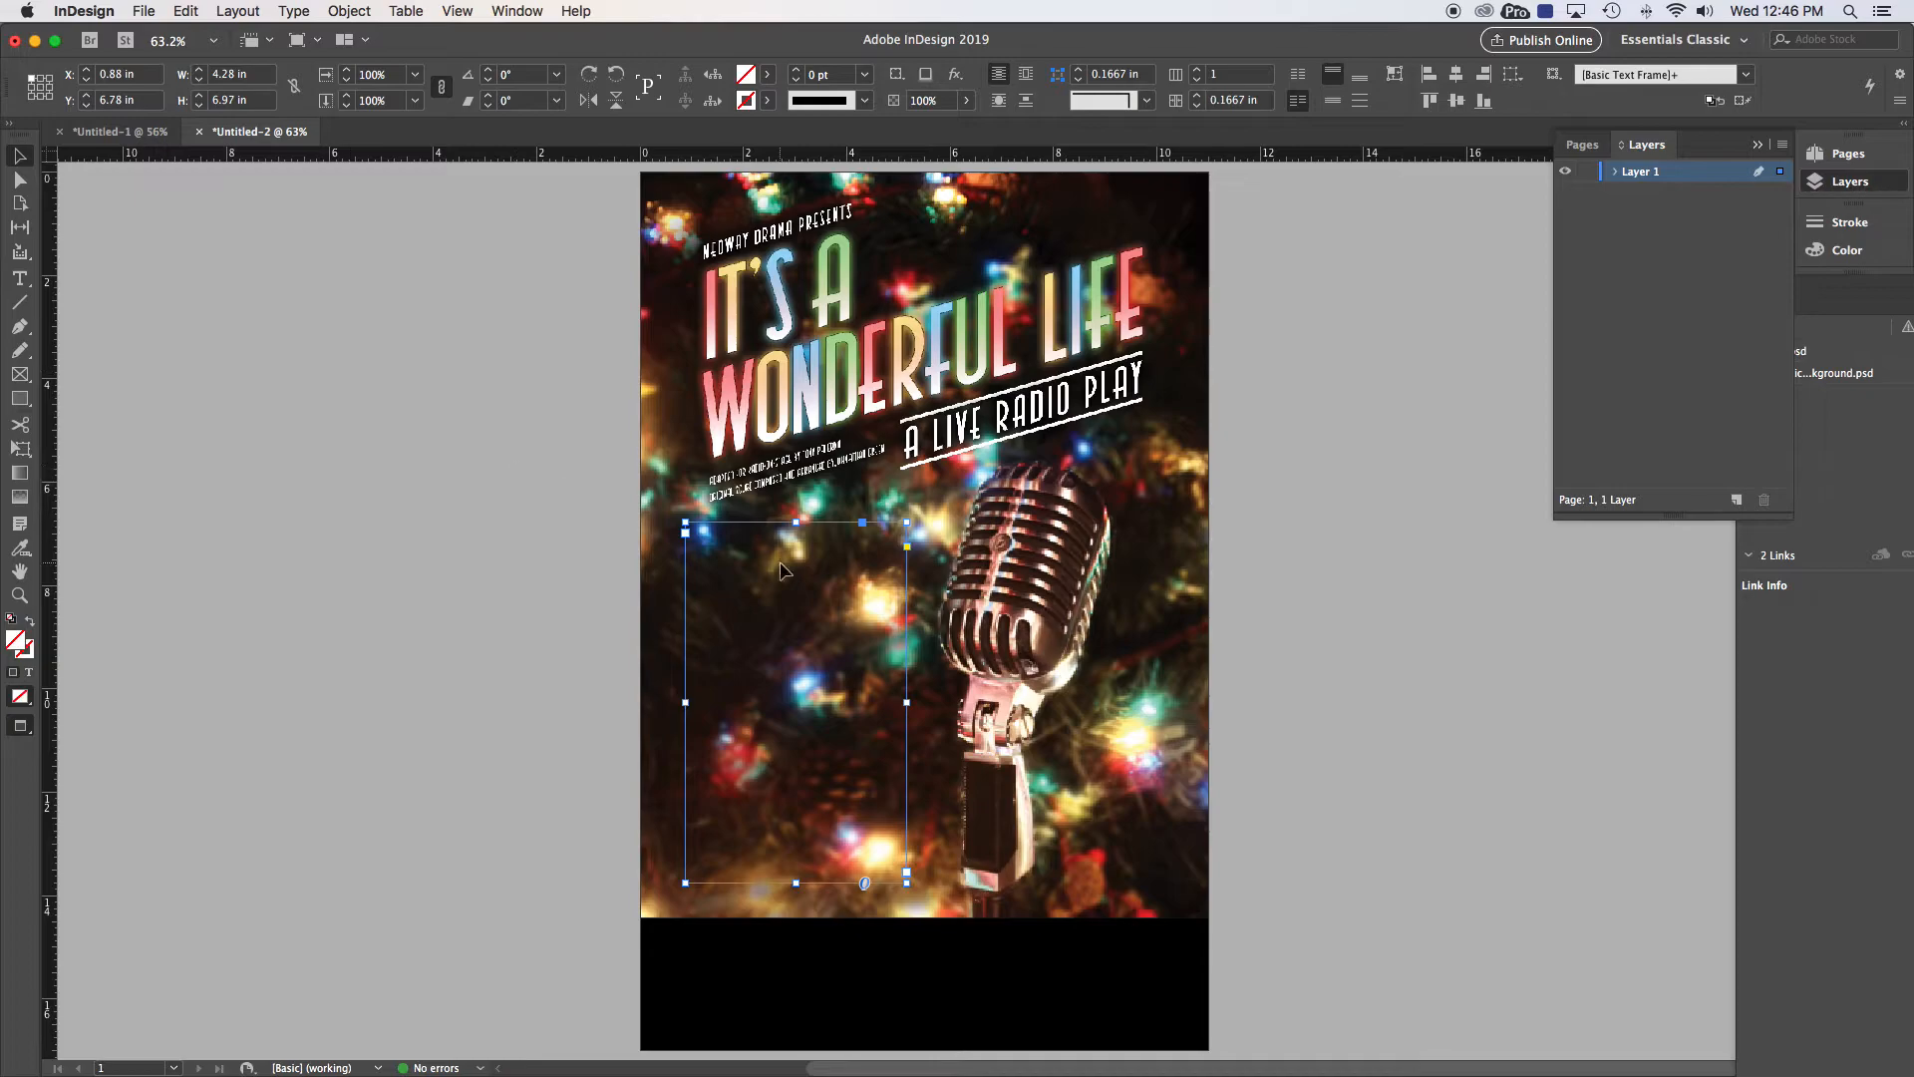
key(Delete)
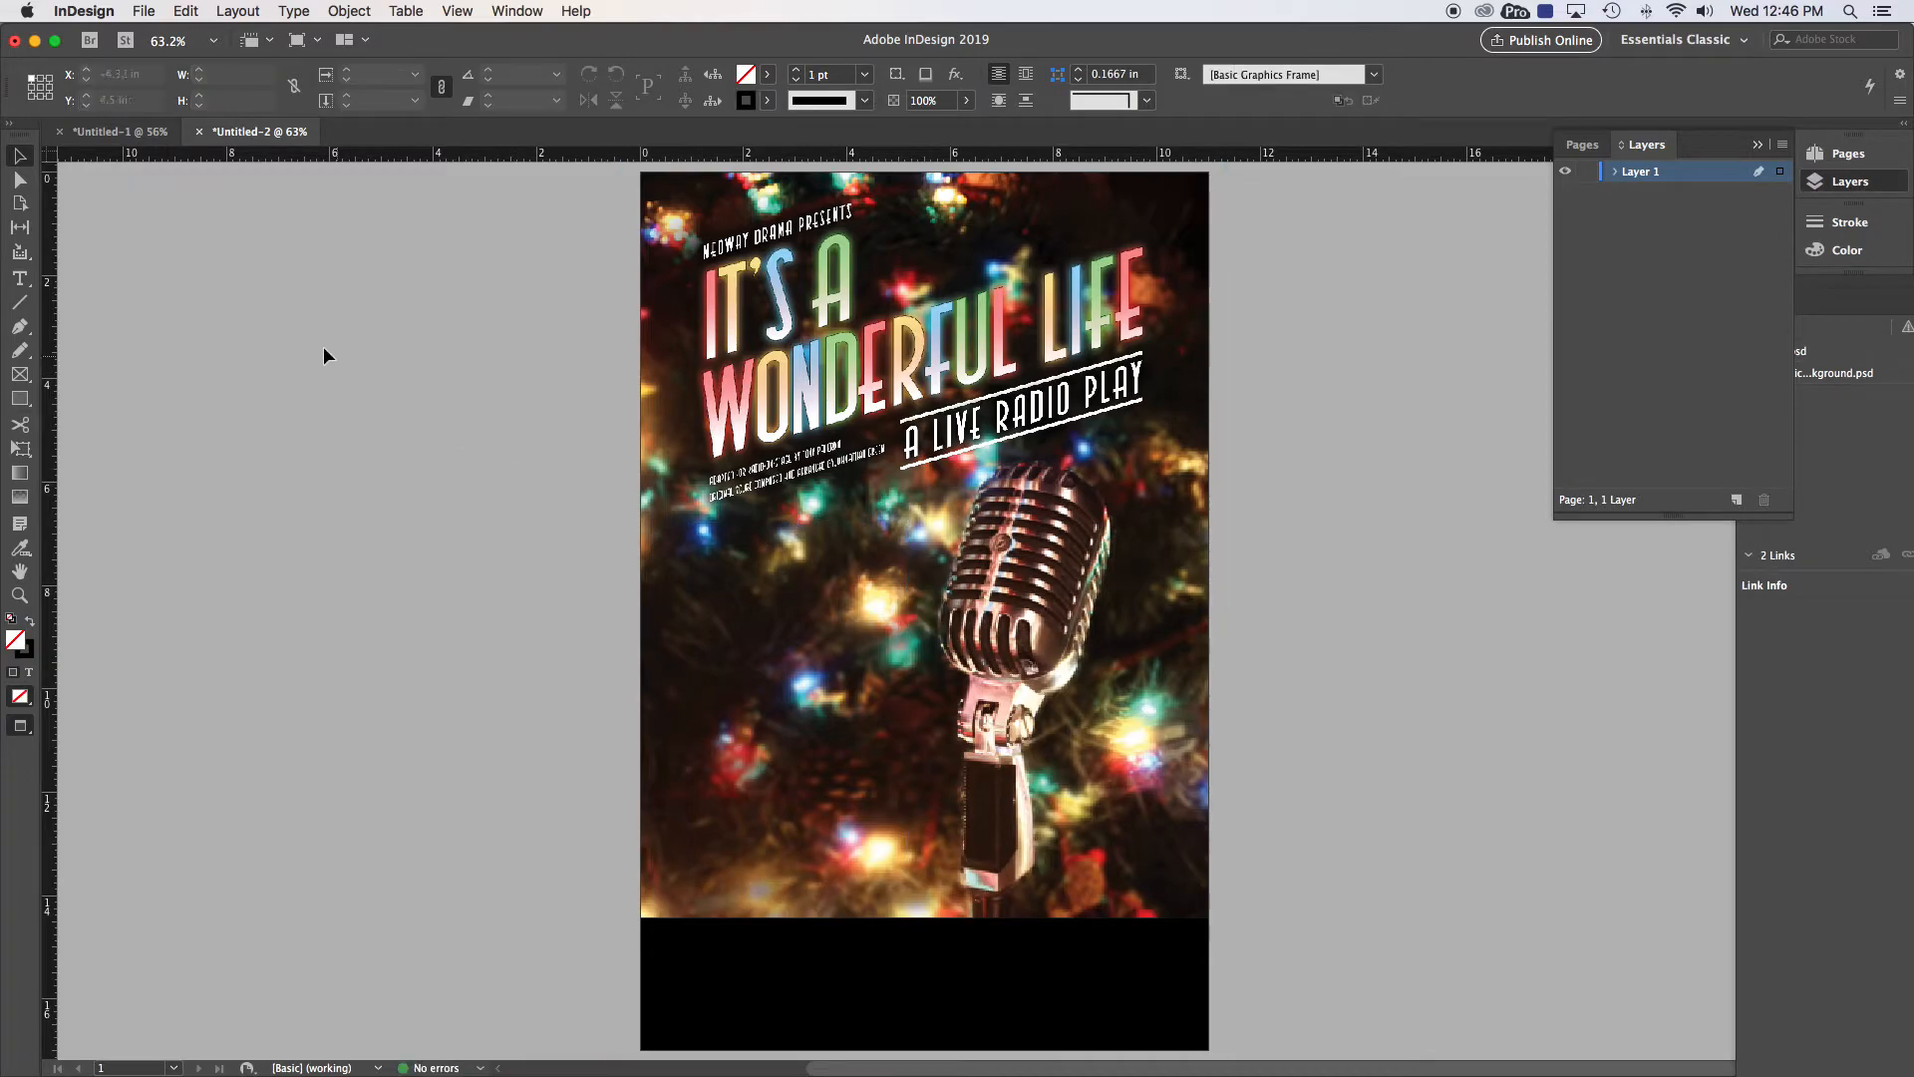
Copy the event details text and its two divider lines from Untitled-1 and paste them into Untitled-2
click(108, 129)
drag(692, 517, 1034, 952)
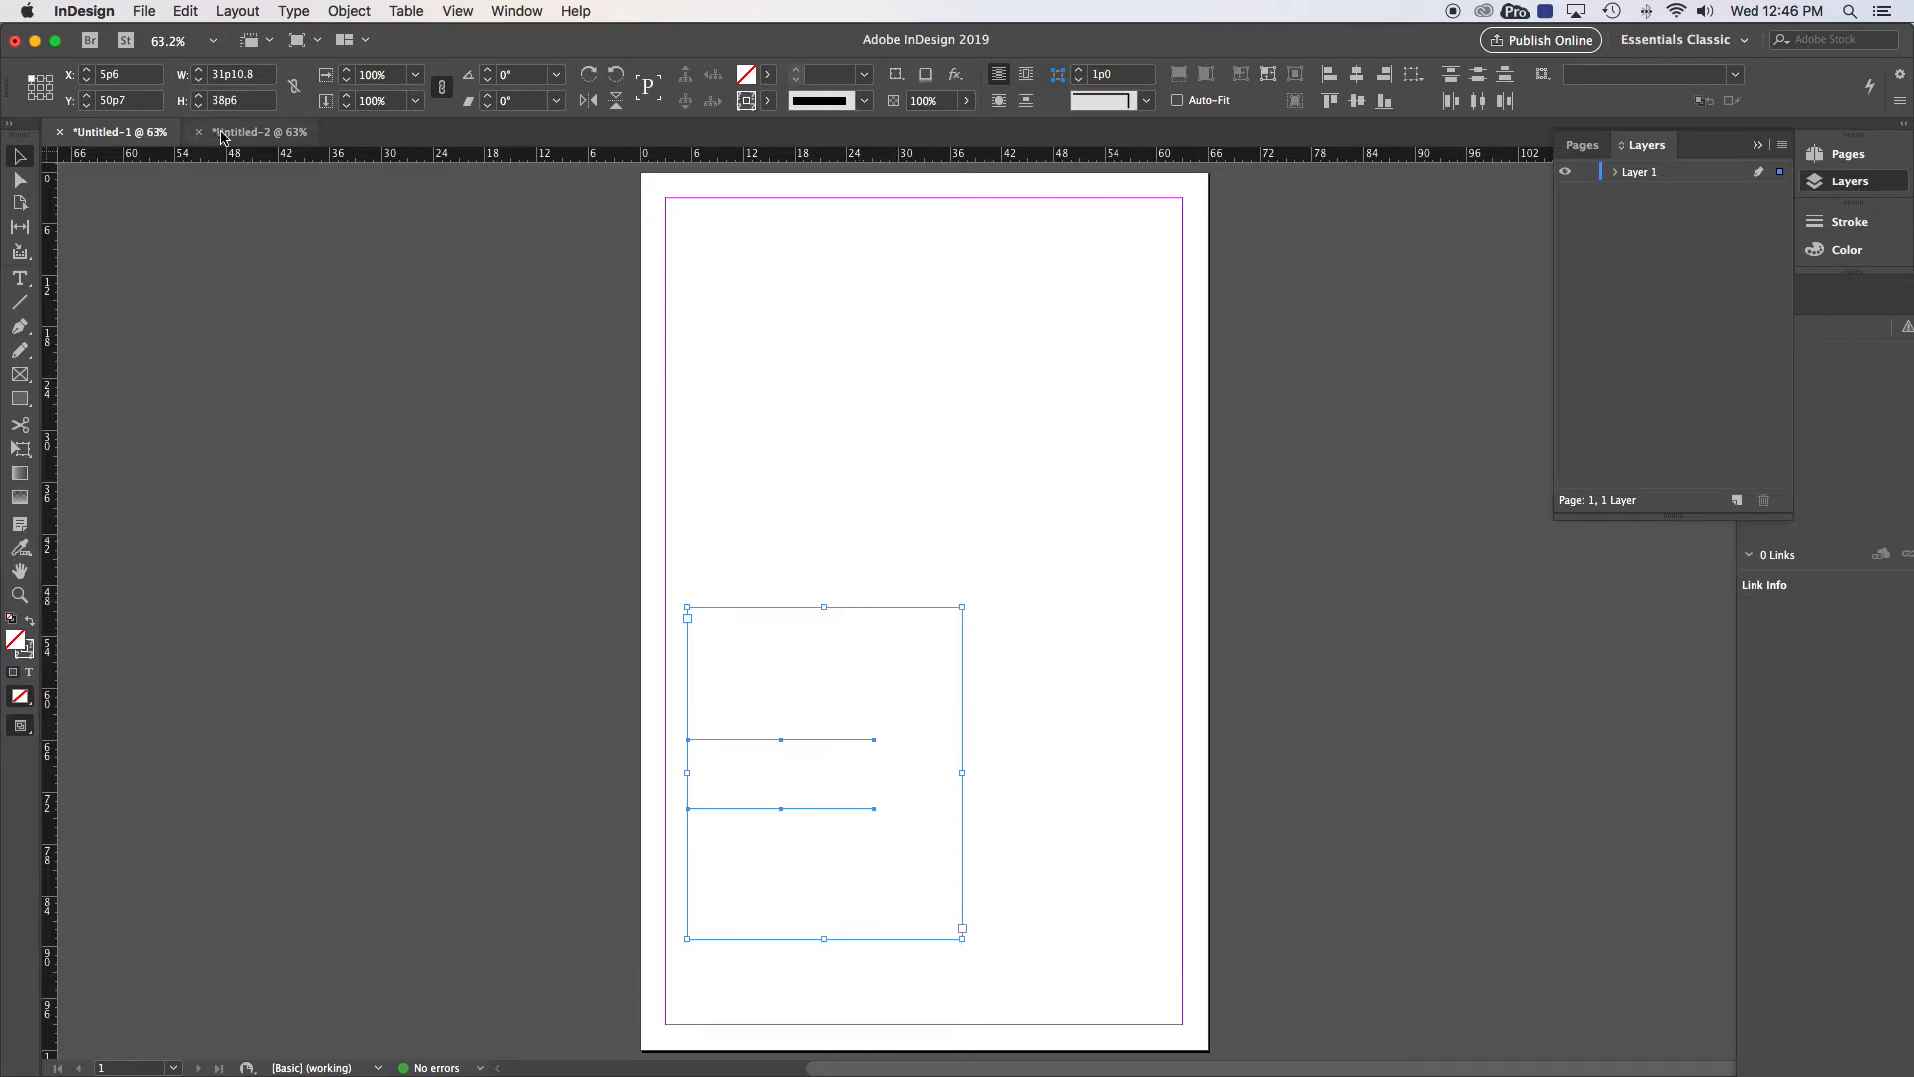
click(259, 131)
click(492, 430)
key(super+v)
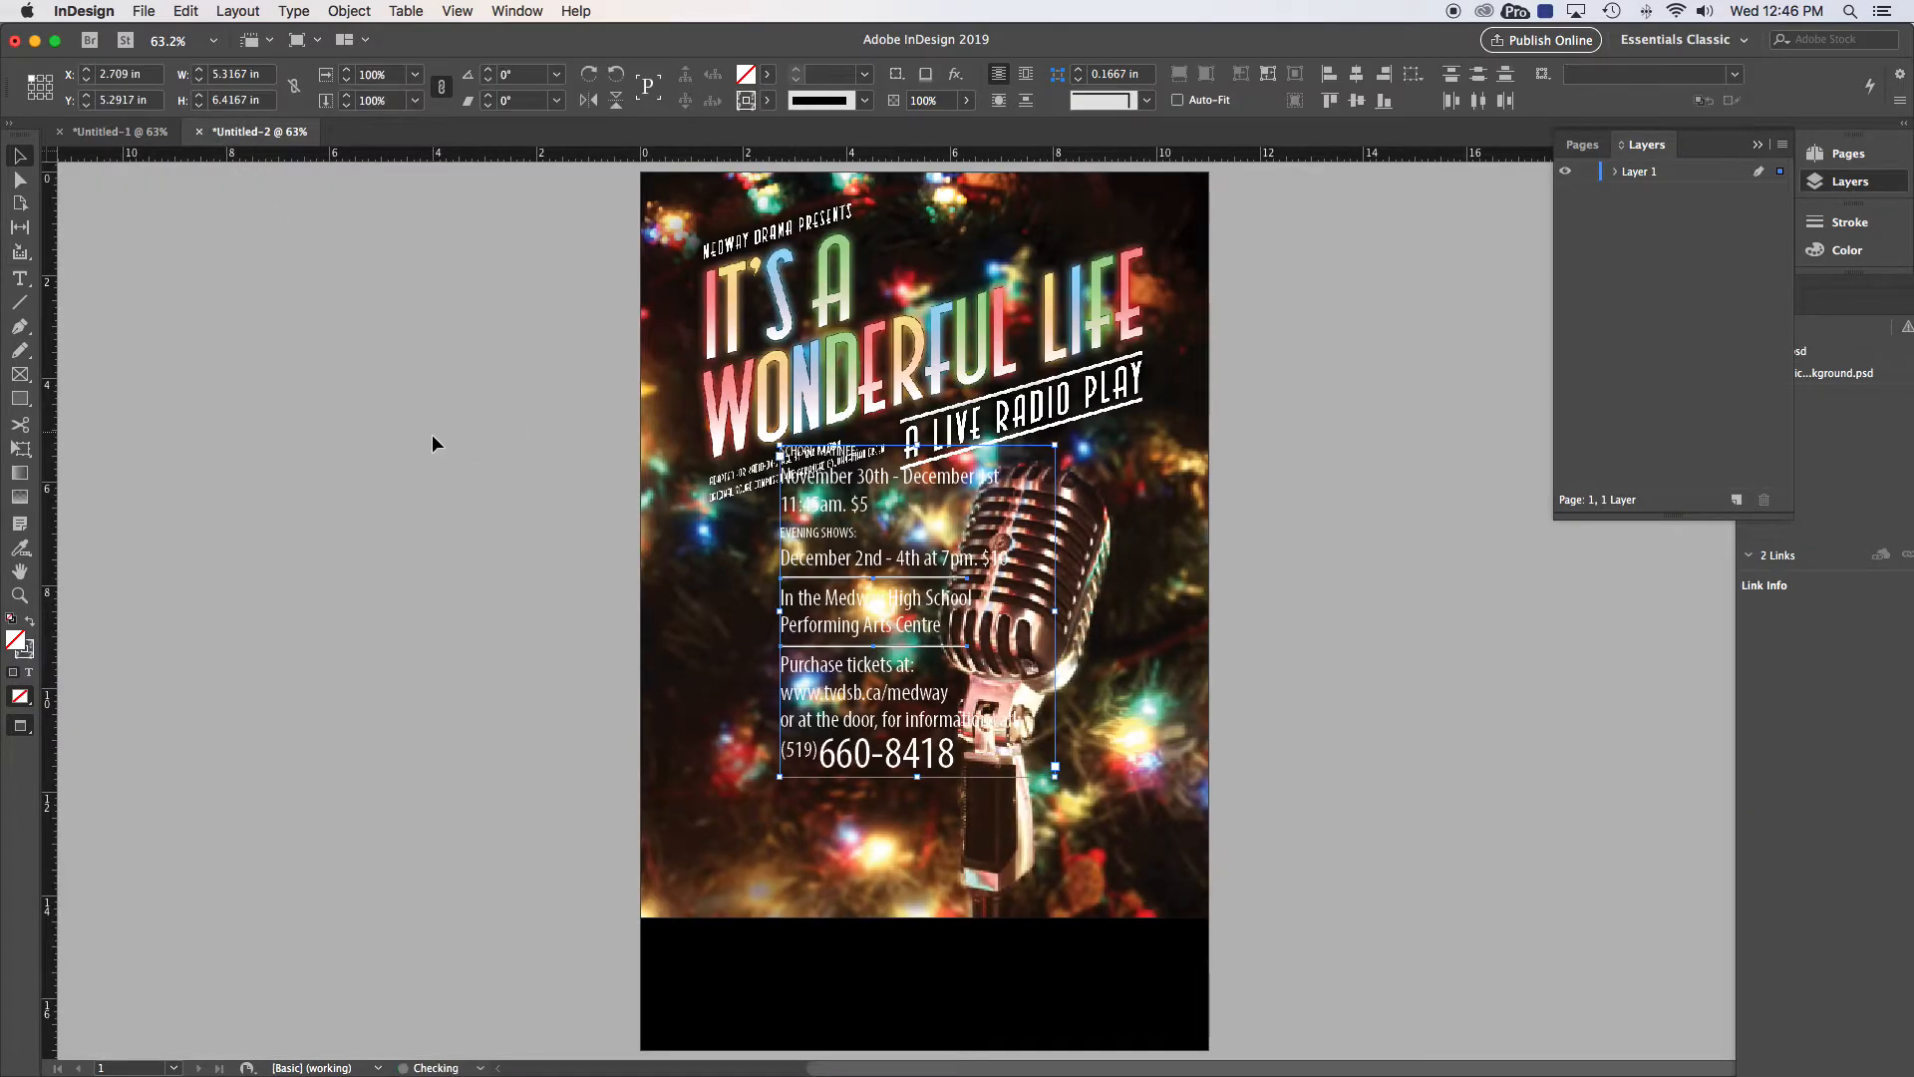
Move the event details text with its two divider lines beside the microphone, to about X 0.63 in, Y 7.2 in
click(835, 544)
drag(834, 546, 701, 618)
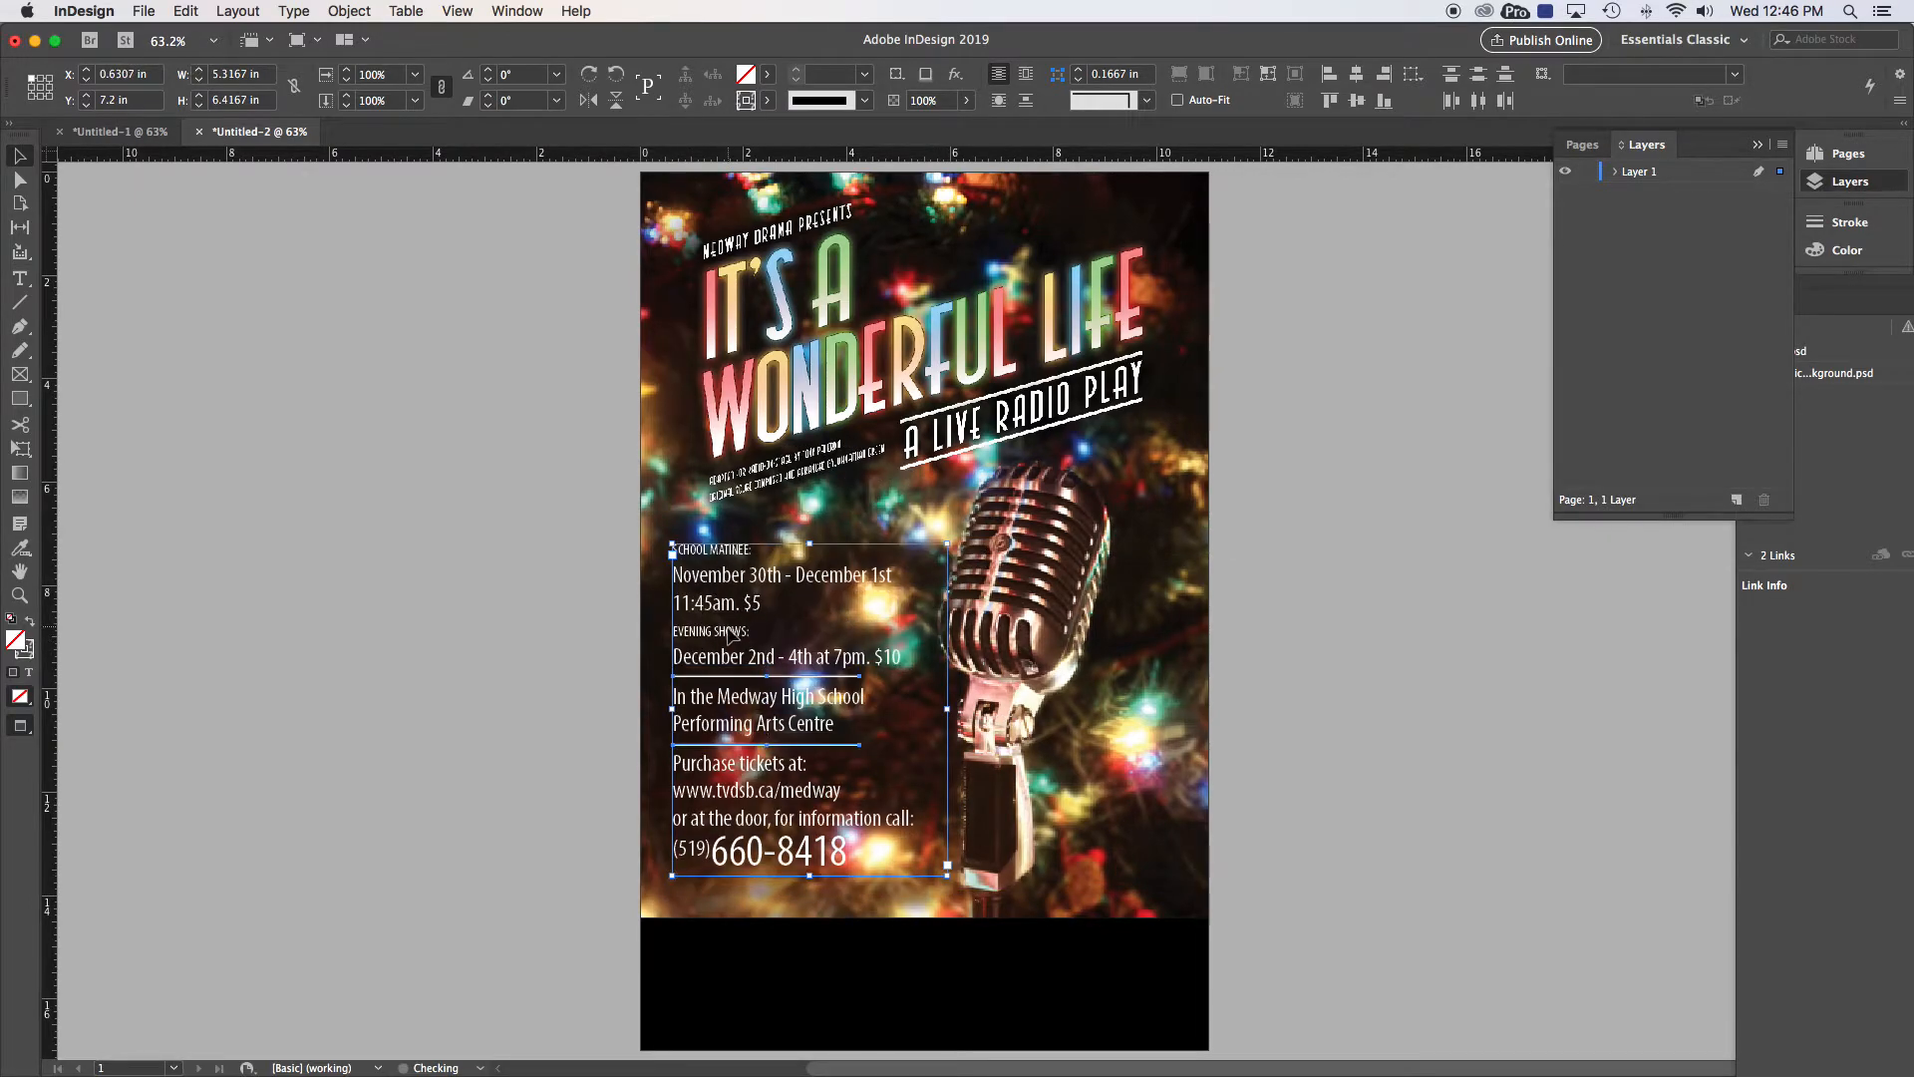
click(548, 531)
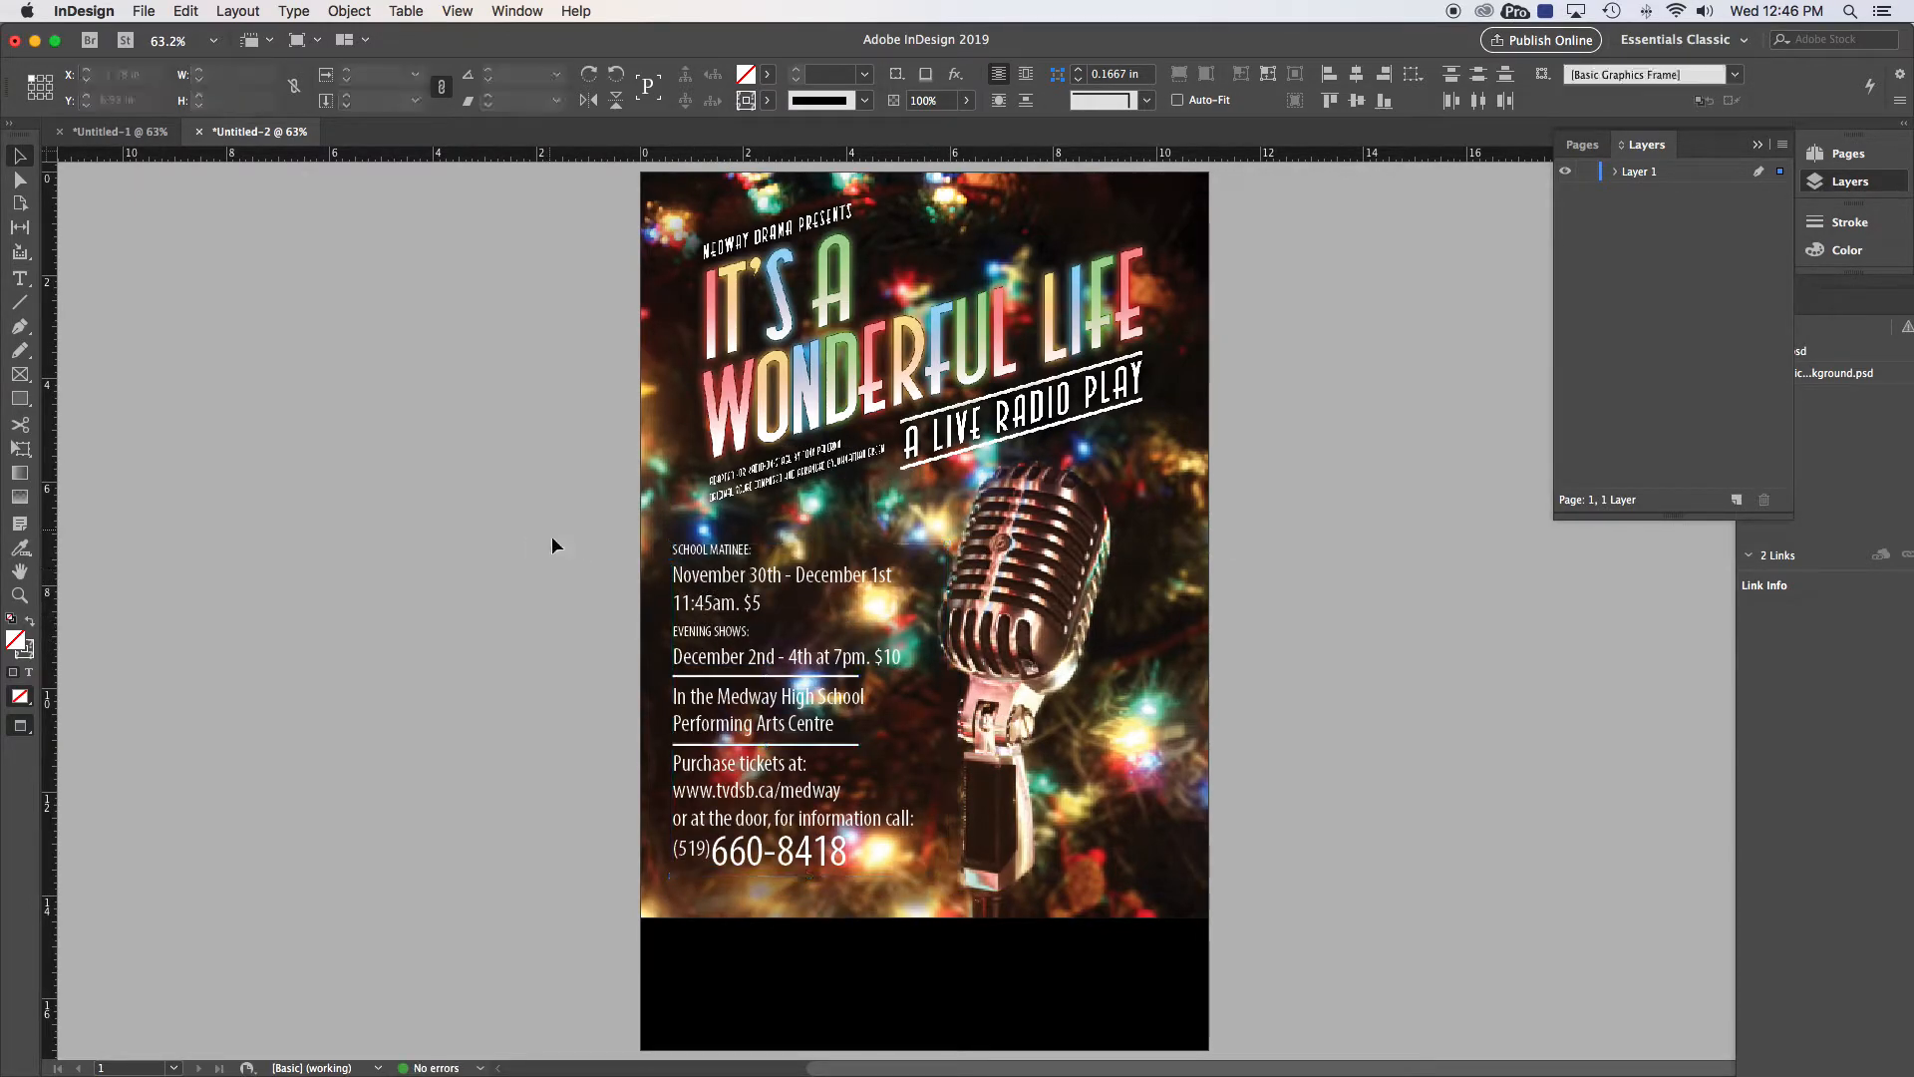
Try moving the event details text down onto the black bottom band and undo the move
drag(712, 580, 795, 997)
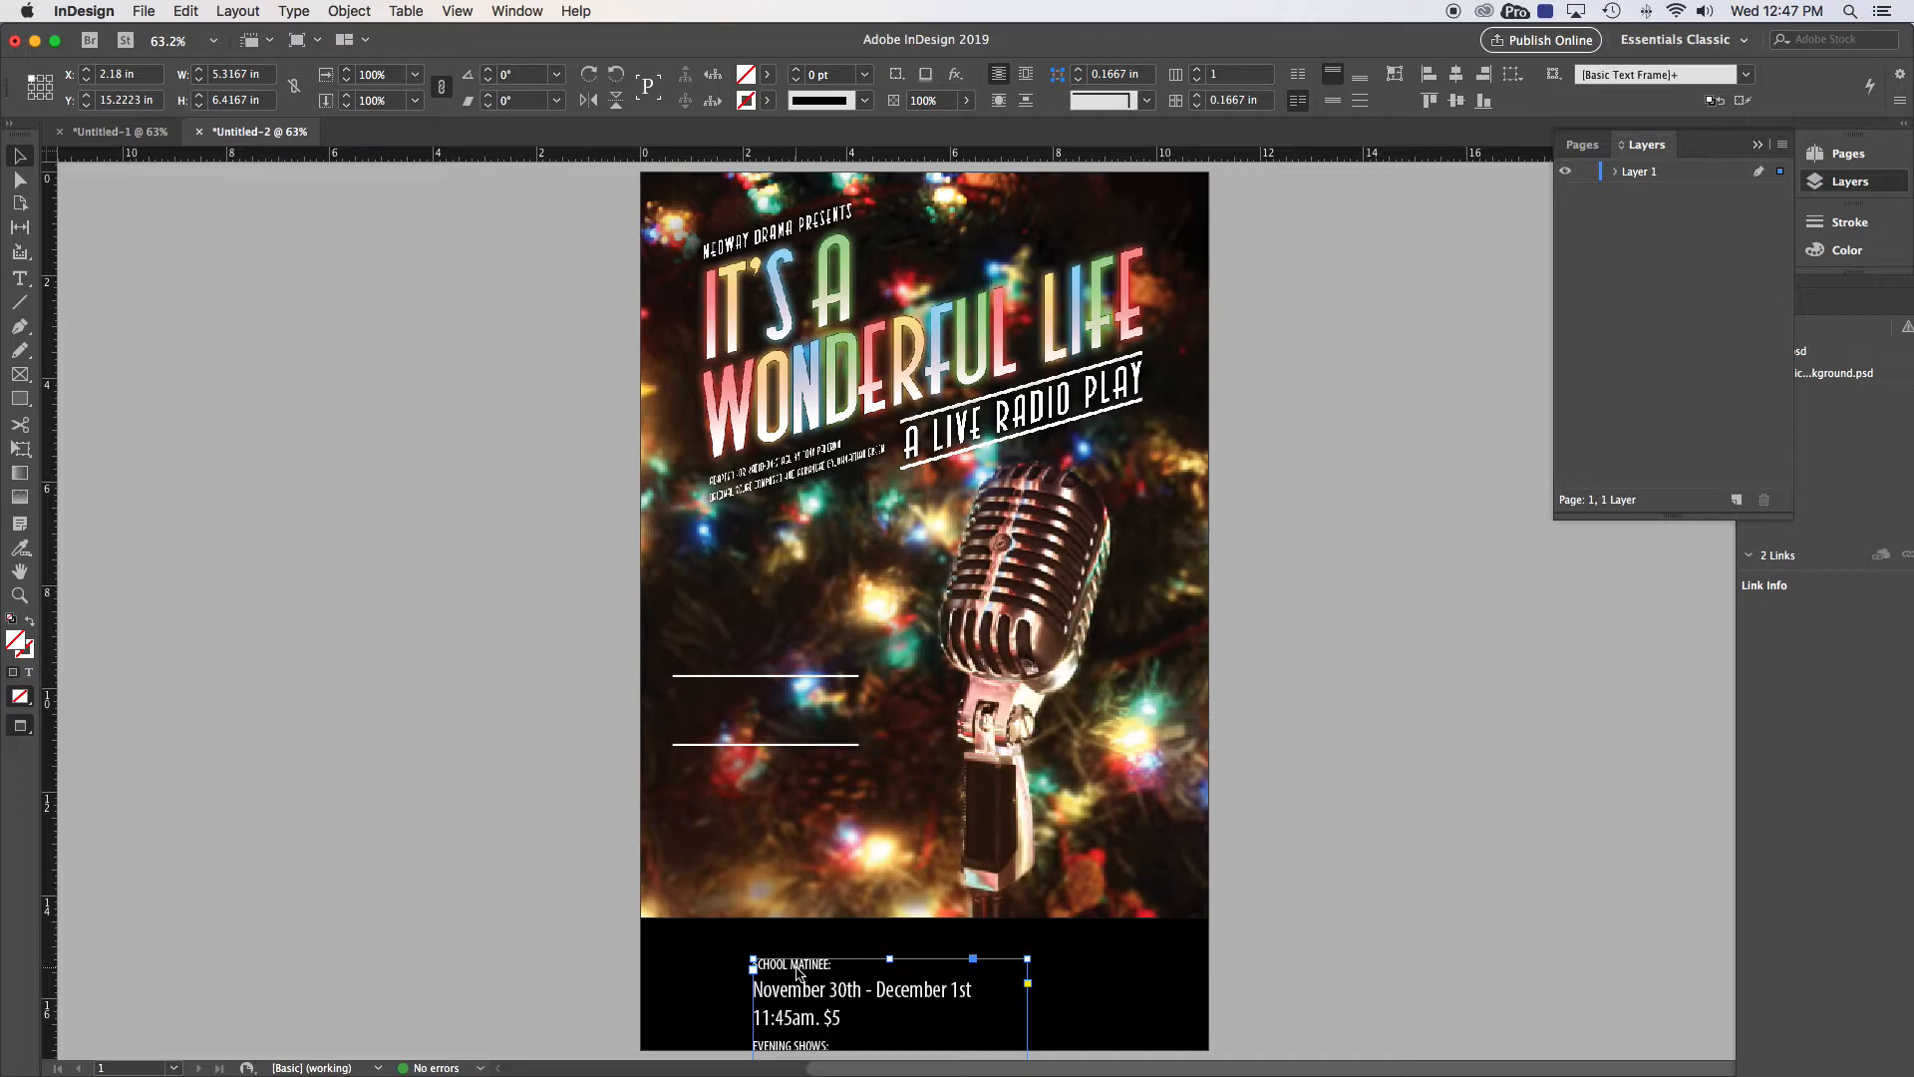
key(super+z)
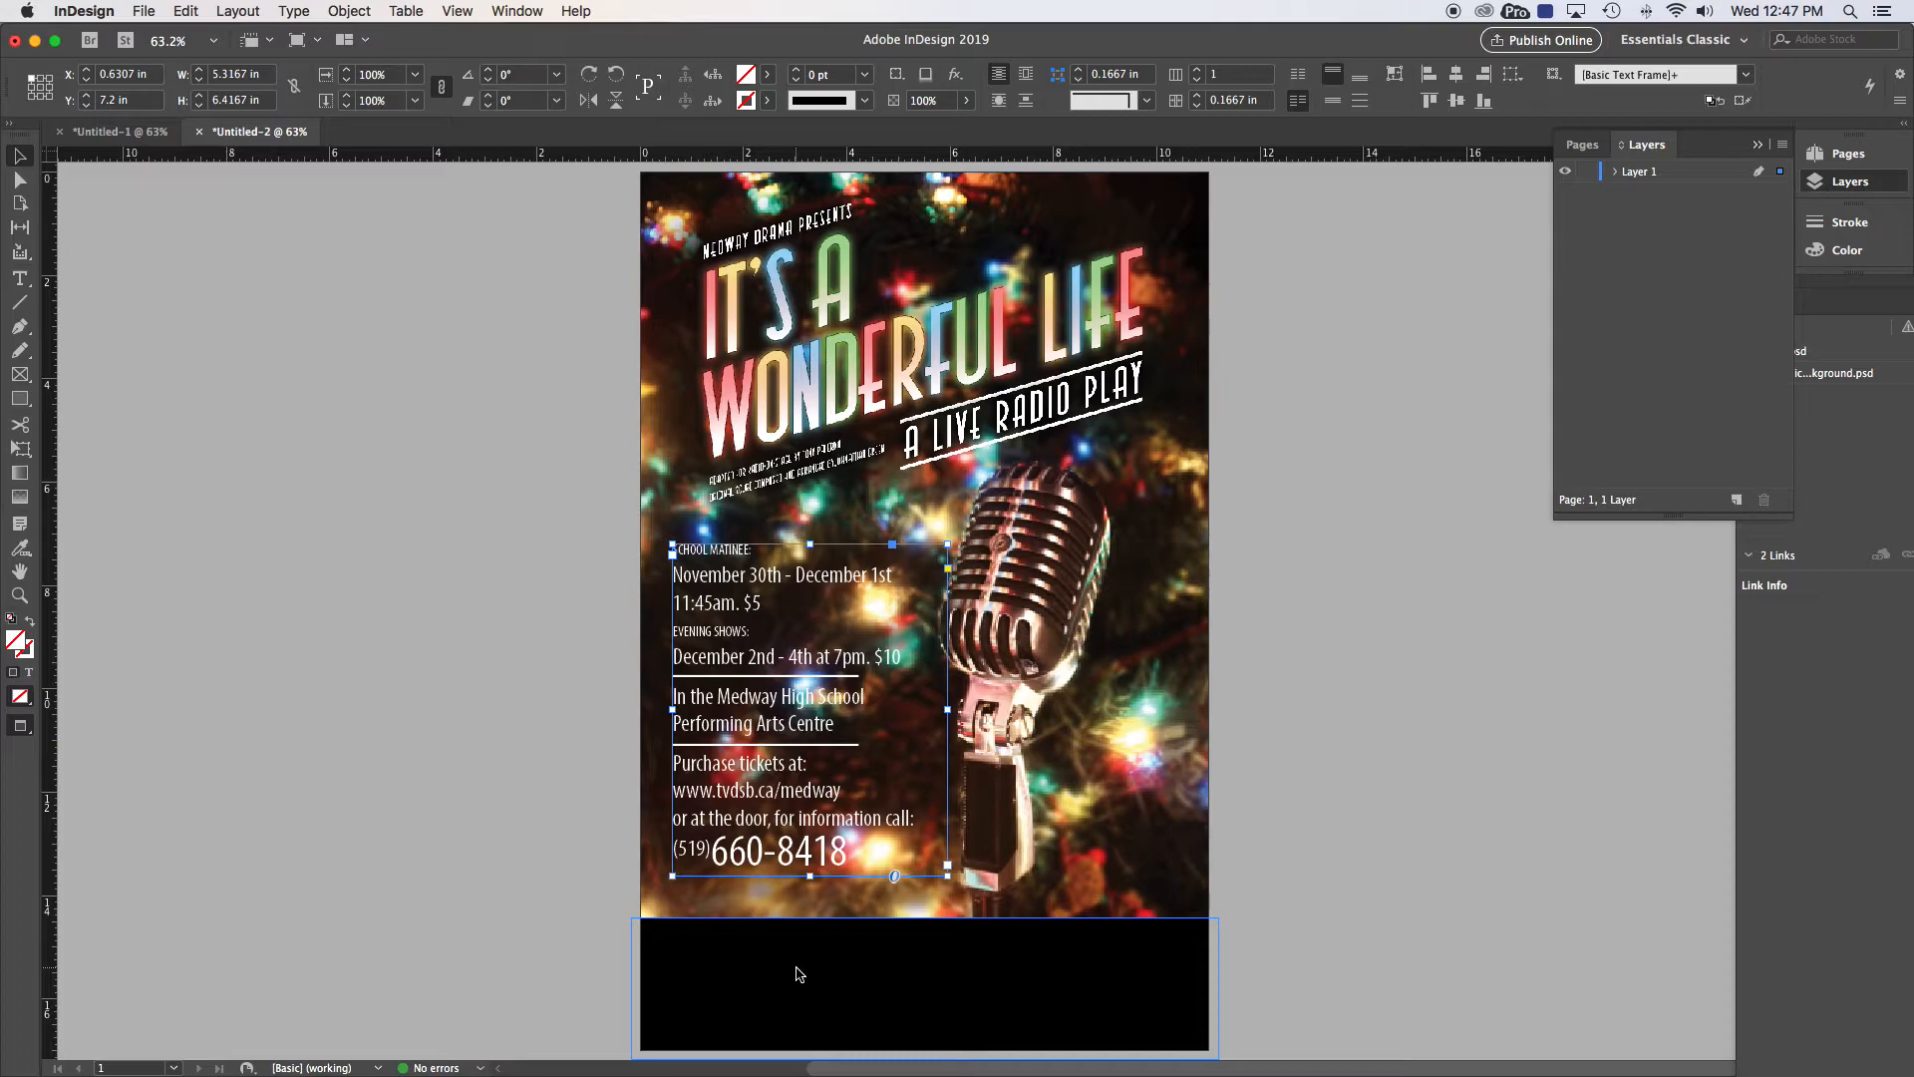
scroll(797, 969, left, 2)
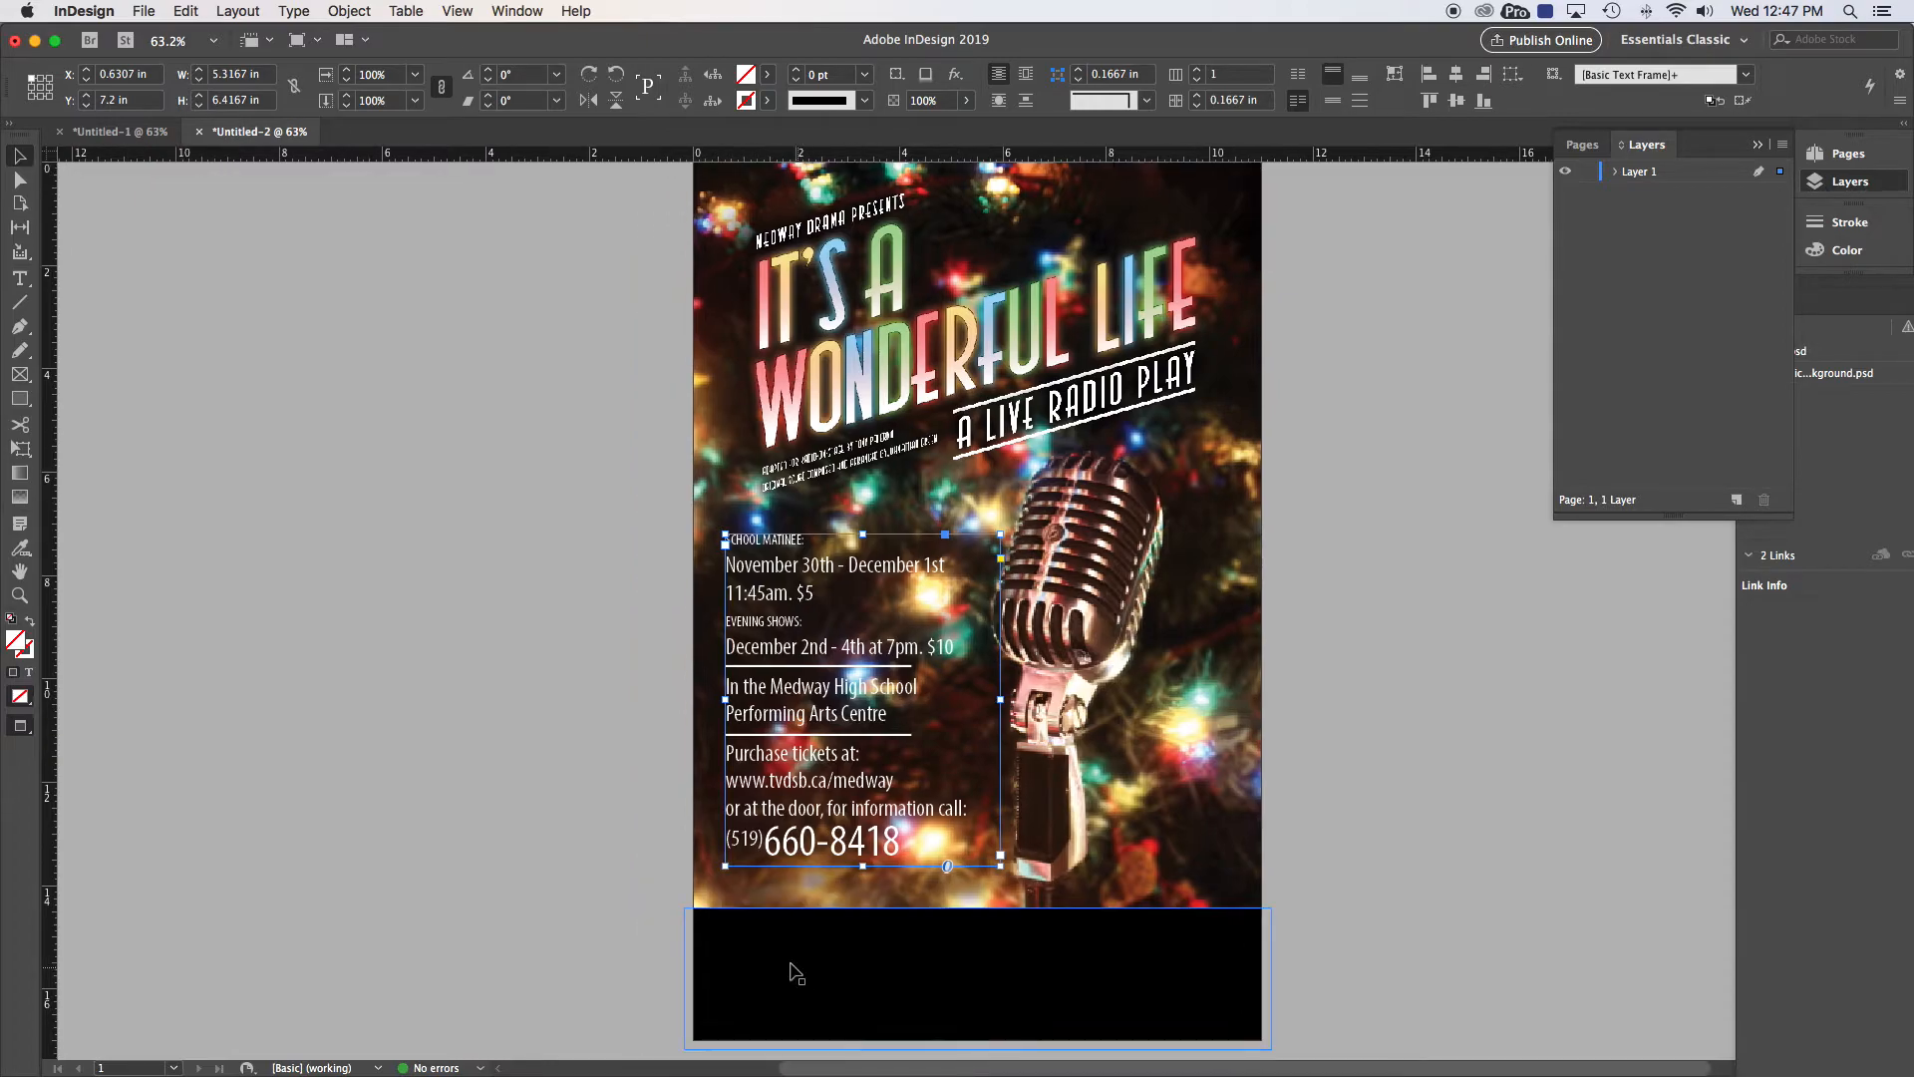
click(604, 664)
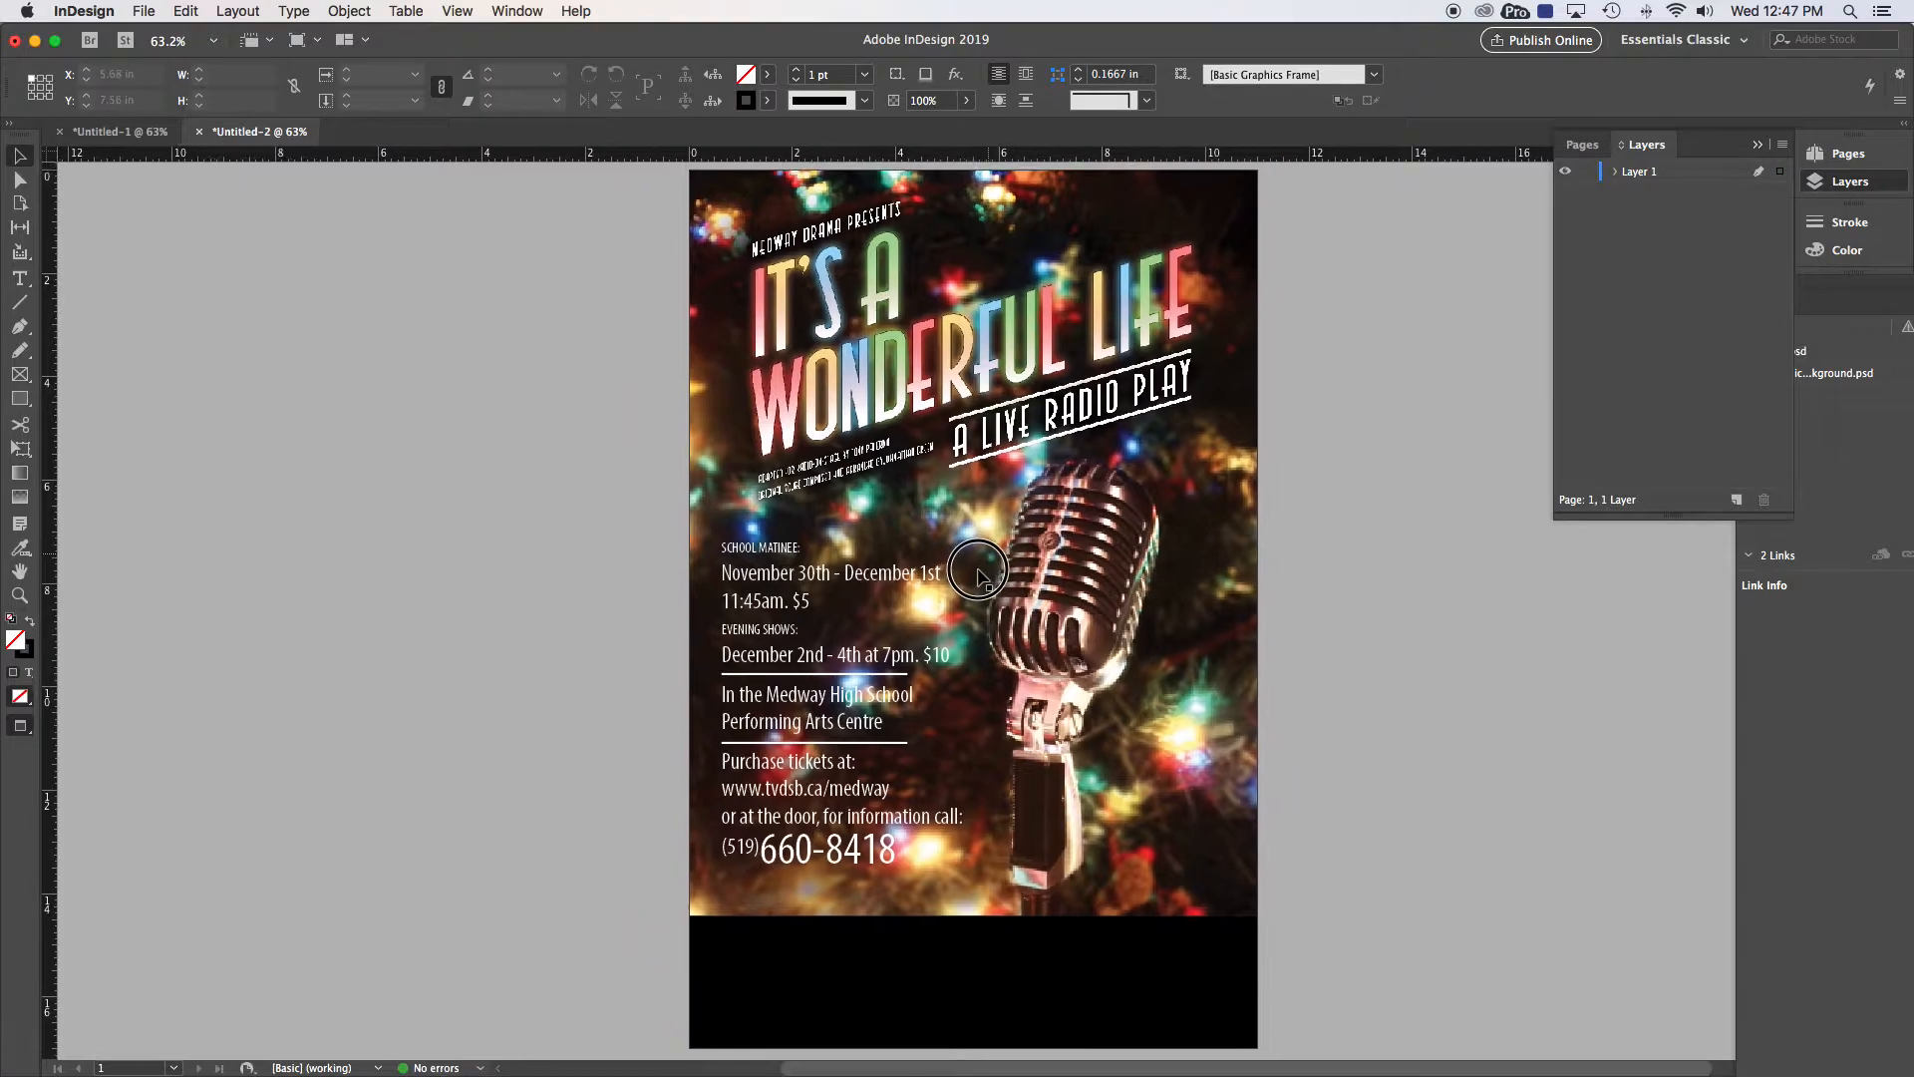
scroll(1002, 553, right, 2)
scroll(1002, 554, up, 1)
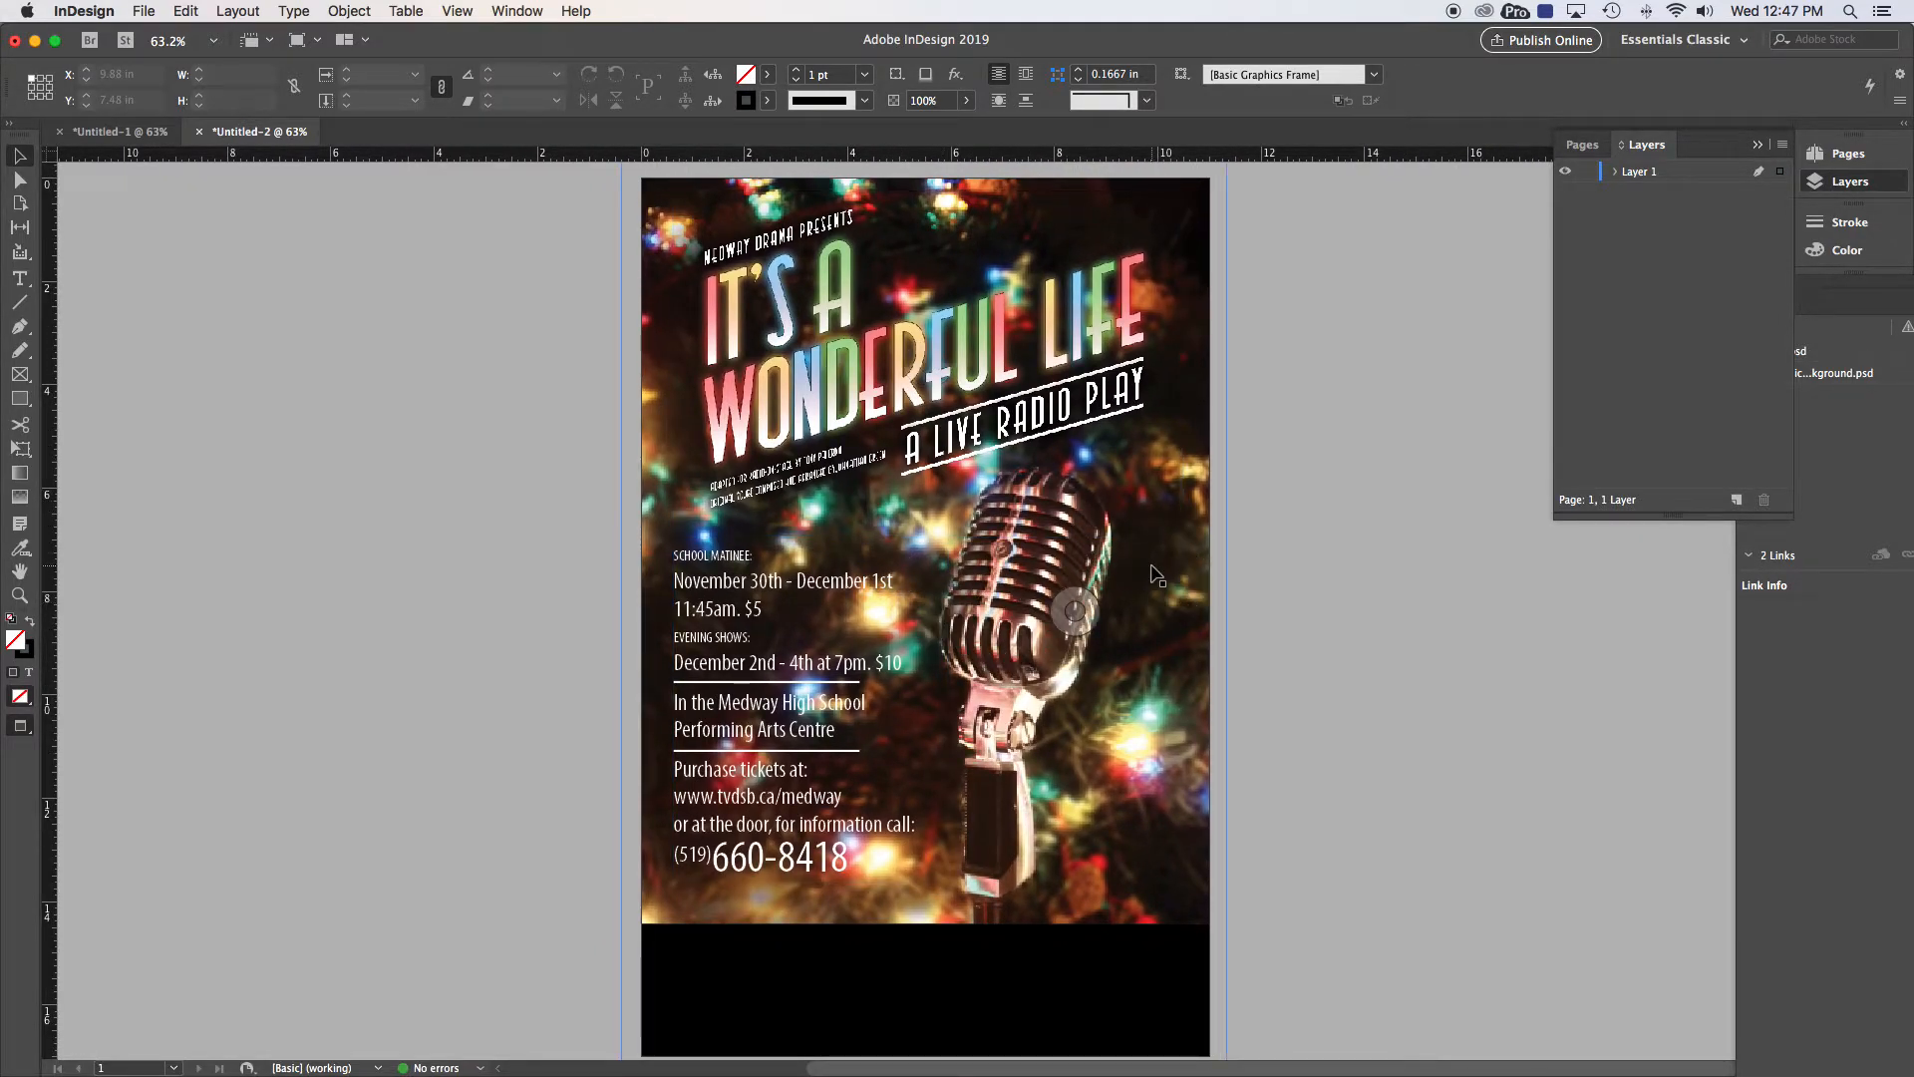
click(562, 331)
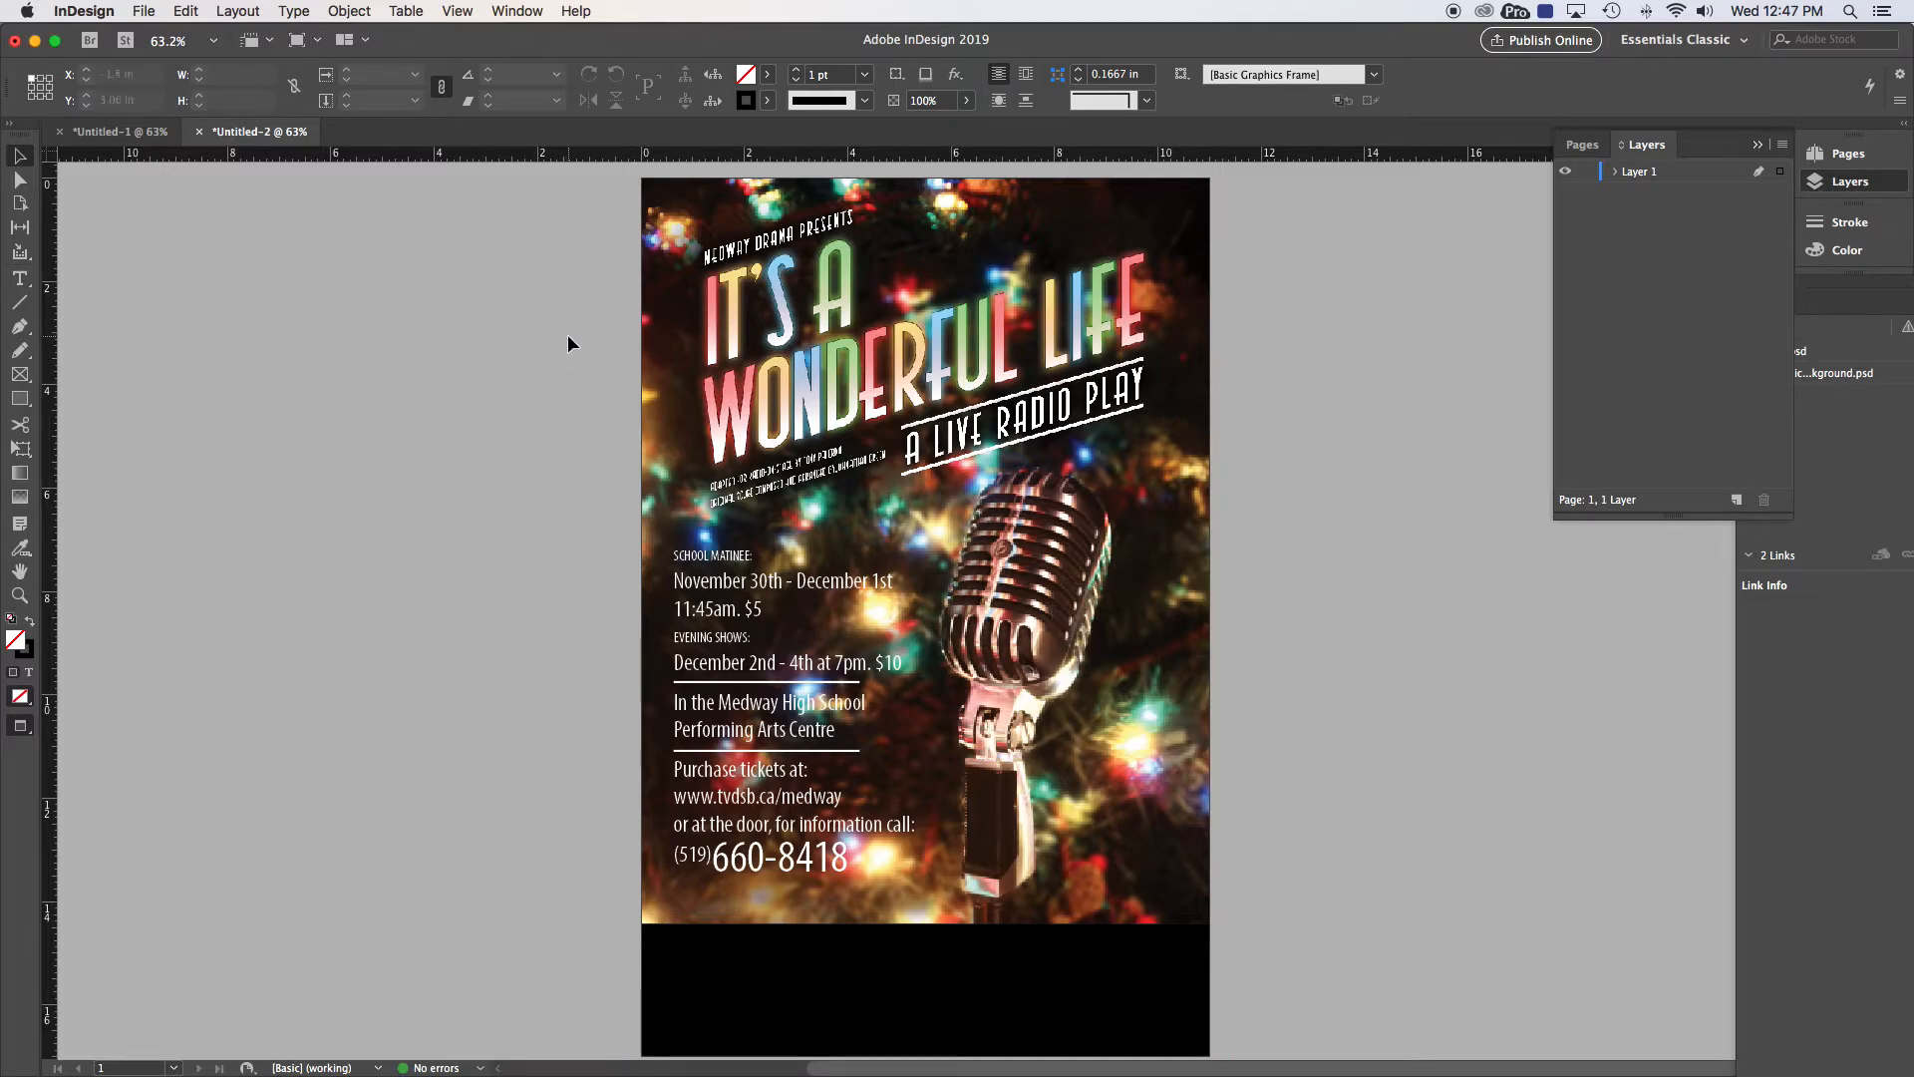
Create a new portrait document from the Letter print preset, 51p0 by 66p0, with one page
click(144, 11)
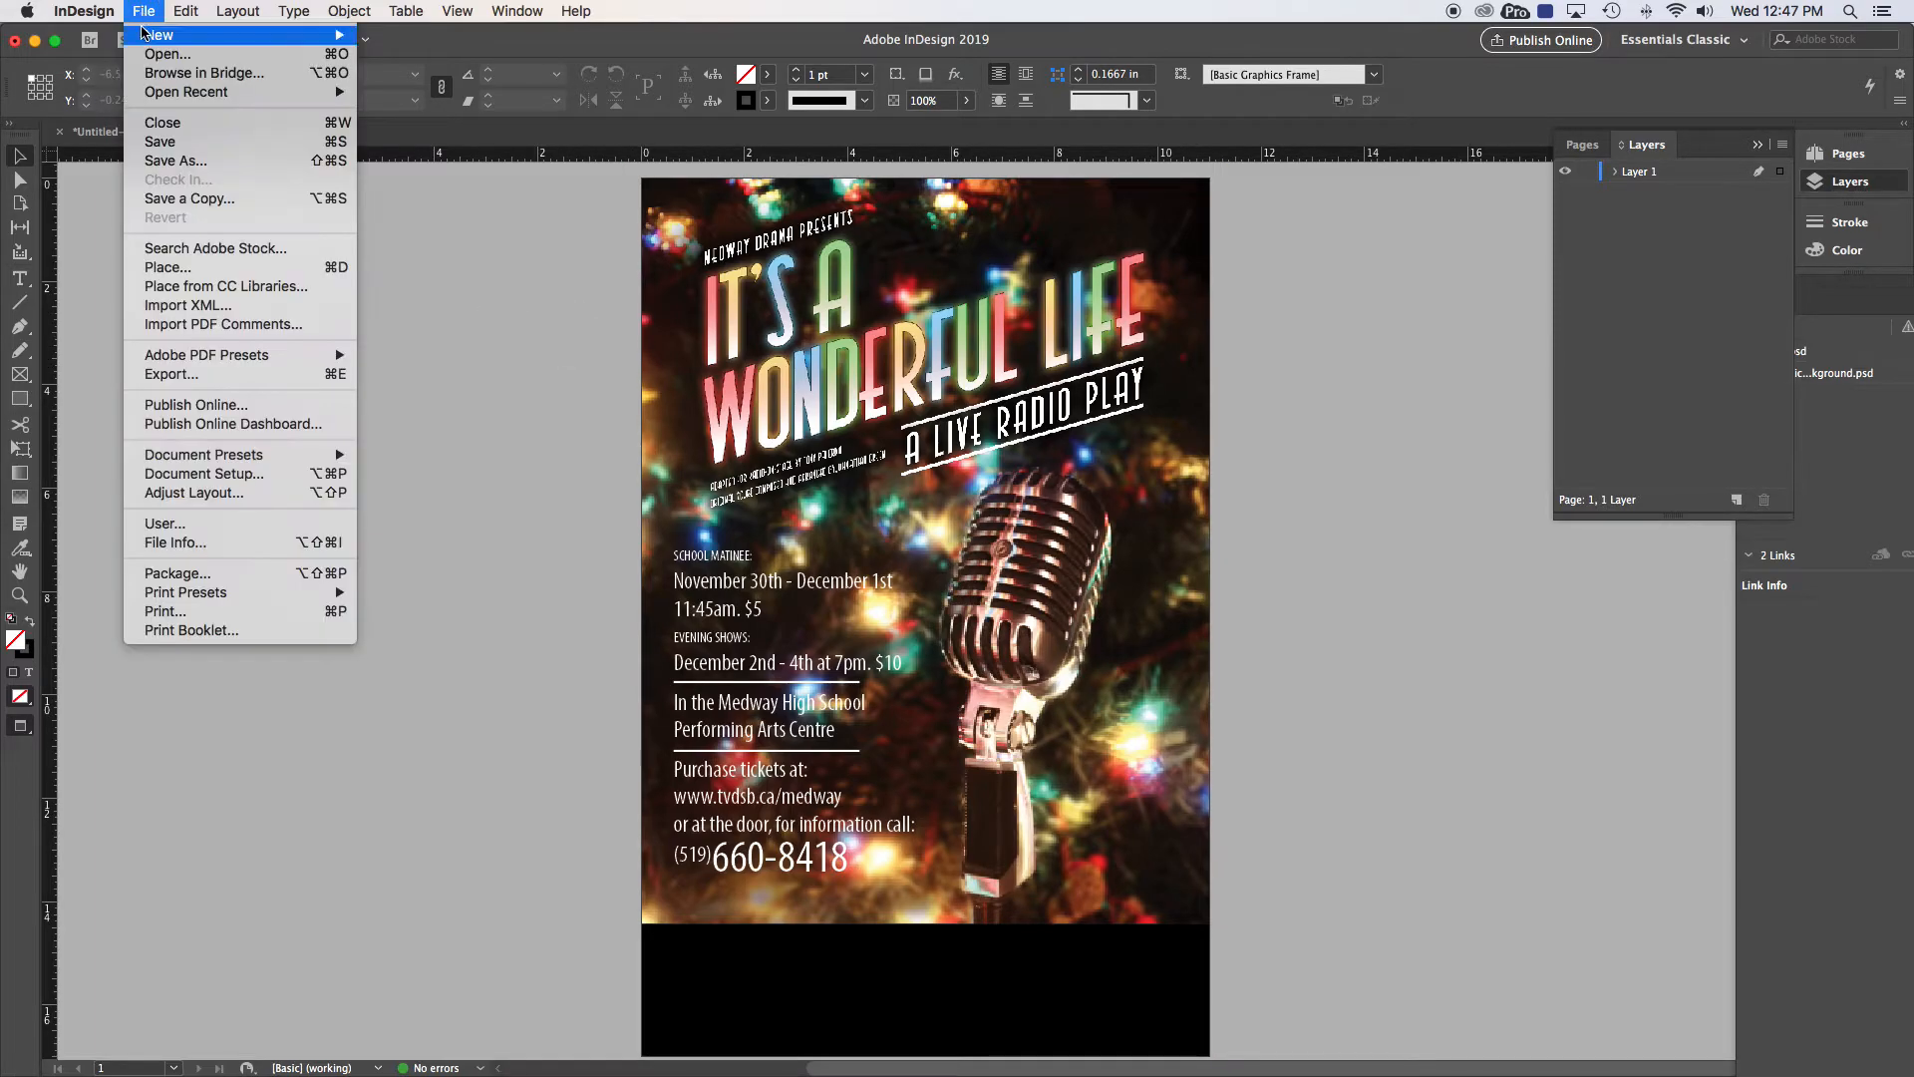
mouse_move(144, 34)
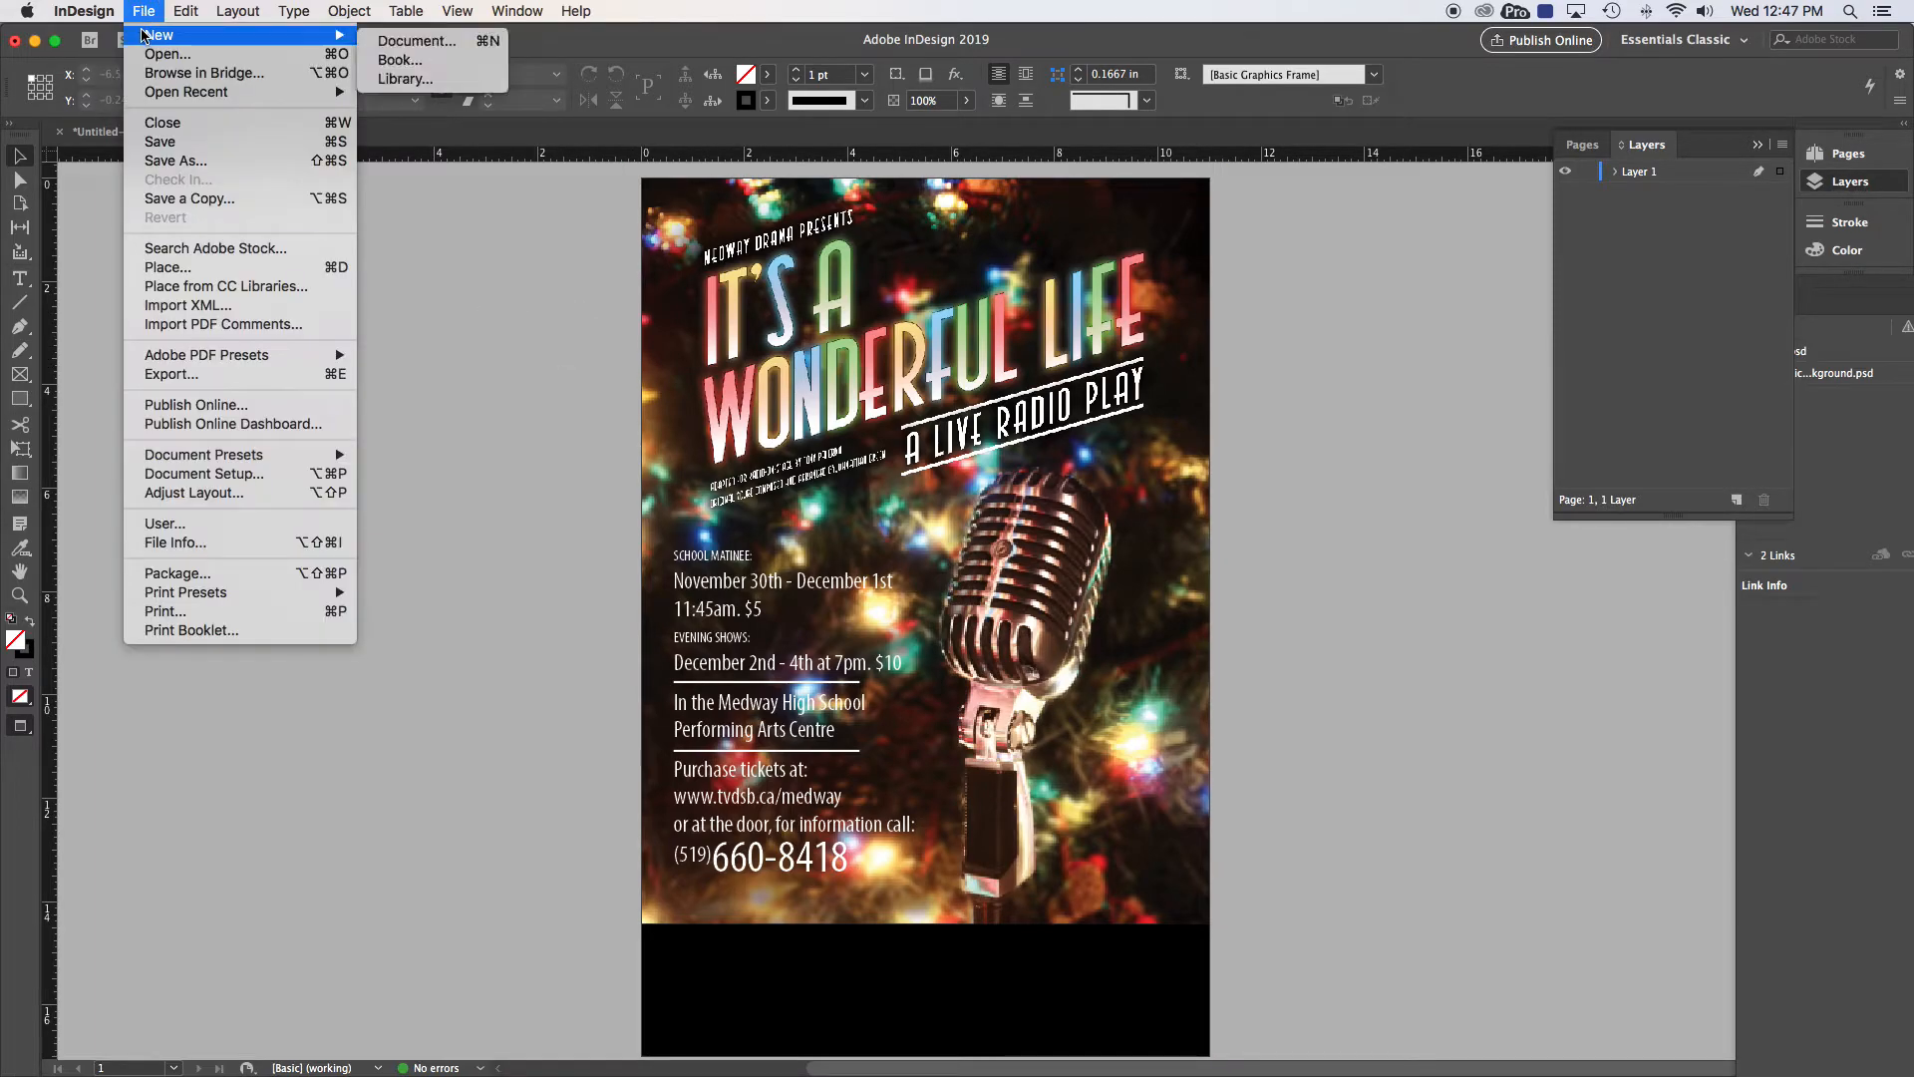
click(418, 42)
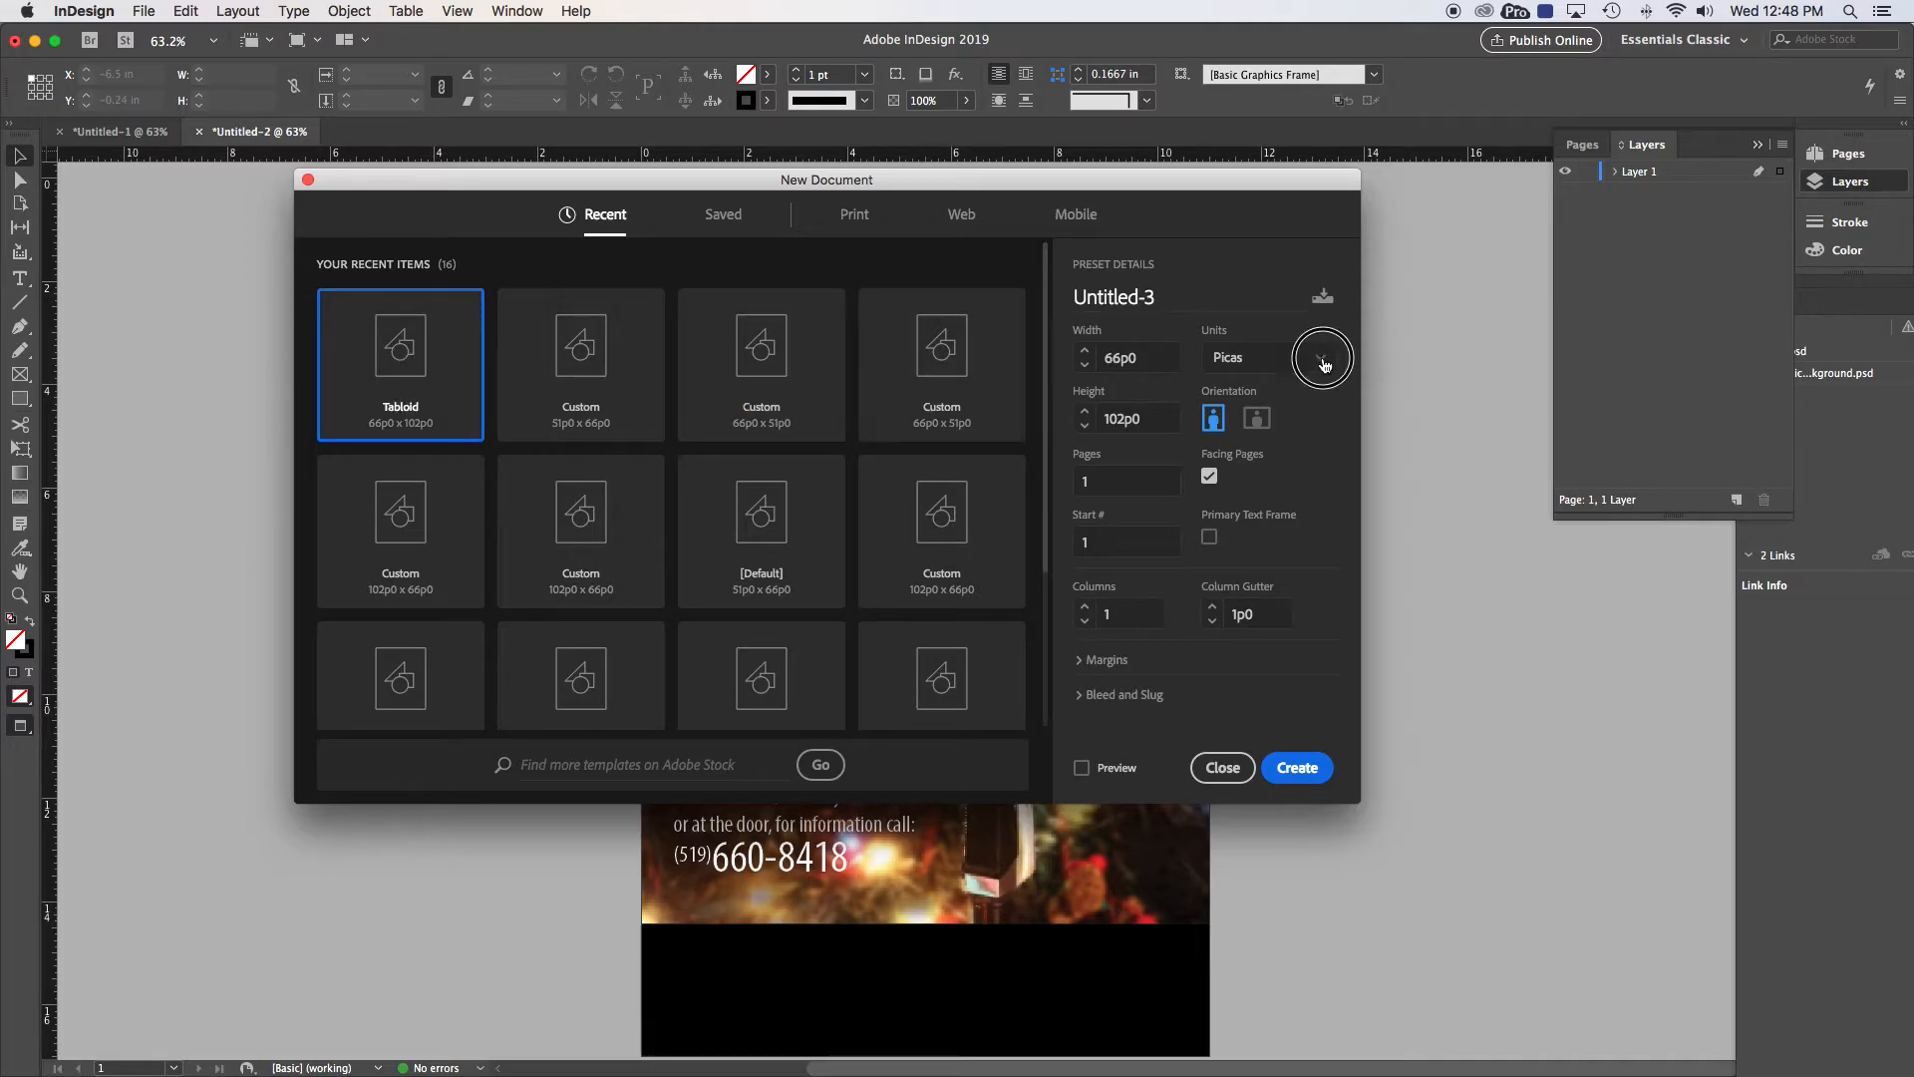
click(1291, 357)
click(1234, 455)
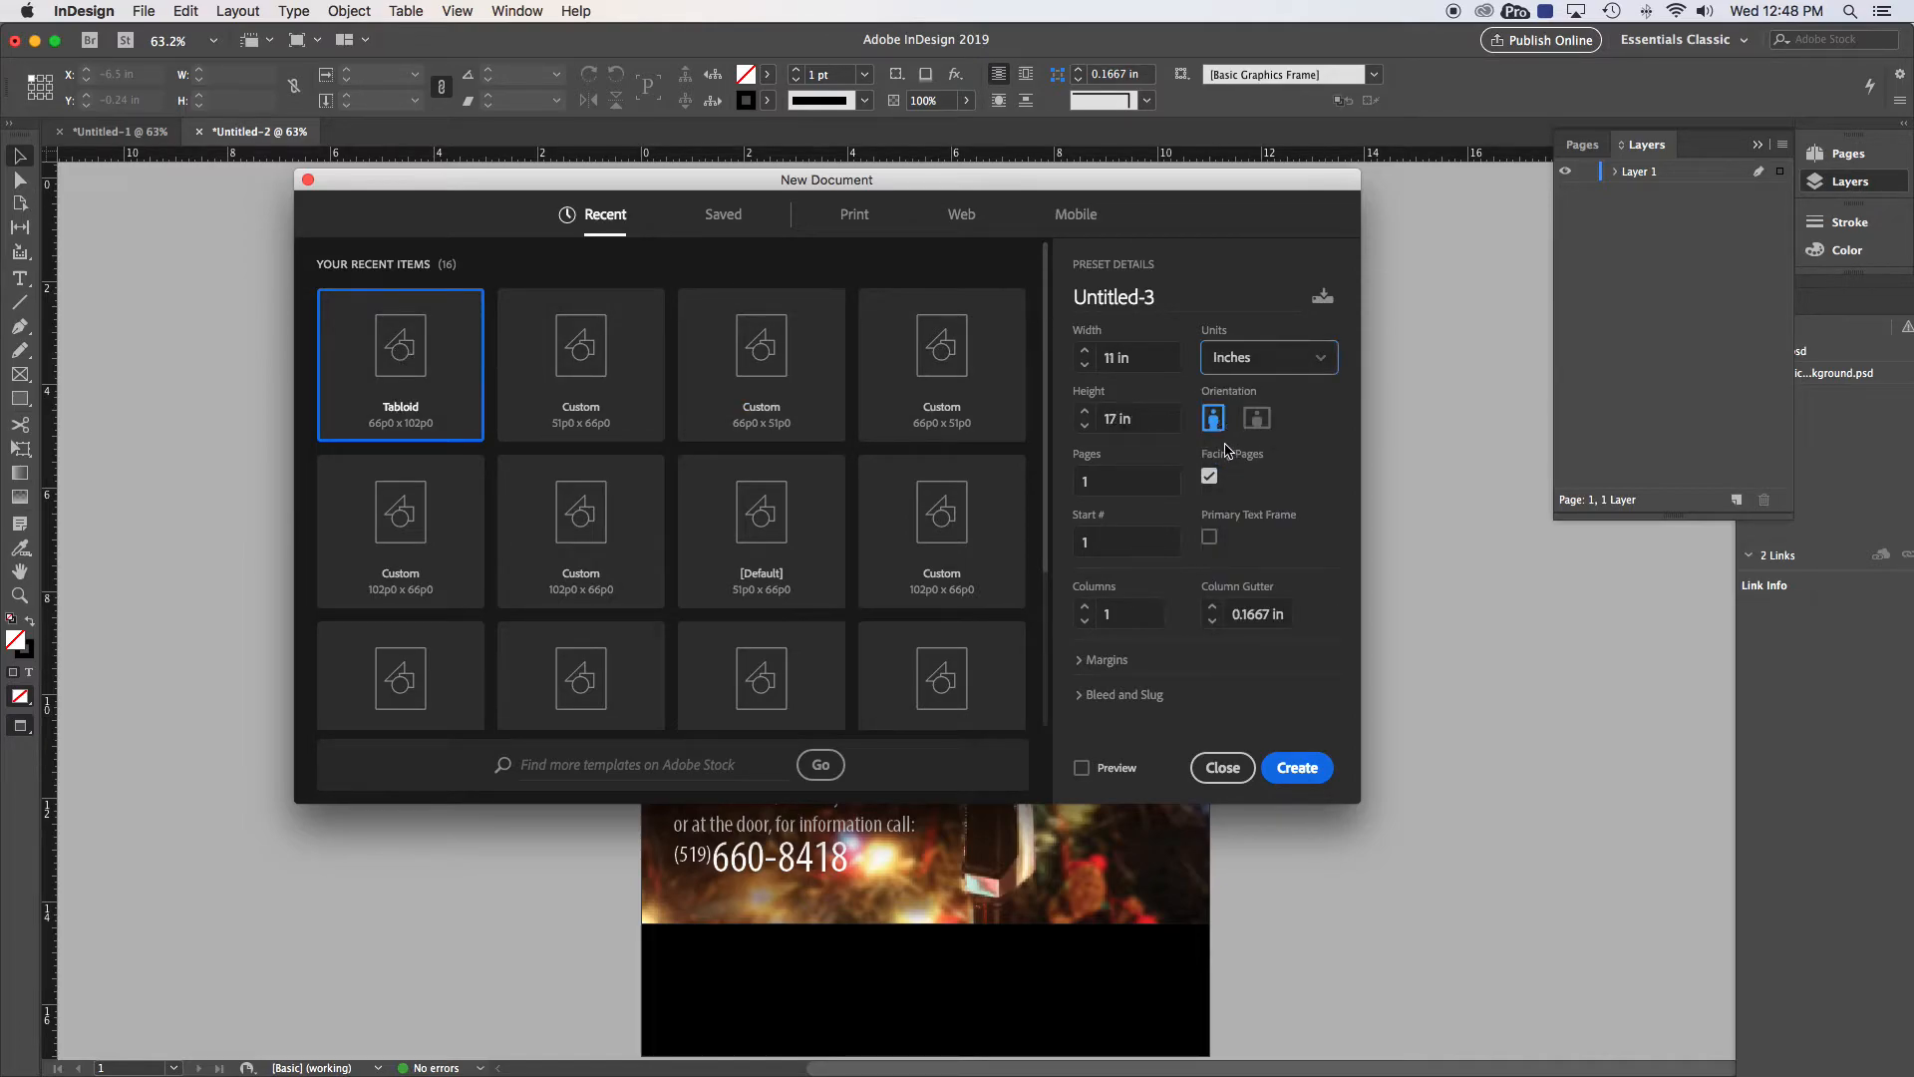
click(855, 222)
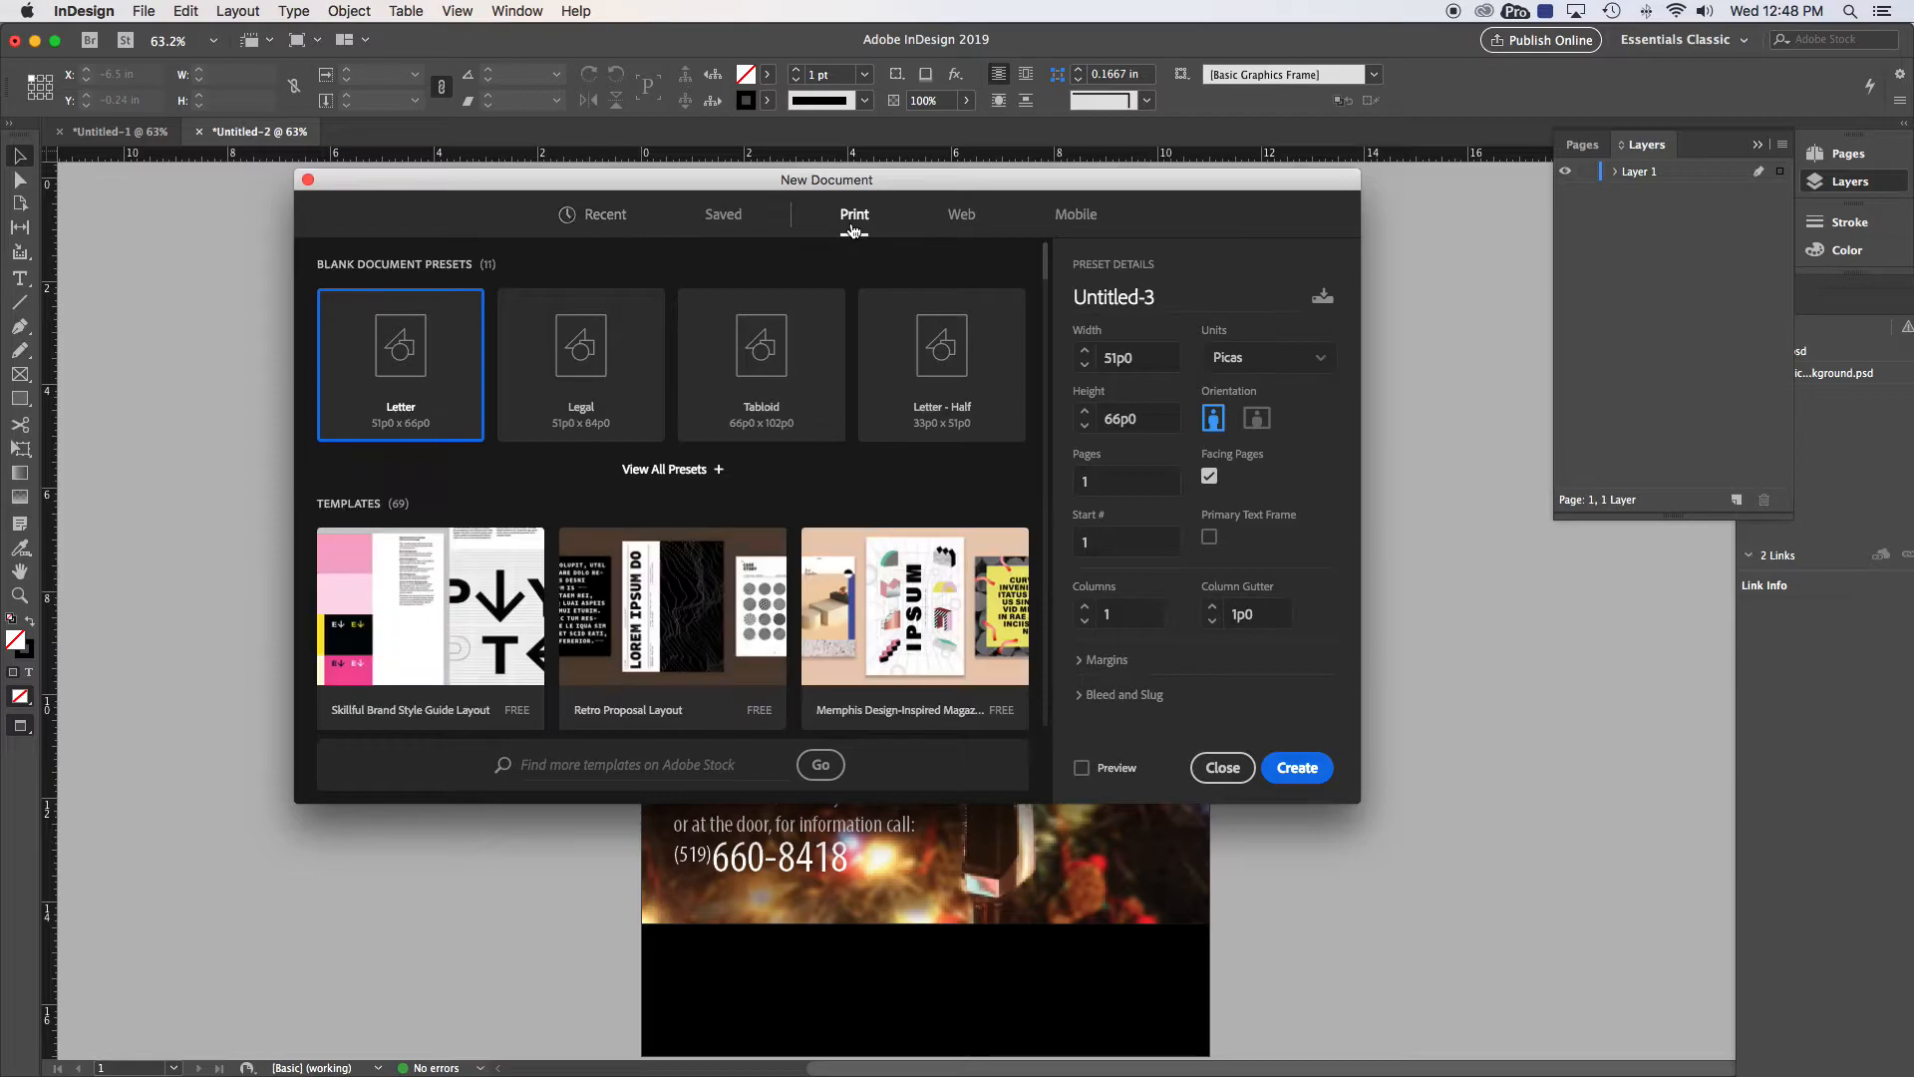
click(418, 346)
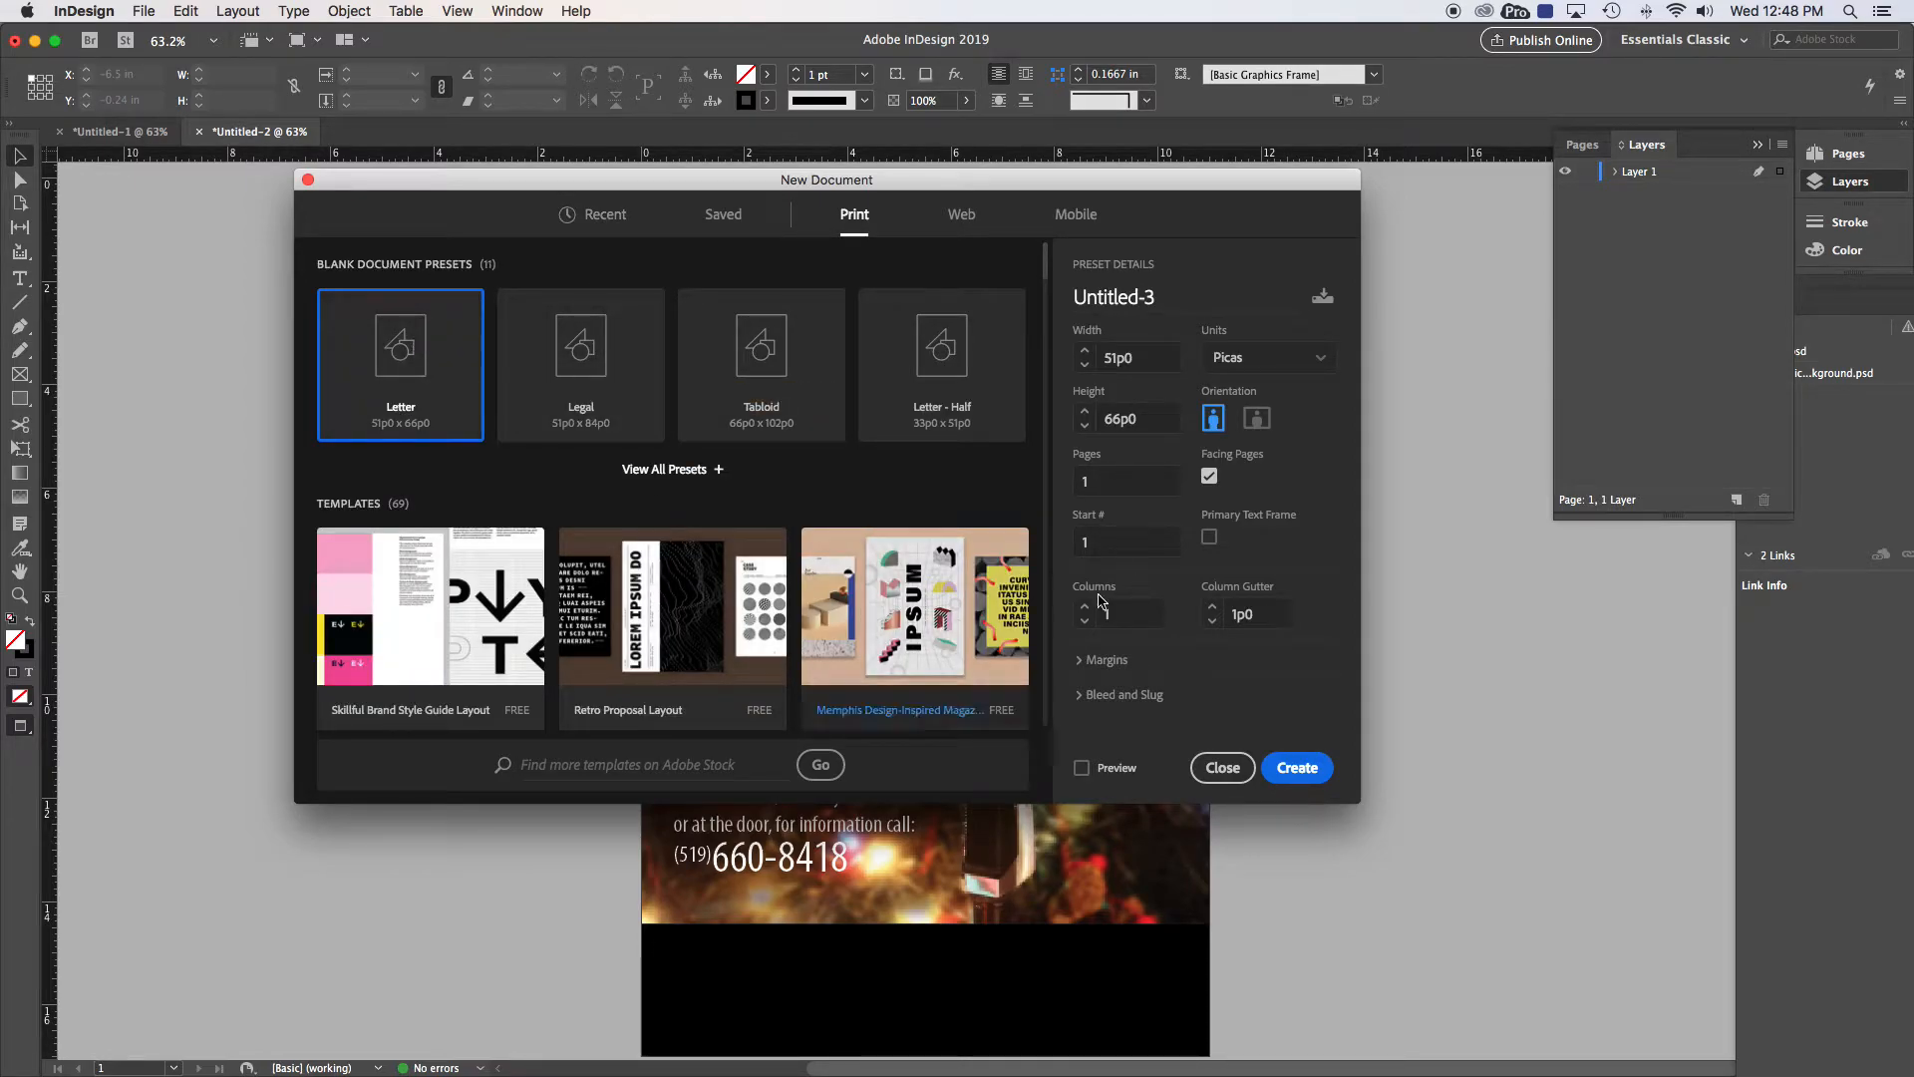
click(1299, 768)
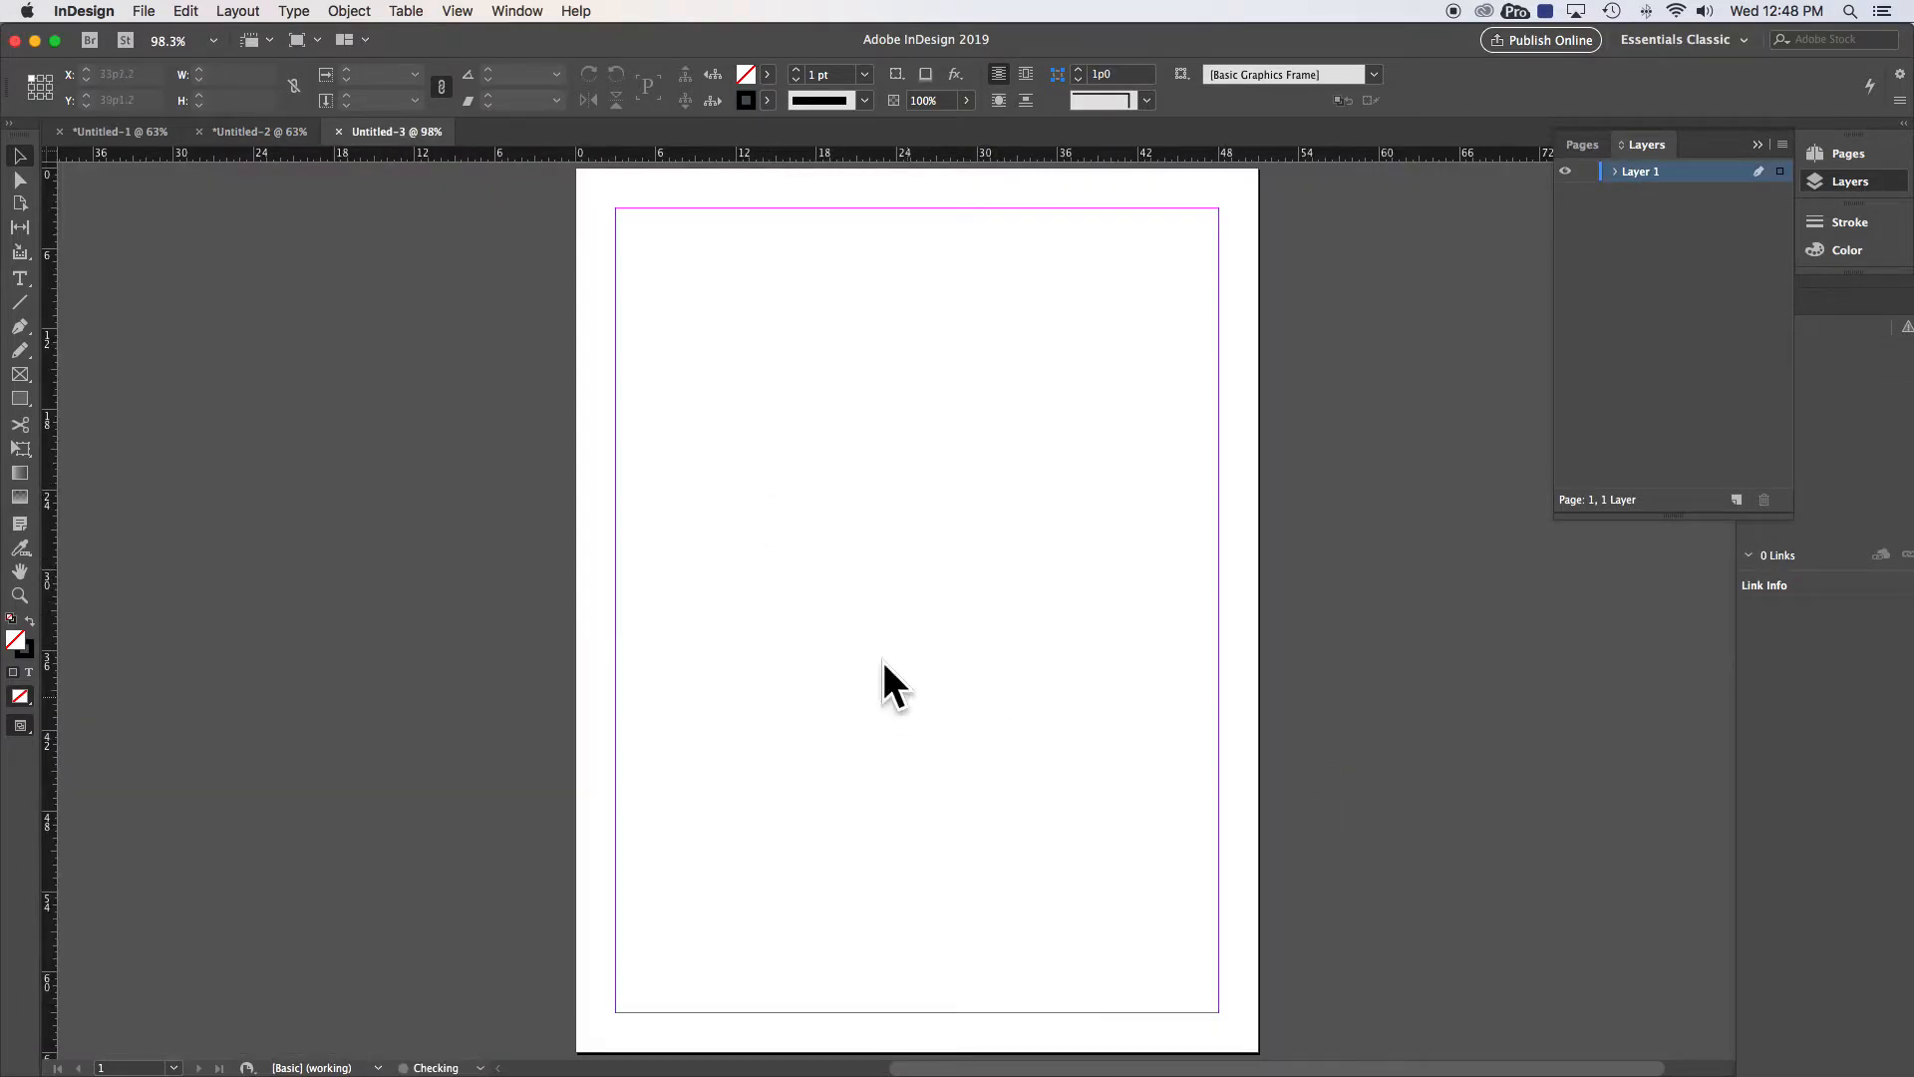
Draw a rectangular placeholder frame about 43p9.6 by 27p7.2 across the lower half of the page
click(21, 377)
drag(637, 611, 1223, 979)
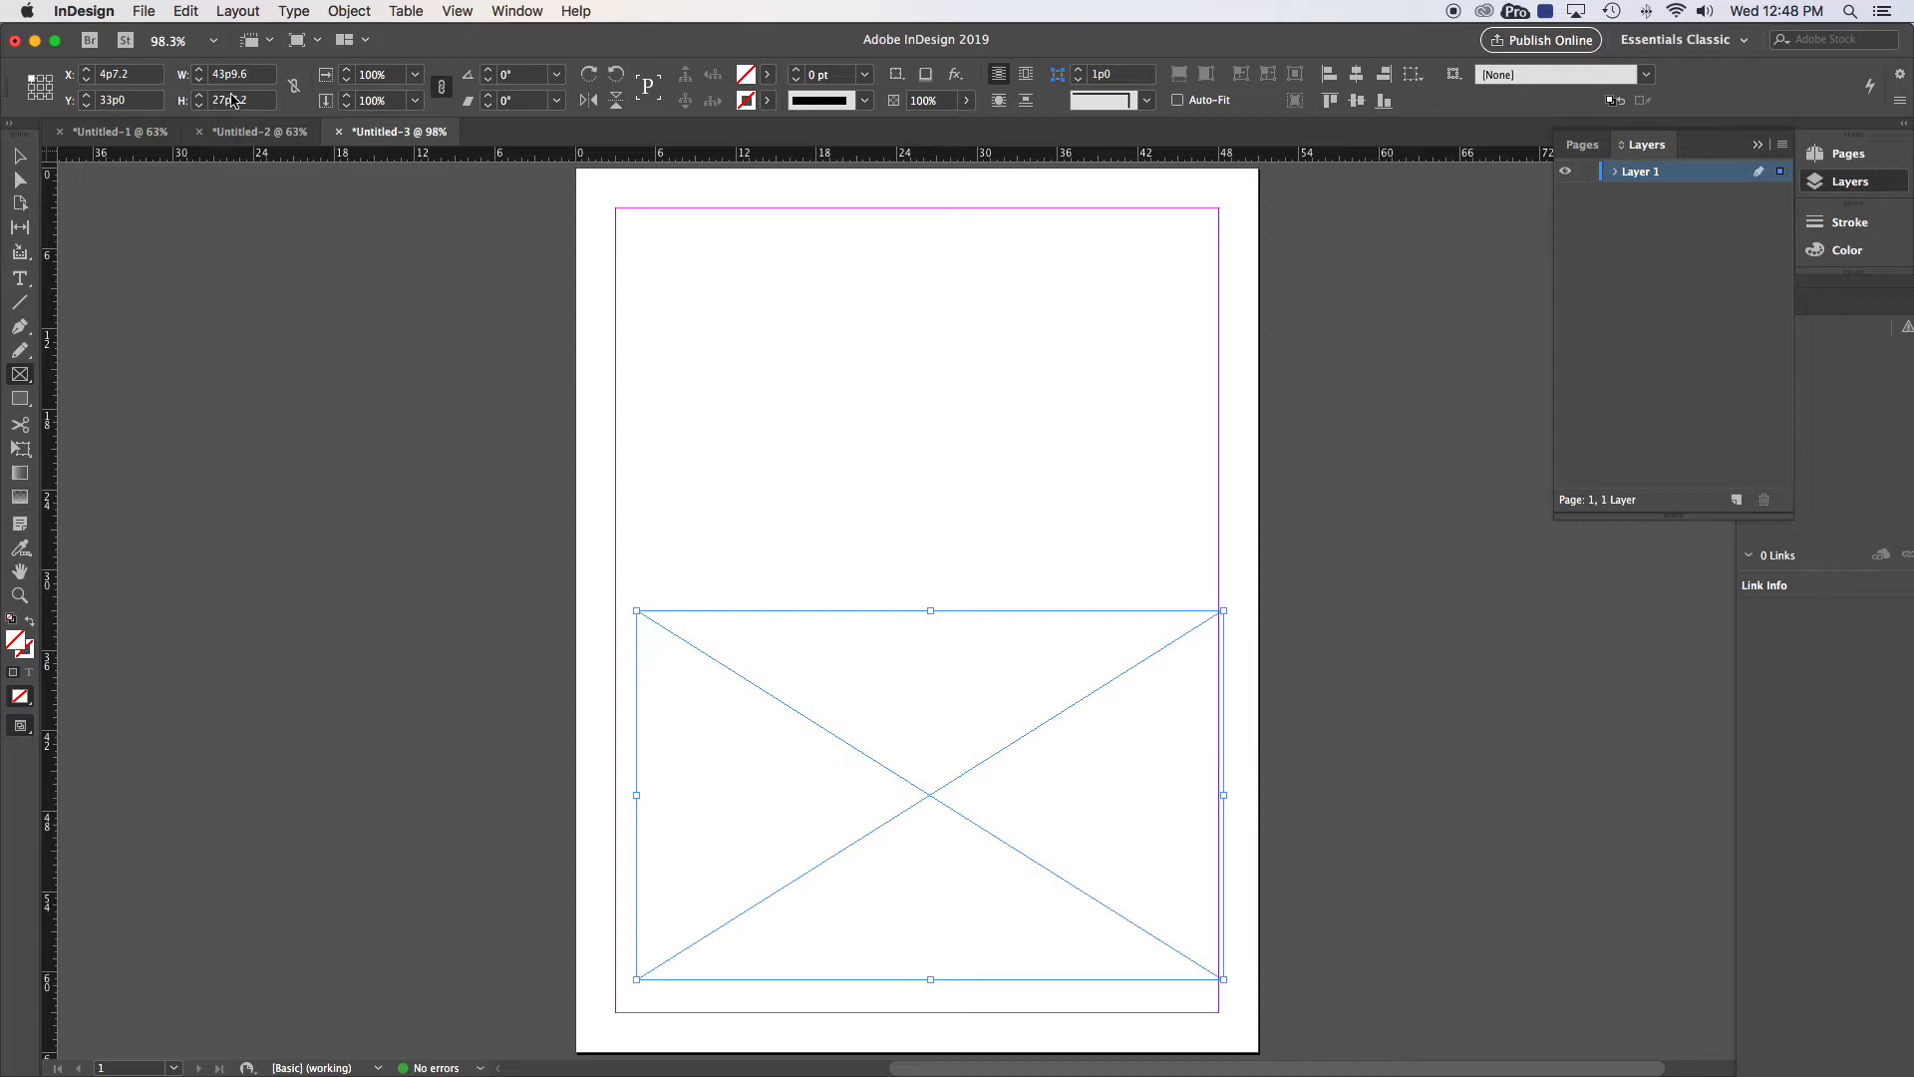
Set the horizontal and vertical ruler units to Inches in the Units & Increments preferences
click(189, 14)
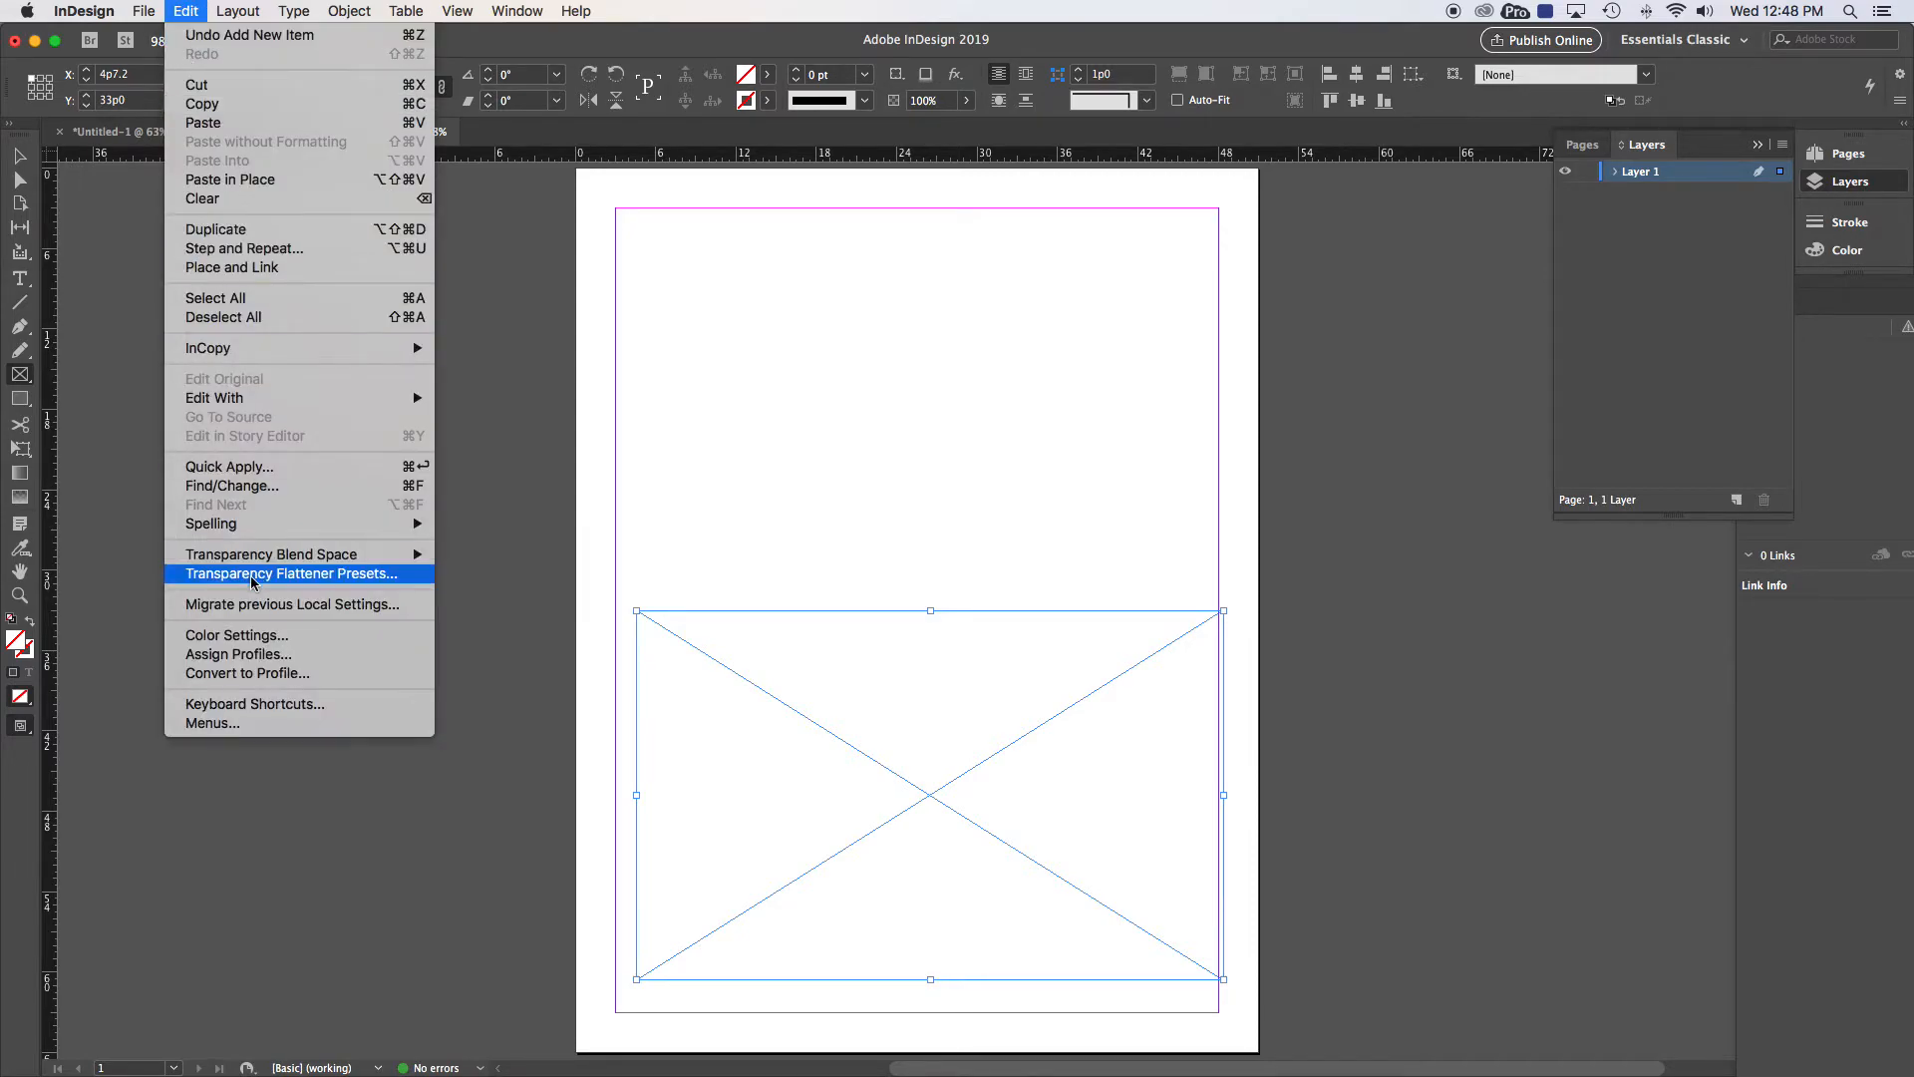
mouse_move(149, 18)
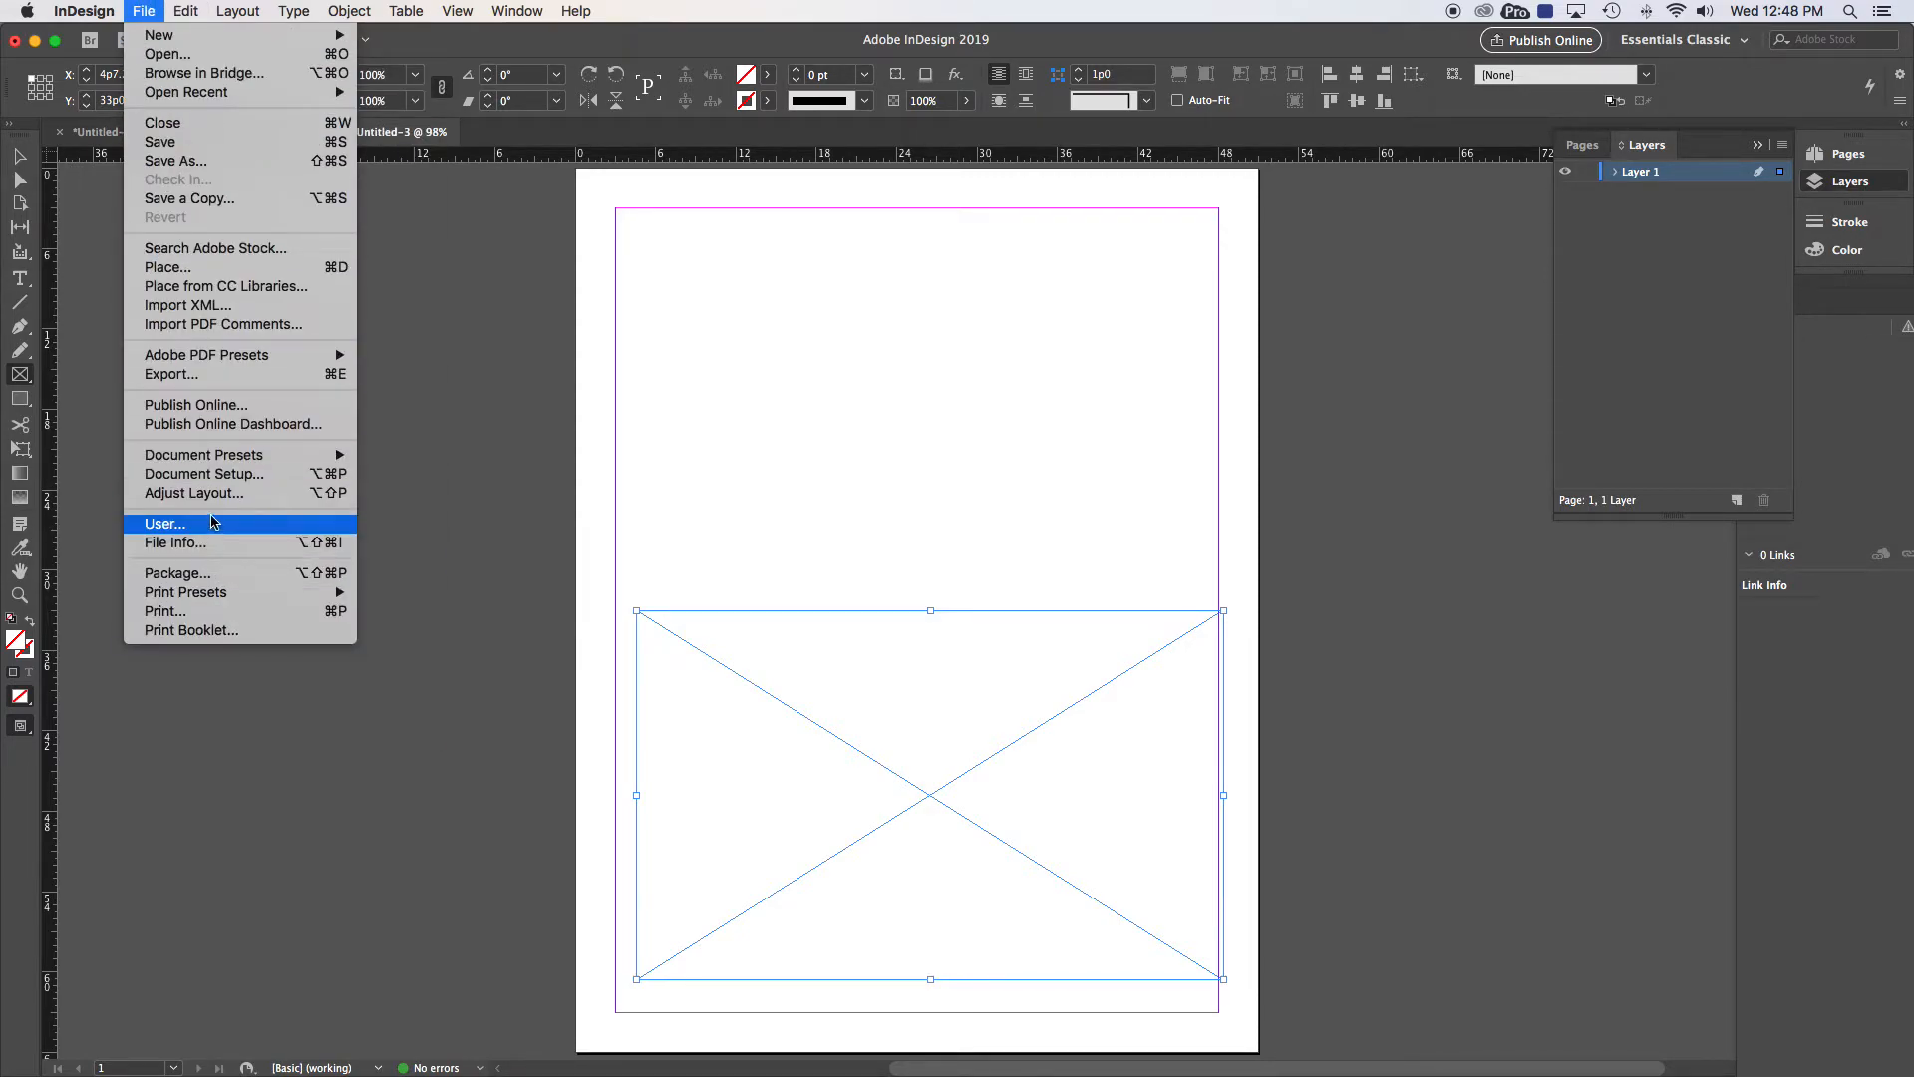
mouse_move(85, 11)
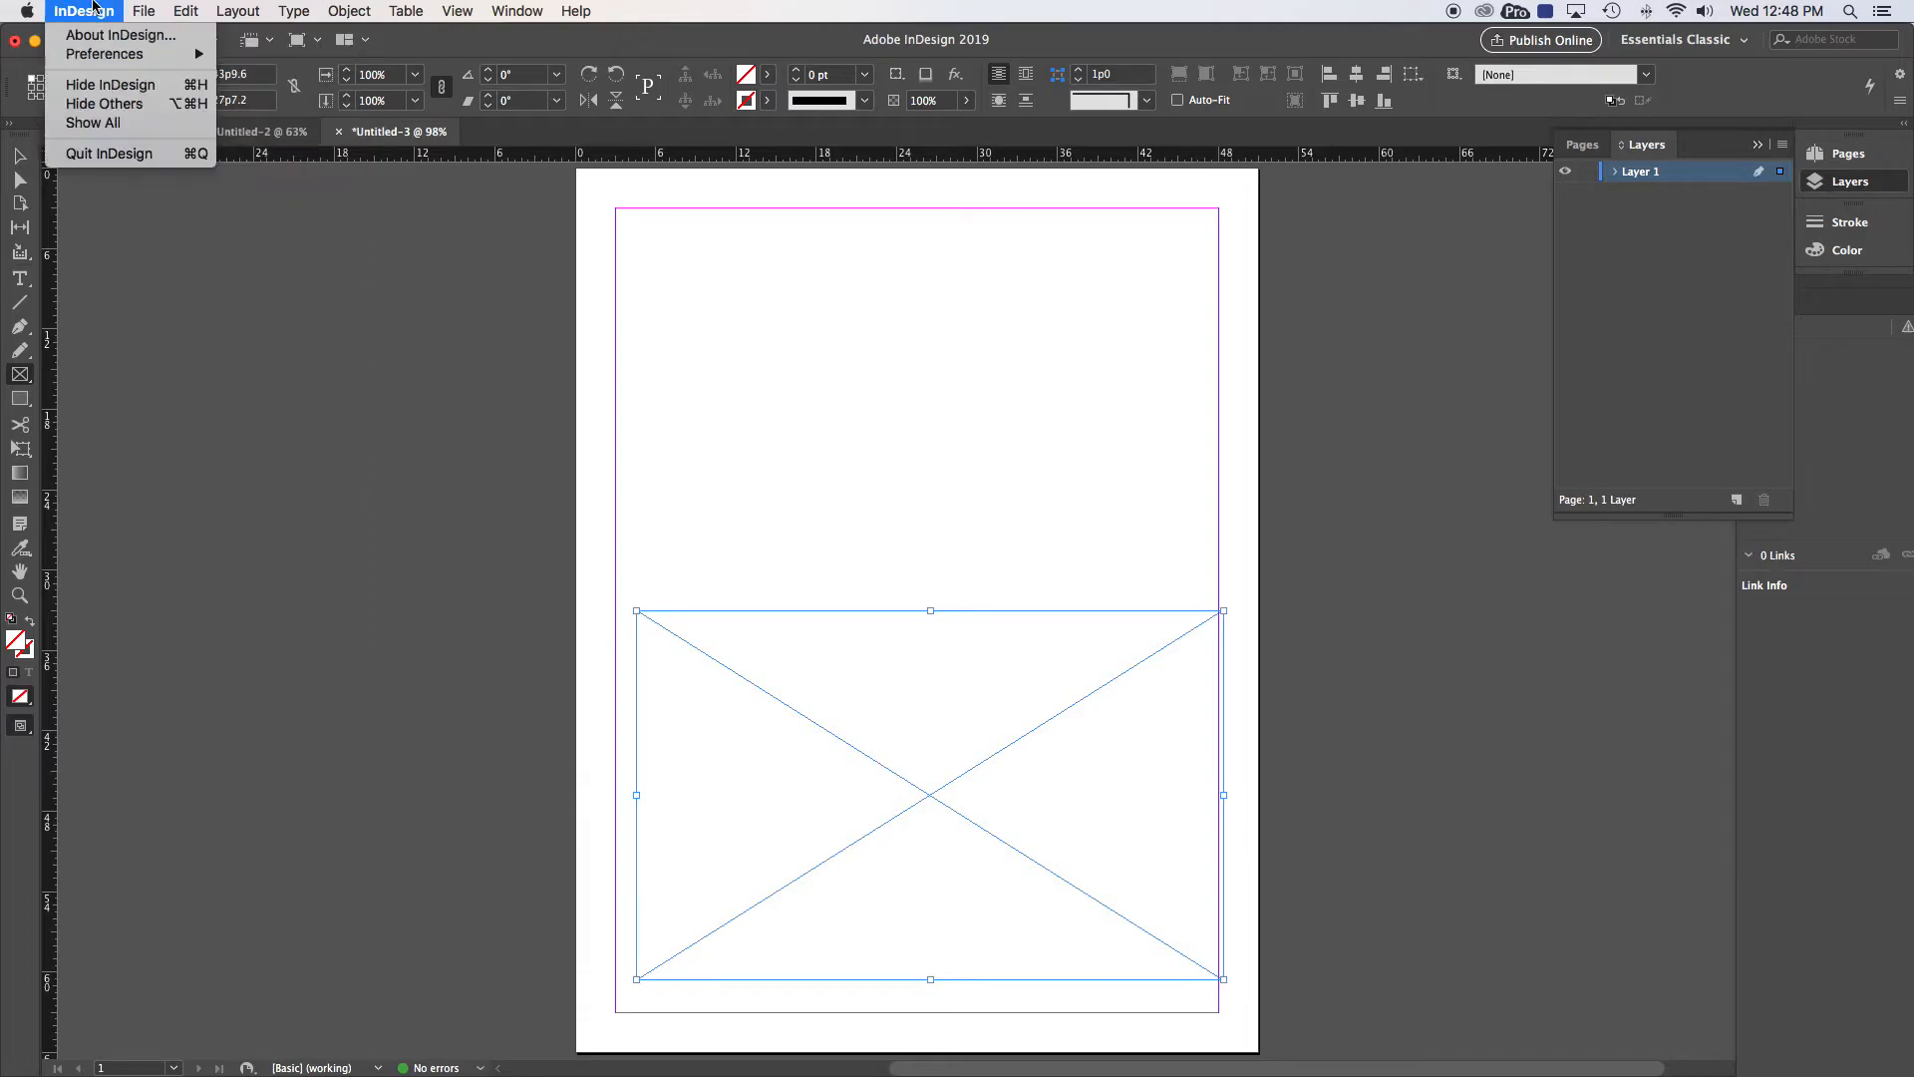
mouse_move(91, 61)
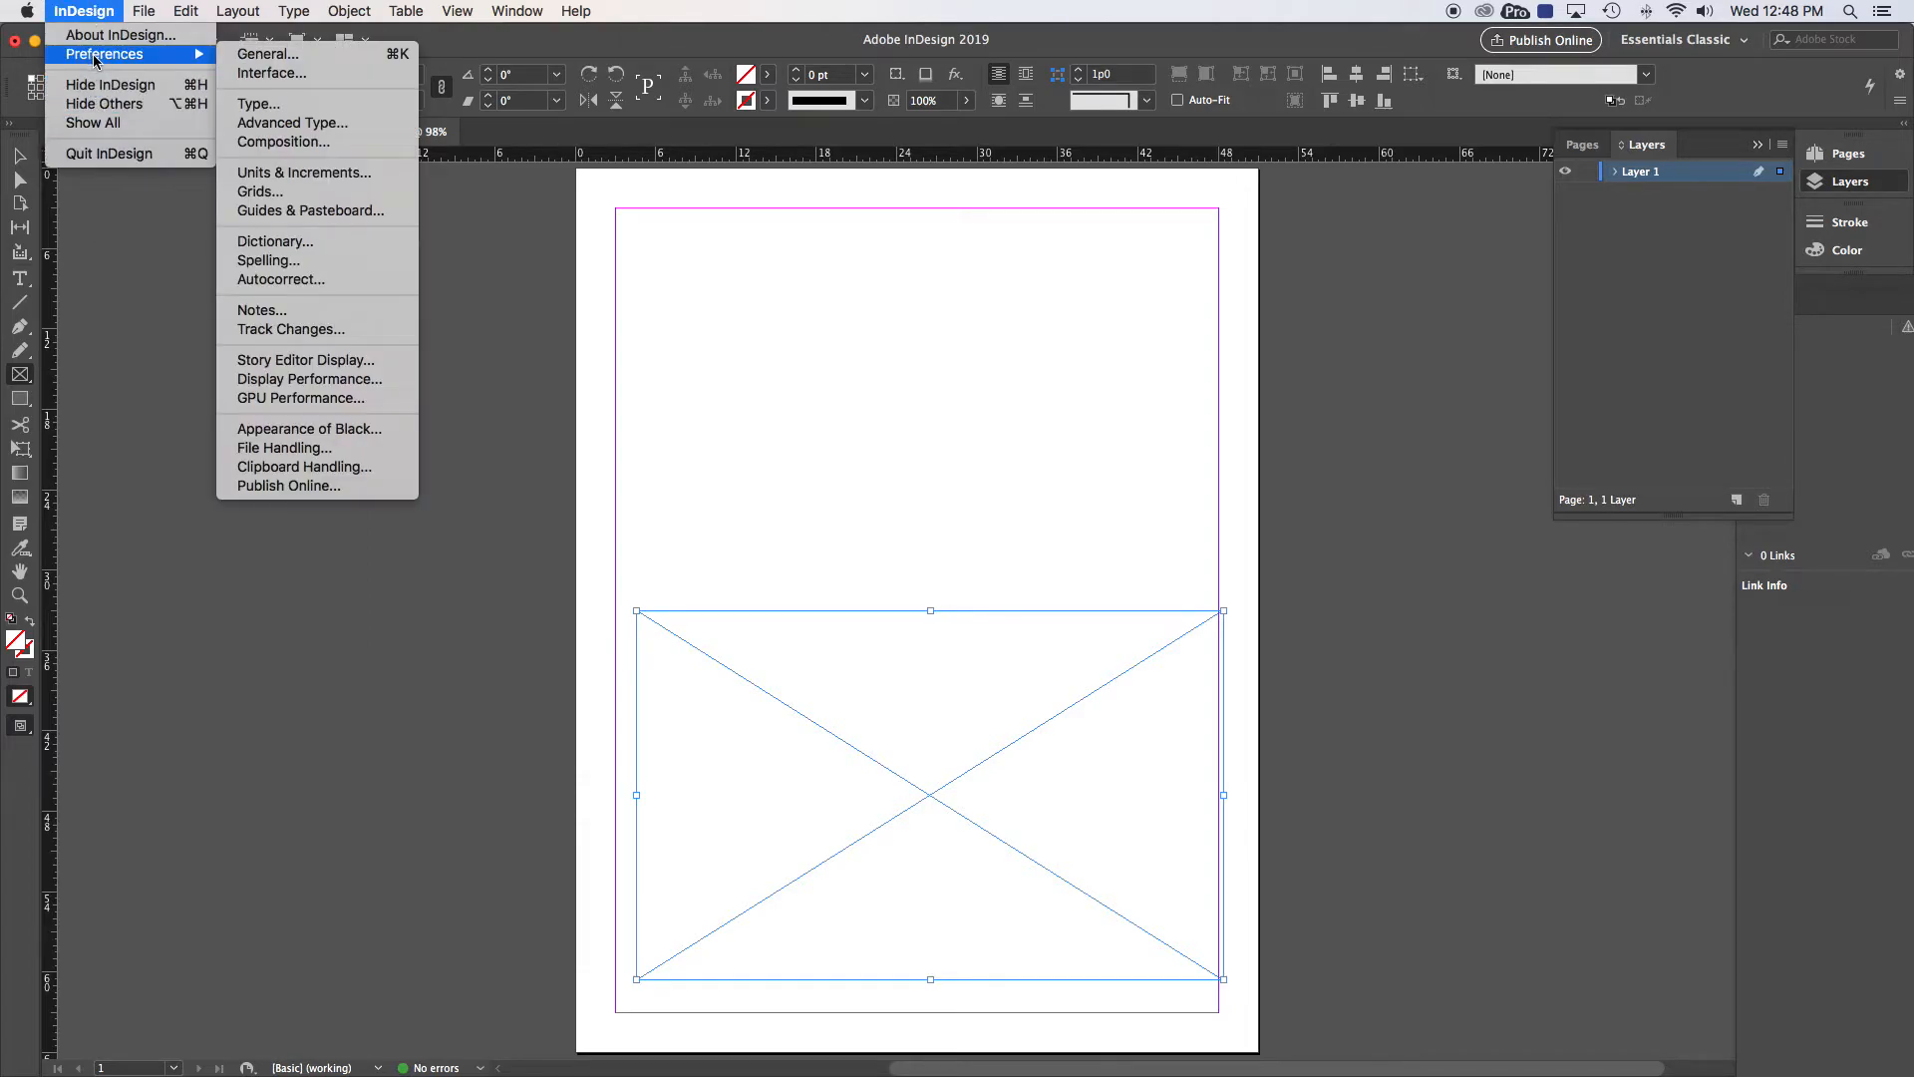
click(292, 176)
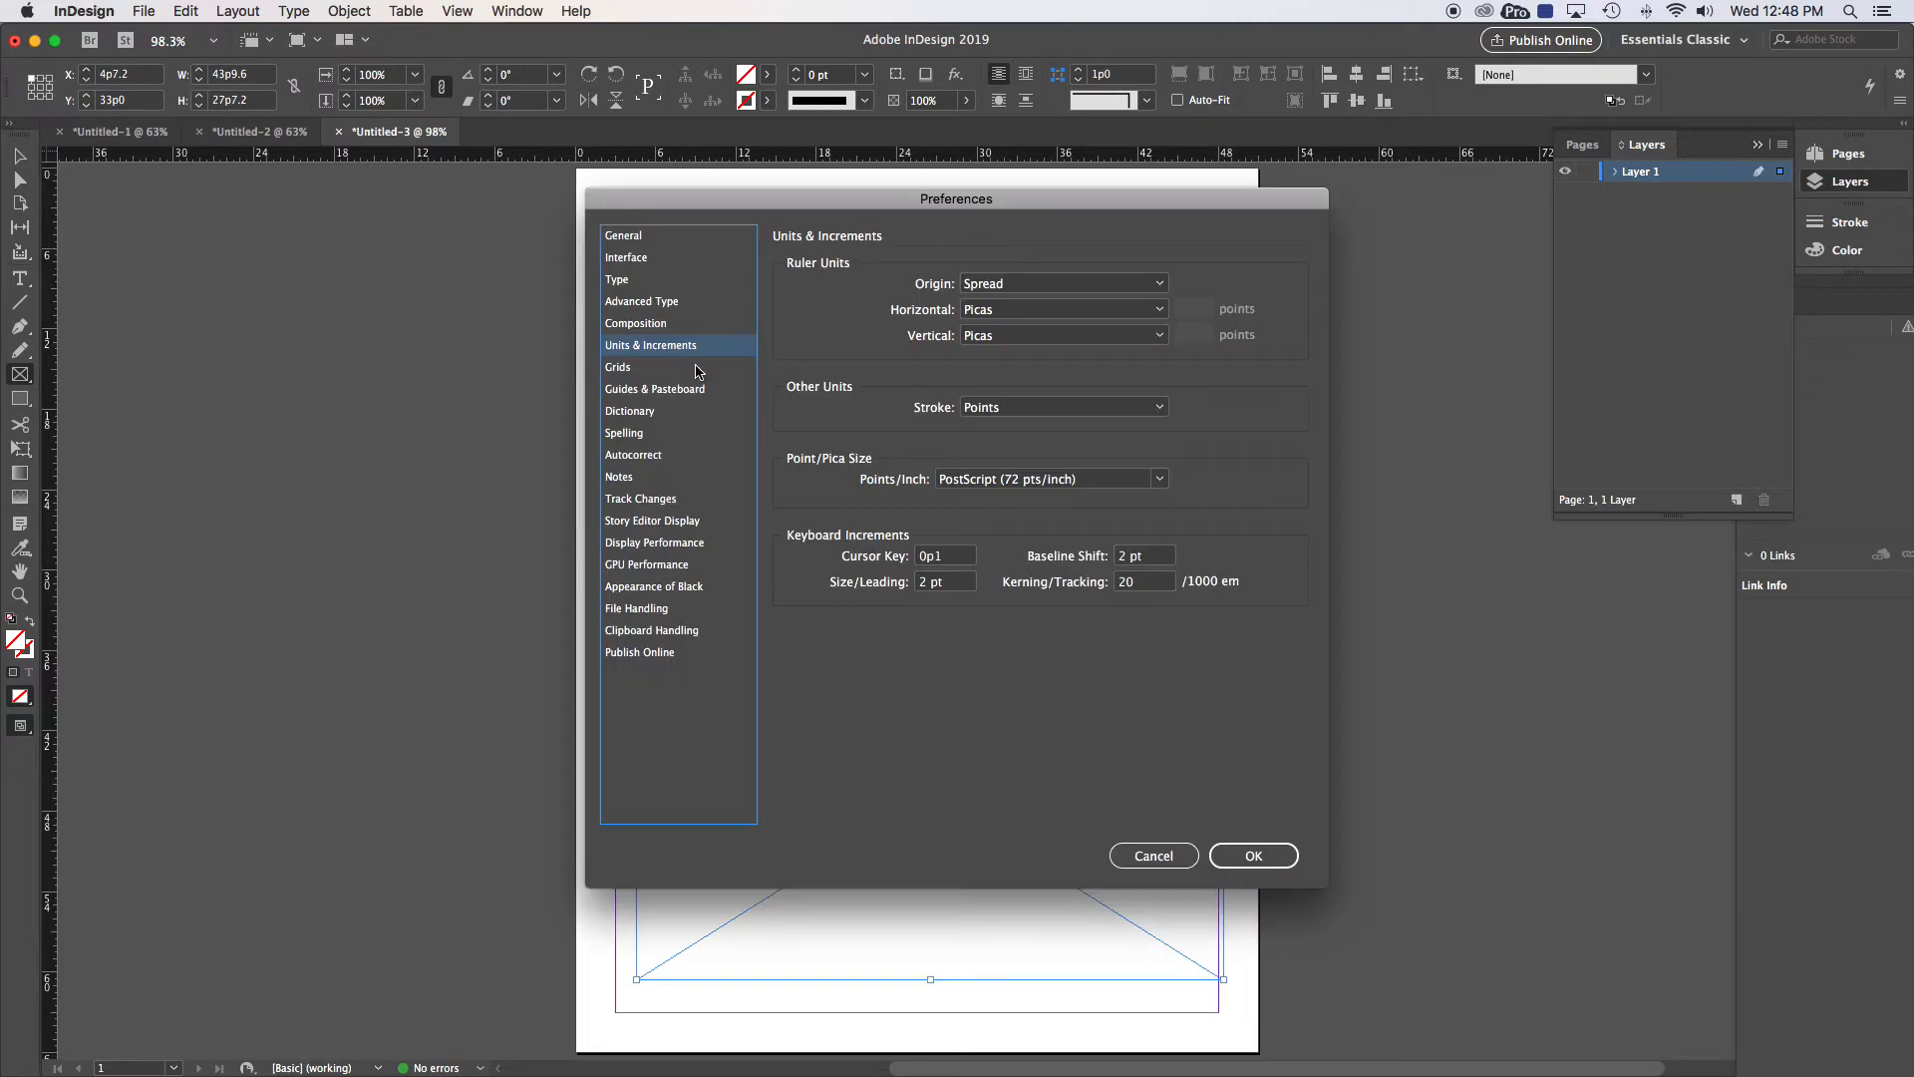
click(995, 310)
click(994, 374)
click(997, 336)
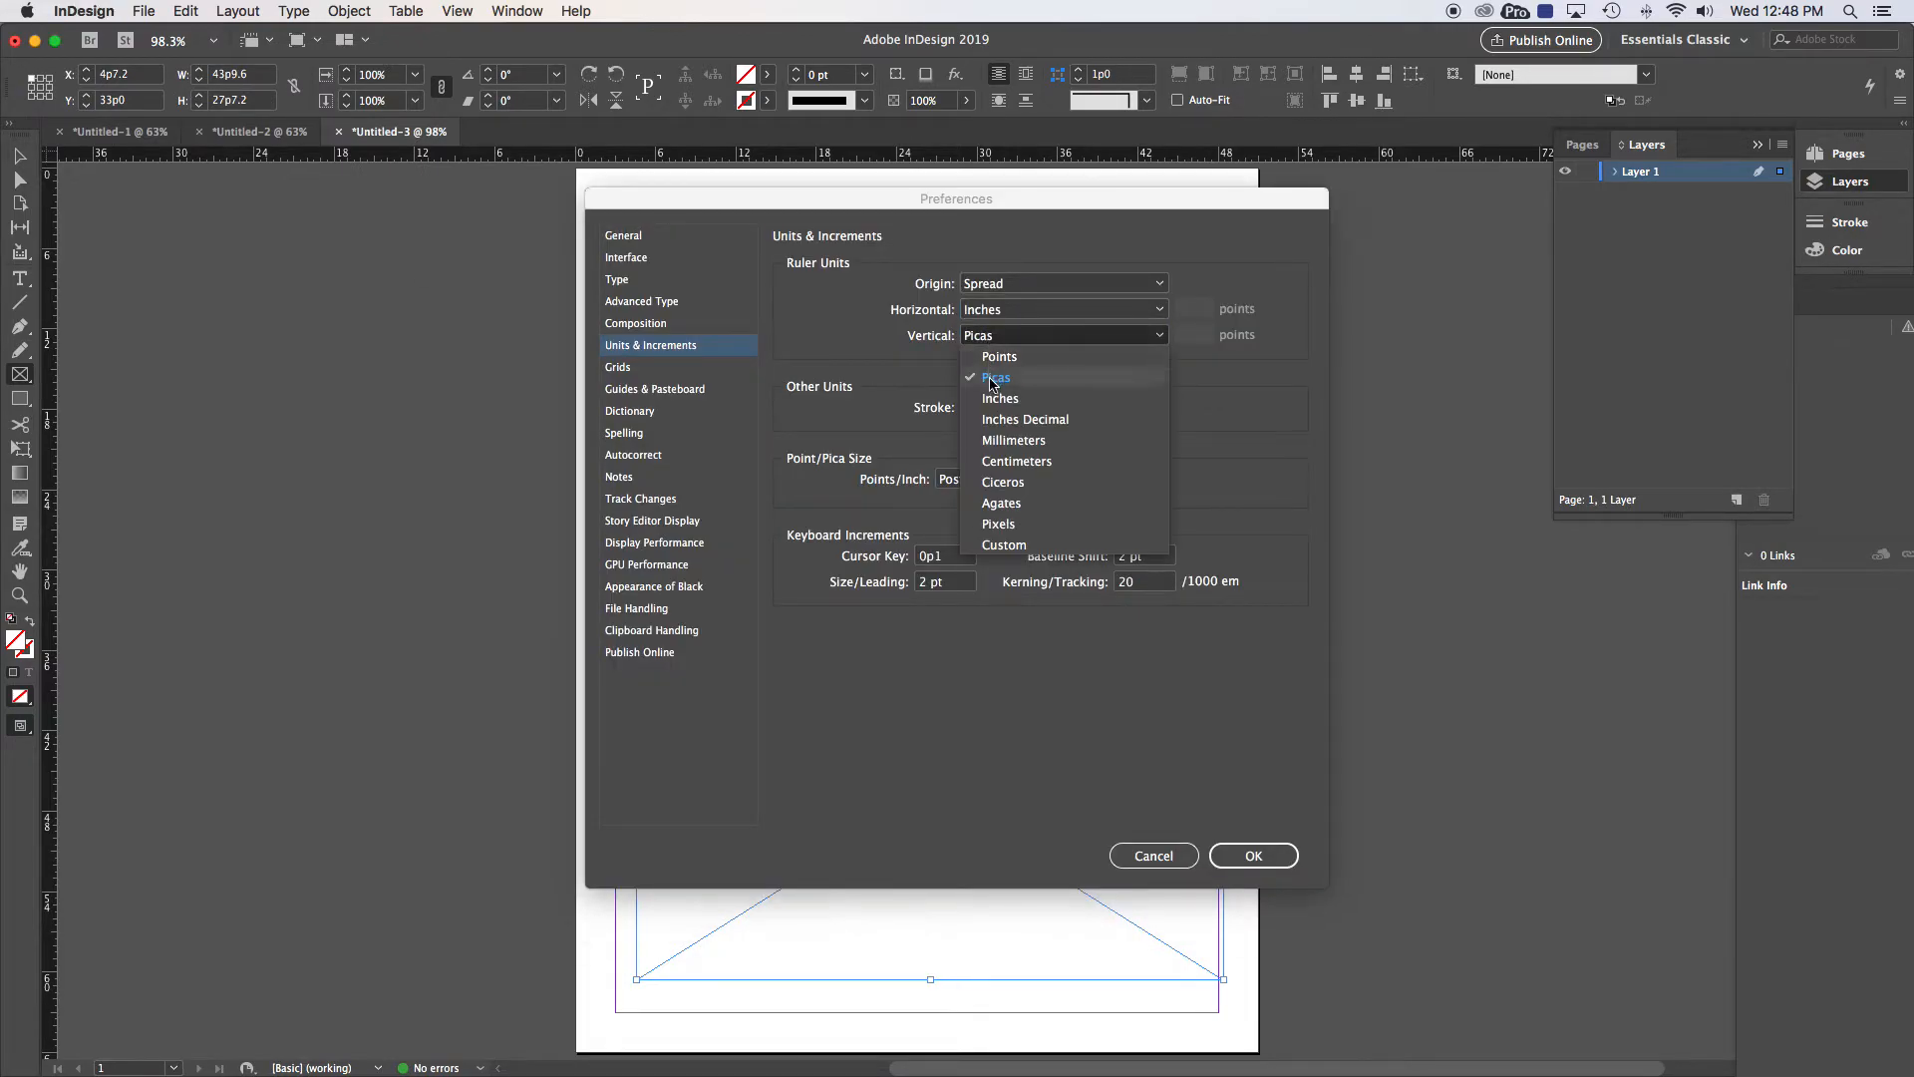
click(995, 398)
click(1254, 856)
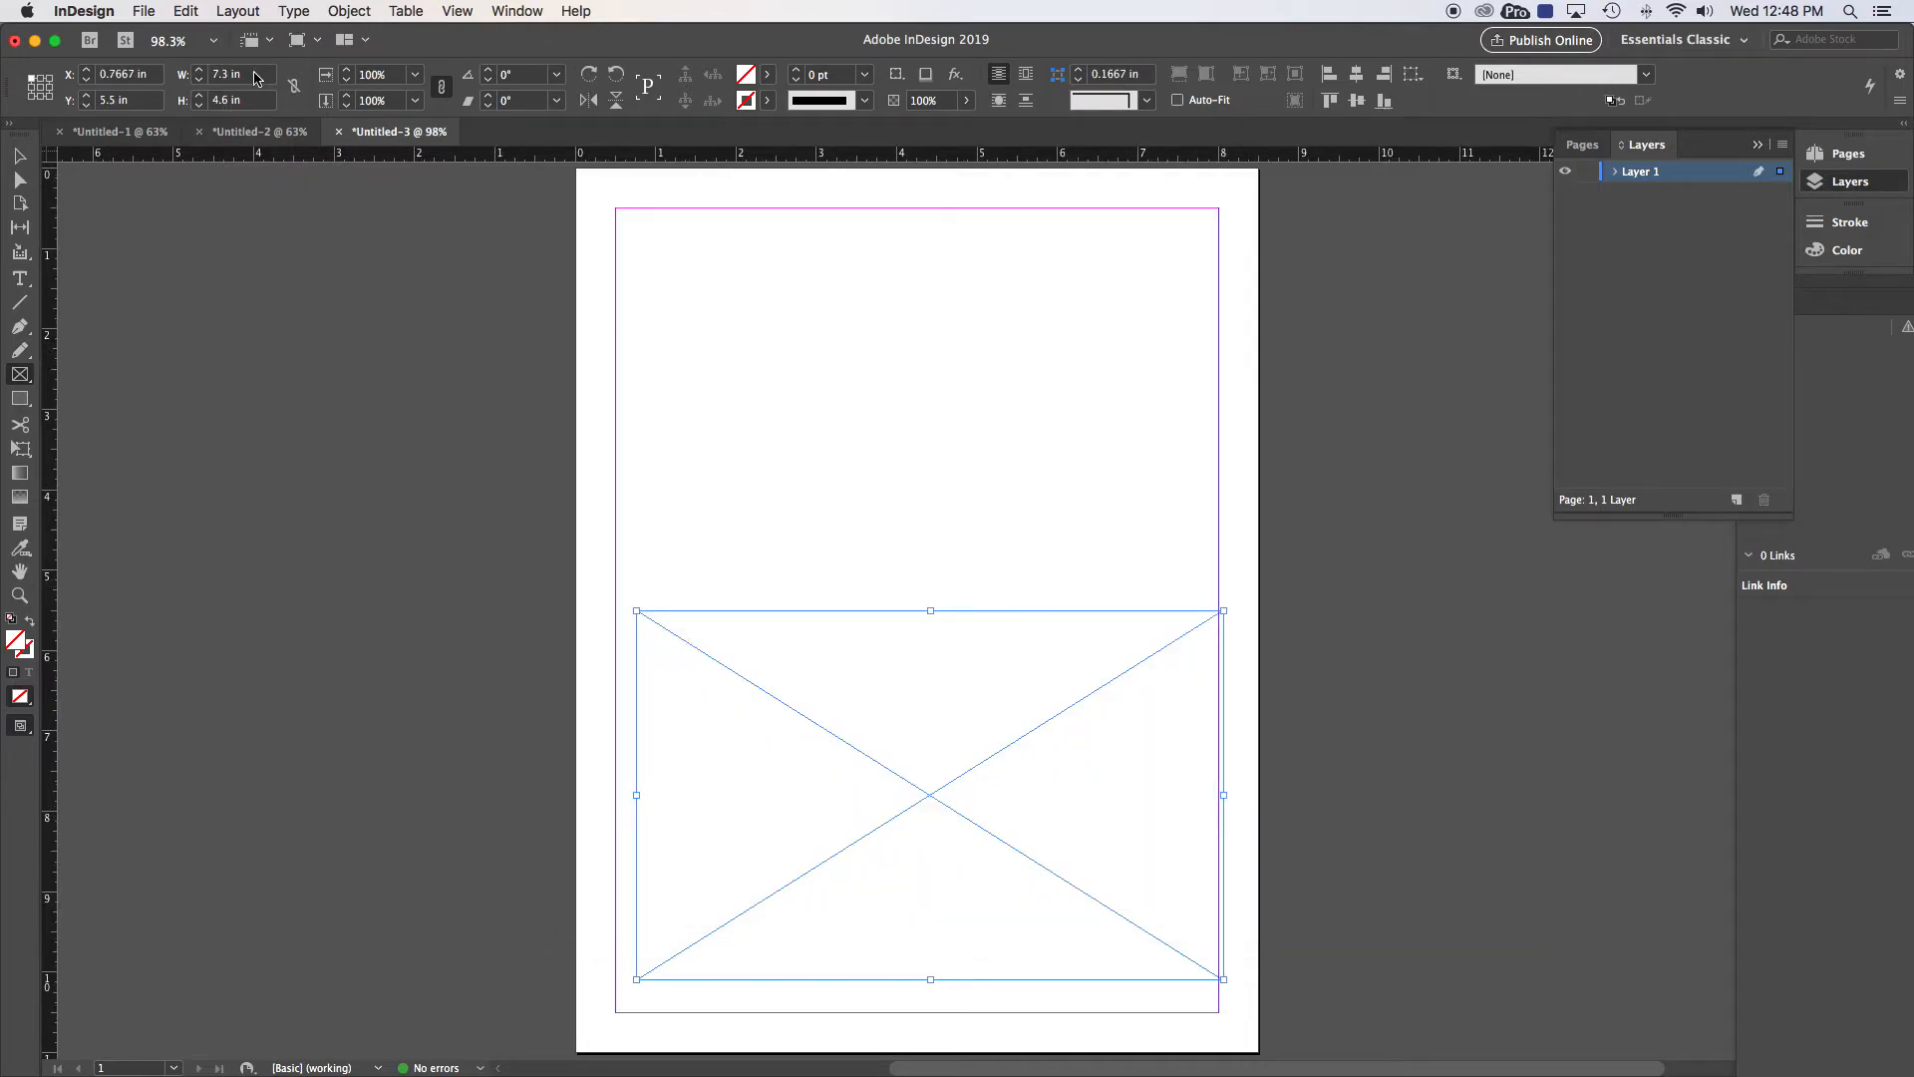
Resize the placeholder frame to 7 by 4.5 in and move it to about X 0.8 in, Y 5.82 in
click(202, 77)
text(7)
key(Tab)
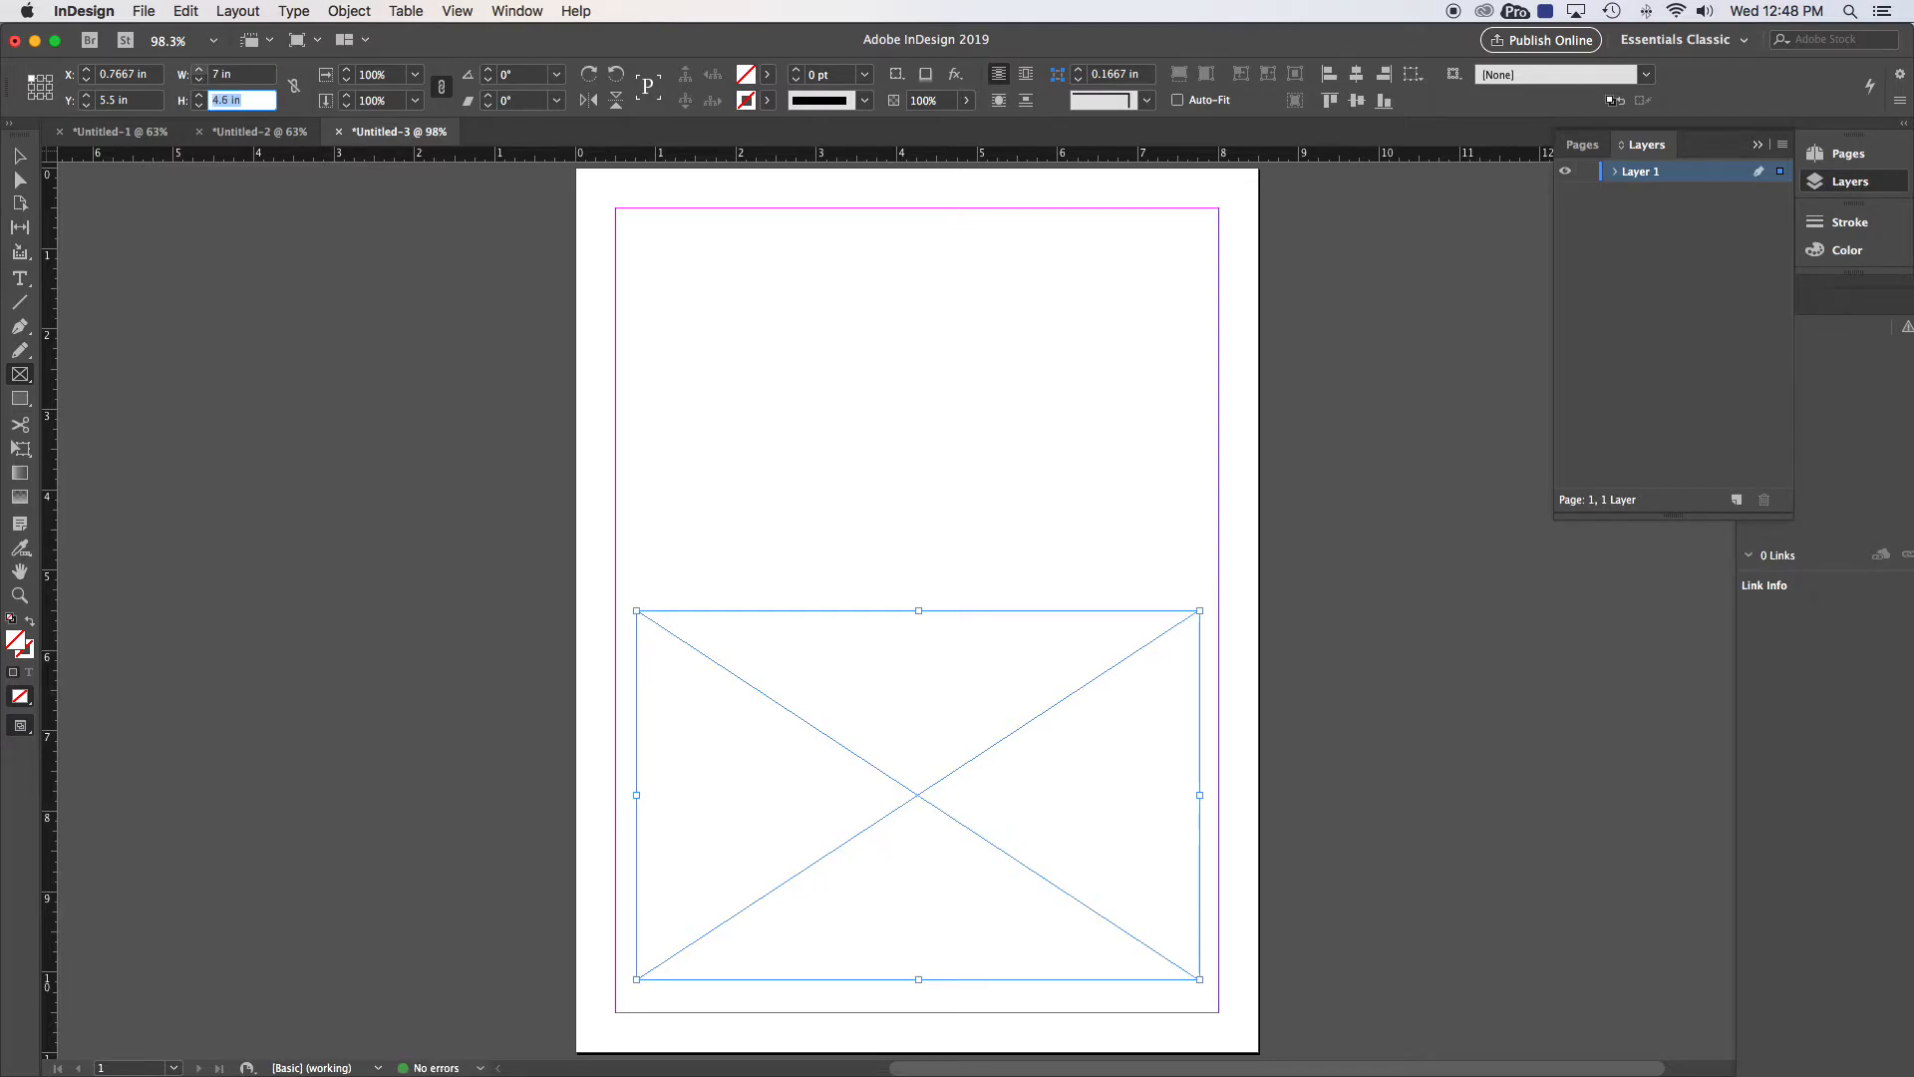
text(4.5)
key(Return)
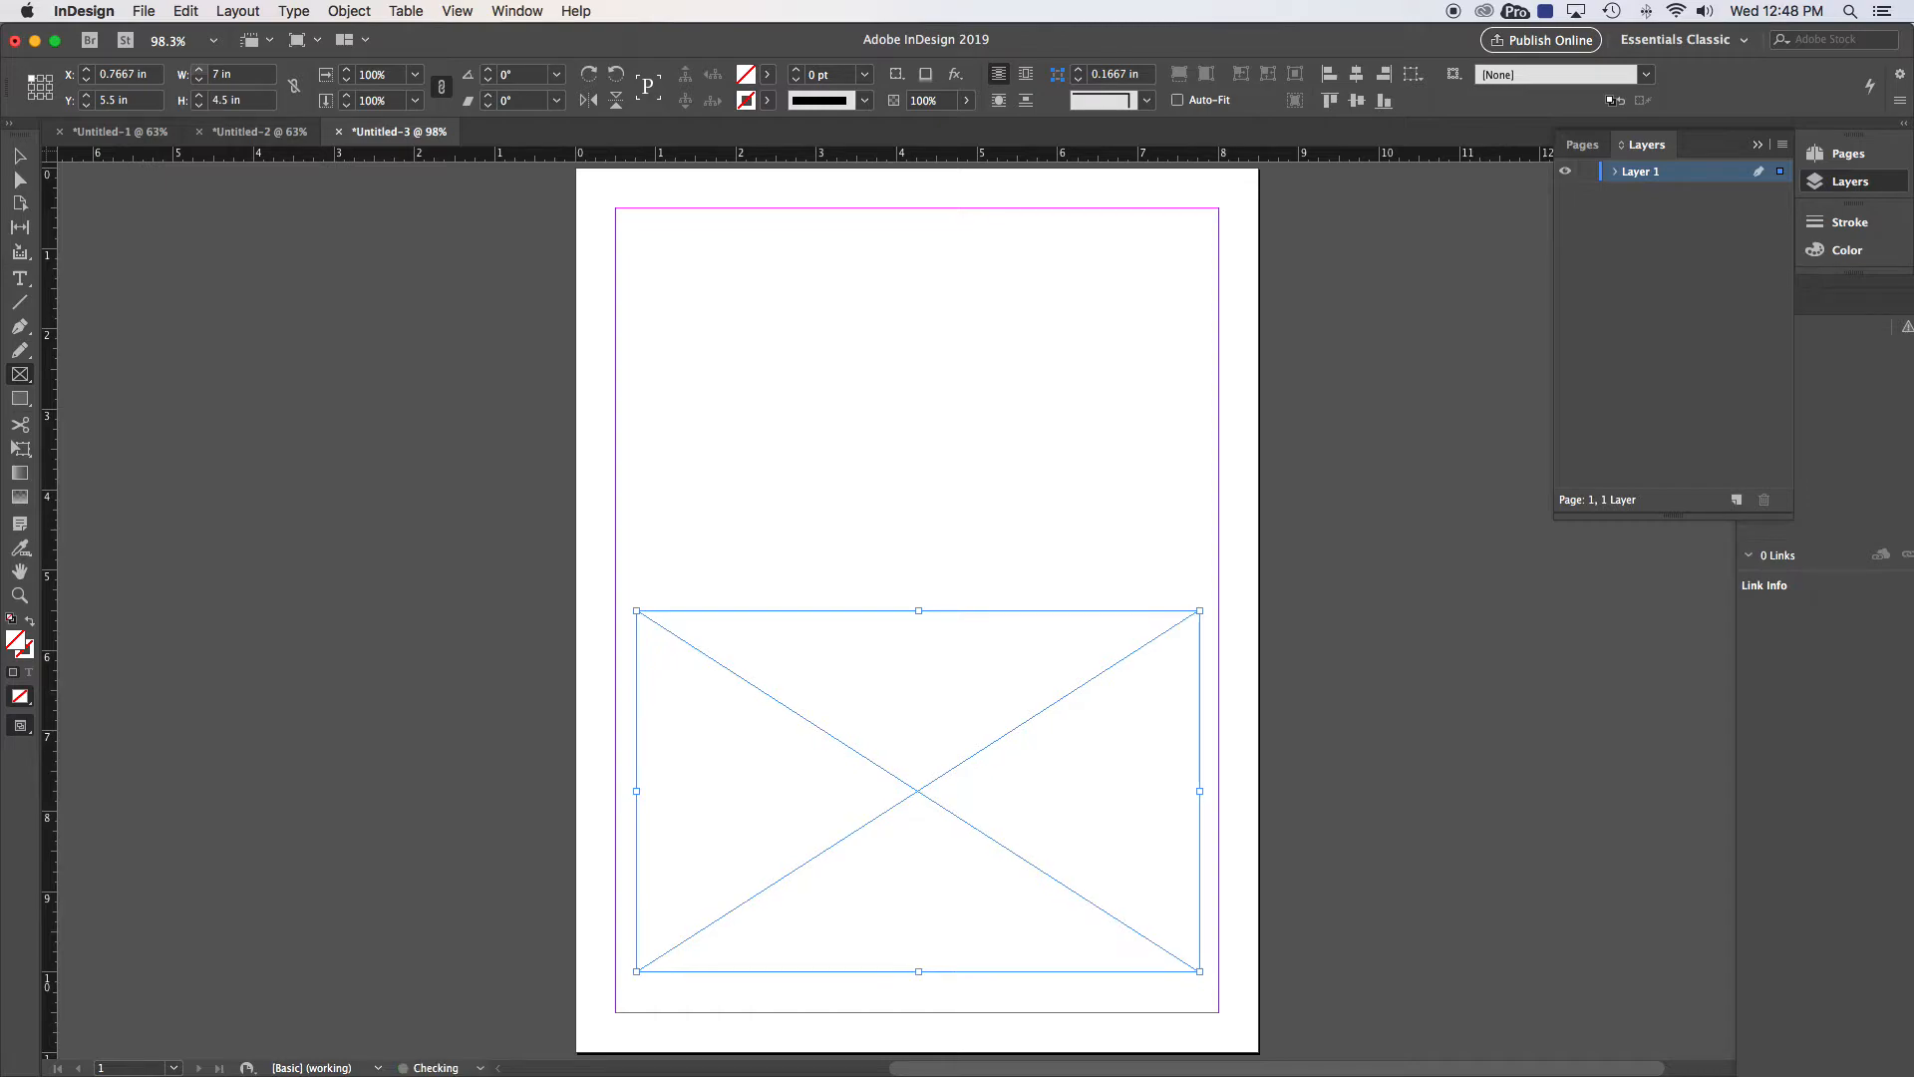
click(19, 165)
drag(861, 645, 872, 677)
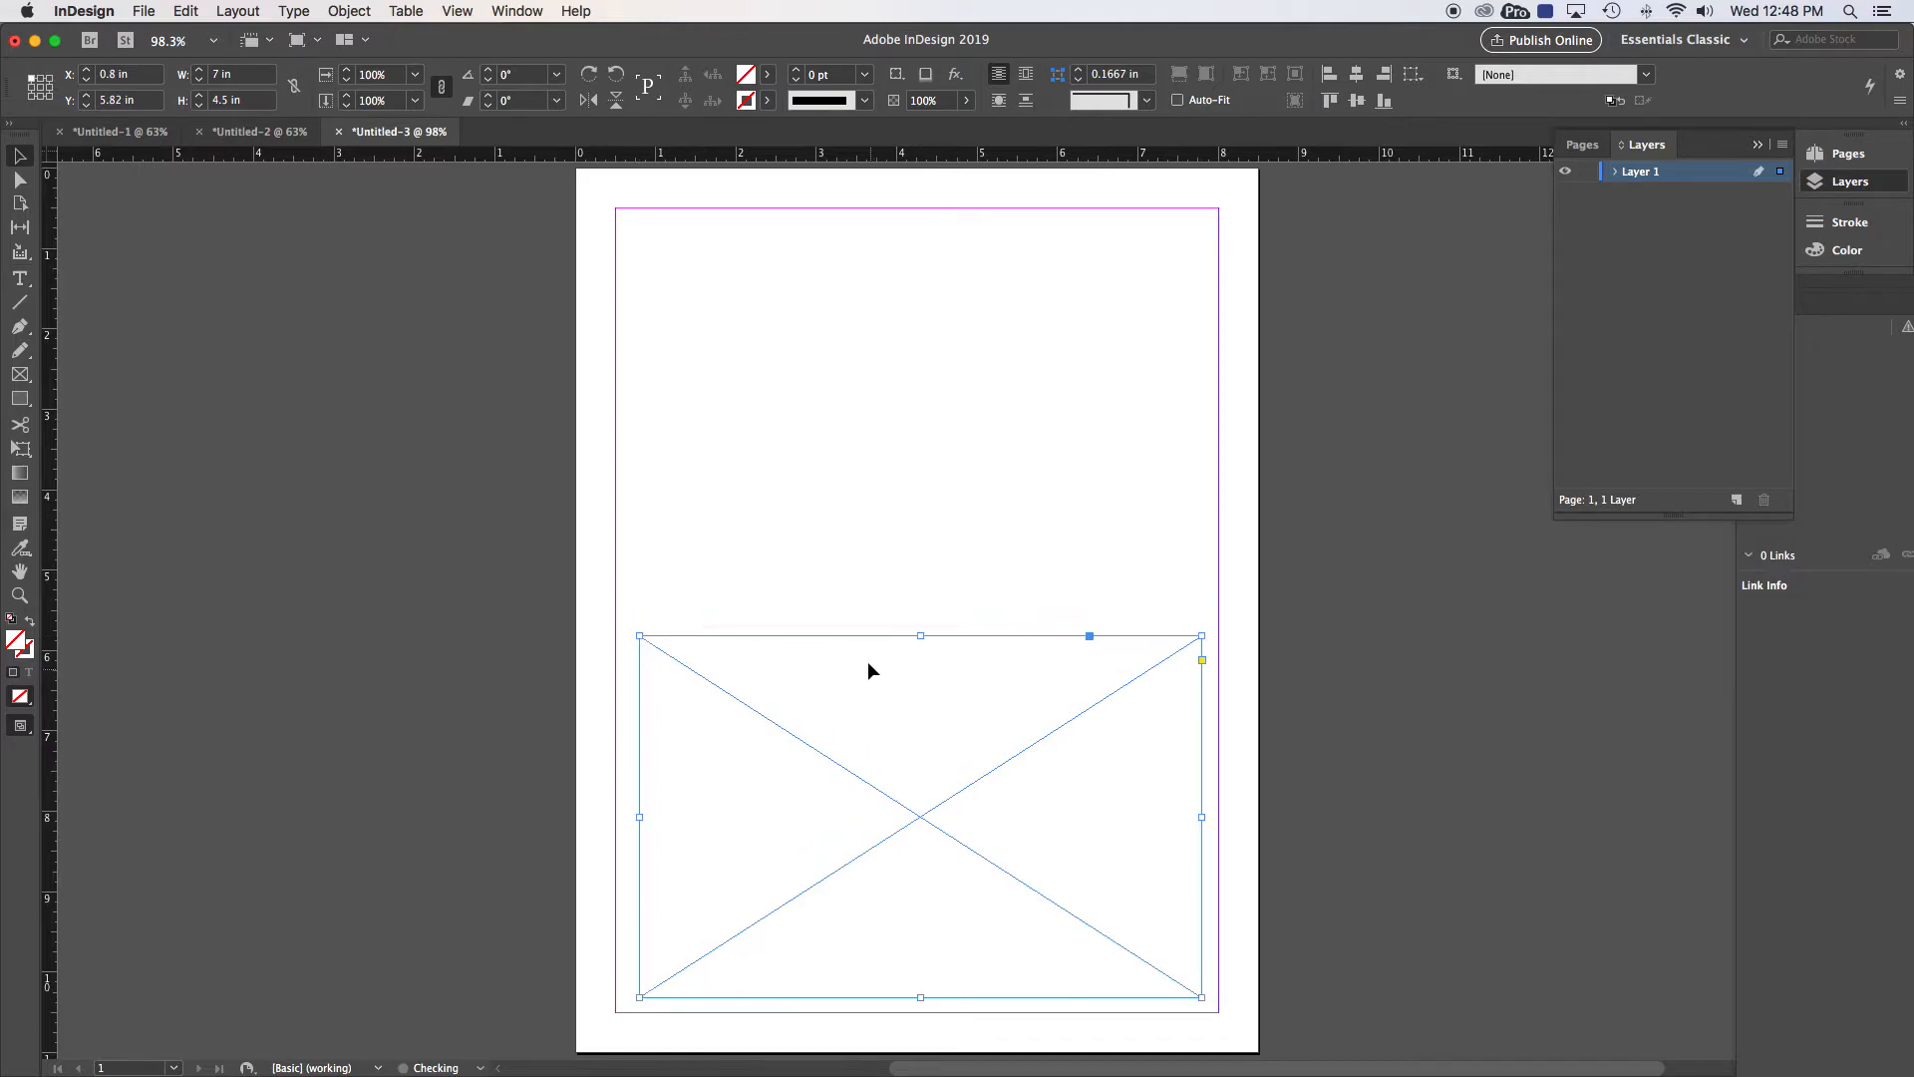
click(834, 575)
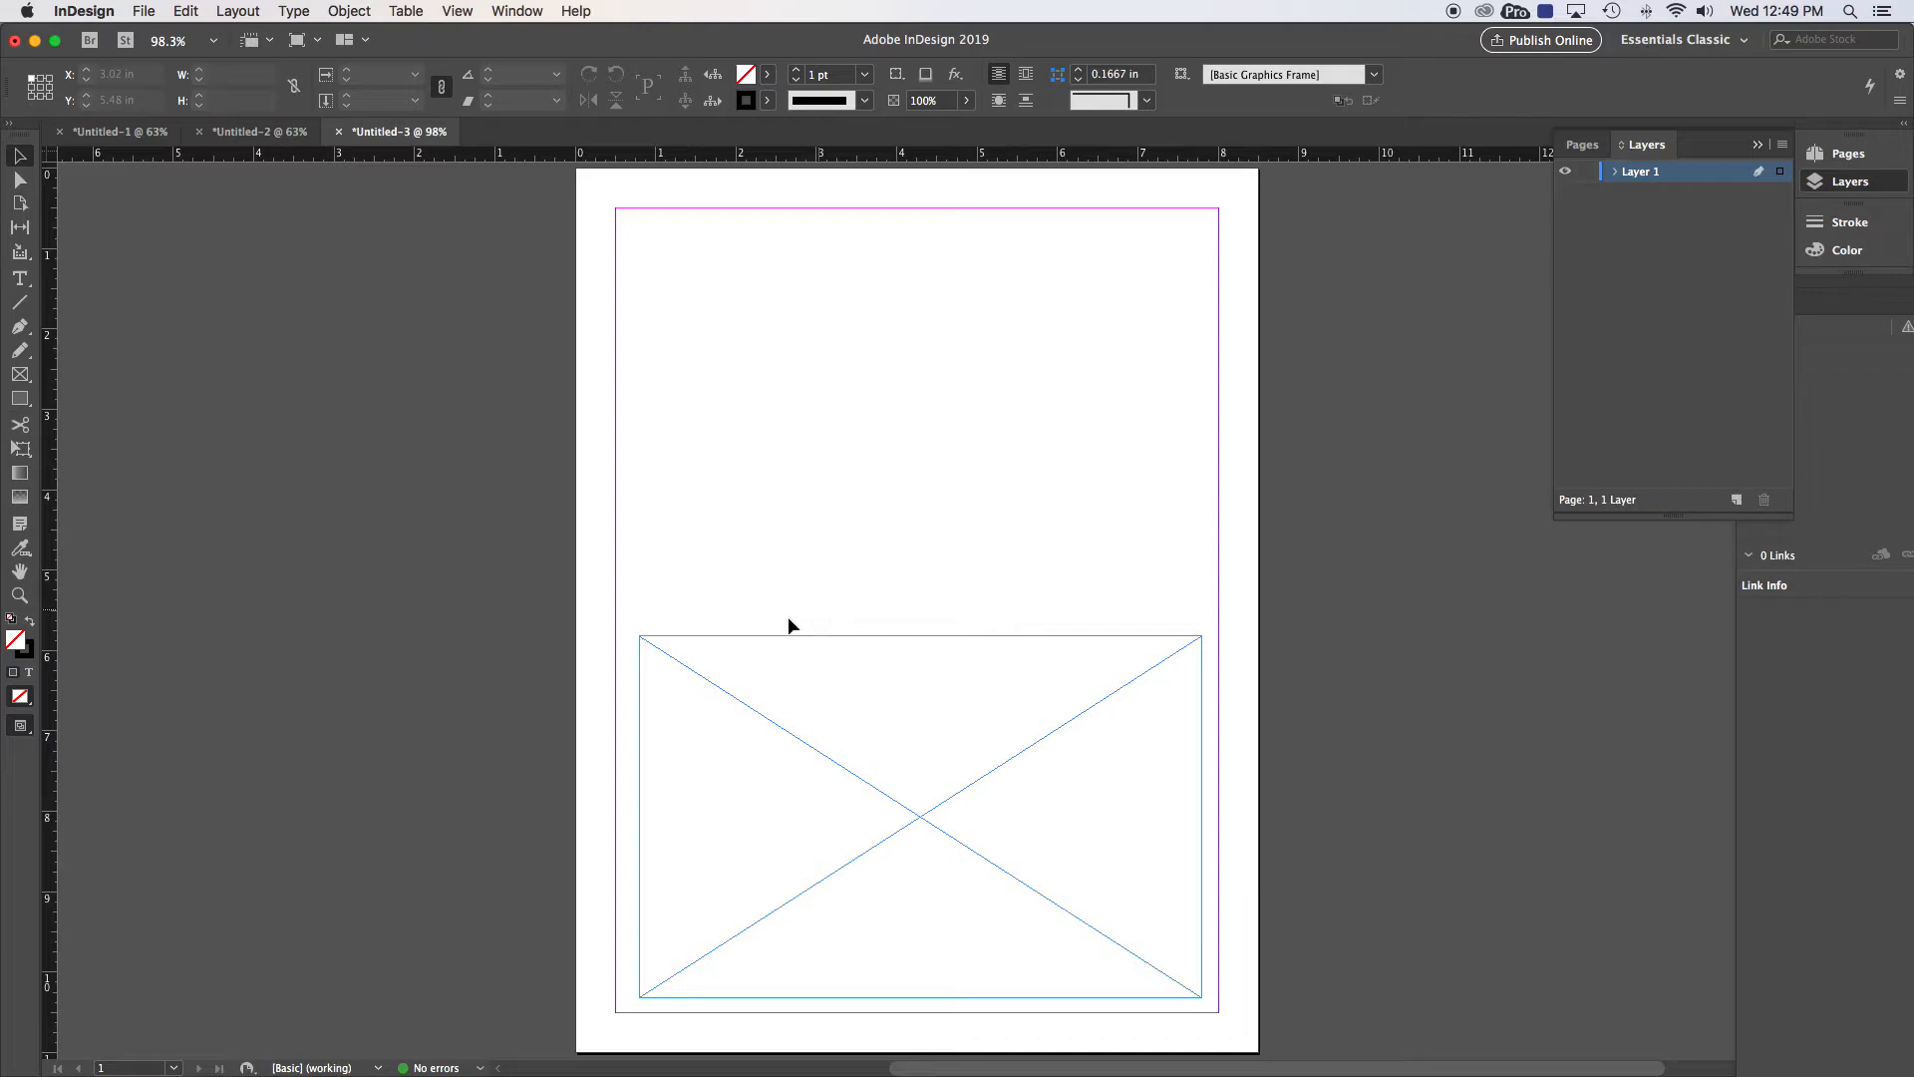
Copy all the poster elements from Untitled-2, paste them into Untitled-3 and move them onto the pasteboard beside the page
click(130, 133)
click(259, 132)
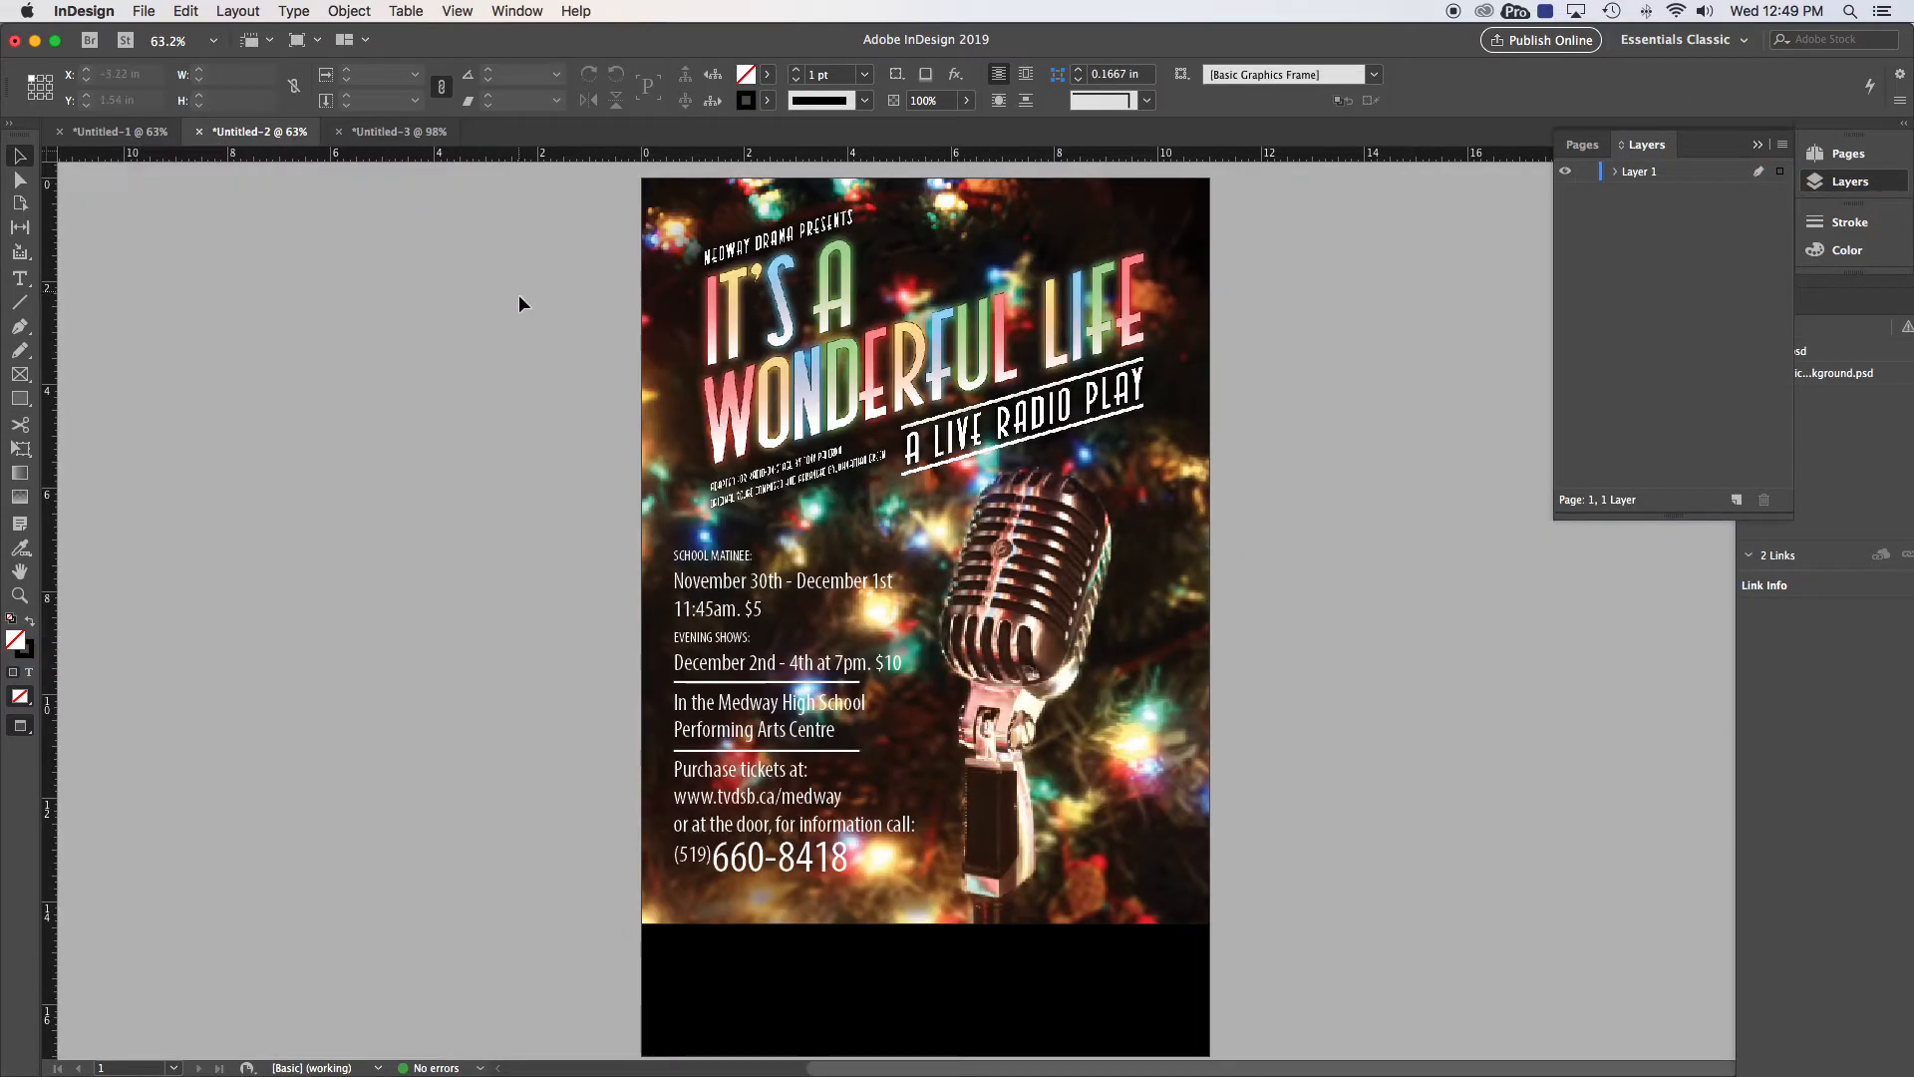
drag(576, 249, 1022, 962)
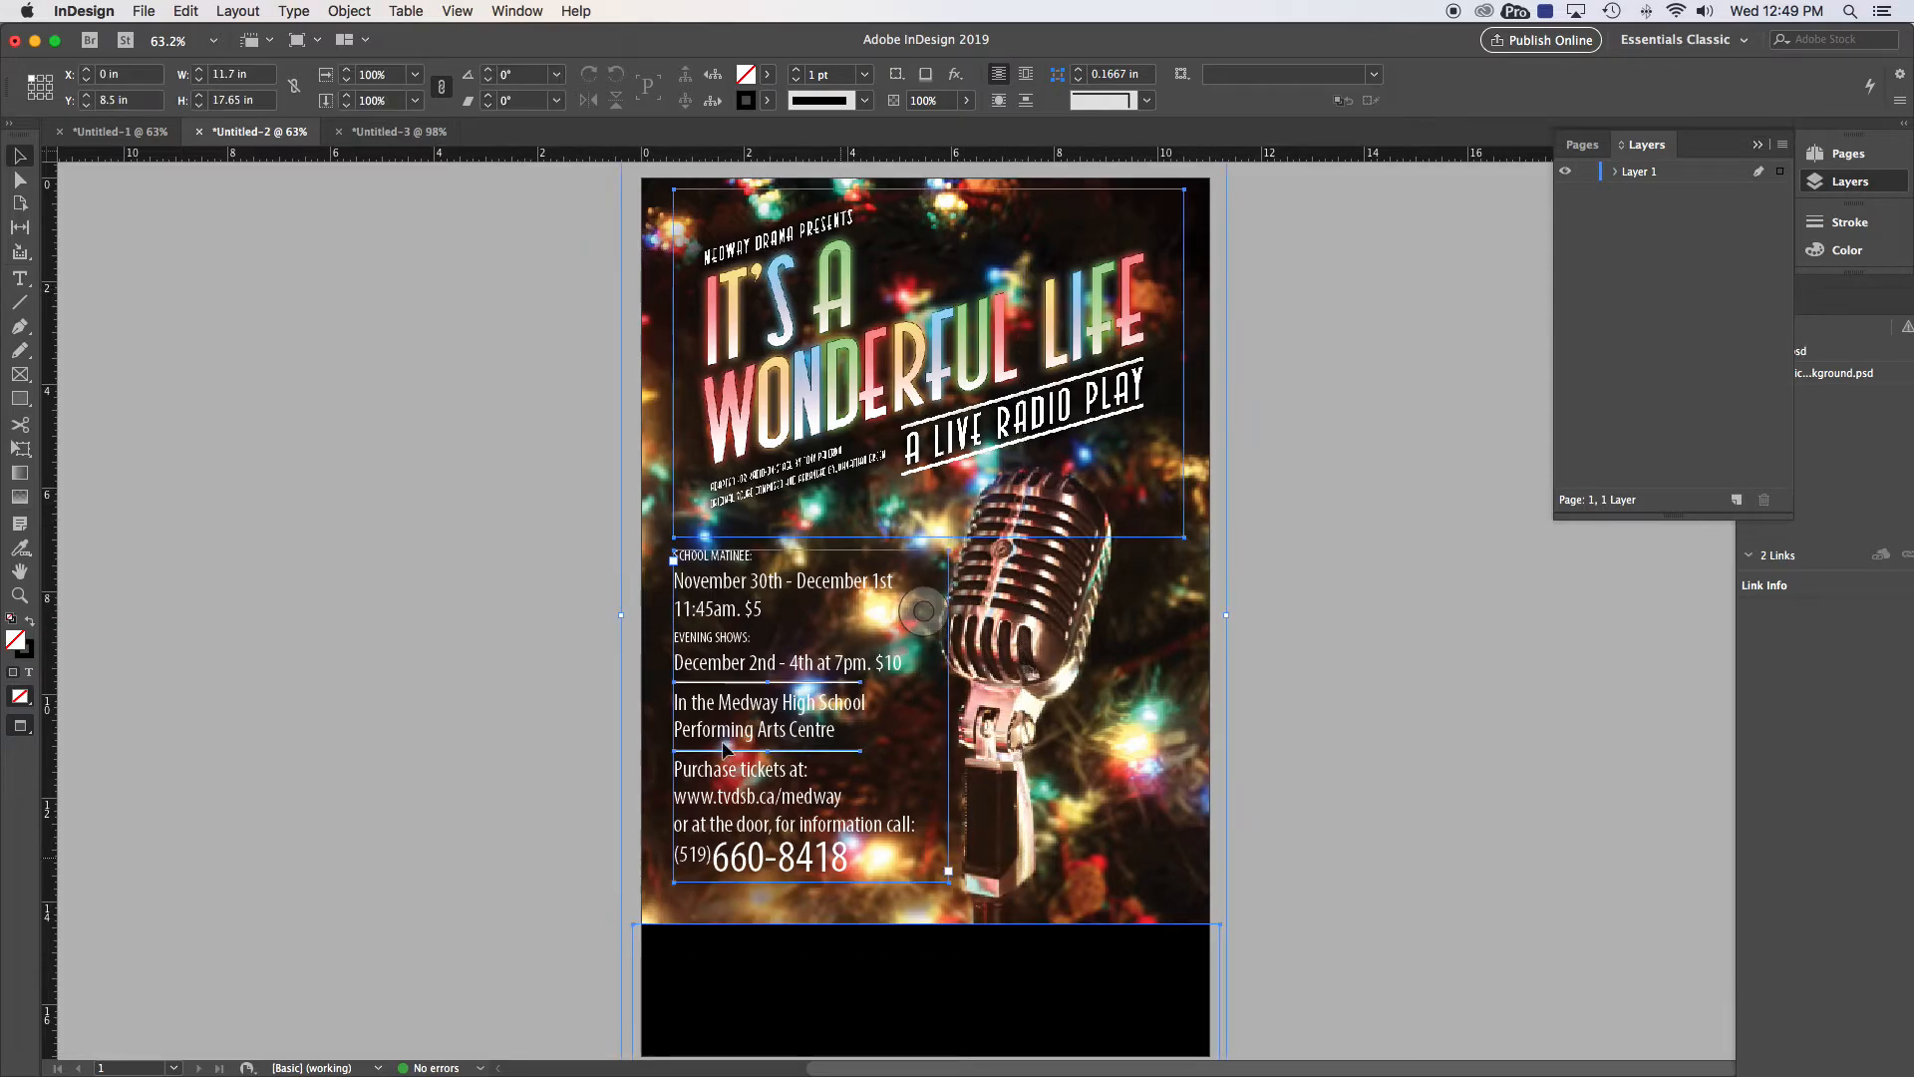
click(376, 134)
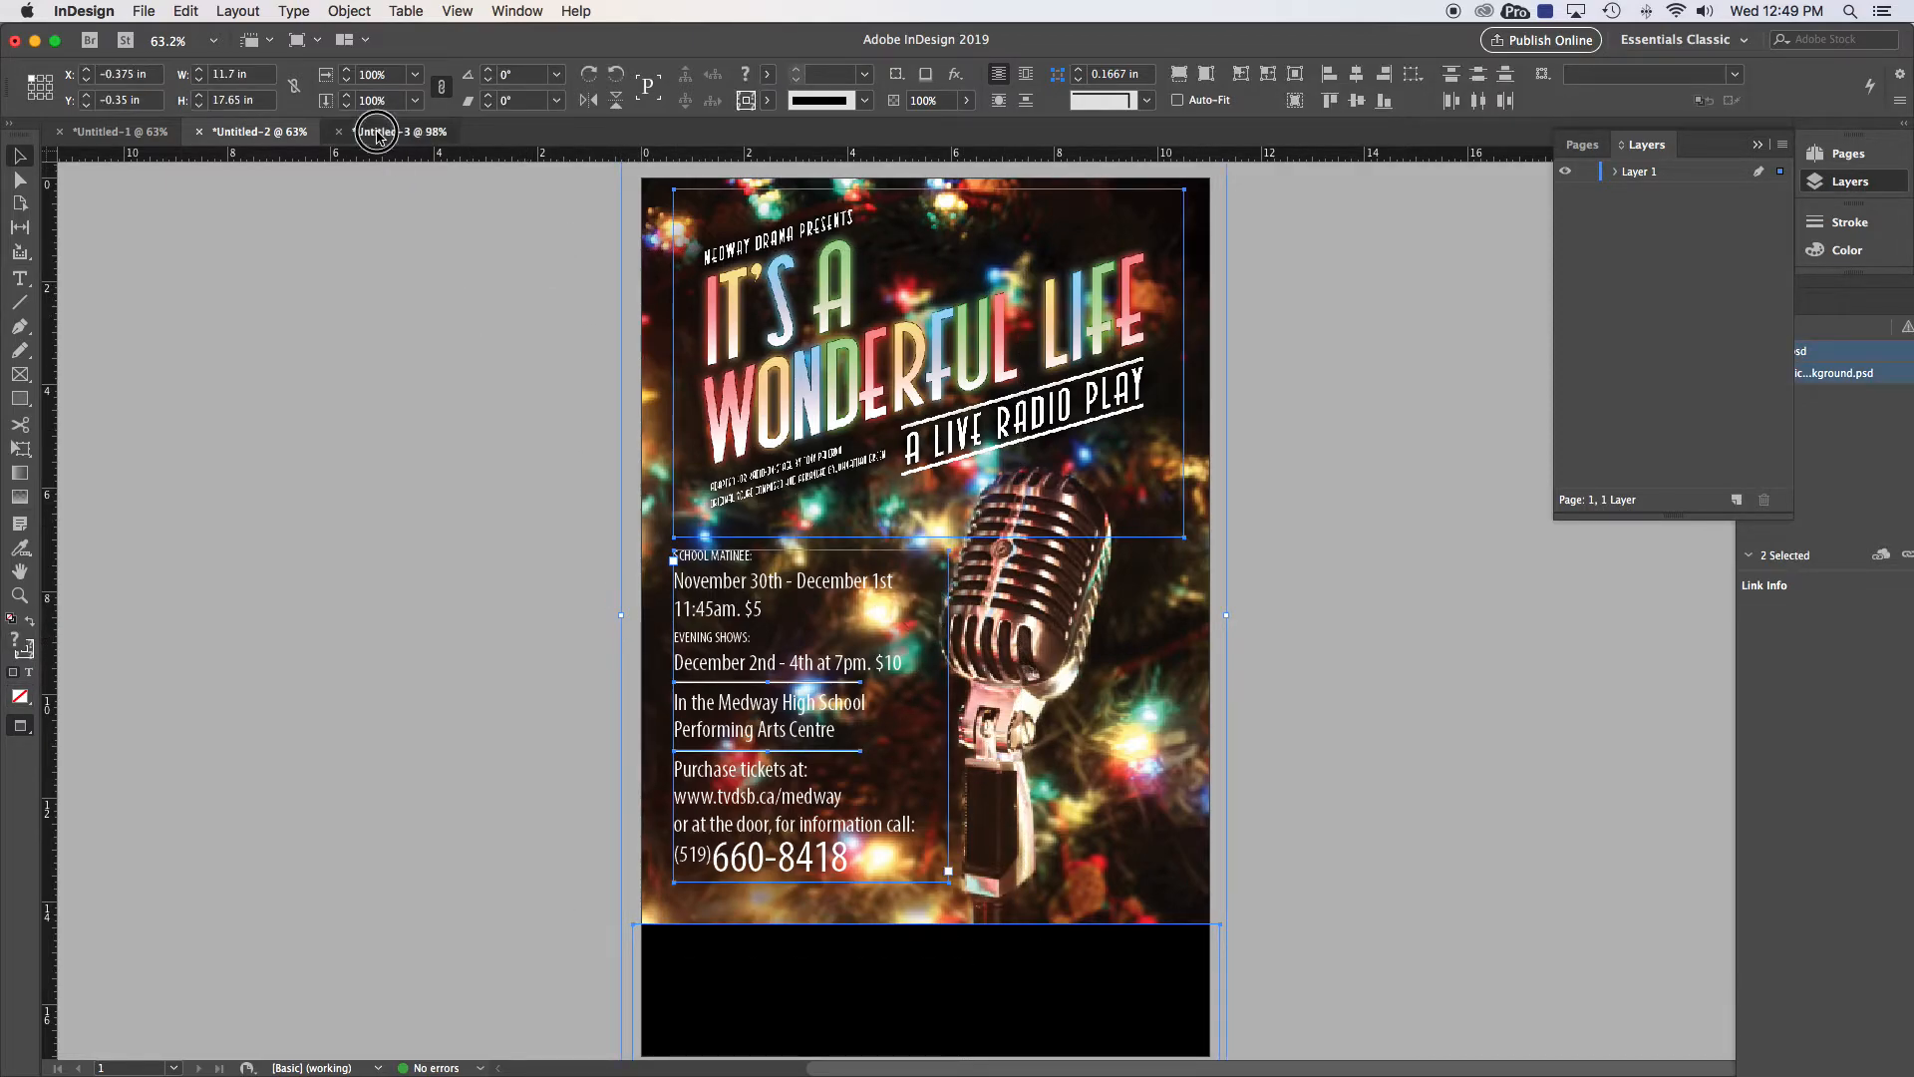
key(super+v)
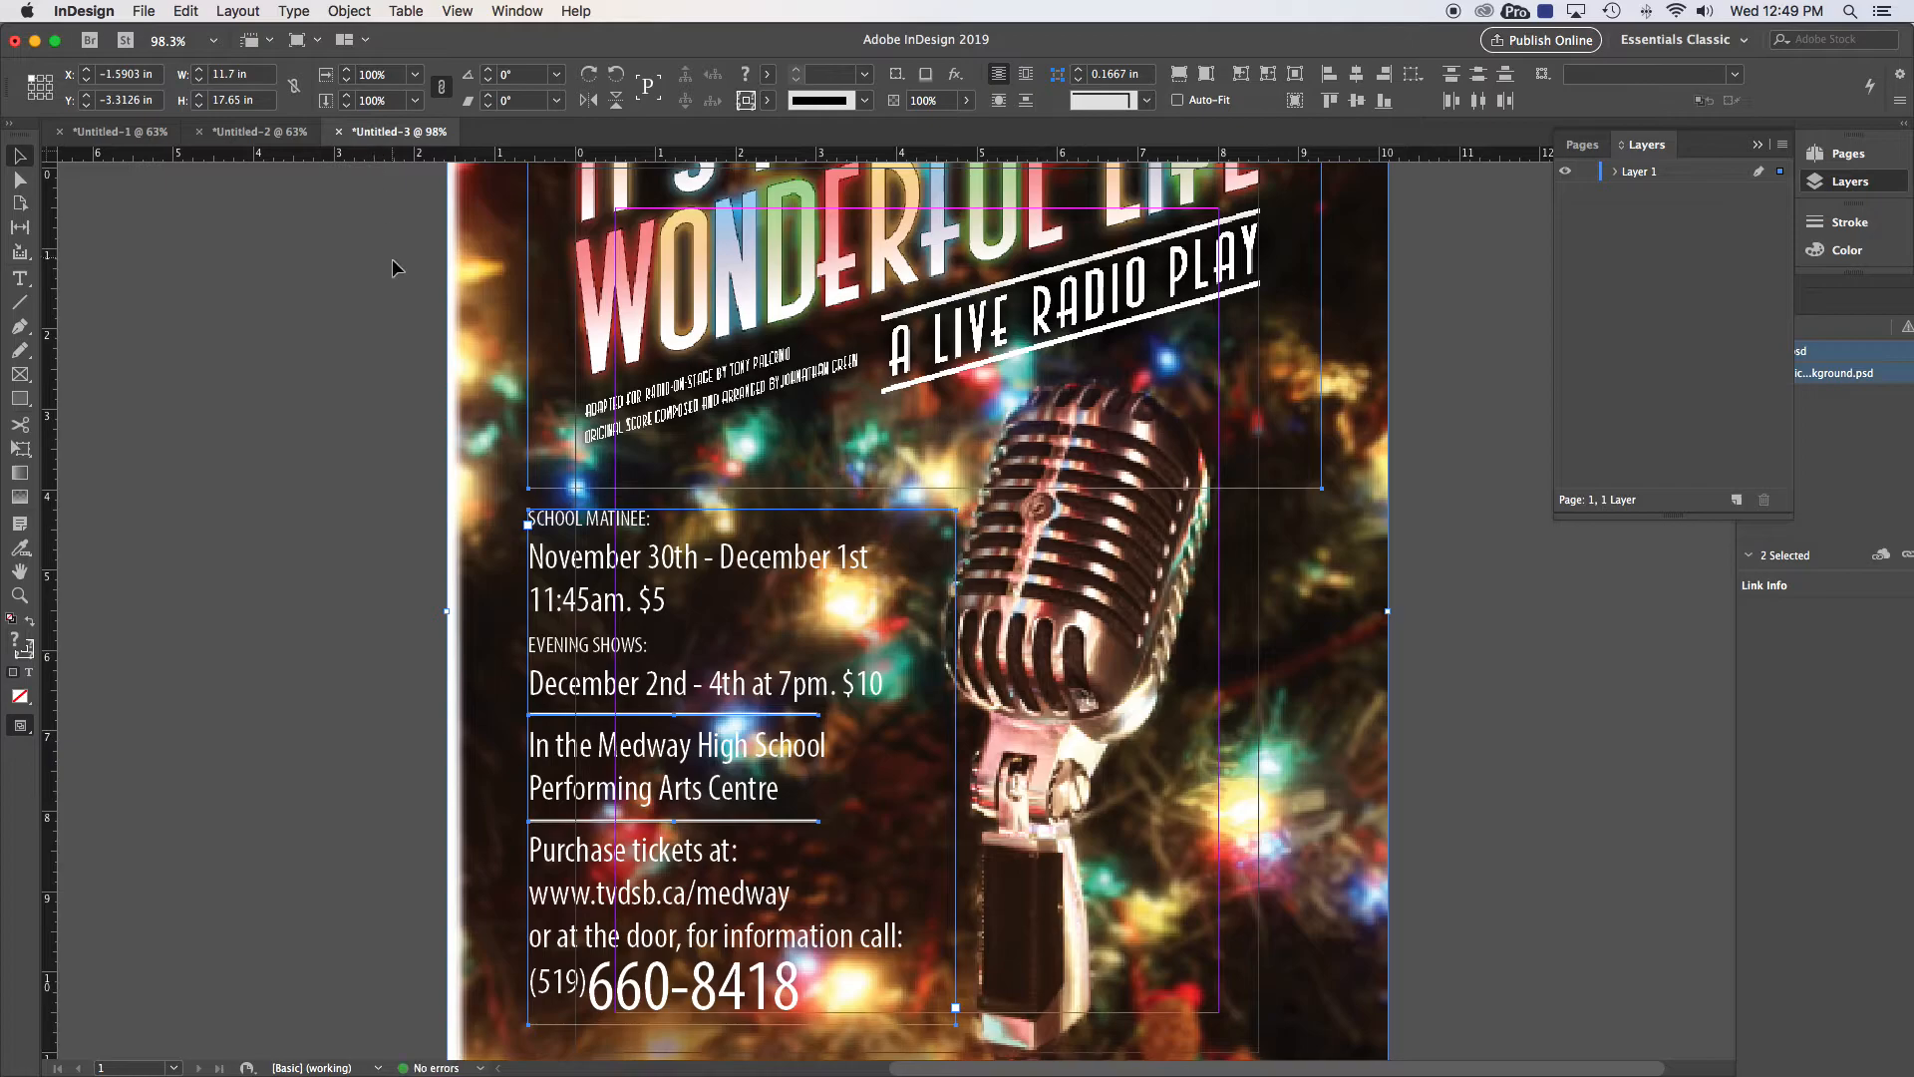
drag(660, 358, 1866, 376)
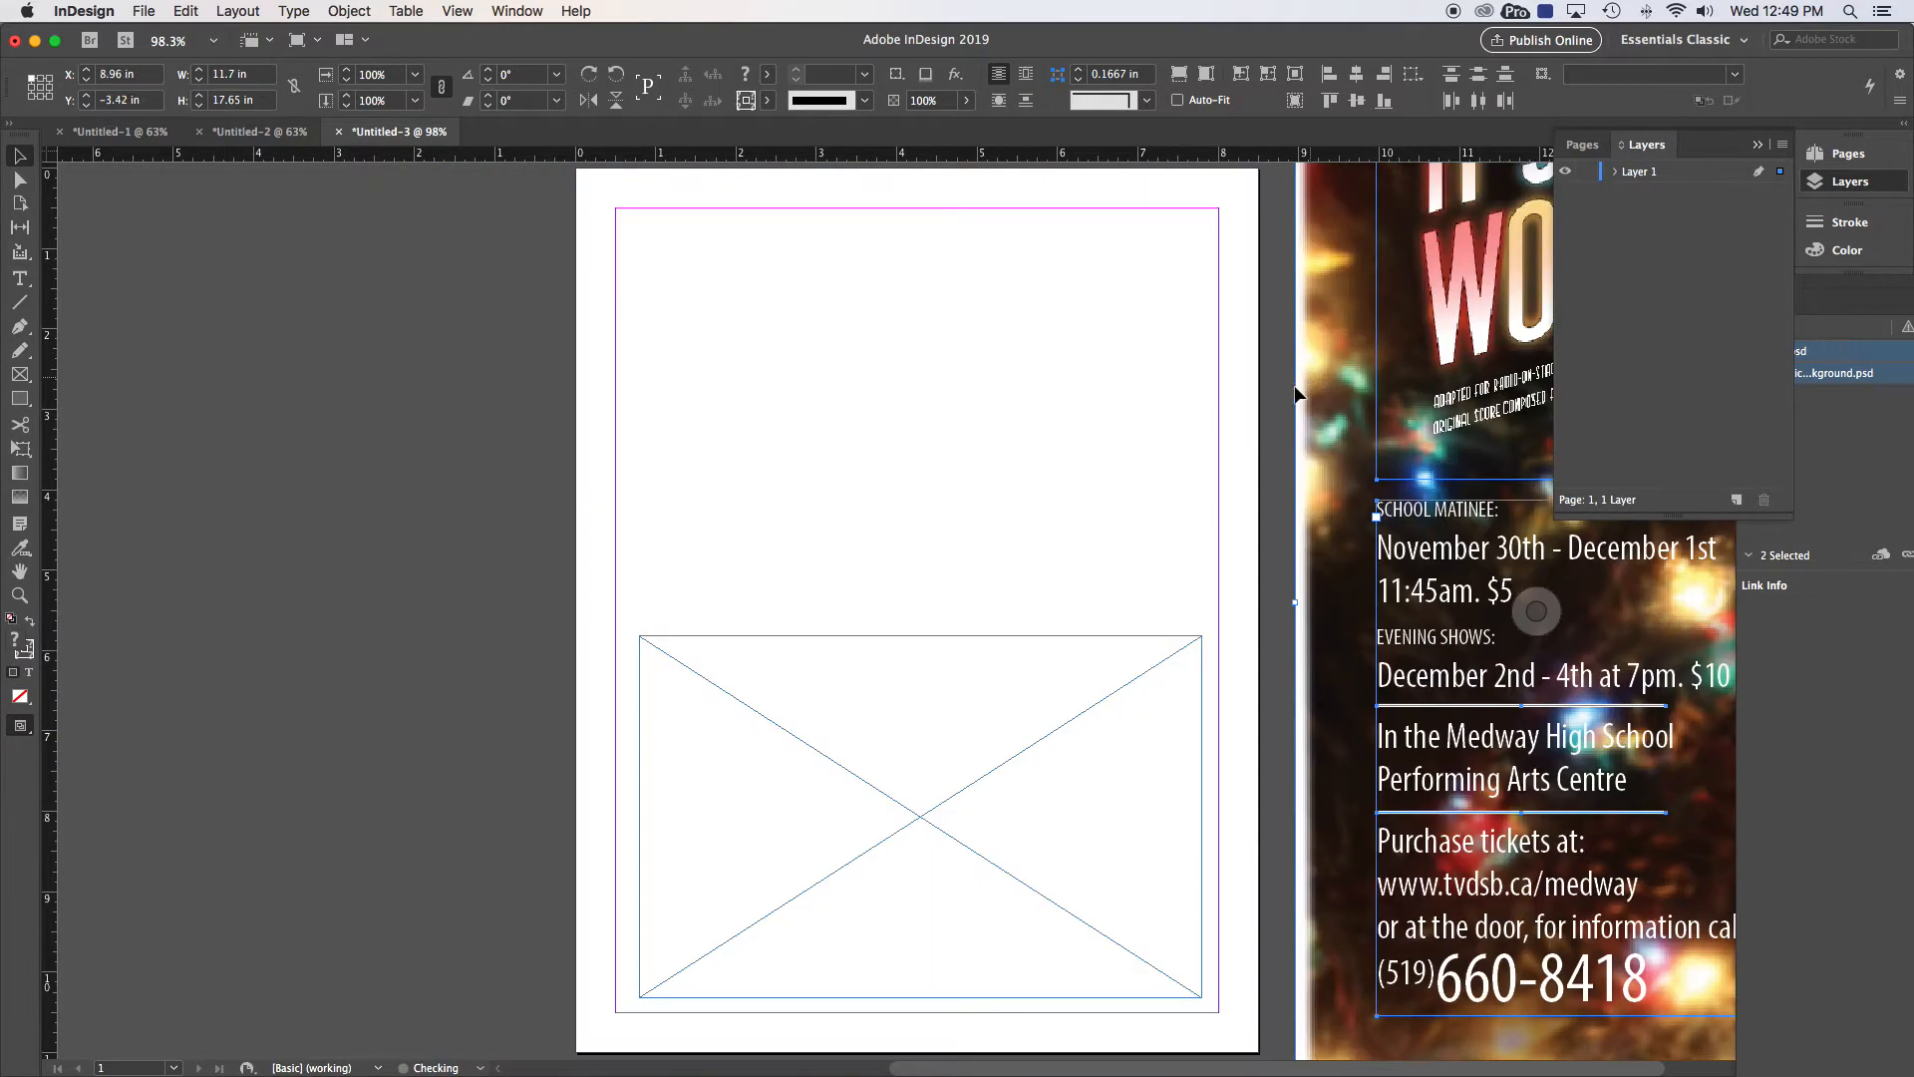
click(411, 339)
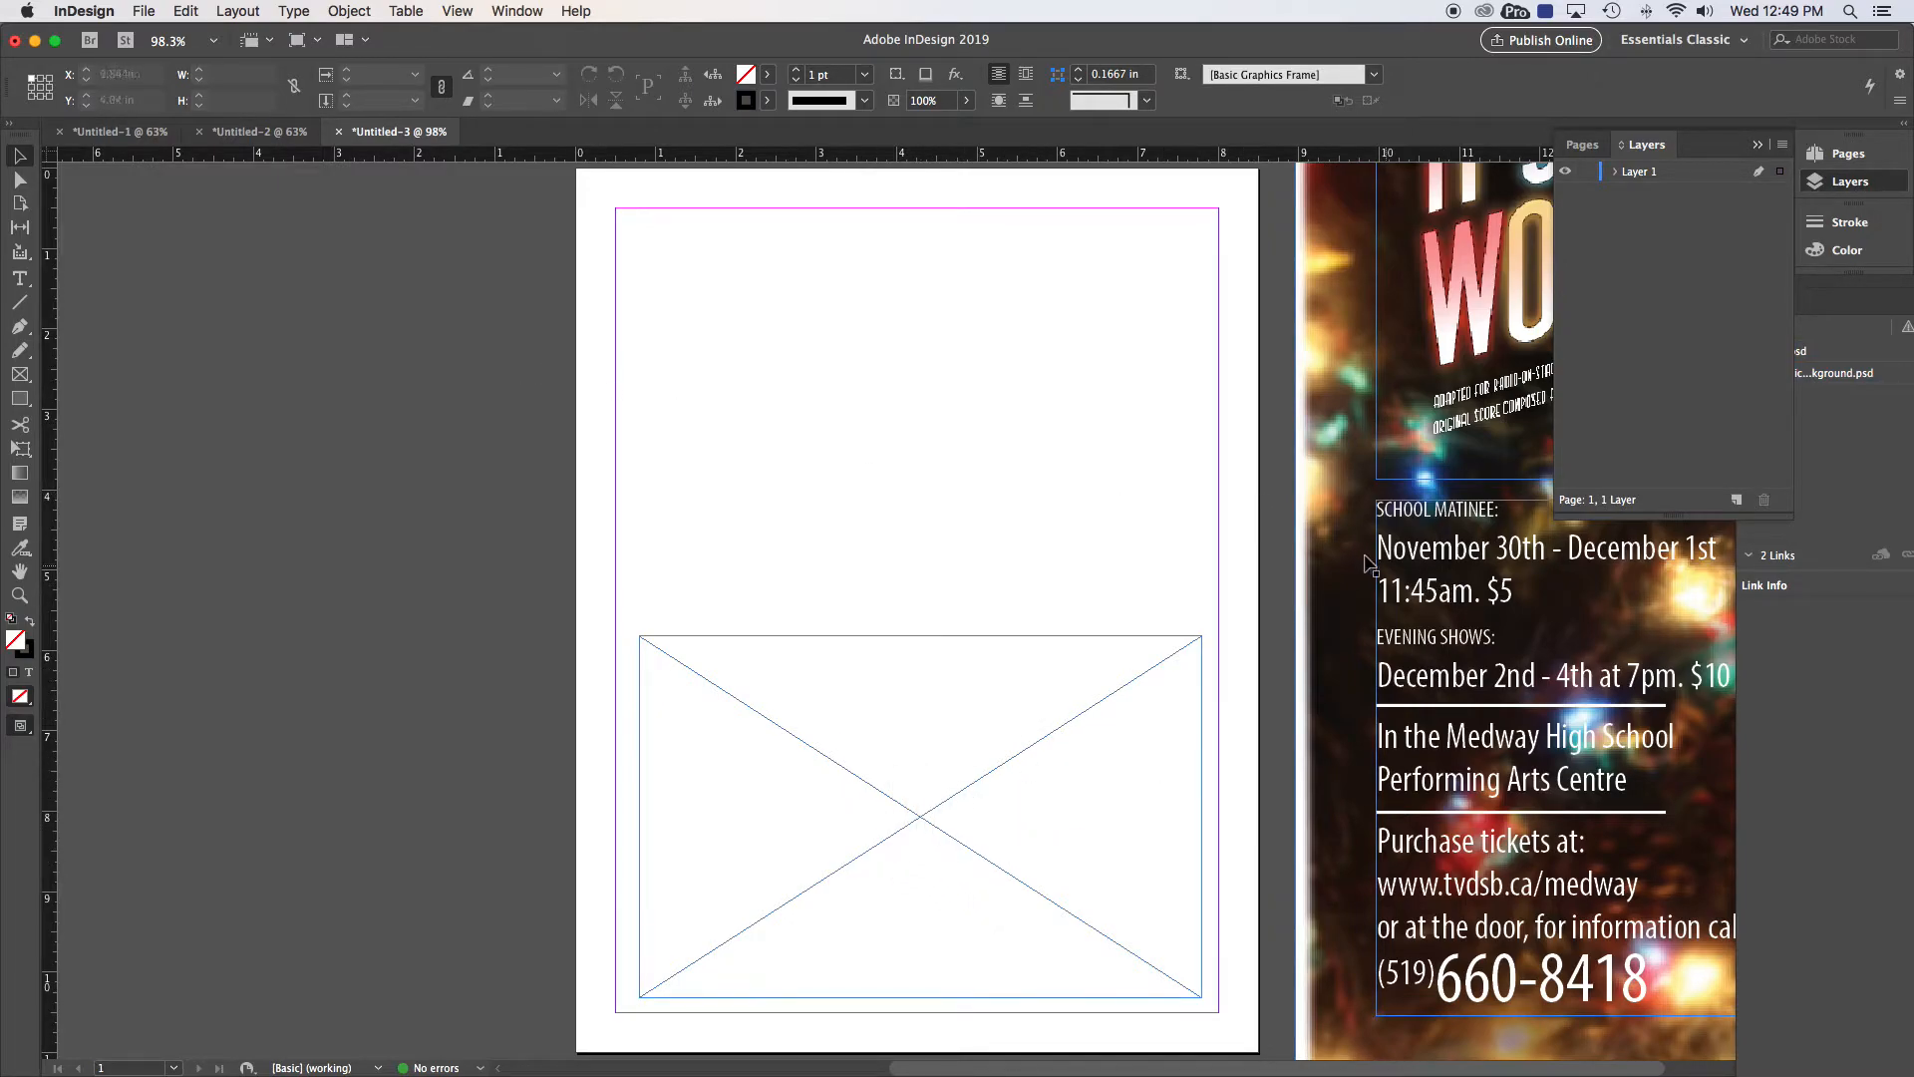
Scale the microphone background image to about 6.3 by 9.5 in on the page and crop its frame to the 7 by 4.5 in placeholder
drag(1341, 547, 387, 258)
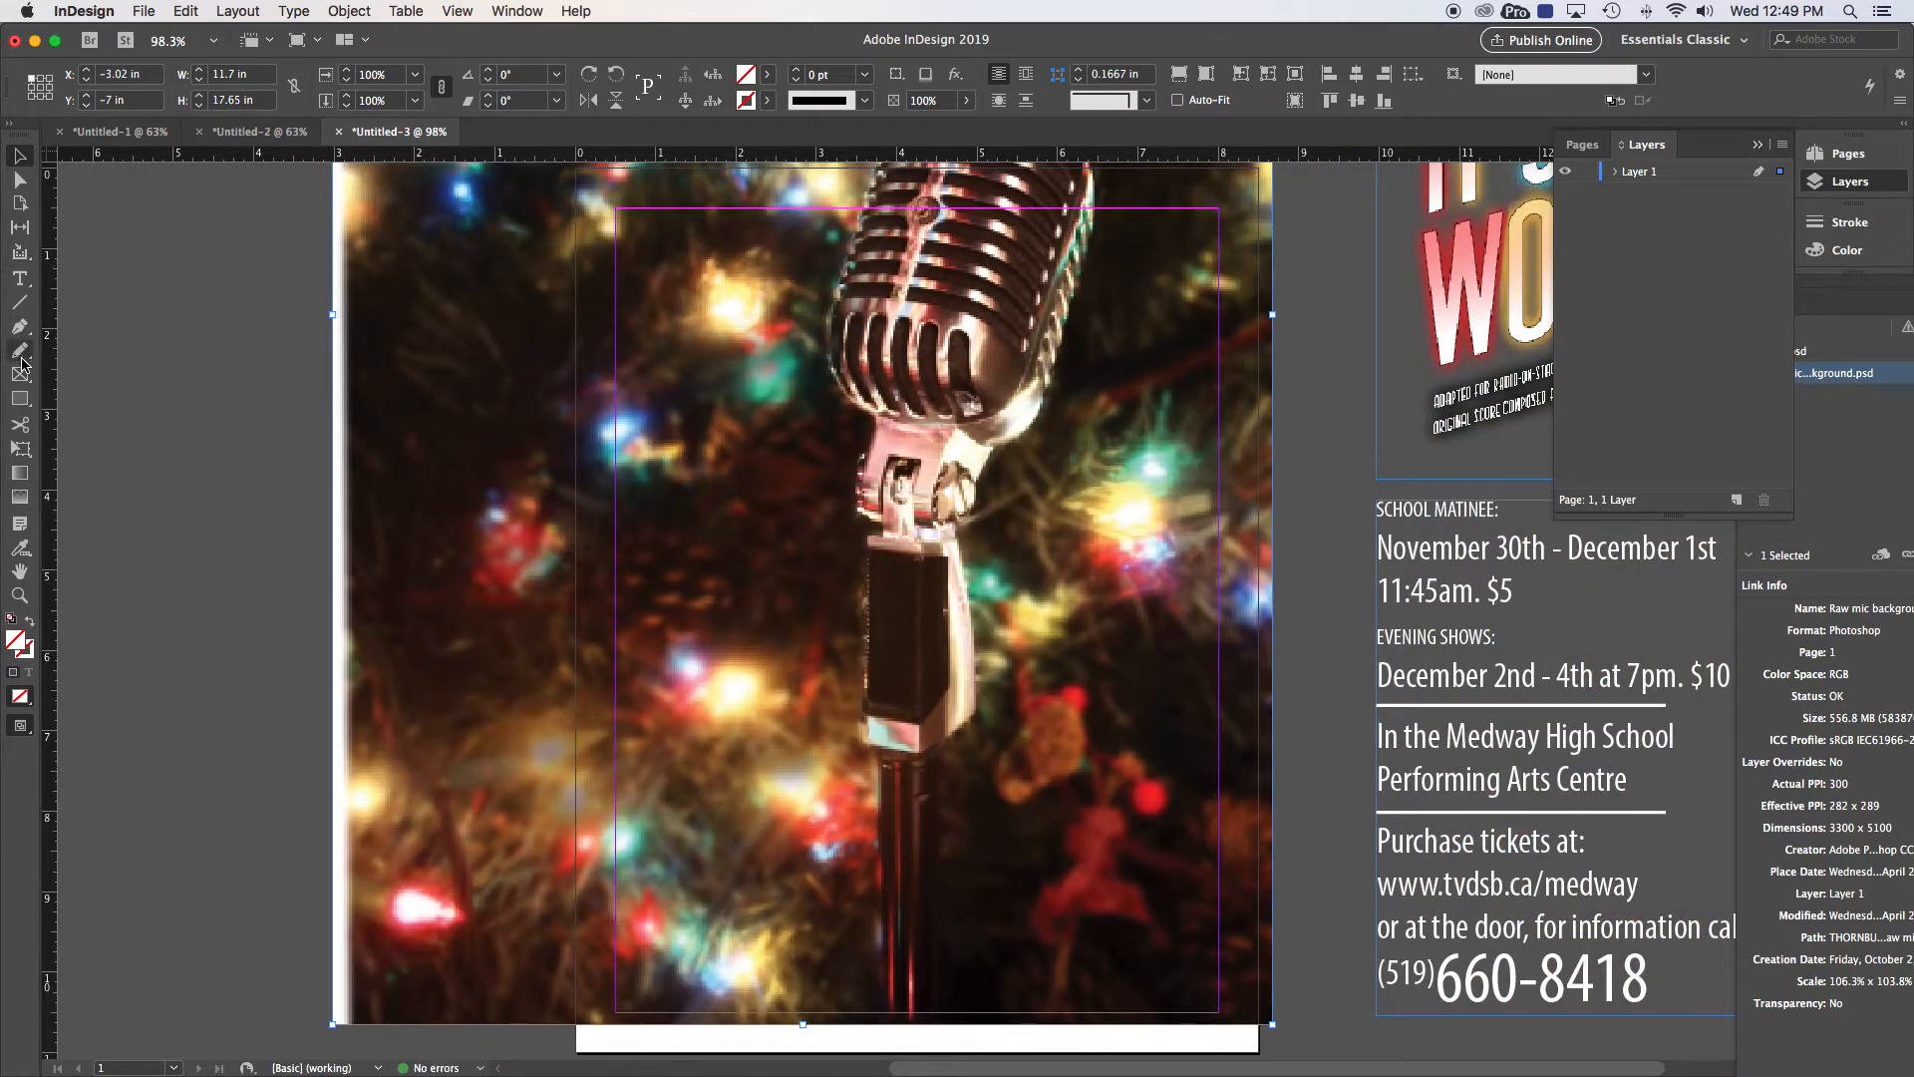
click(21, 448)
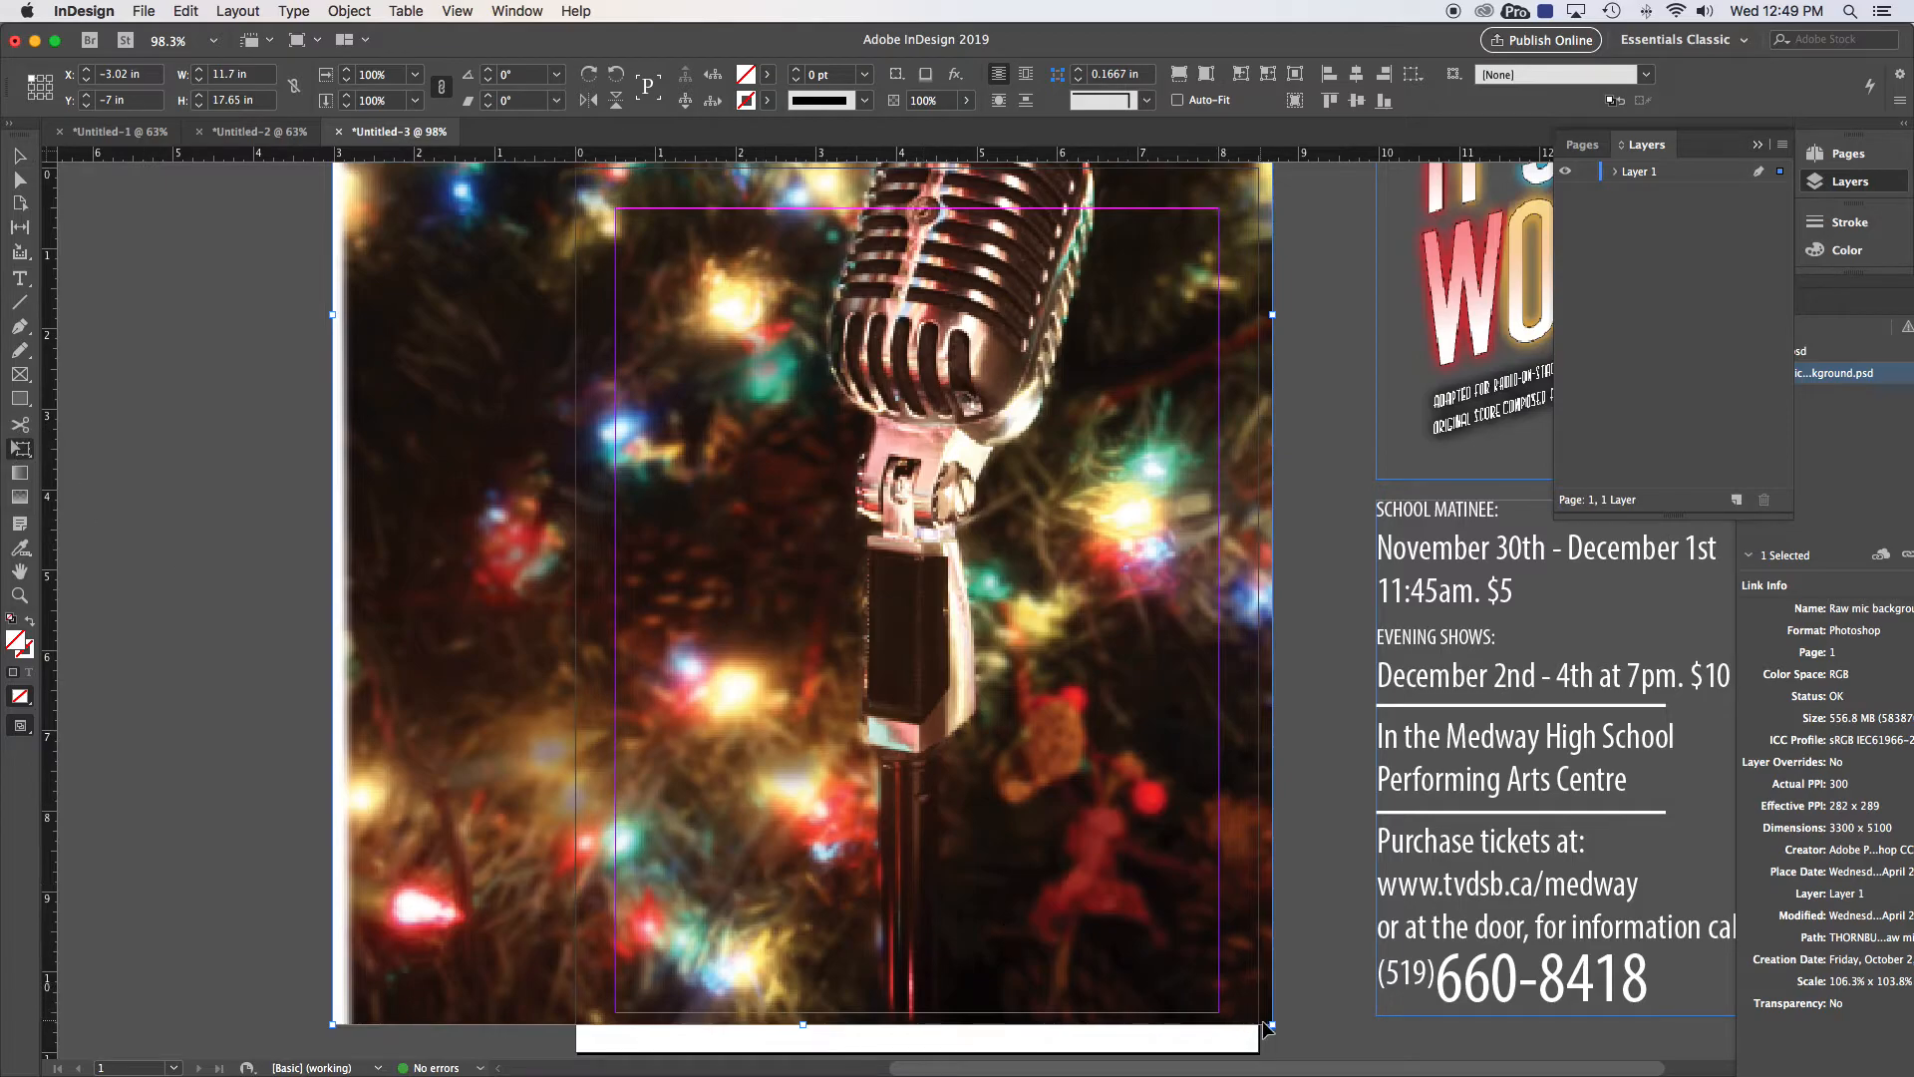
drag(1263, 1027, 959, 922)
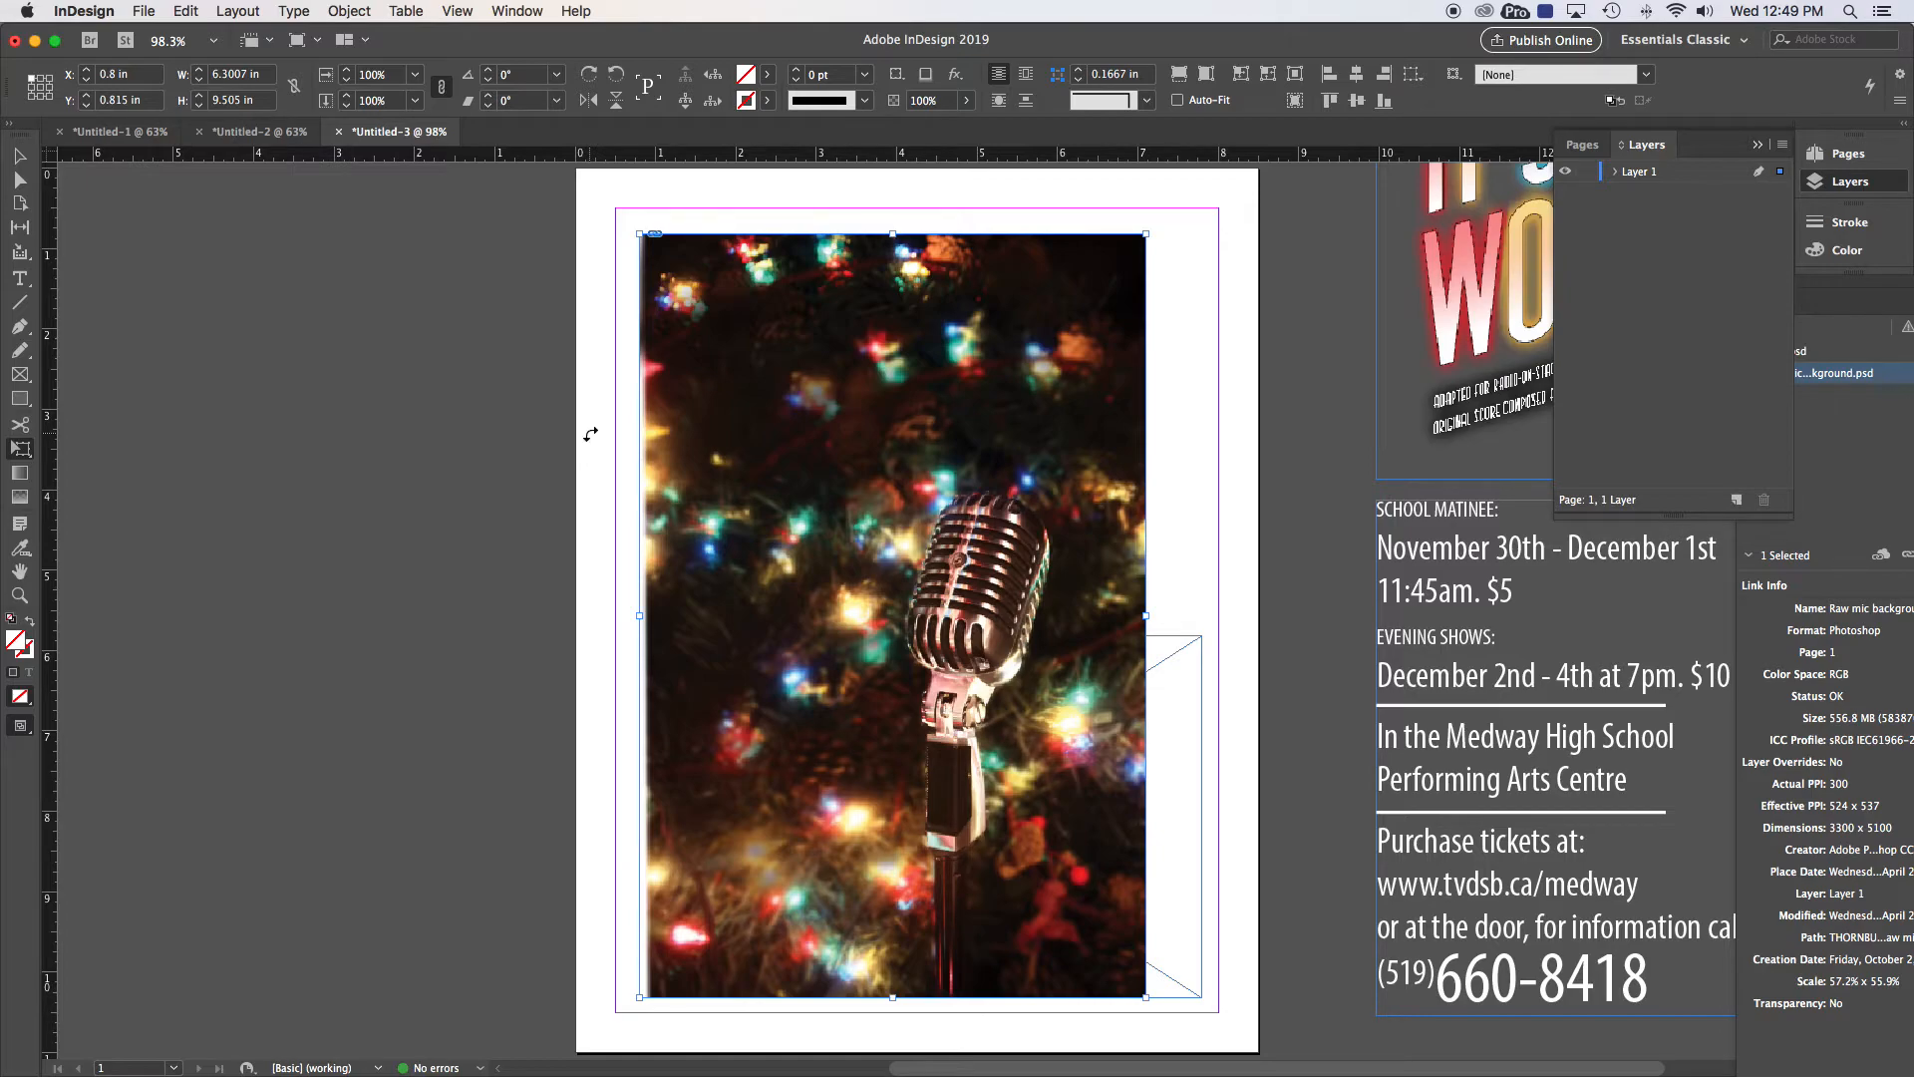
click(22, 158)
drag(1145, 234, 1202, 635)
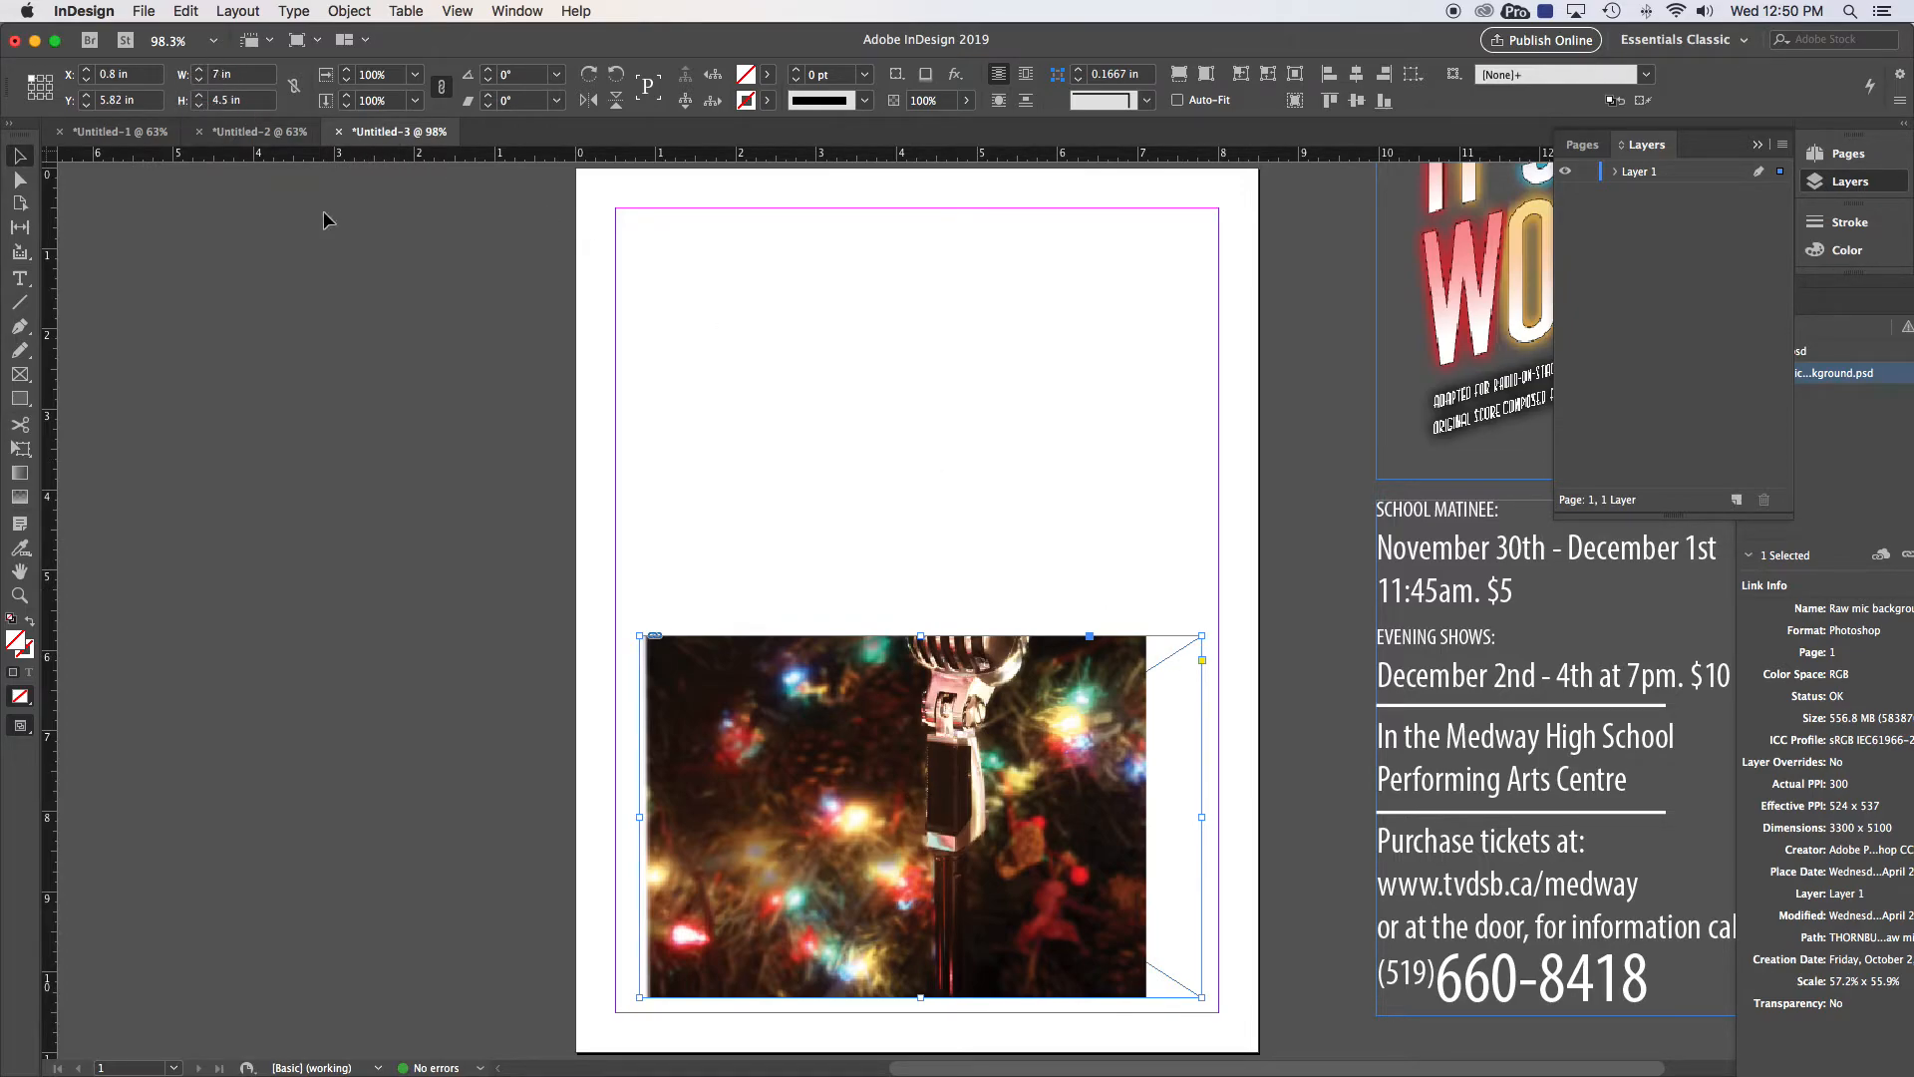
Enlarge the microphone photo inside its frame to about 7.7 by 11.6 in and position it to fill the frame around the microphone
scroll(1037, 428, down, 1)
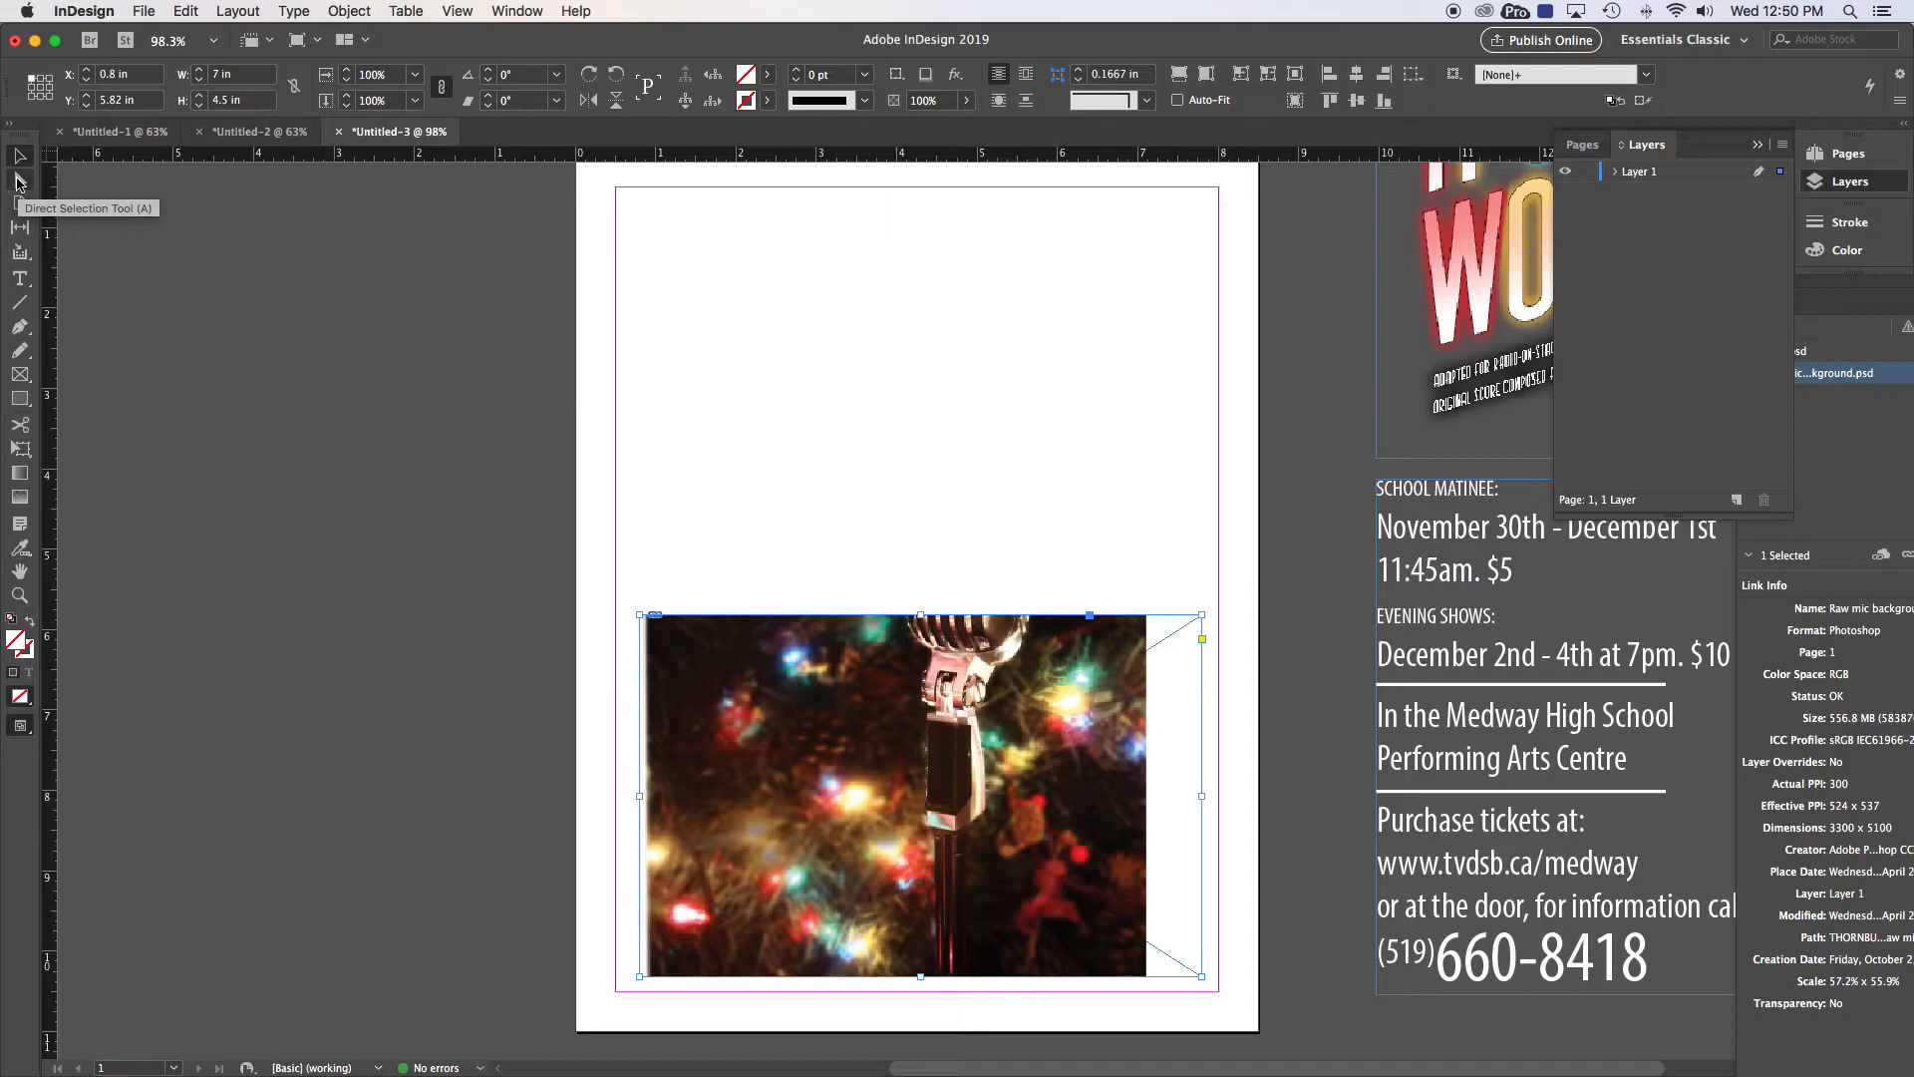
click(19, 180)
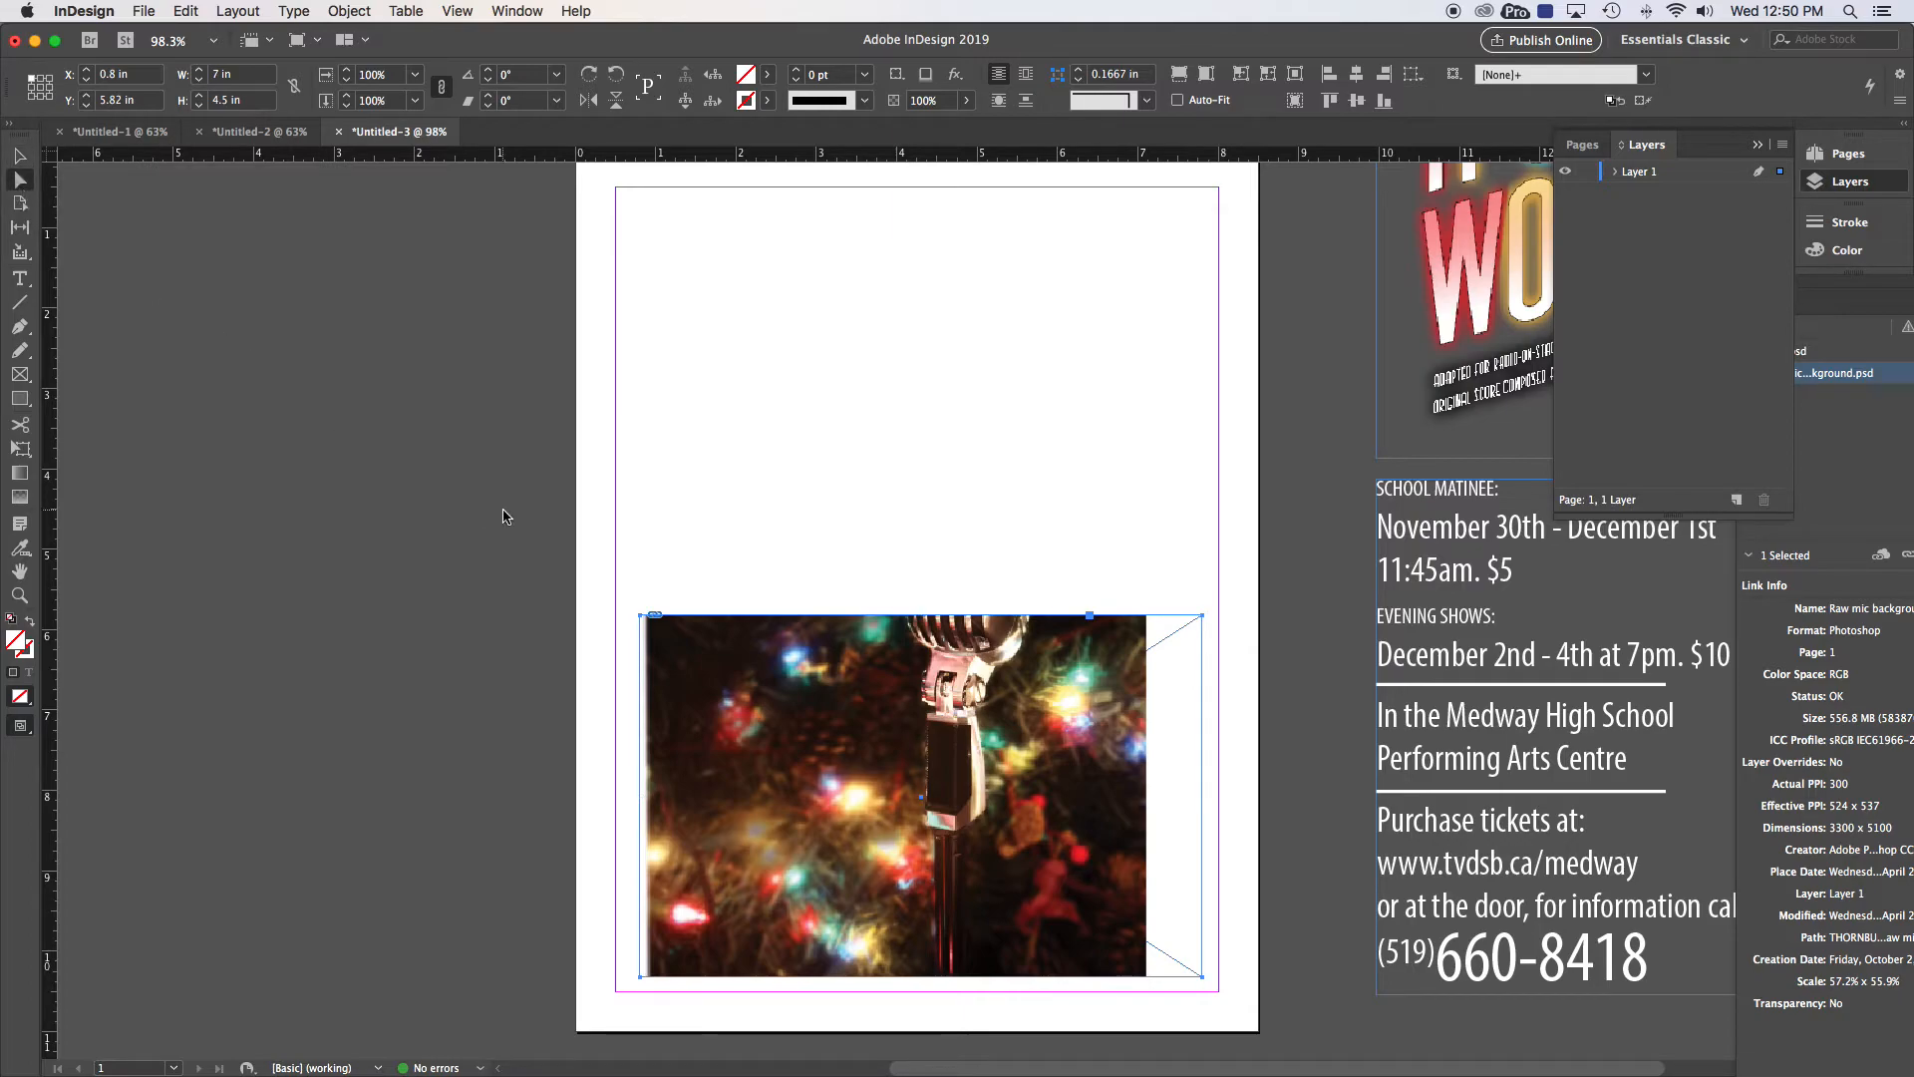
click(804, 671)
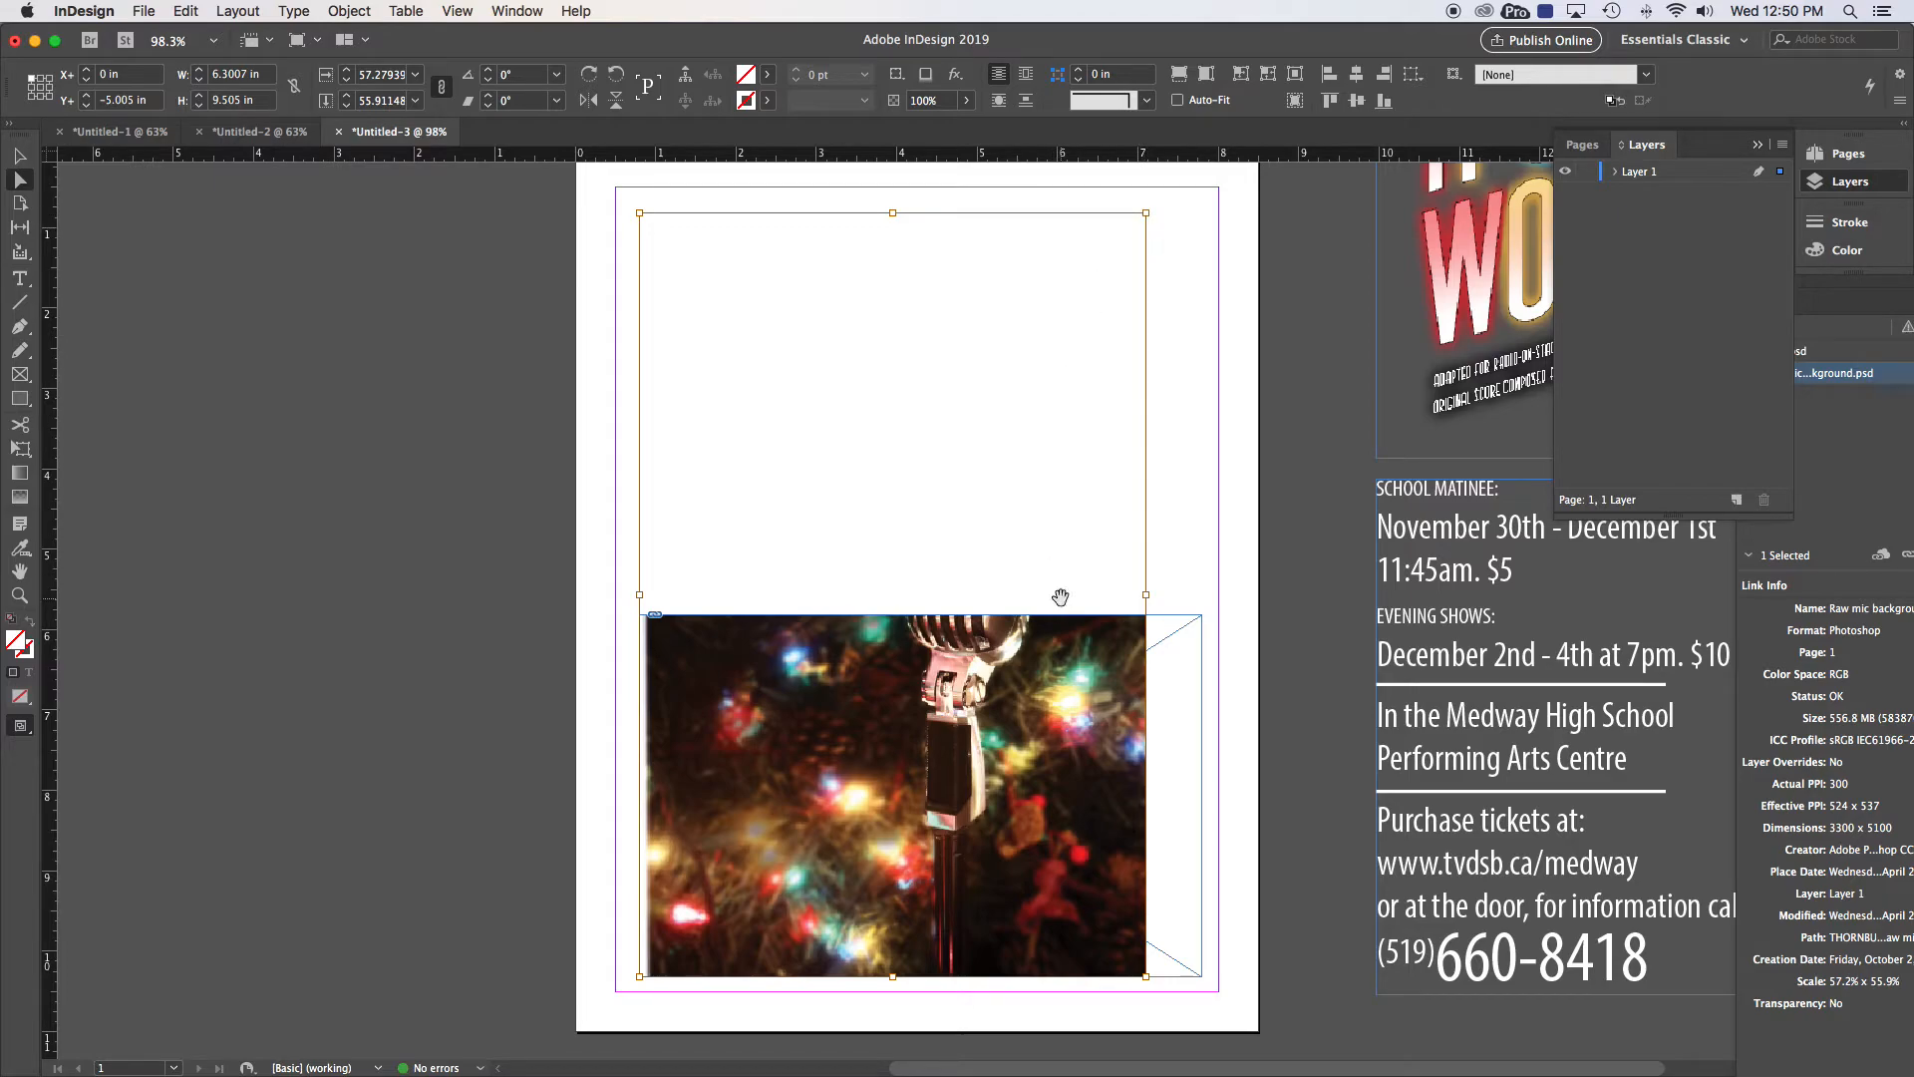
scroll(1060, 594, down, 1)
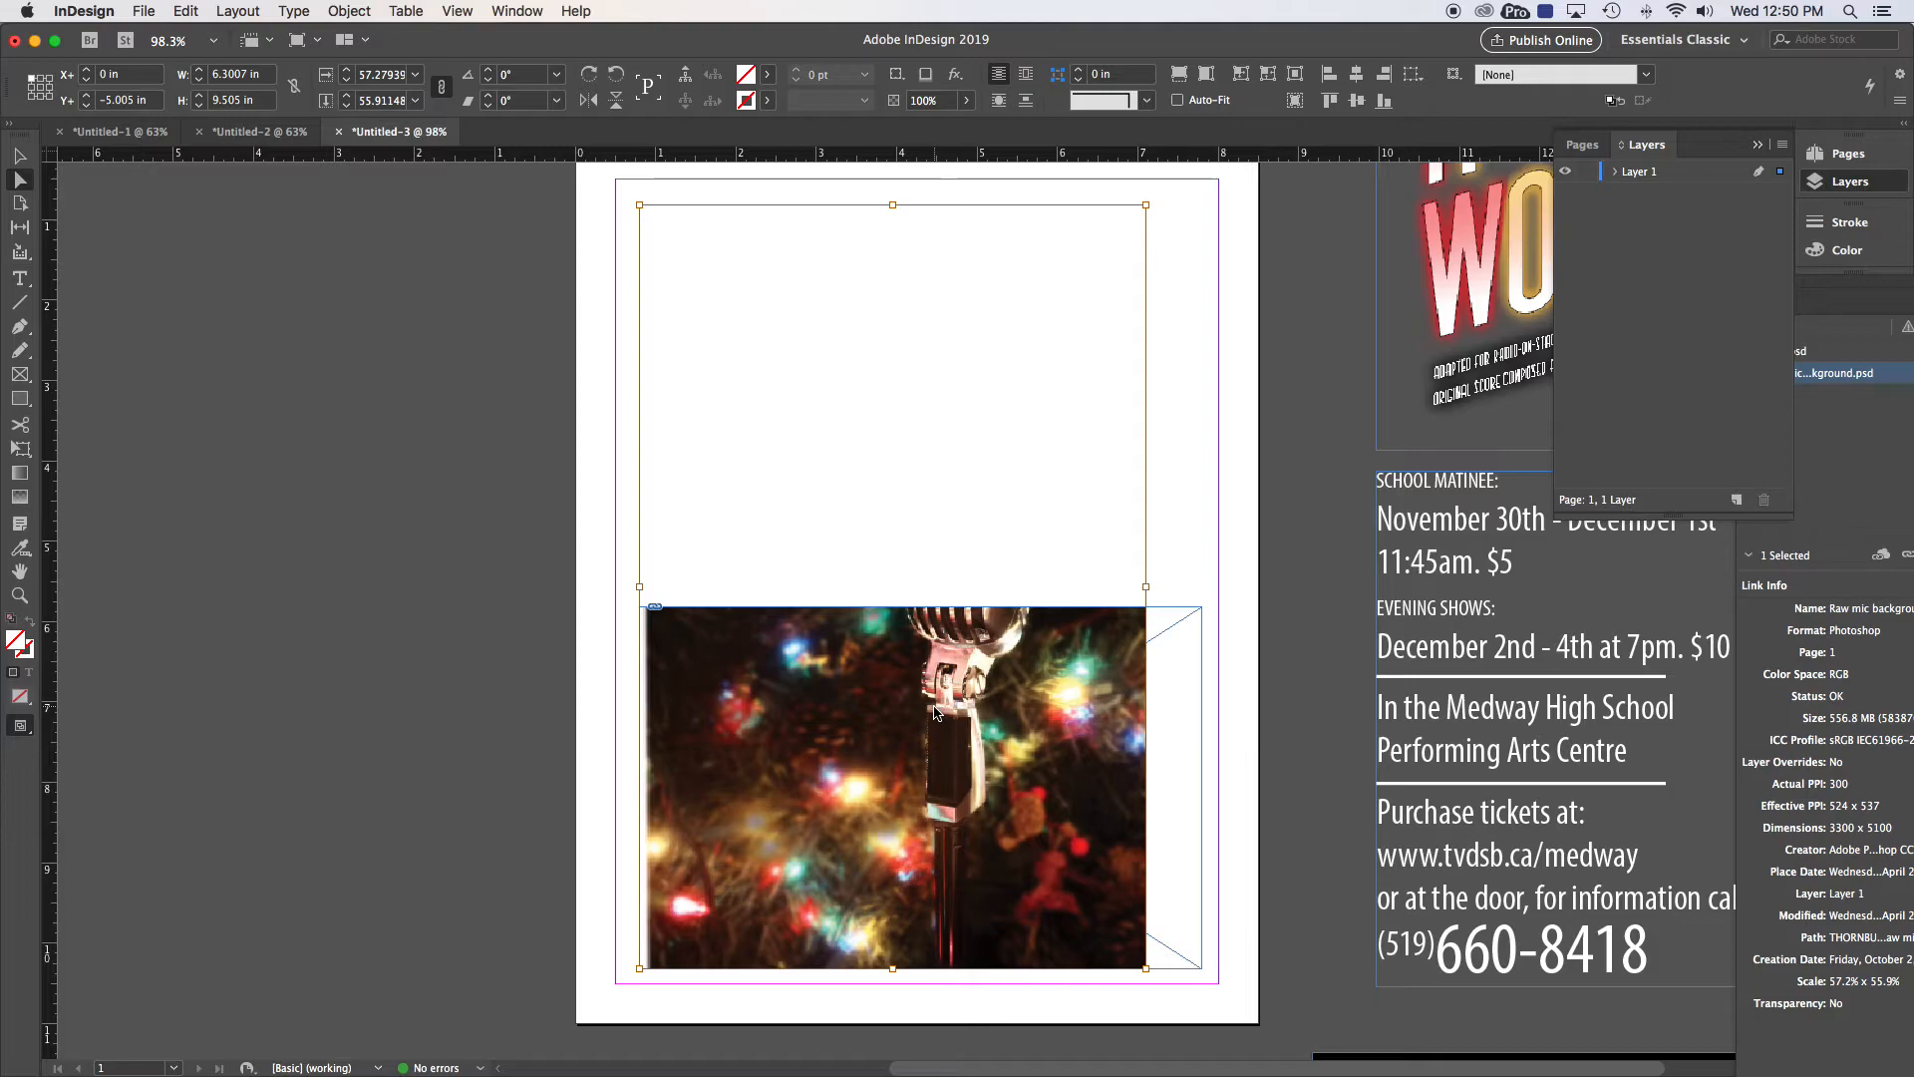
drag(947, 663, 1026, 789)
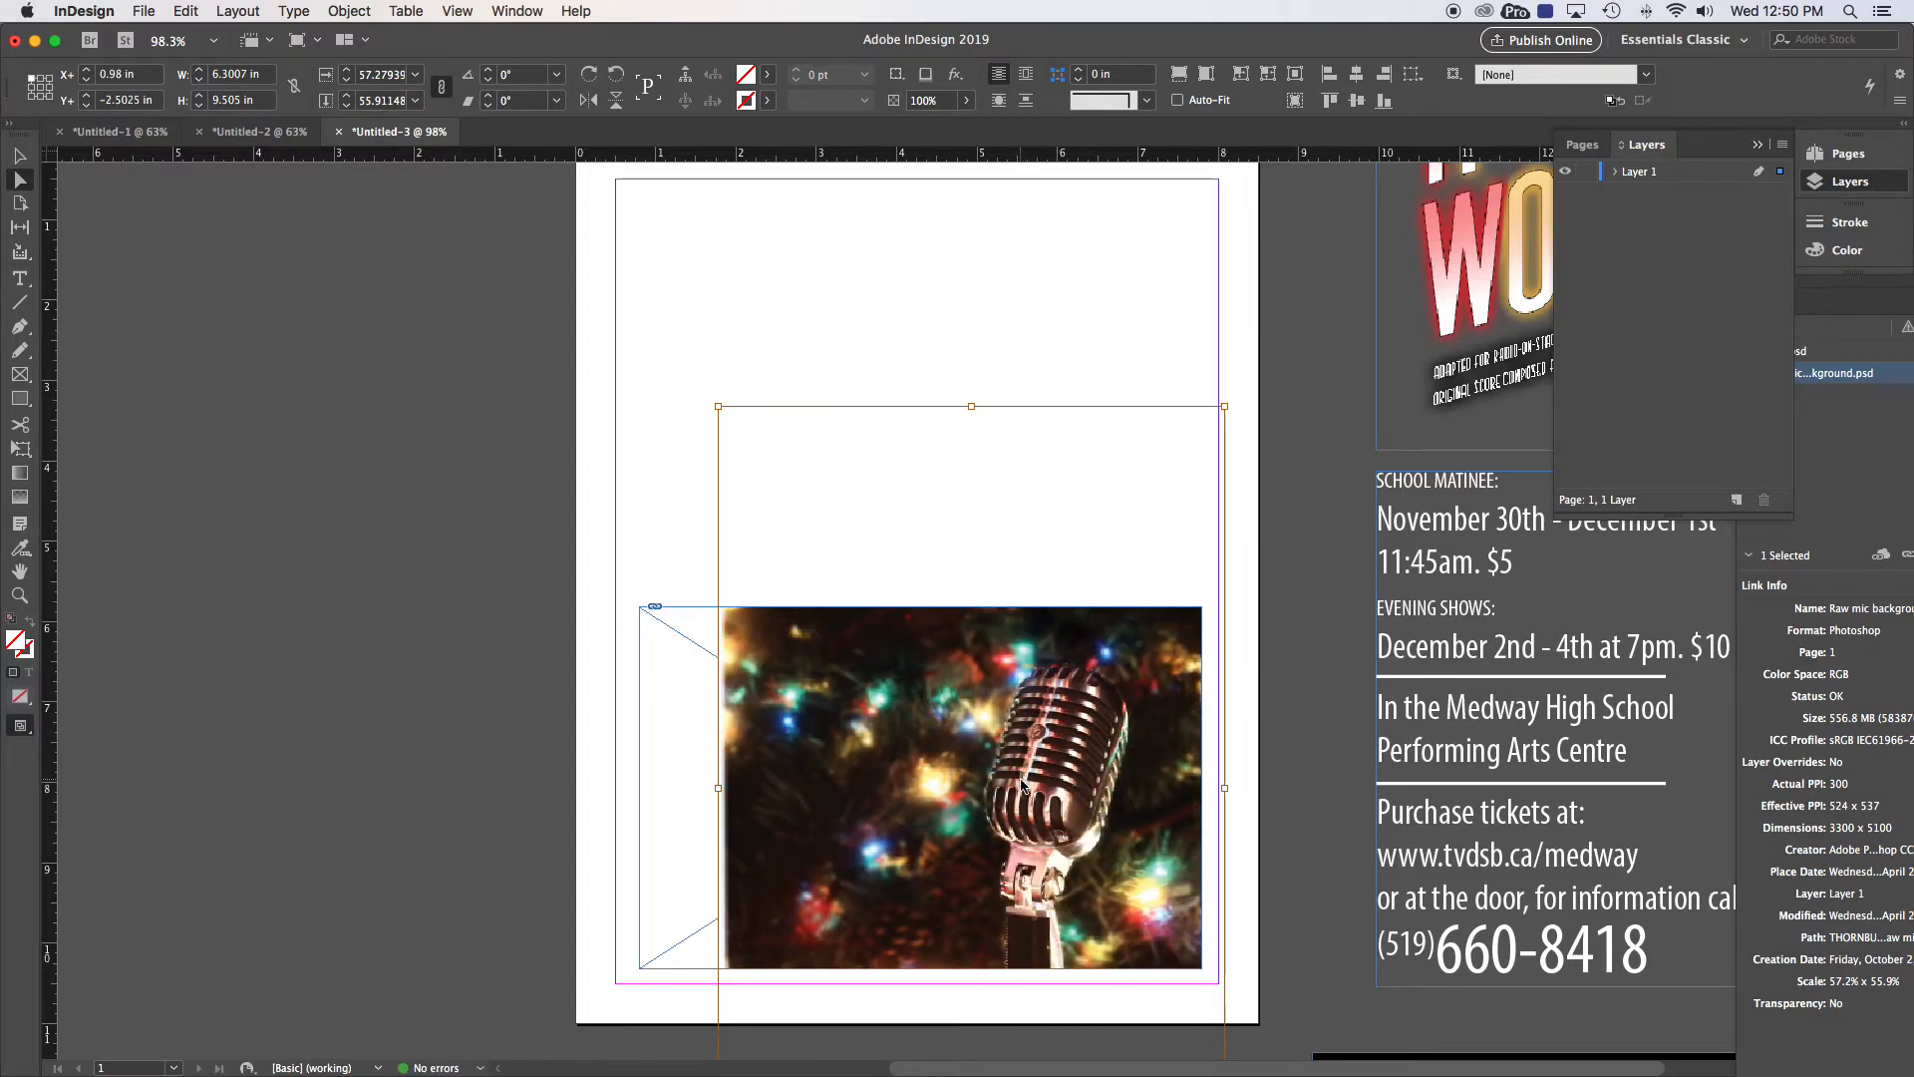
drag(718, 406, 576, 190)
drag(866, 669, 992, 737)
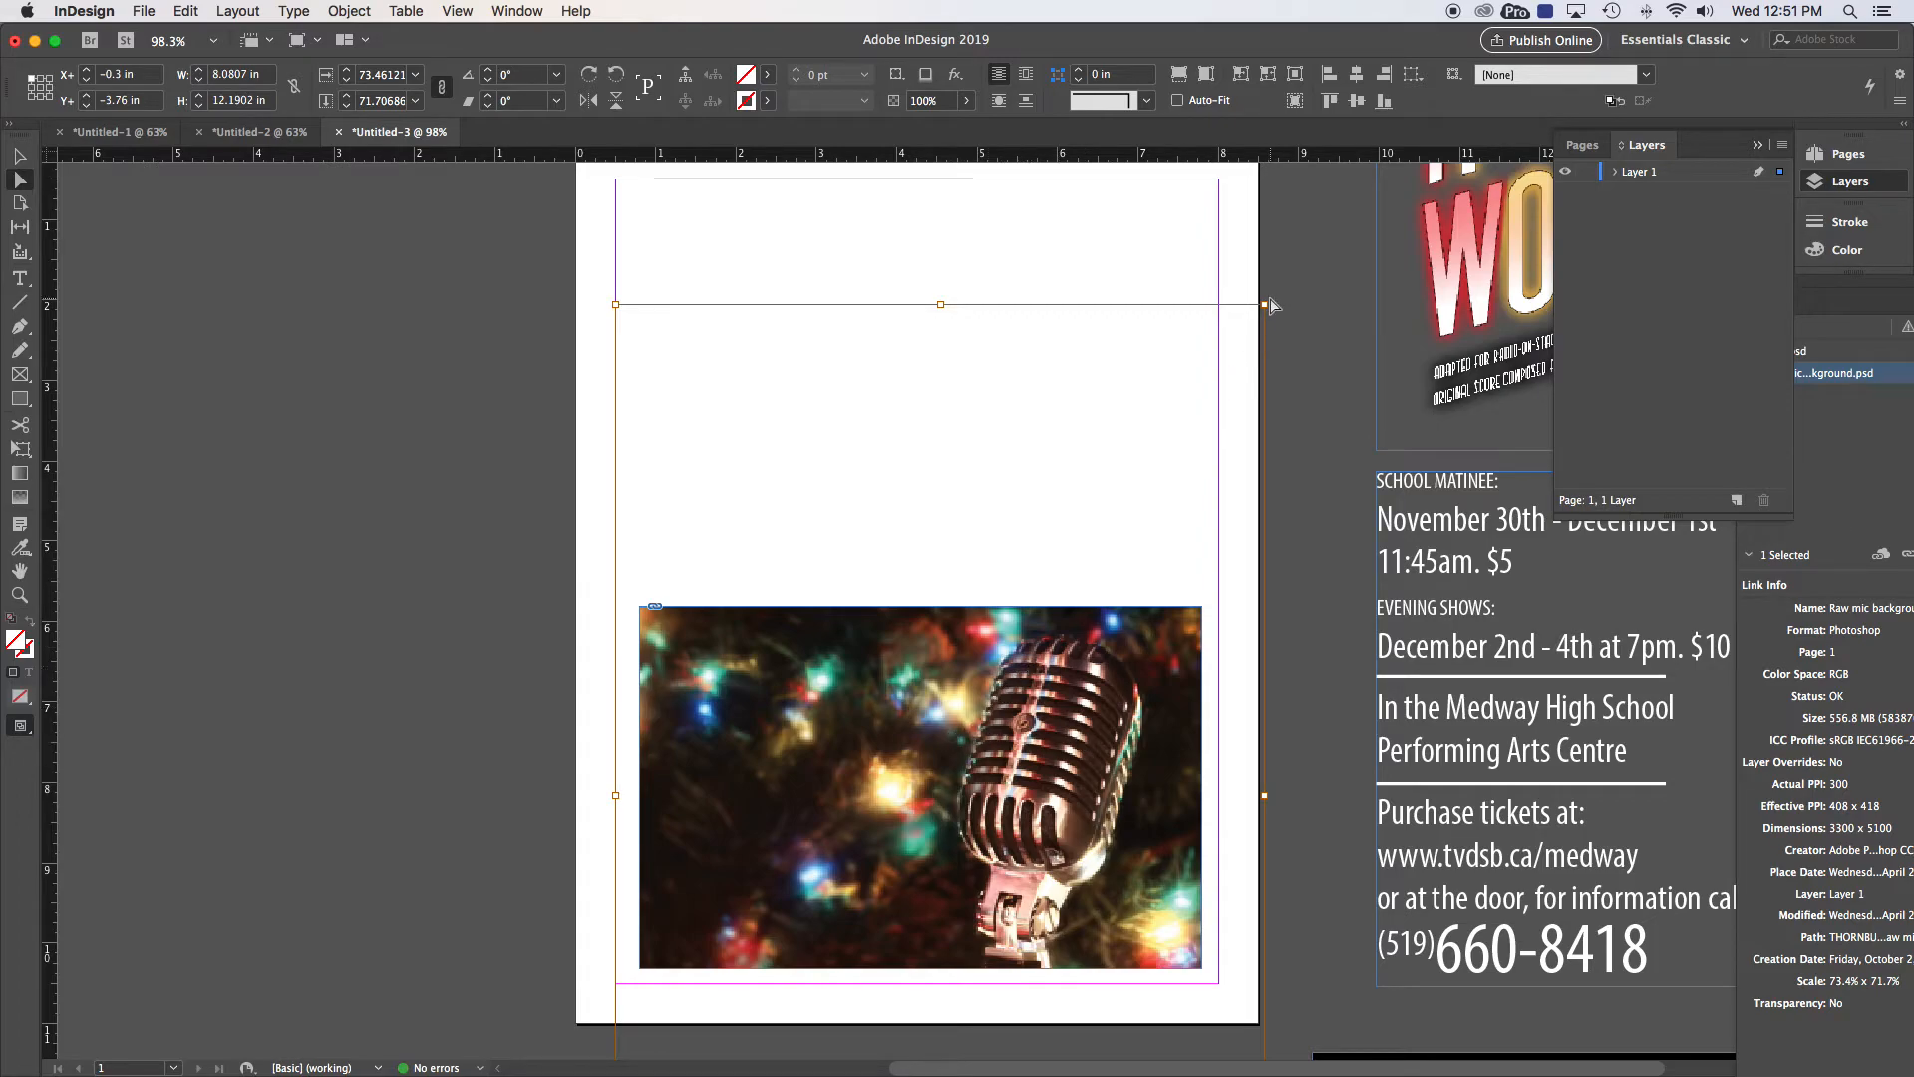
drag(1270, 304, 1233, 351)
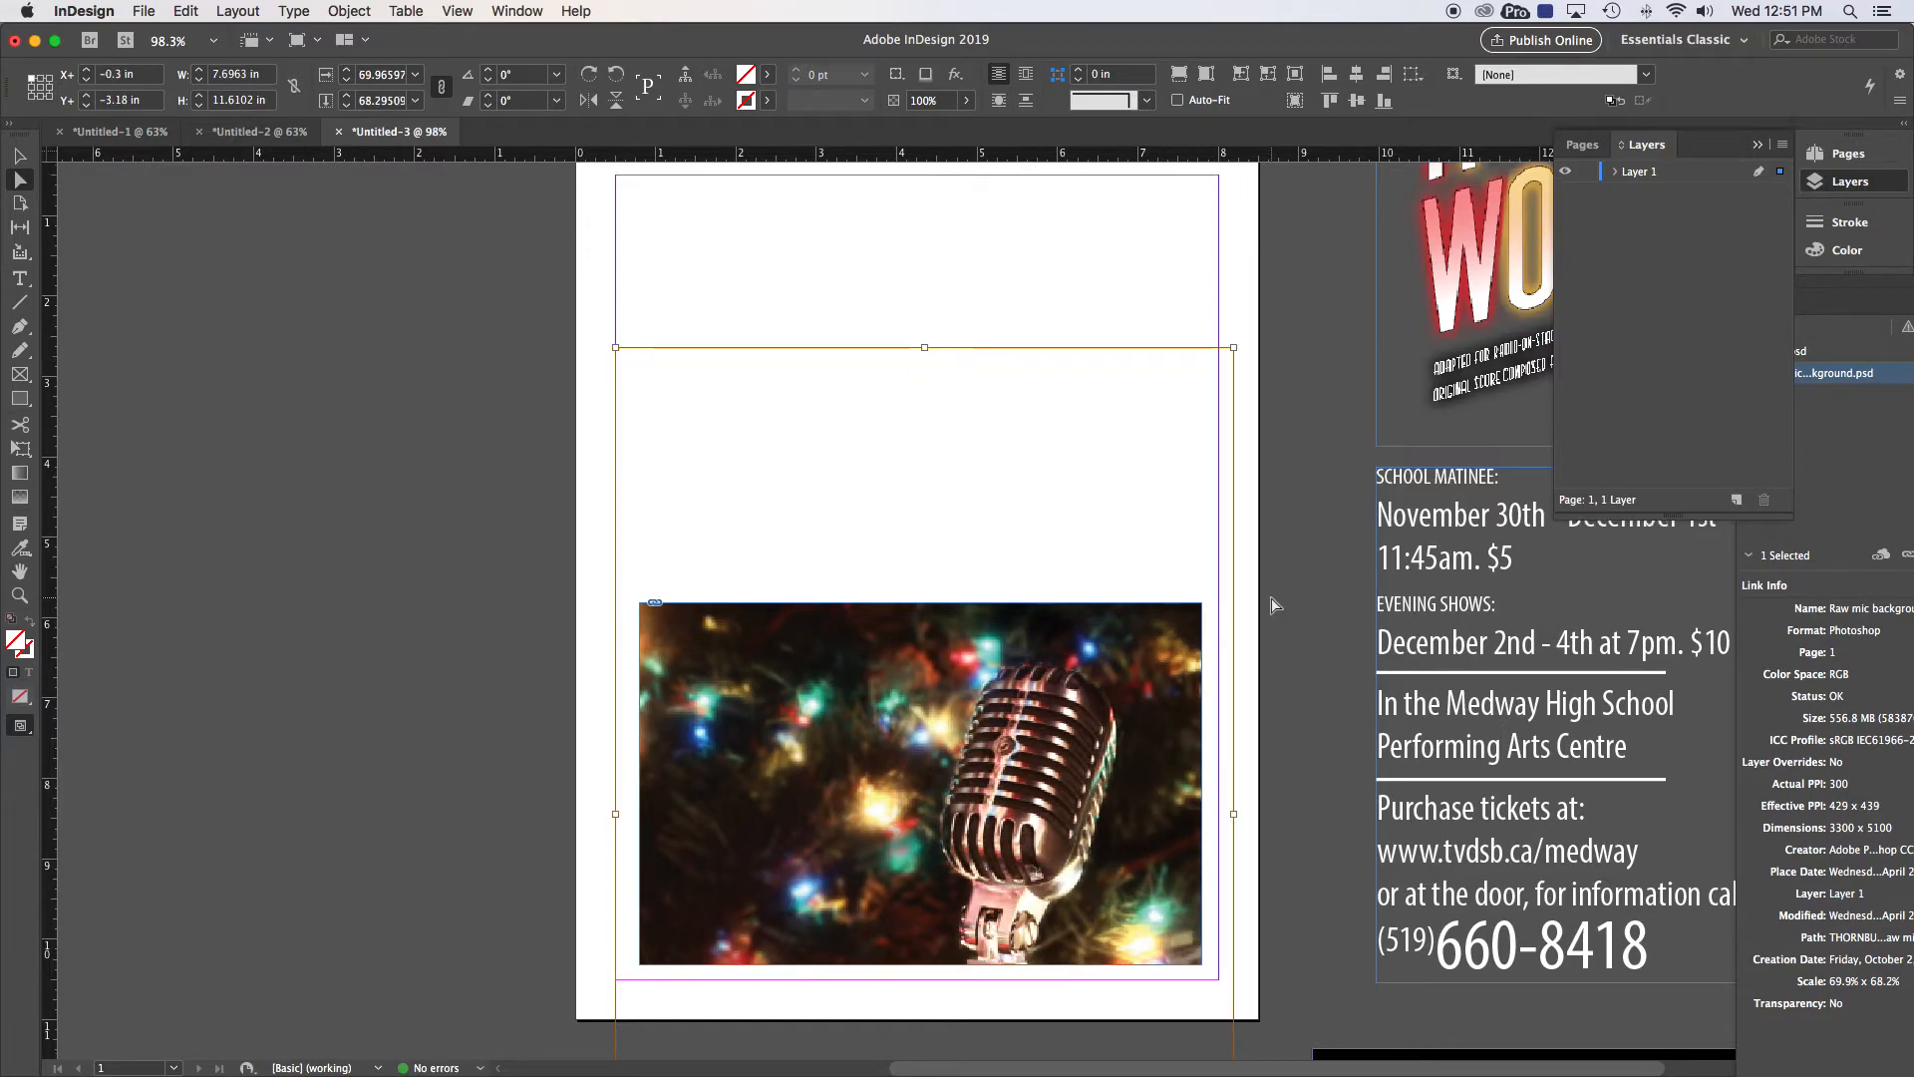
scroll(1273, 604, down, 1)
drag(1065, 774, 1057, 736)
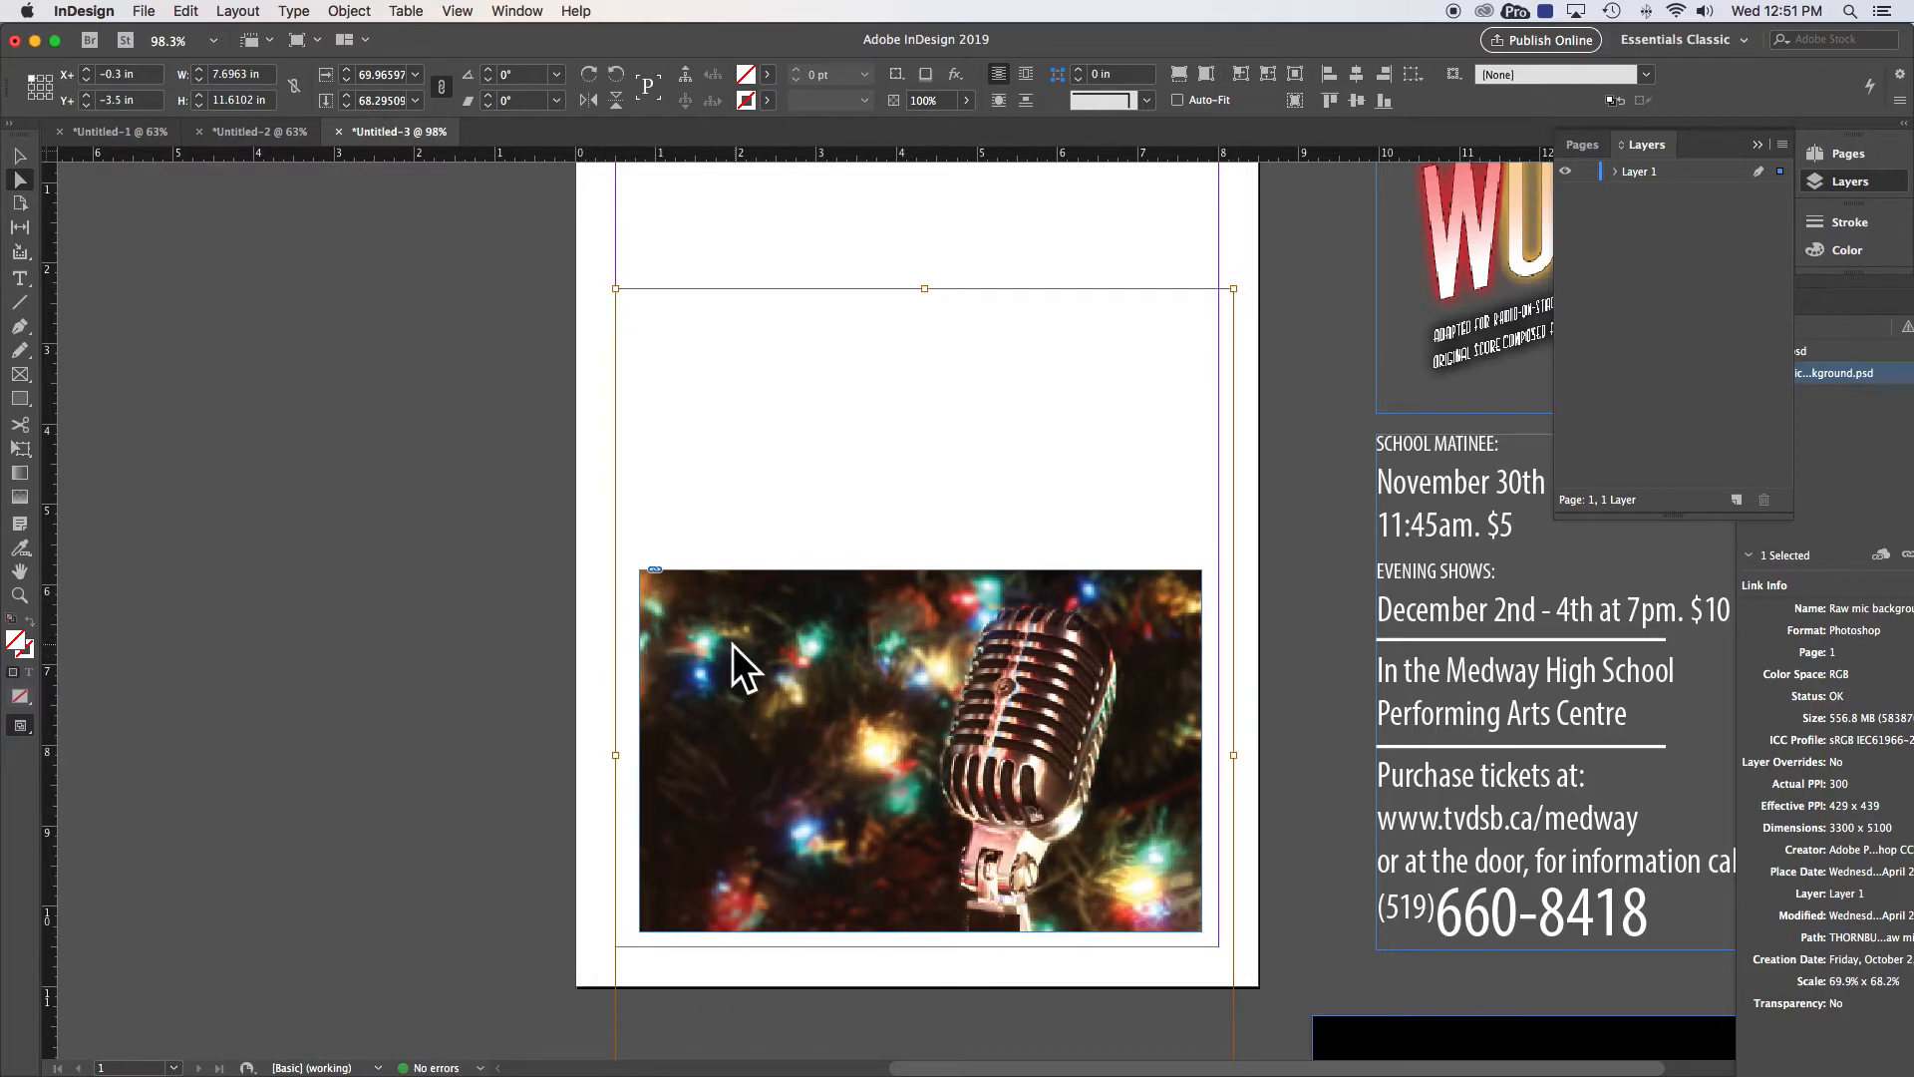
Move the It's a Wonderful Life title artwork over the picture and scale it to about 5.47 by 3.73 in
click(22, 158)
click(325, 291)
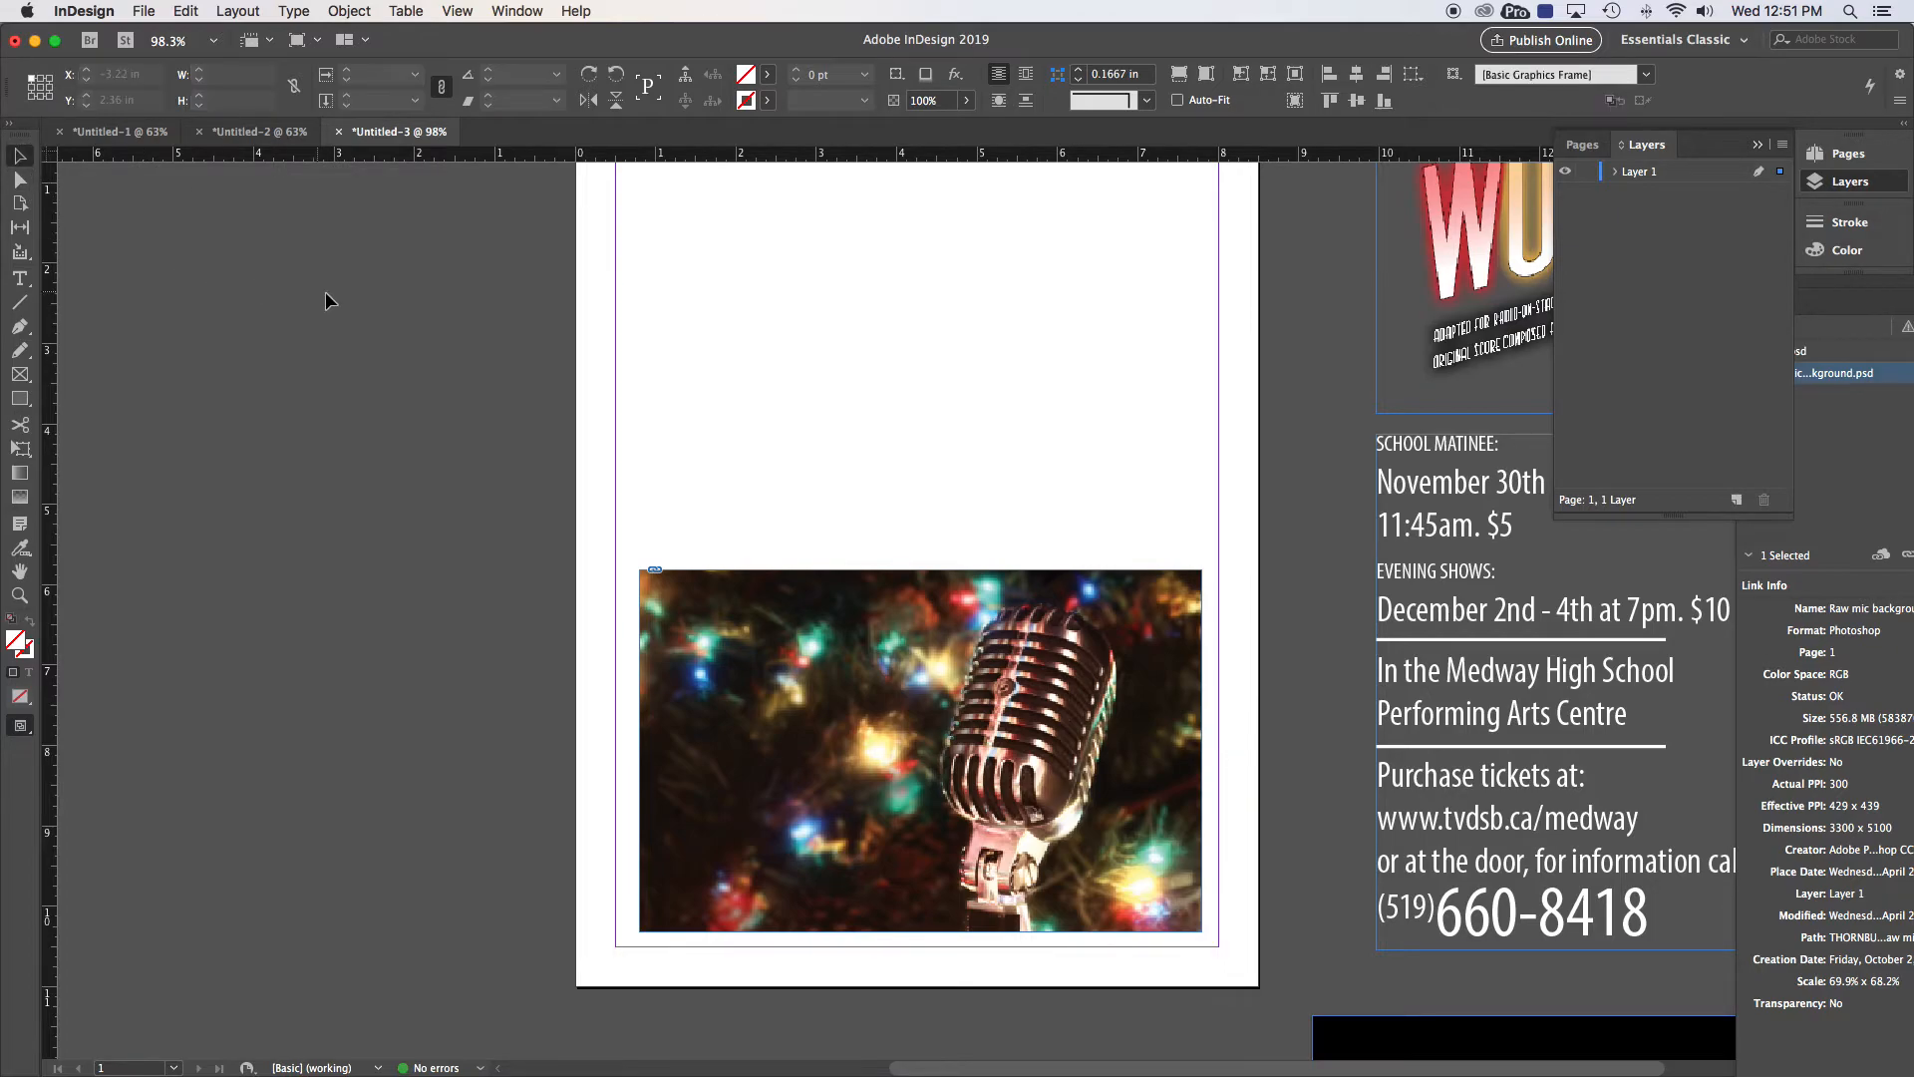
click(1463, 249)
drag(1482, 247, 740, 660)
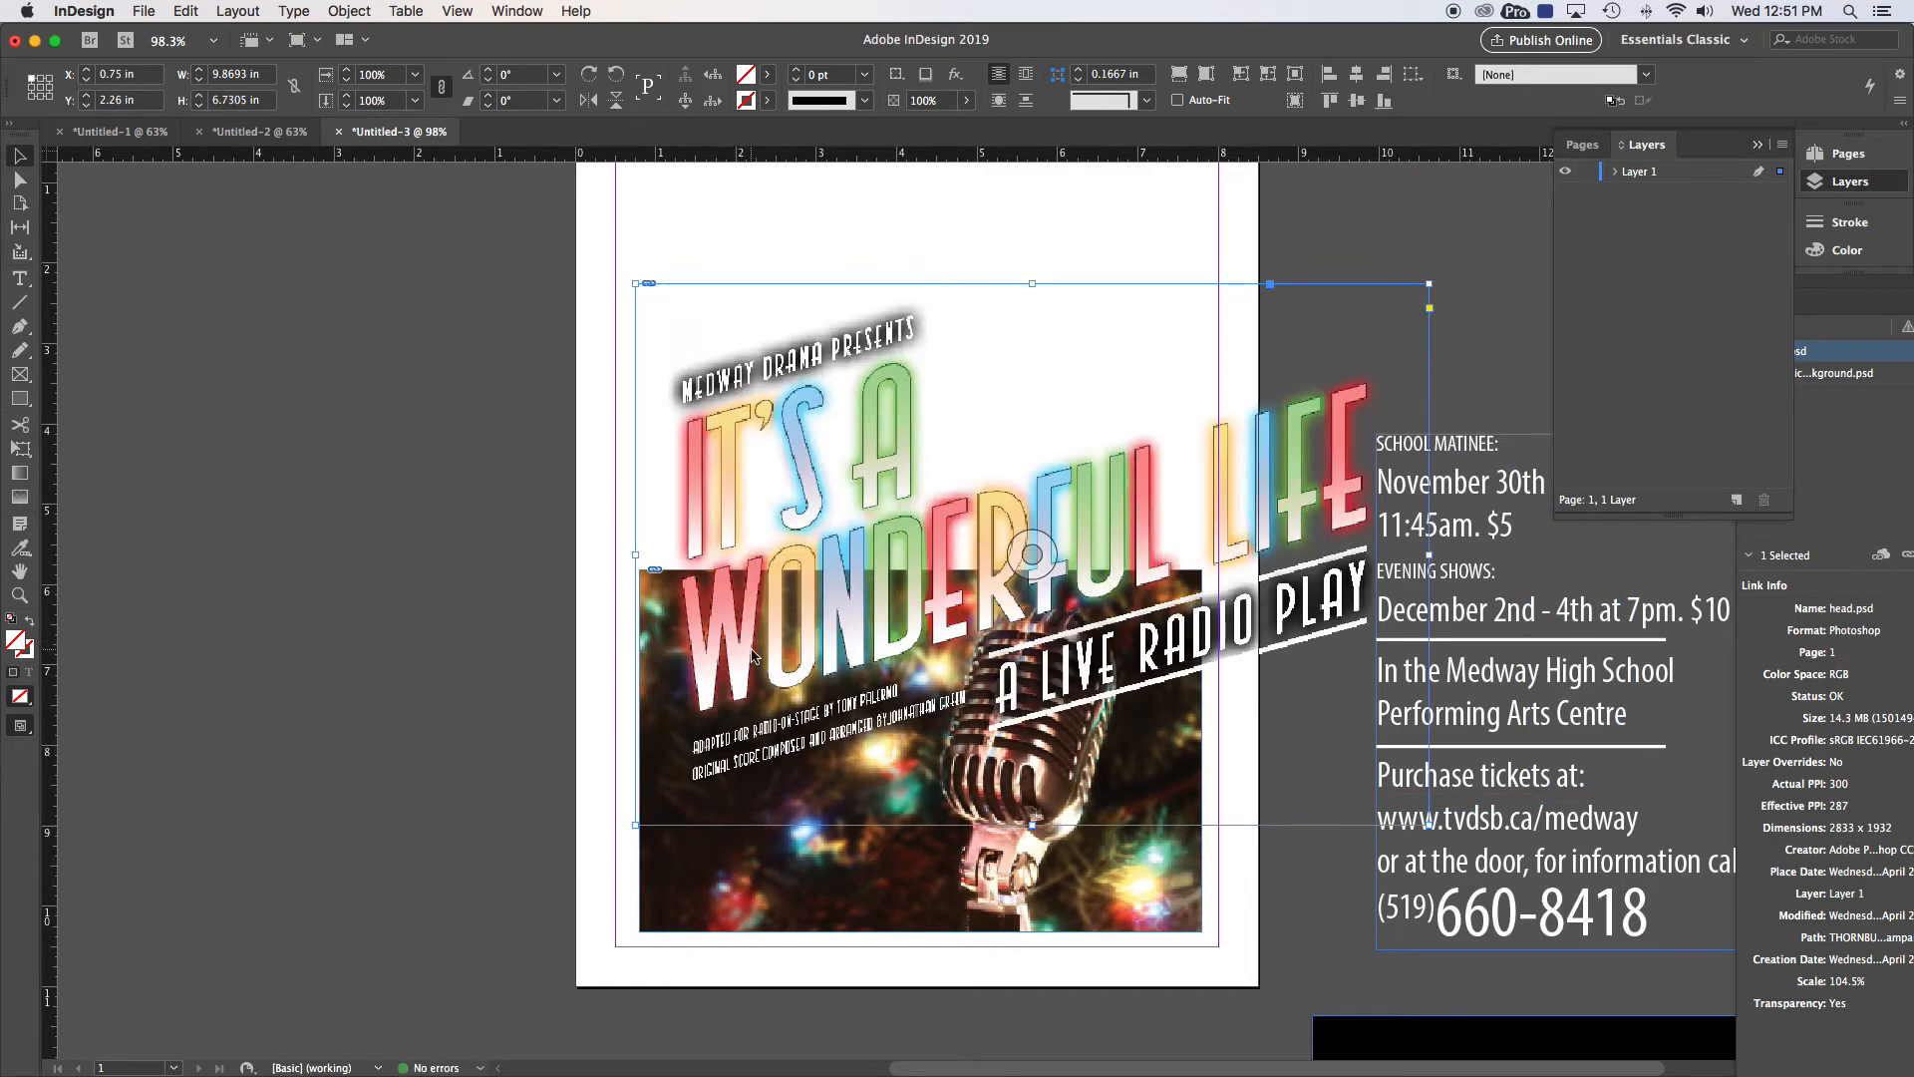
key(e)
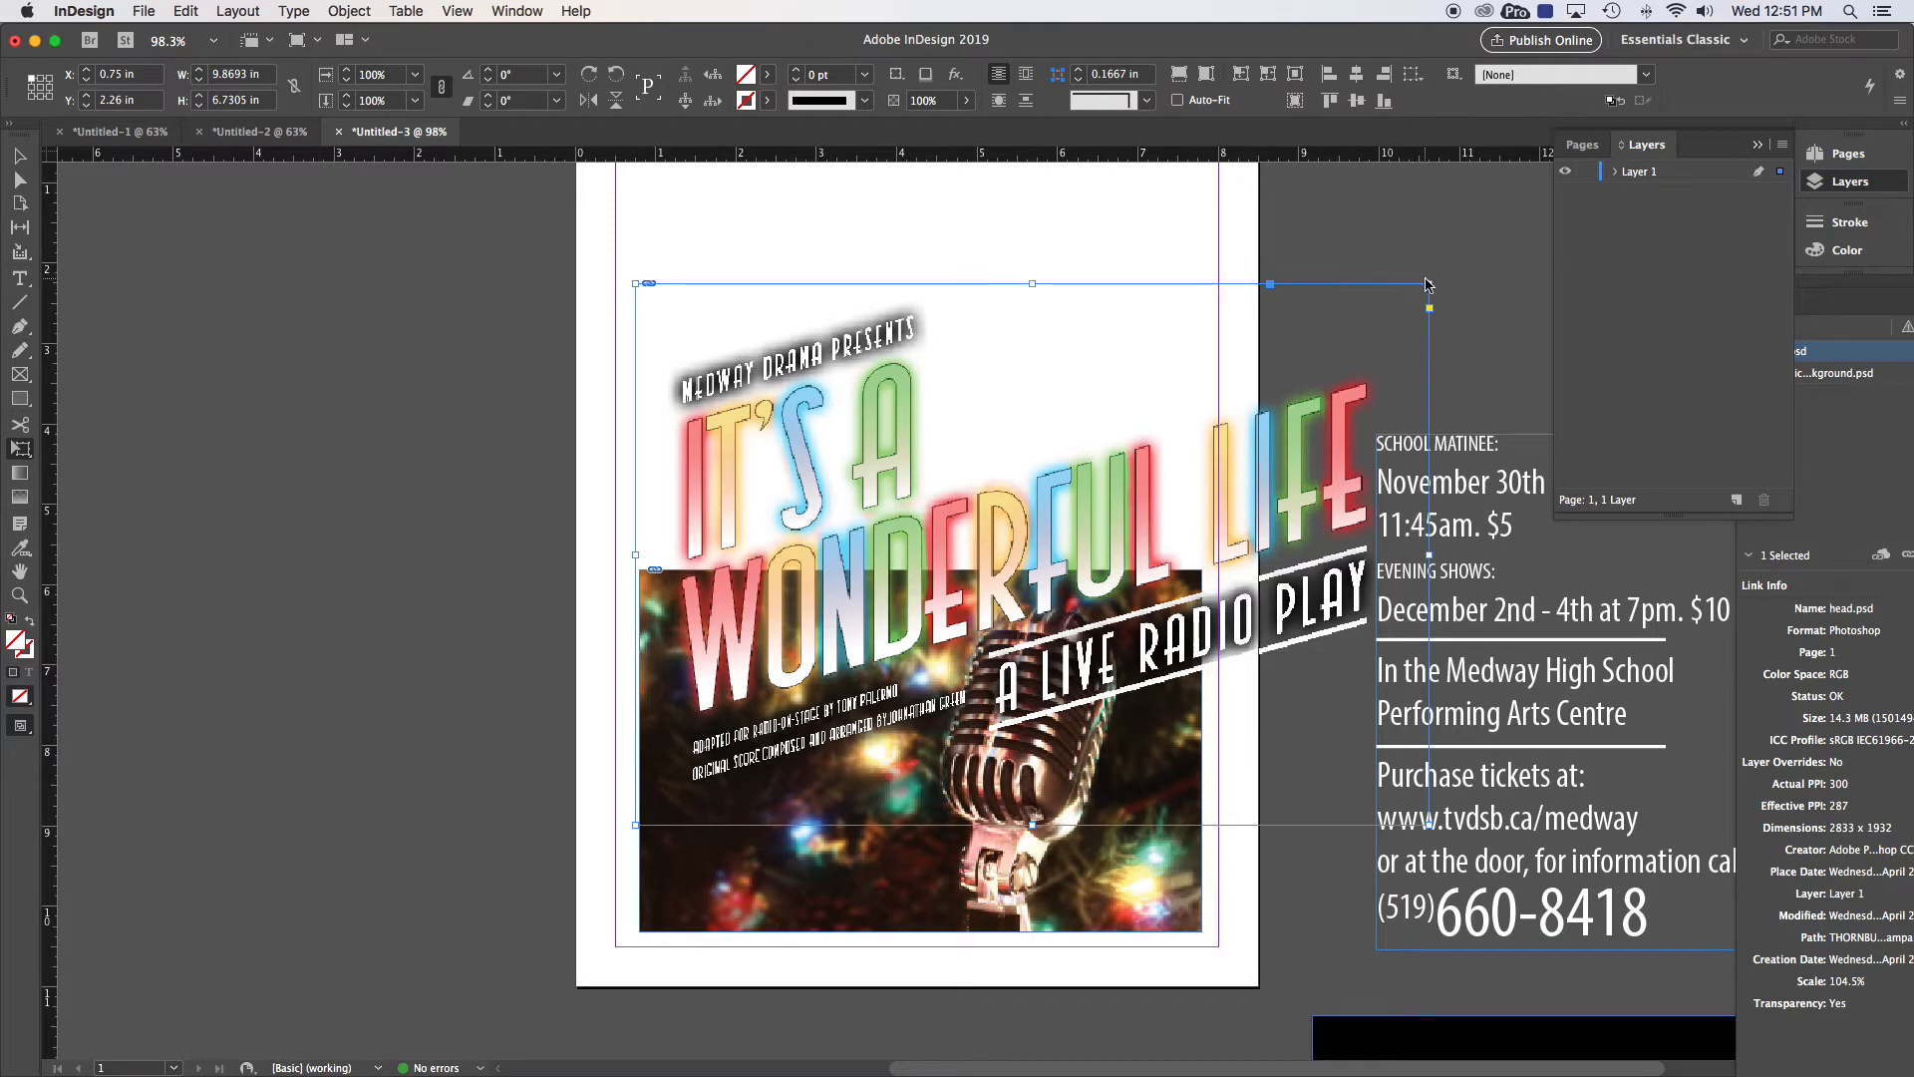
drag(1430, 284, 1056, 506)
drag(858, 678, 848, 723)
Try cropping the title's frame to about 3.36 by 2.29 in and scaling the artwork inside it to about 48%
click(18, 156)
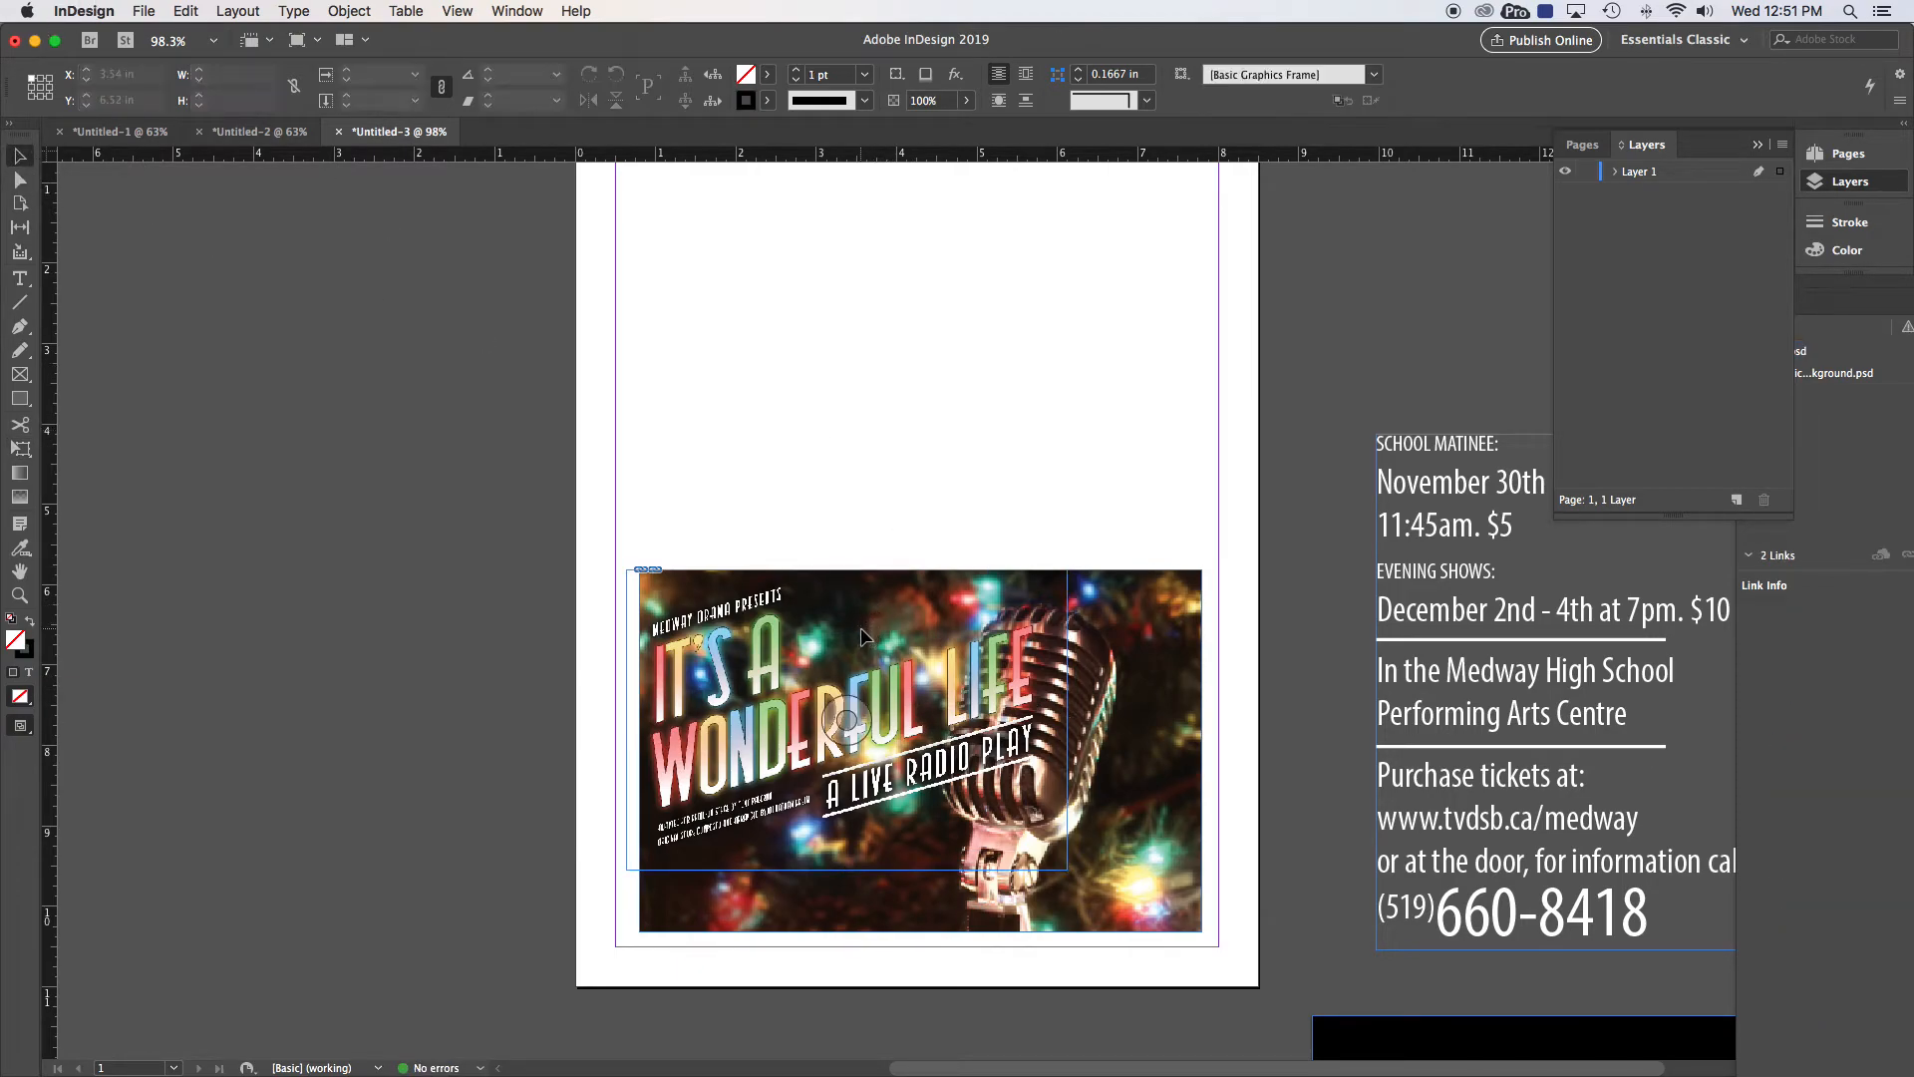
drag(1068, 571, 897, 685)
click(19, 180)
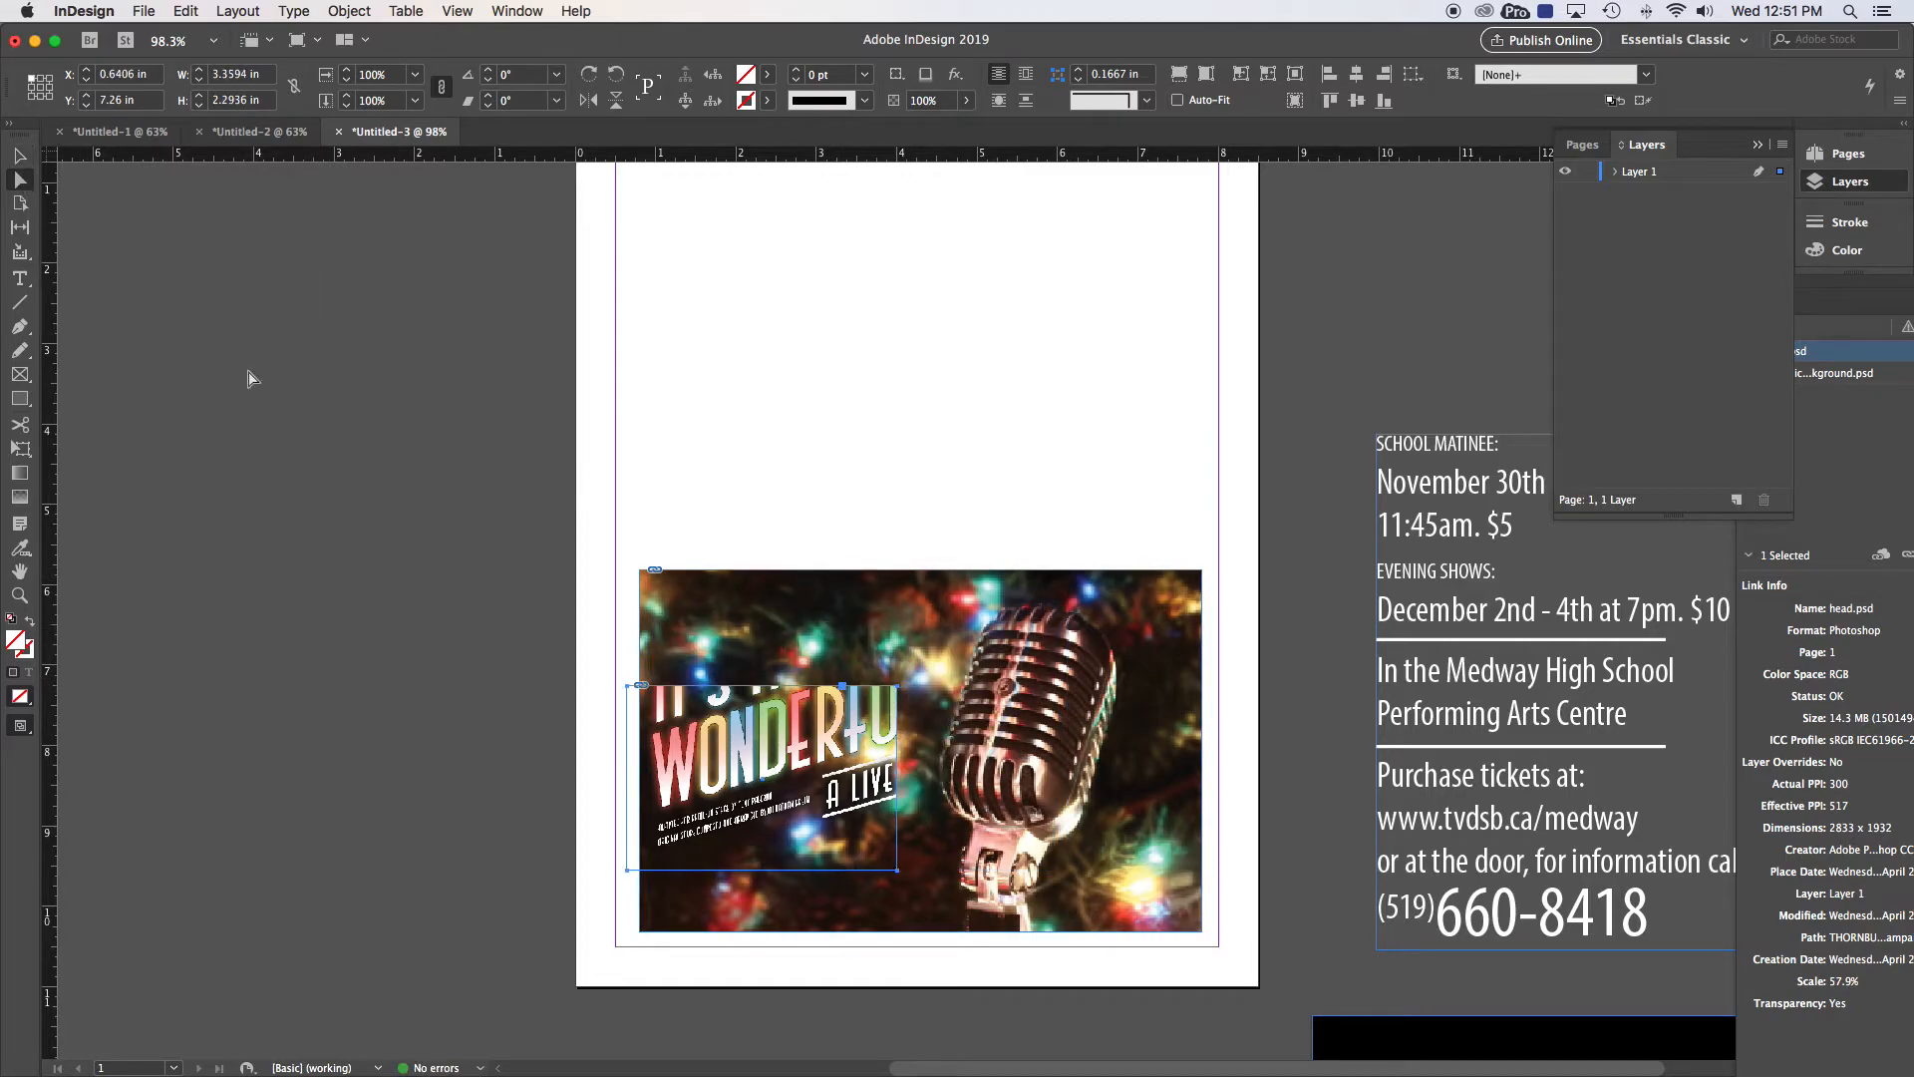
click(755, 757)
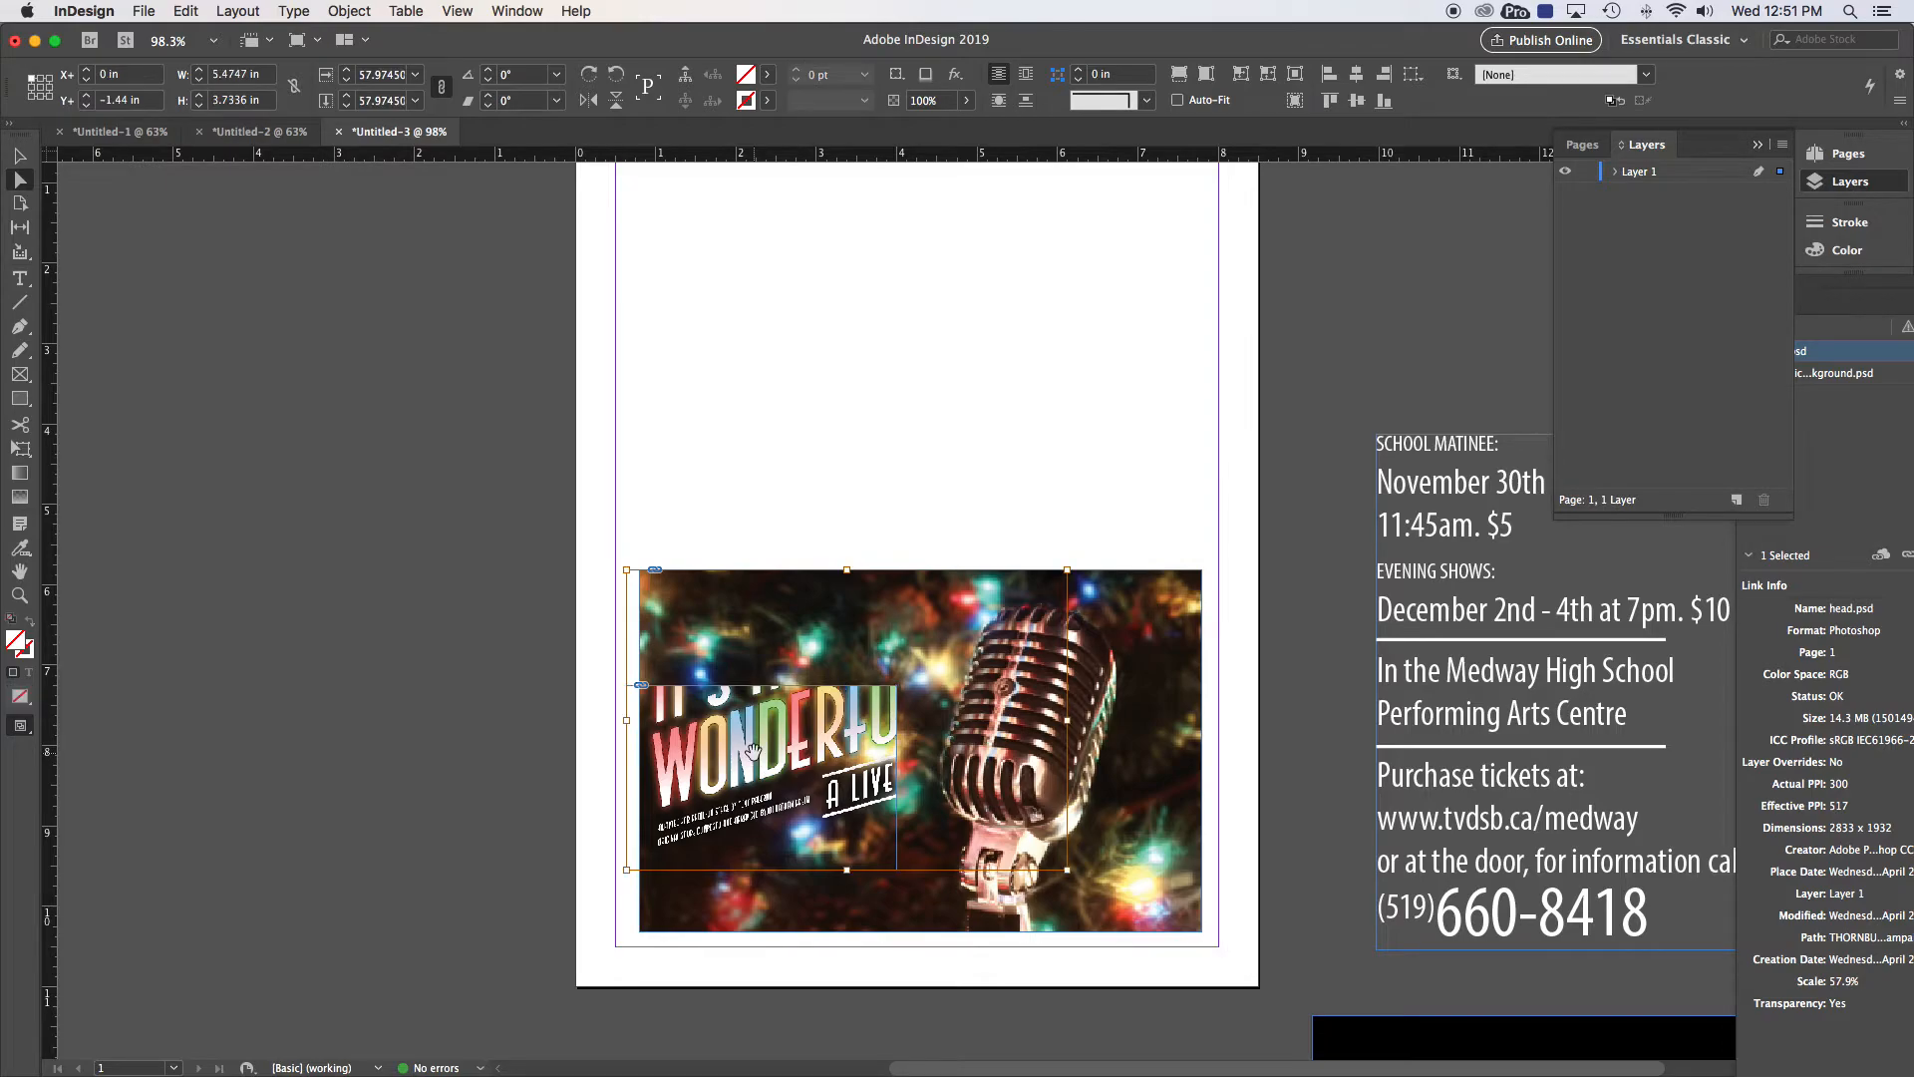
drag(1068, 575, 992, 620)
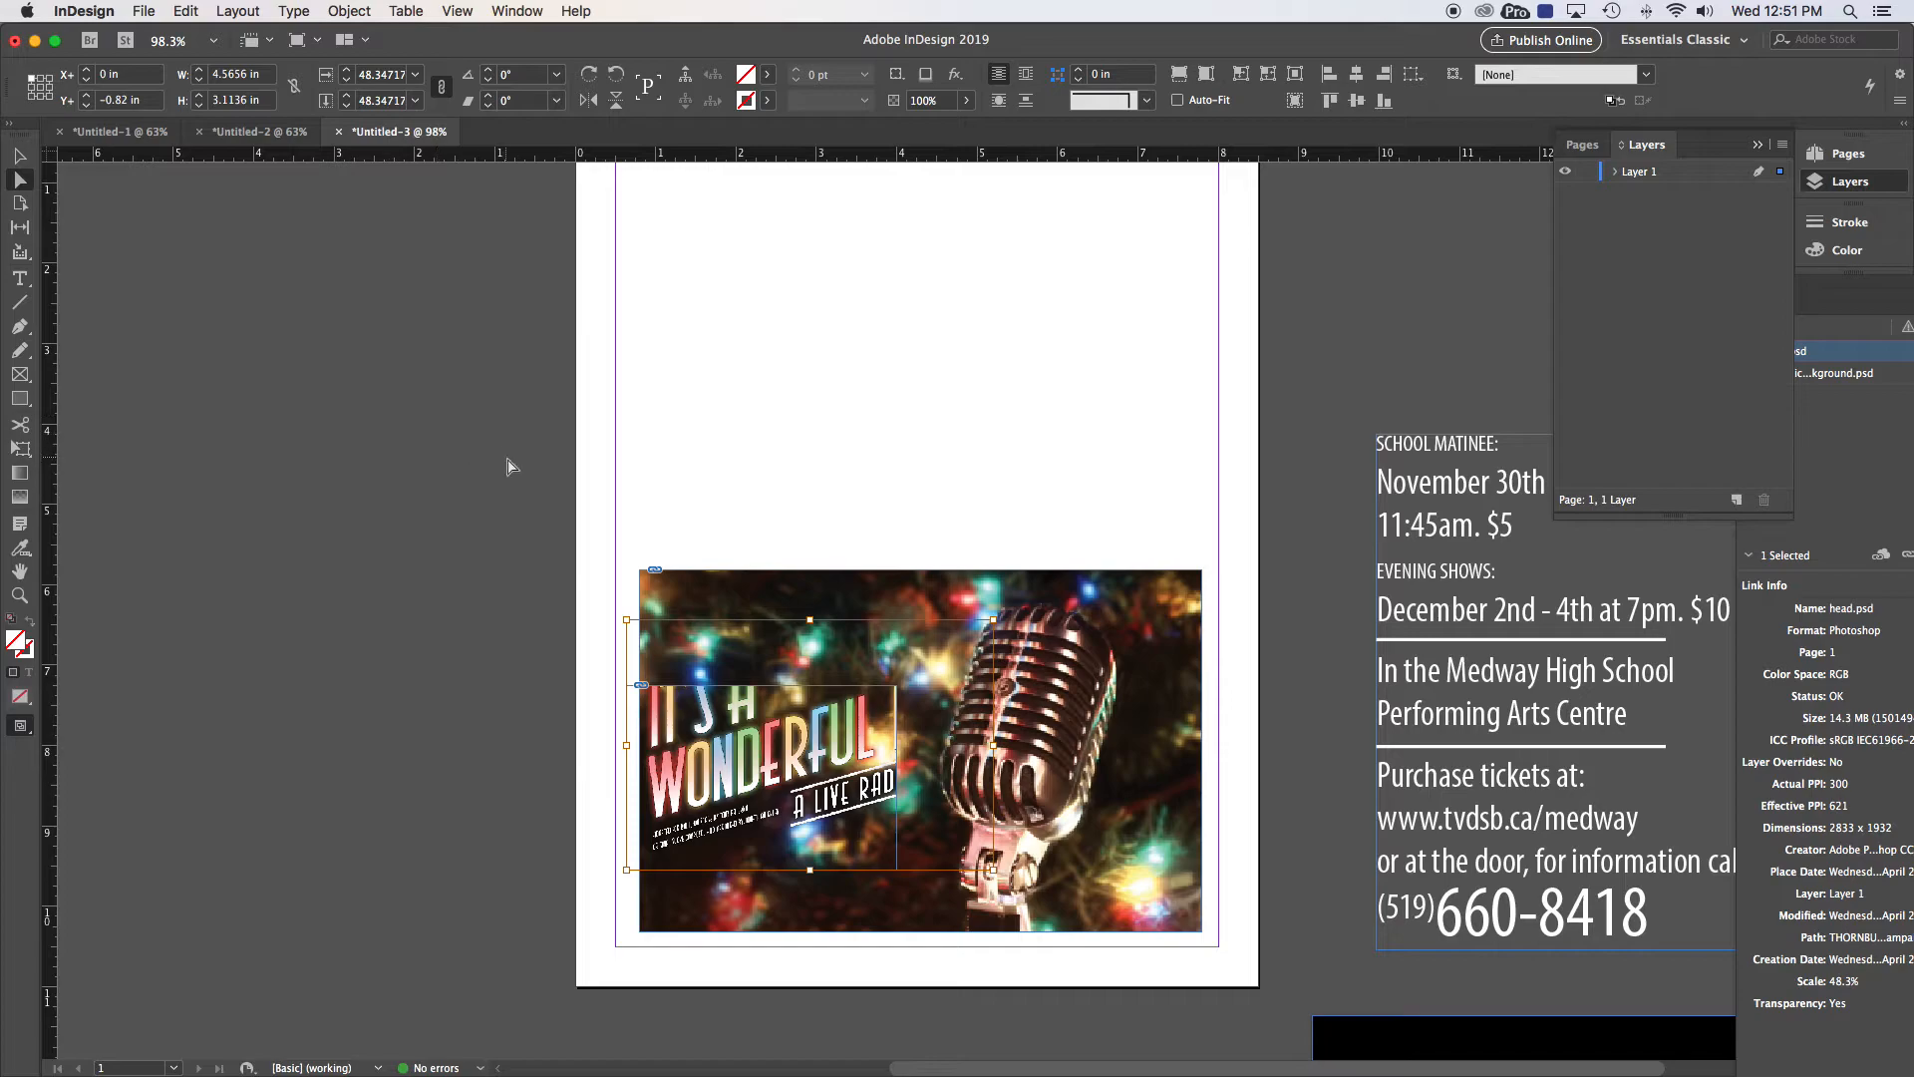
Undo the scaling and cropping of the title artwork
key(super+z)
click(19, 156)
click(746, 362)
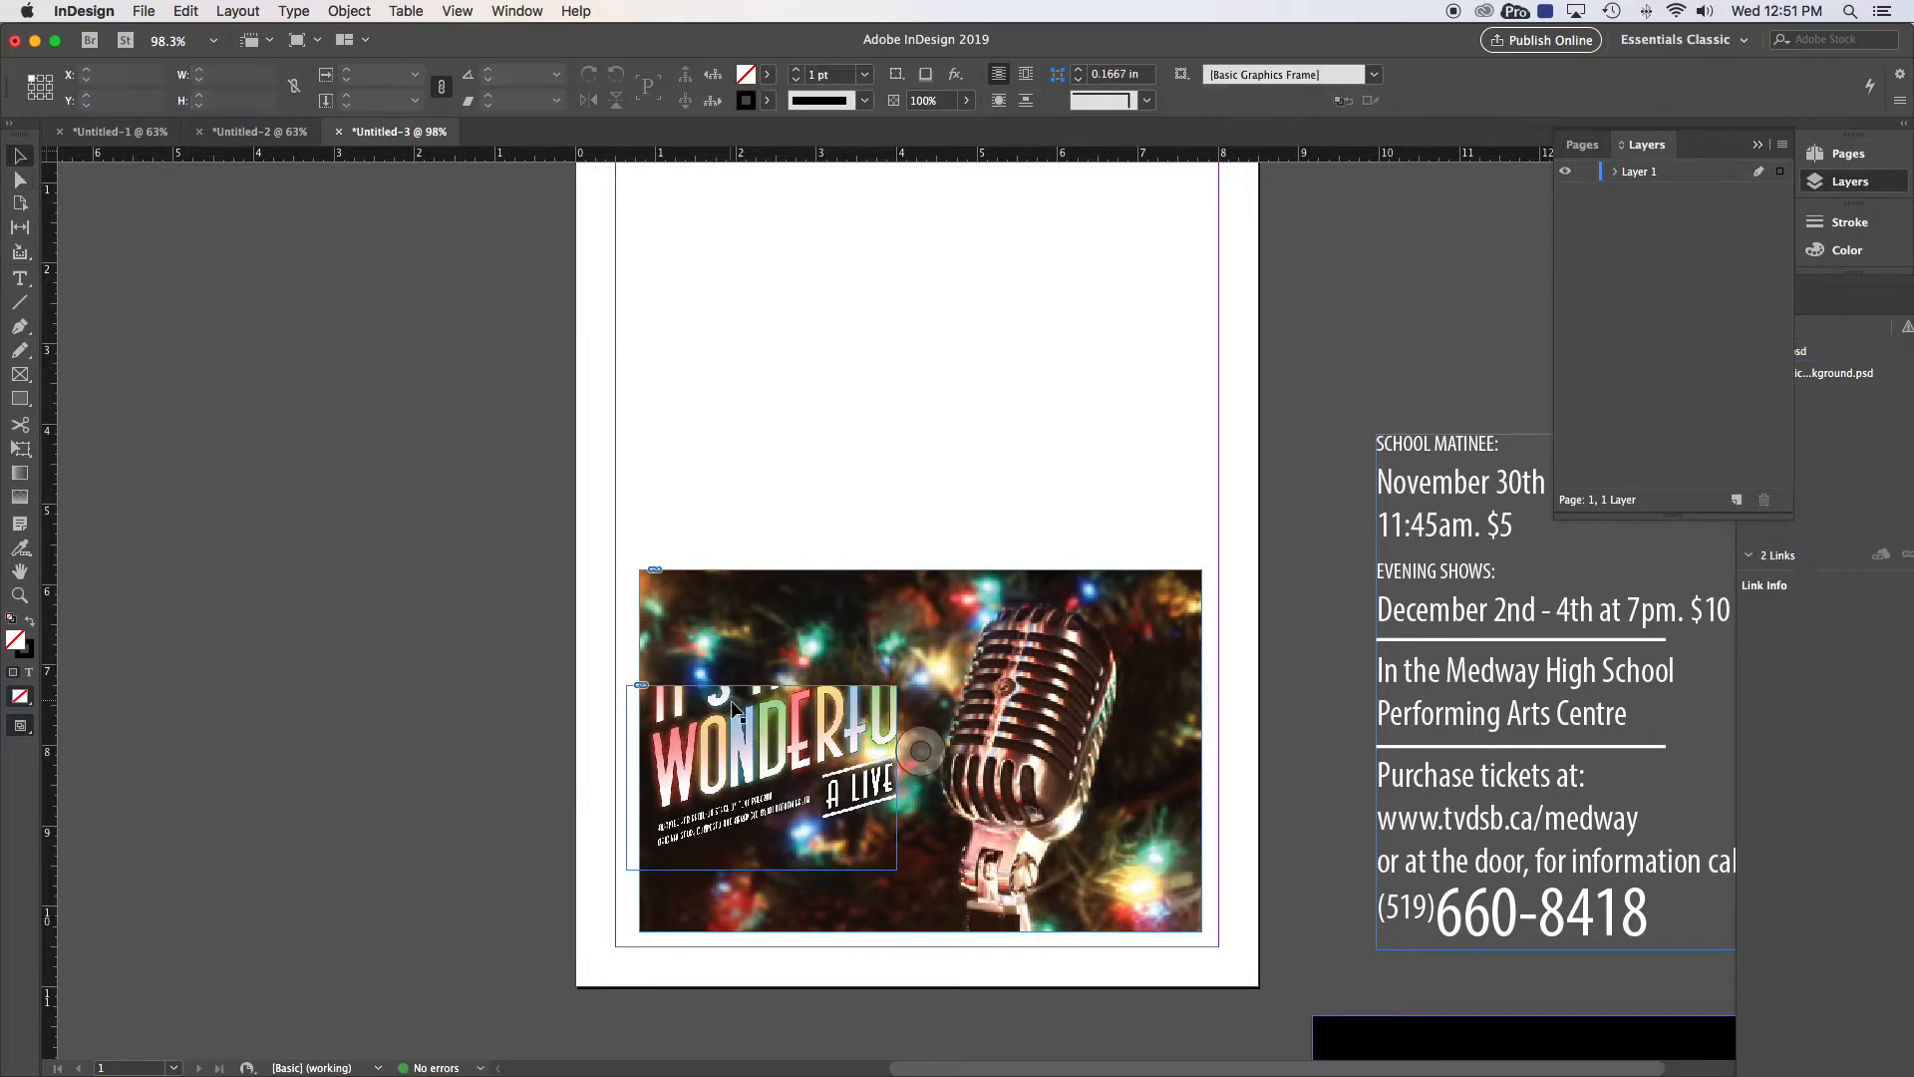
Scale the title artwork to about 3.94 by 2.69 in and place it in the picture's upper-left area
click(760, 704)
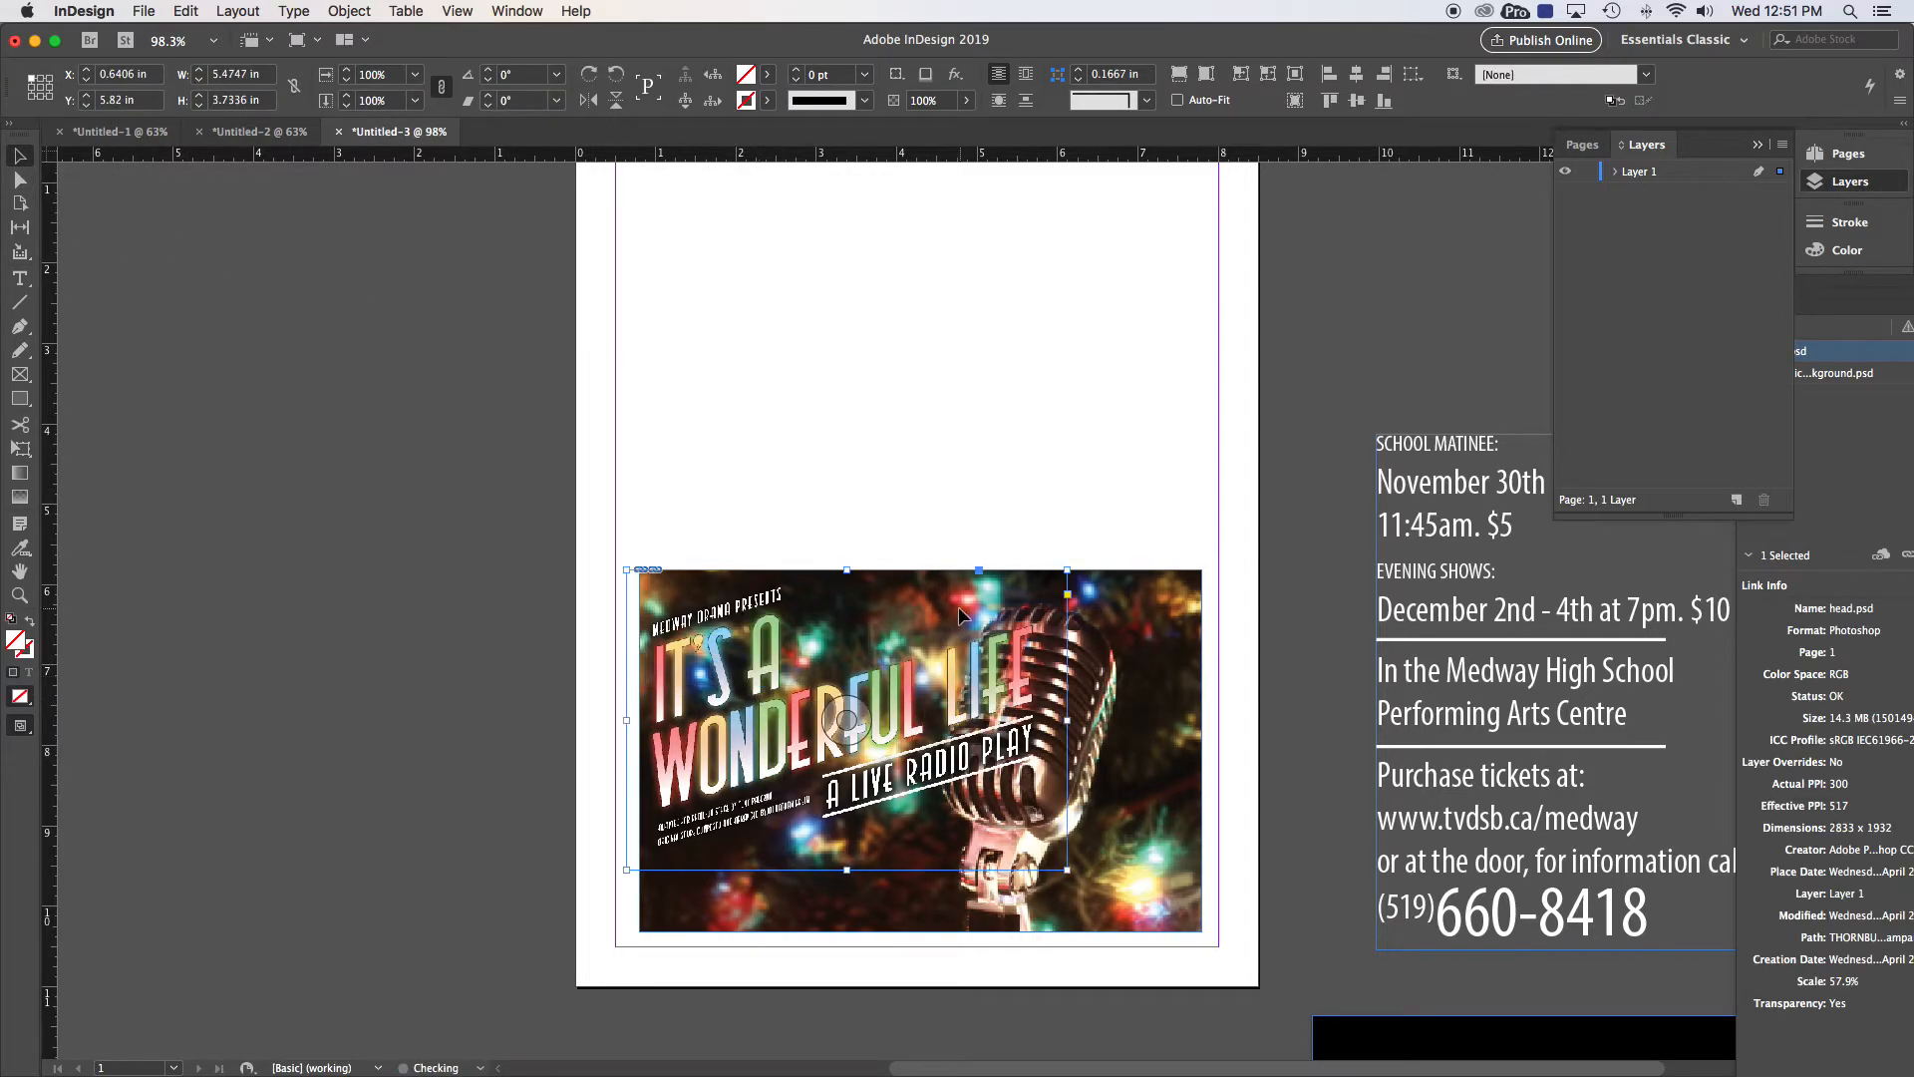
key(e)
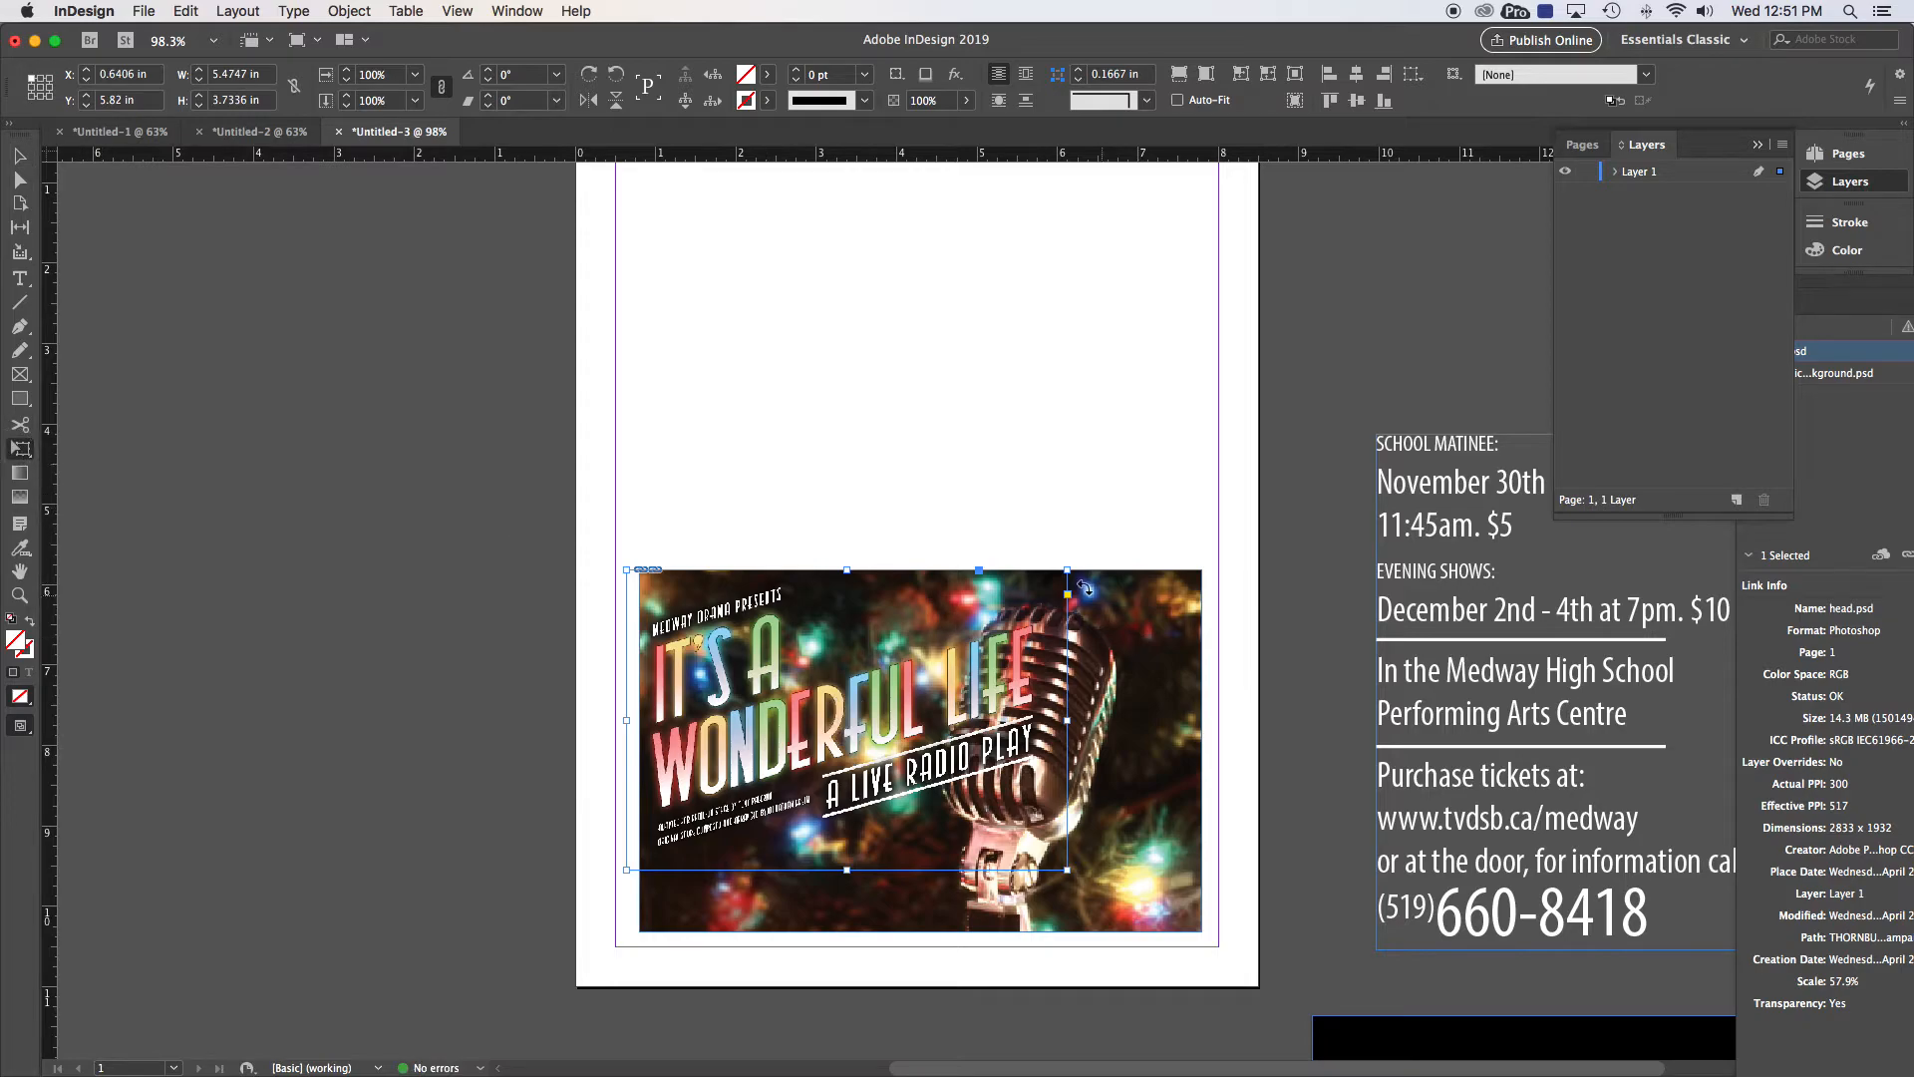
drag(1068, 570, 941, 655)
drag(854, 776, 875, 706)
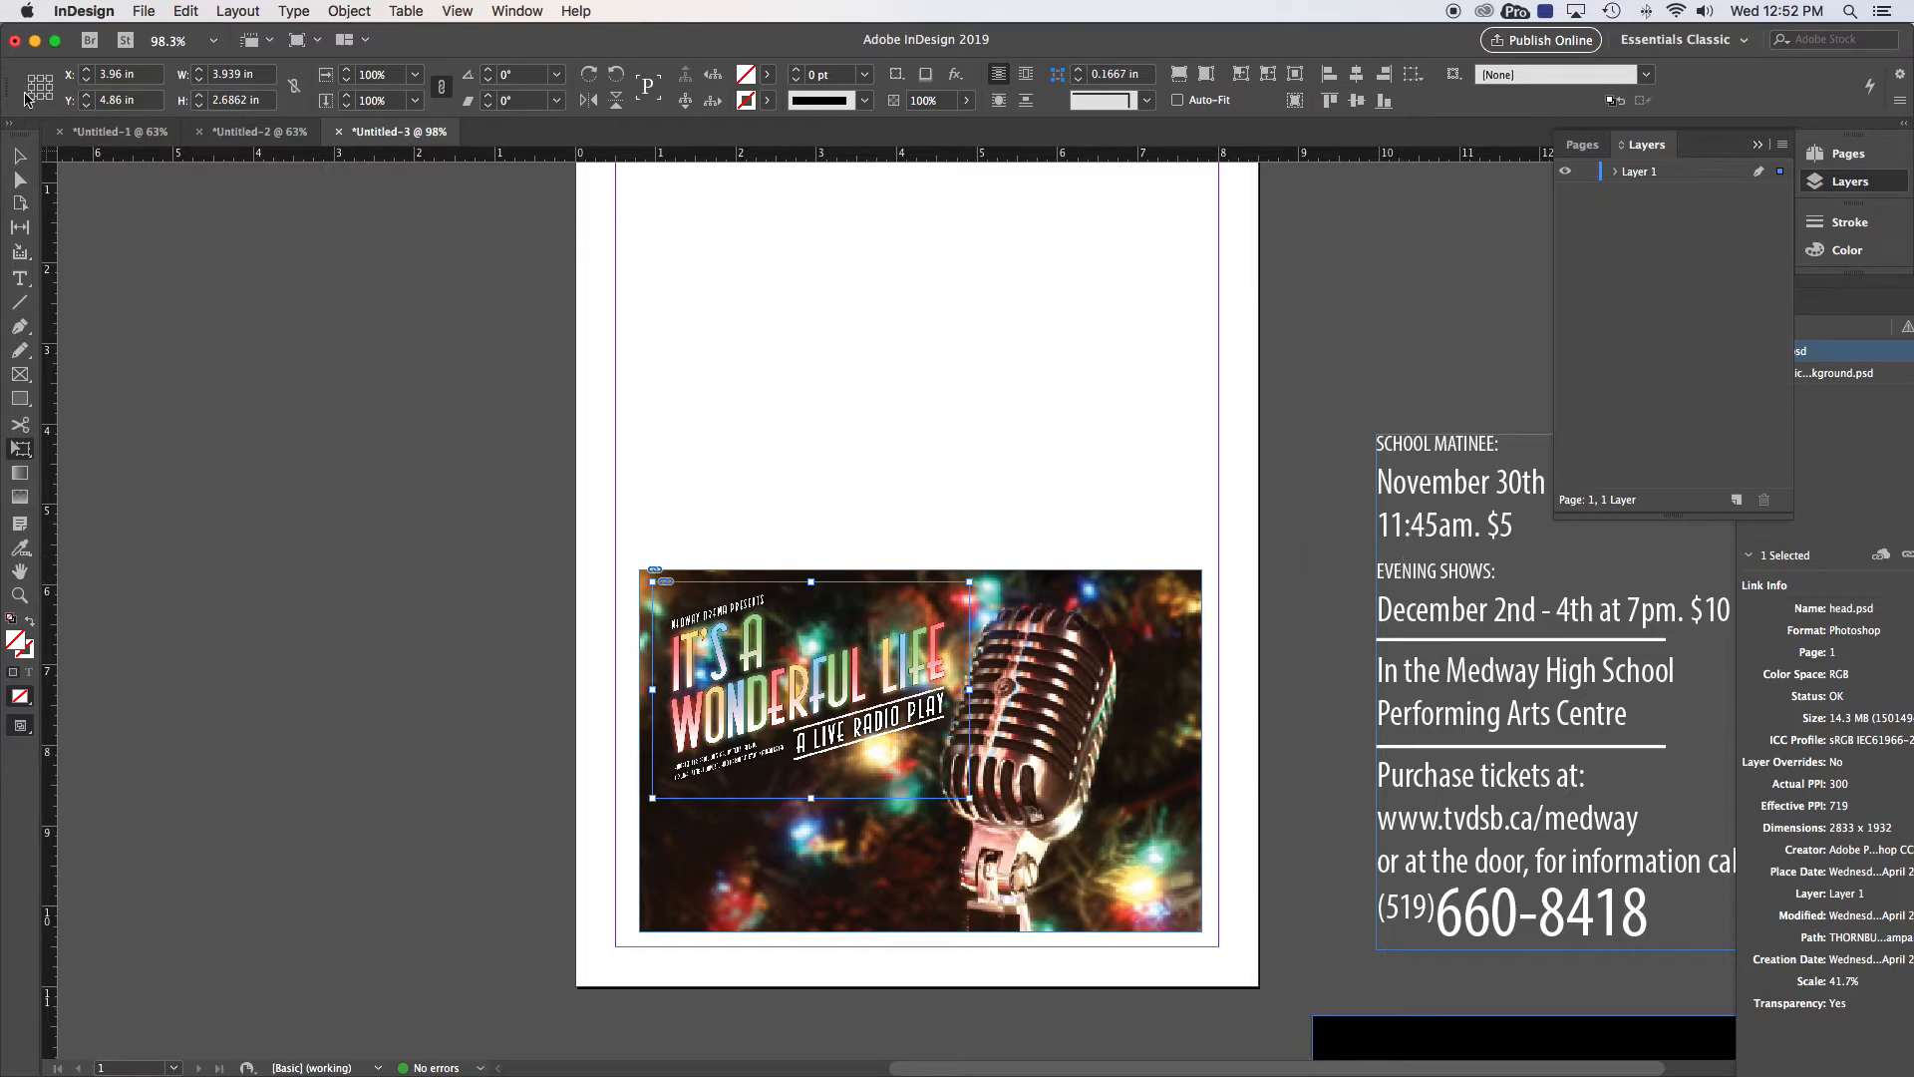
Move the show details text frame onto the page, scale it to about 3.2 by 3.87 in and place it above the picture
click(19, 157)
click(663, 329)
click(1456, 544)
drag(1466, 573, 879, 409)
click(20, 449)
drag(1213, 268, 854, 668)
drag(762, 874, 863, 482)
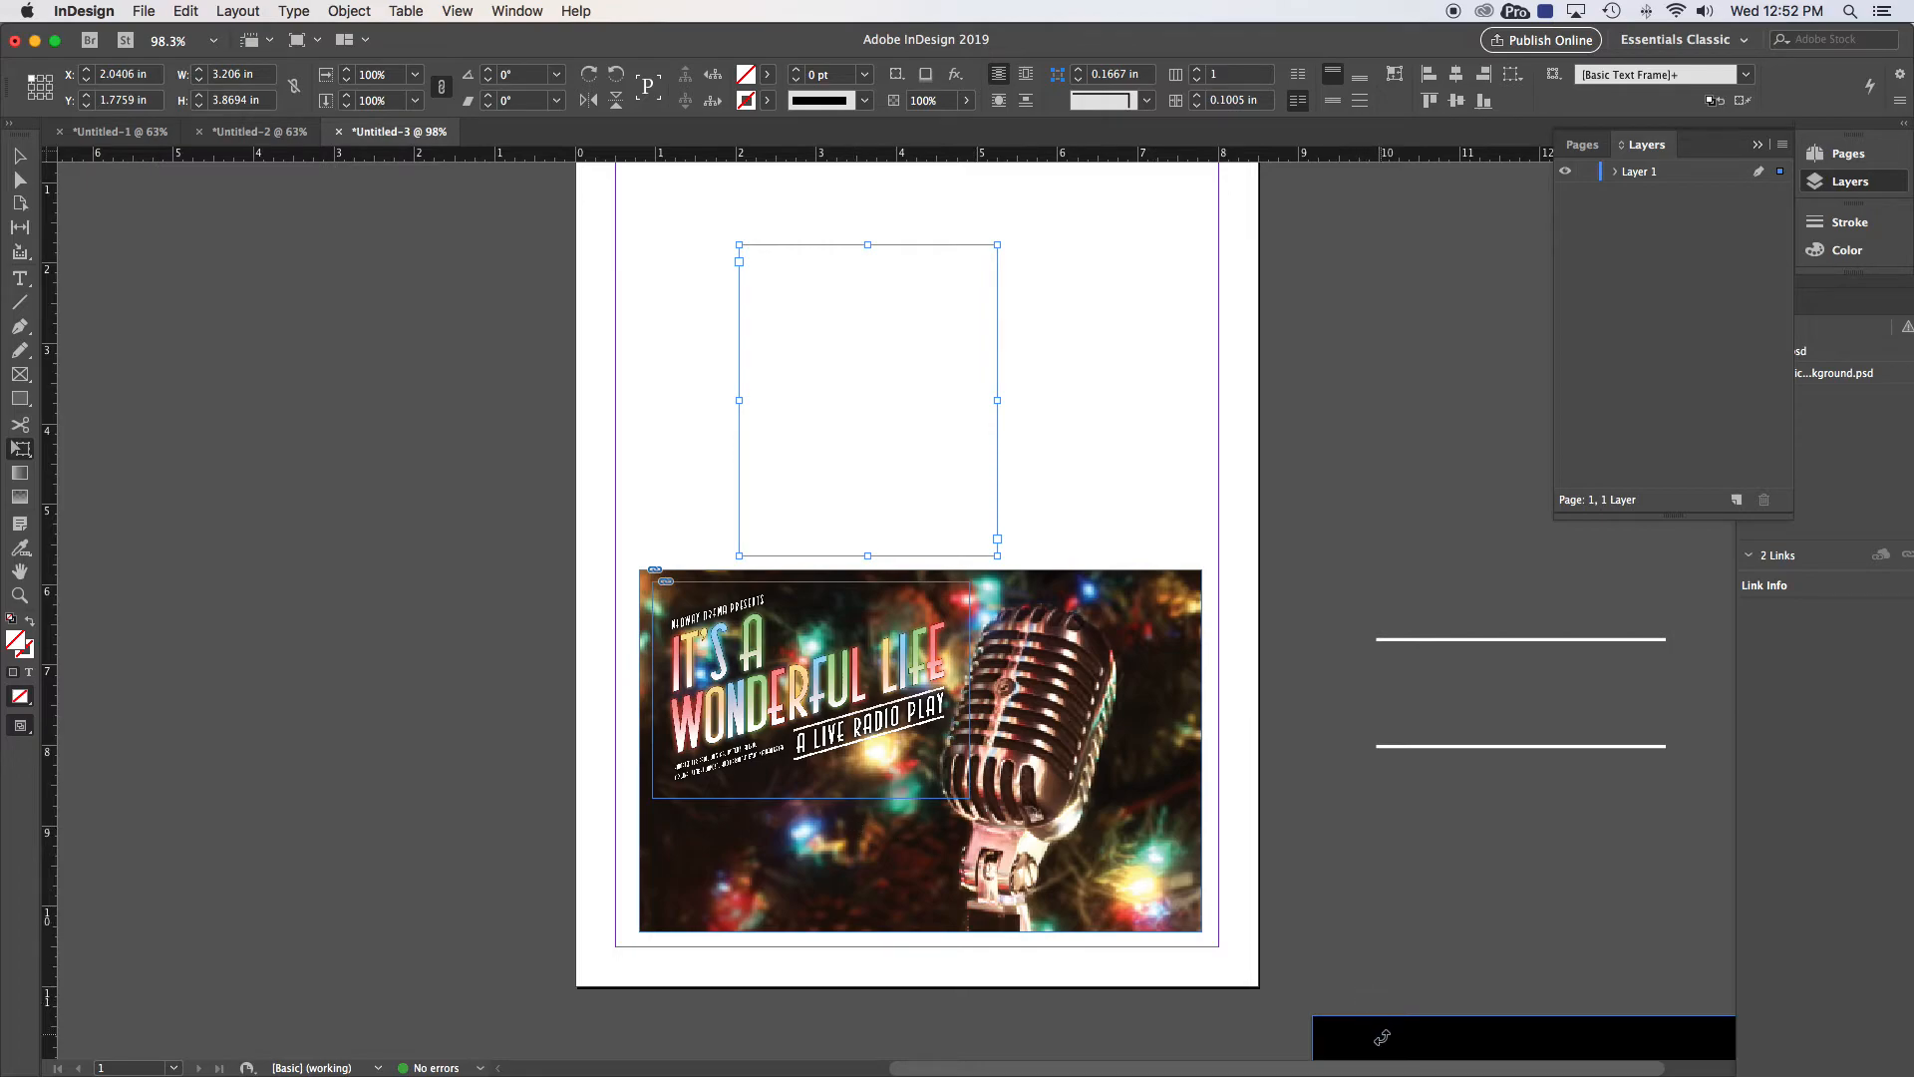
Move the black box onto the picture and resize it to a 7 by 0.84 in band along the picture's bottom edge
click(20, 156)
click(1346, 1029)
drag(1384, 1049, 1017, 853)
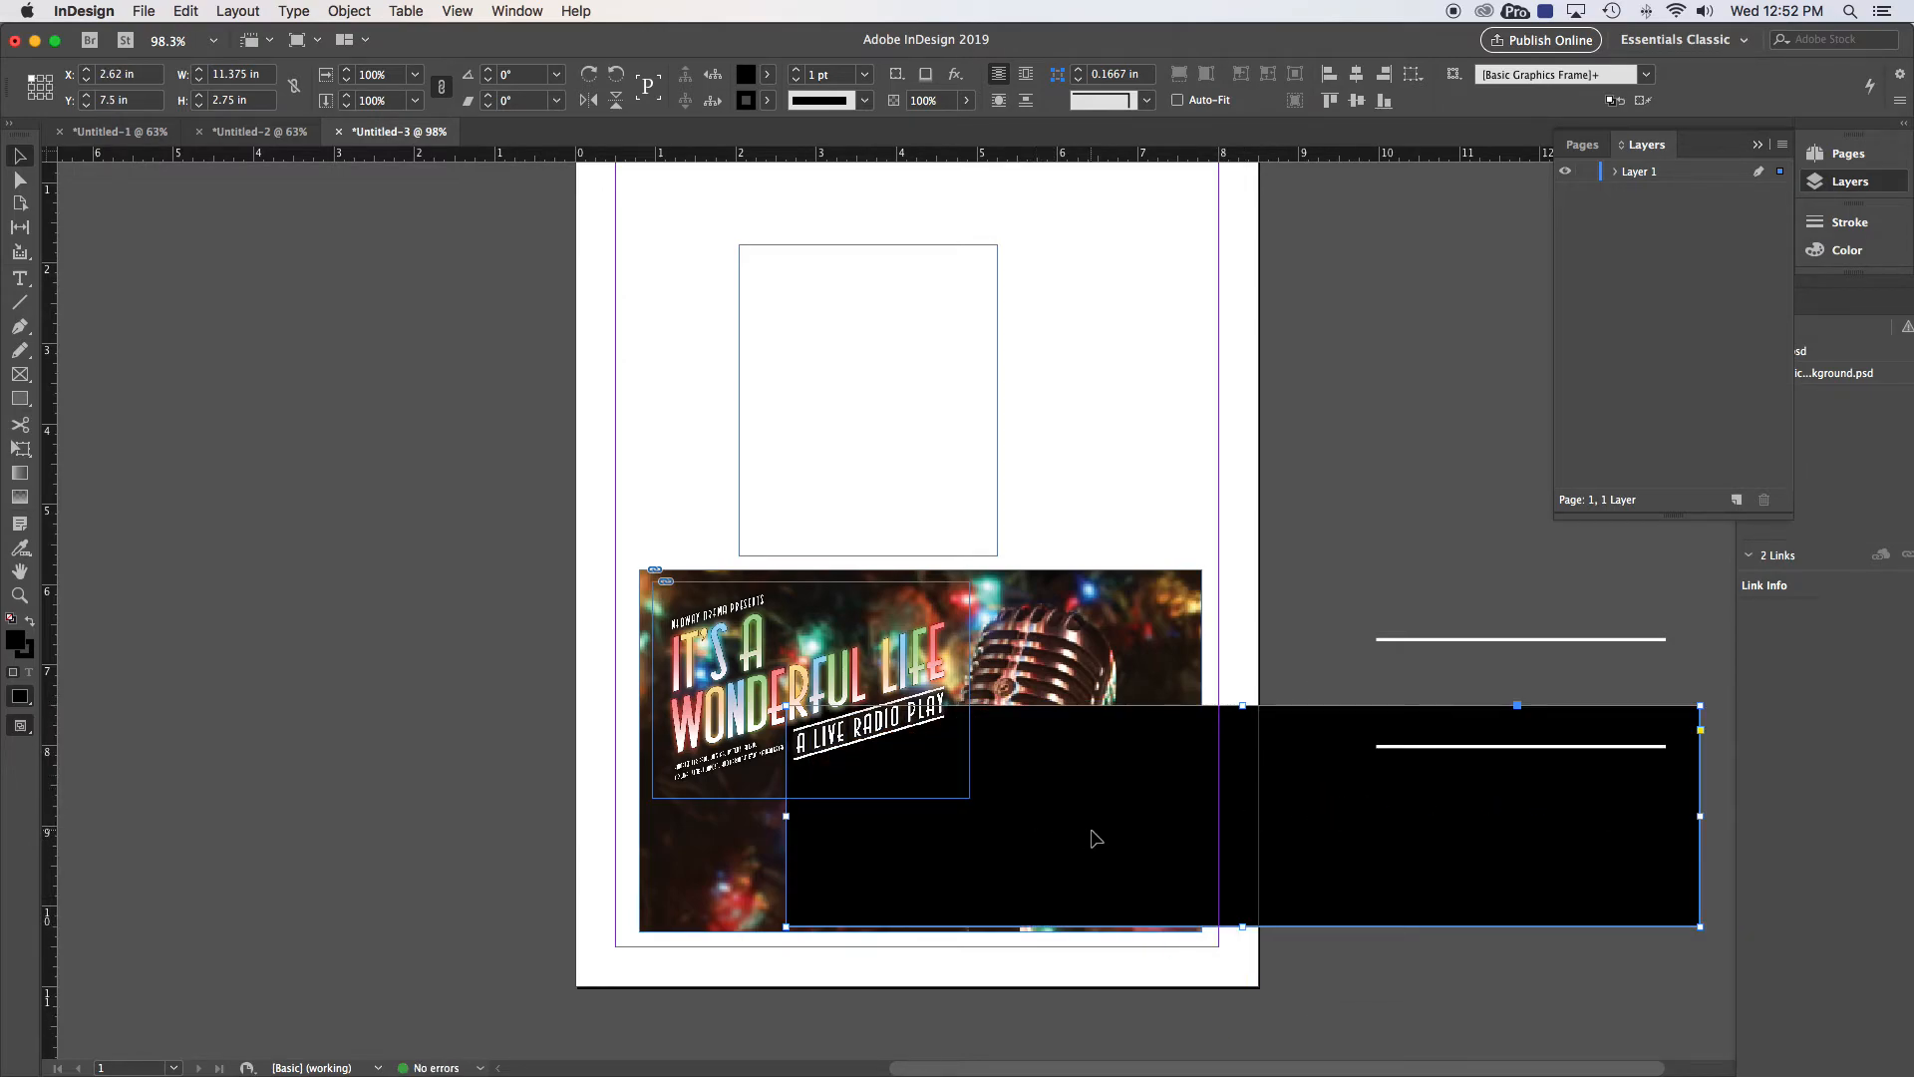
drag(1341, 850, 1194, 854)
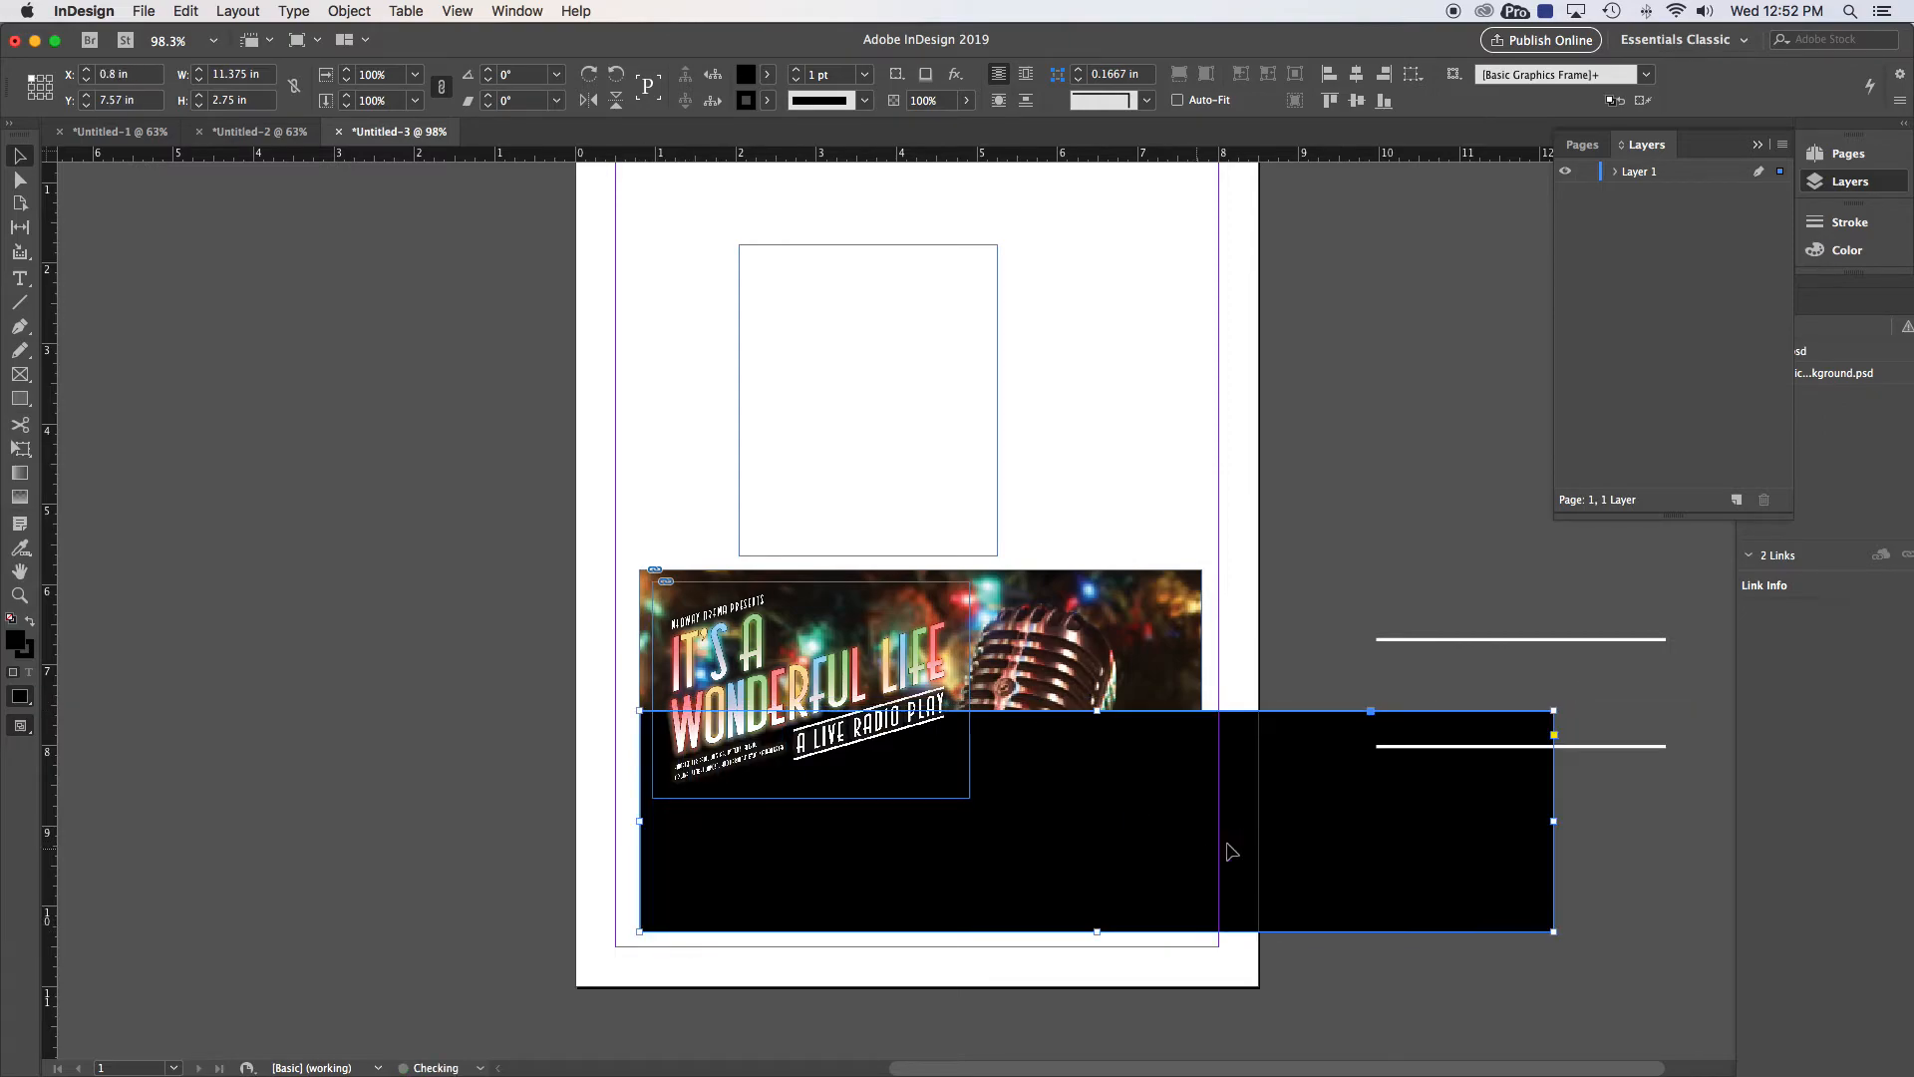
drag(1556, 711, 1200, 824)
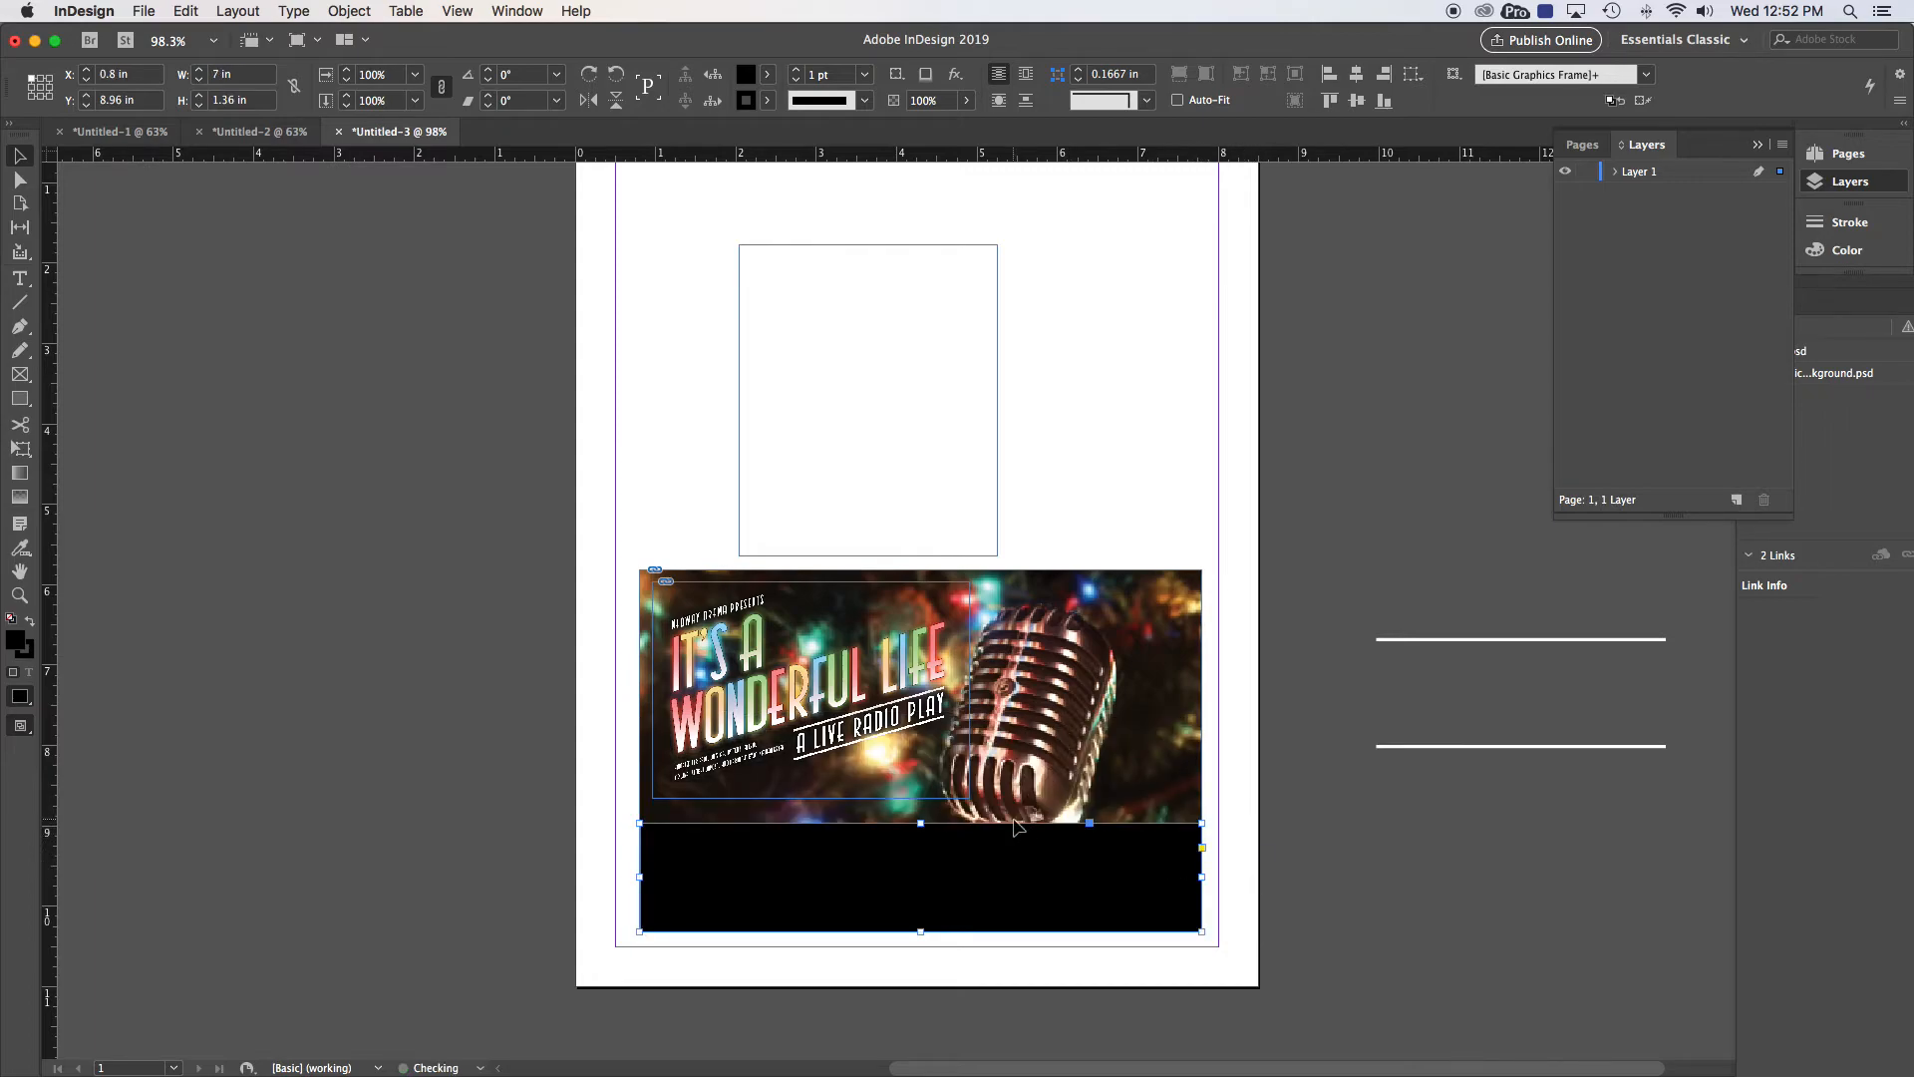
drag(921, 822, 921, 865)
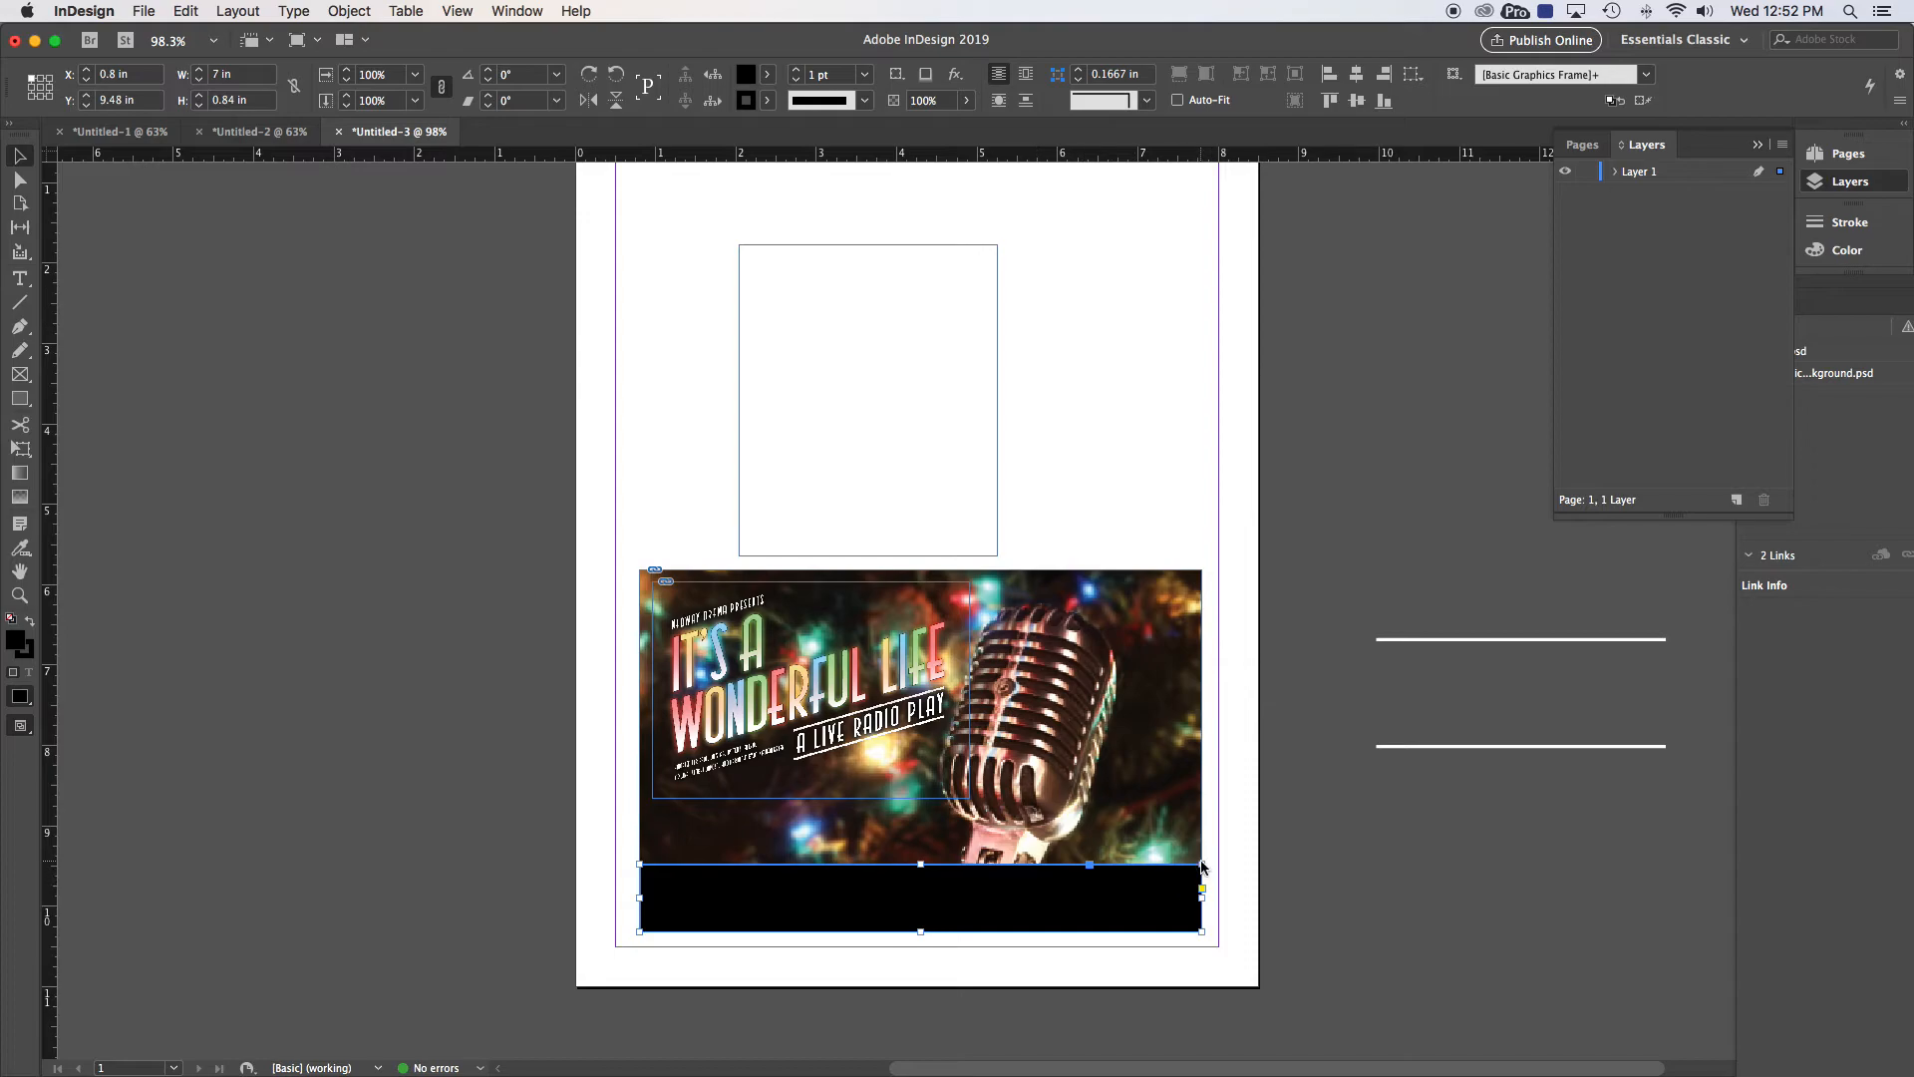
Reshape the black box into a 2.2 by 4.5 in column along the picture's left edge and show the page in Preview mode
drag(640, 931, 816, 569)
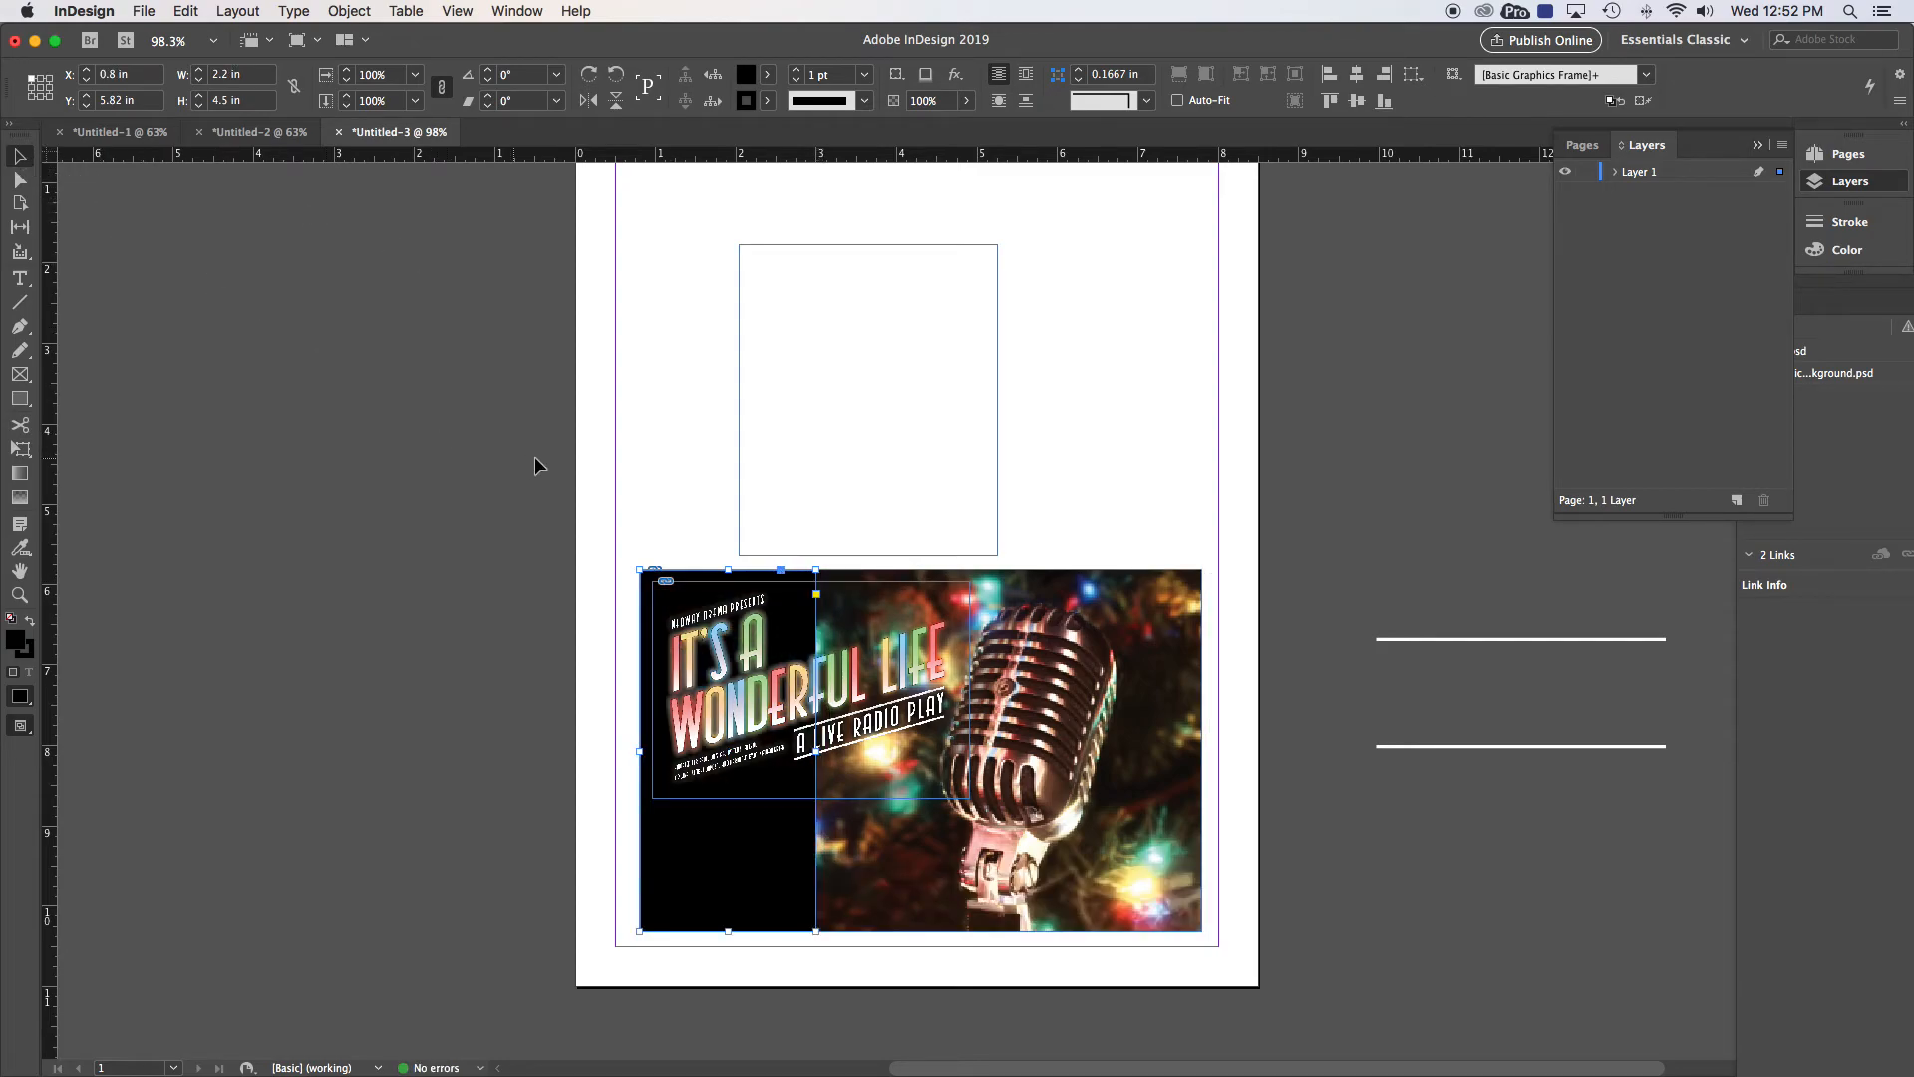
click(673, 499)
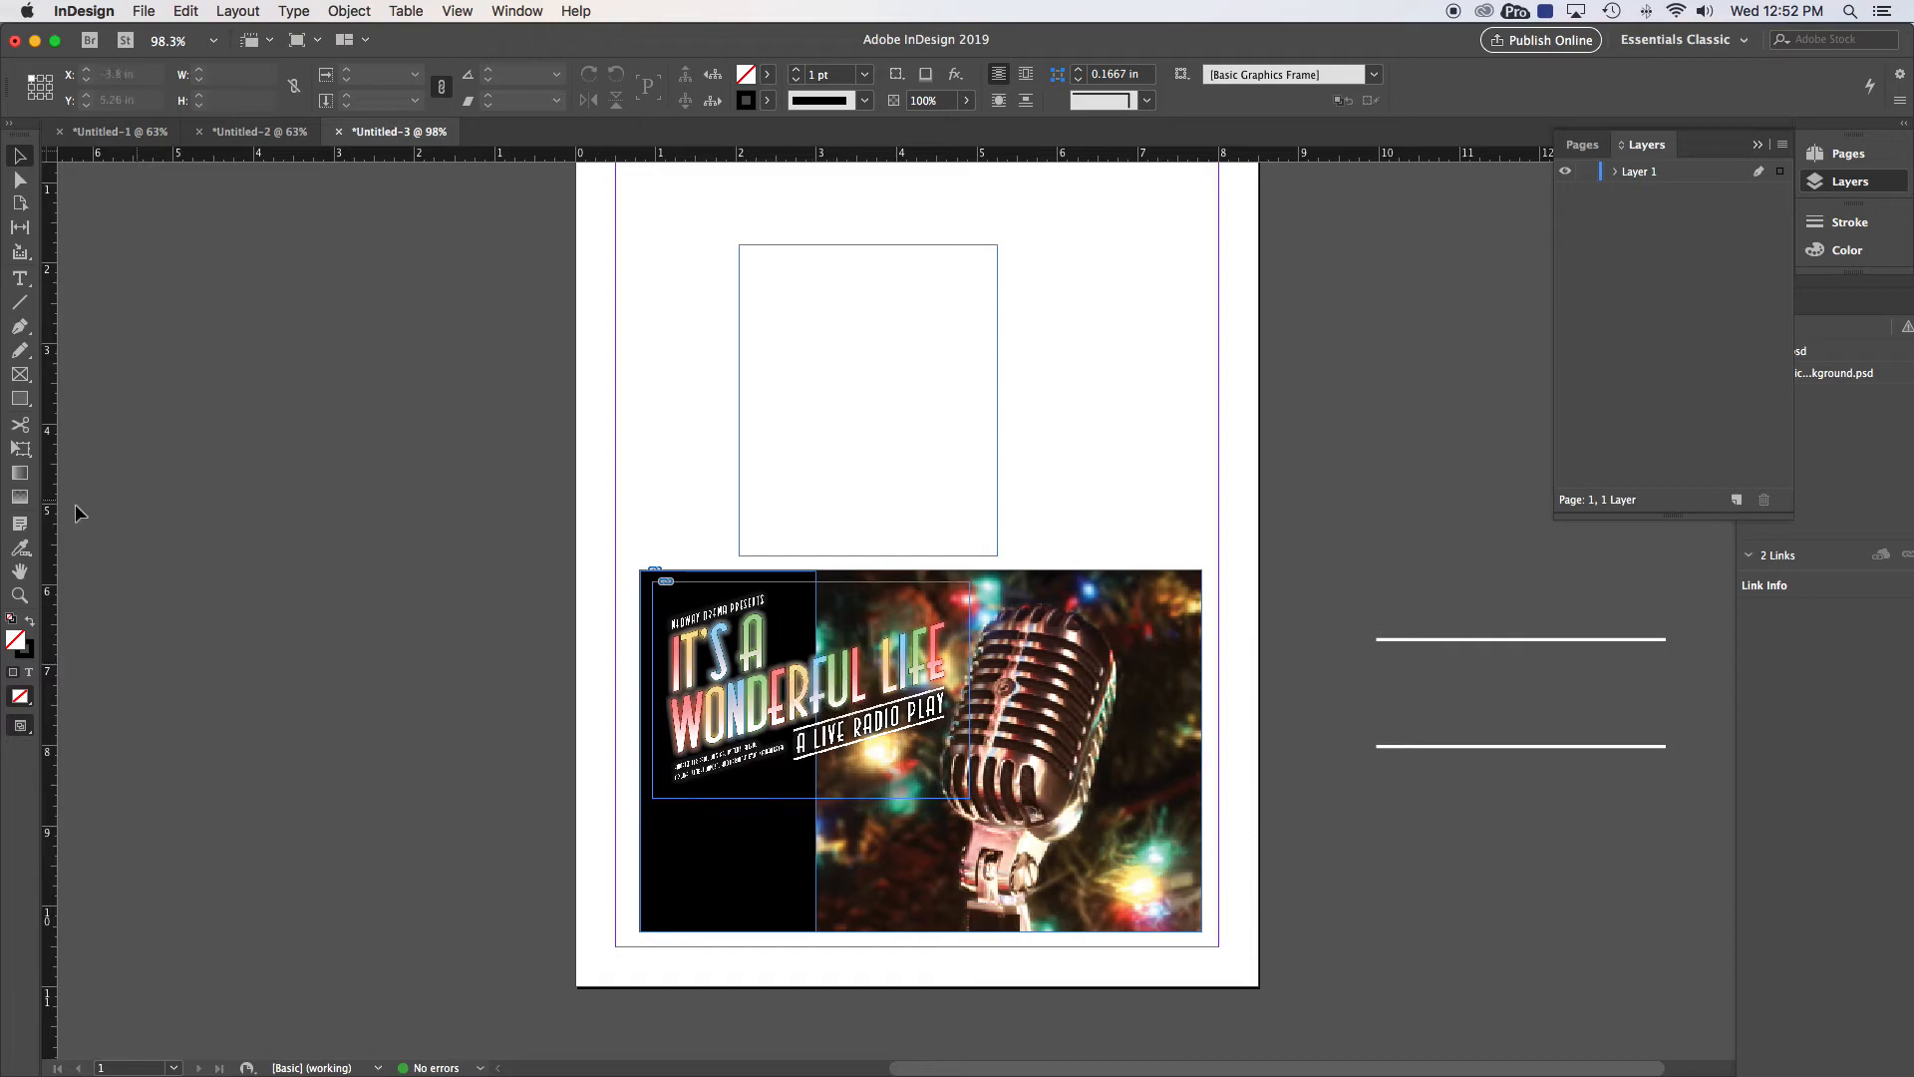
click(20, 725)
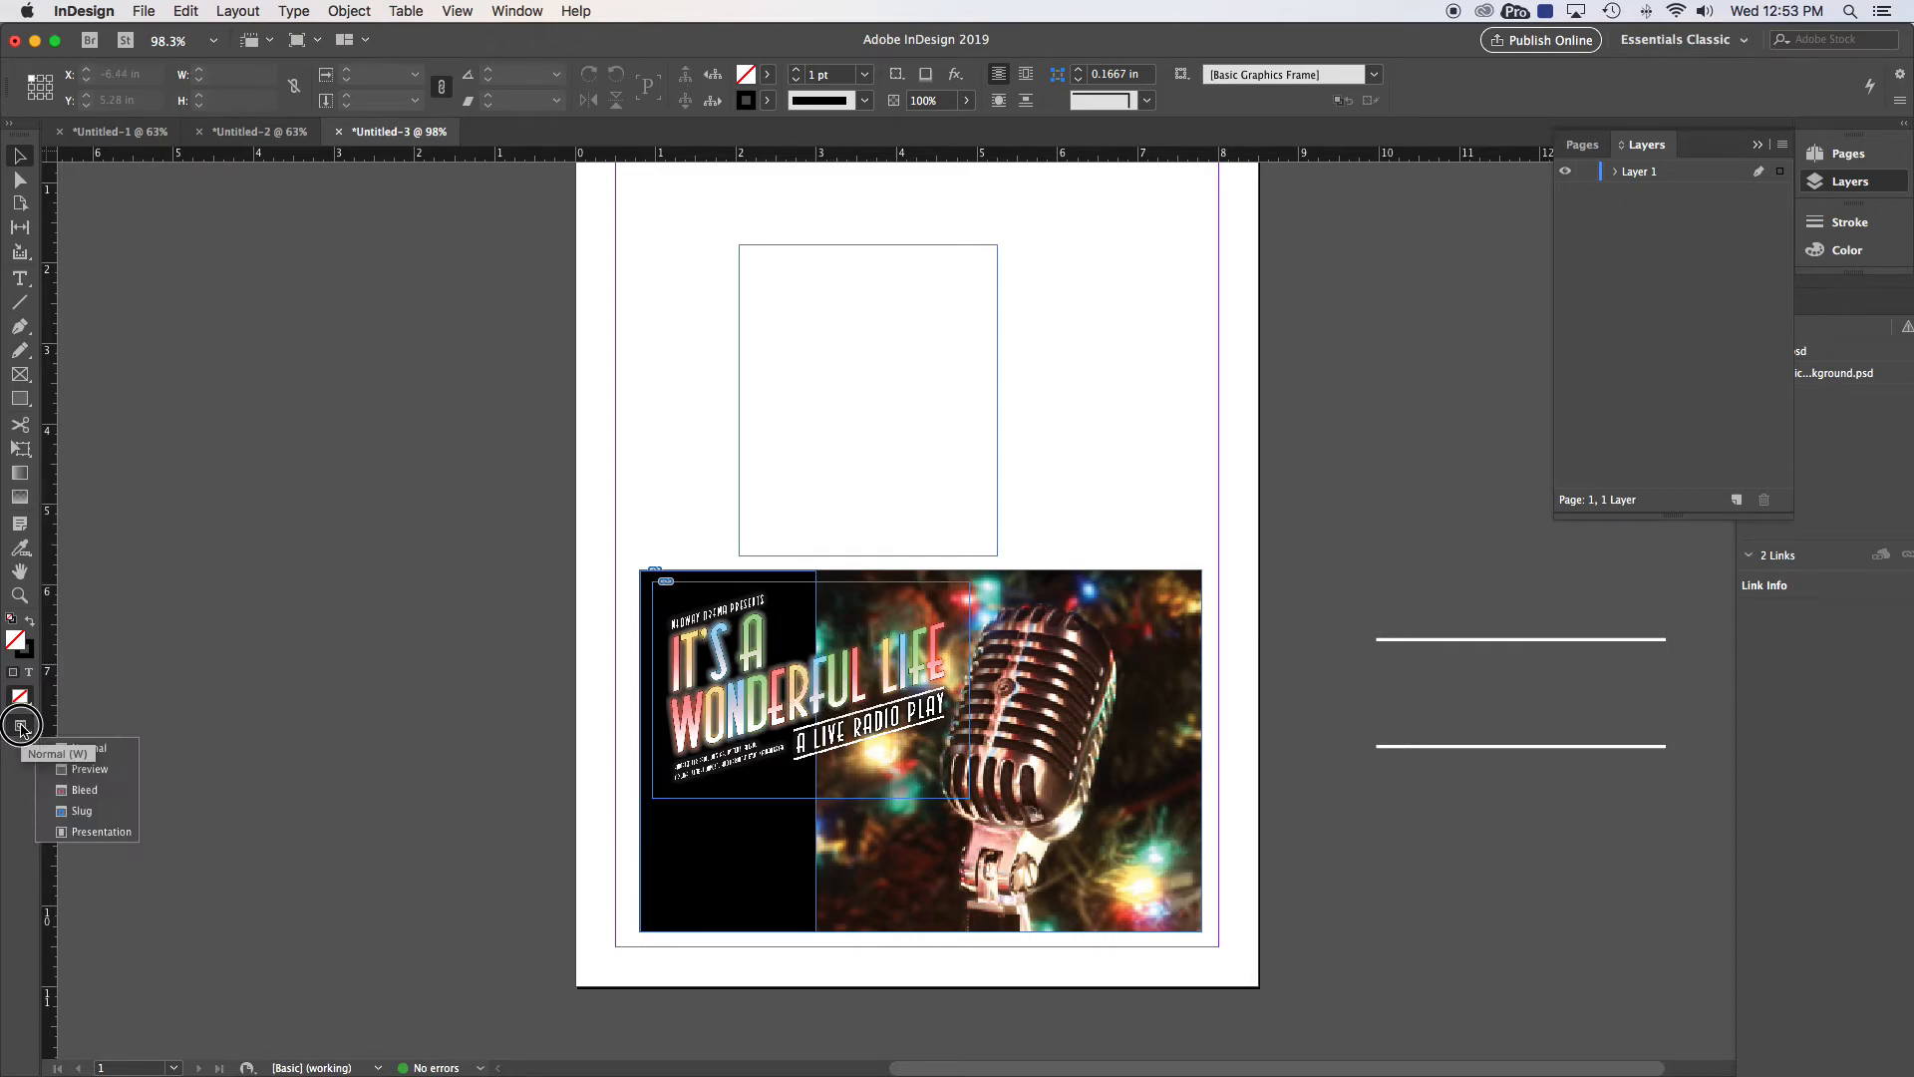
click(89, 769)
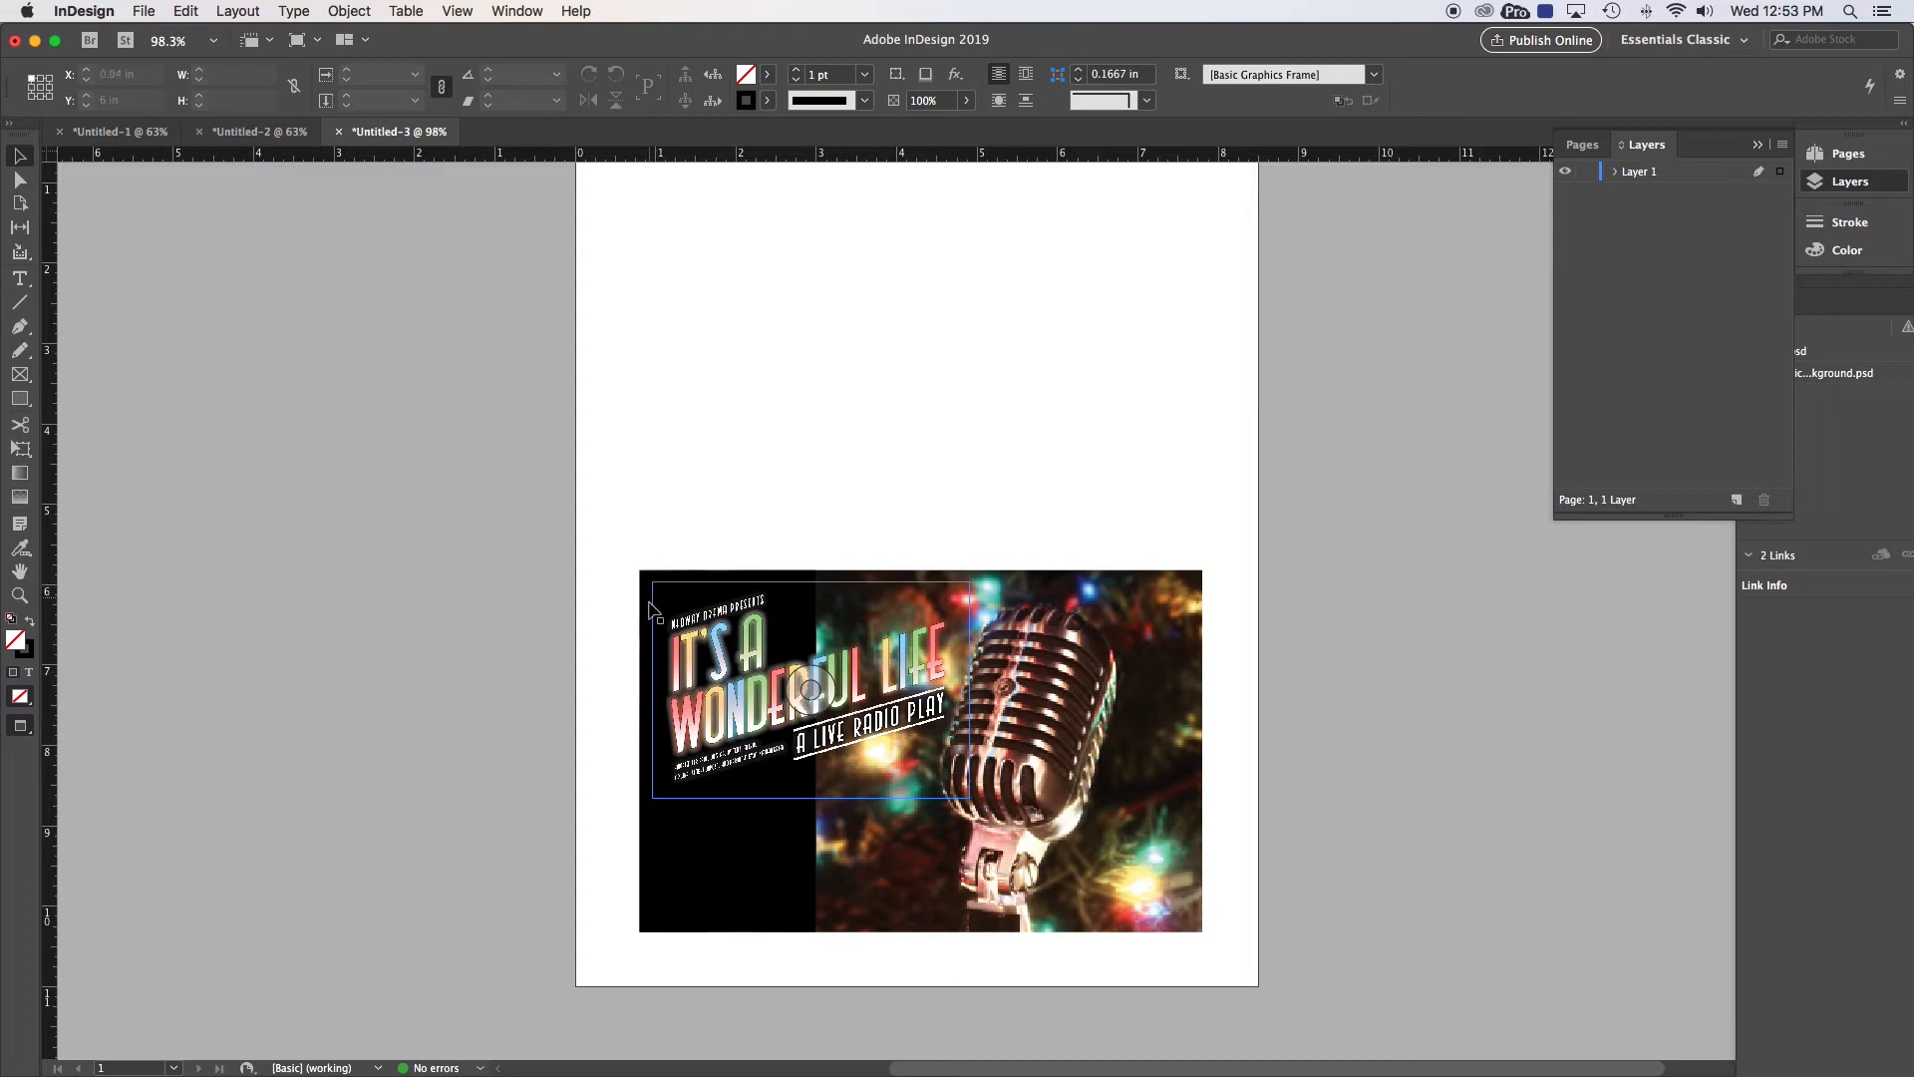
Try narrowing the black column to 1.86 in and undo the change
click(747, 902)
drag(817, 750, 790, 750)
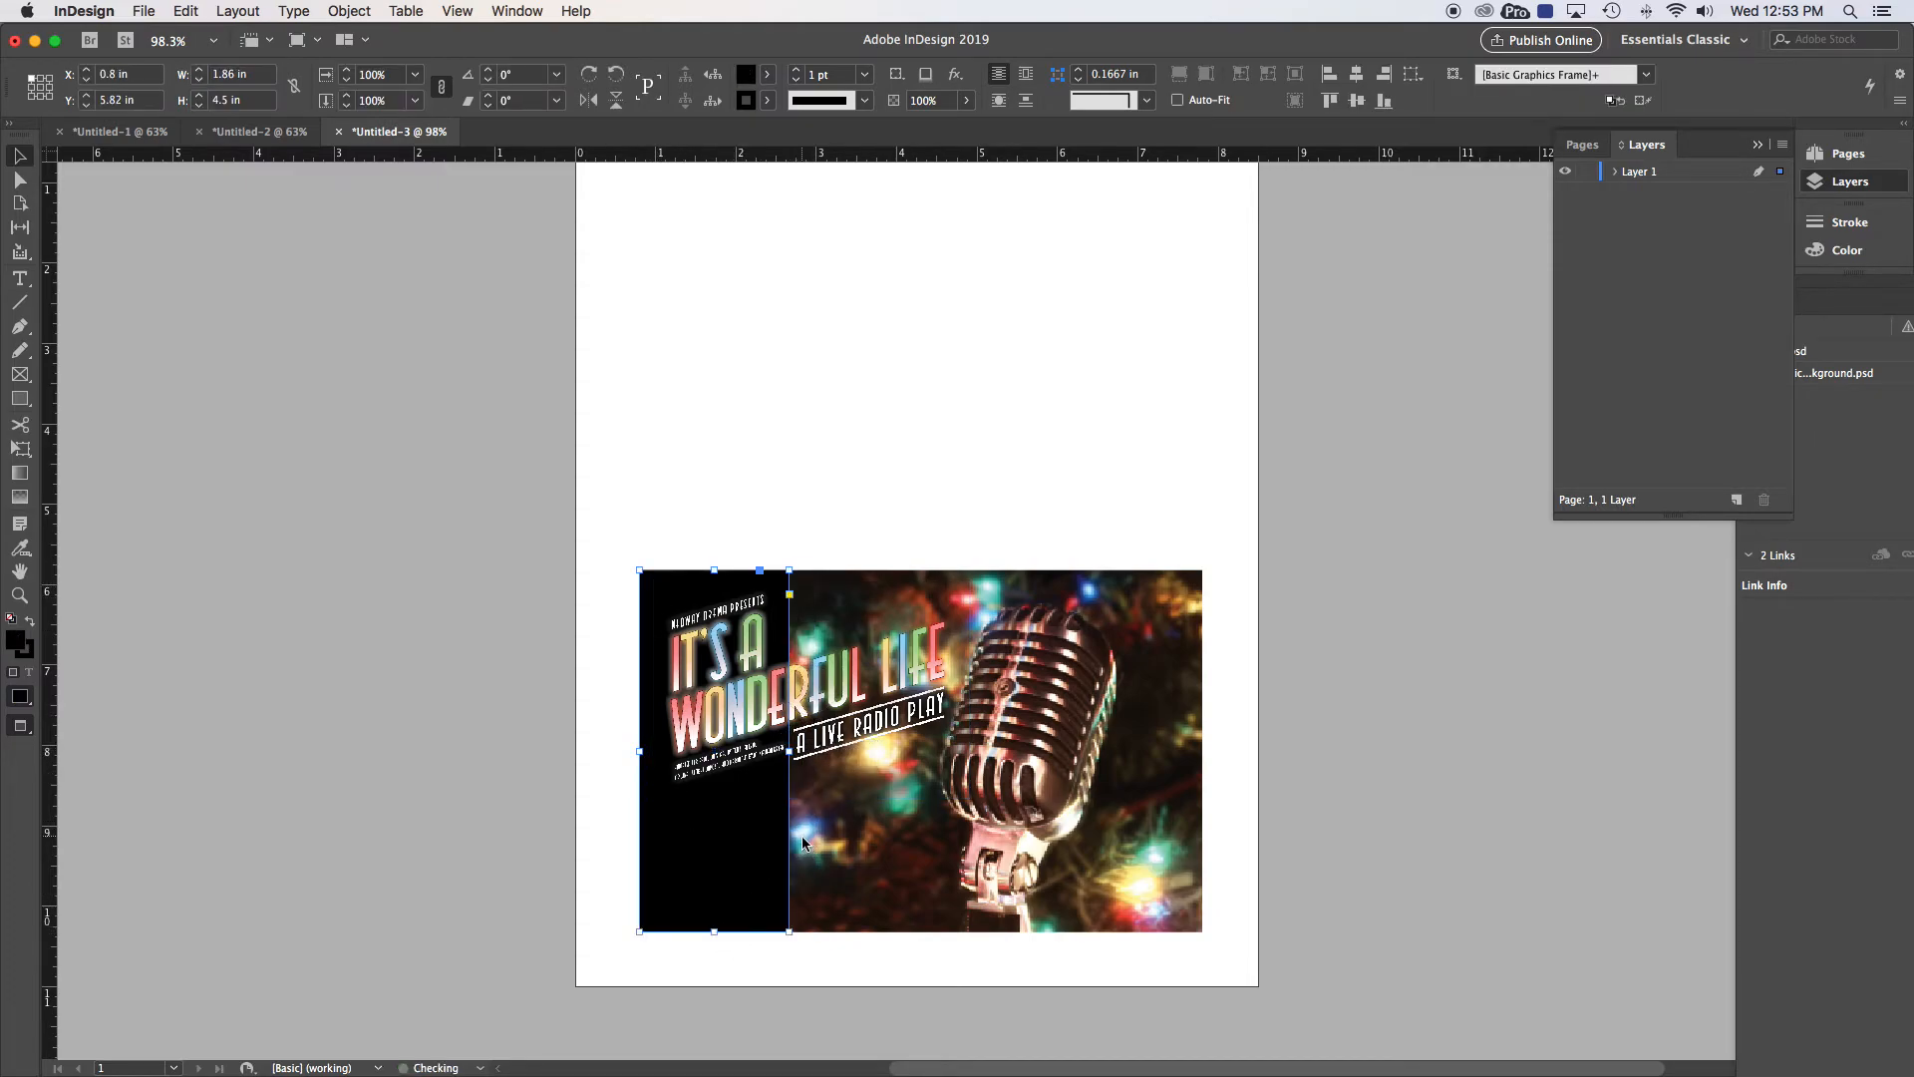
click(506, 673)
key(super+z)
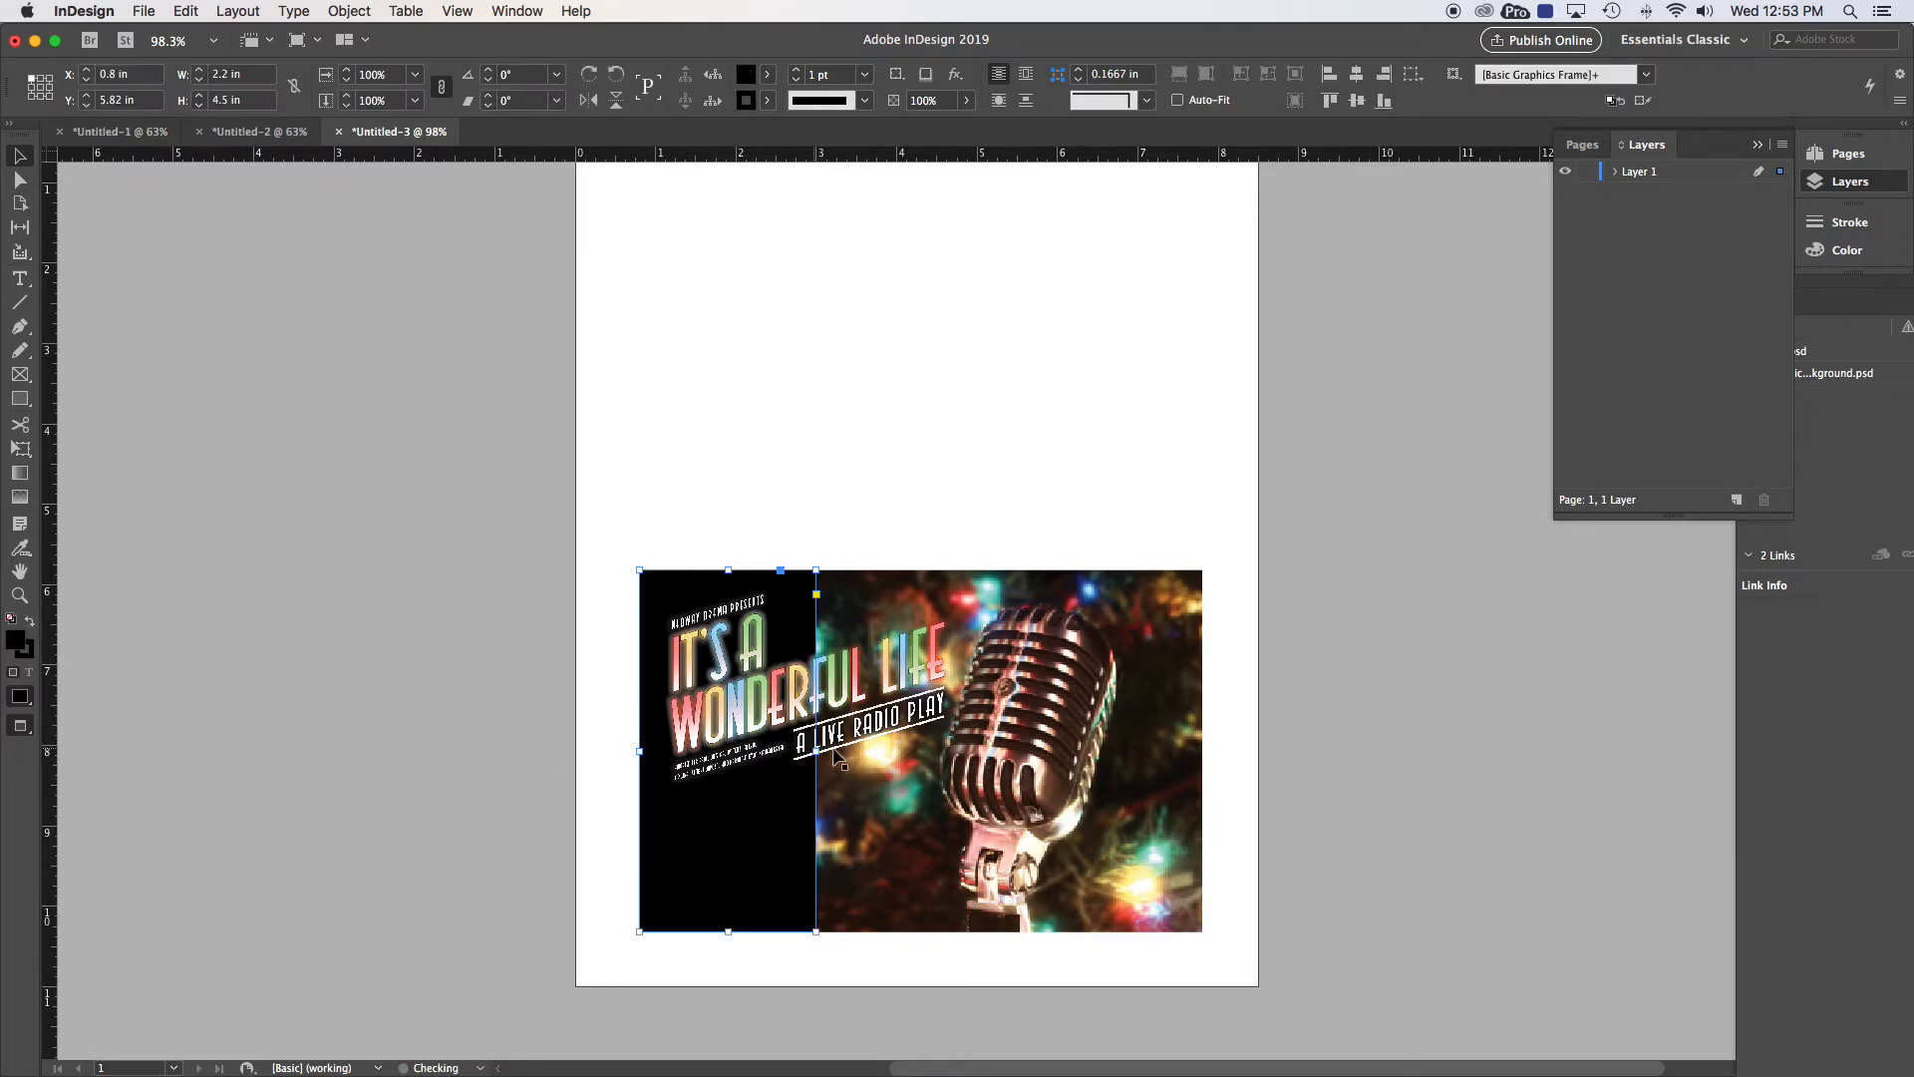
Widen the black column behind the title to about 2.84 in, keeping its left edge on the picture's edge
drag(816, 749, 869, 747)
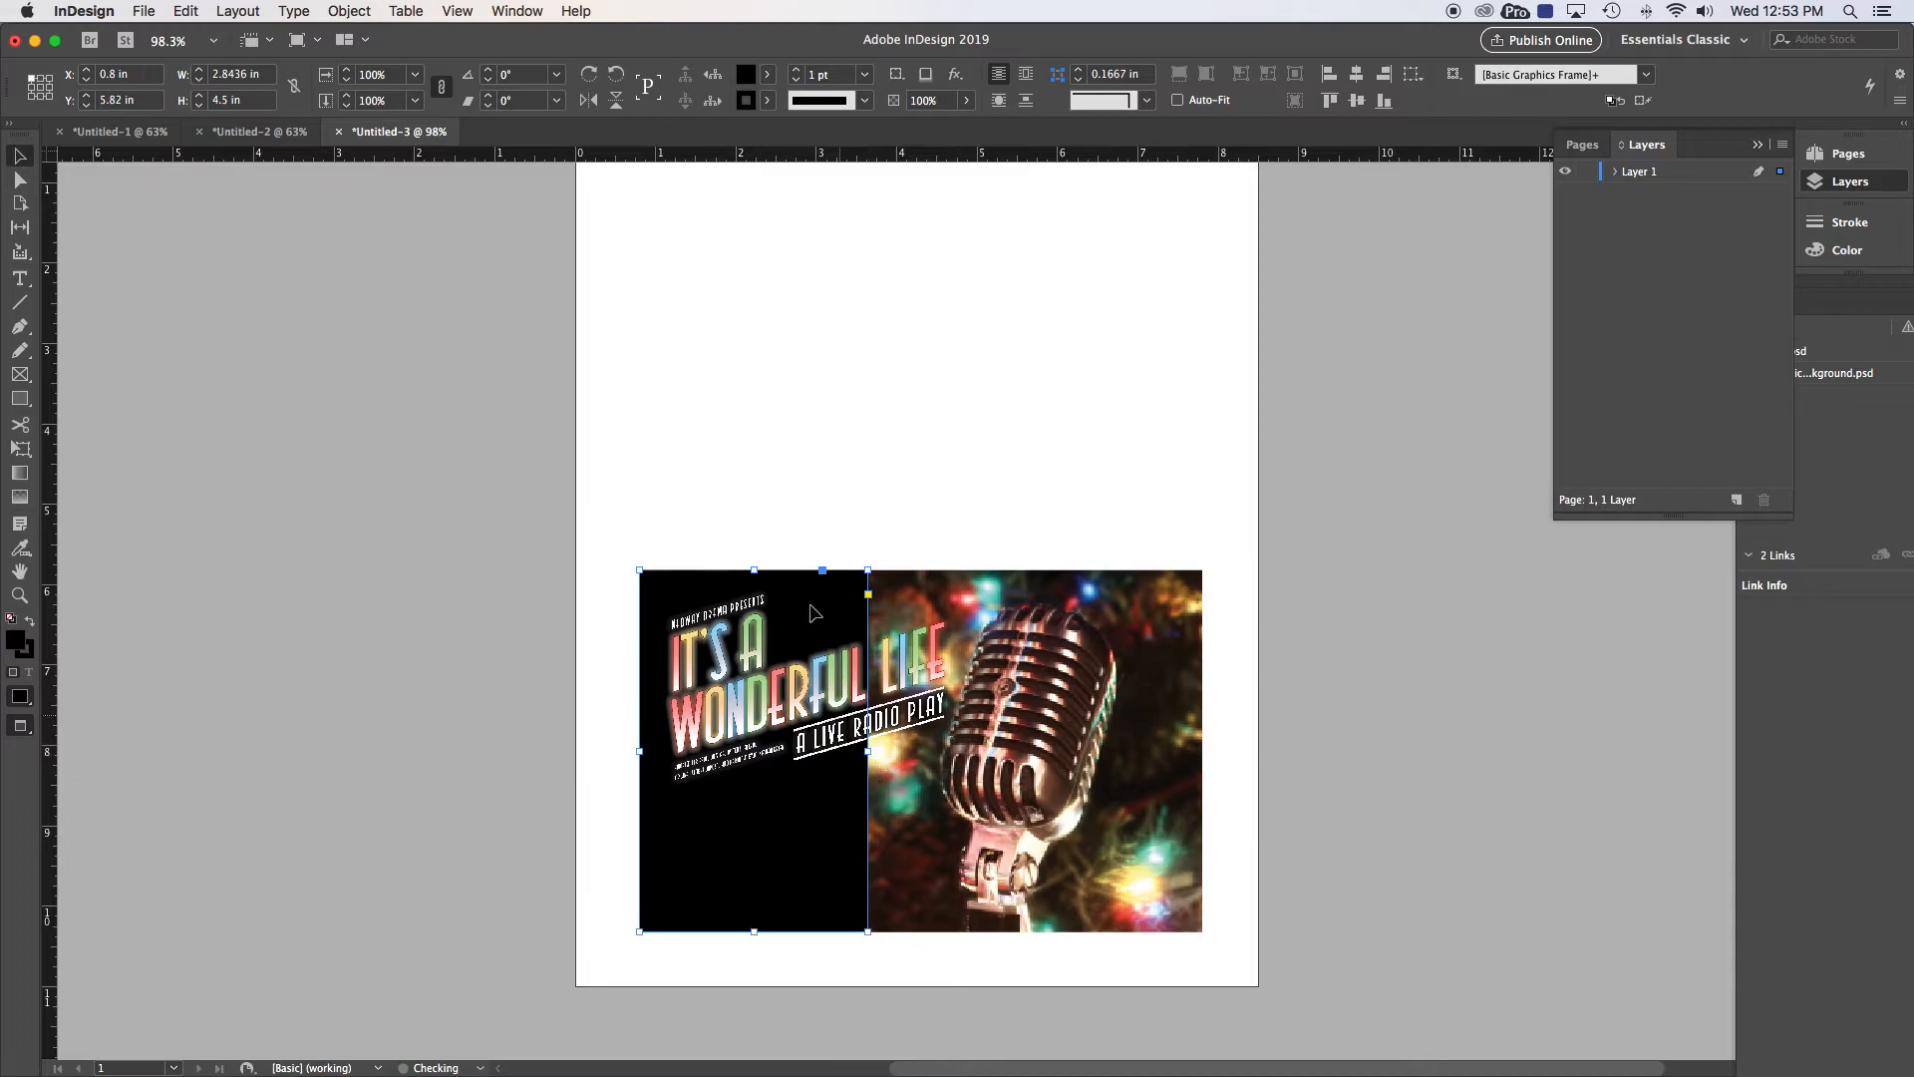
Scale the microphone image inside its frame down to about 5.2 by 7.84 in and raise it so the whole microphone shows
click(715, 446)
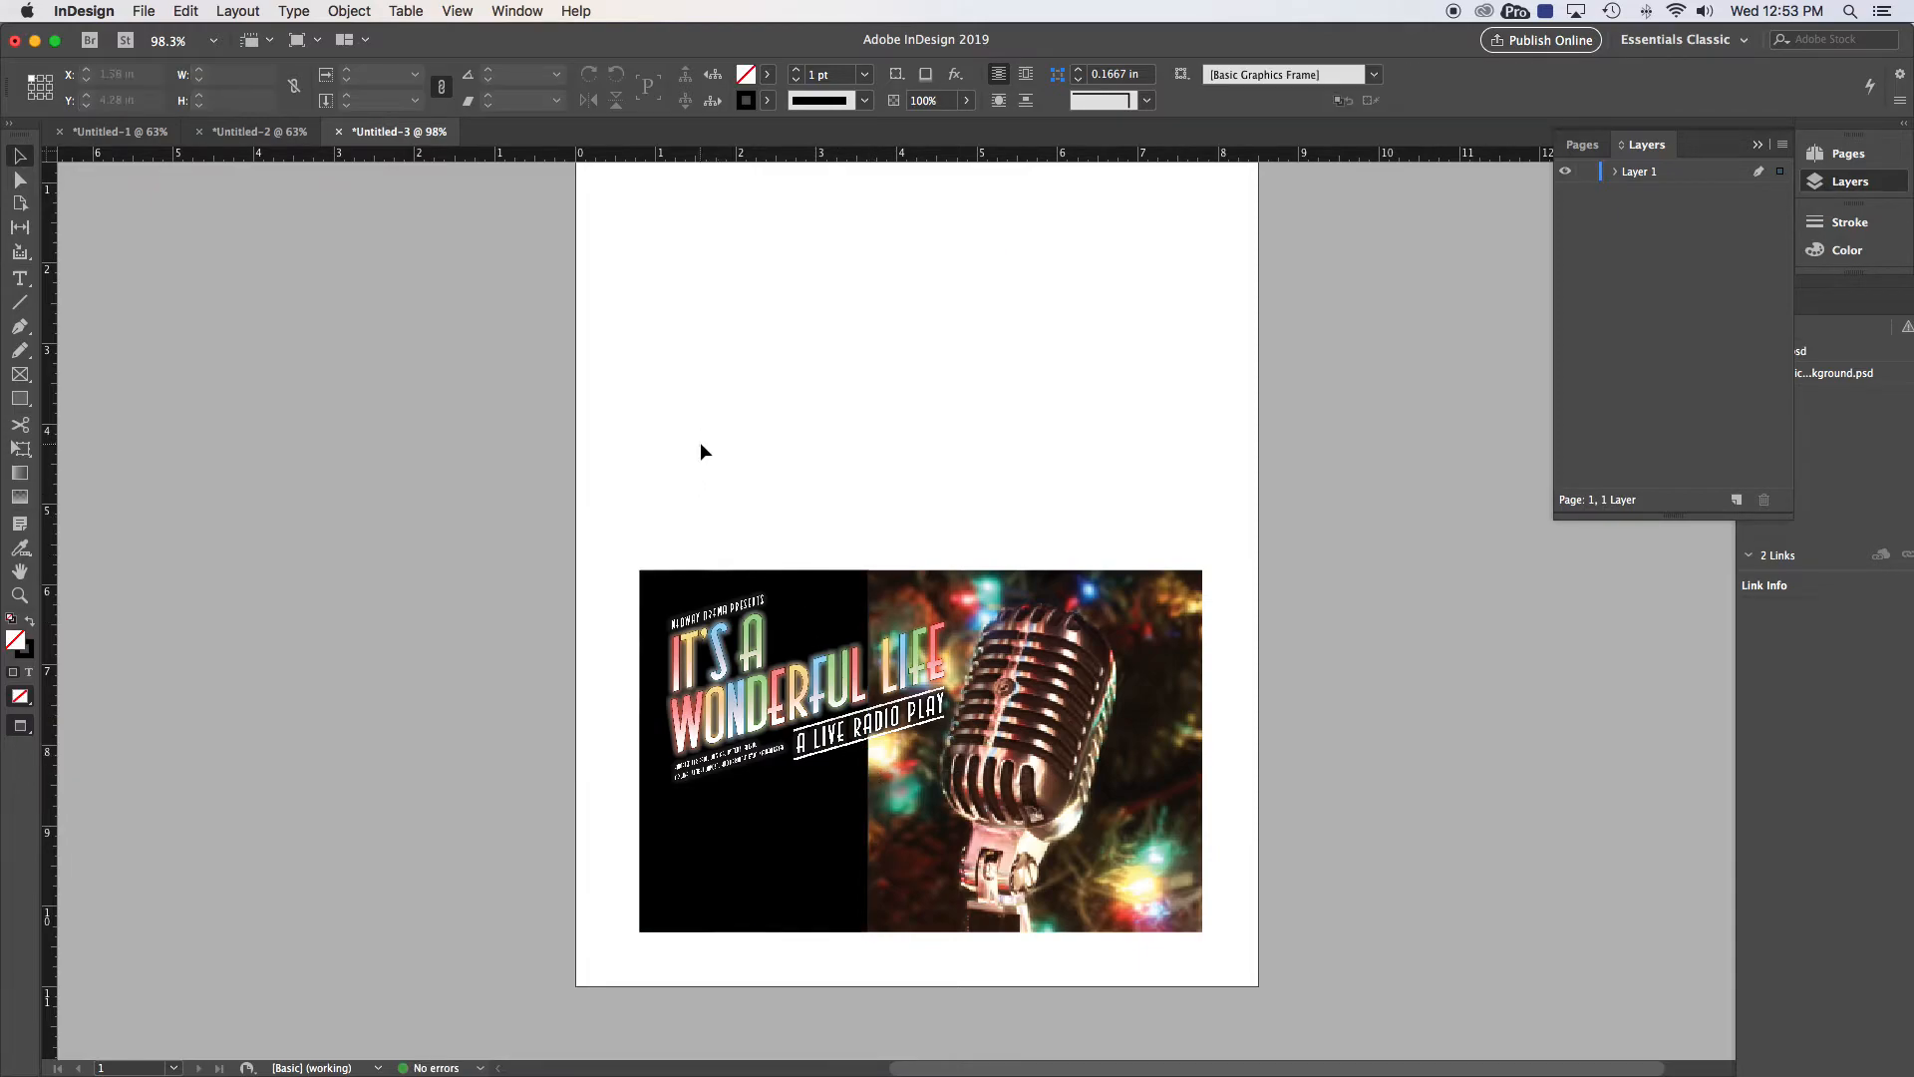
click(19, 179)
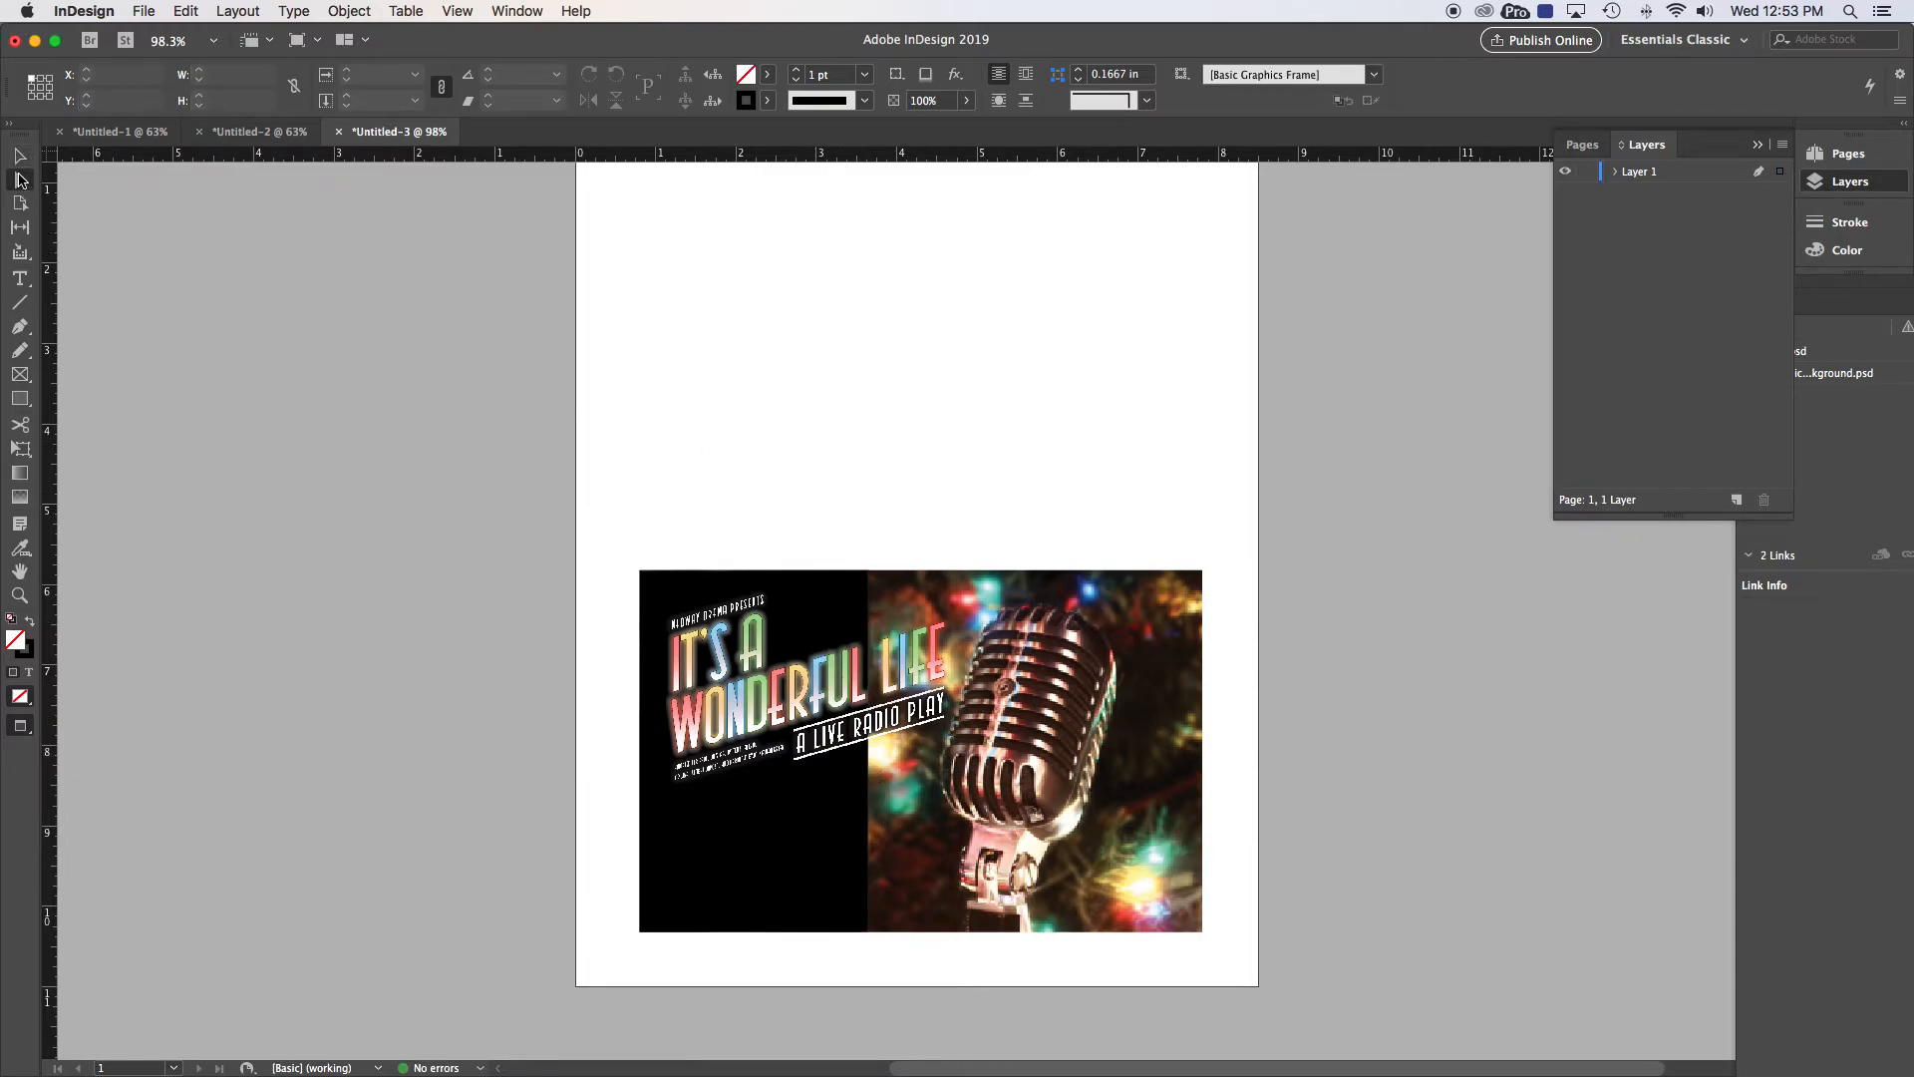
click(1149, 666)
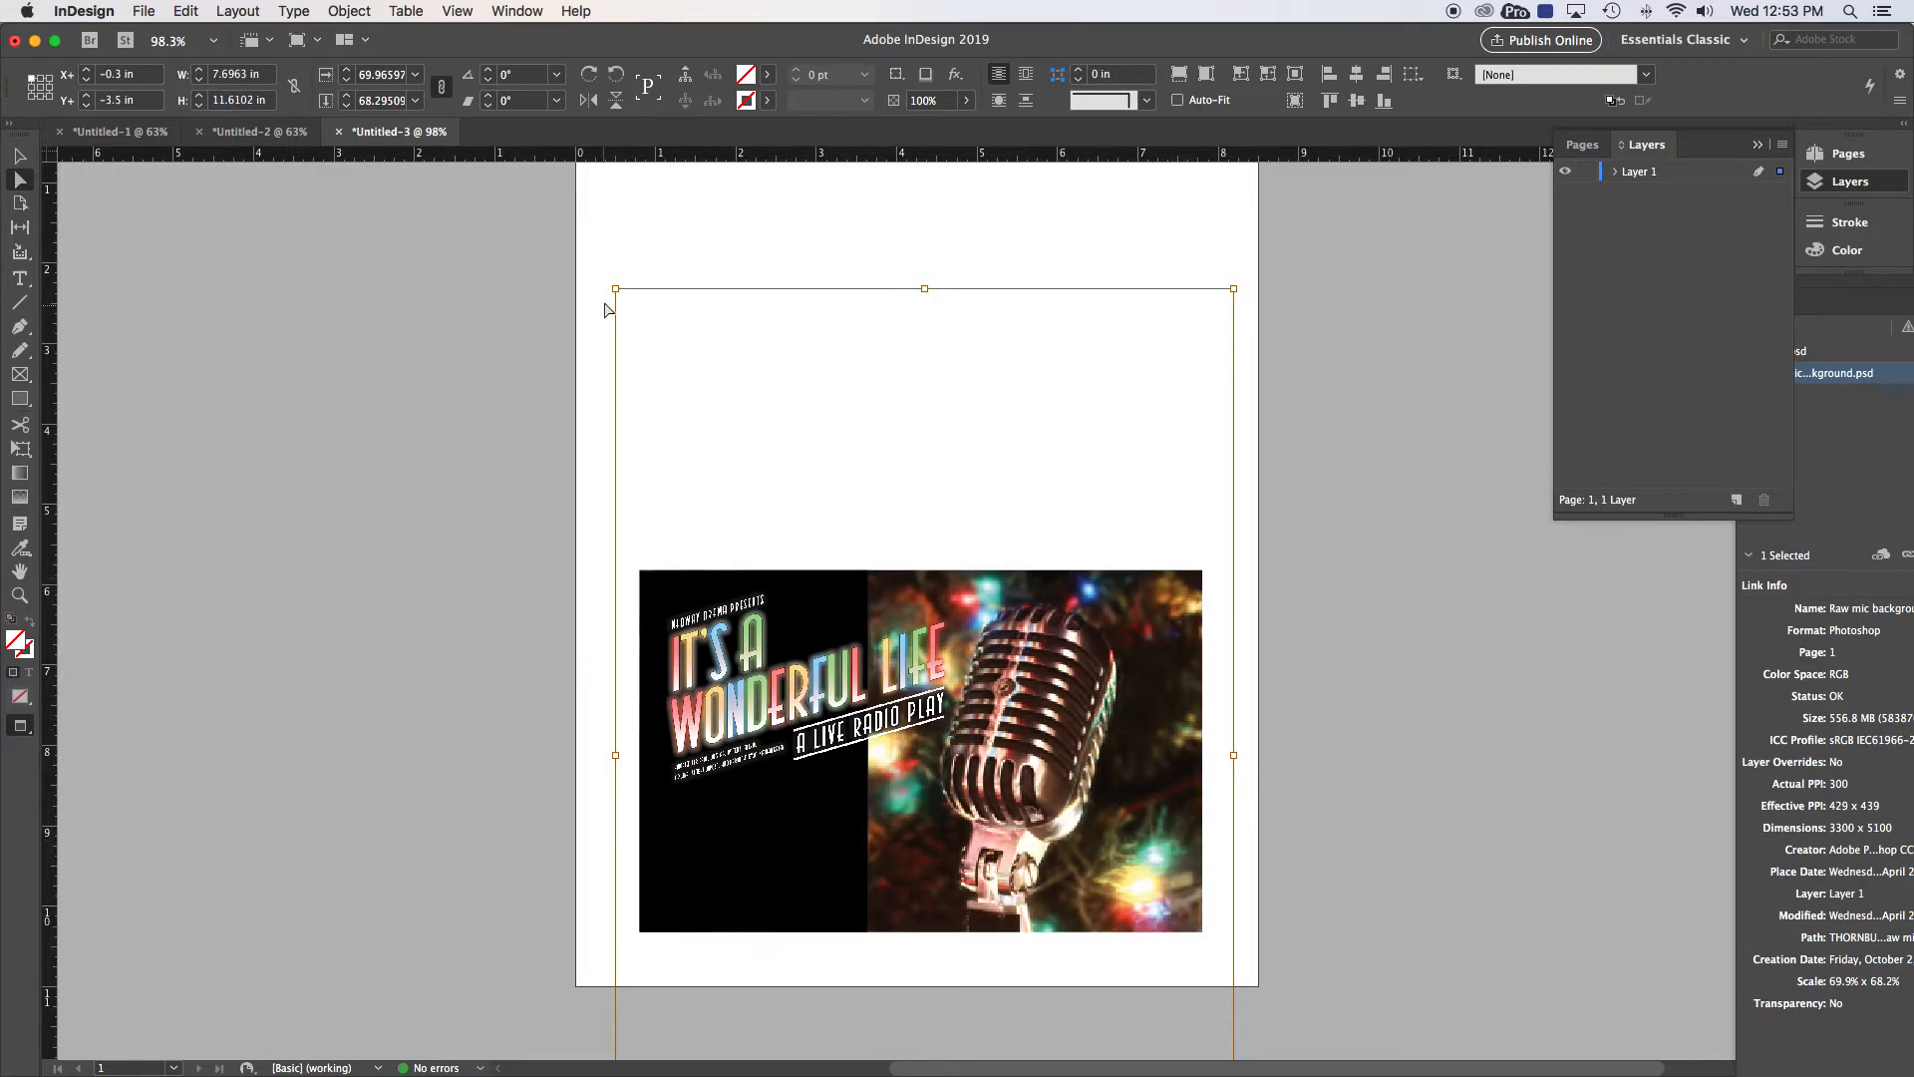
drag(618, 289, 816, 593)
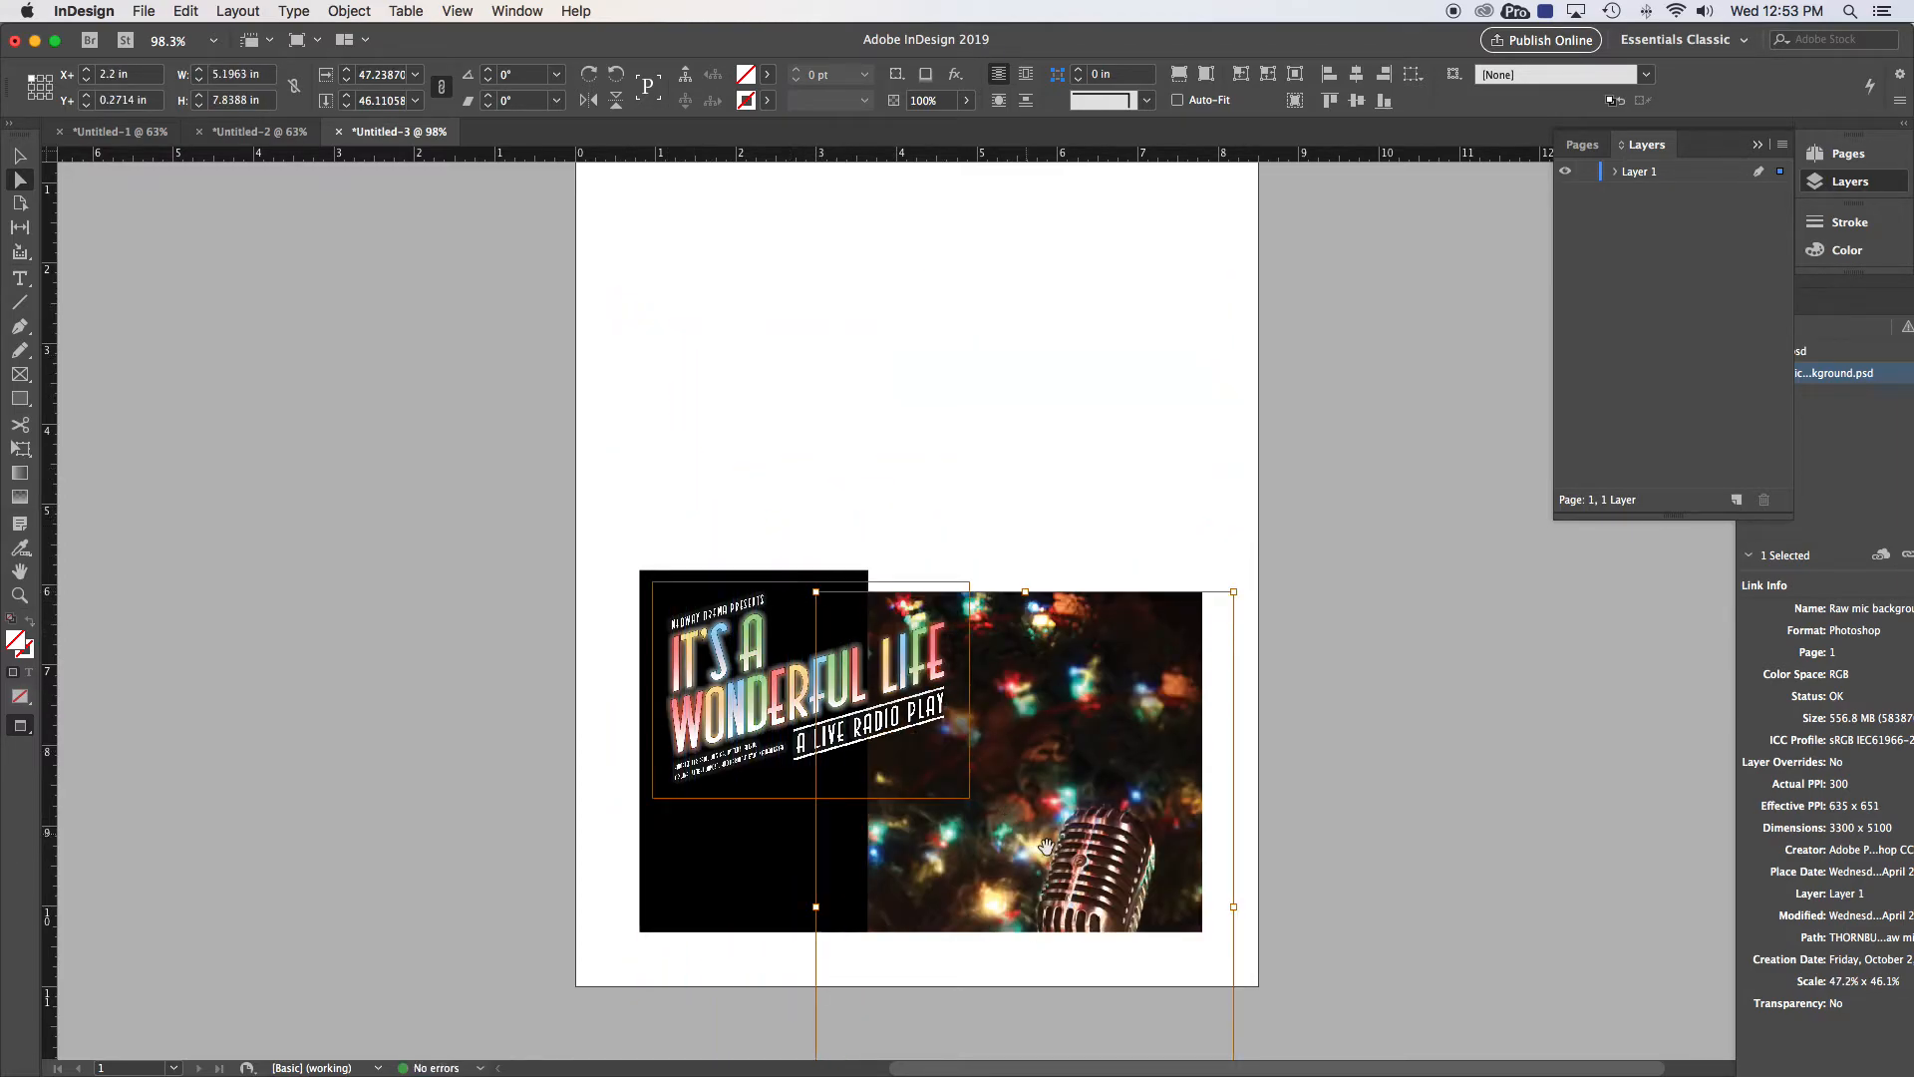
drag(1122, 862, 1136, 722)
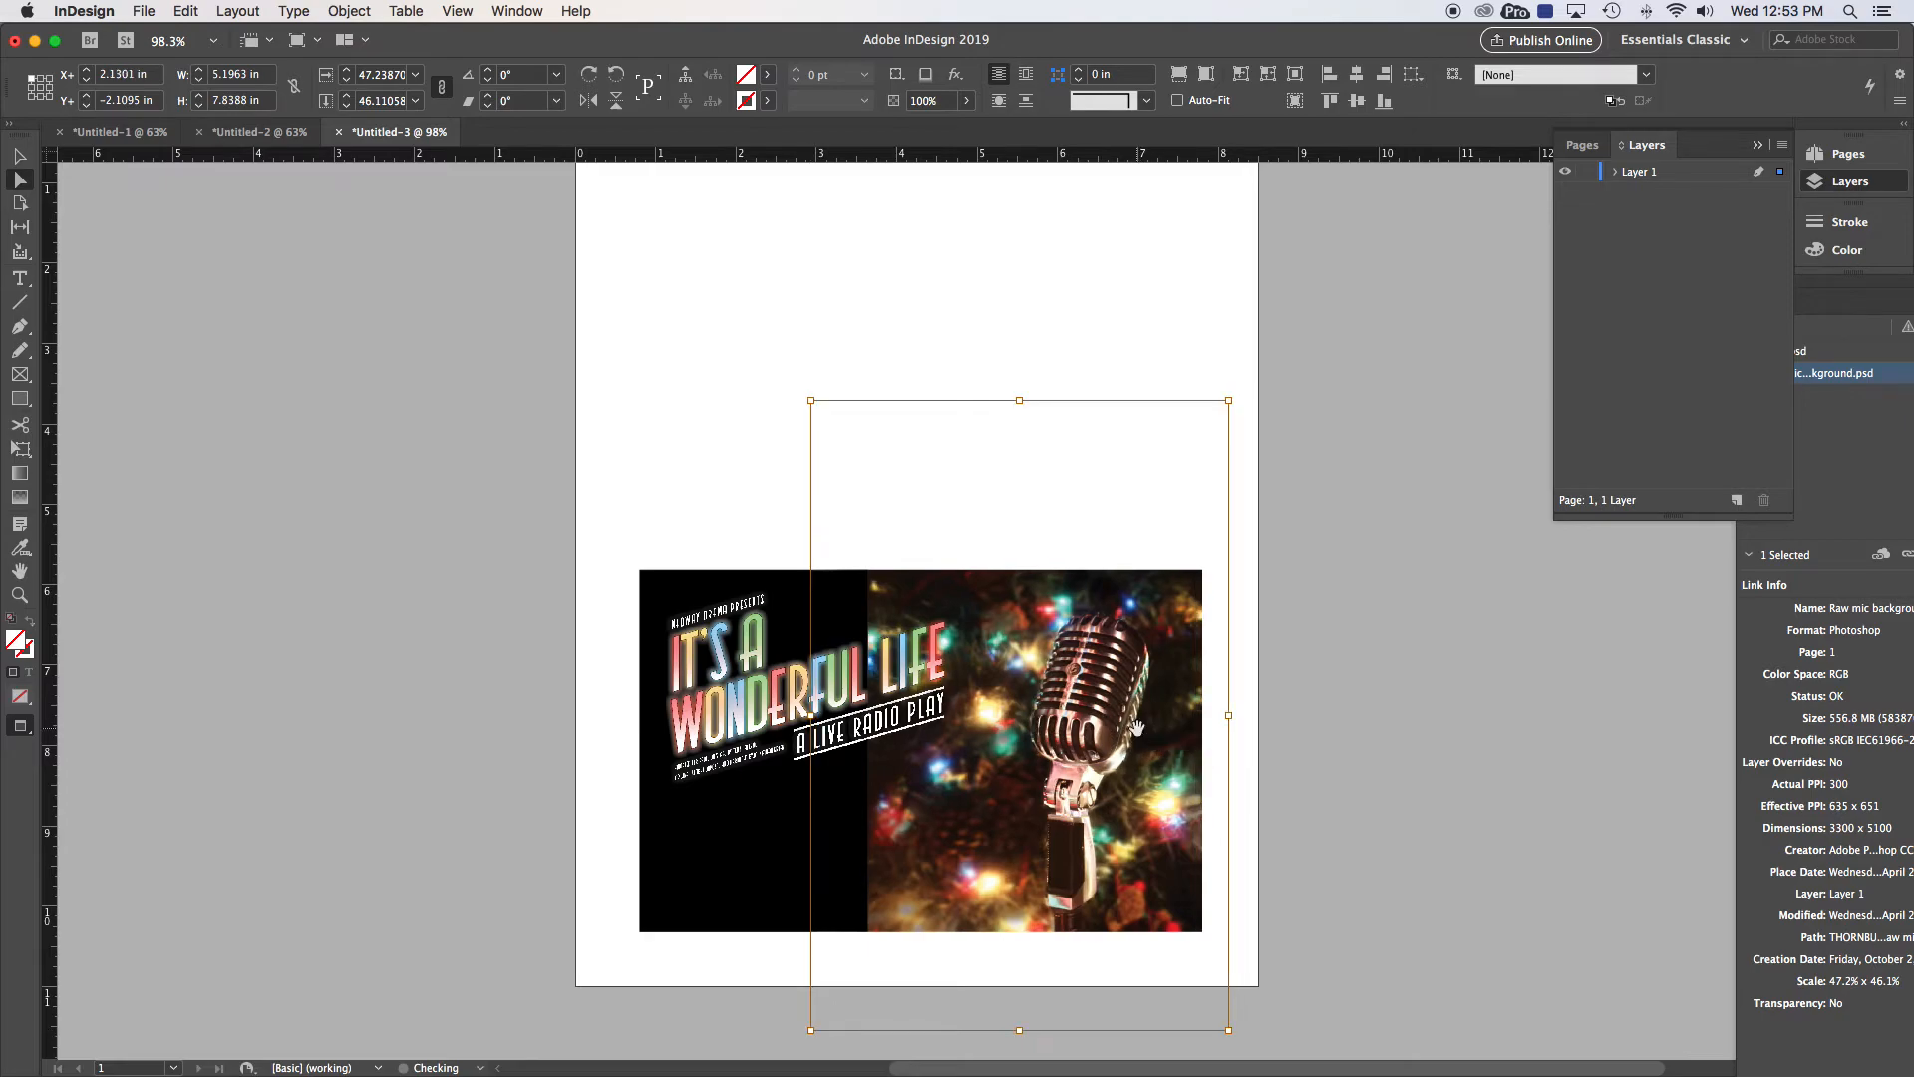
Enlarge the microphone image to about 5.62 by 8.48 in within its frame, nudge it slightly downward and deselect it
drag(811, 400, 788, 367)
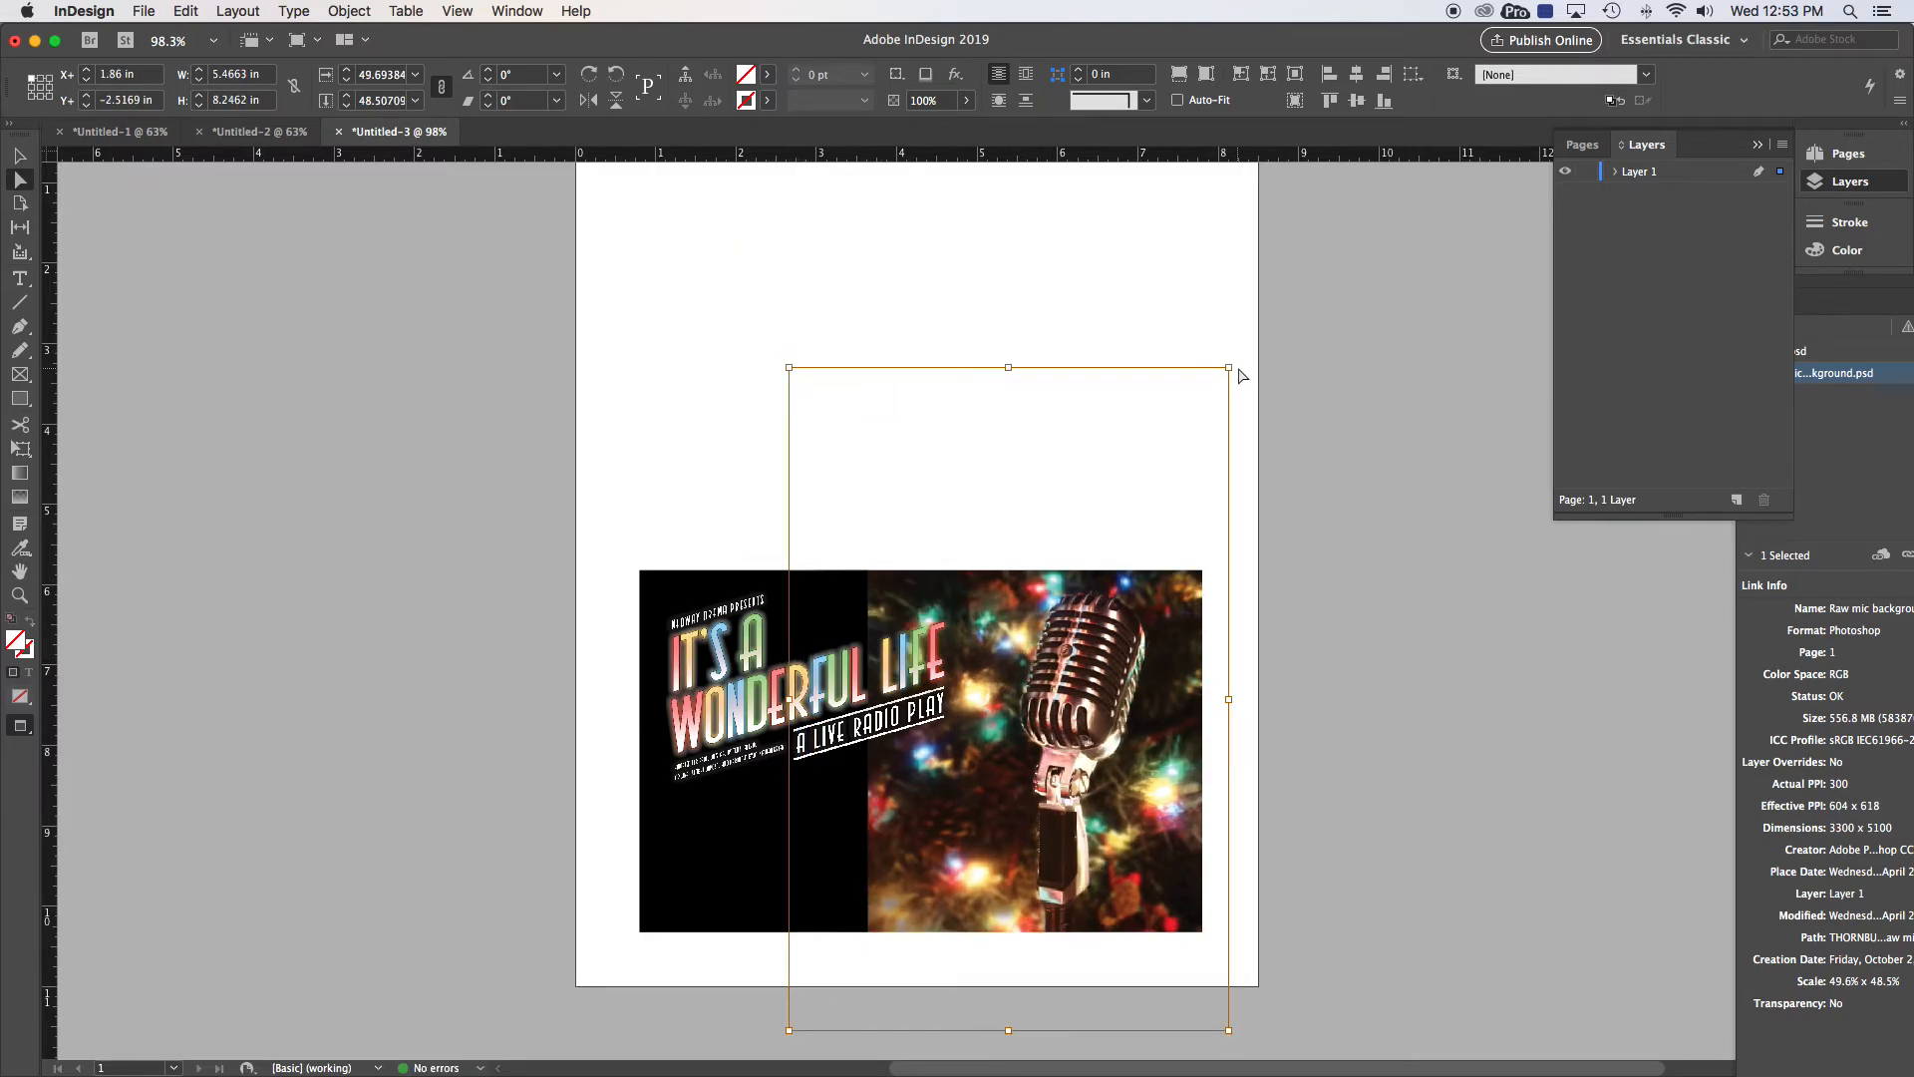
drag(1230, 372, 1241, 349)
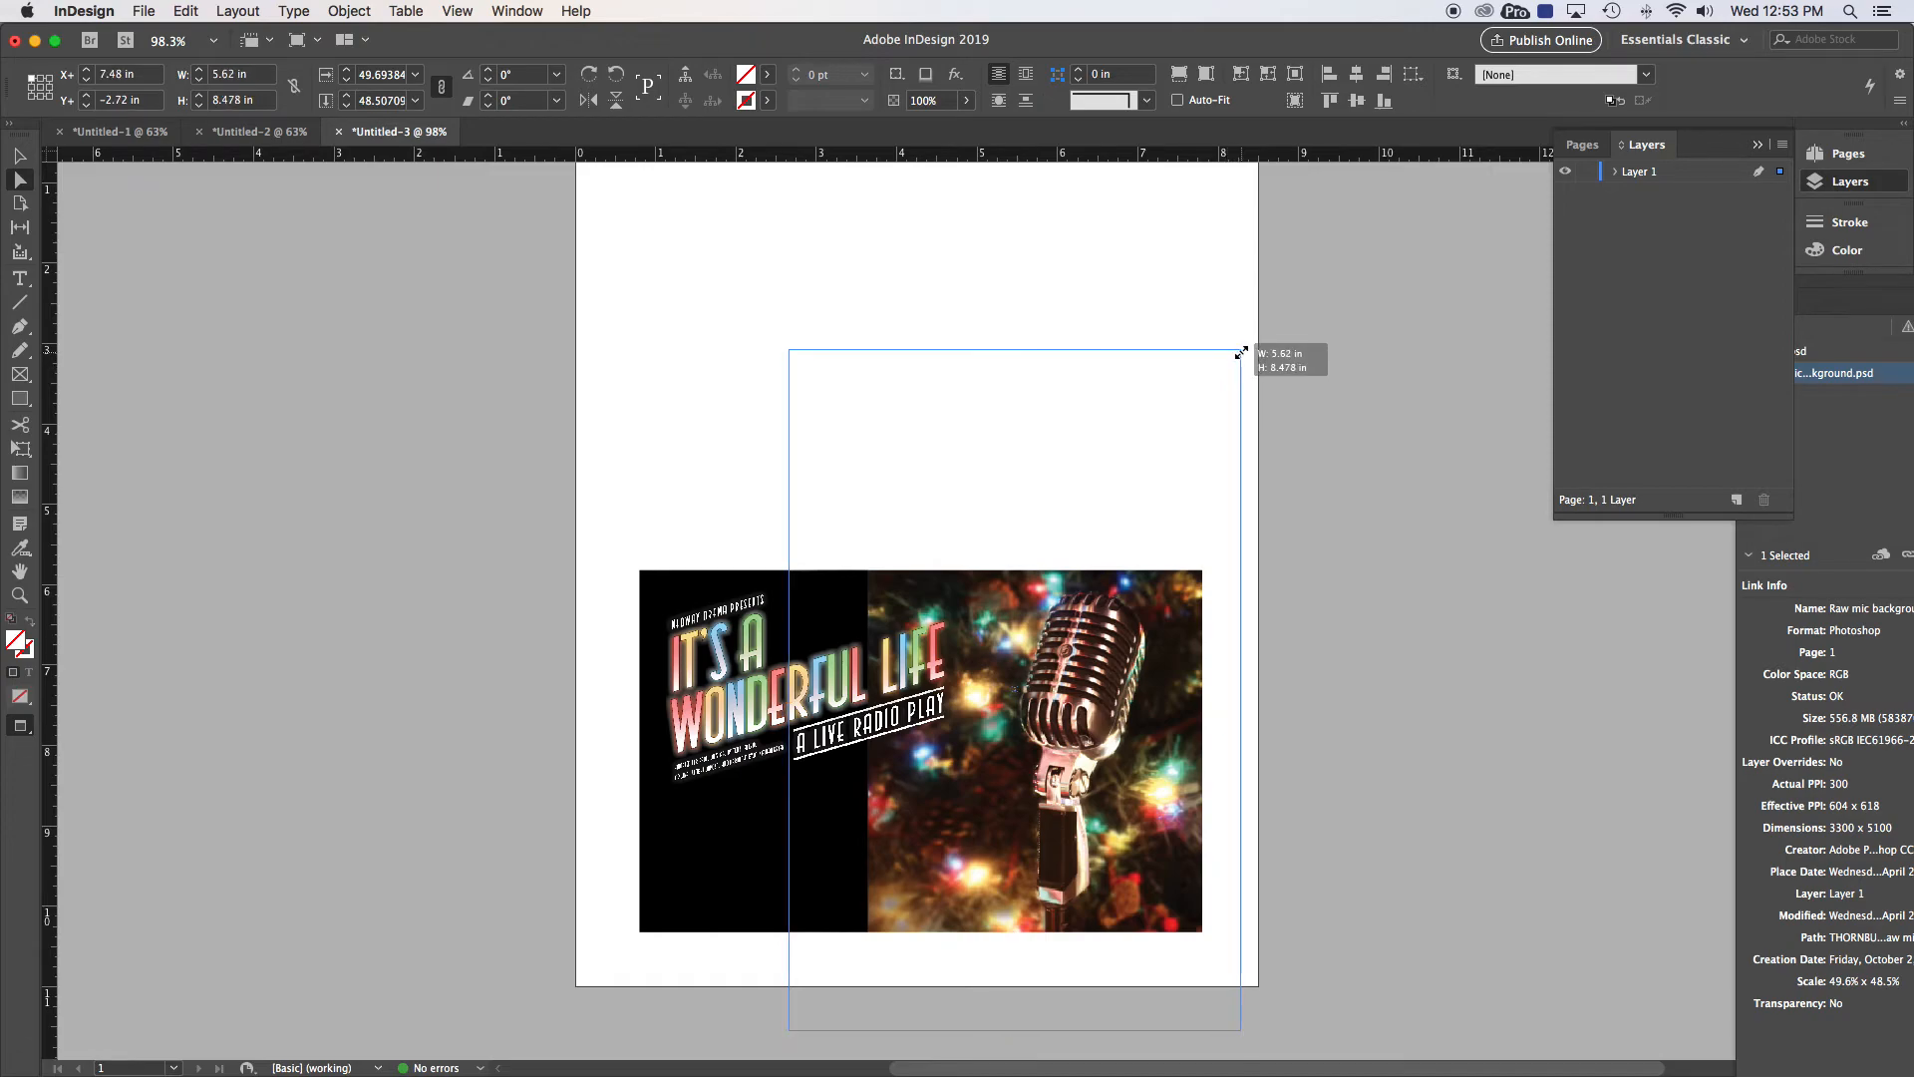
key(Down)
key(Down)
key(Down)
key(Down)
key(Down)
key(Down)
key(Down)
key(Down)
key(Down)
key(Down)
key(Down)
key(Down)
key(Down)
key(Down)
key(Down)
key(Down)
key(Down)
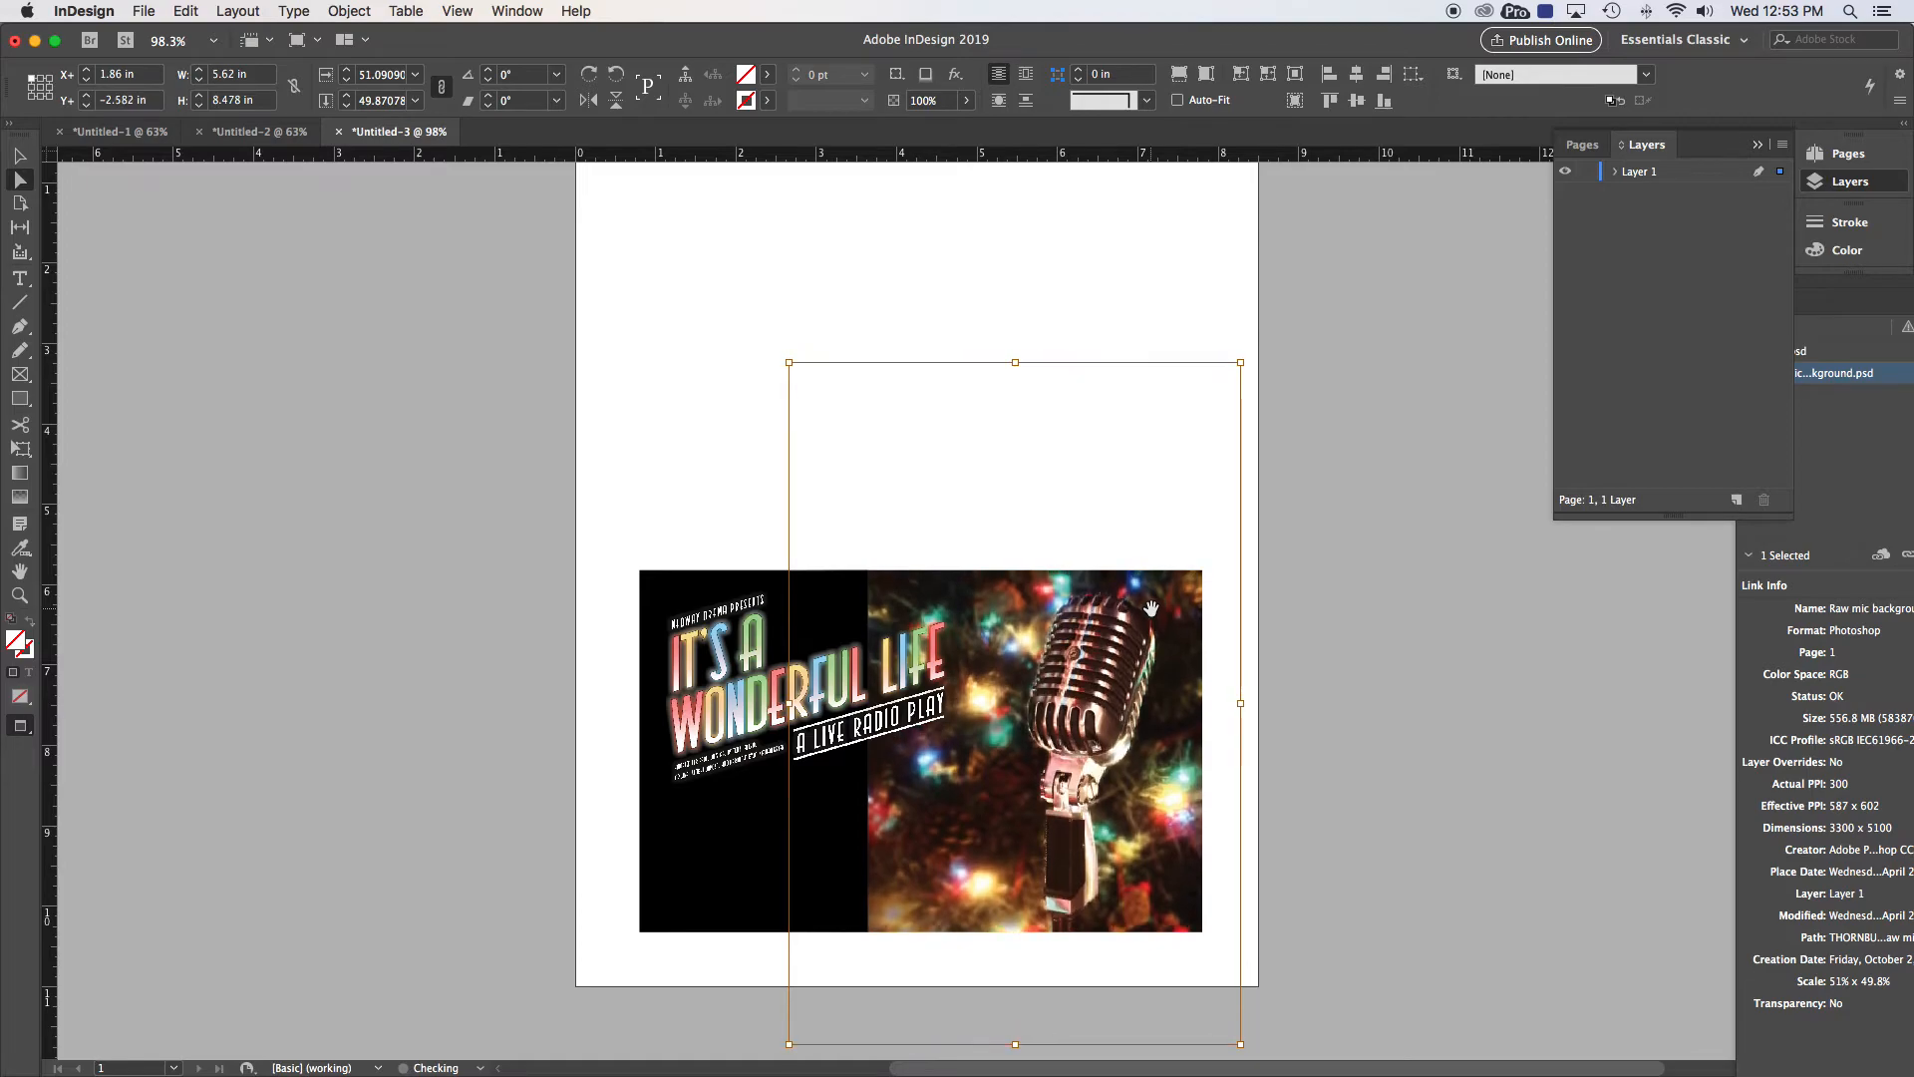
key(Down)
key(Down)
key(Down)
key(Down)
key(Down)
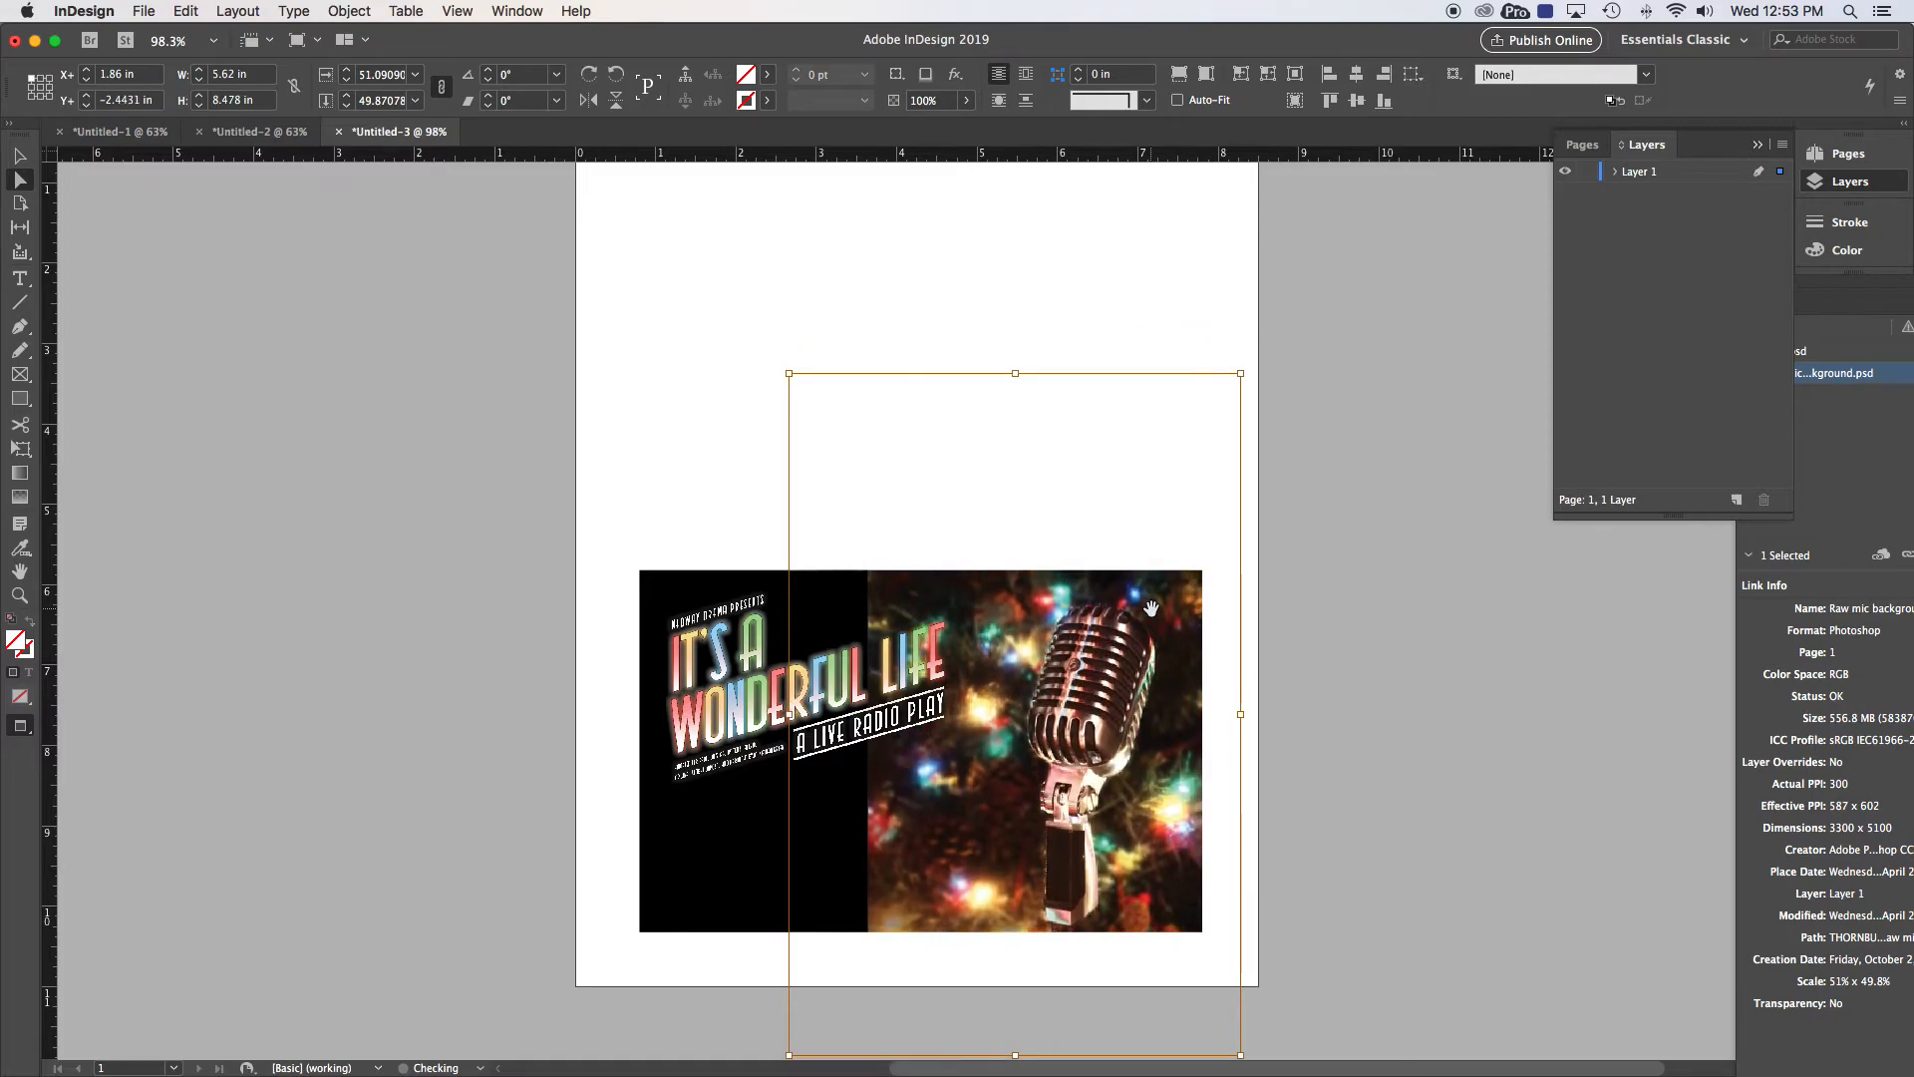
click(19, 155)
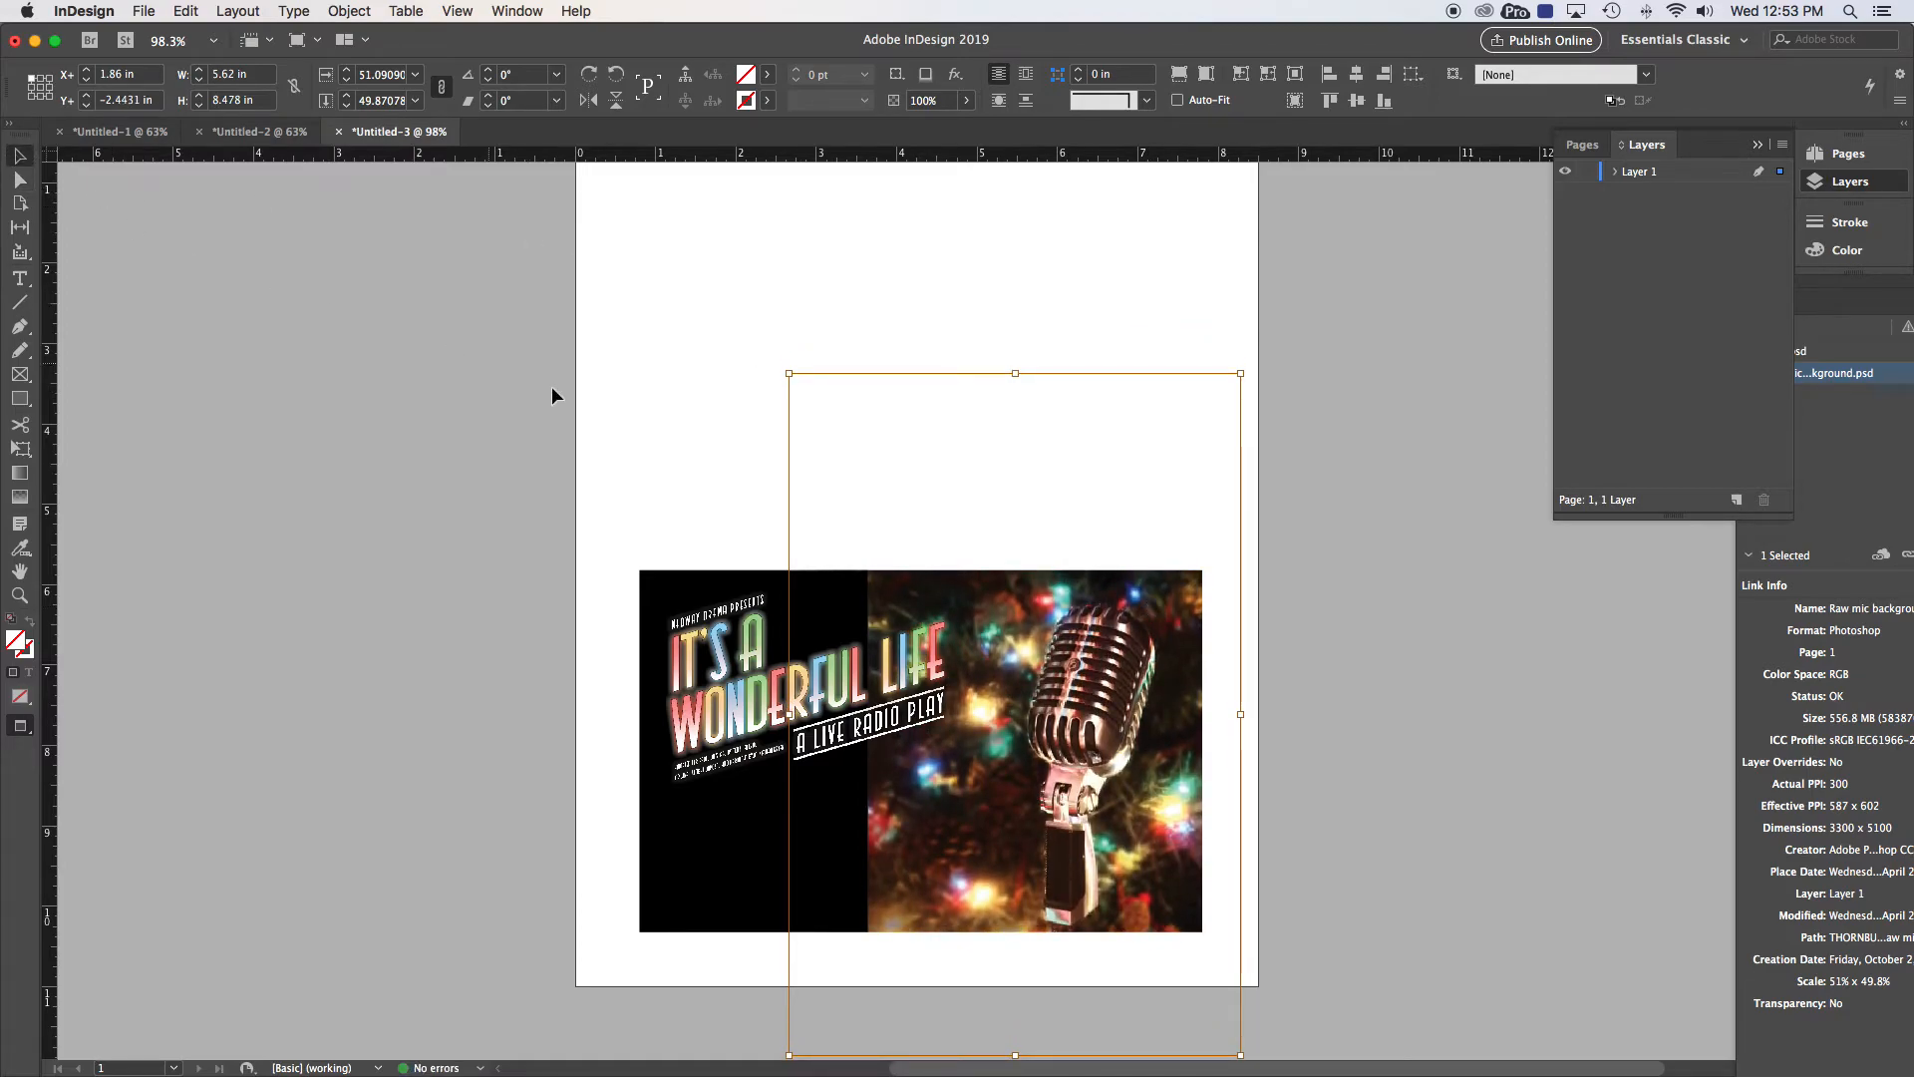
click(683, 430)
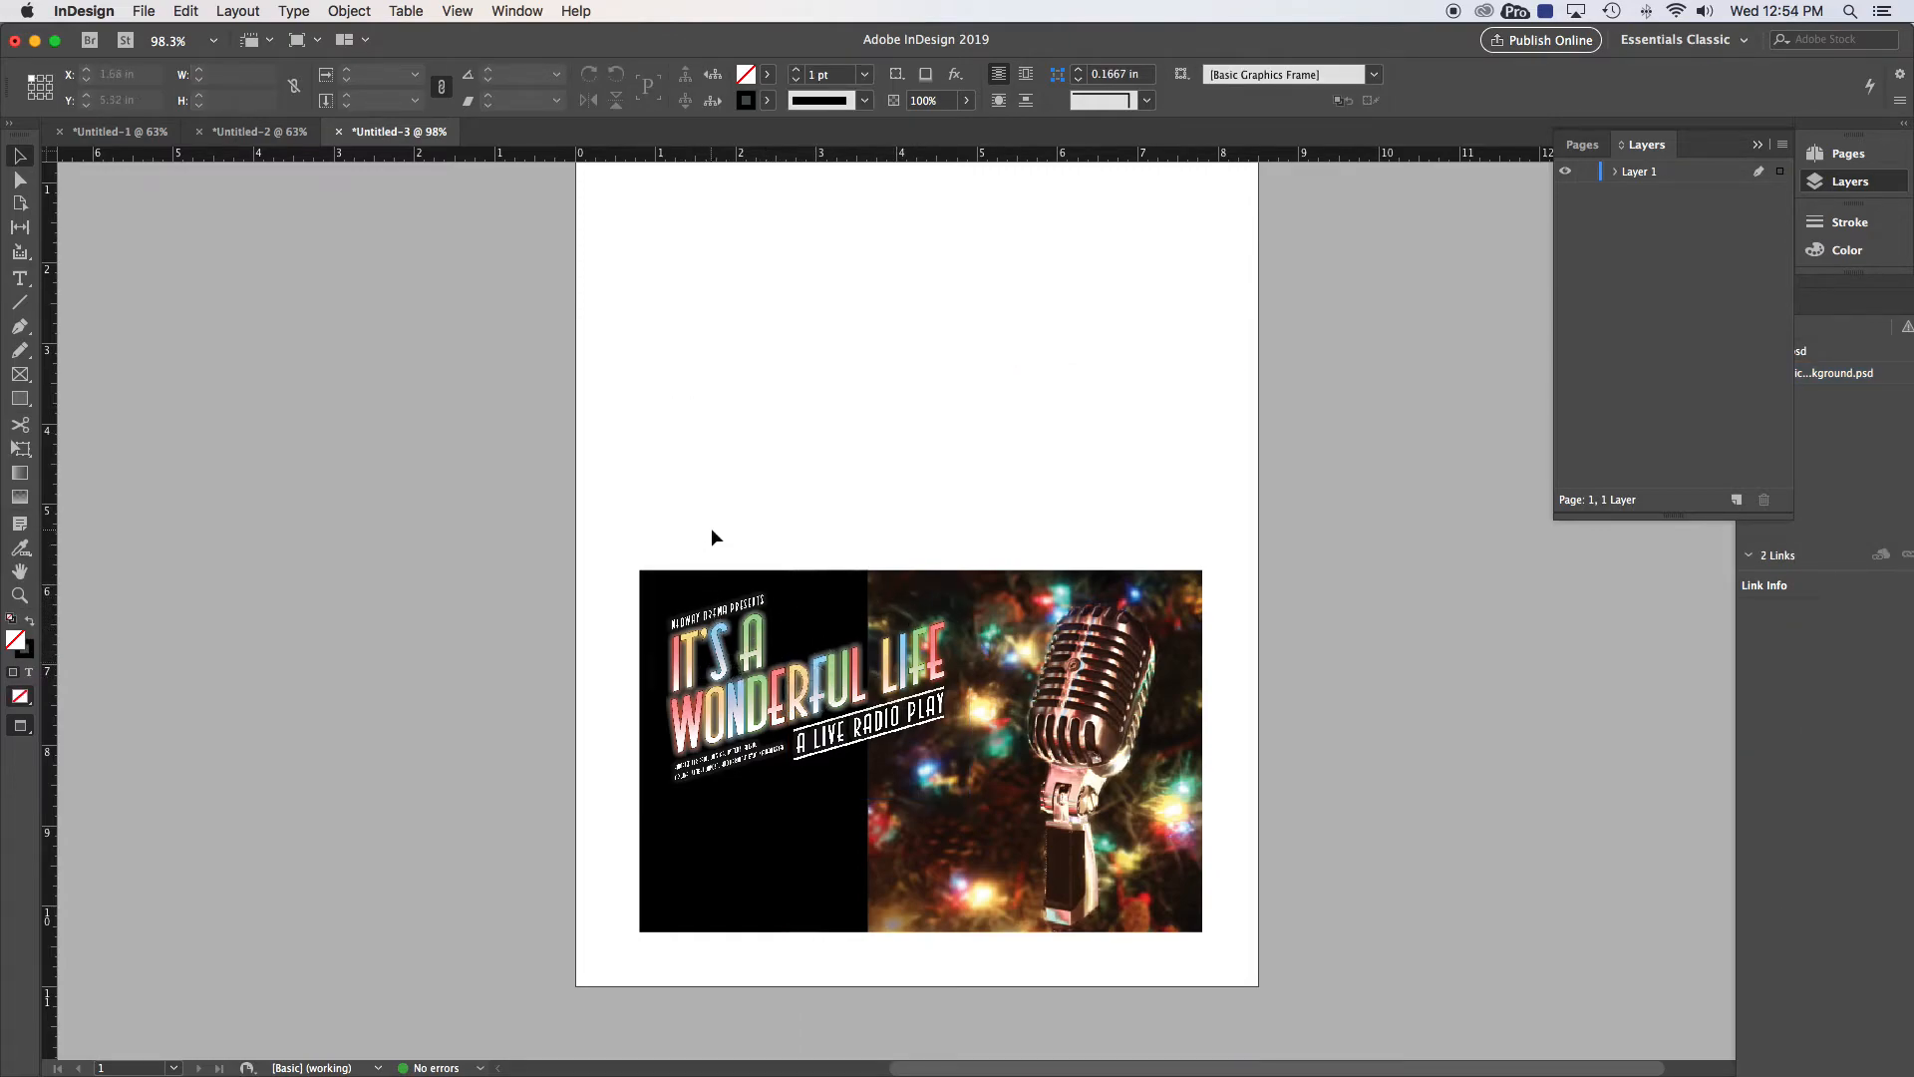
Enlarge the It's a Wonderful Life title with Free Transform to about 4.34 by 2.96 in, keeping its upper-left corner in place
click(20, 448)
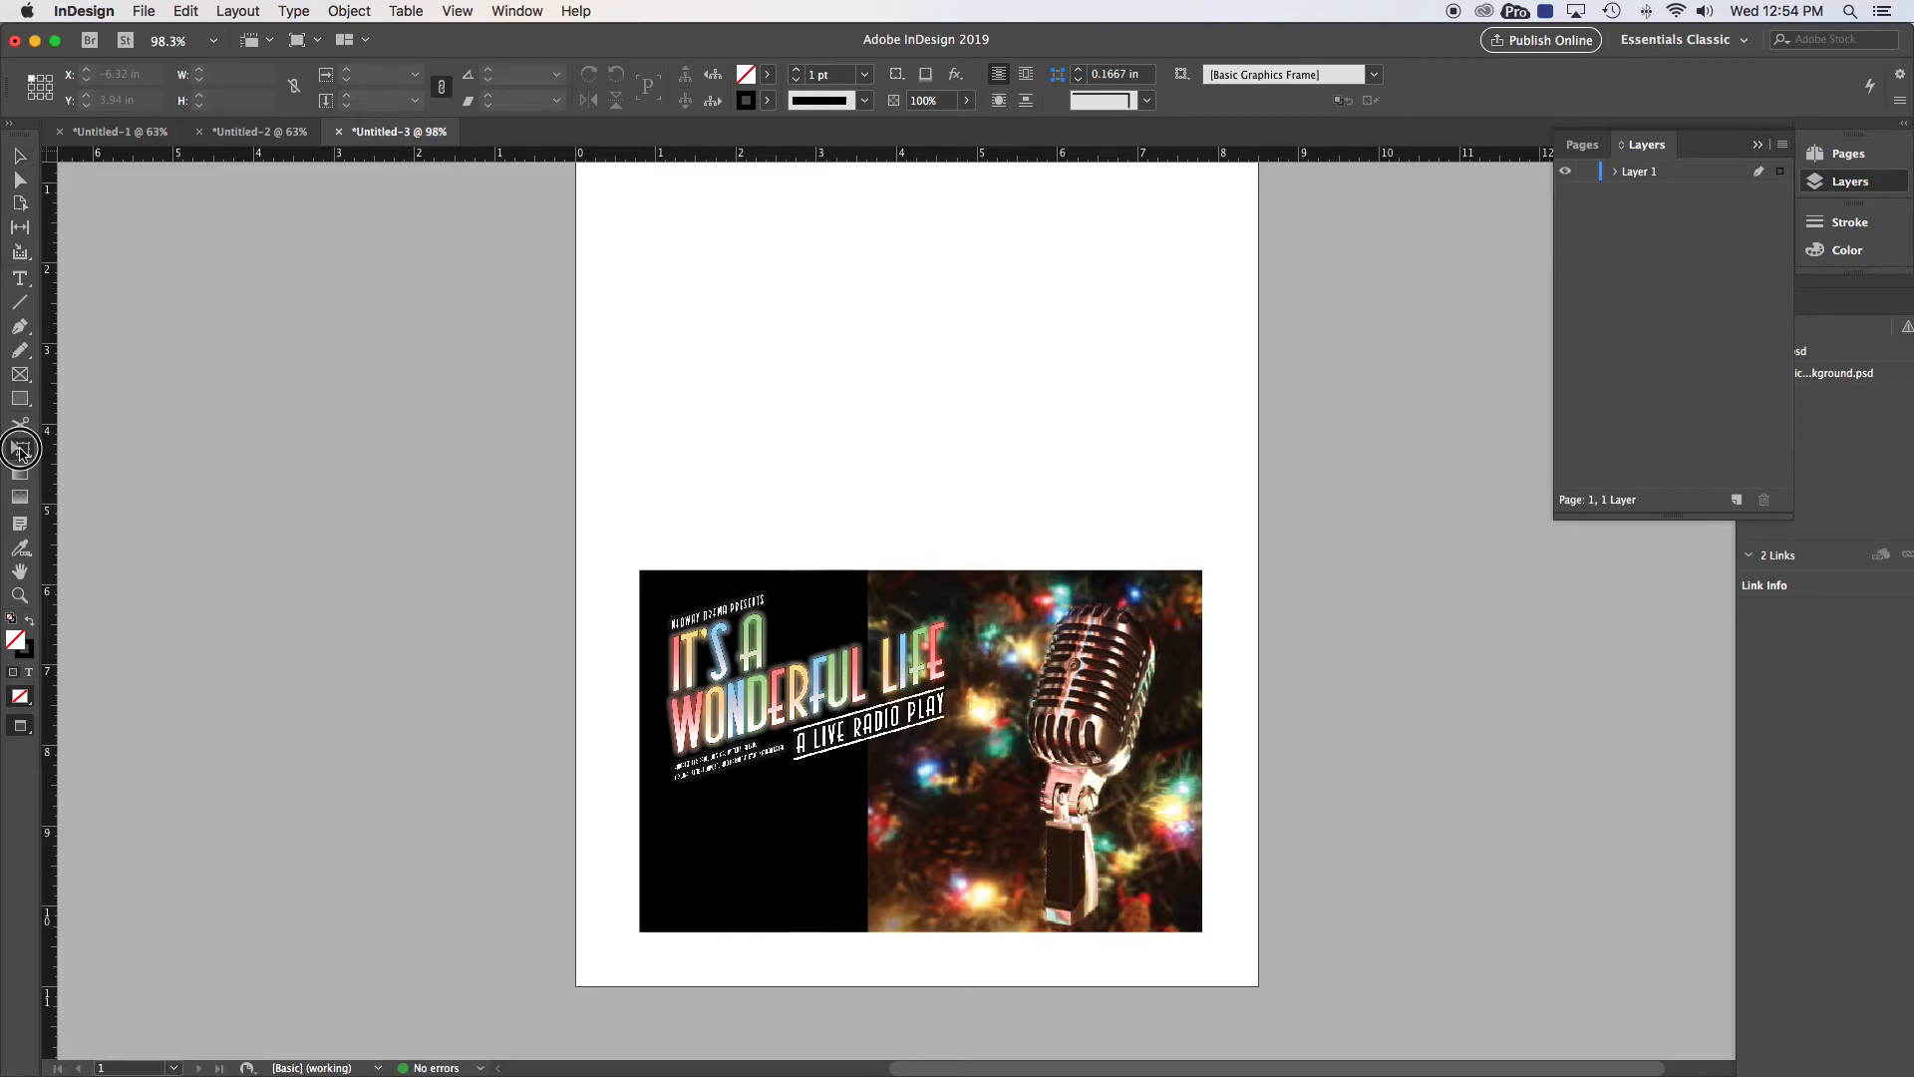
click(744, 710)
drag(969, 798, 1003, 816)
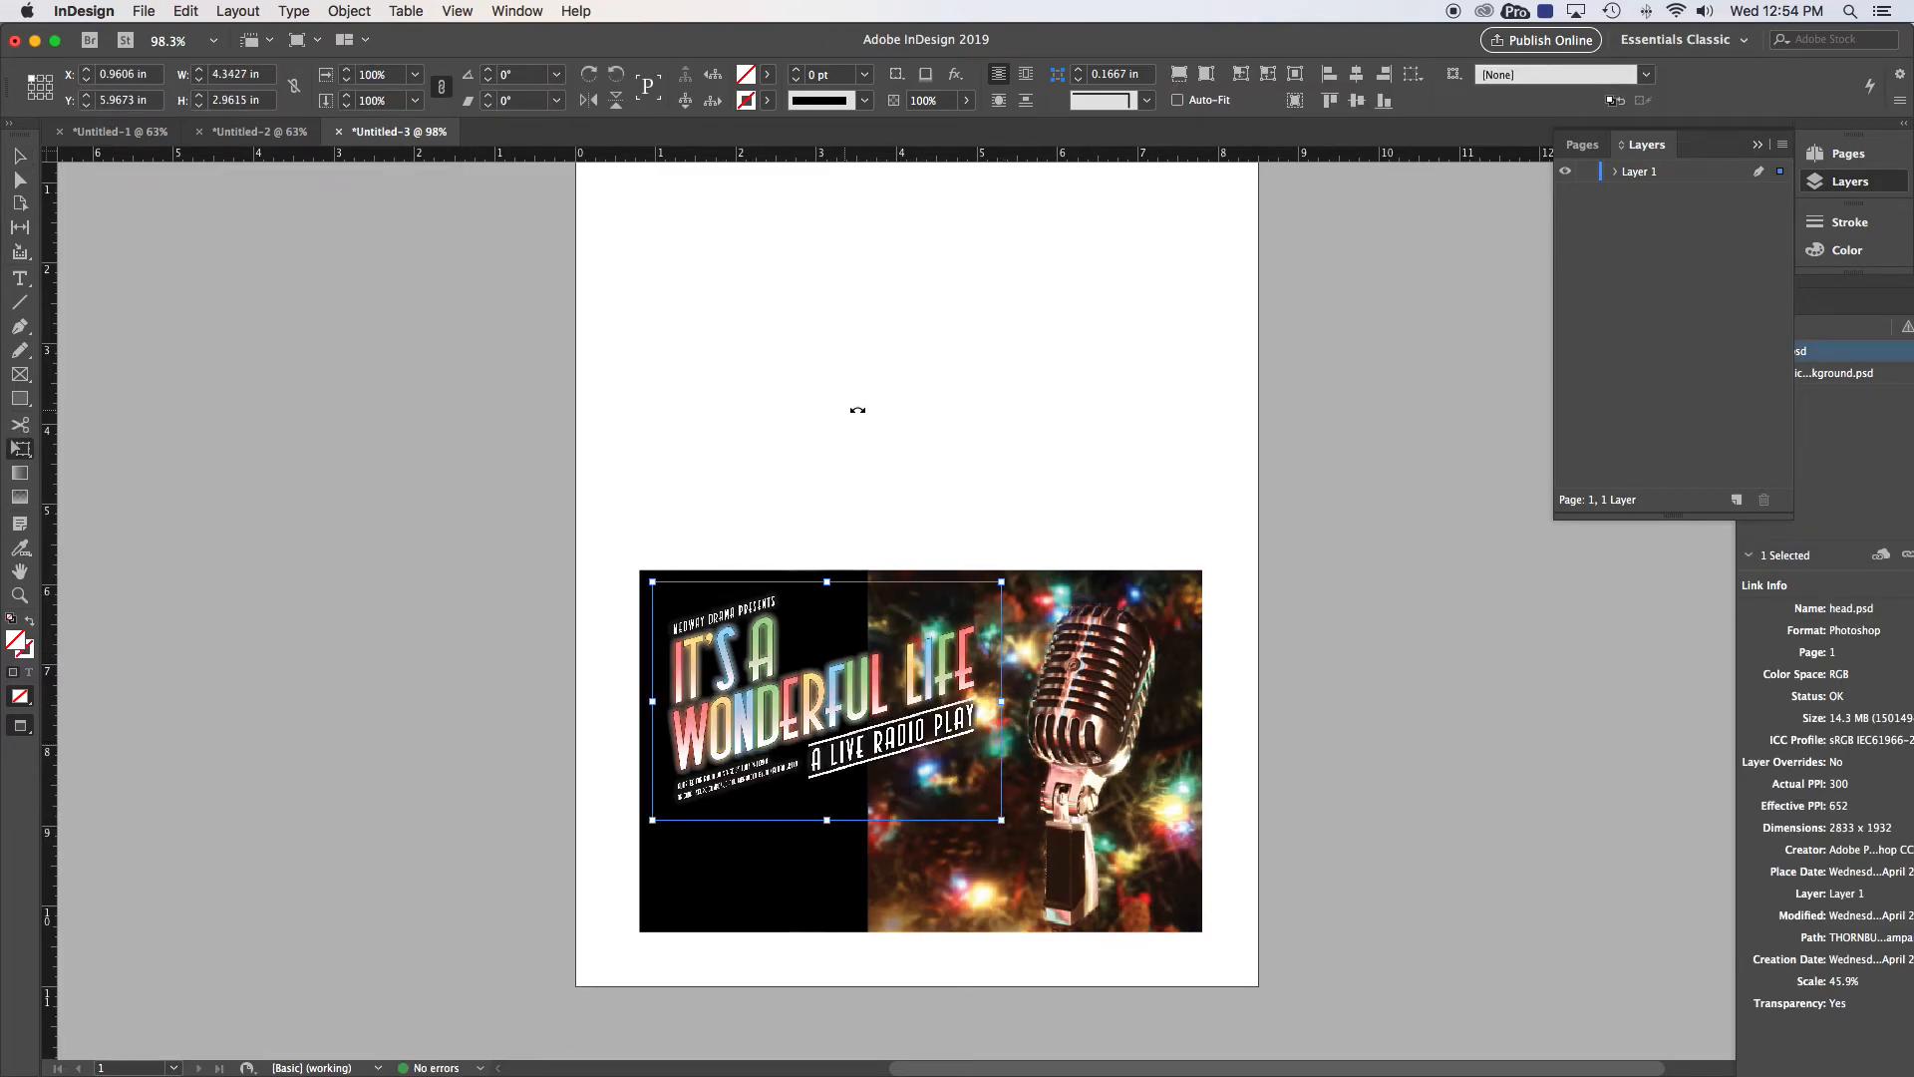
Move the show details text frame from above the picture to below the title, over the black column
click(19, 156)
click(810, 339)
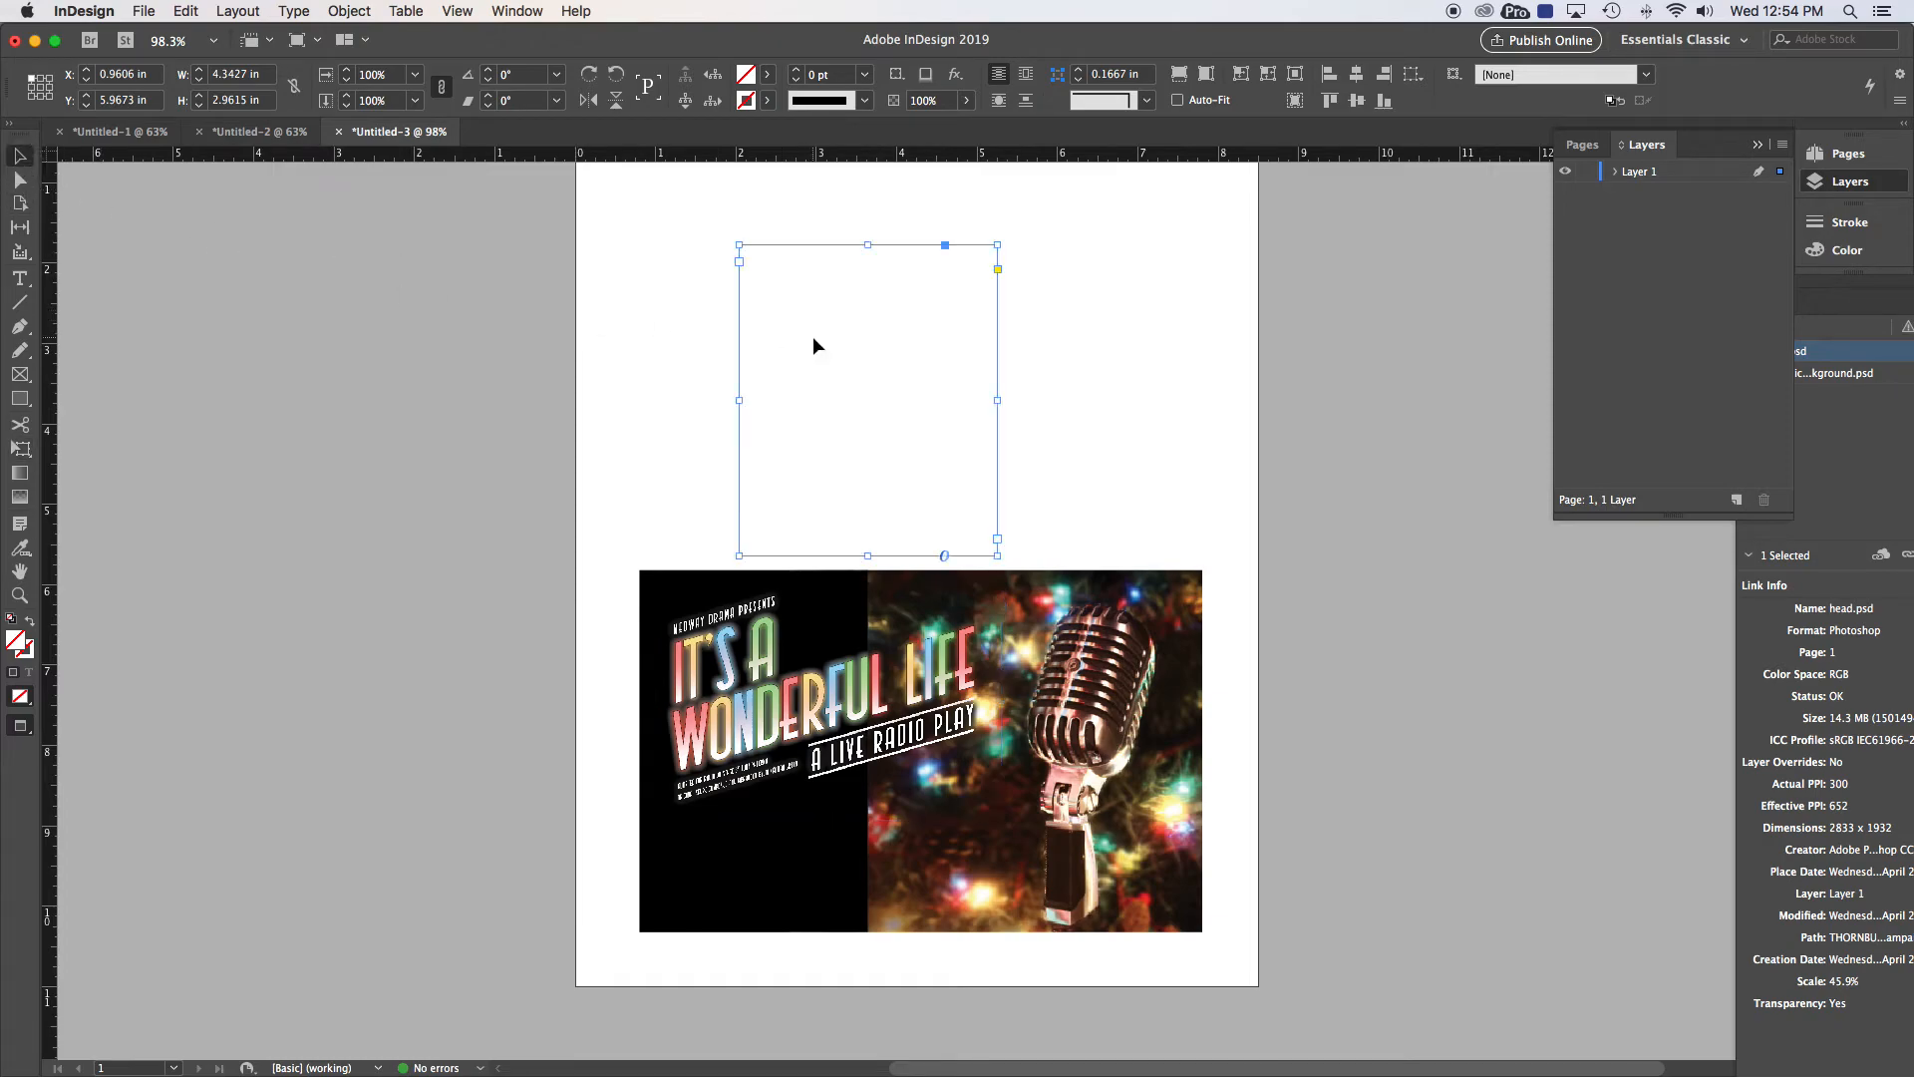
drag(847, 315, 777, 891)
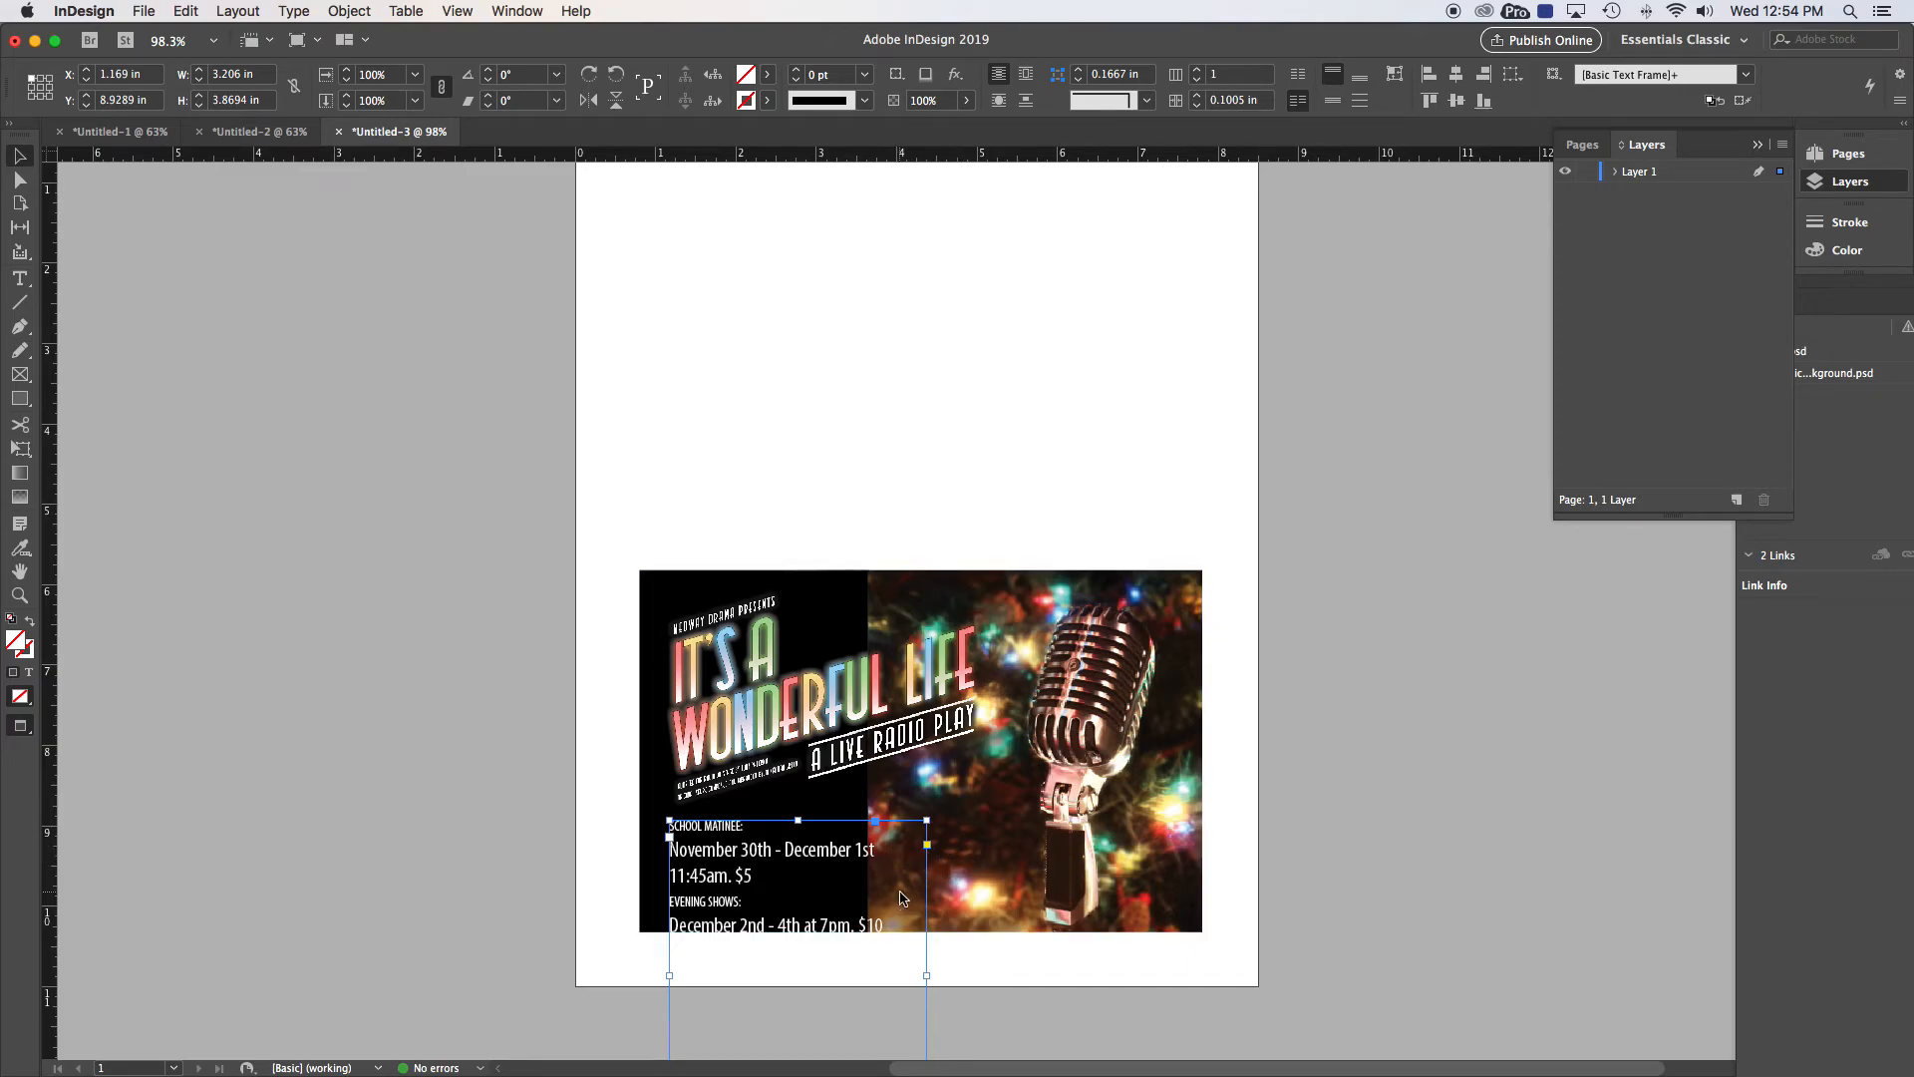
Join the School Matinee heading with its date line and widen the details text frame to about 4.43 in
double_click(755, 832)
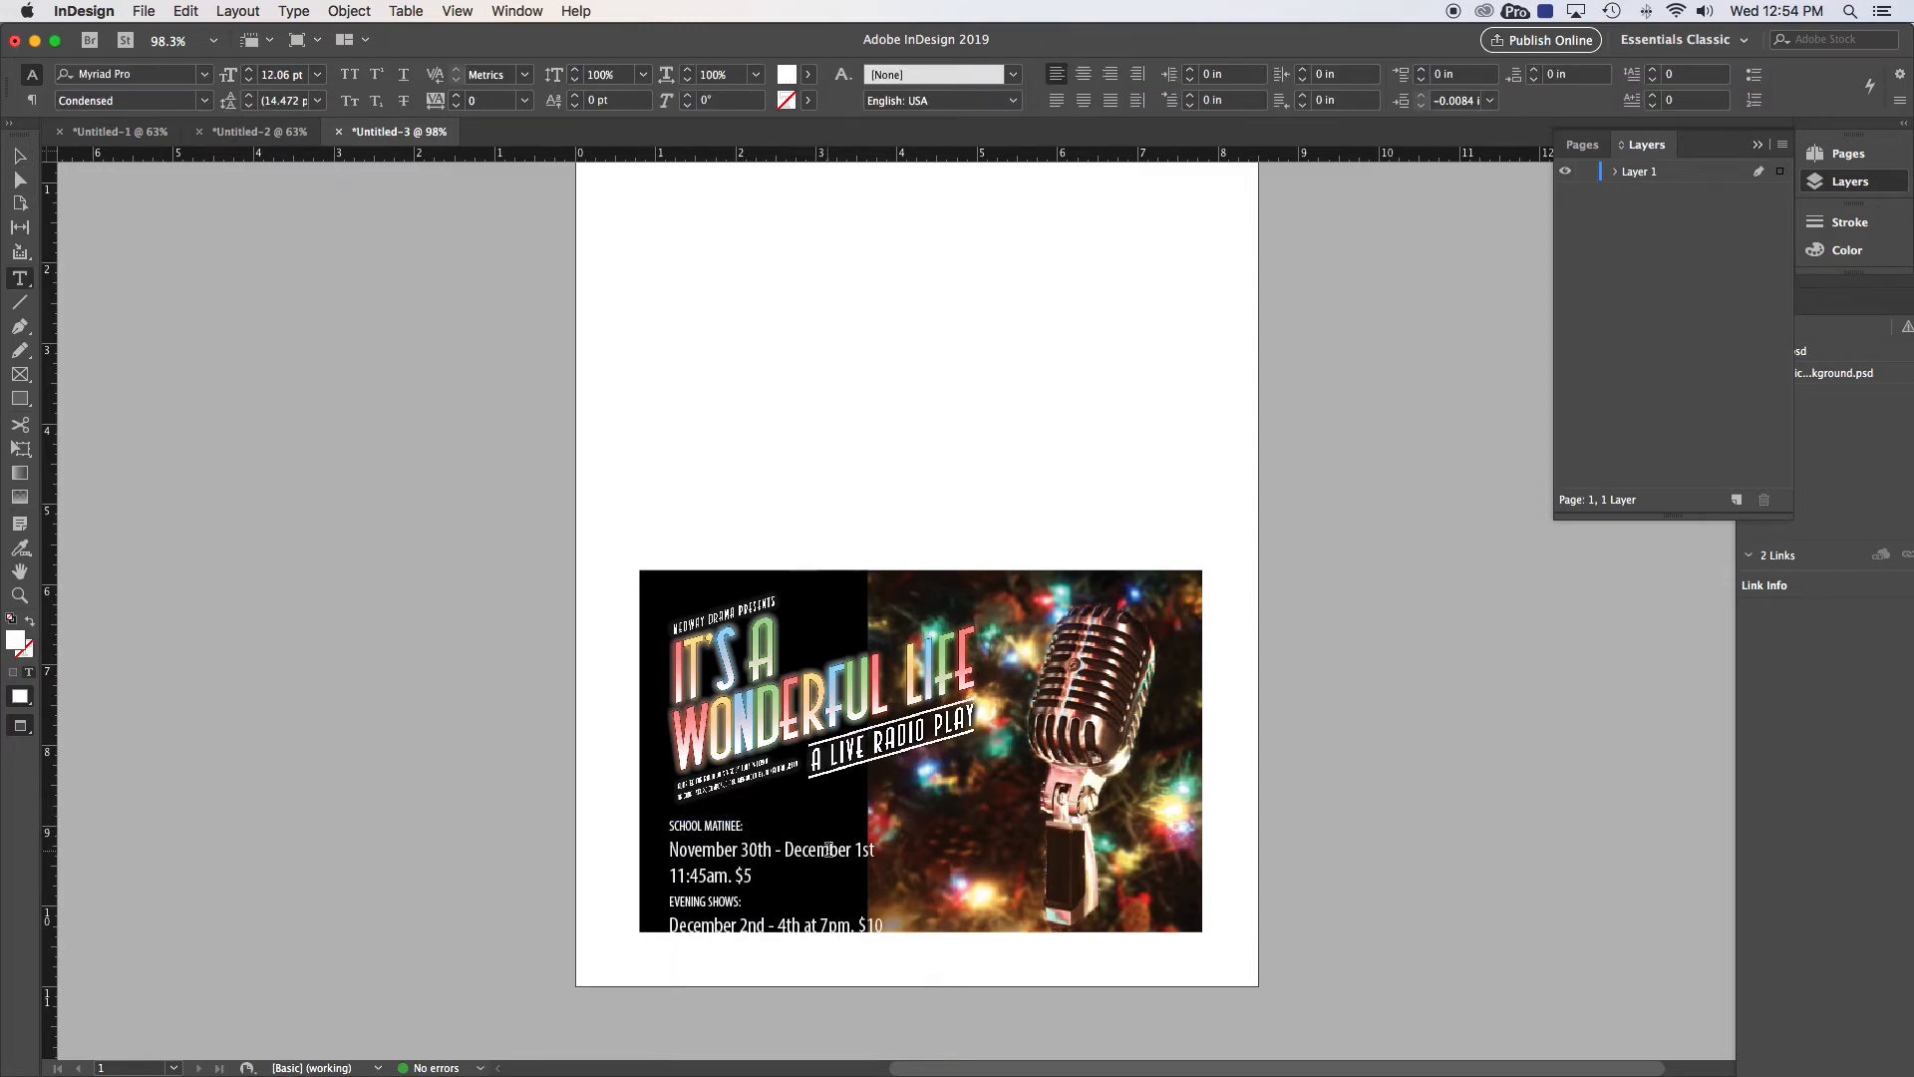
key(Delete)
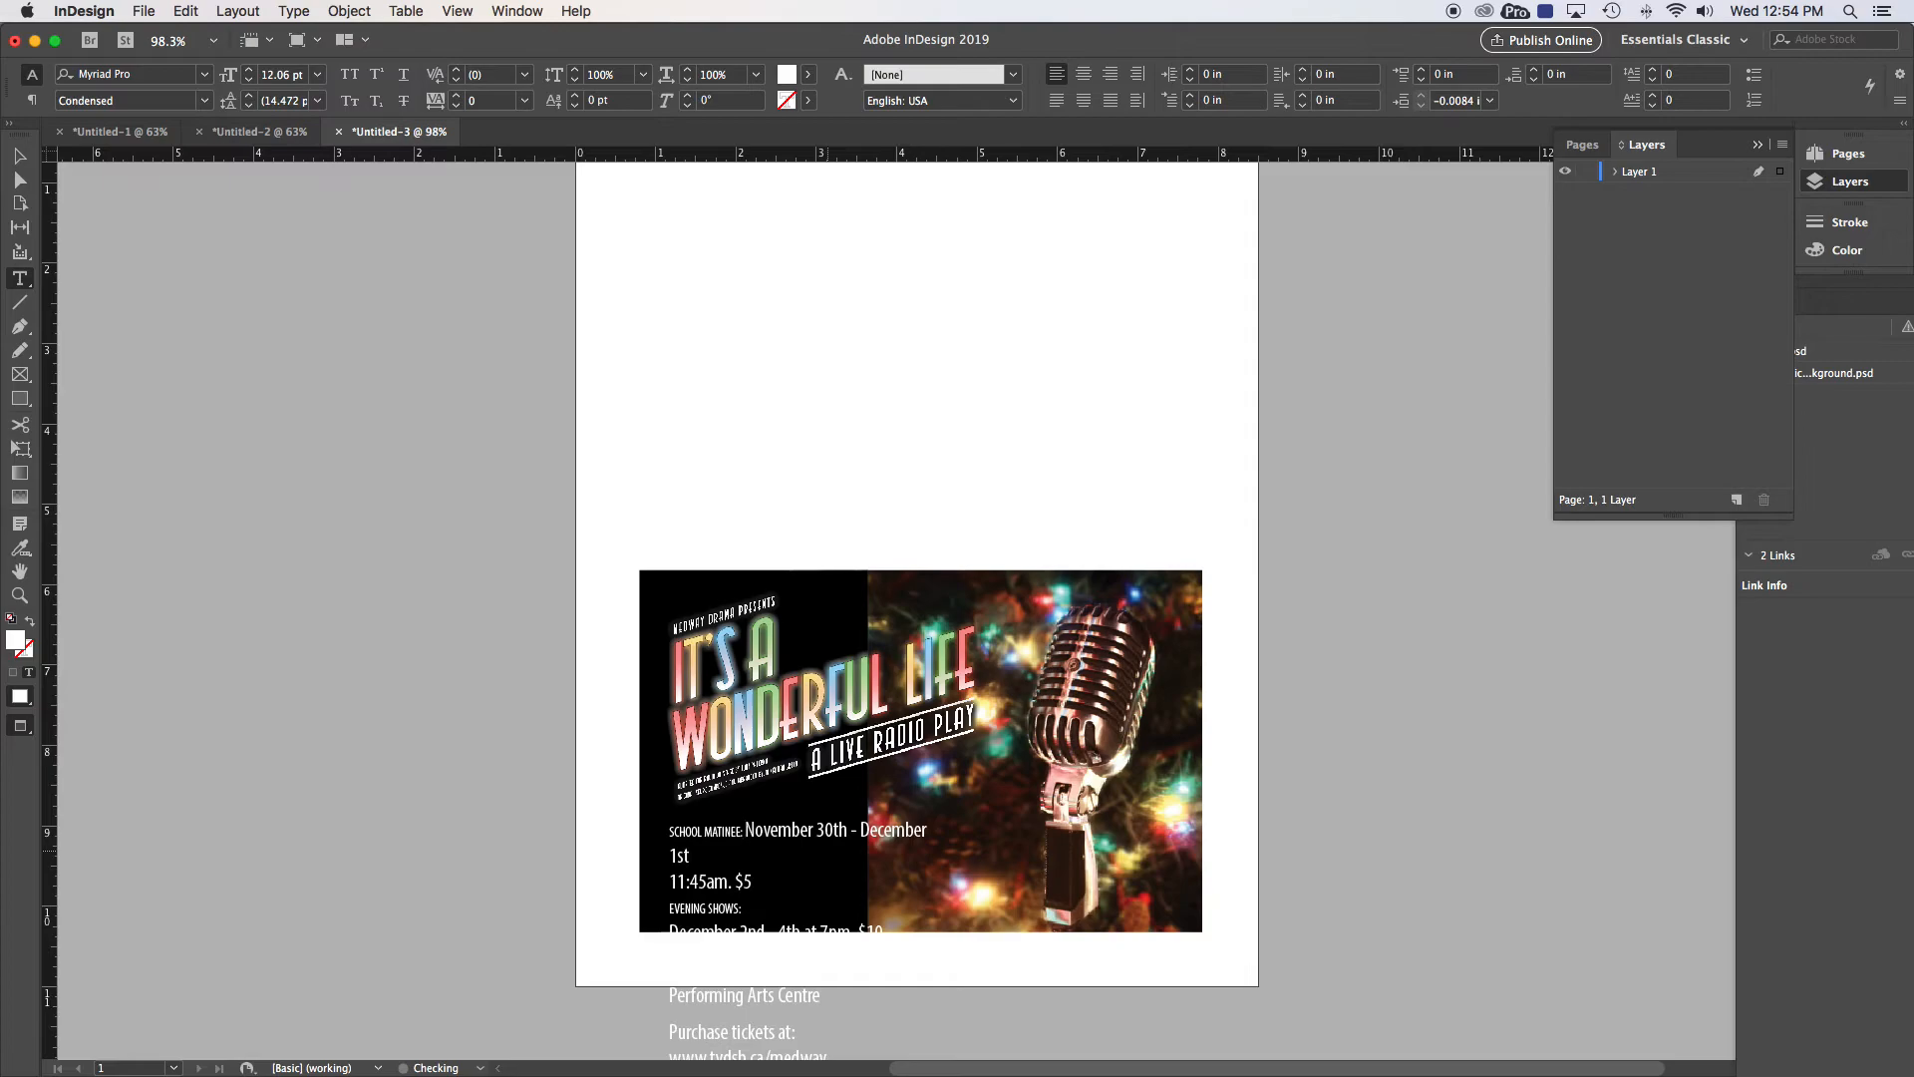
key(Escape)
drag(925, 974, 1024, 973)
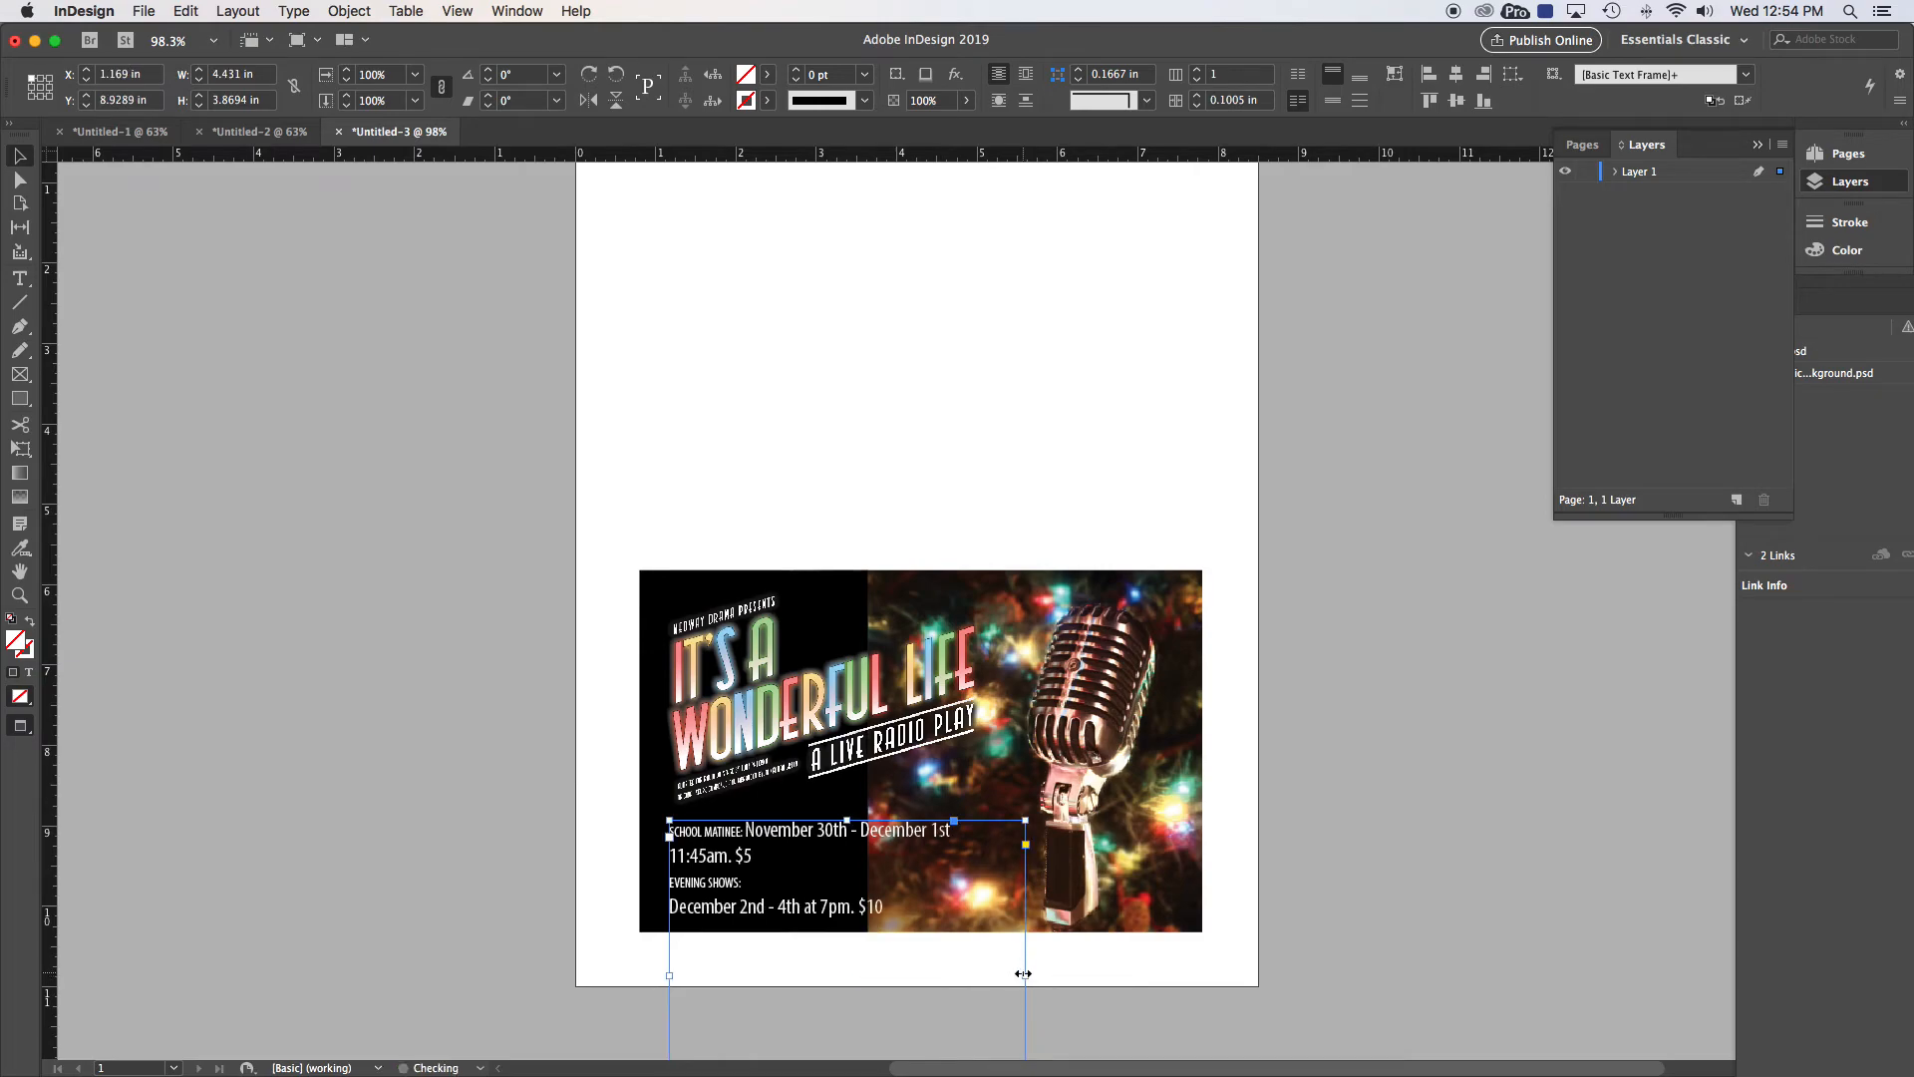
Put the Evening Shows heading and its date on one line, and join the two Medway High School Performing Arts Centre lines
double_click(748, 882)
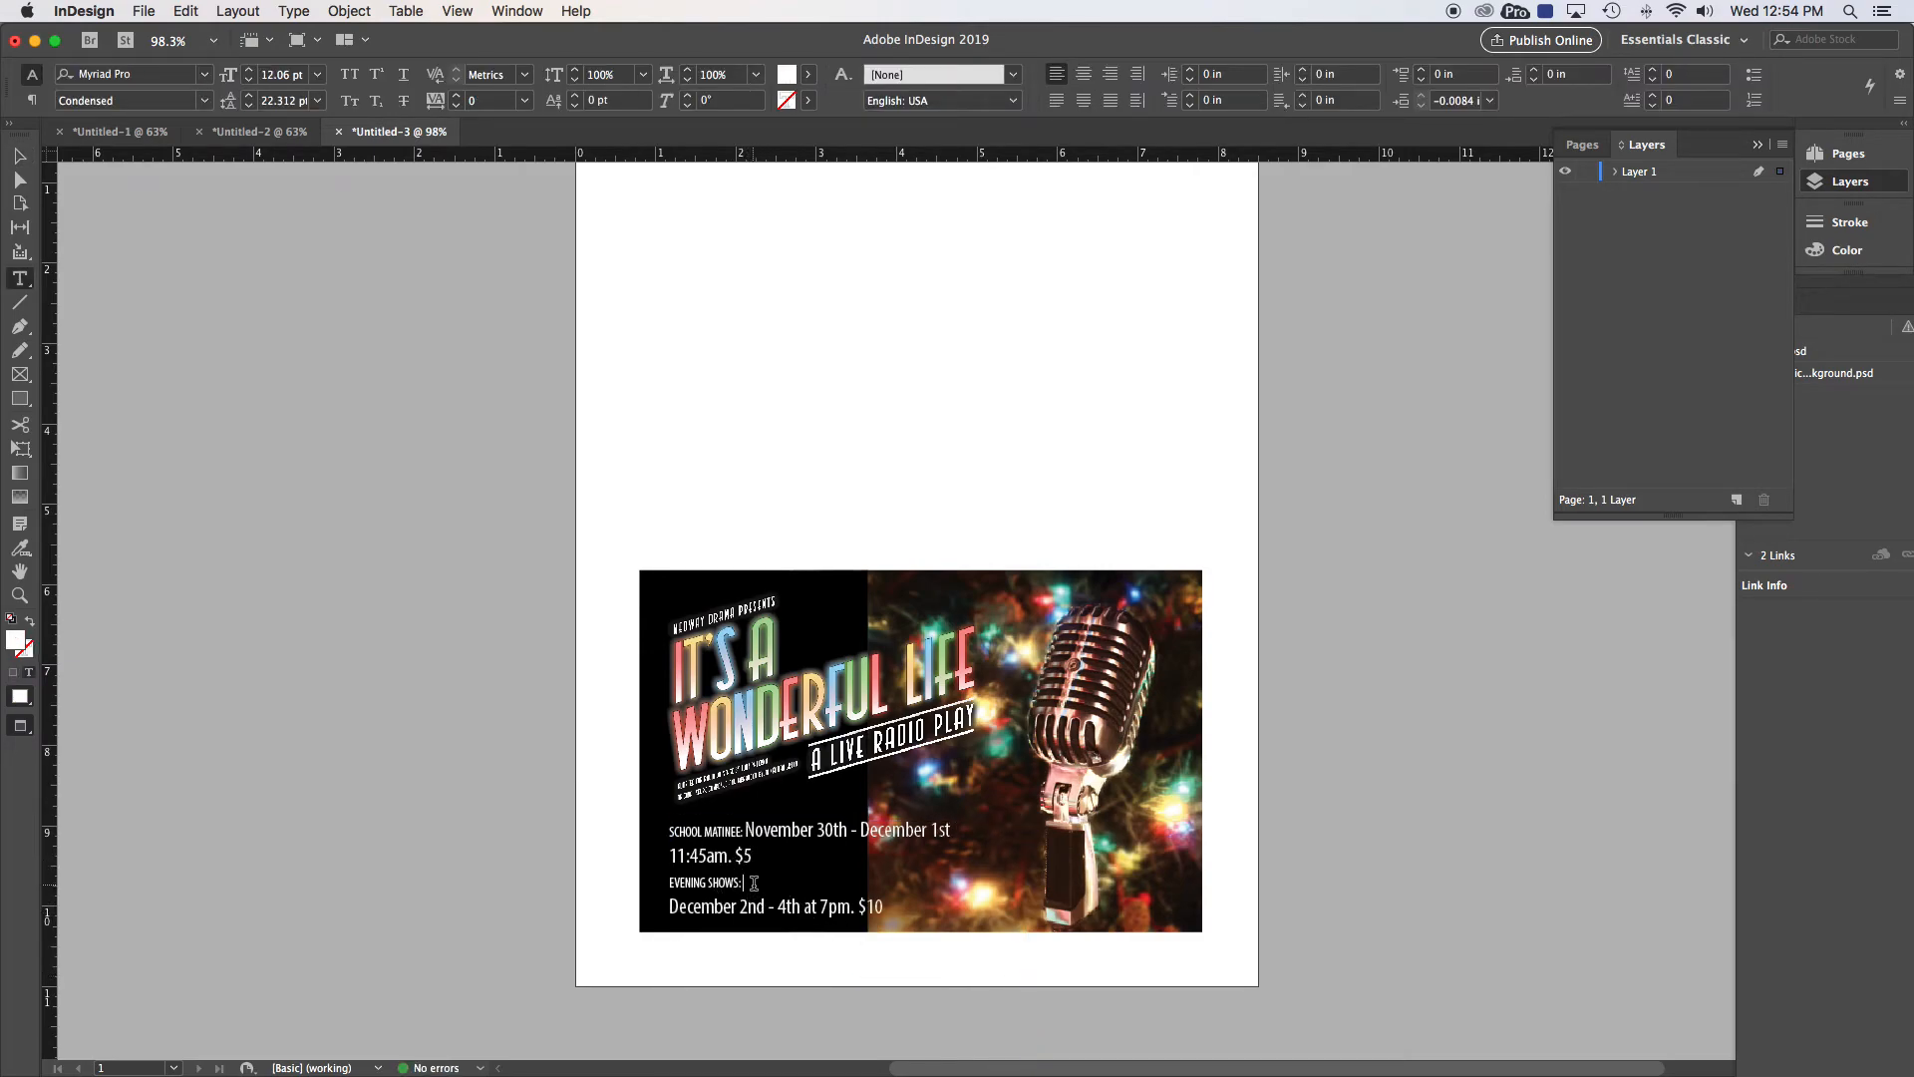
scroll(753, 882, left, 2)
key(Delete)
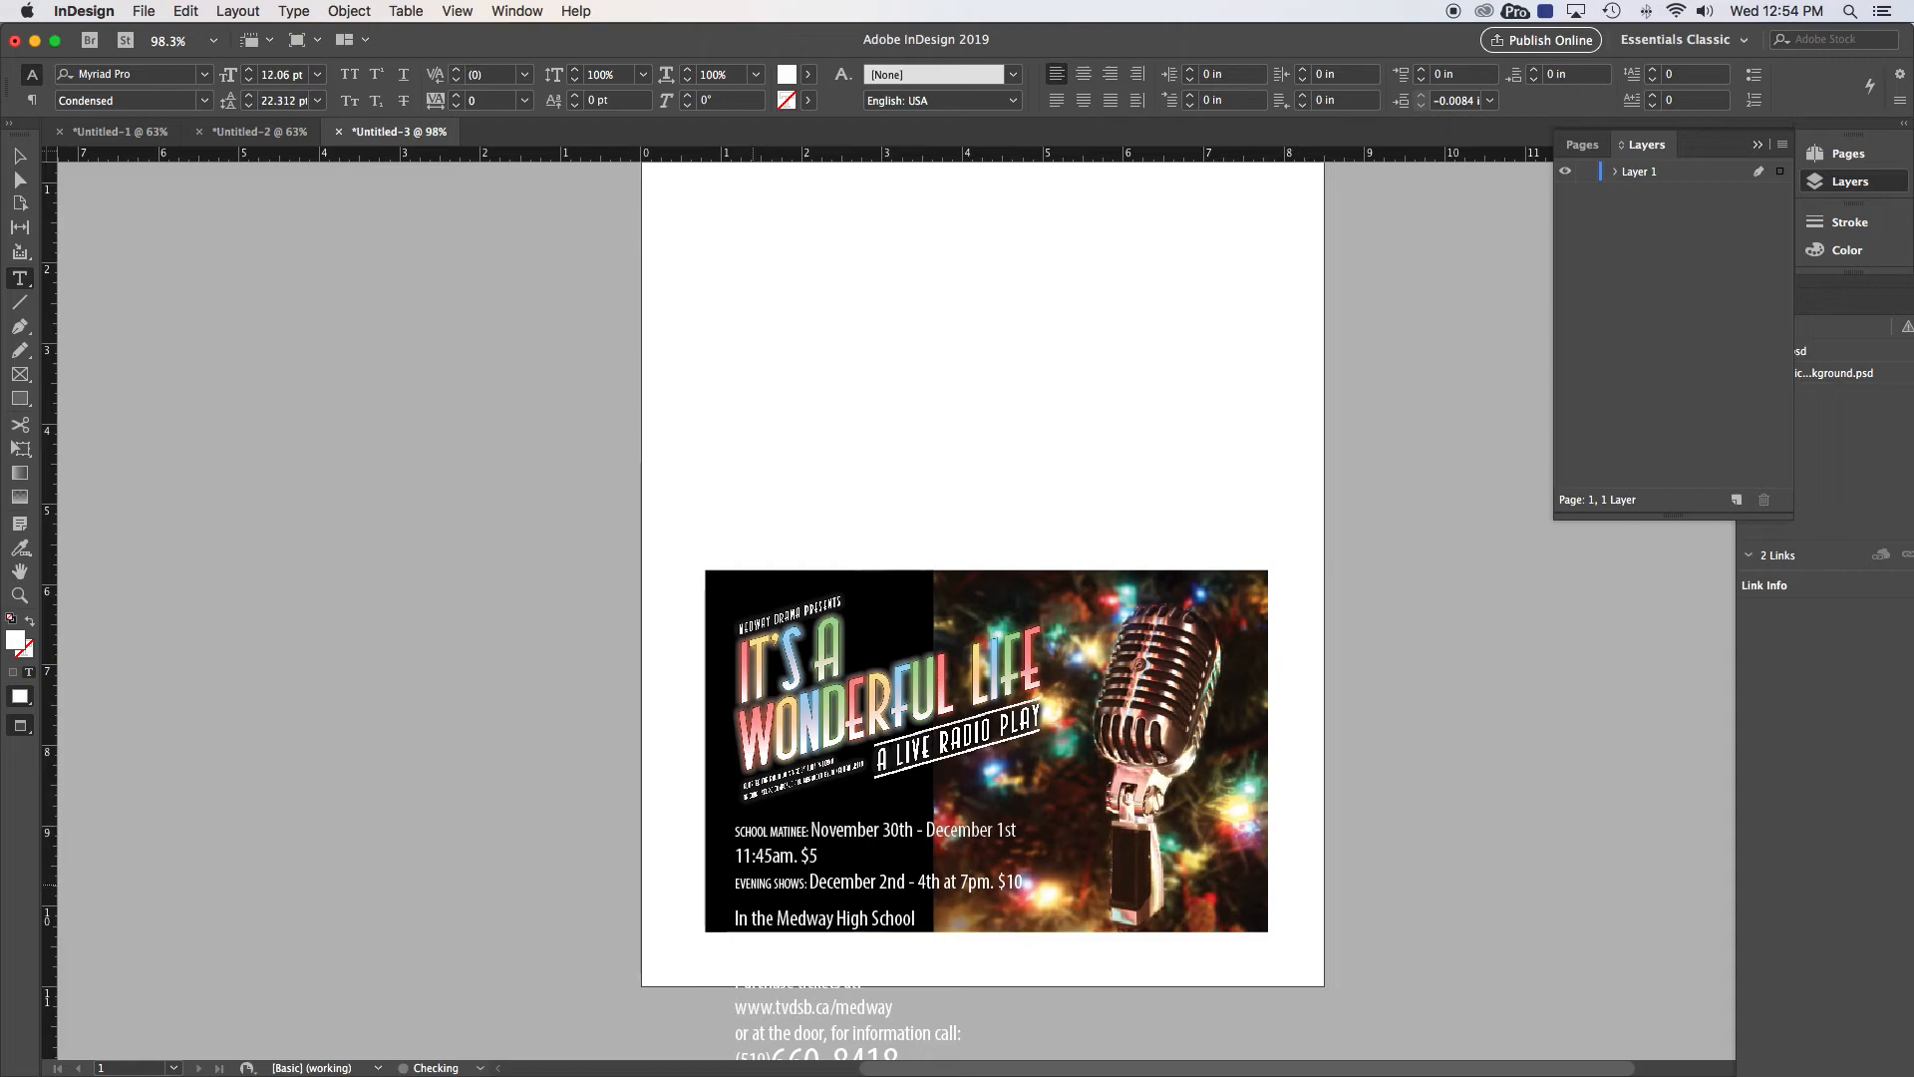
click(937, 923)
key(Delete)
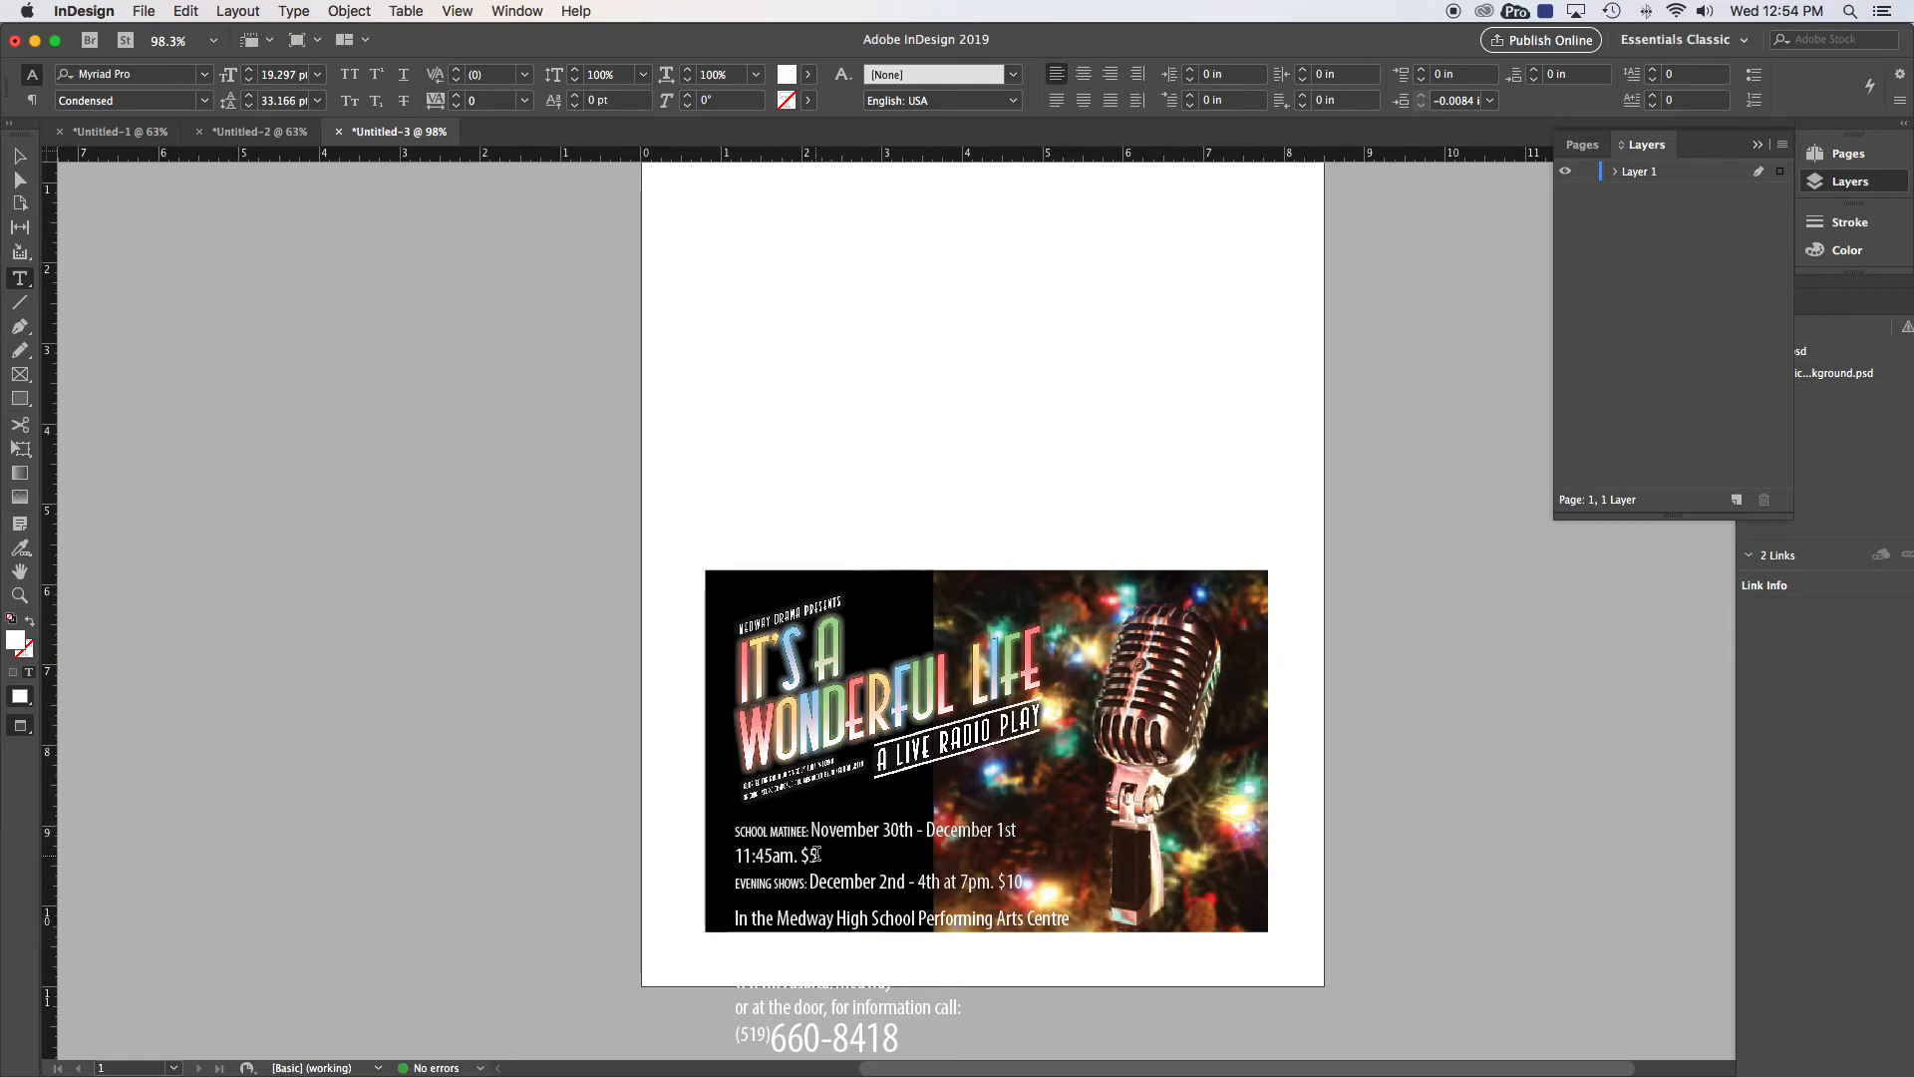
Join the matinee's 11:45am. $5 to its date line and widen the text frame to about 5.03 in
click(809, 854)
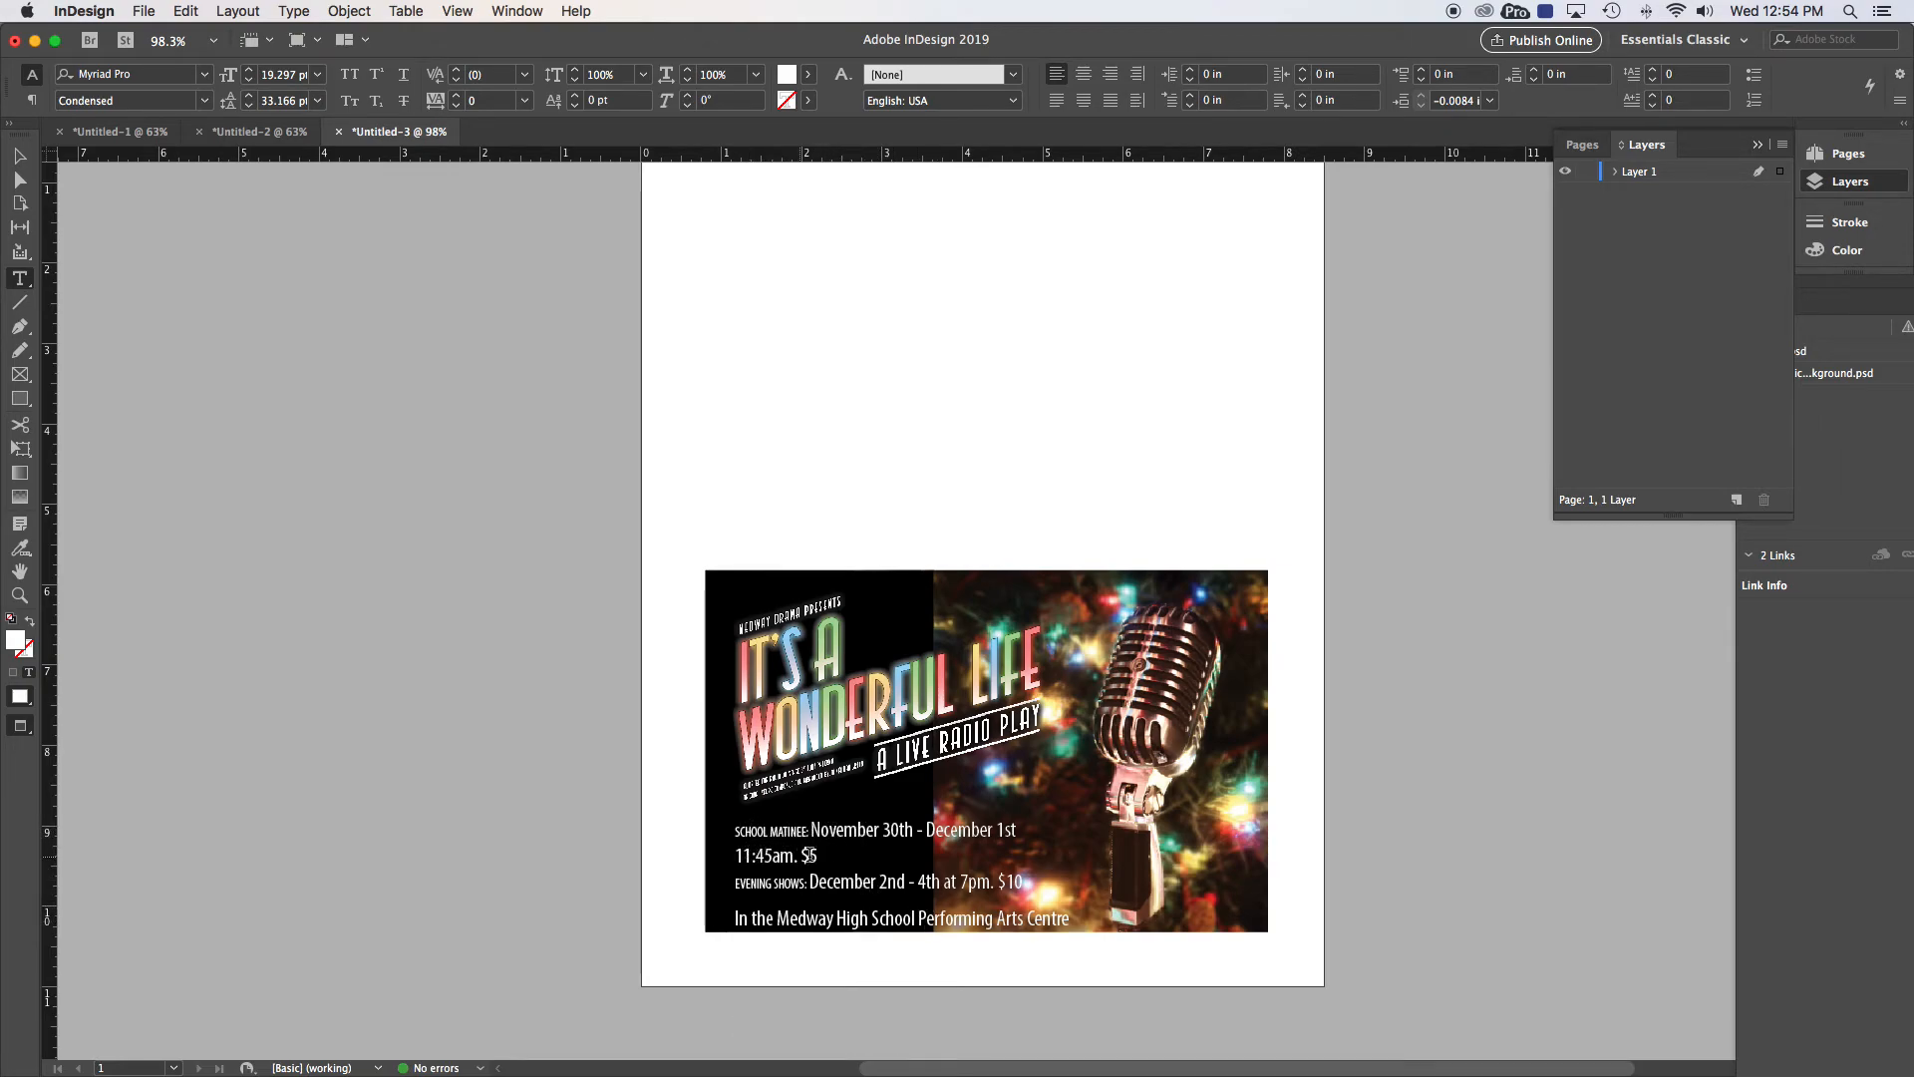
click(737, 854)
key(BackSpace)
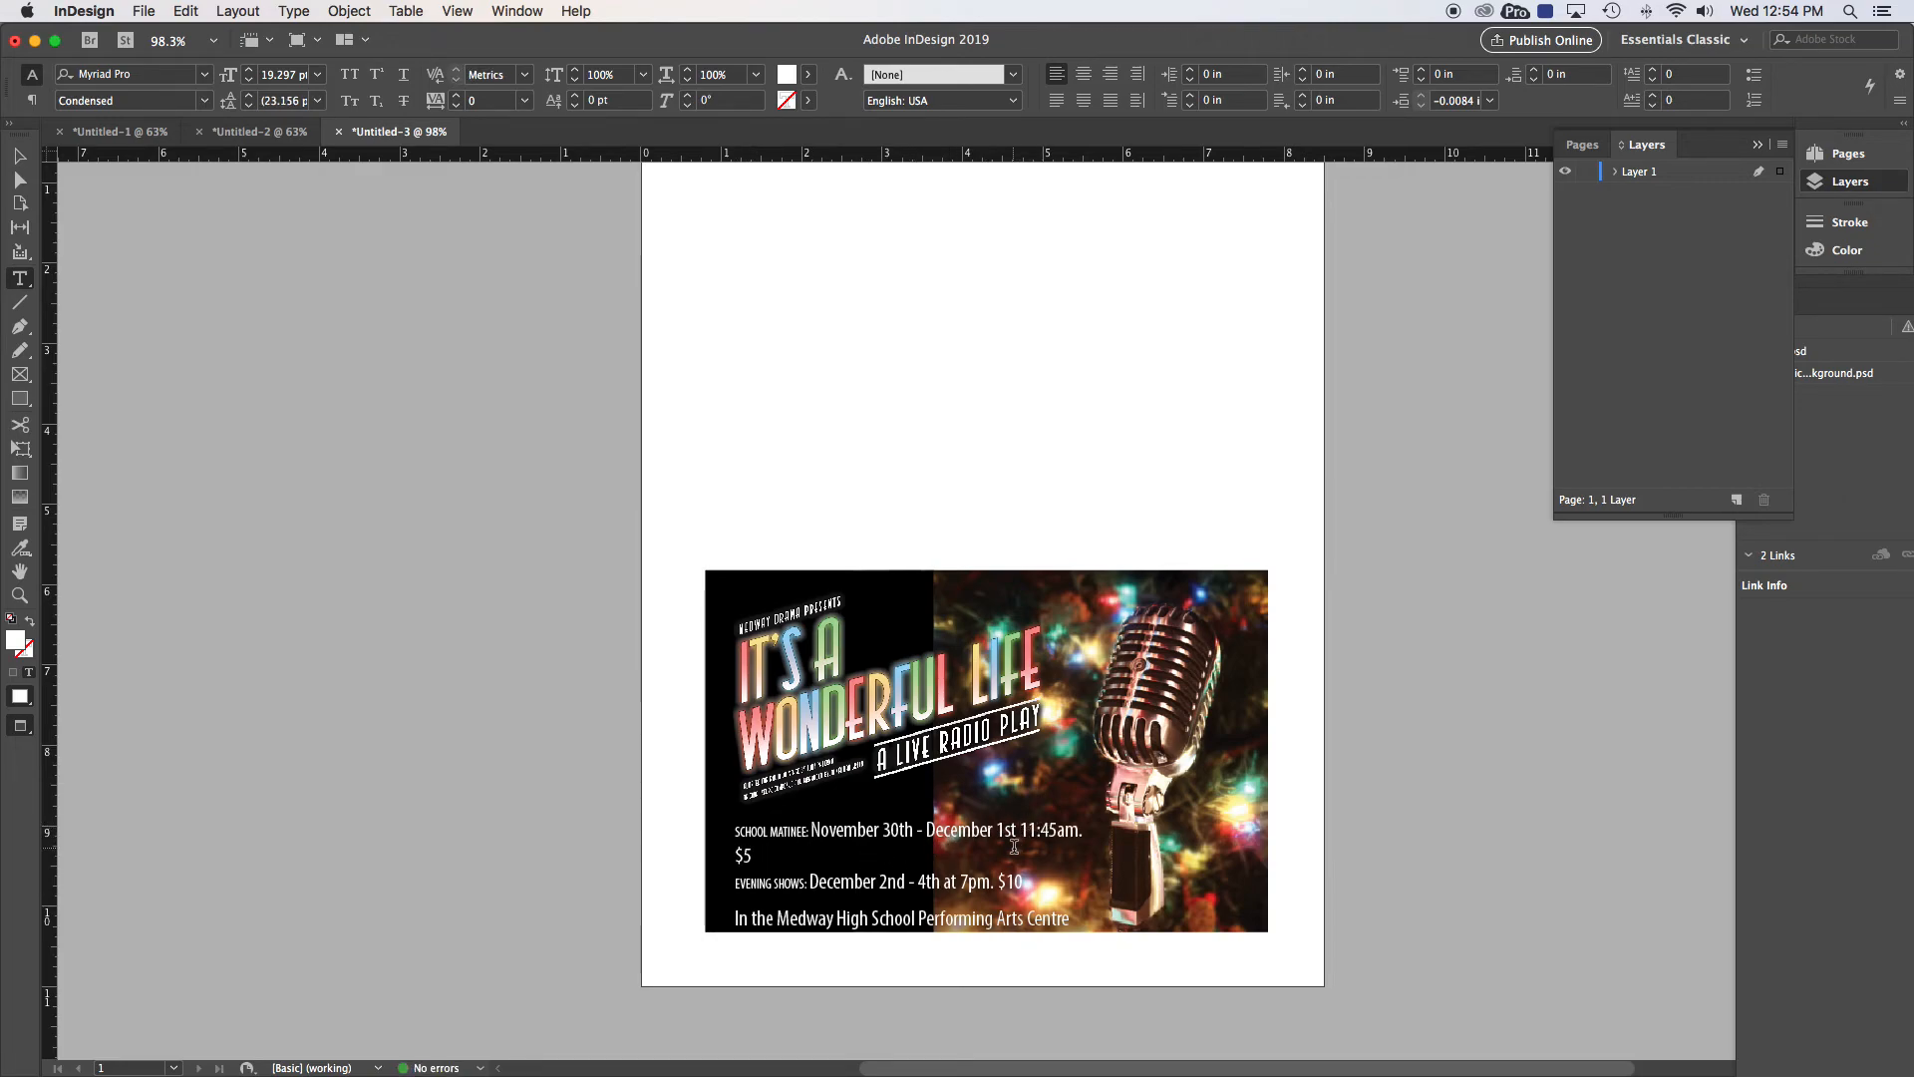
click(19, 160)
drag(1091, 974, 1139, 974)
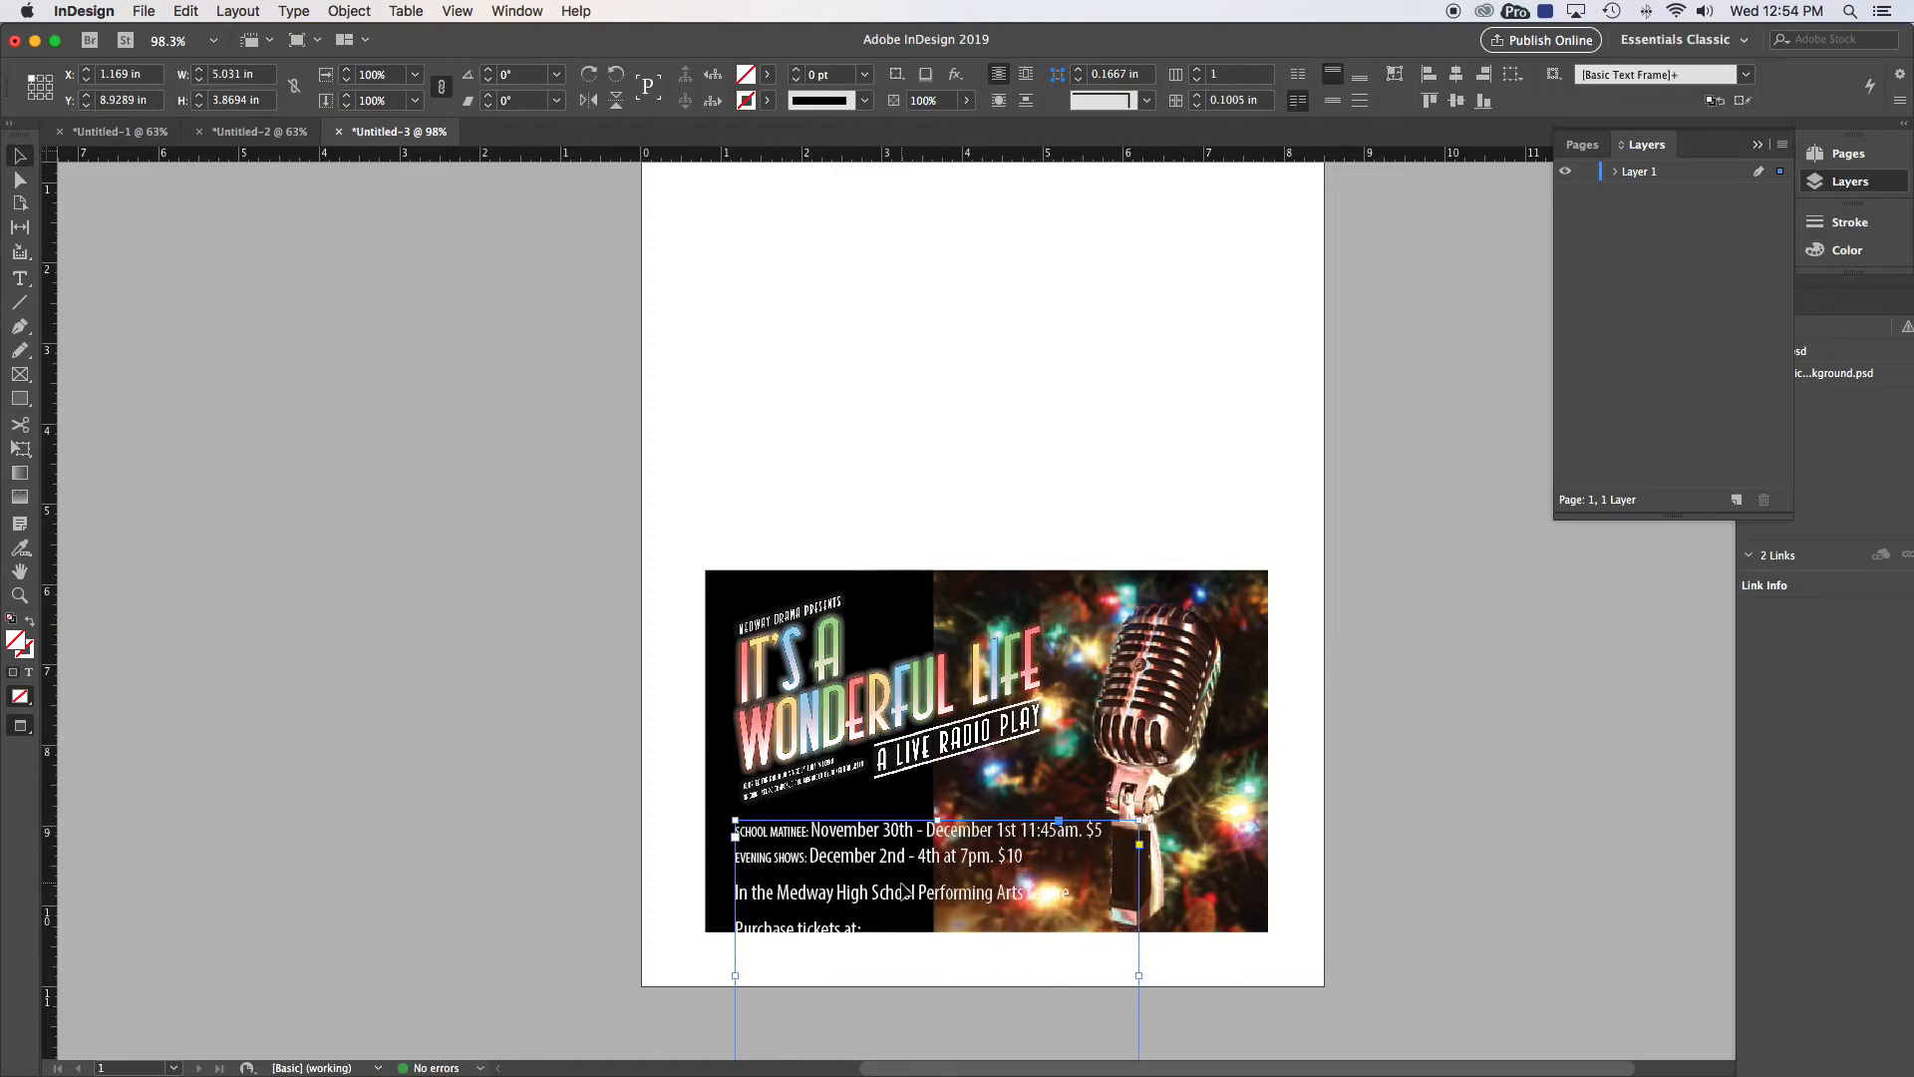
Join the web address to the "Purchase tickets at:" line and the phone number to the "for information call:" line
key(t)
click(875, 924)
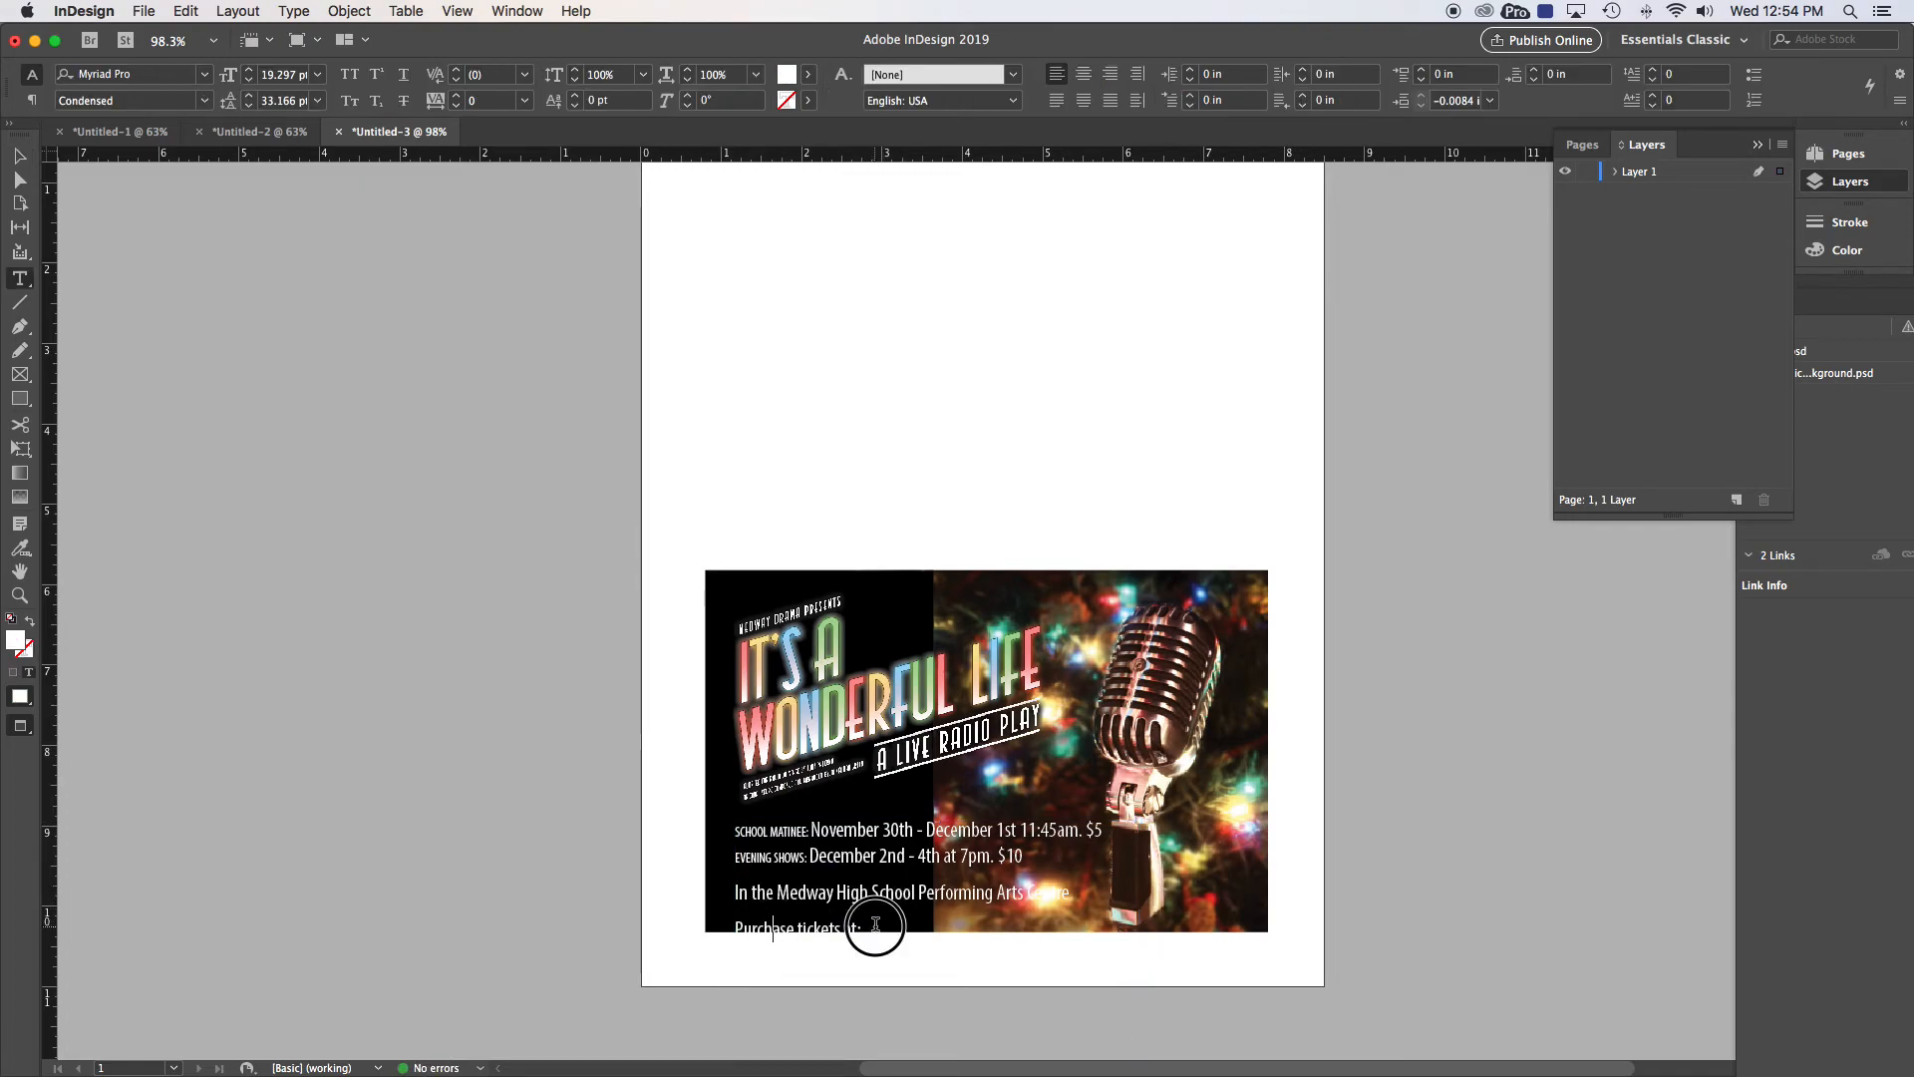
key(Delete)
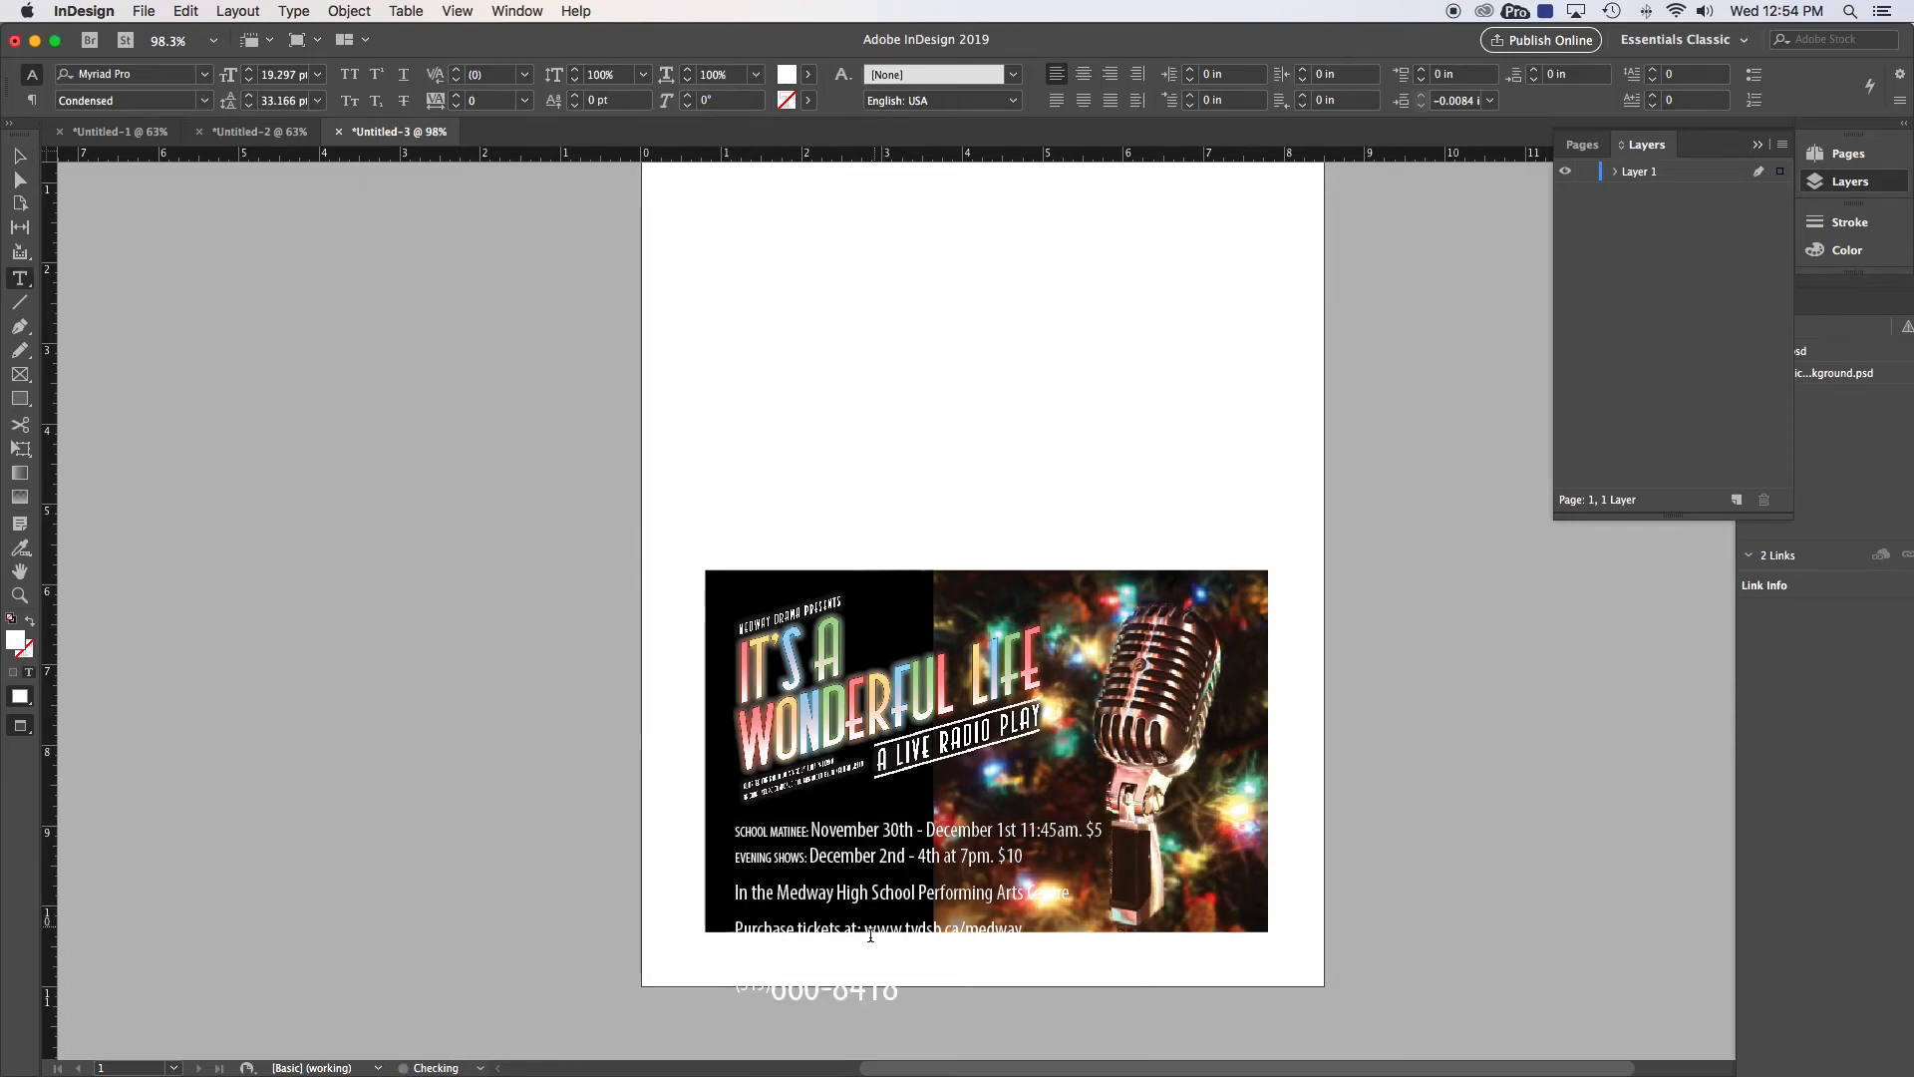
click(734, 988)
key(BackSpace)
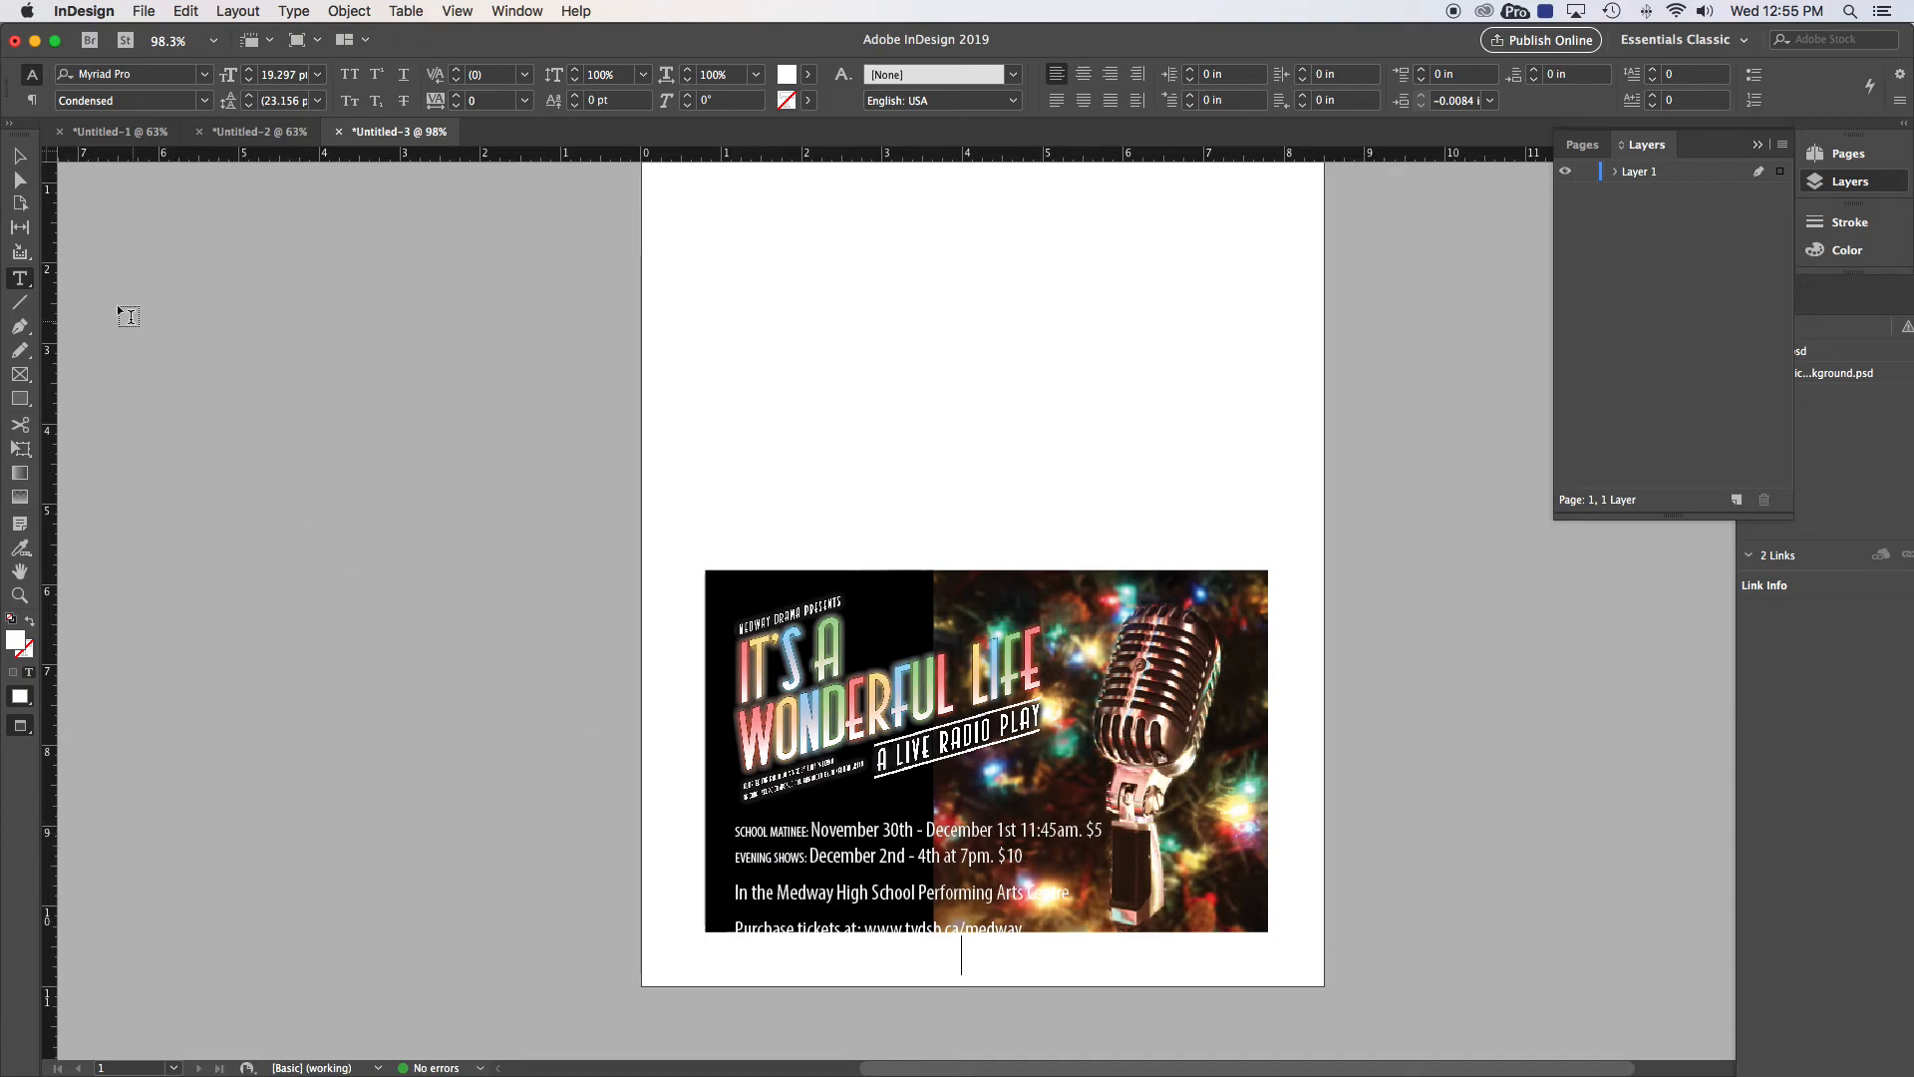
key(Escape)
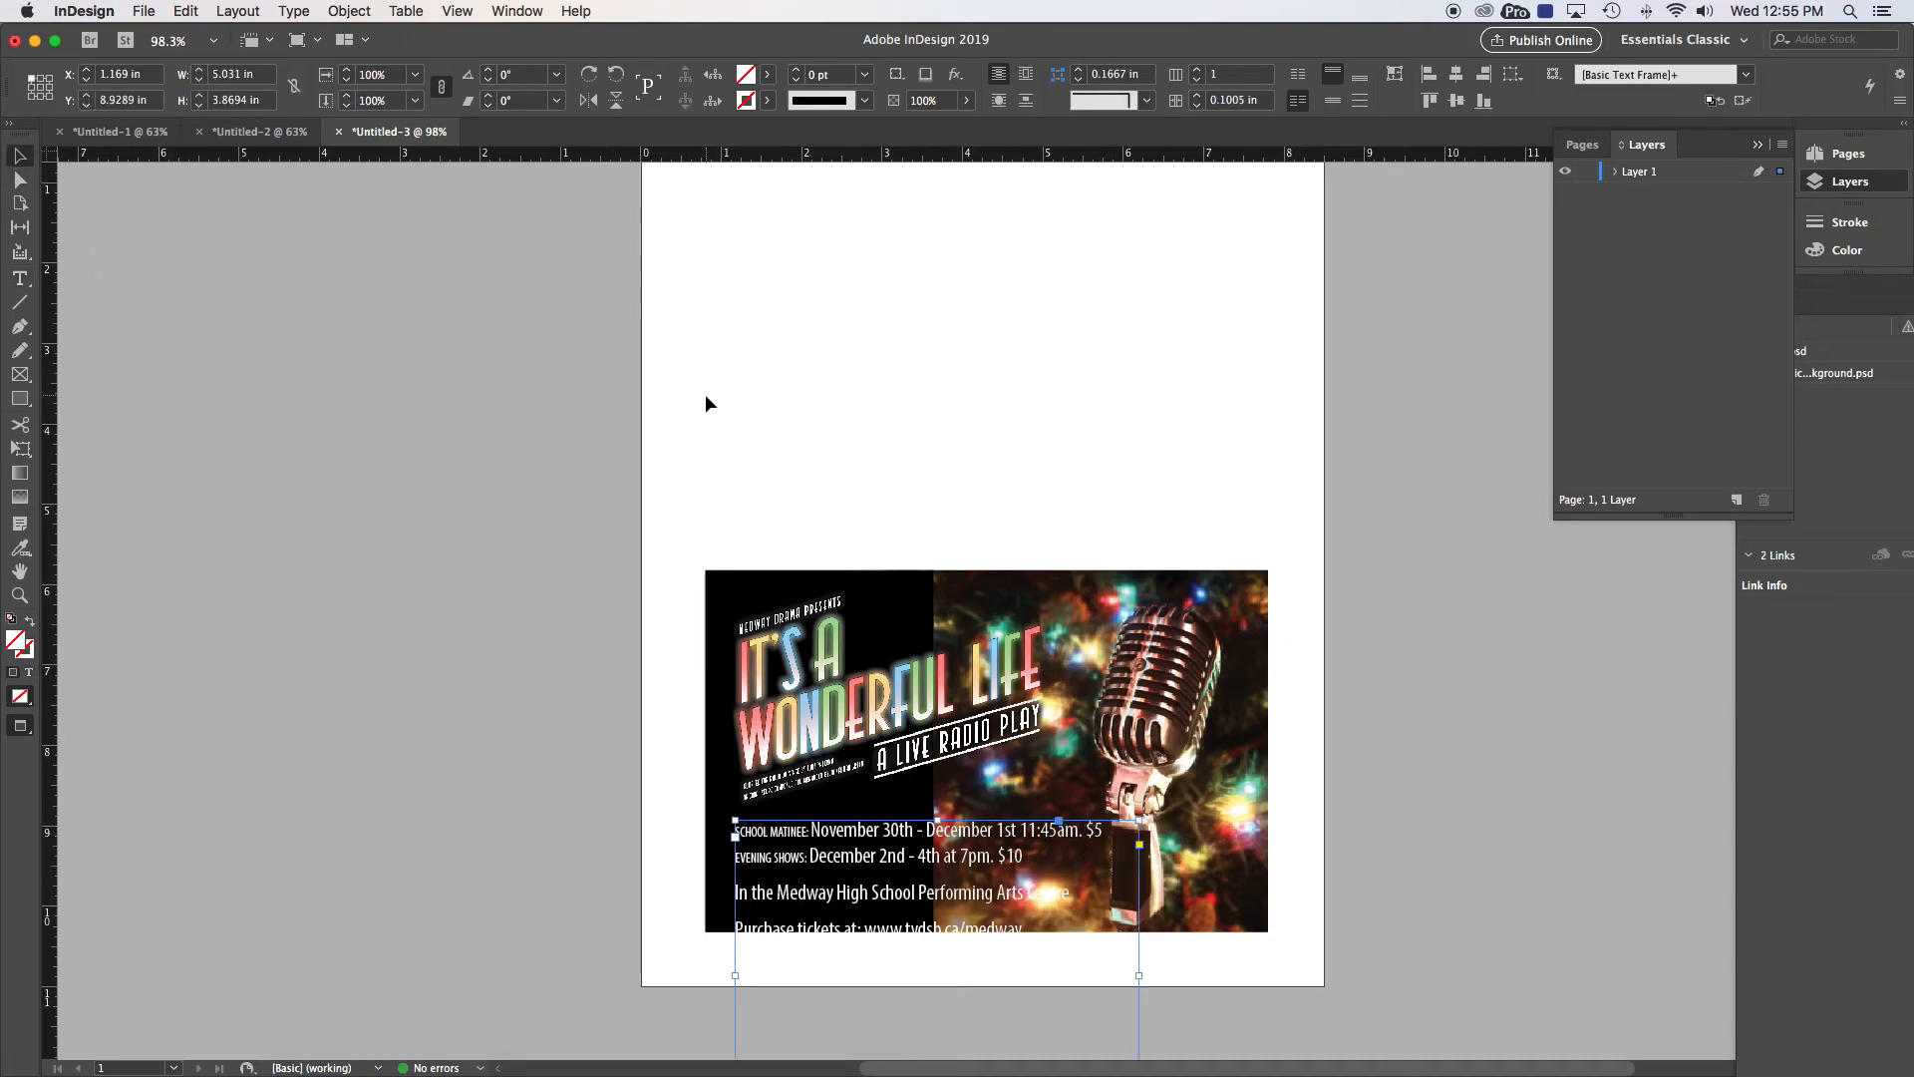
click(706, 403)
Add a drop shadow with live preview to the event details text frame in the tabloid poster document, Untitled-2
click(261, 133)
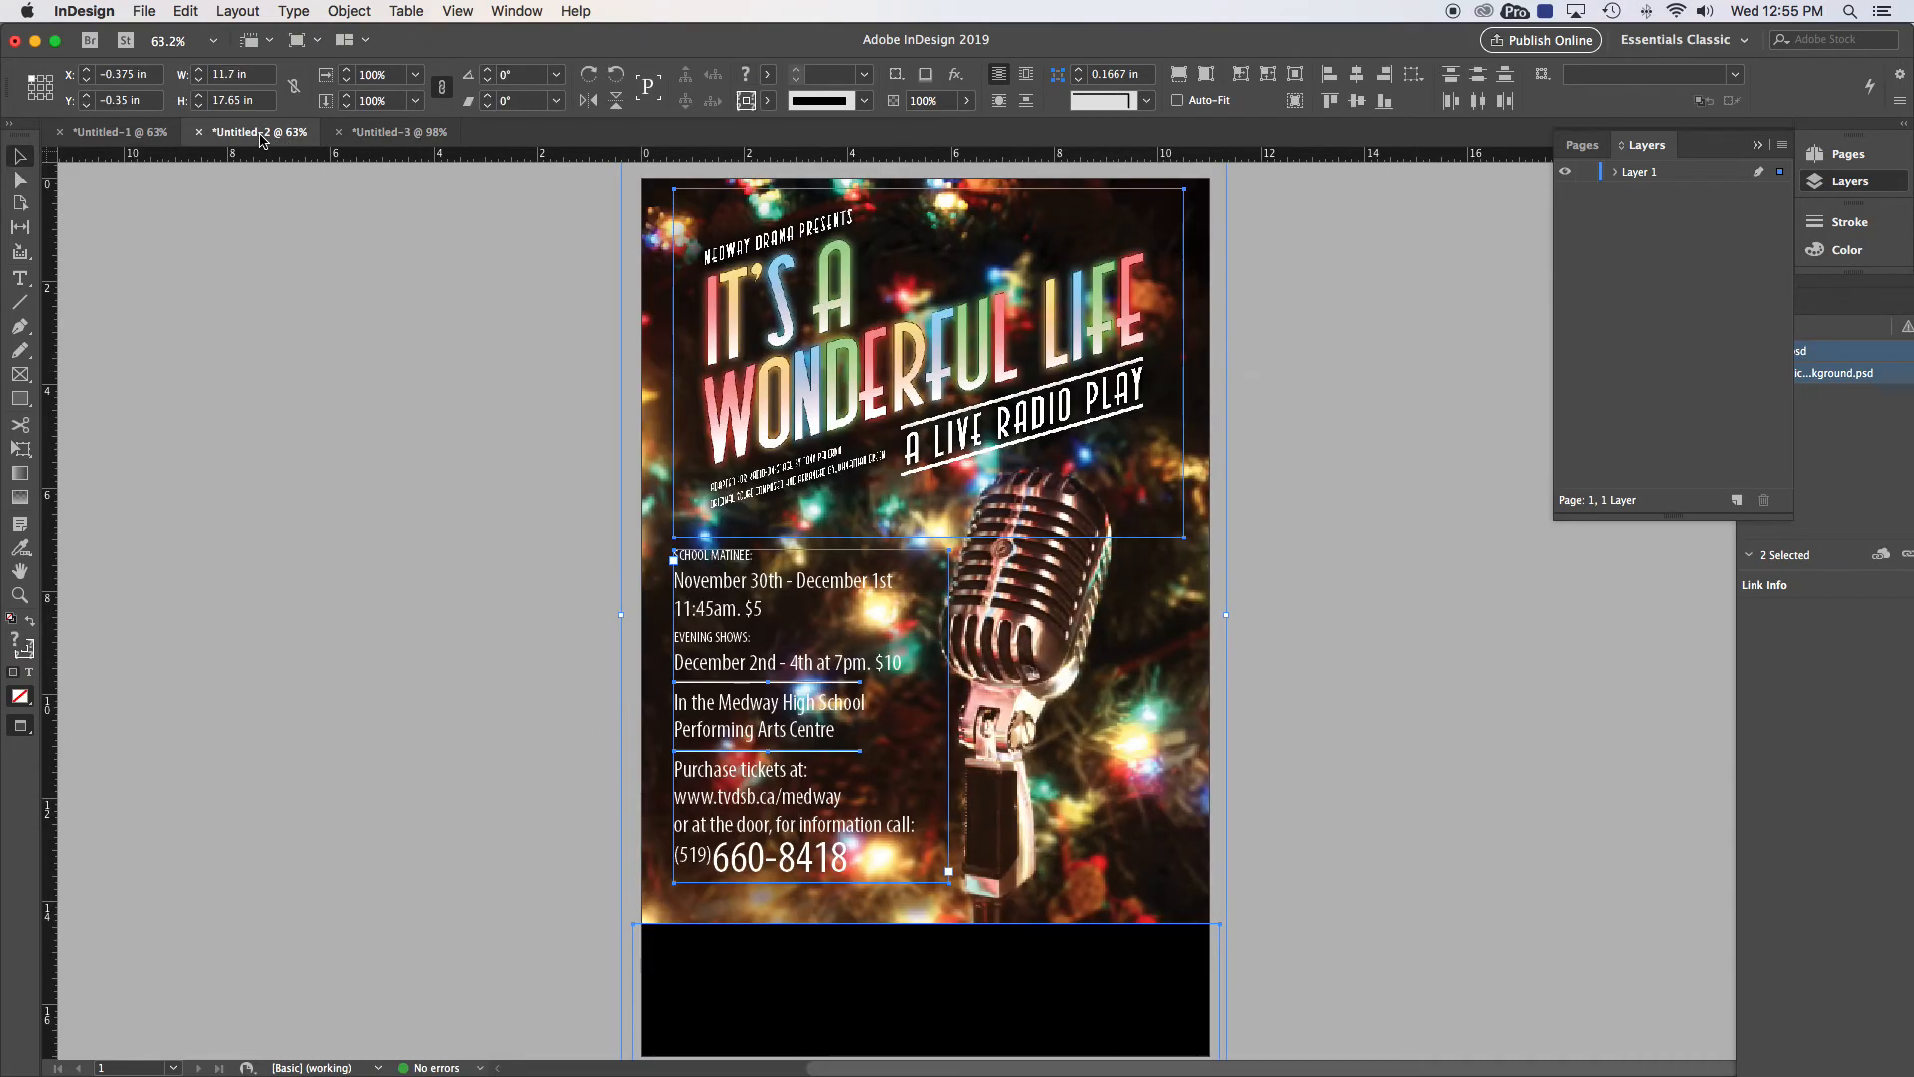
click(498, 485)
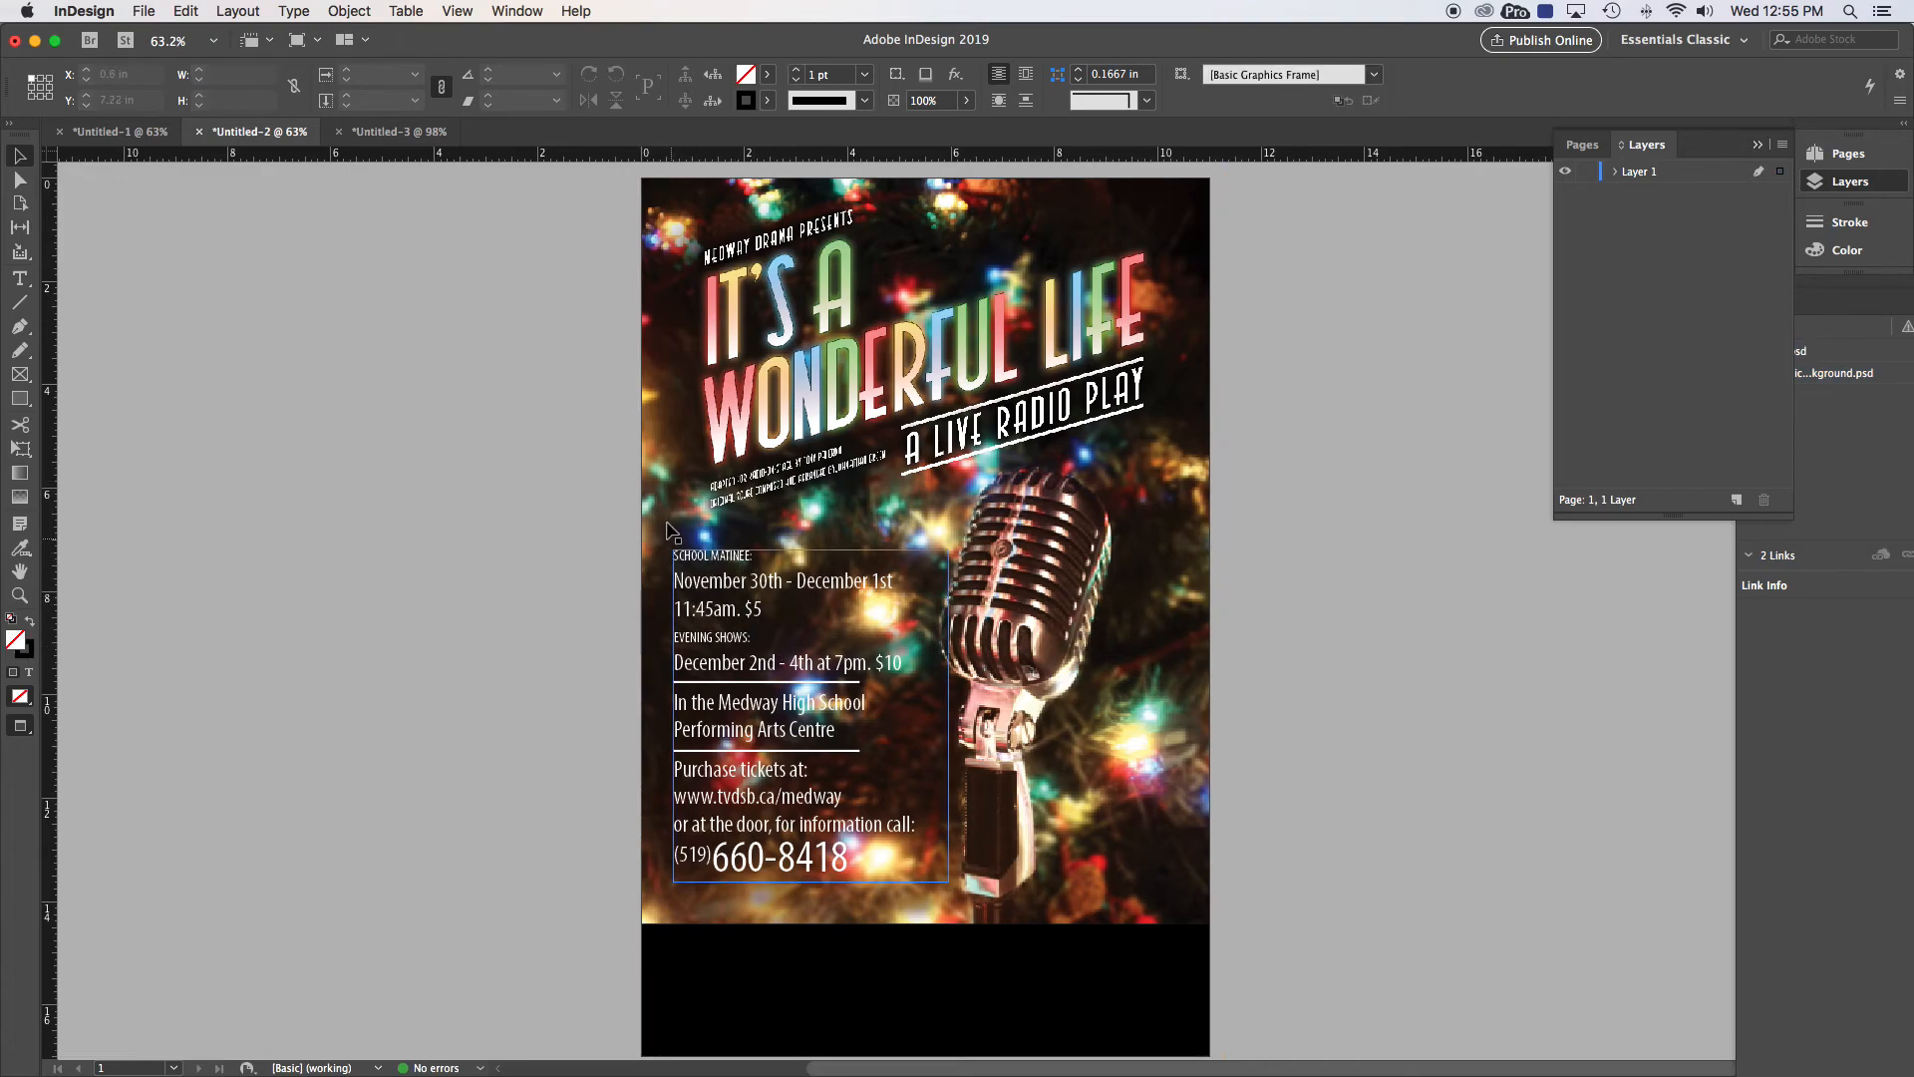
drag(653, 513, 1042, 927)
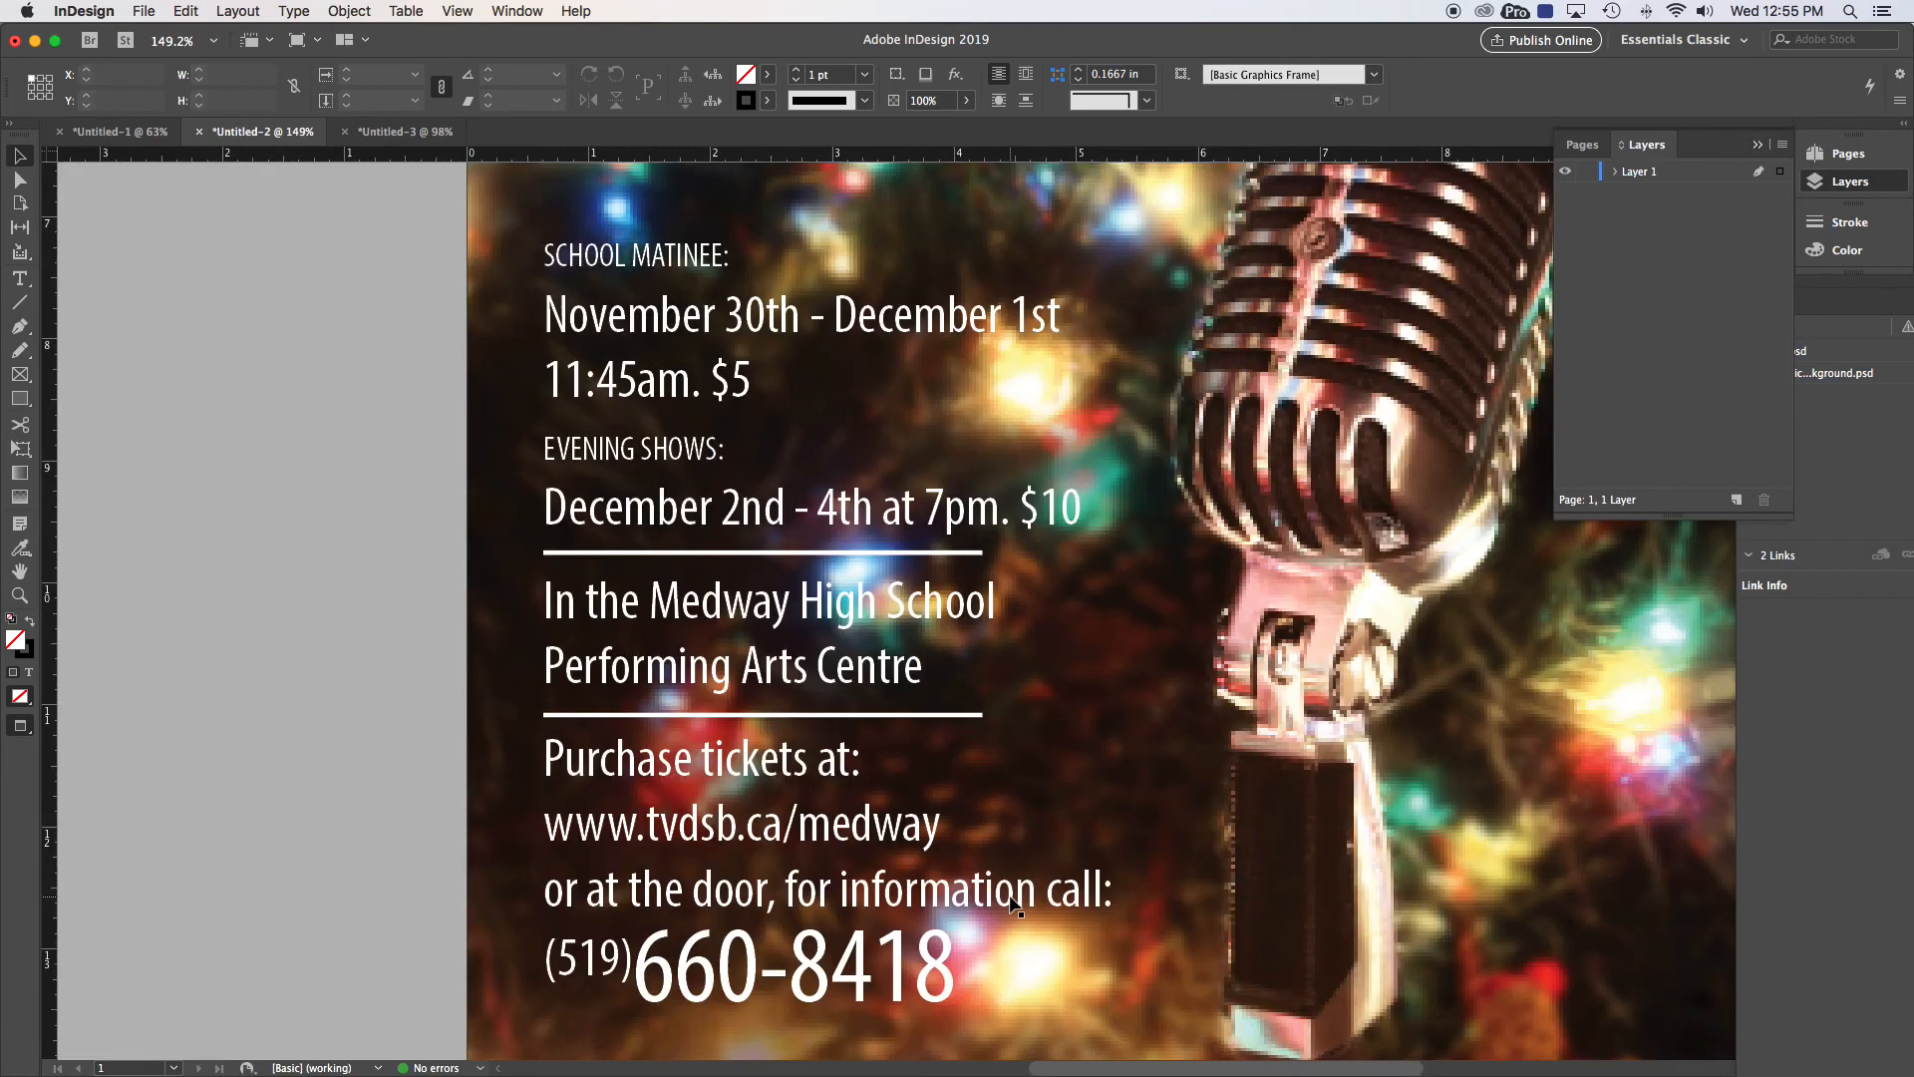
click(651, 325)
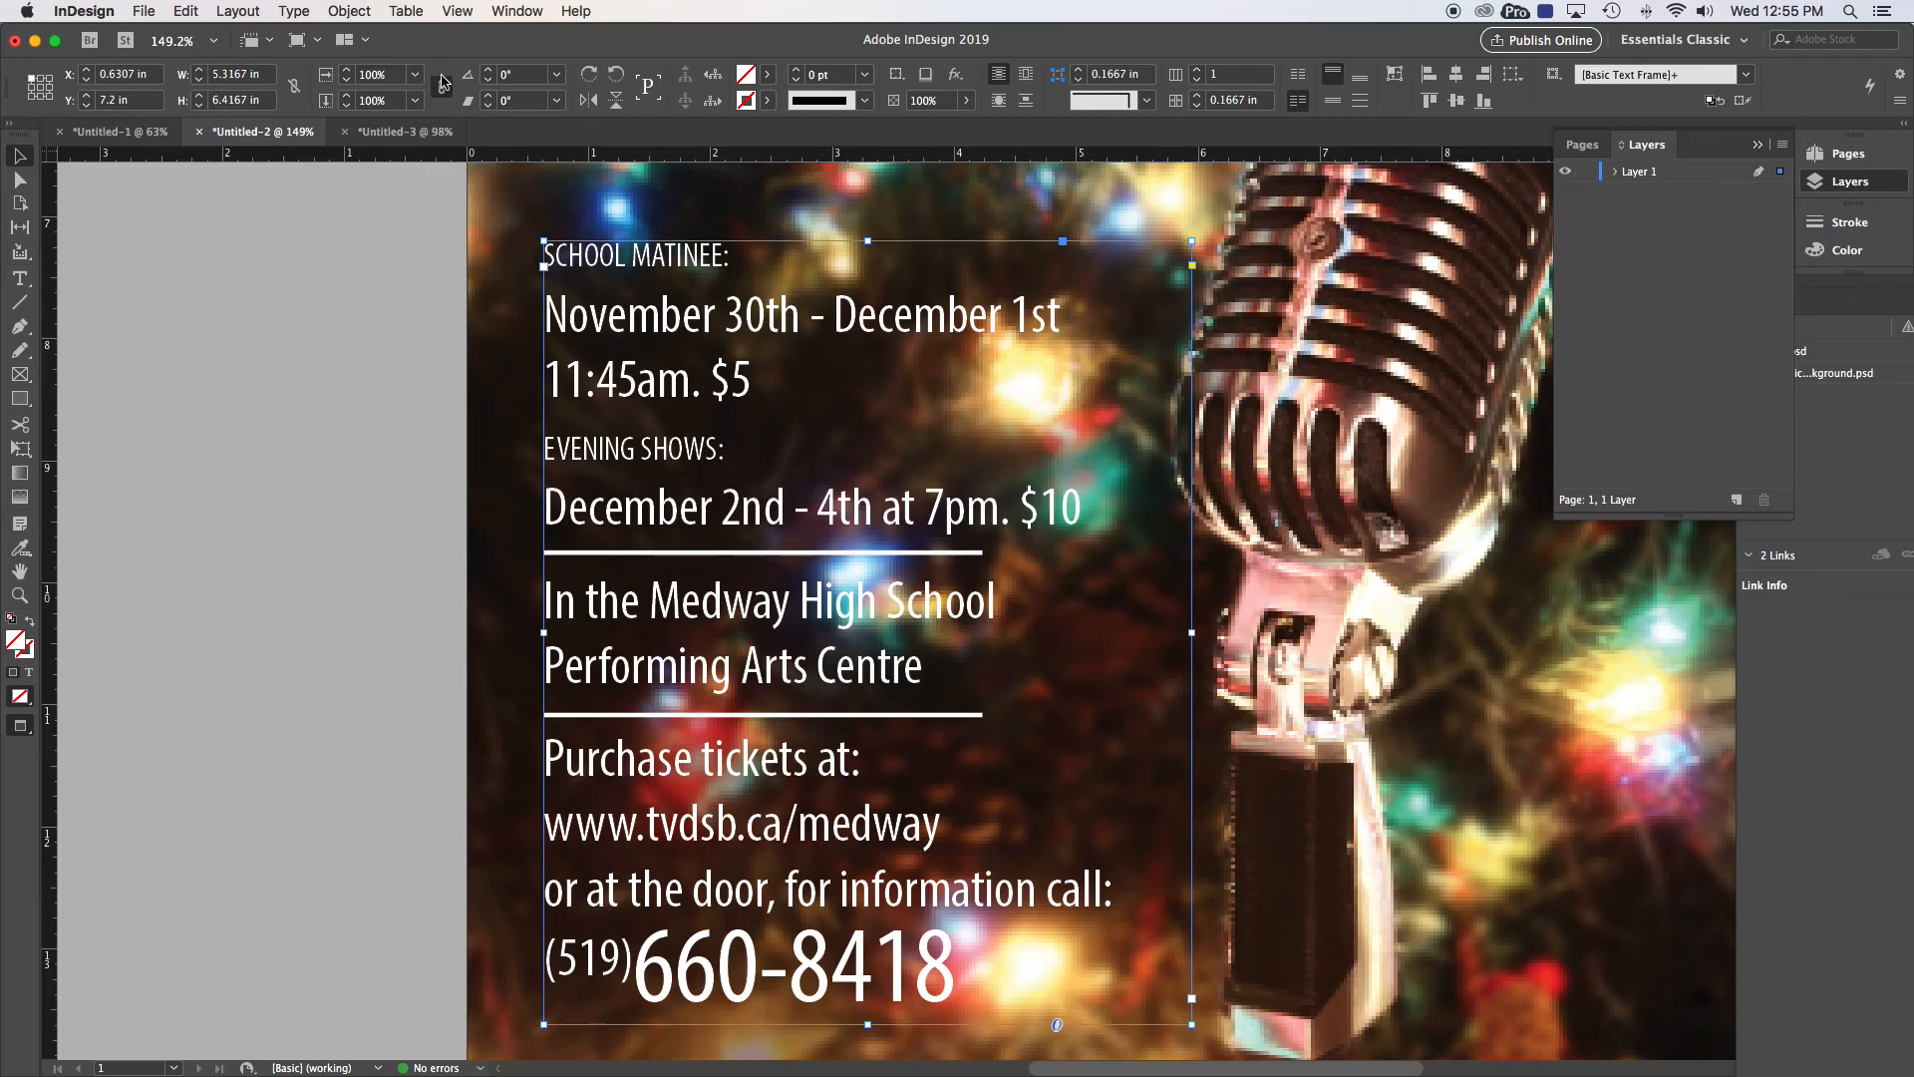
click(458, 12)
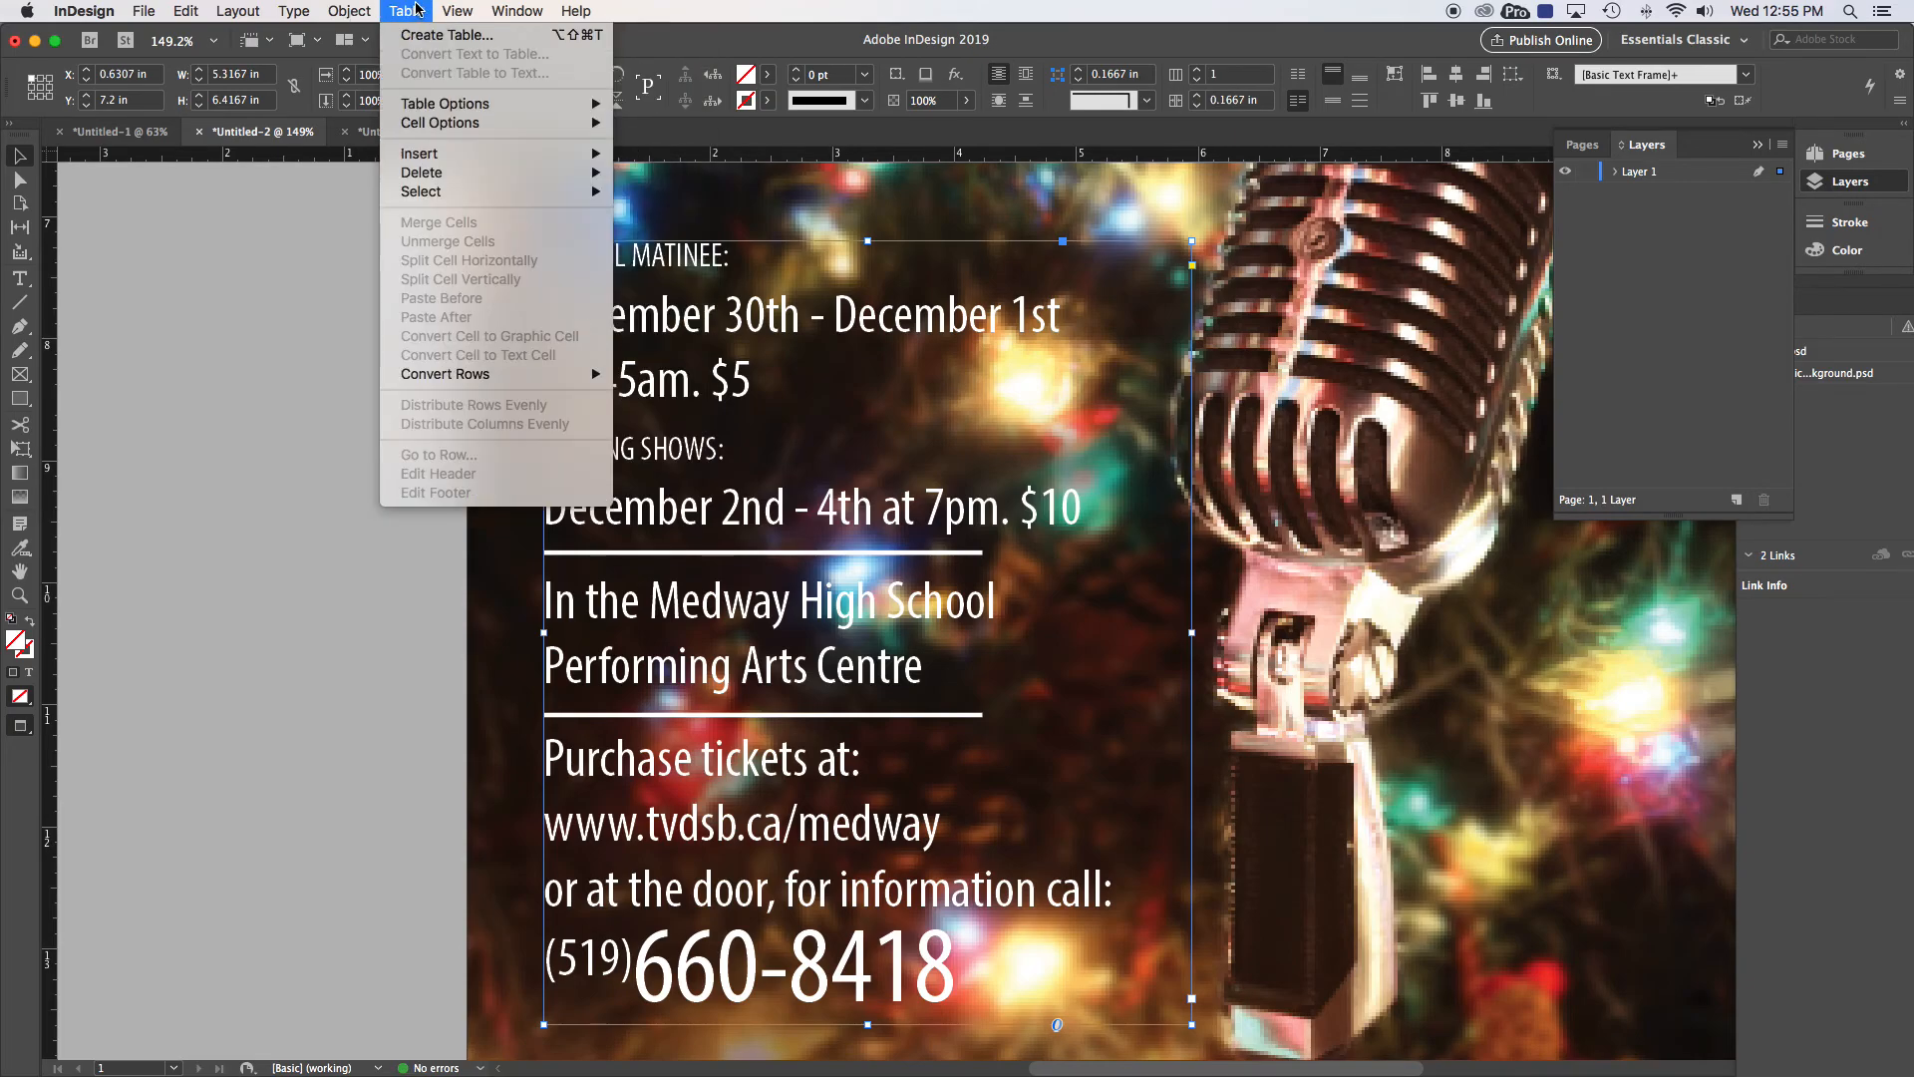
click(638, 319)
right_click(635, 319)
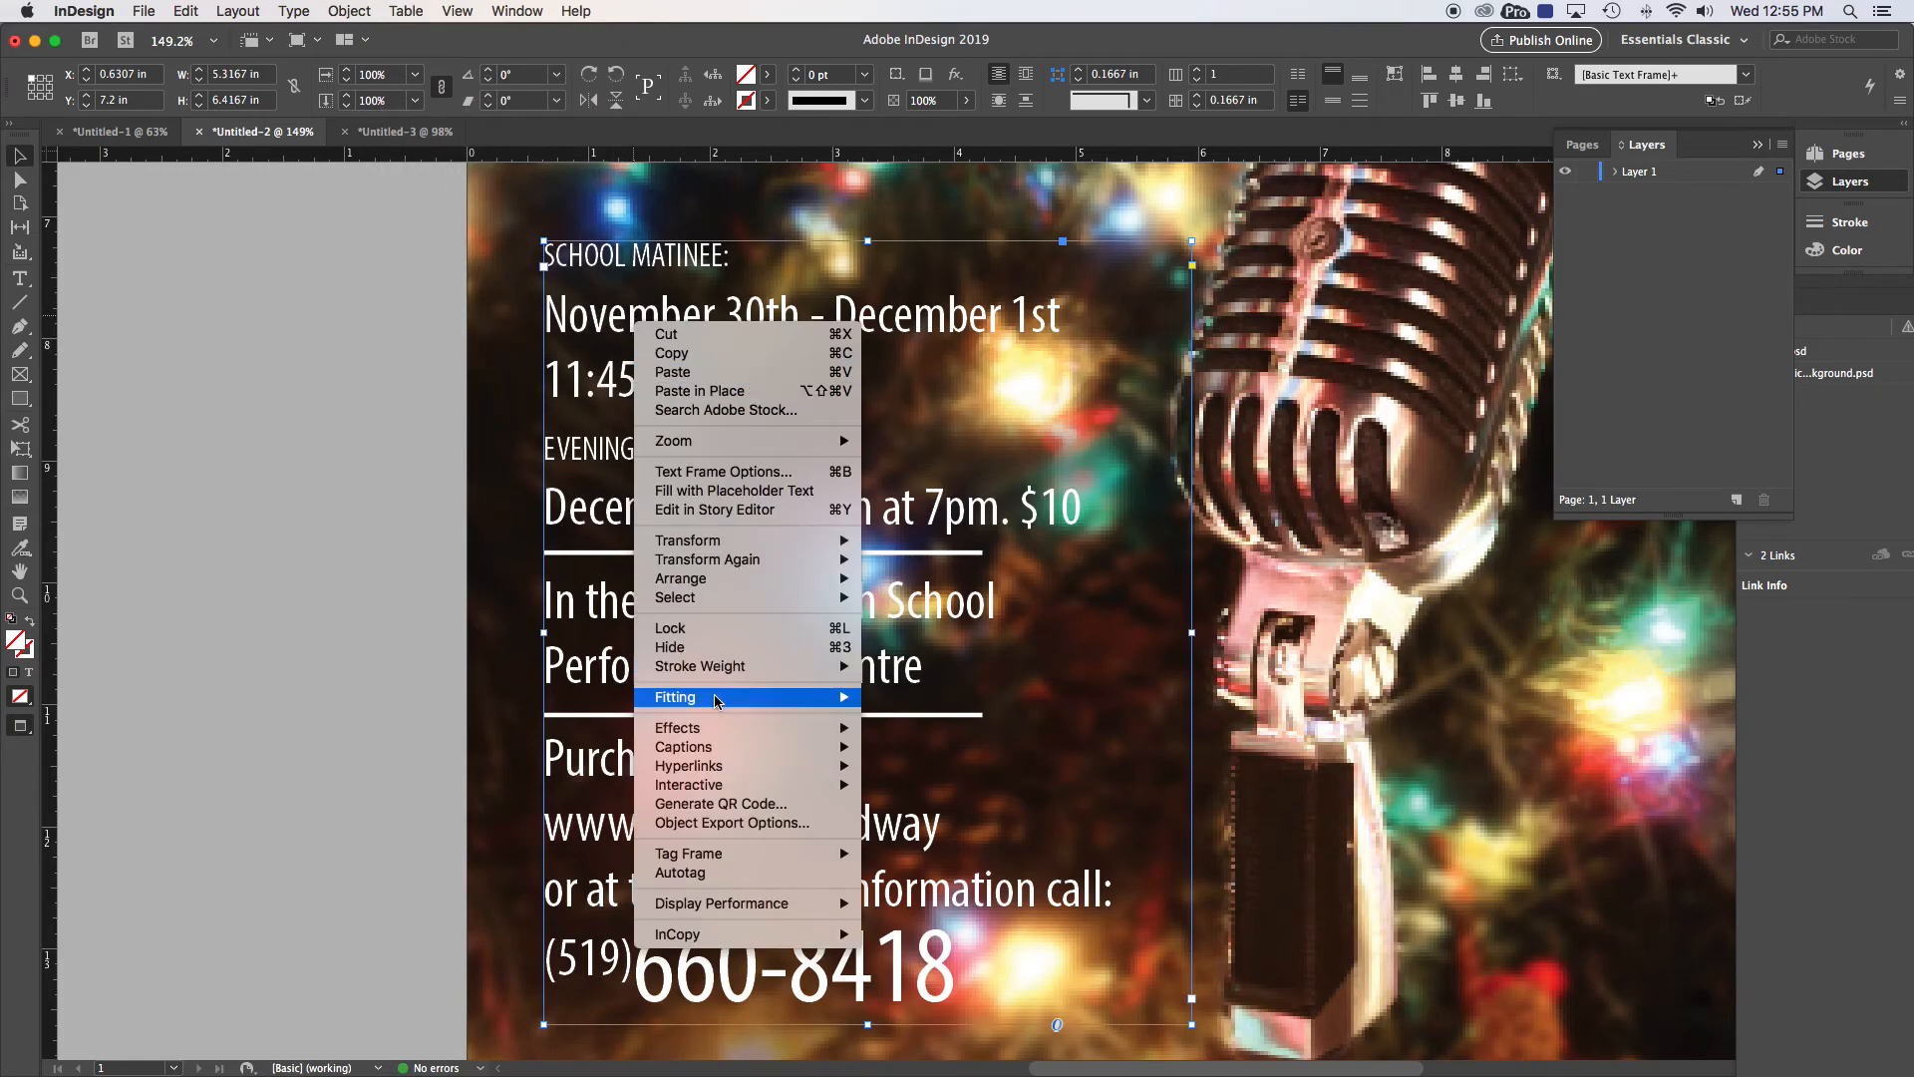
mouse_move(713, 729)
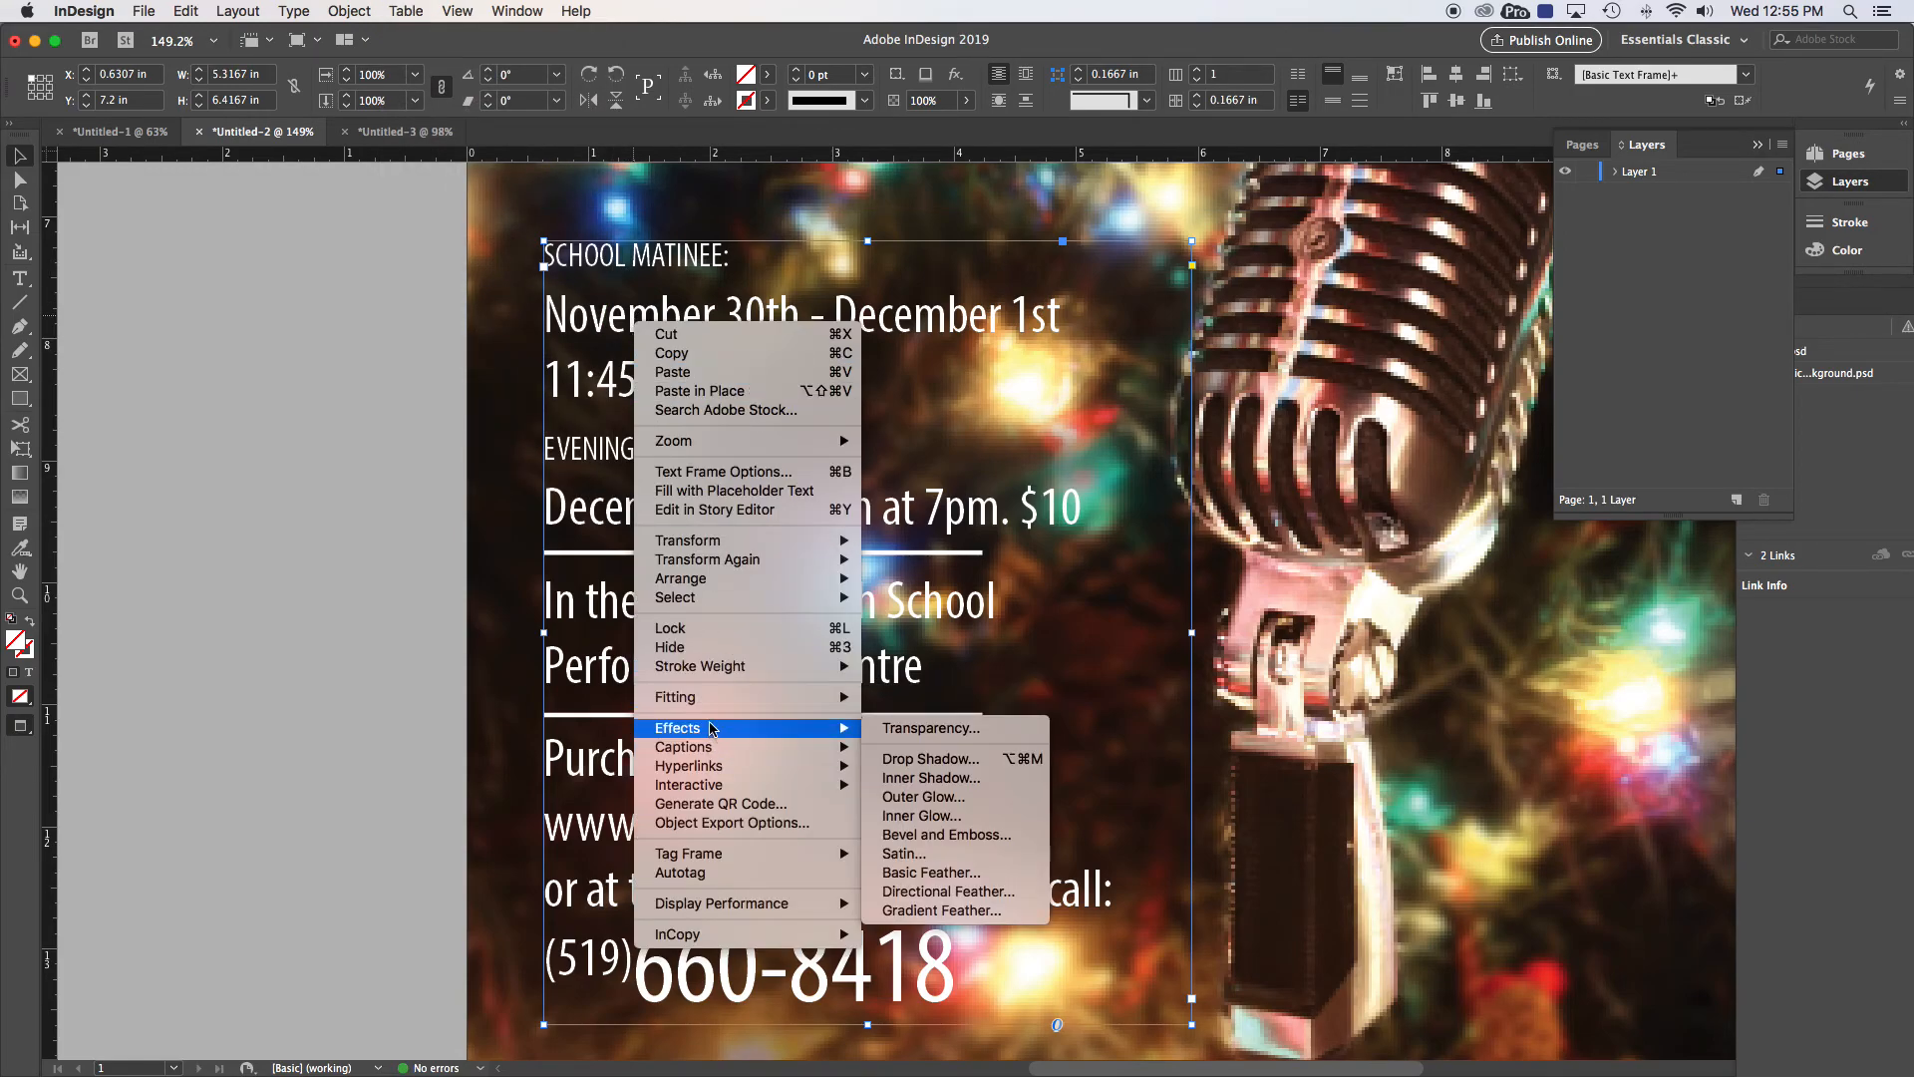
click(917, 759)
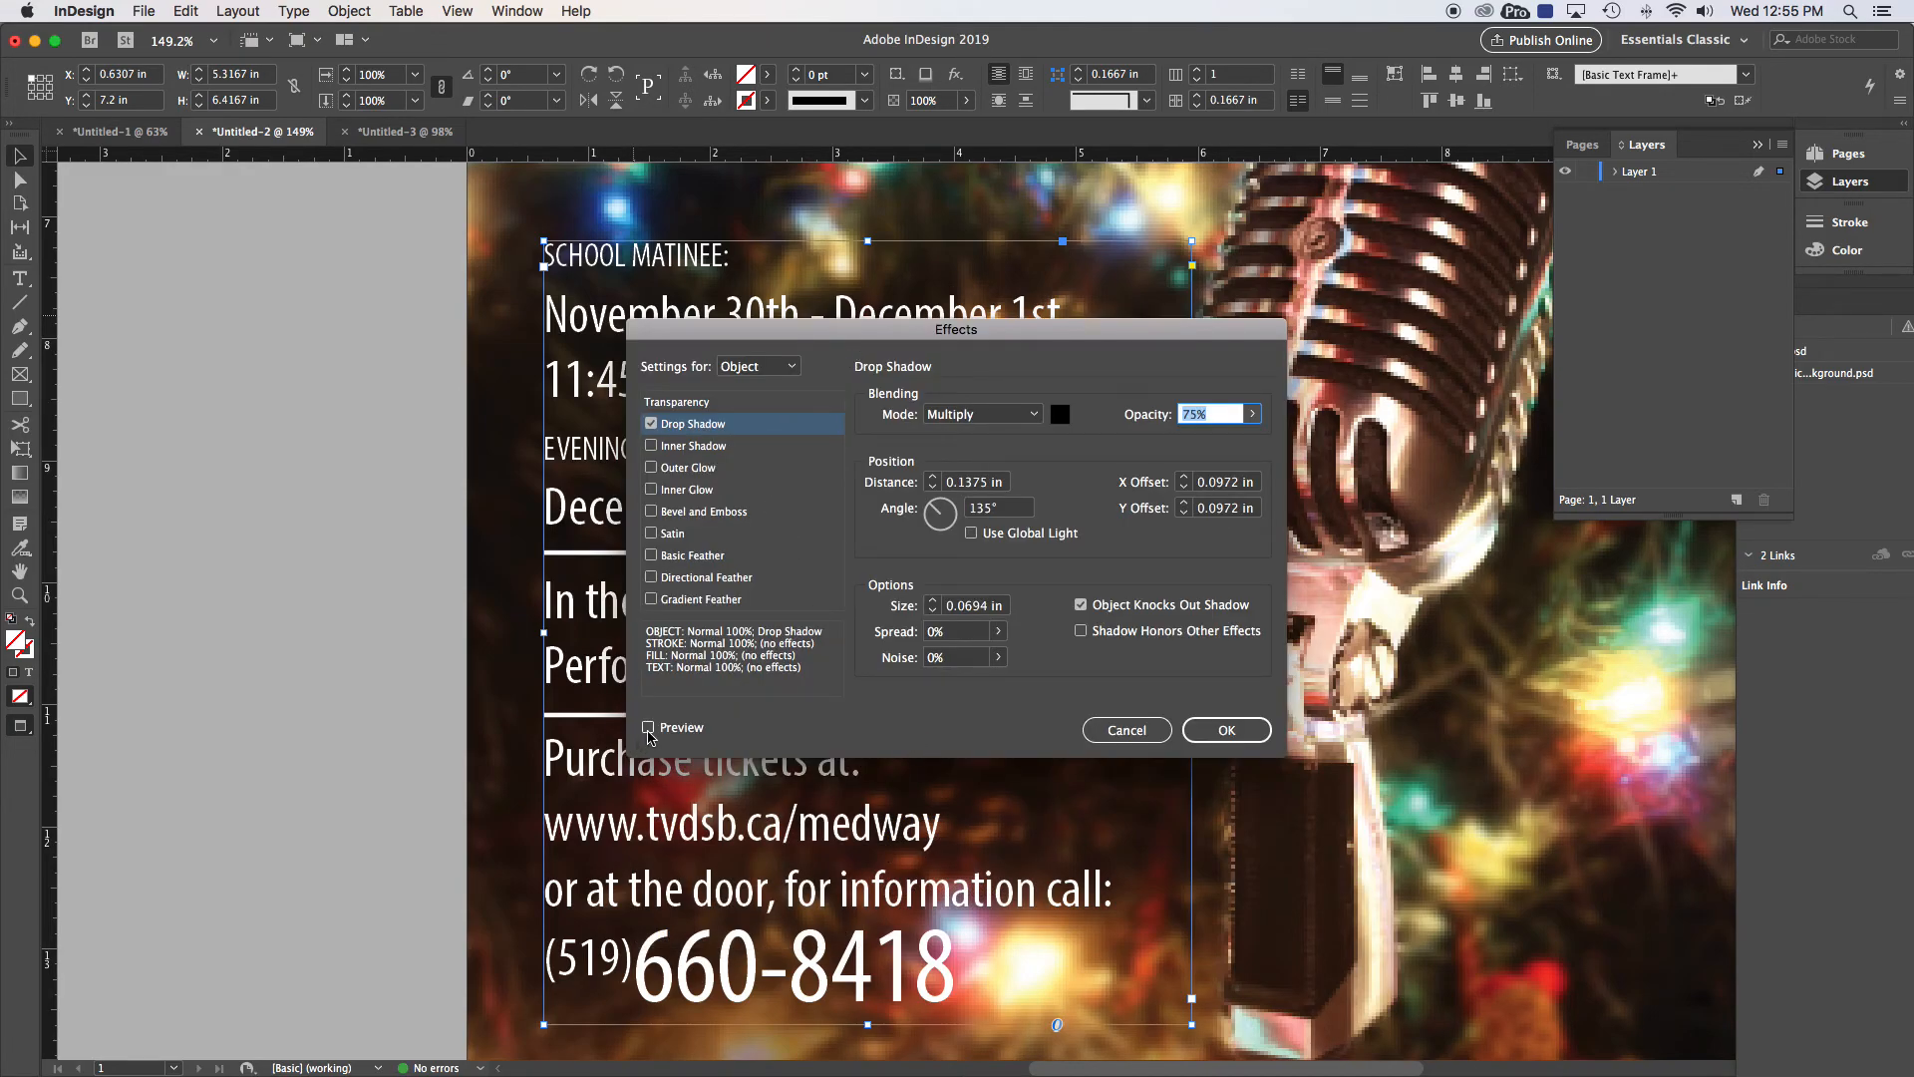
click(648, 727)
drag(800, 346, 1112, 385)
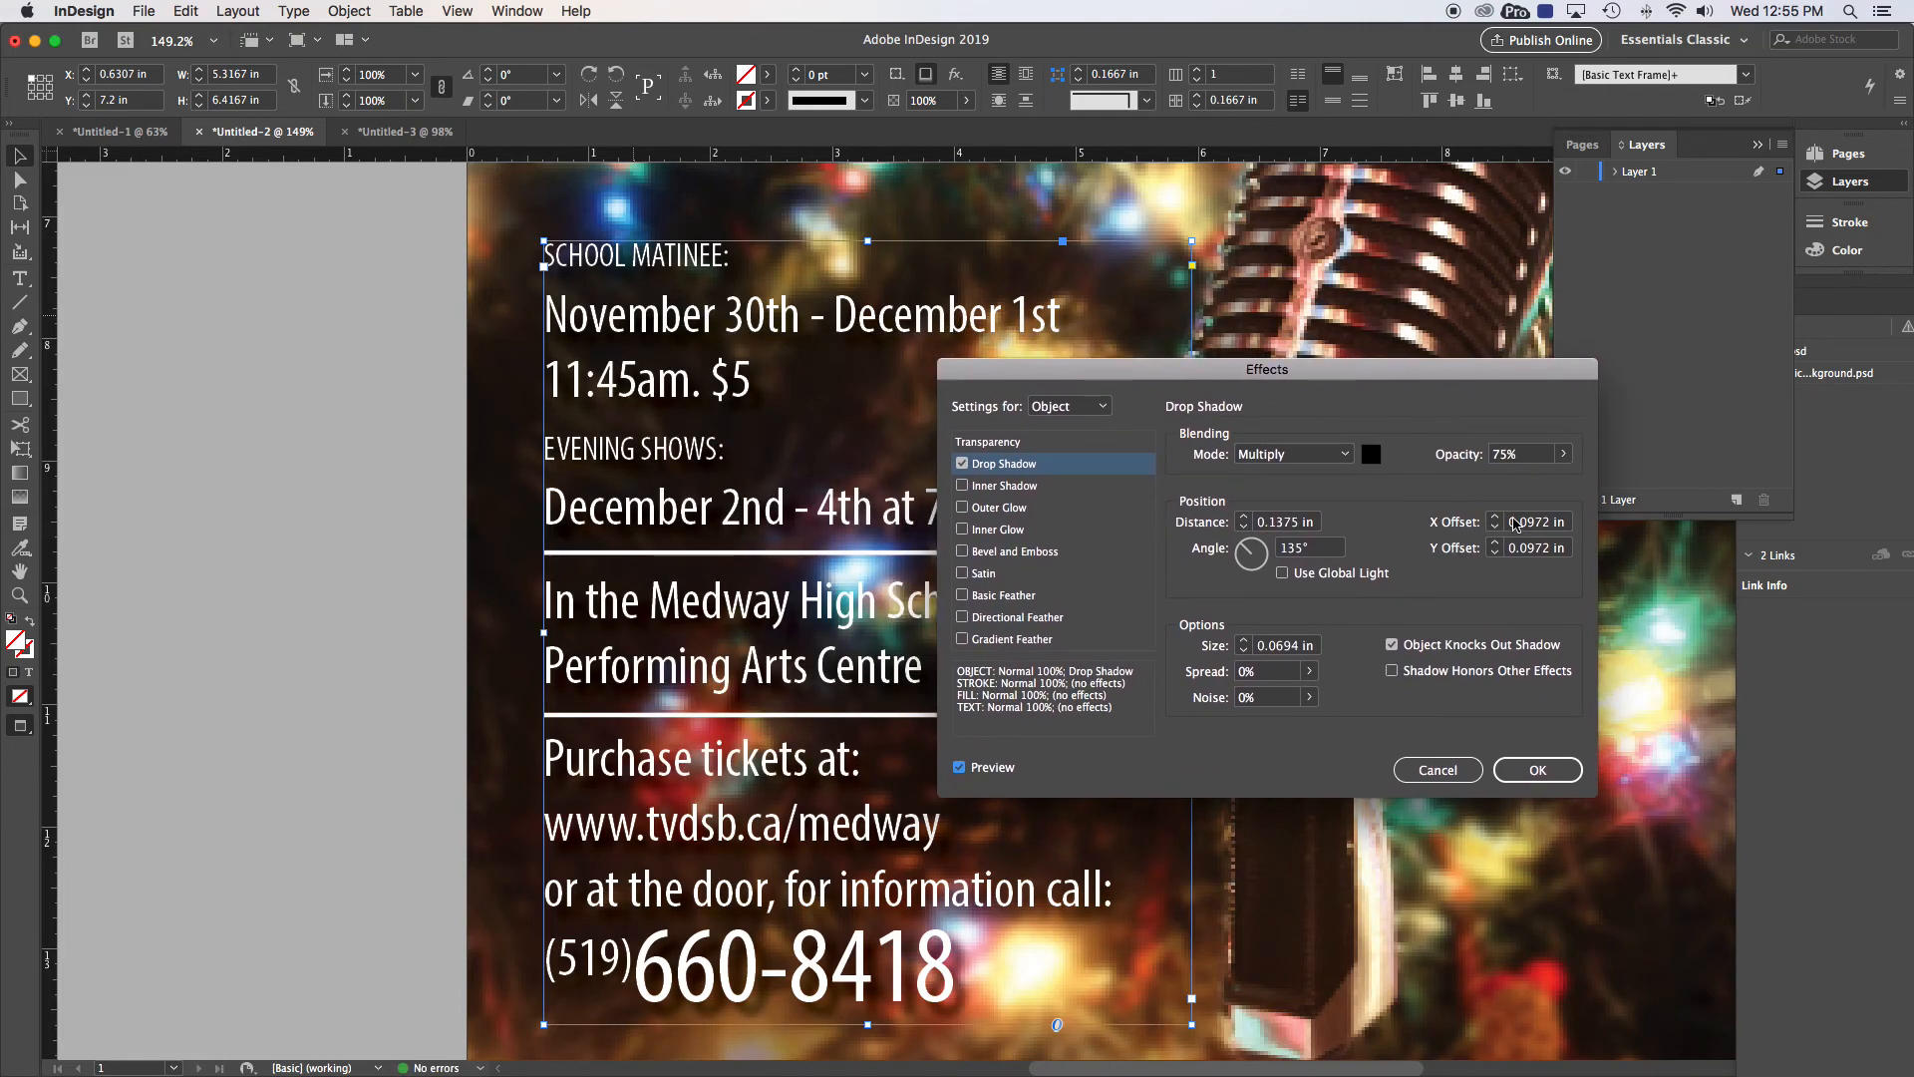
Set the details text's drop shadow to an X offset of 0.0625 in and a size of 0.05 in, and apply it
click(1494, 517)
click(1494, 518)
click(1495, 517)
click(1495, 527)
click(1494, 528)
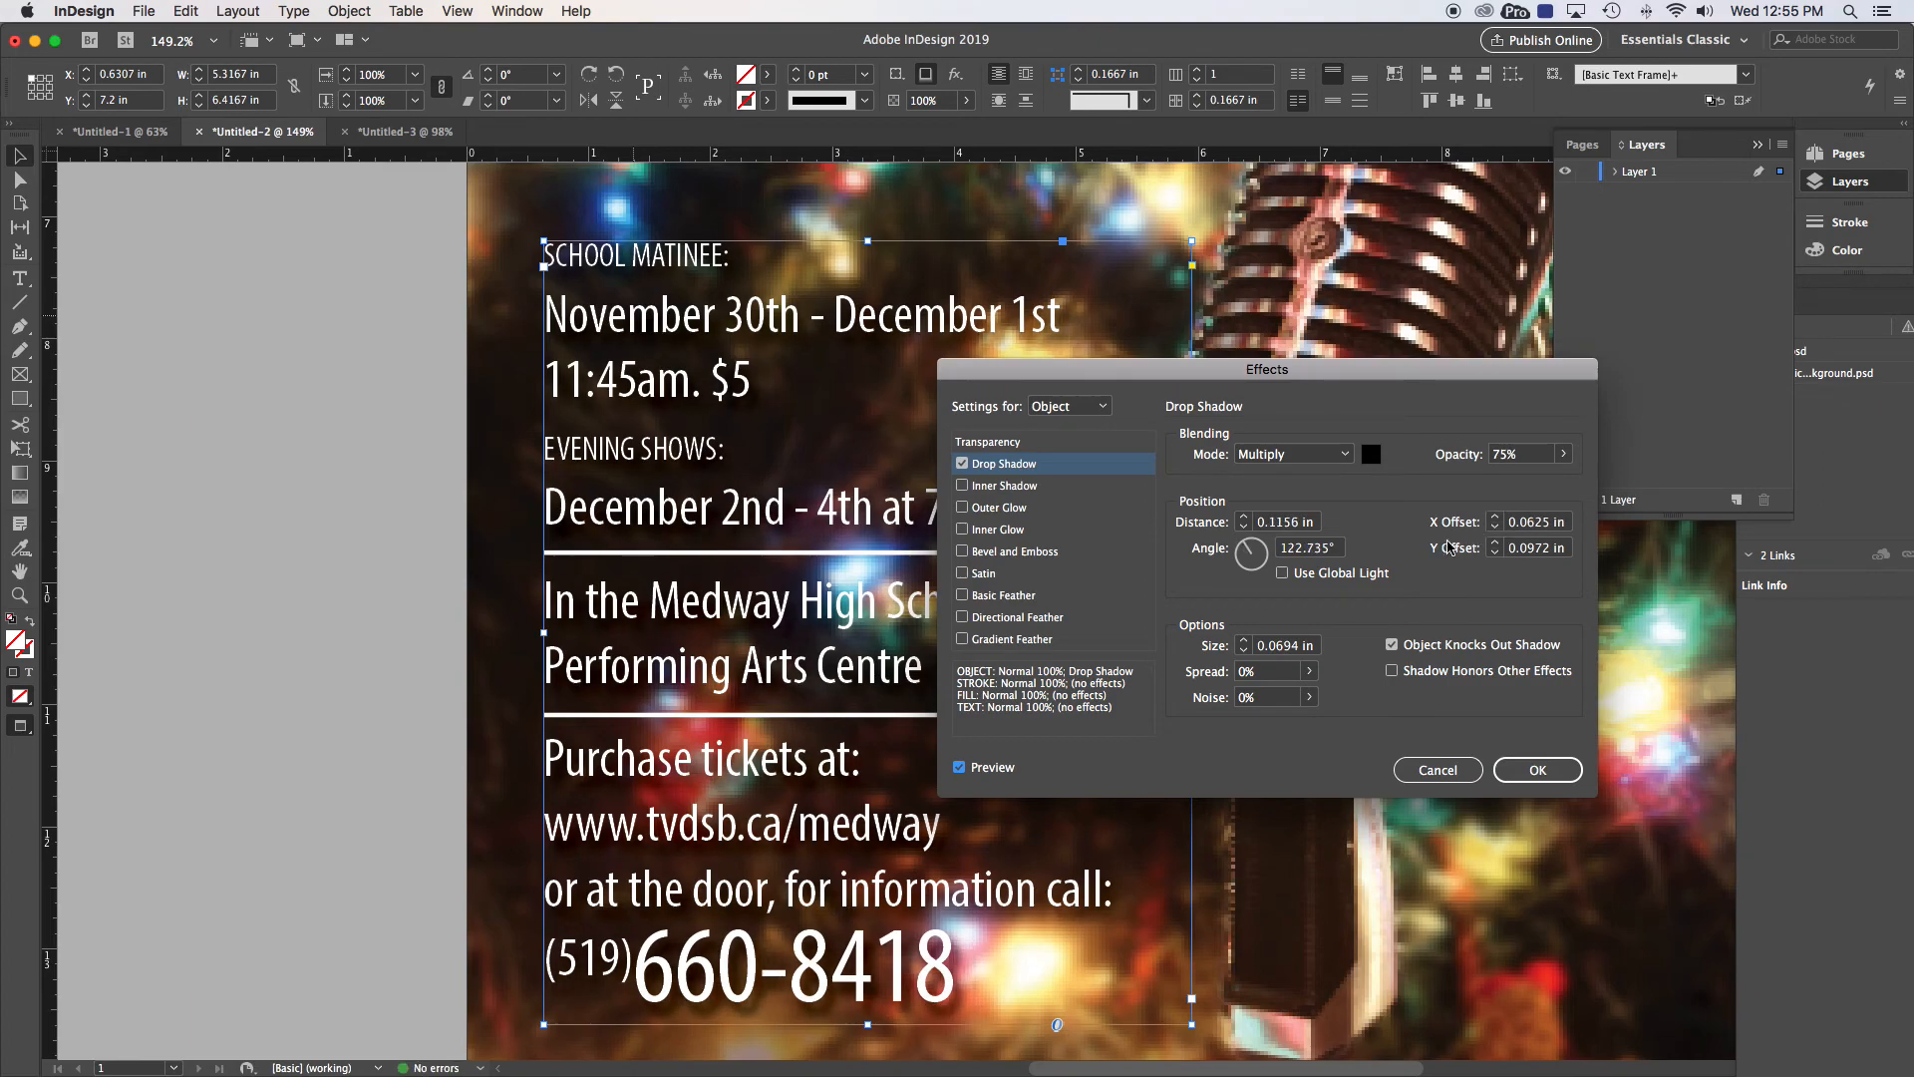
click(1244, 651)
click(1244, 651)
click(1242, 651)
text(.0)
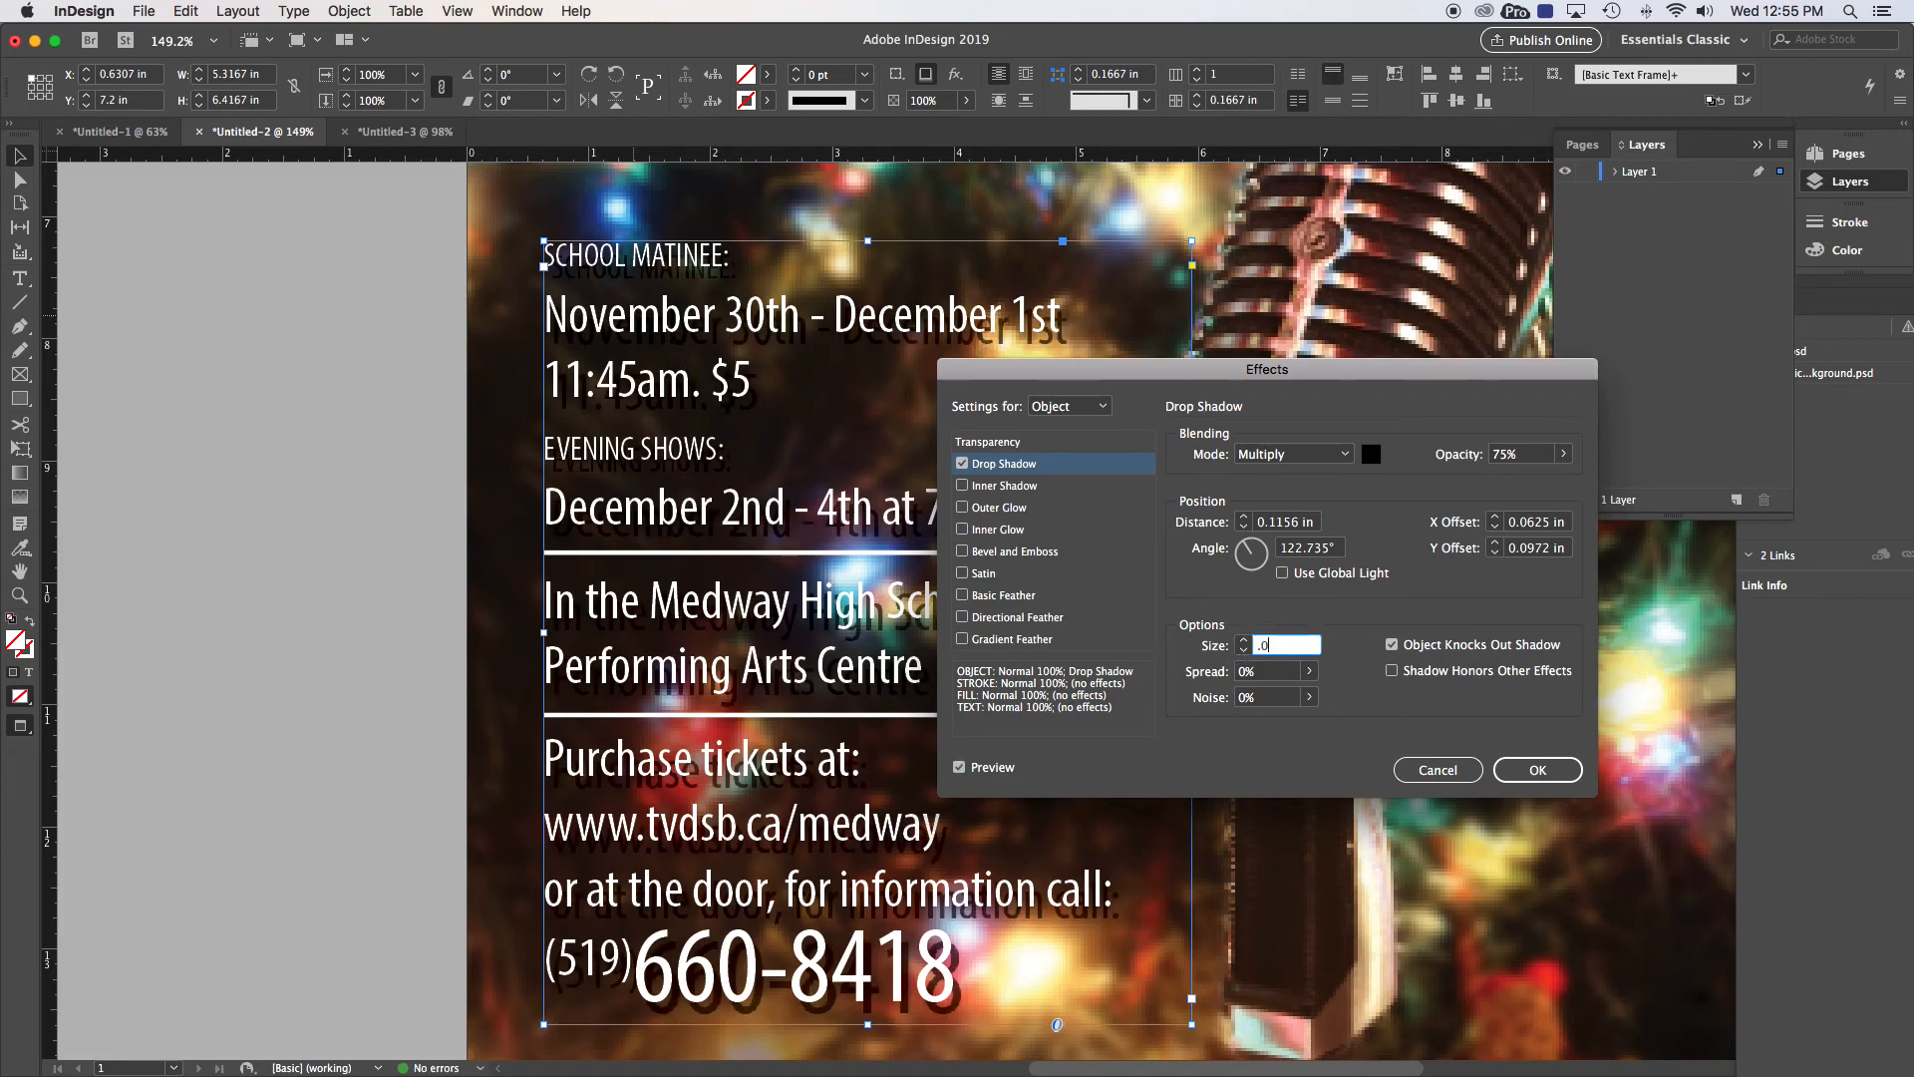
text(5)
key(Return)
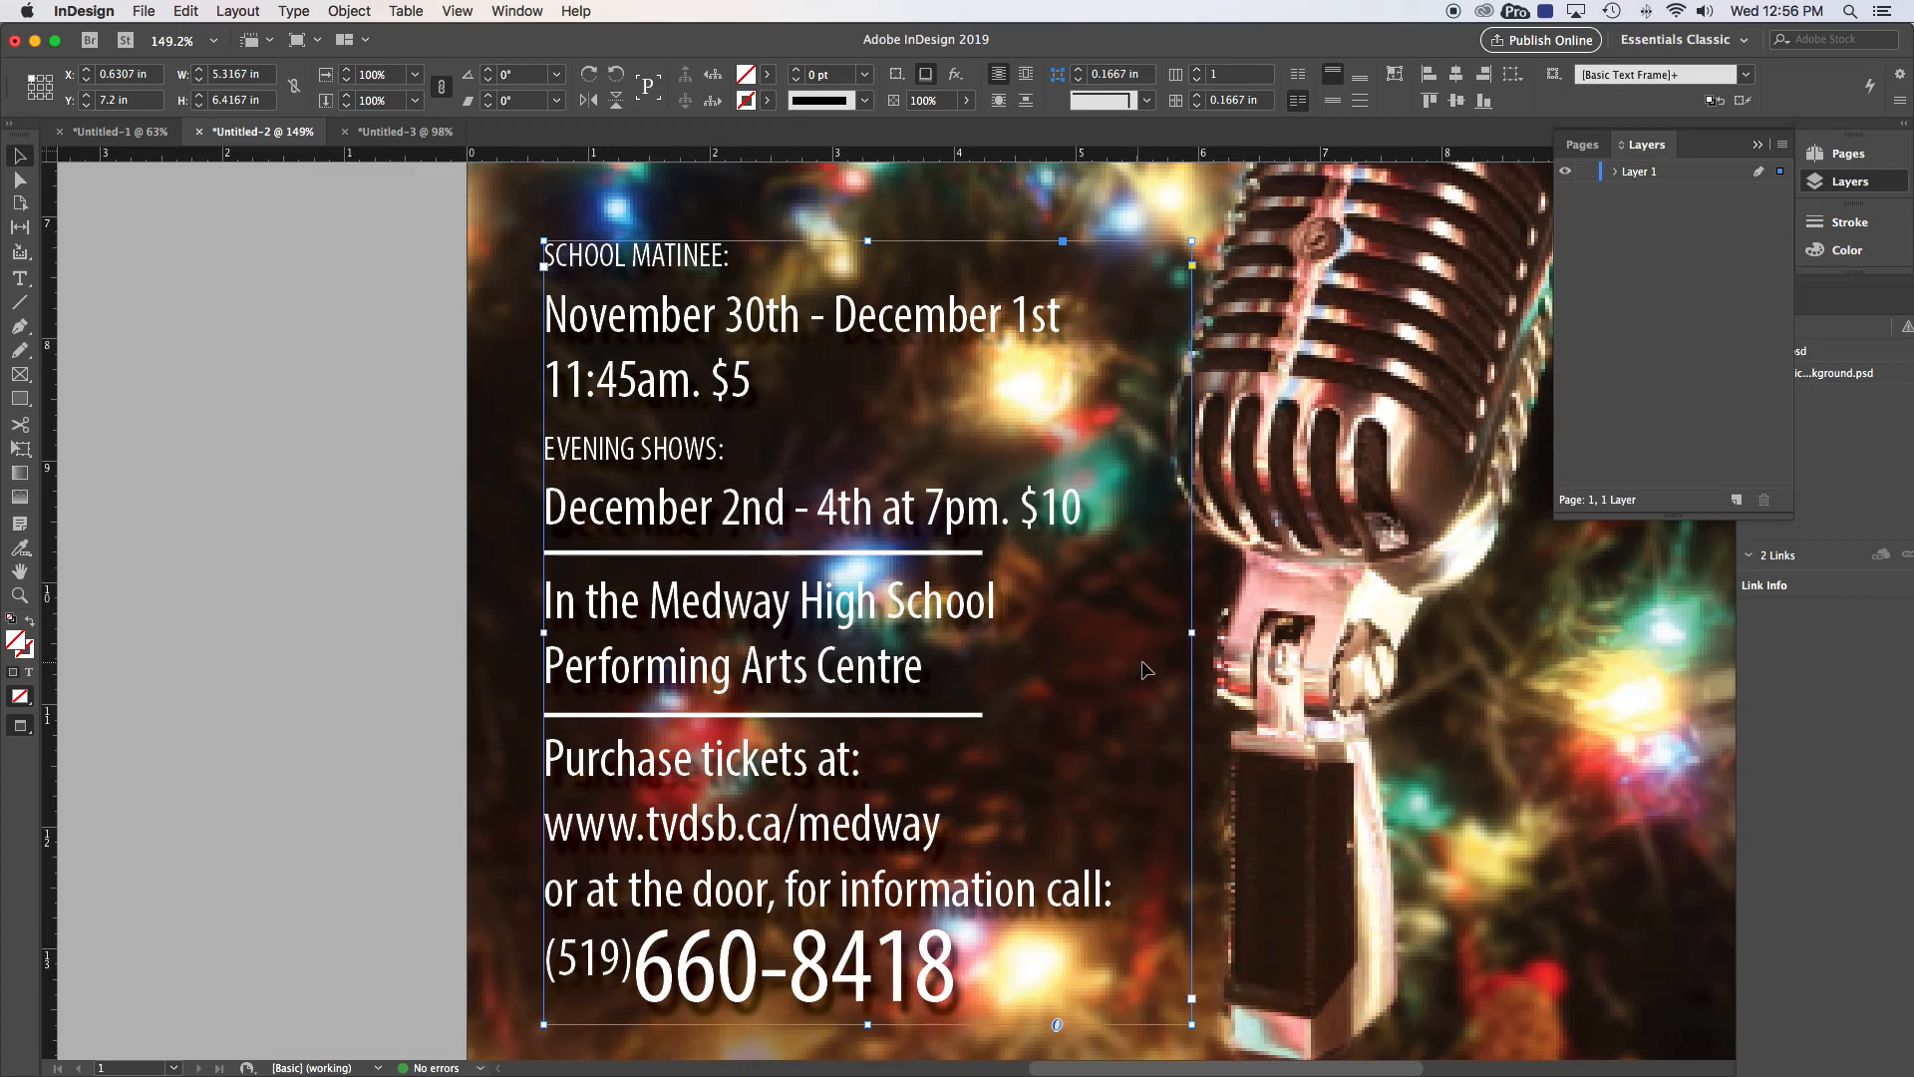
Tighten the details text's drop shadow to a distance of 0.05 in and a size of 0.03 in
key(super+alt+m)
drag(1142, 367, 1308, 367)
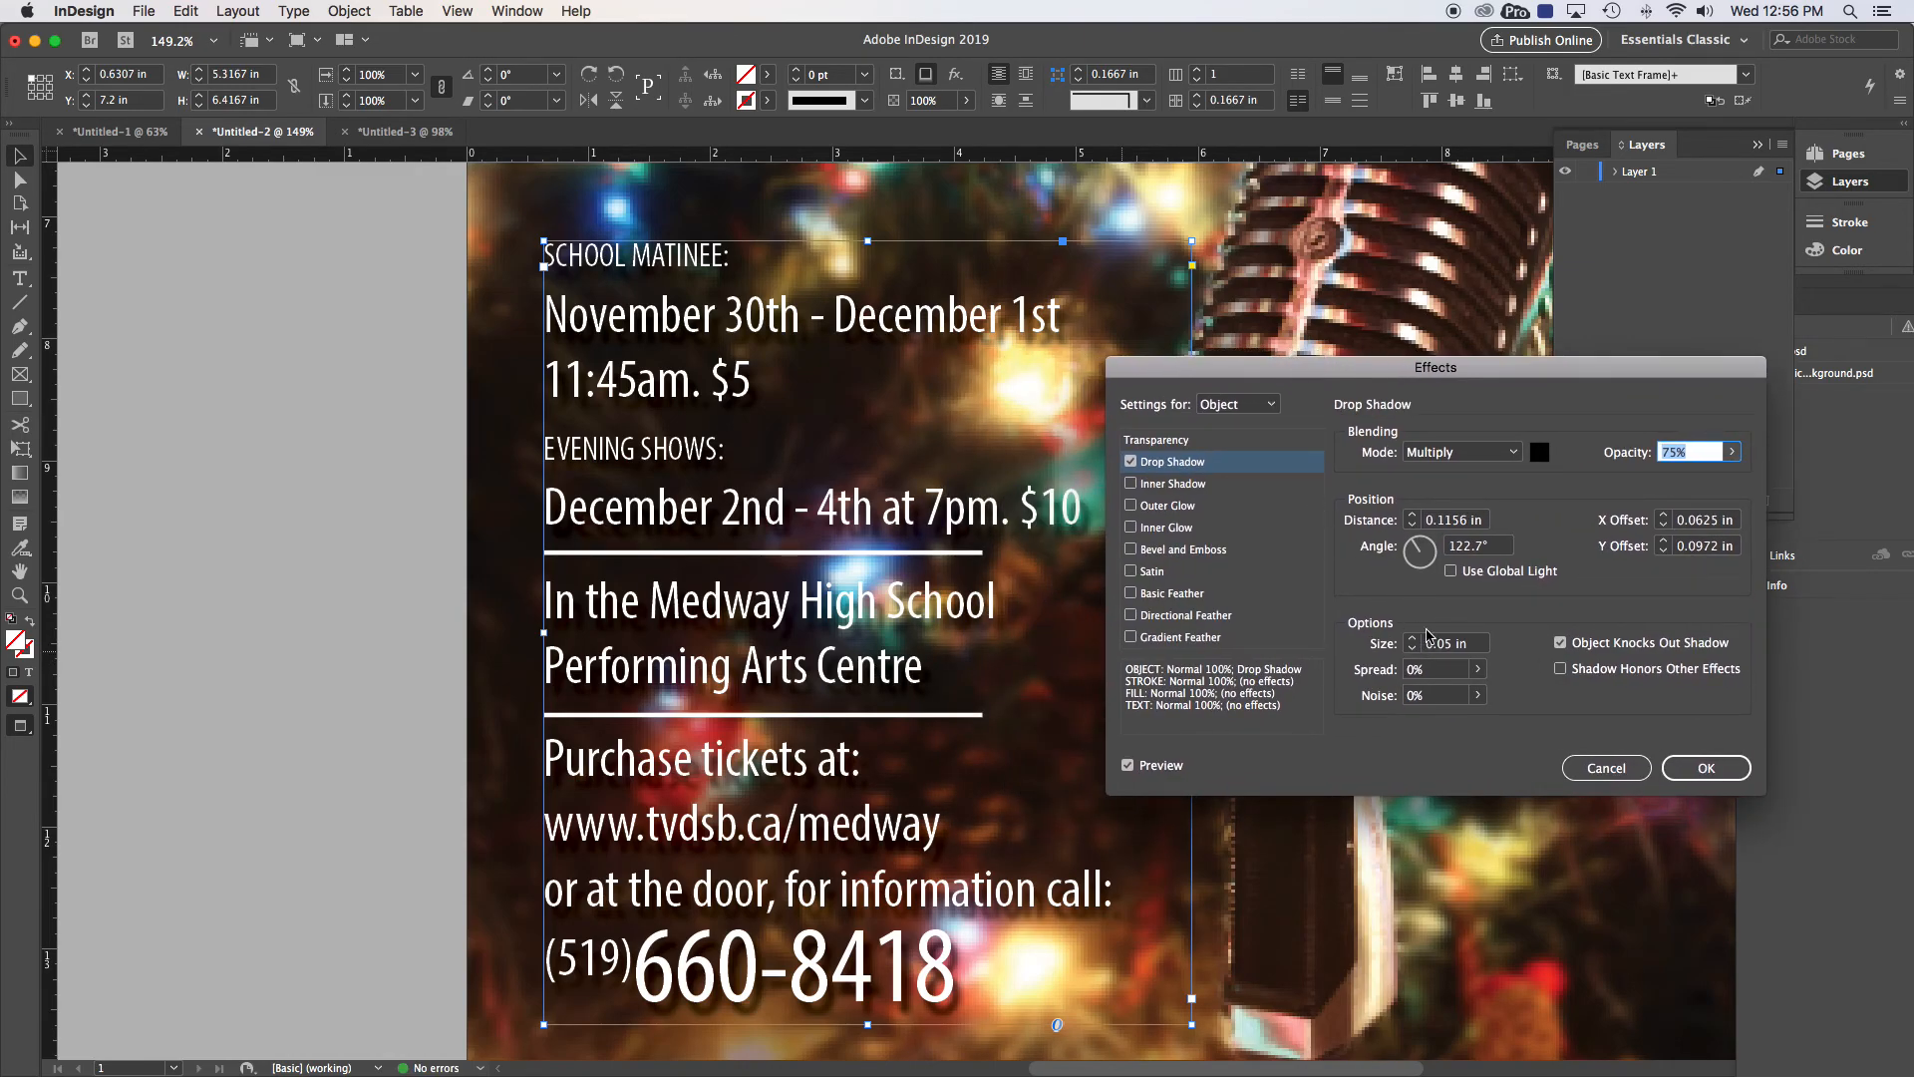
drag(1490, 519, 1423, 519)
key(BackSpace)
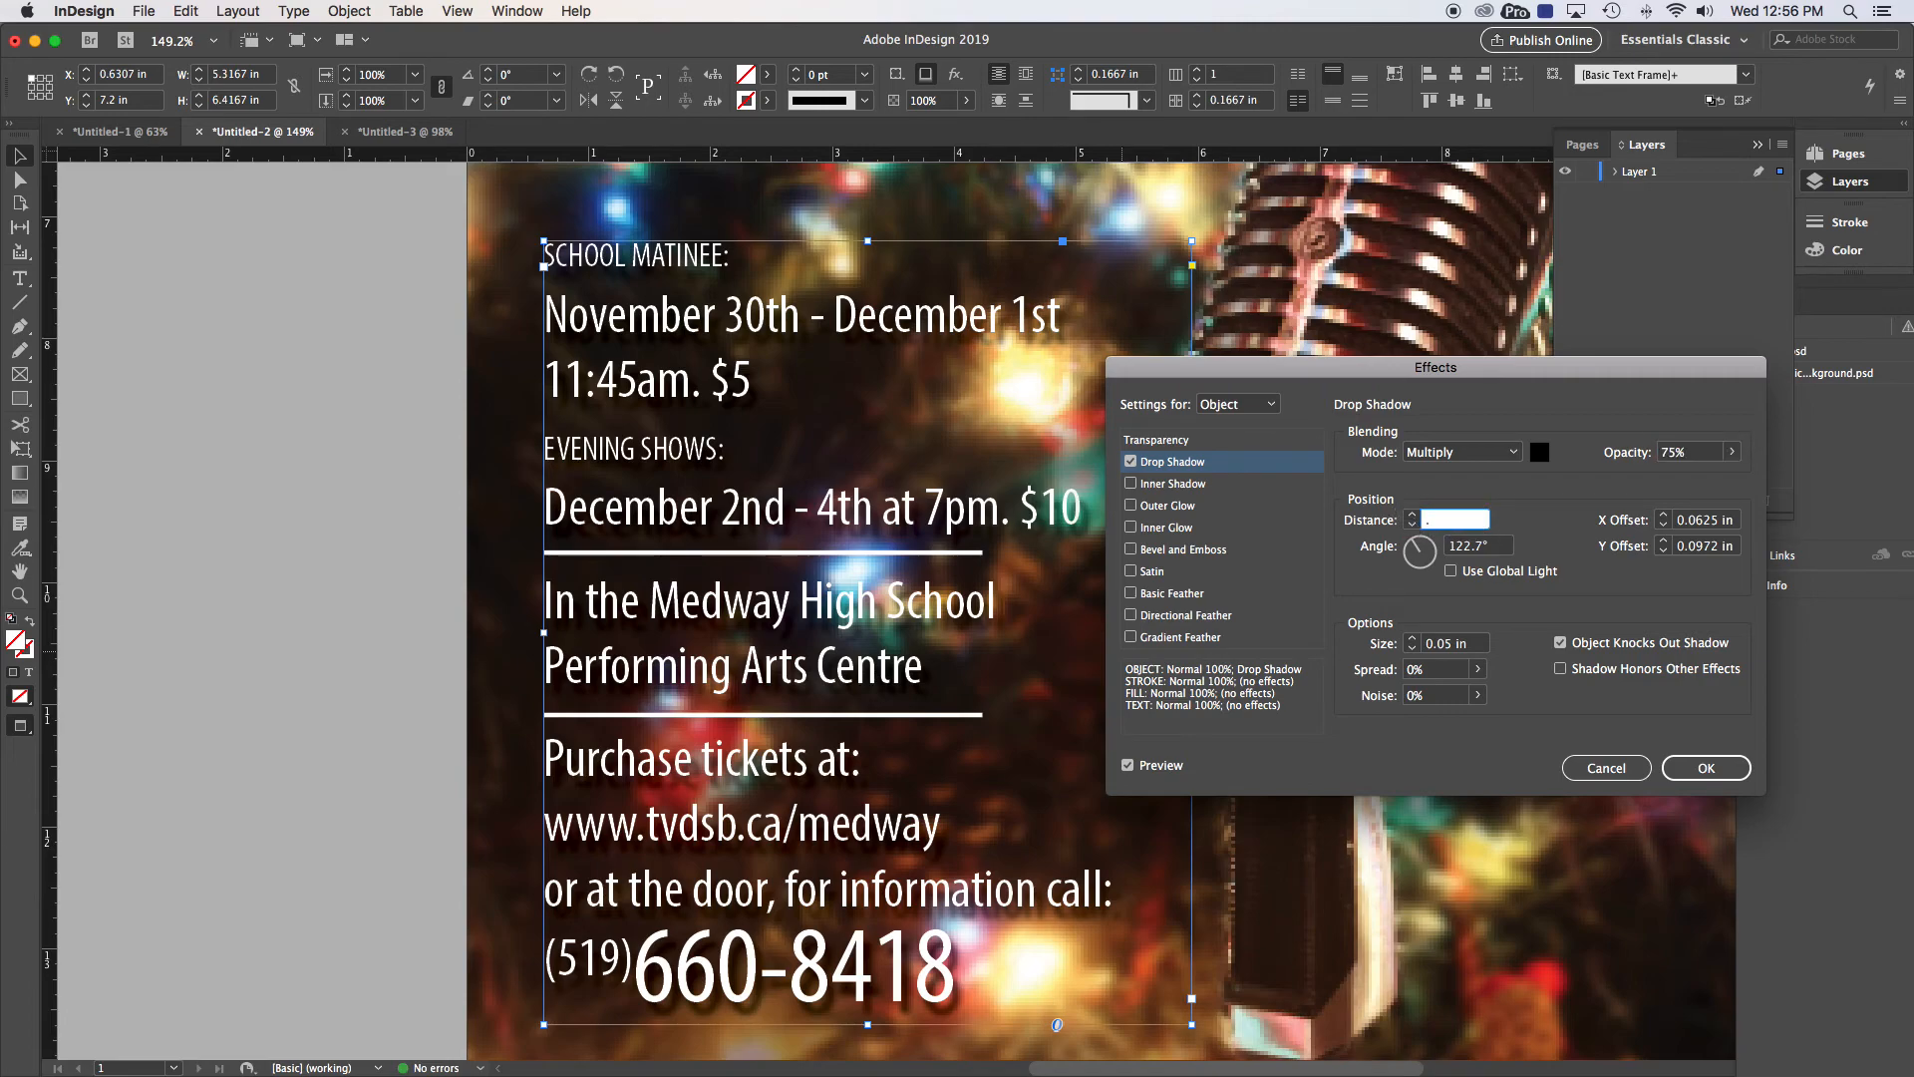
key(Tab)
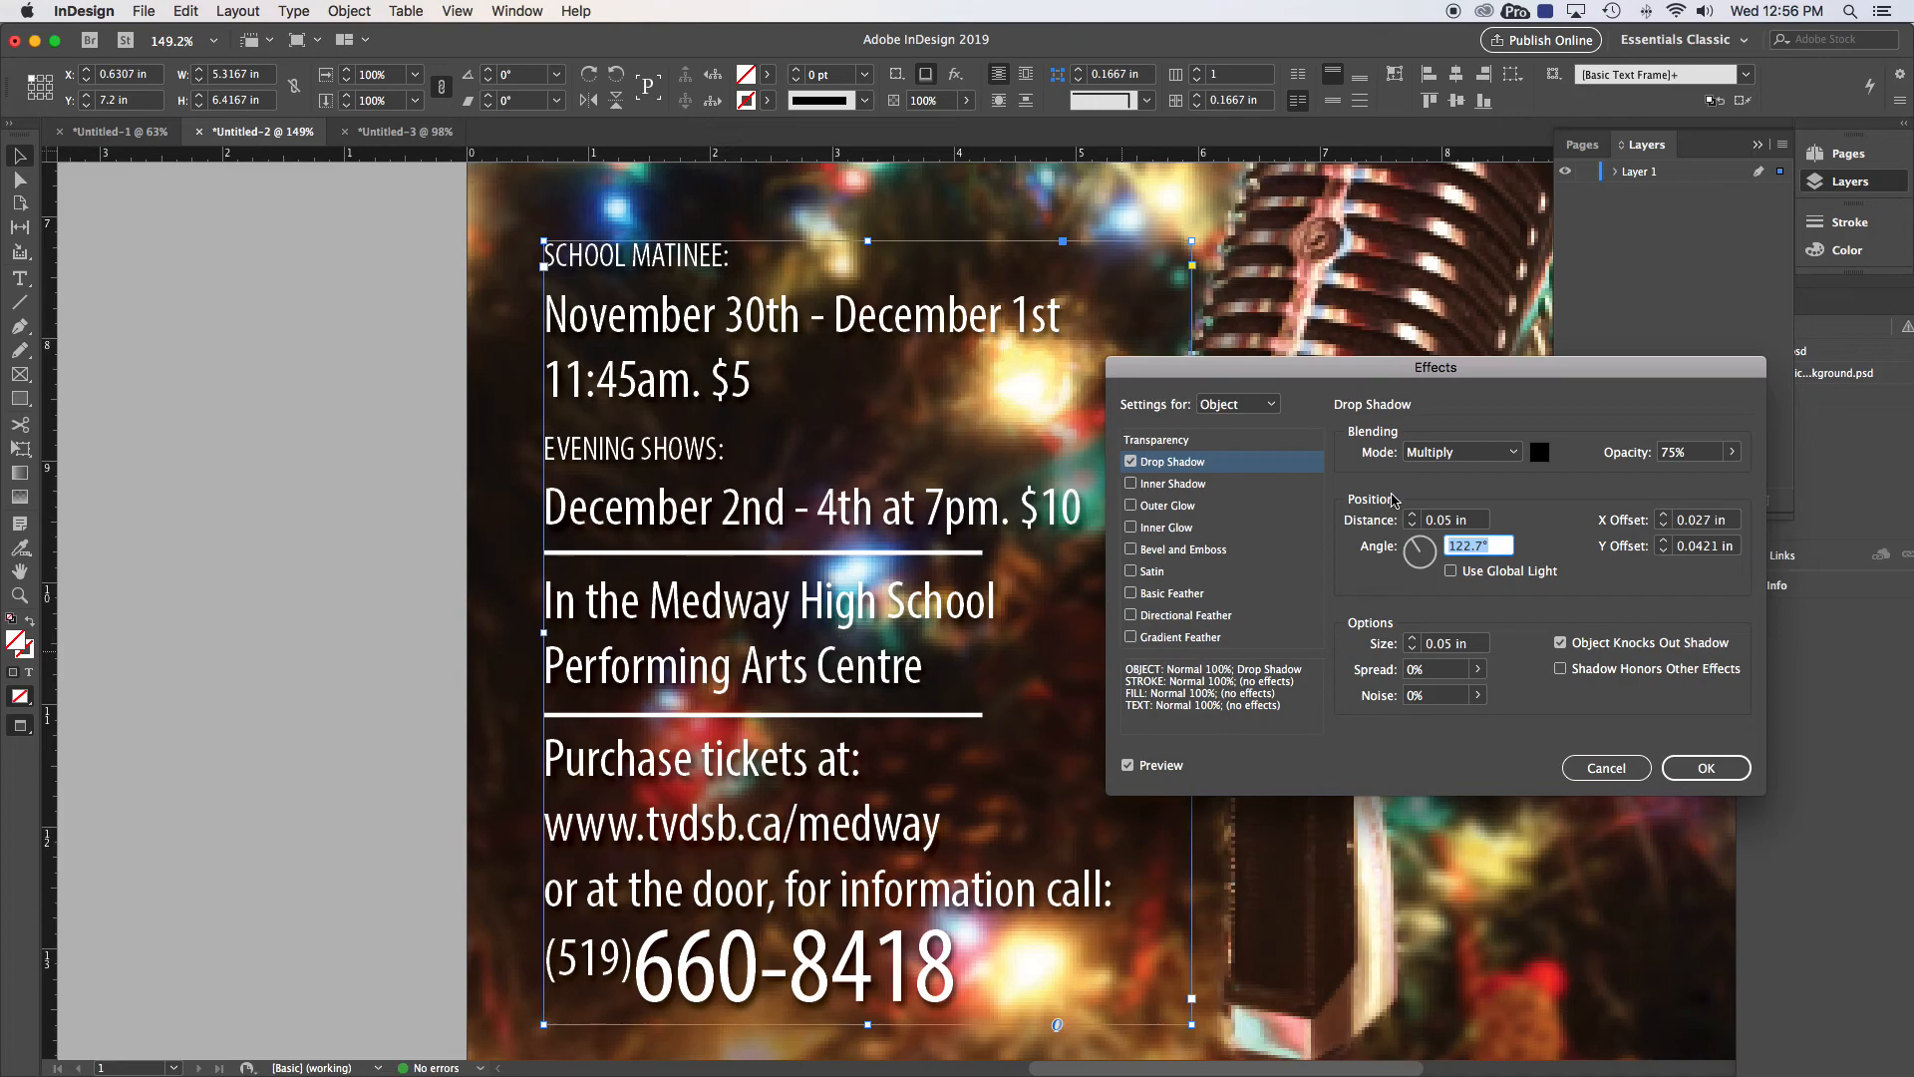
click(1465, 643)
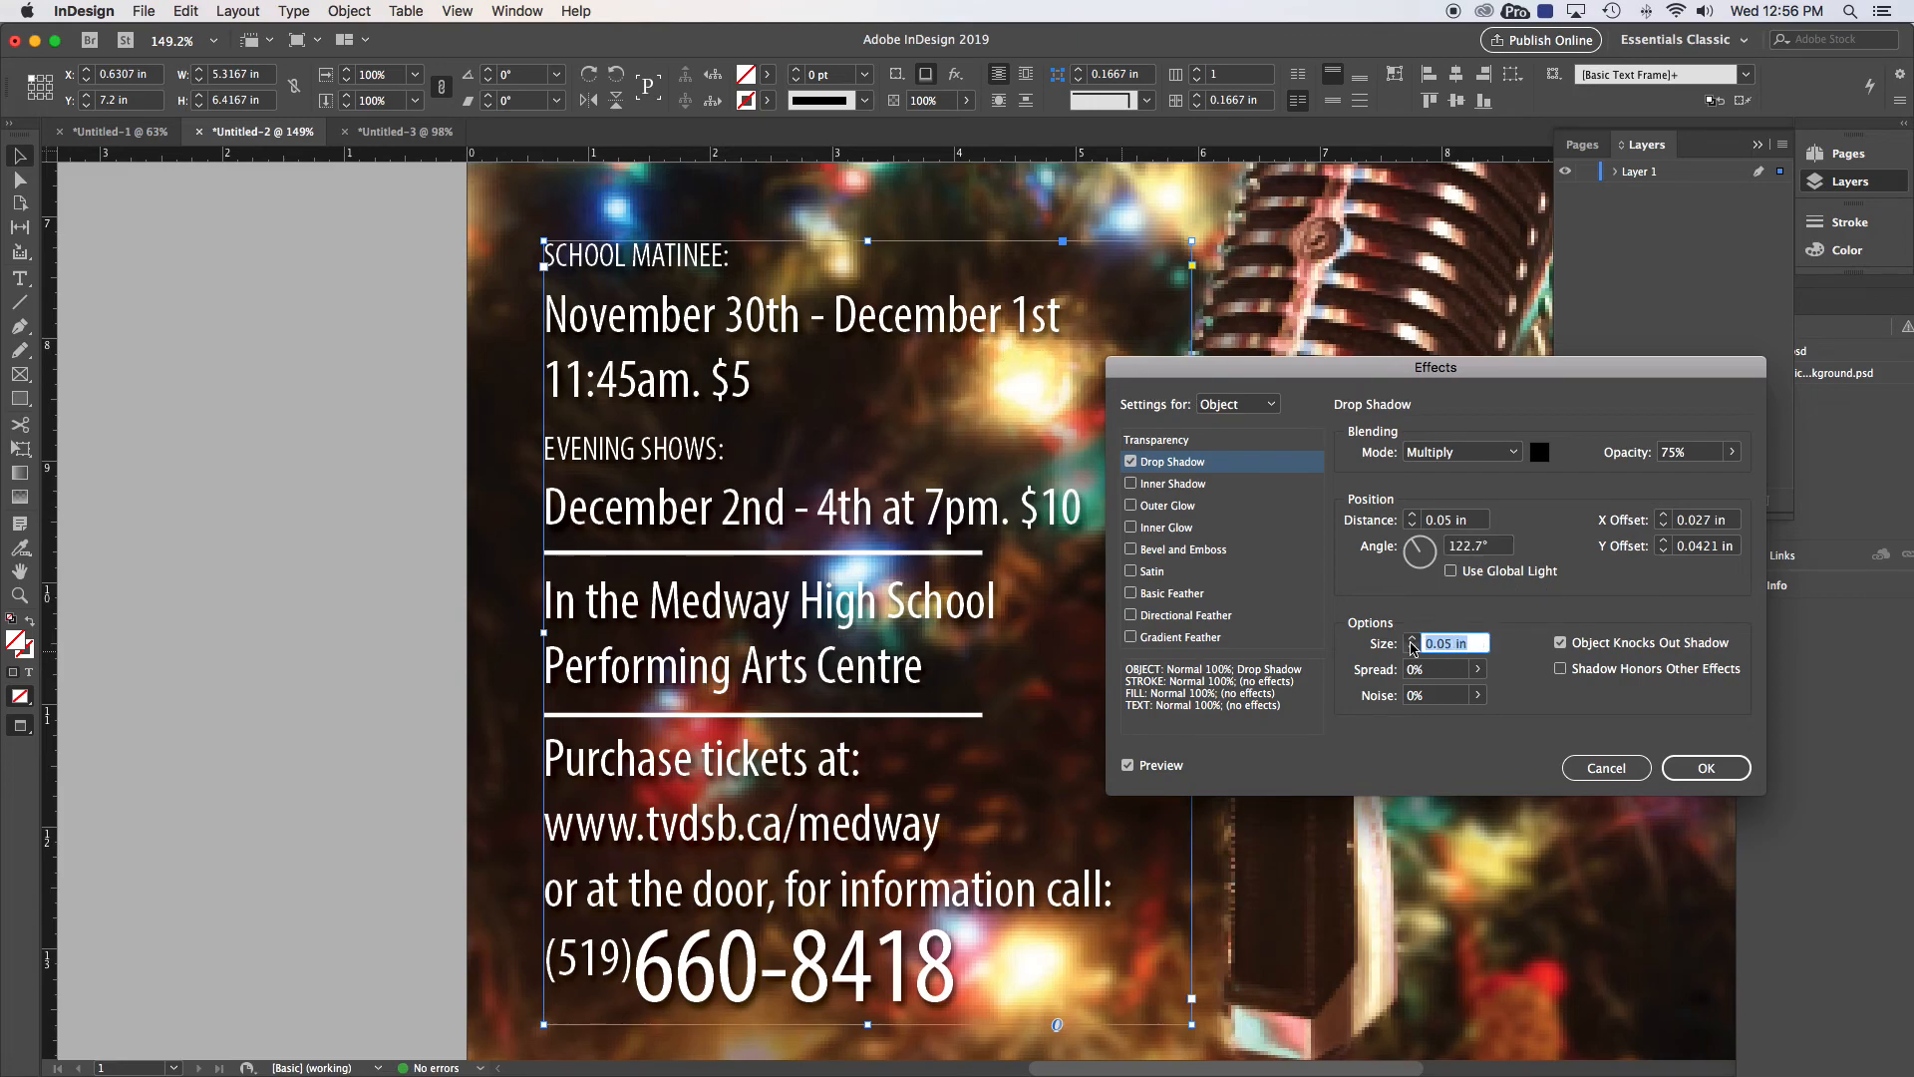
text(.0)
key(Tab)
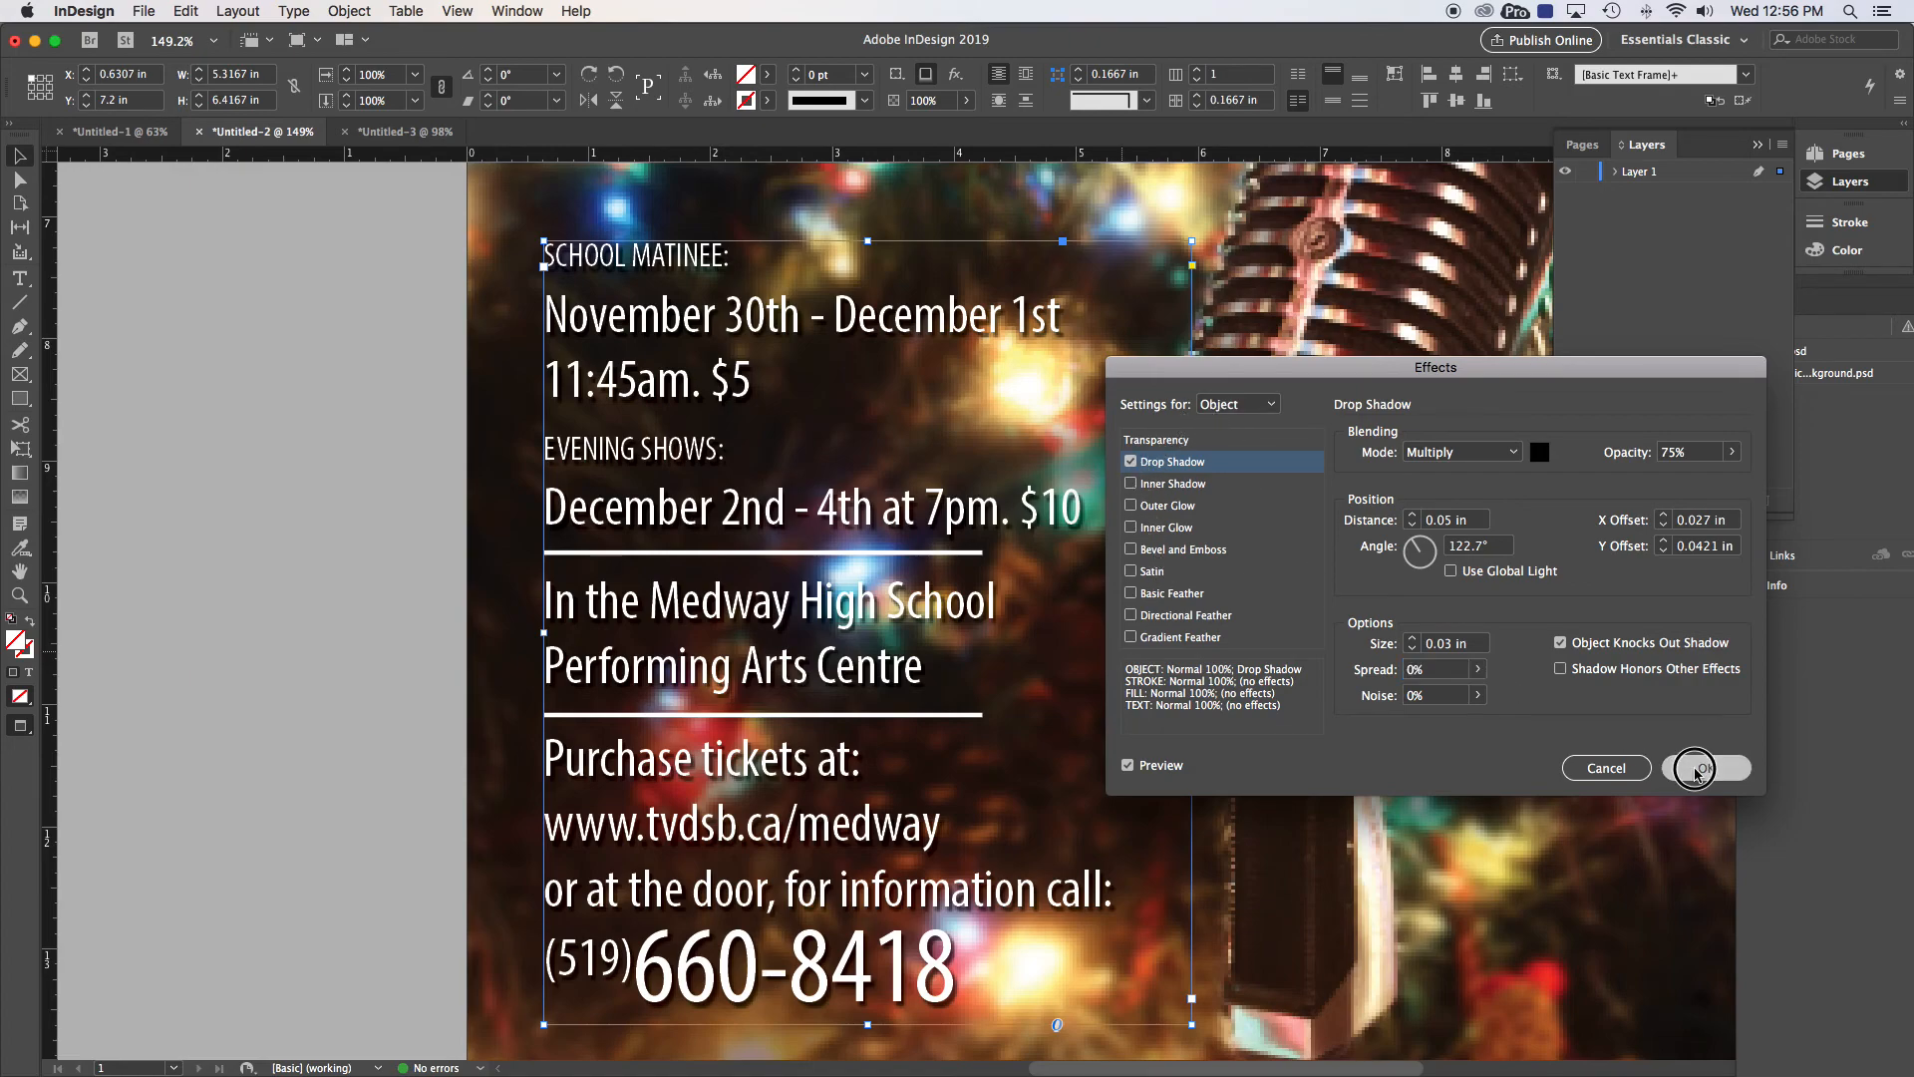
click(1706, 768)
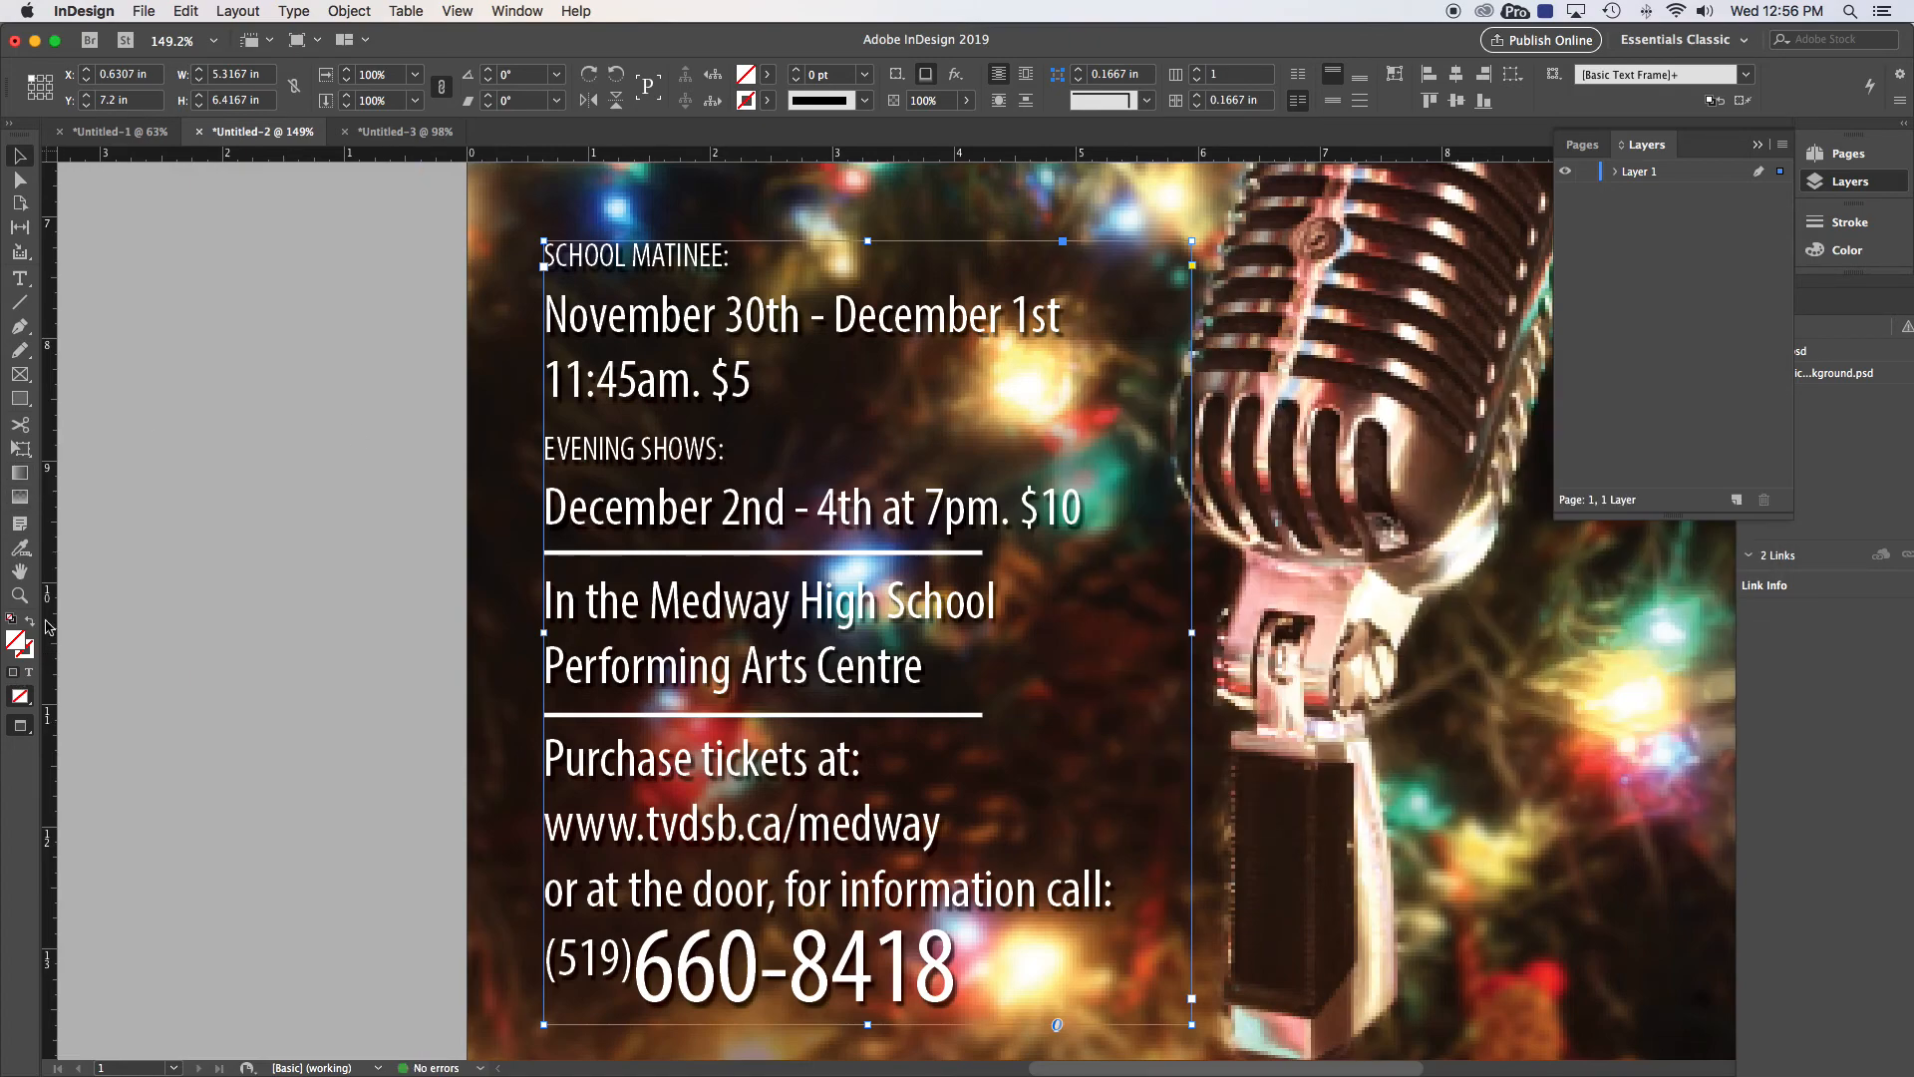
Give the Evening Shows date text, from "mber 2nd" through "$10", a black stroke
double_click(593, 330)
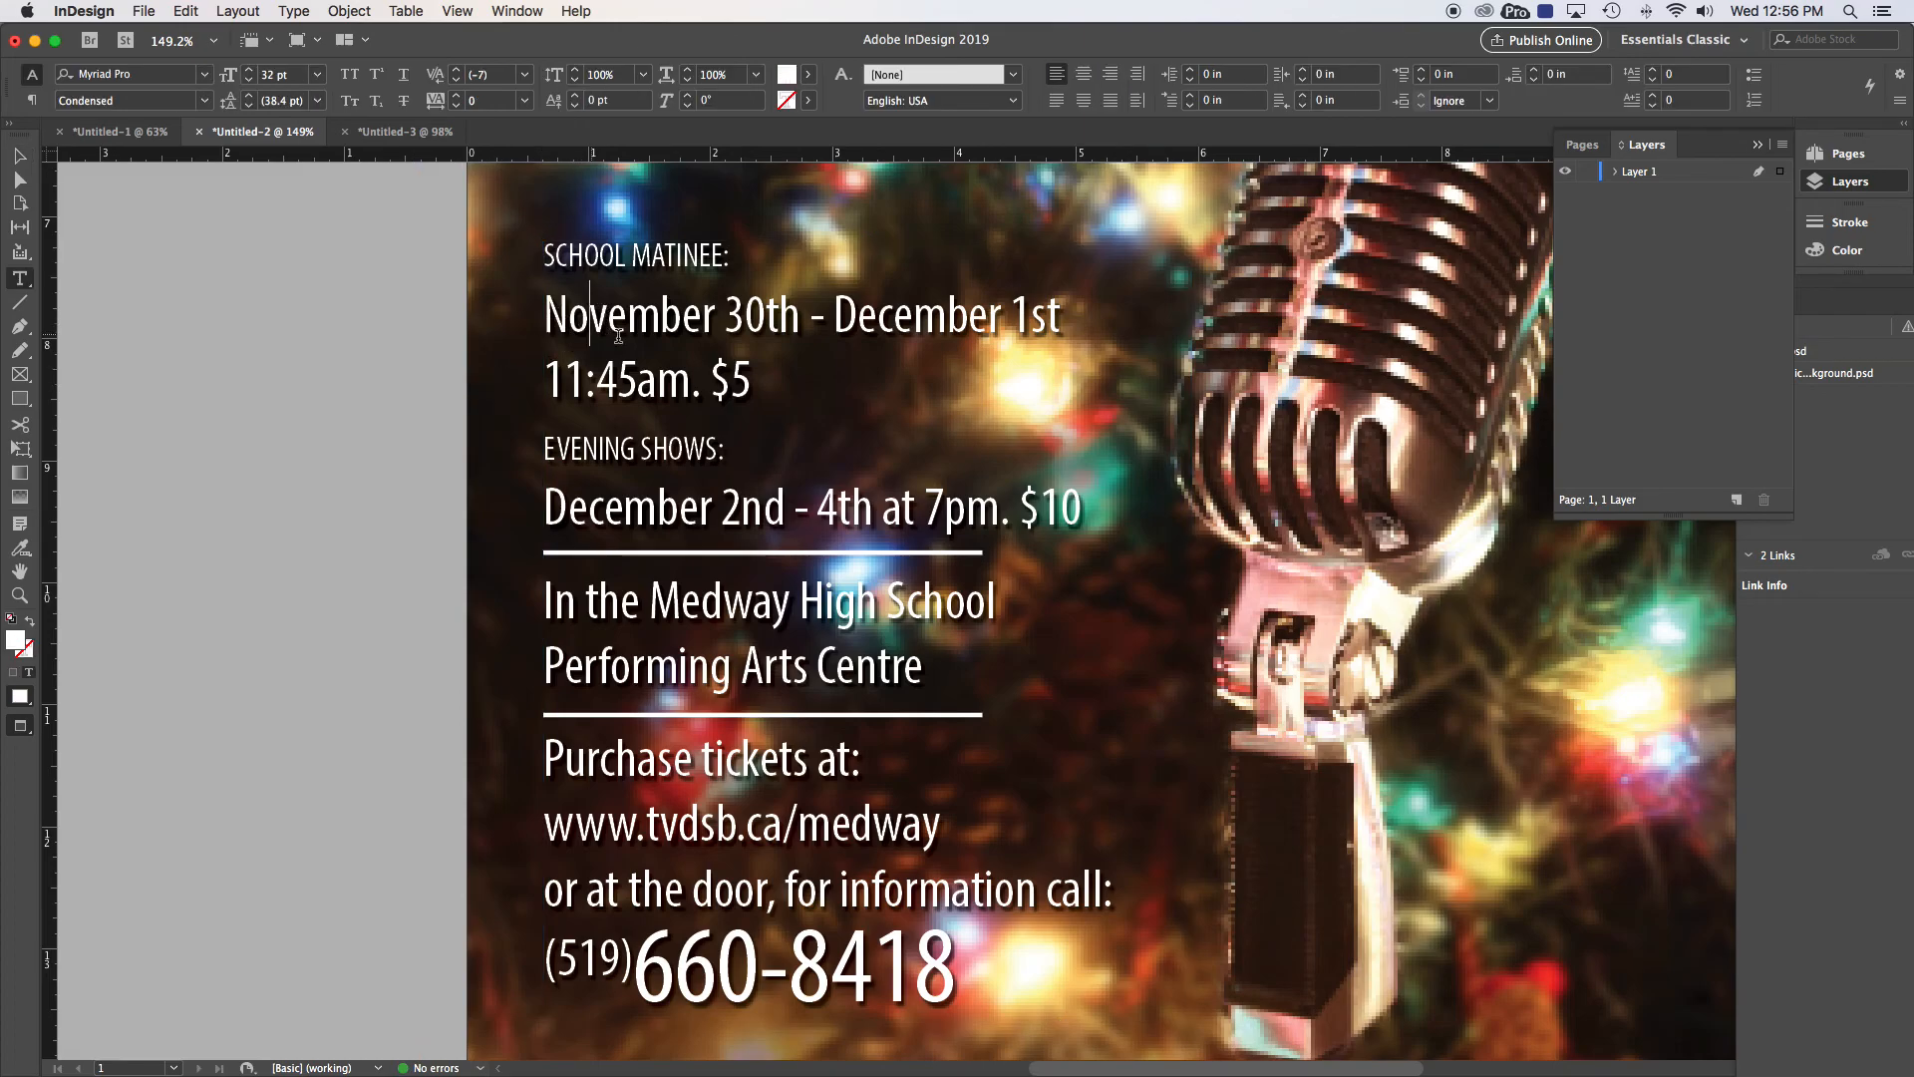
drag(624, 509, 1102, 511)
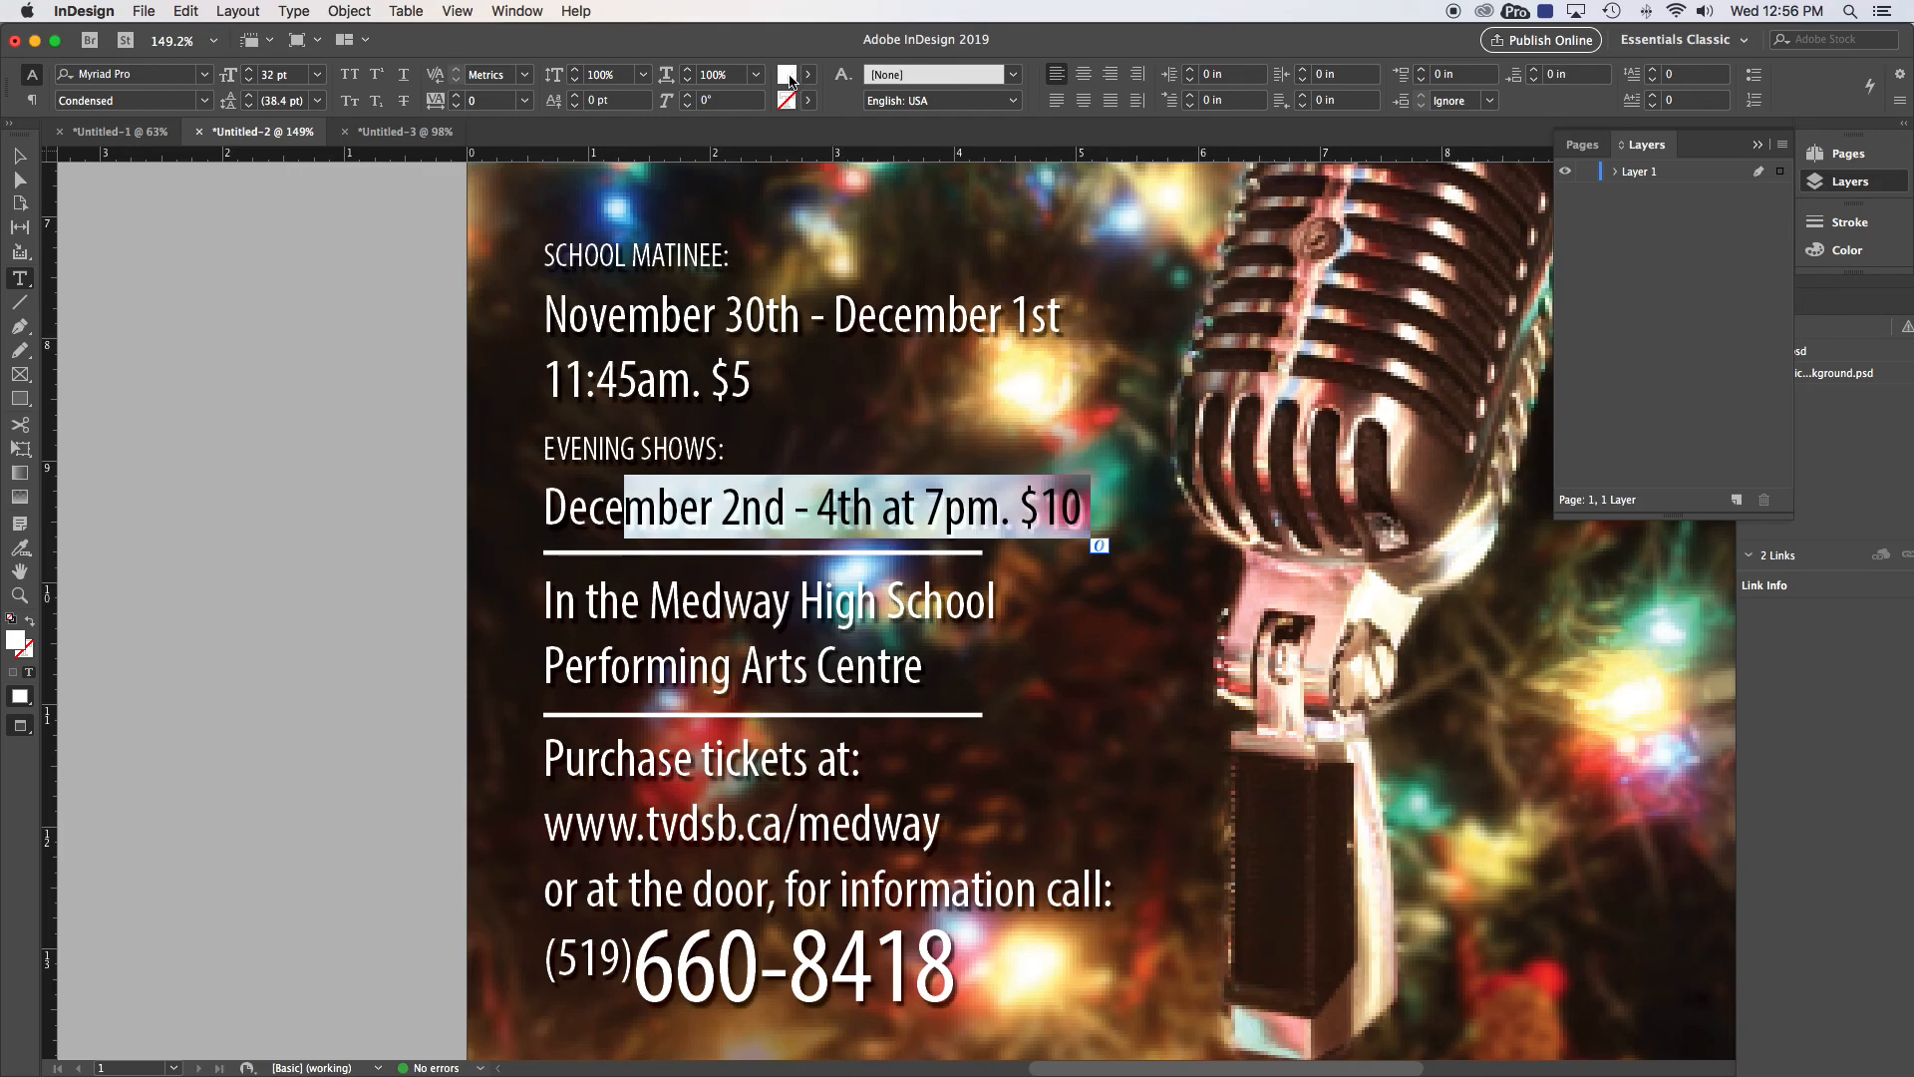
click(809, 101)
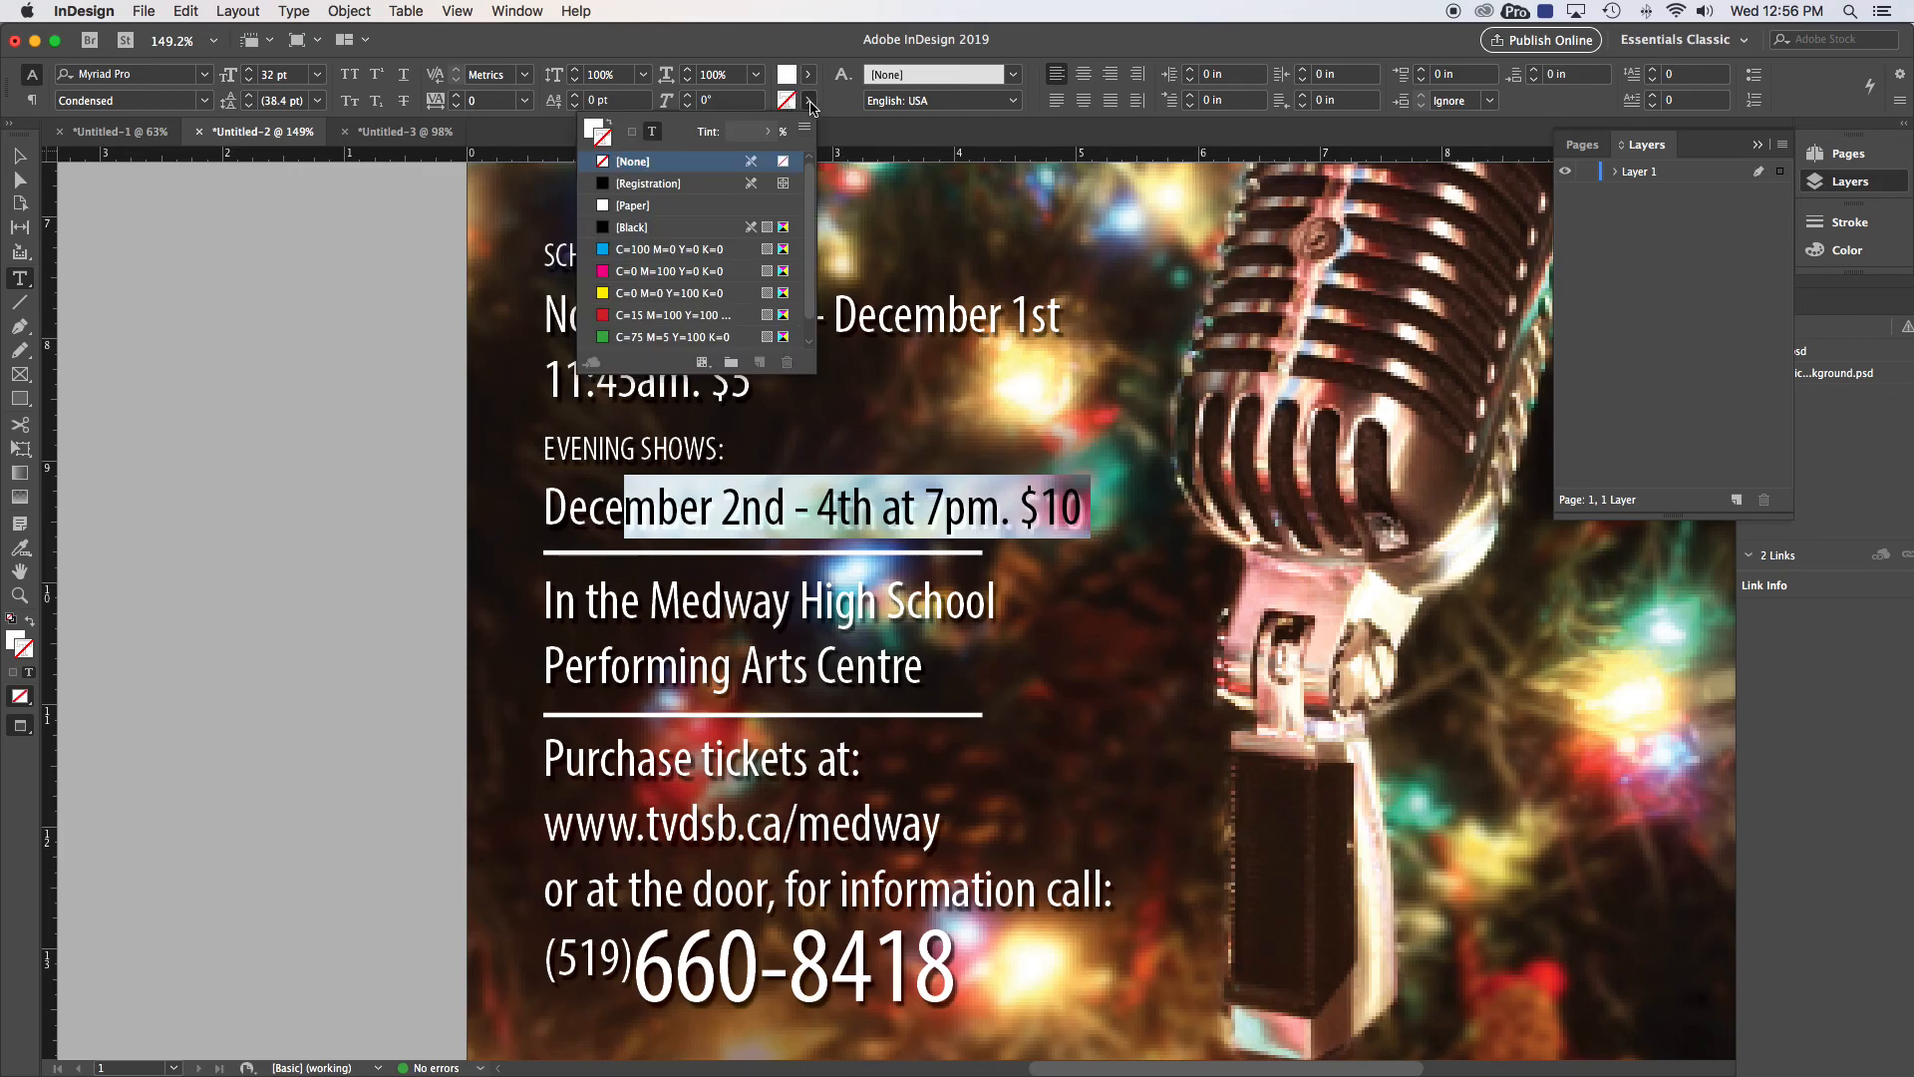
click(602, 228)
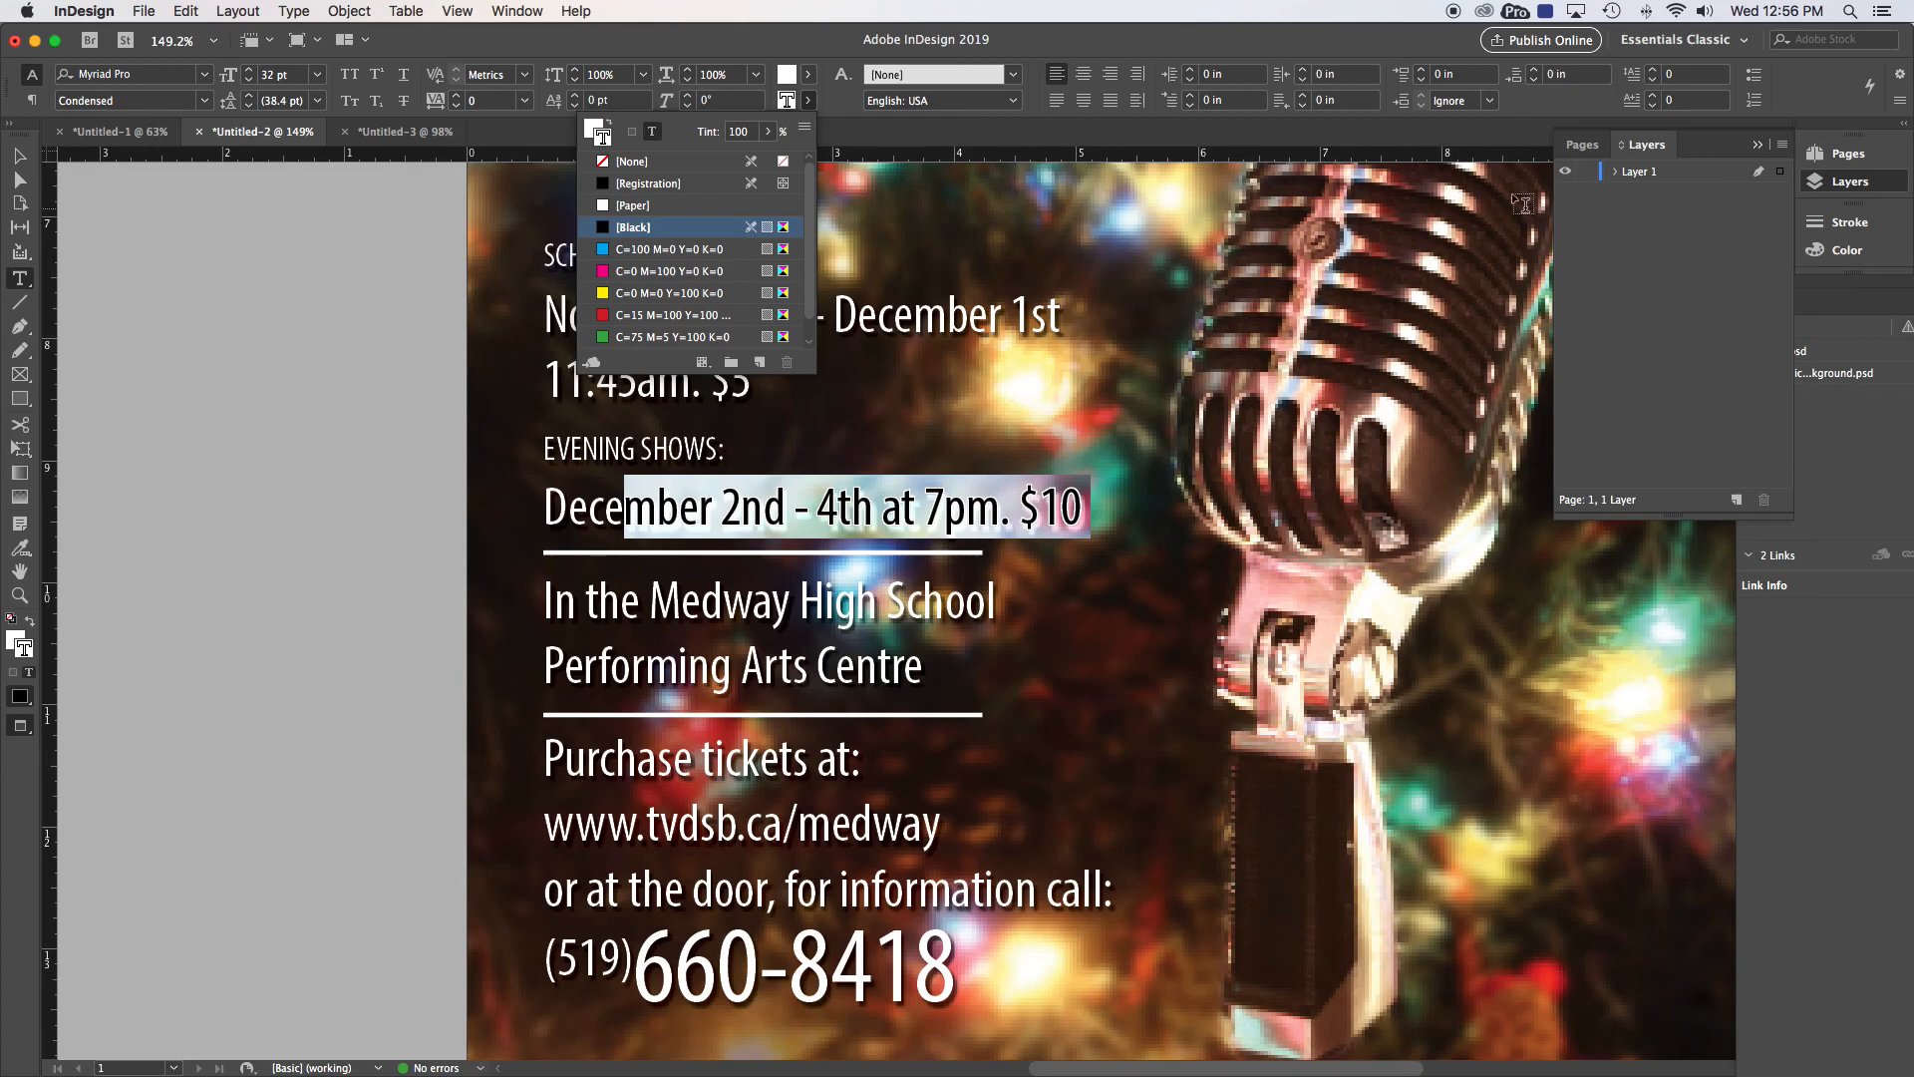
click(835, 107)
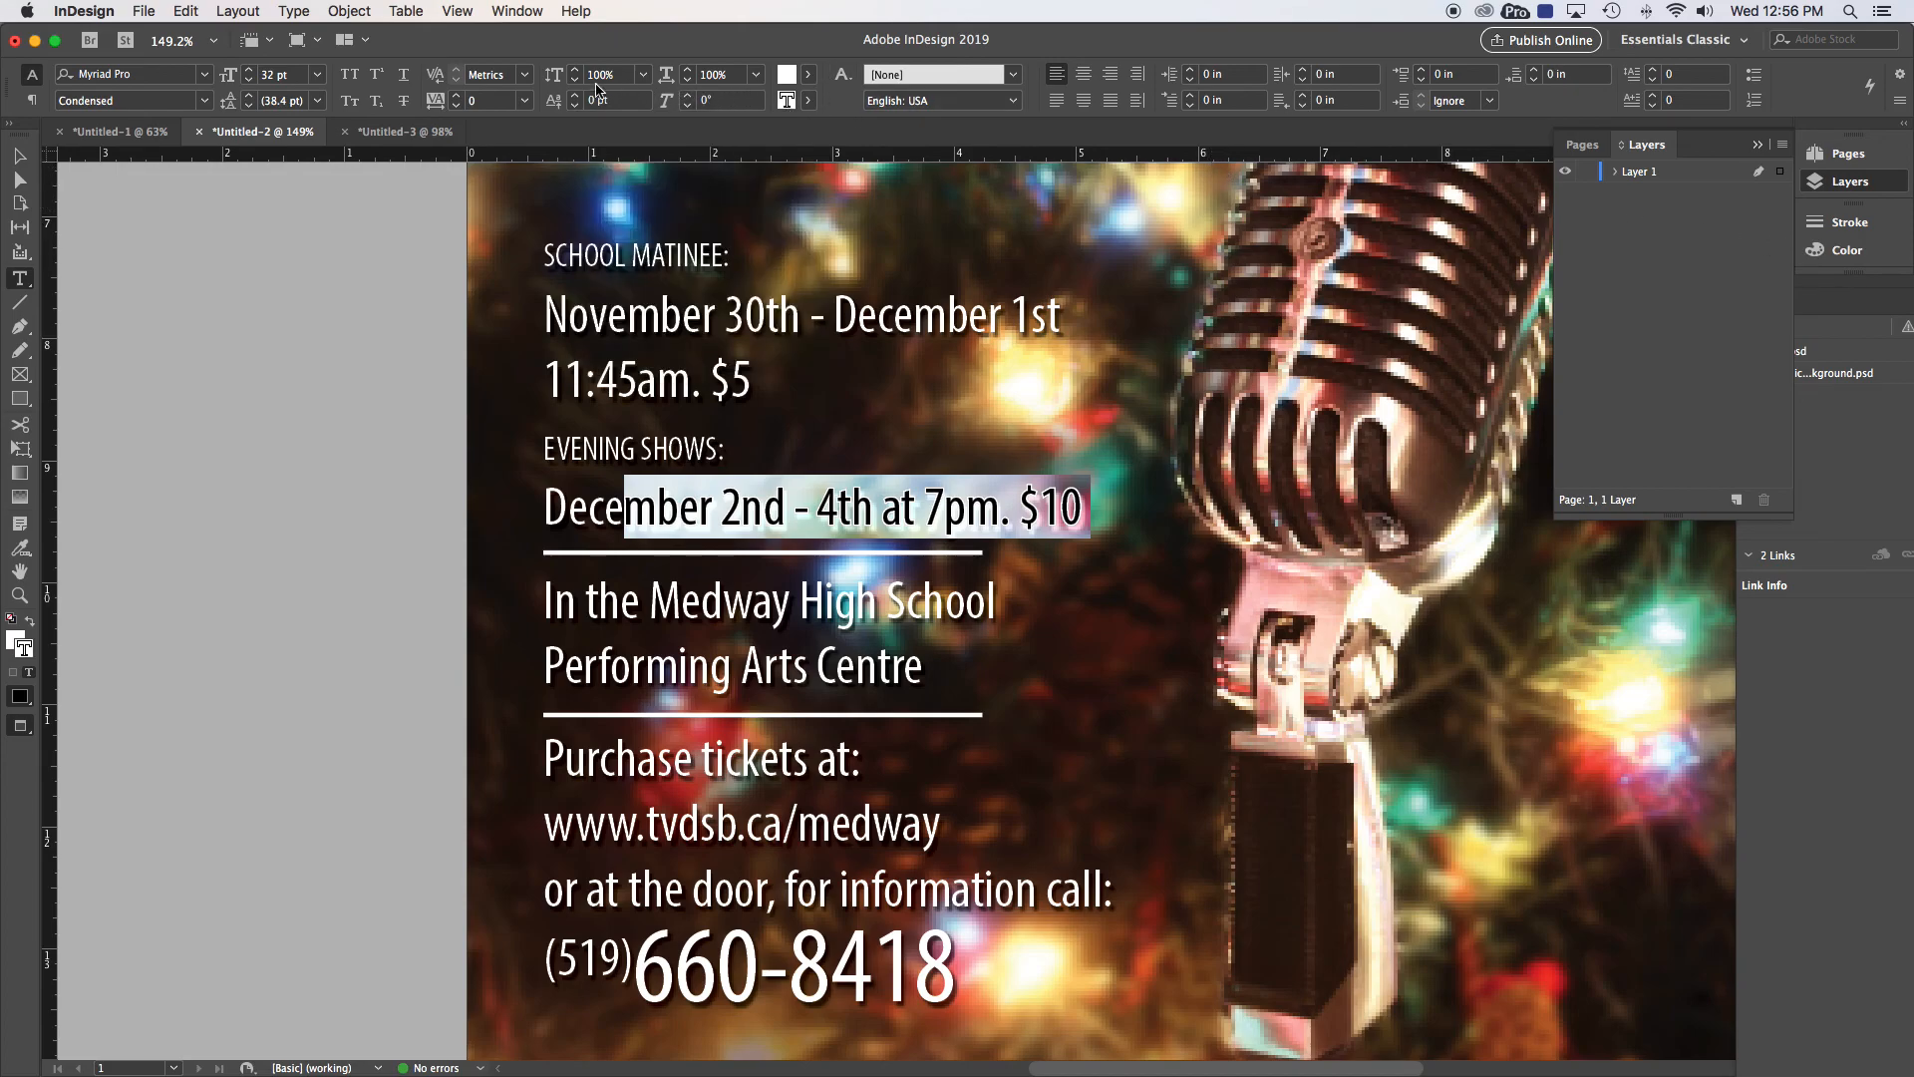
Try a 5 pt stroke on the selected evening date text, return it to 1 pt, and inspect the $10 outline up close
click(1849, 223)
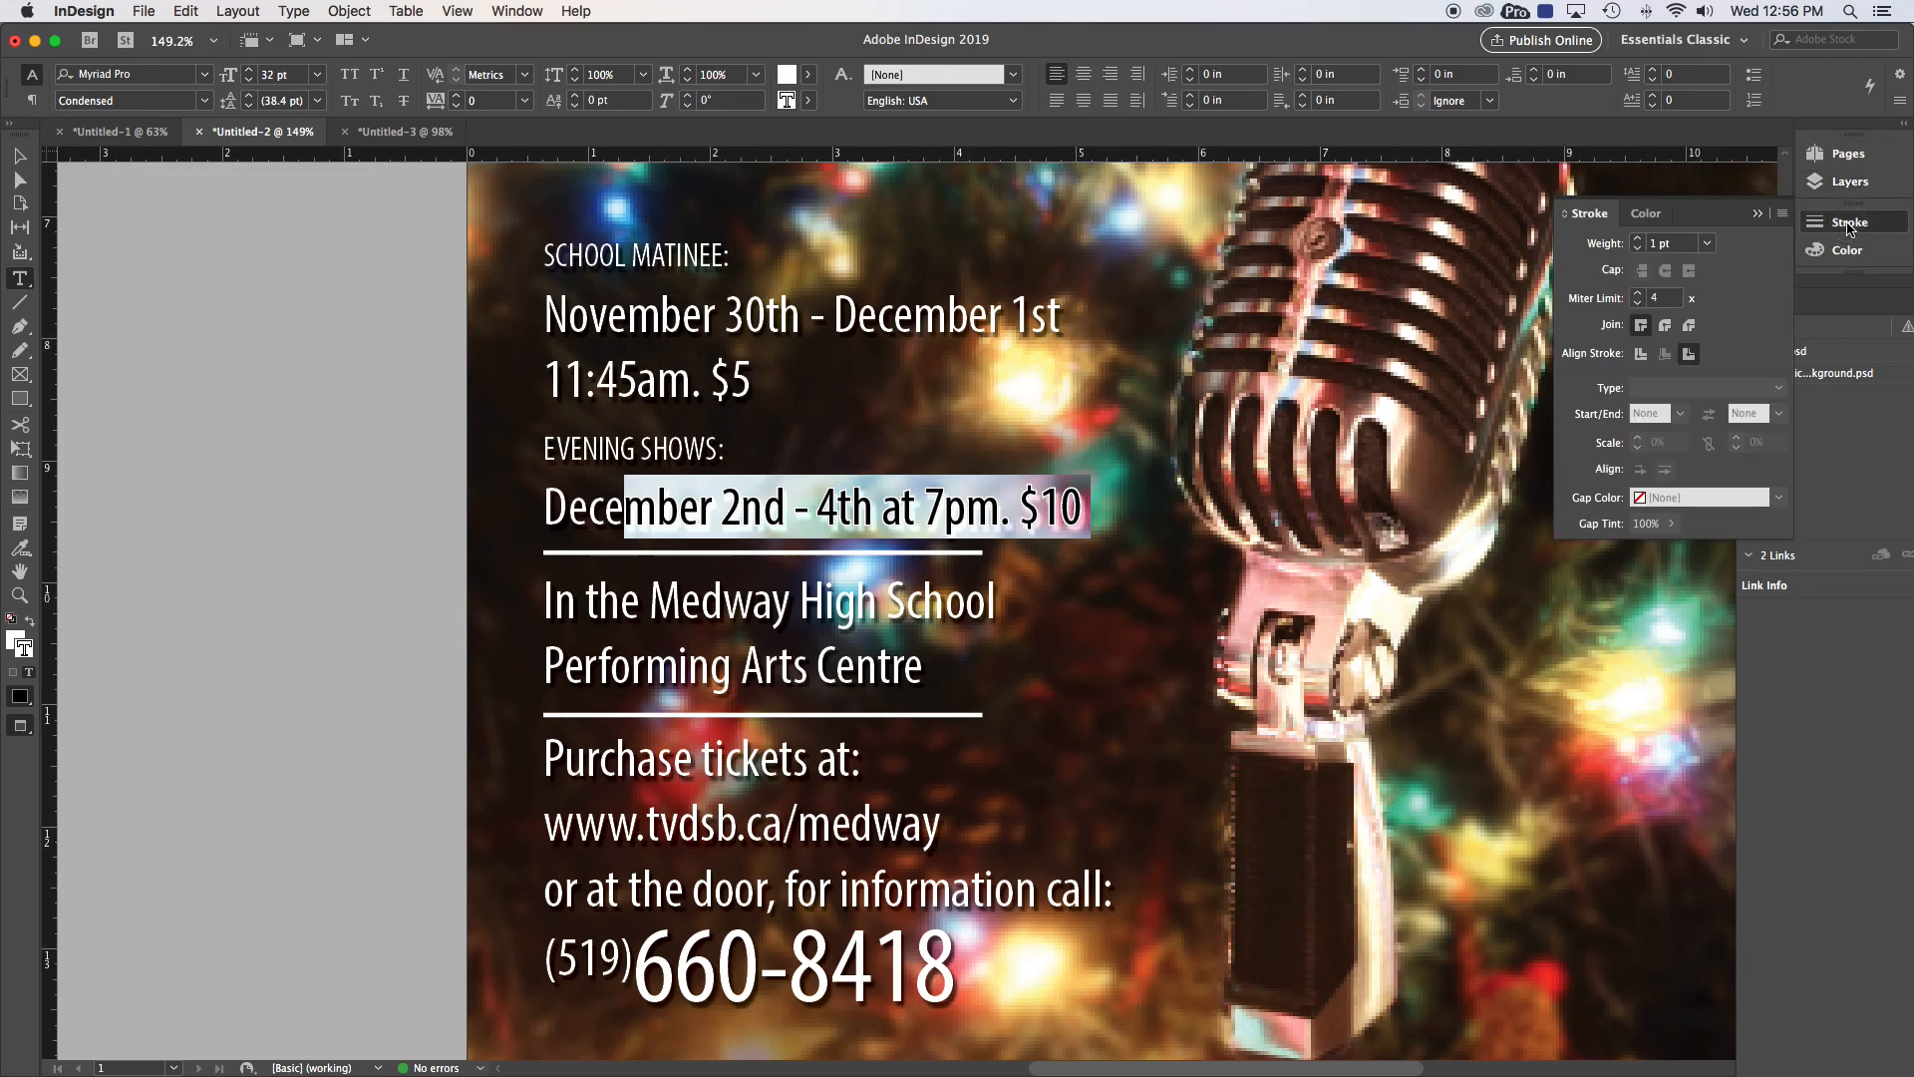
click(1639, 239)
click(1638, 239)
click(1638, 240)
click(1638, 239)
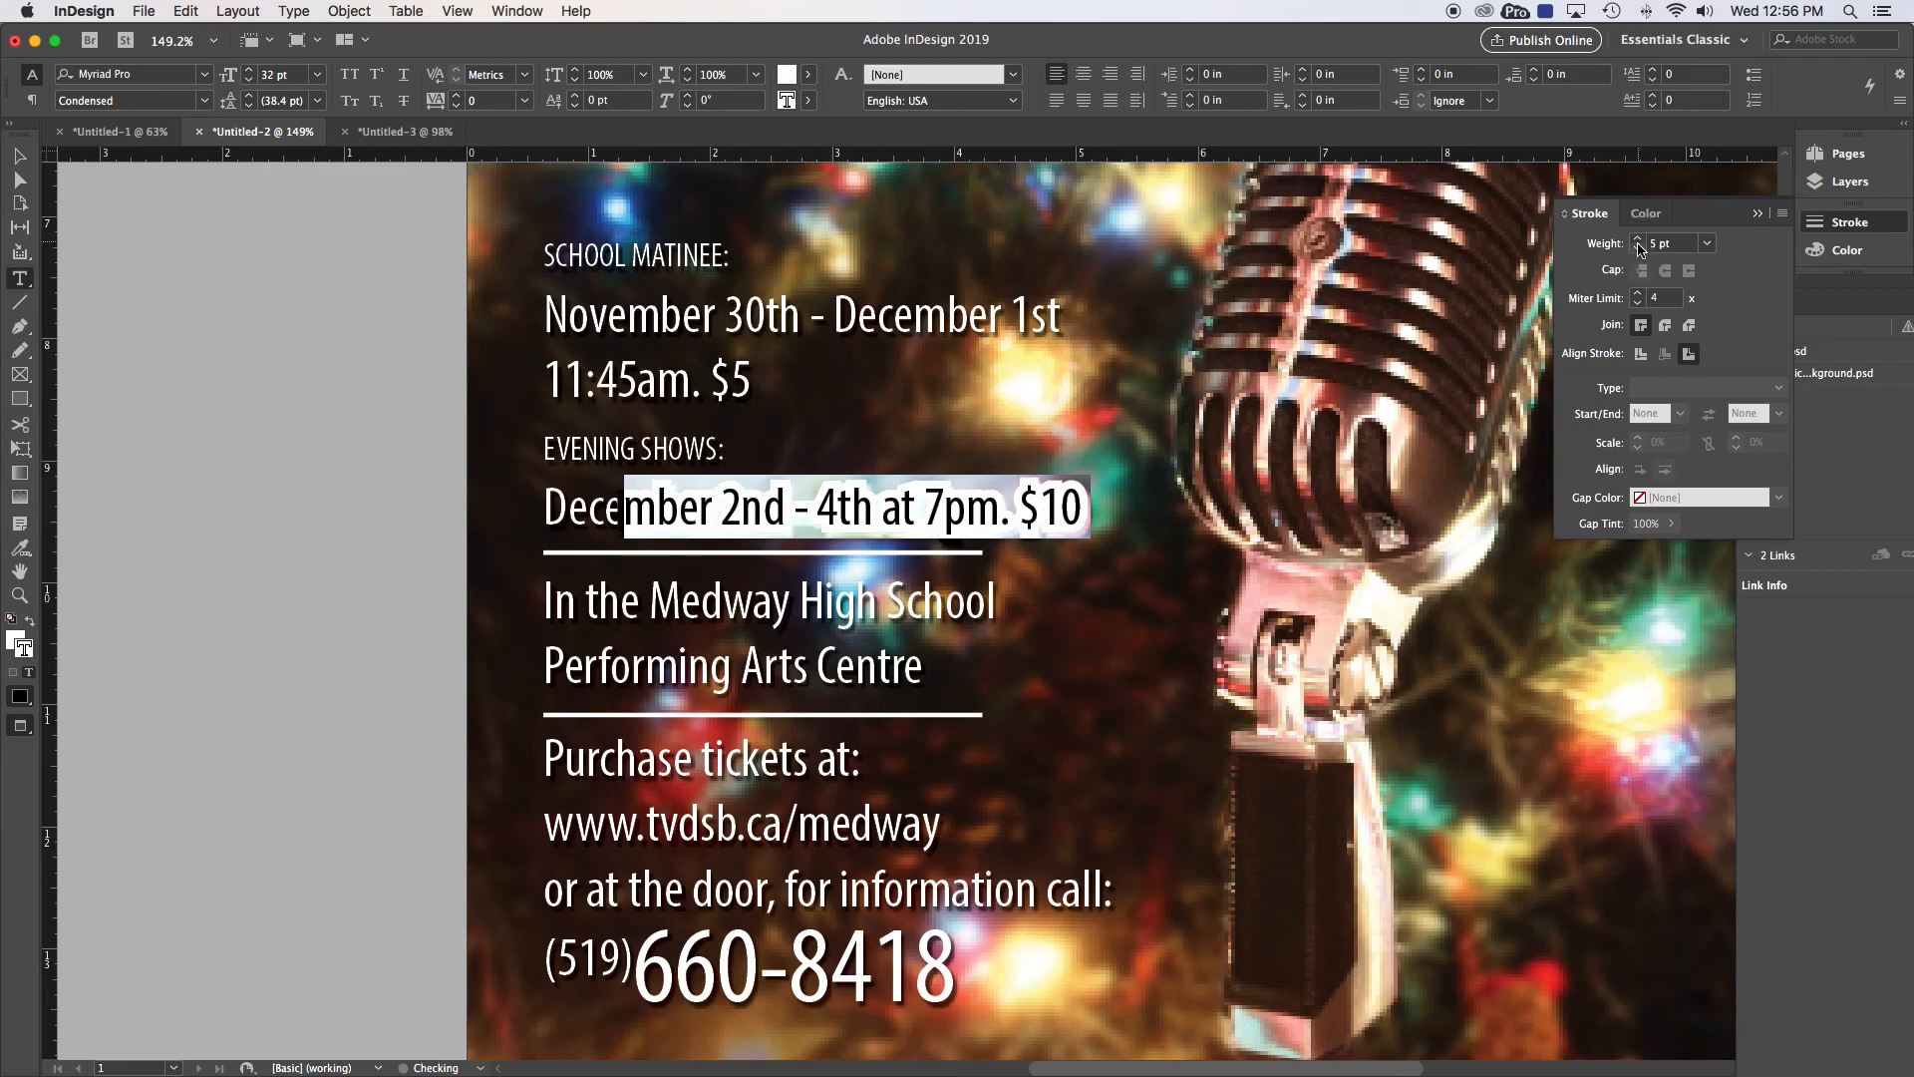
click(1639, 248)
click(1639, 249)
click(1639, 249)
click(1639, 249)
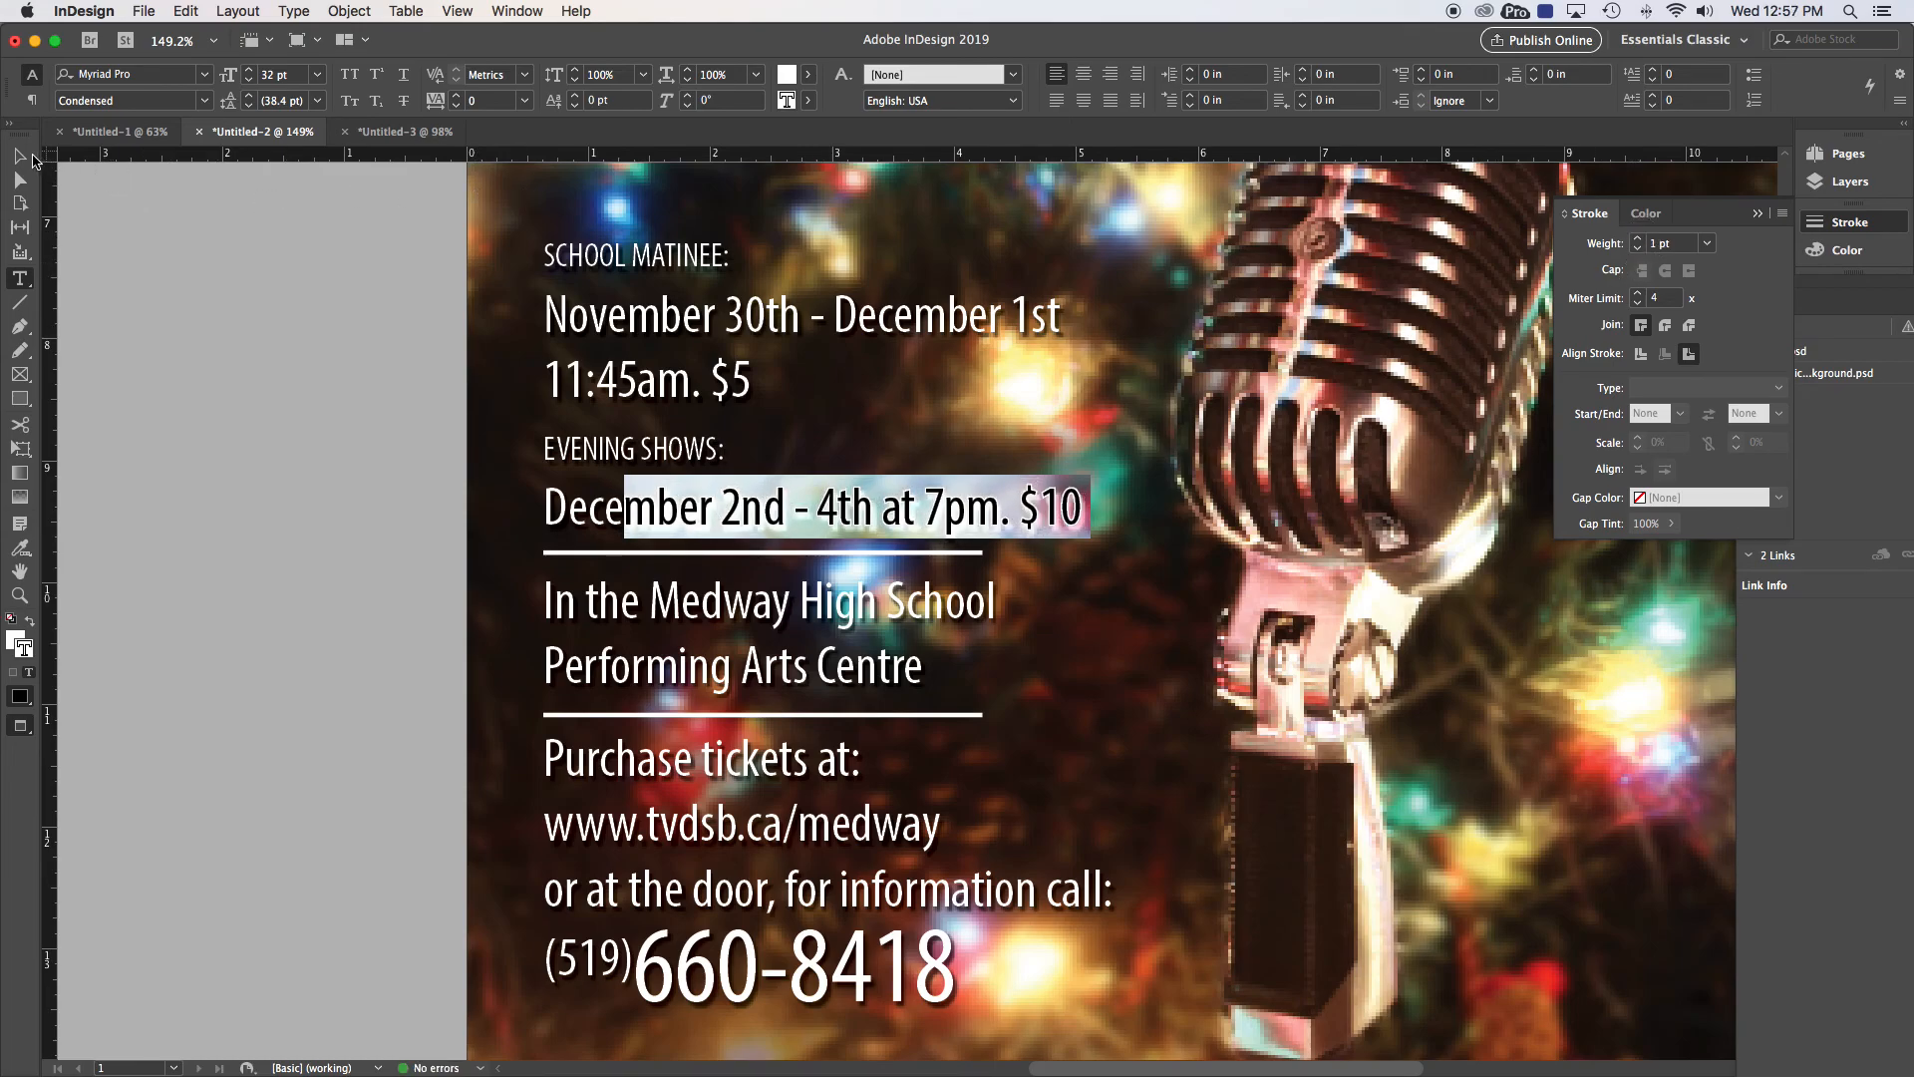
click(20, 157)
click(107, 243)
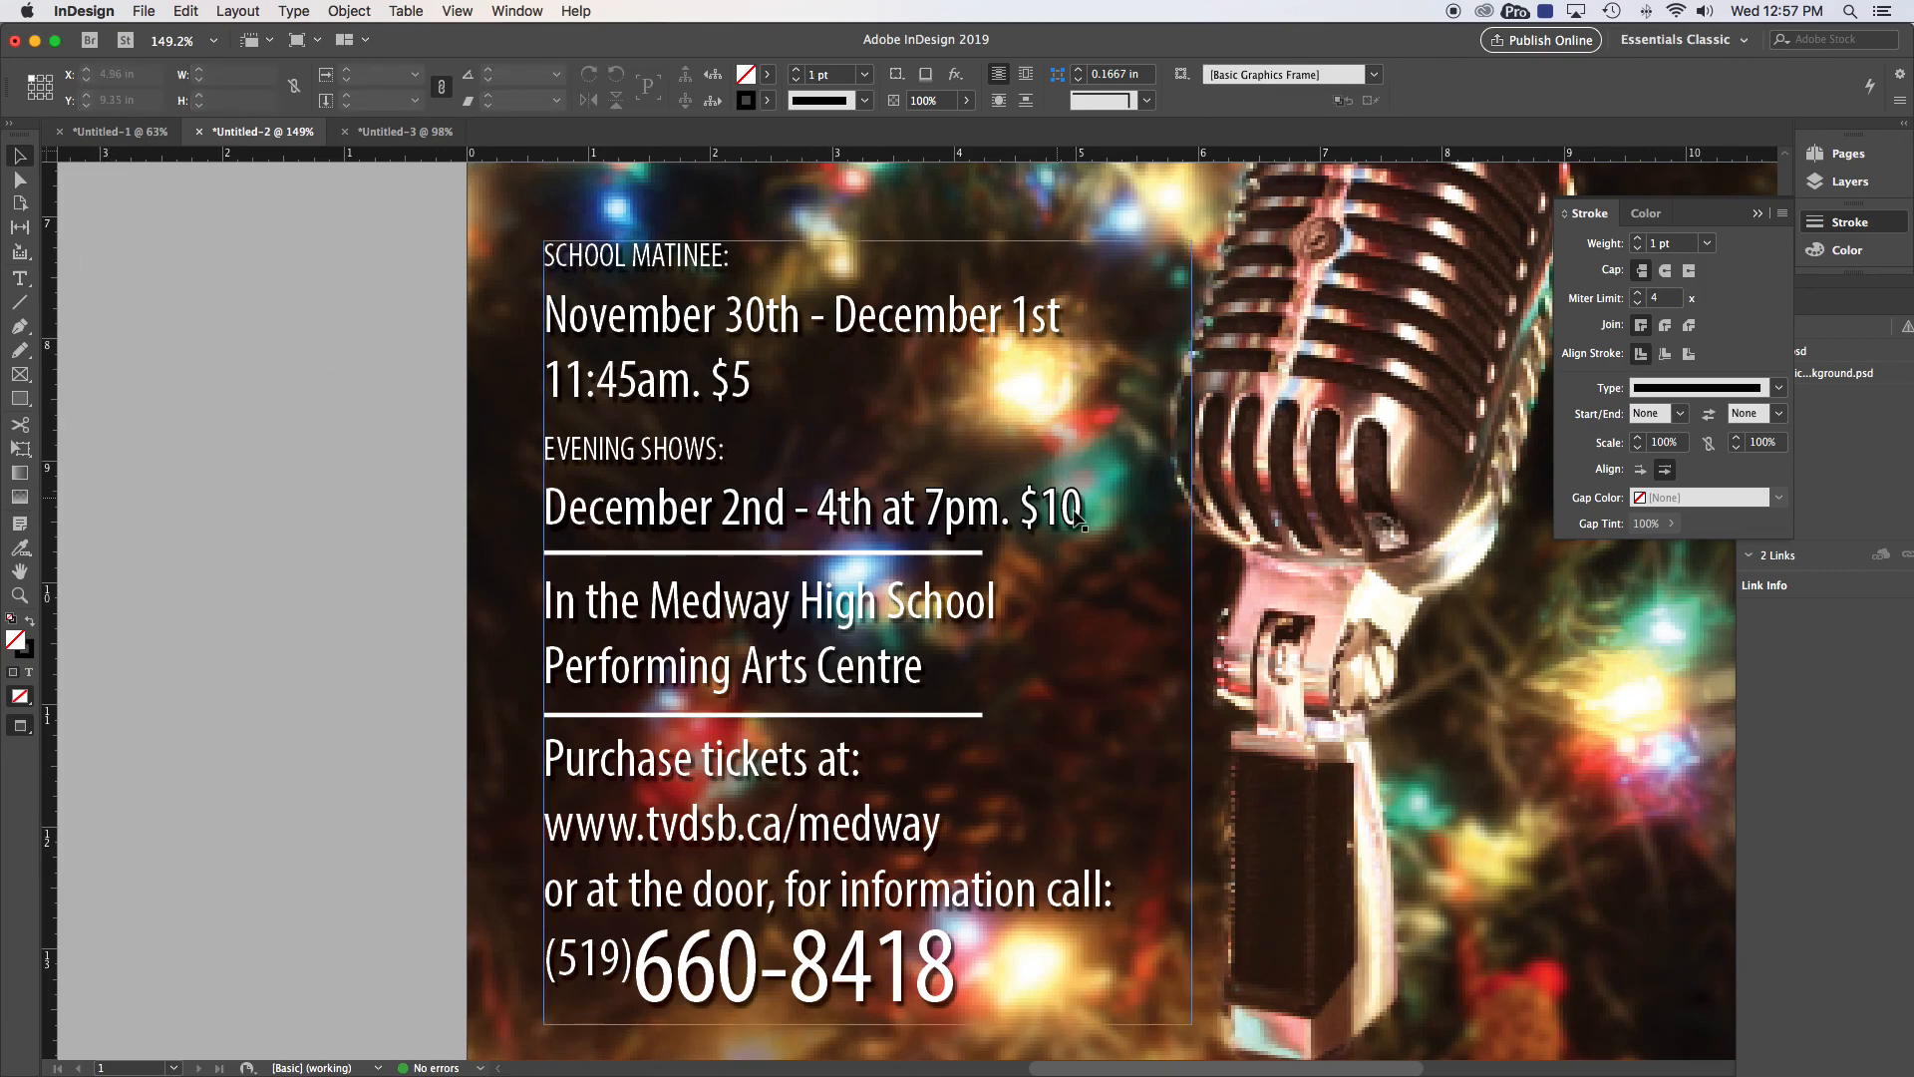
drag(1012, 469, 1229, 601)
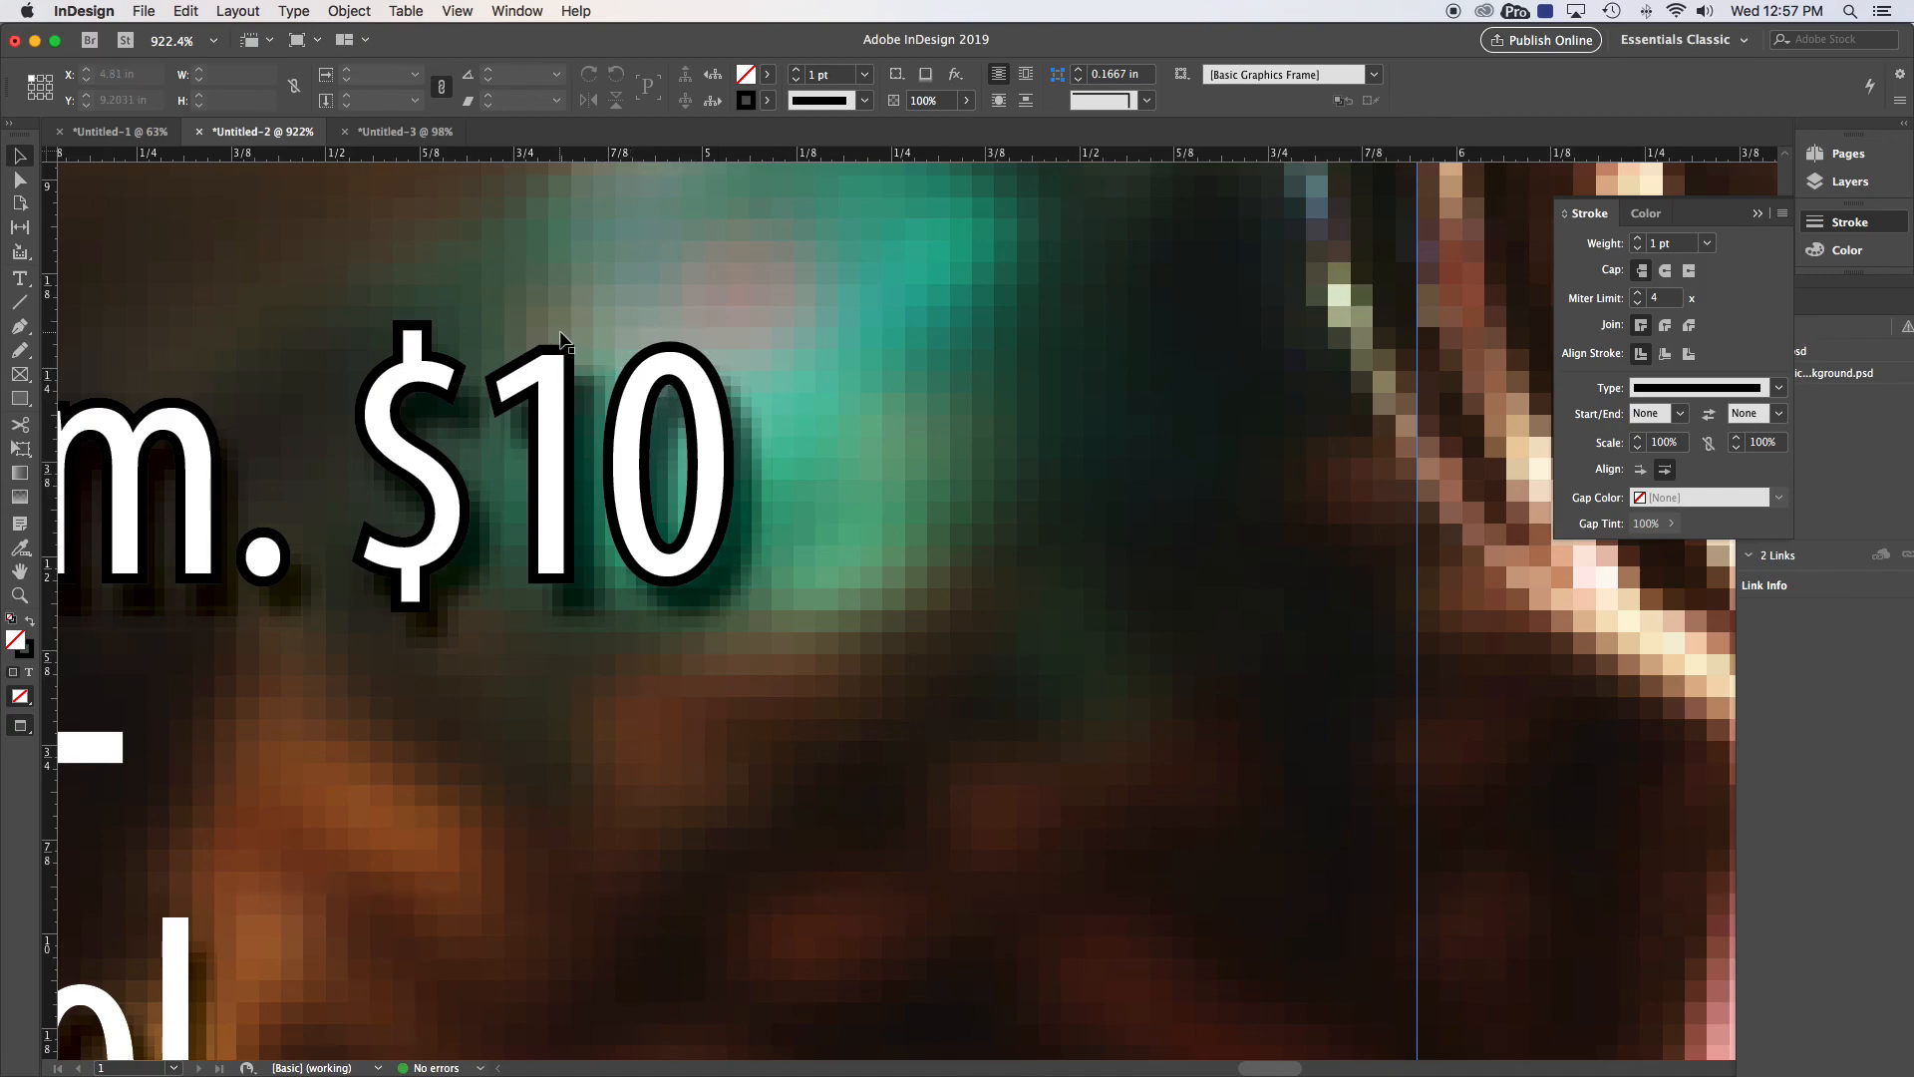
key(super+0)
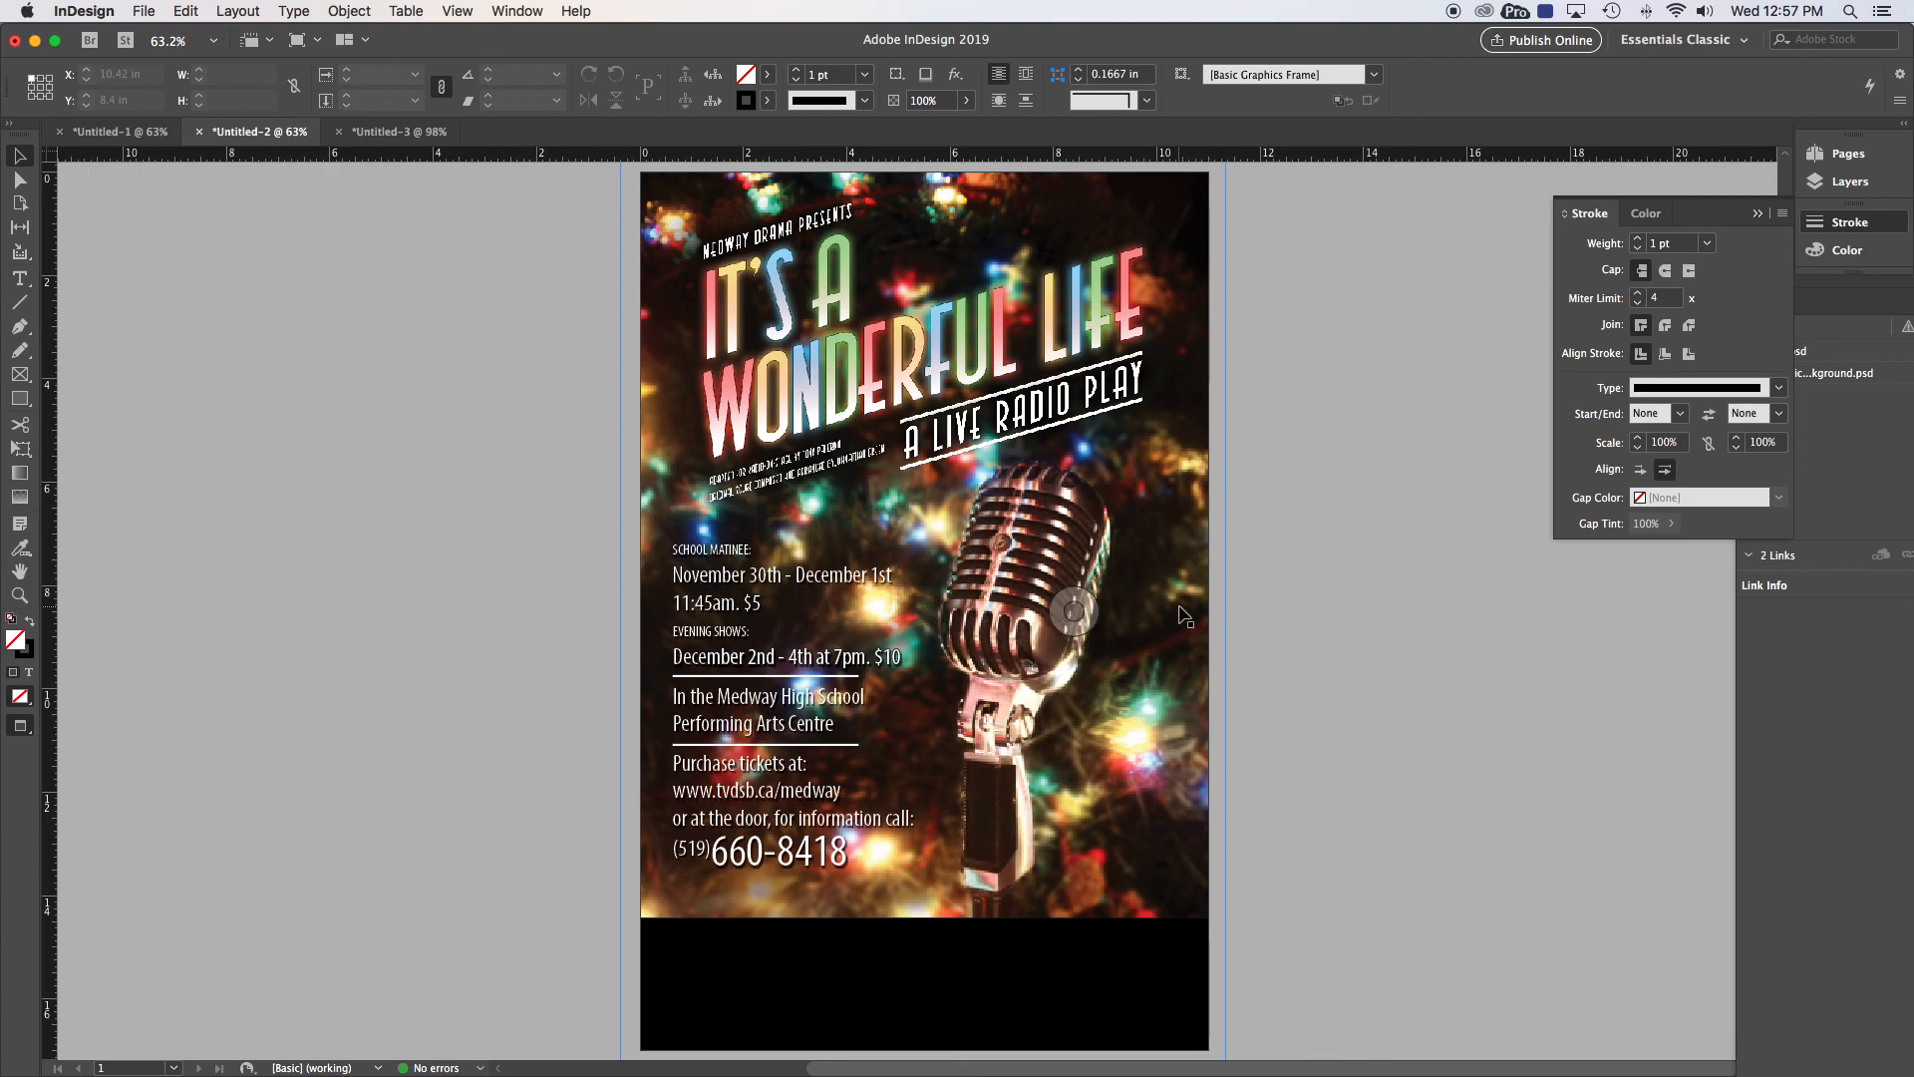
Switch the document's display performance to High Quality Display and check the artwork, ending with the whole page in view
click(919, 608)
drag(782, 302, 1254, 713)
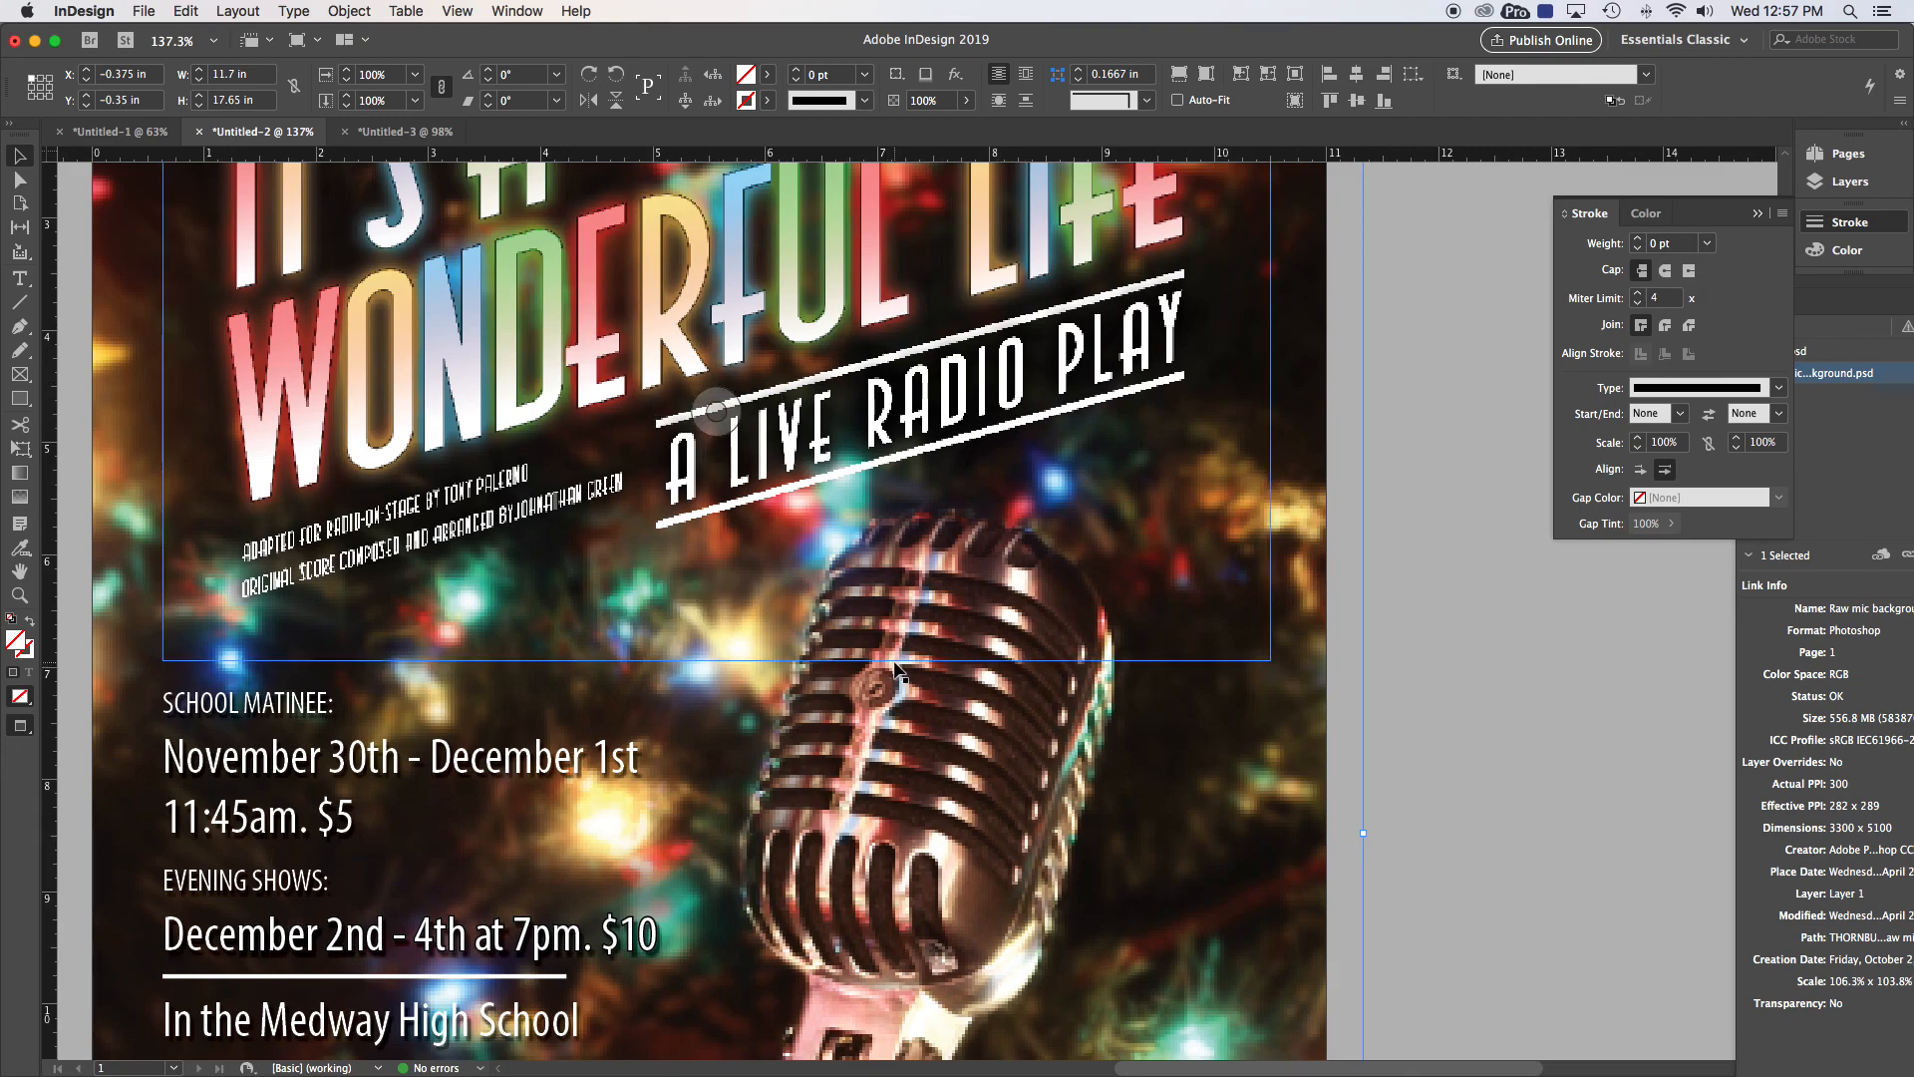
click(463, 11)
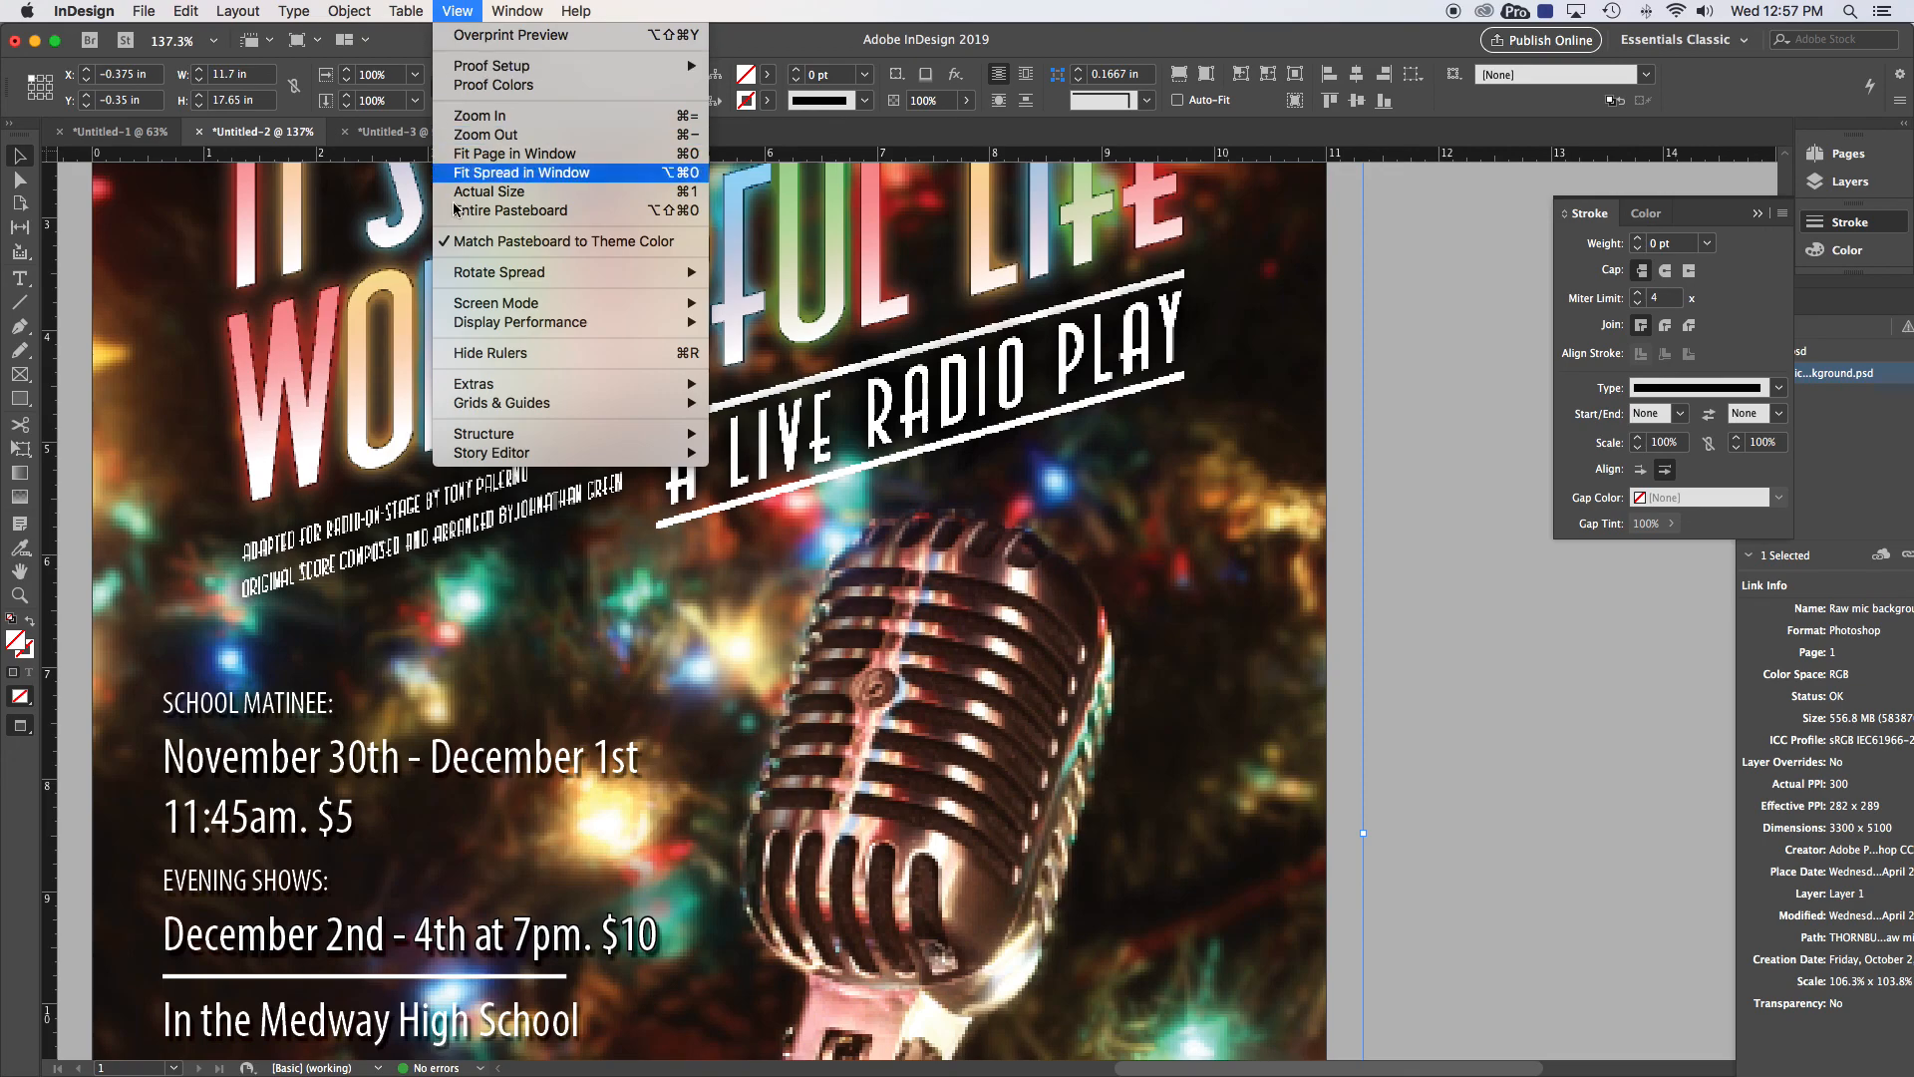
mouse_move(486, 326)
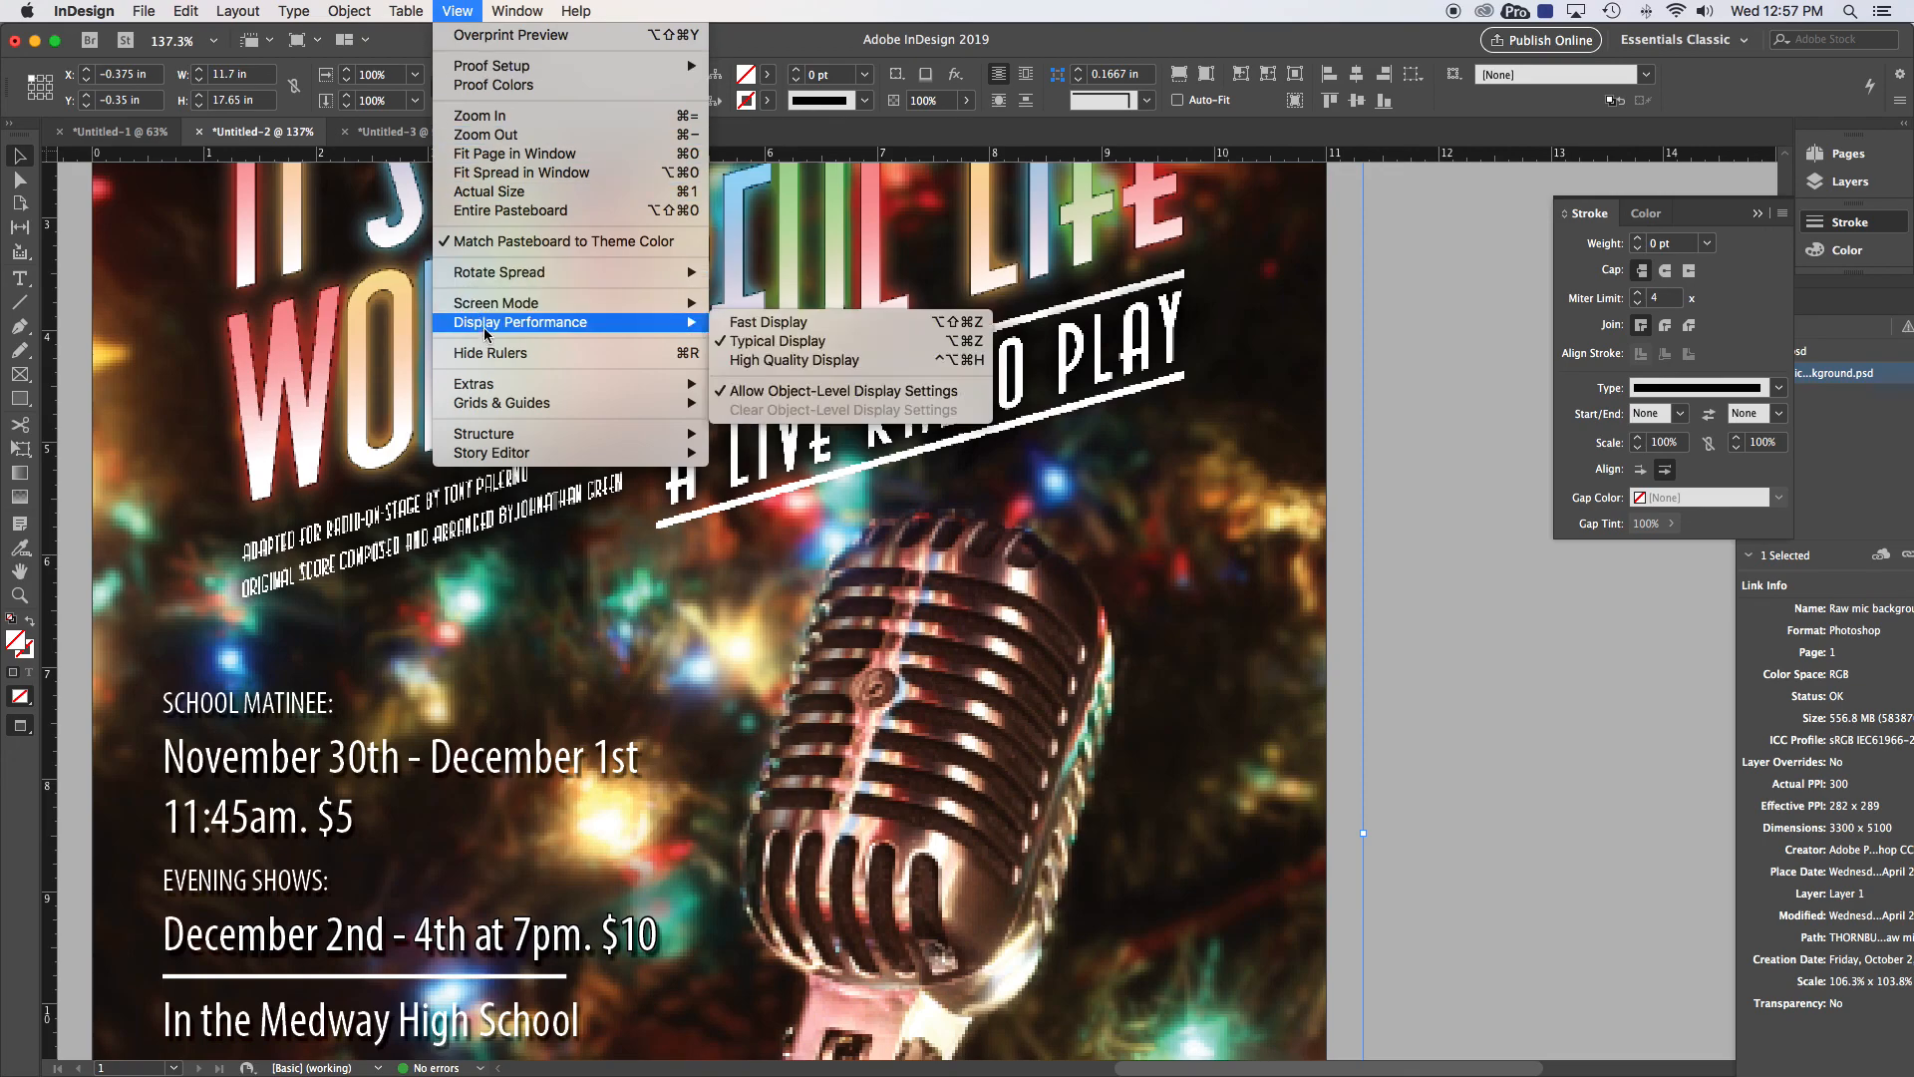
click(789, 365)
click(813, 506)
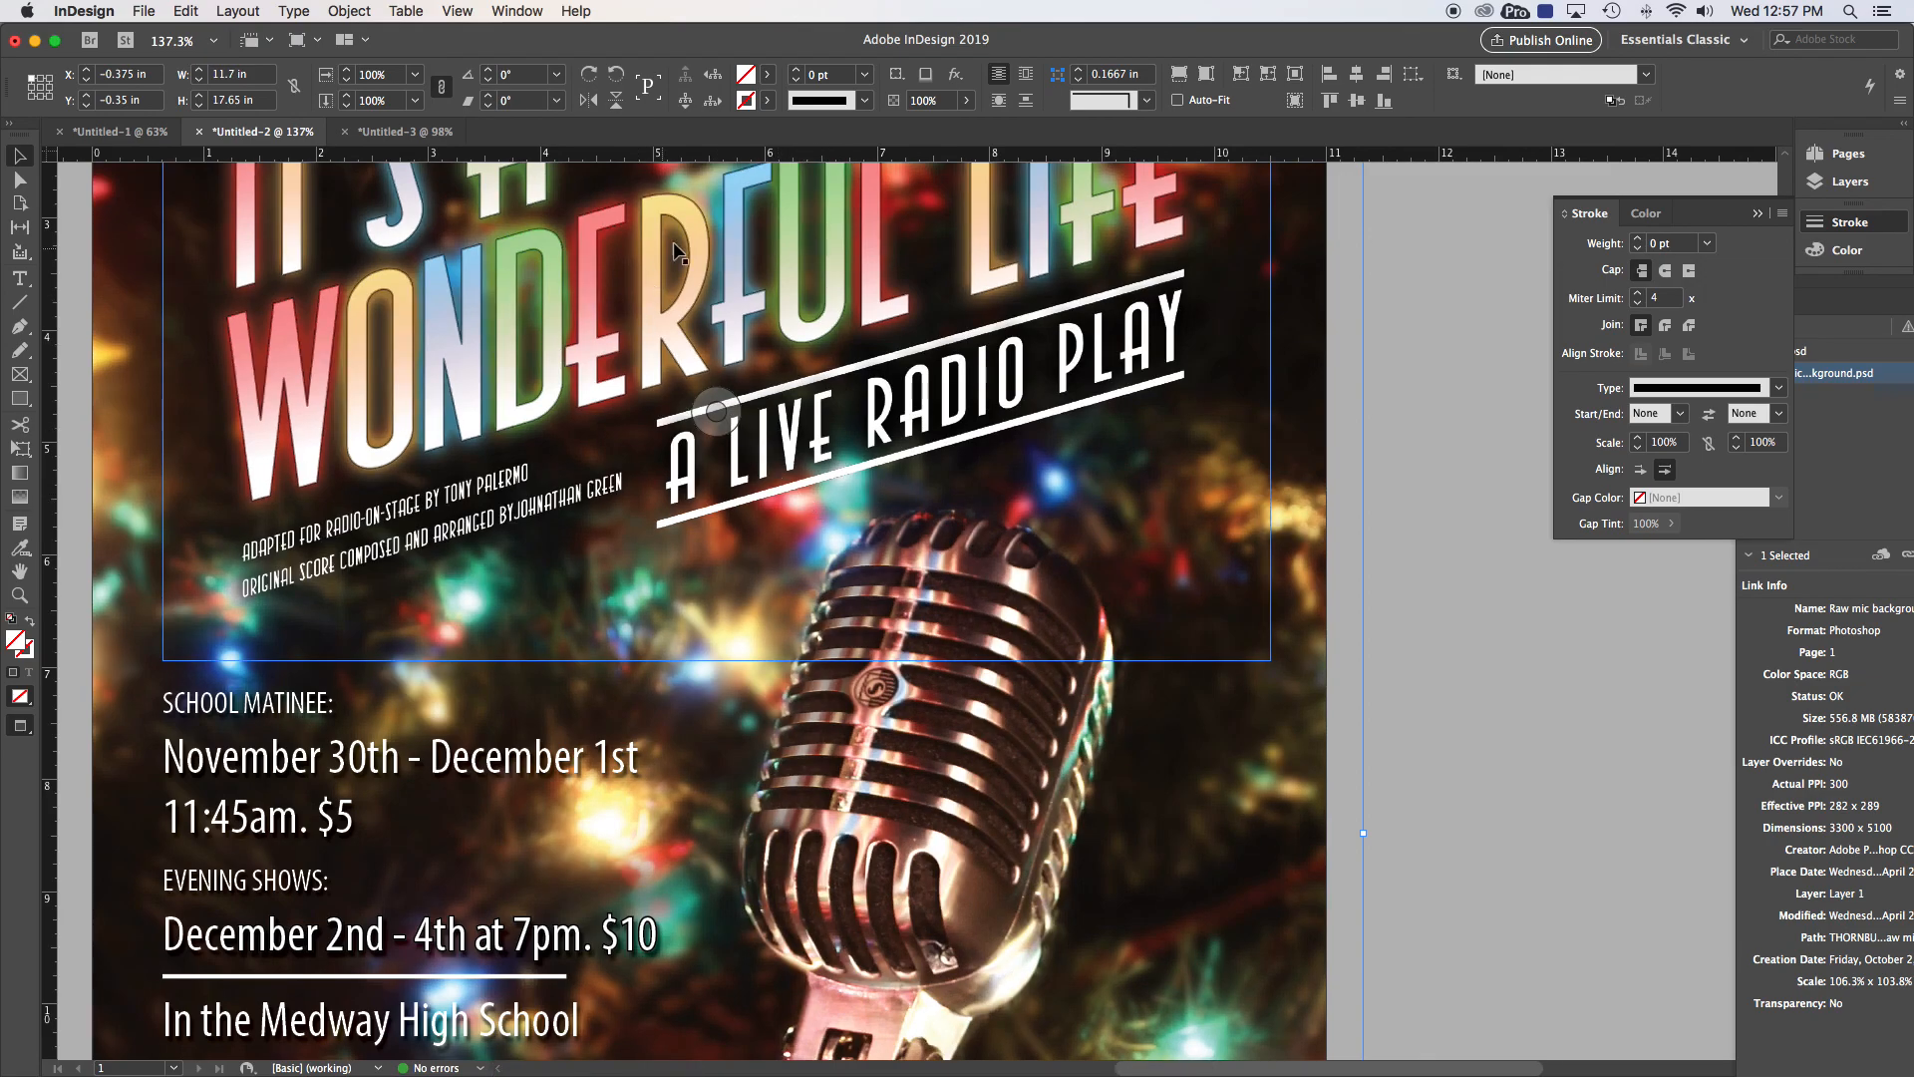
click(1406, 653)
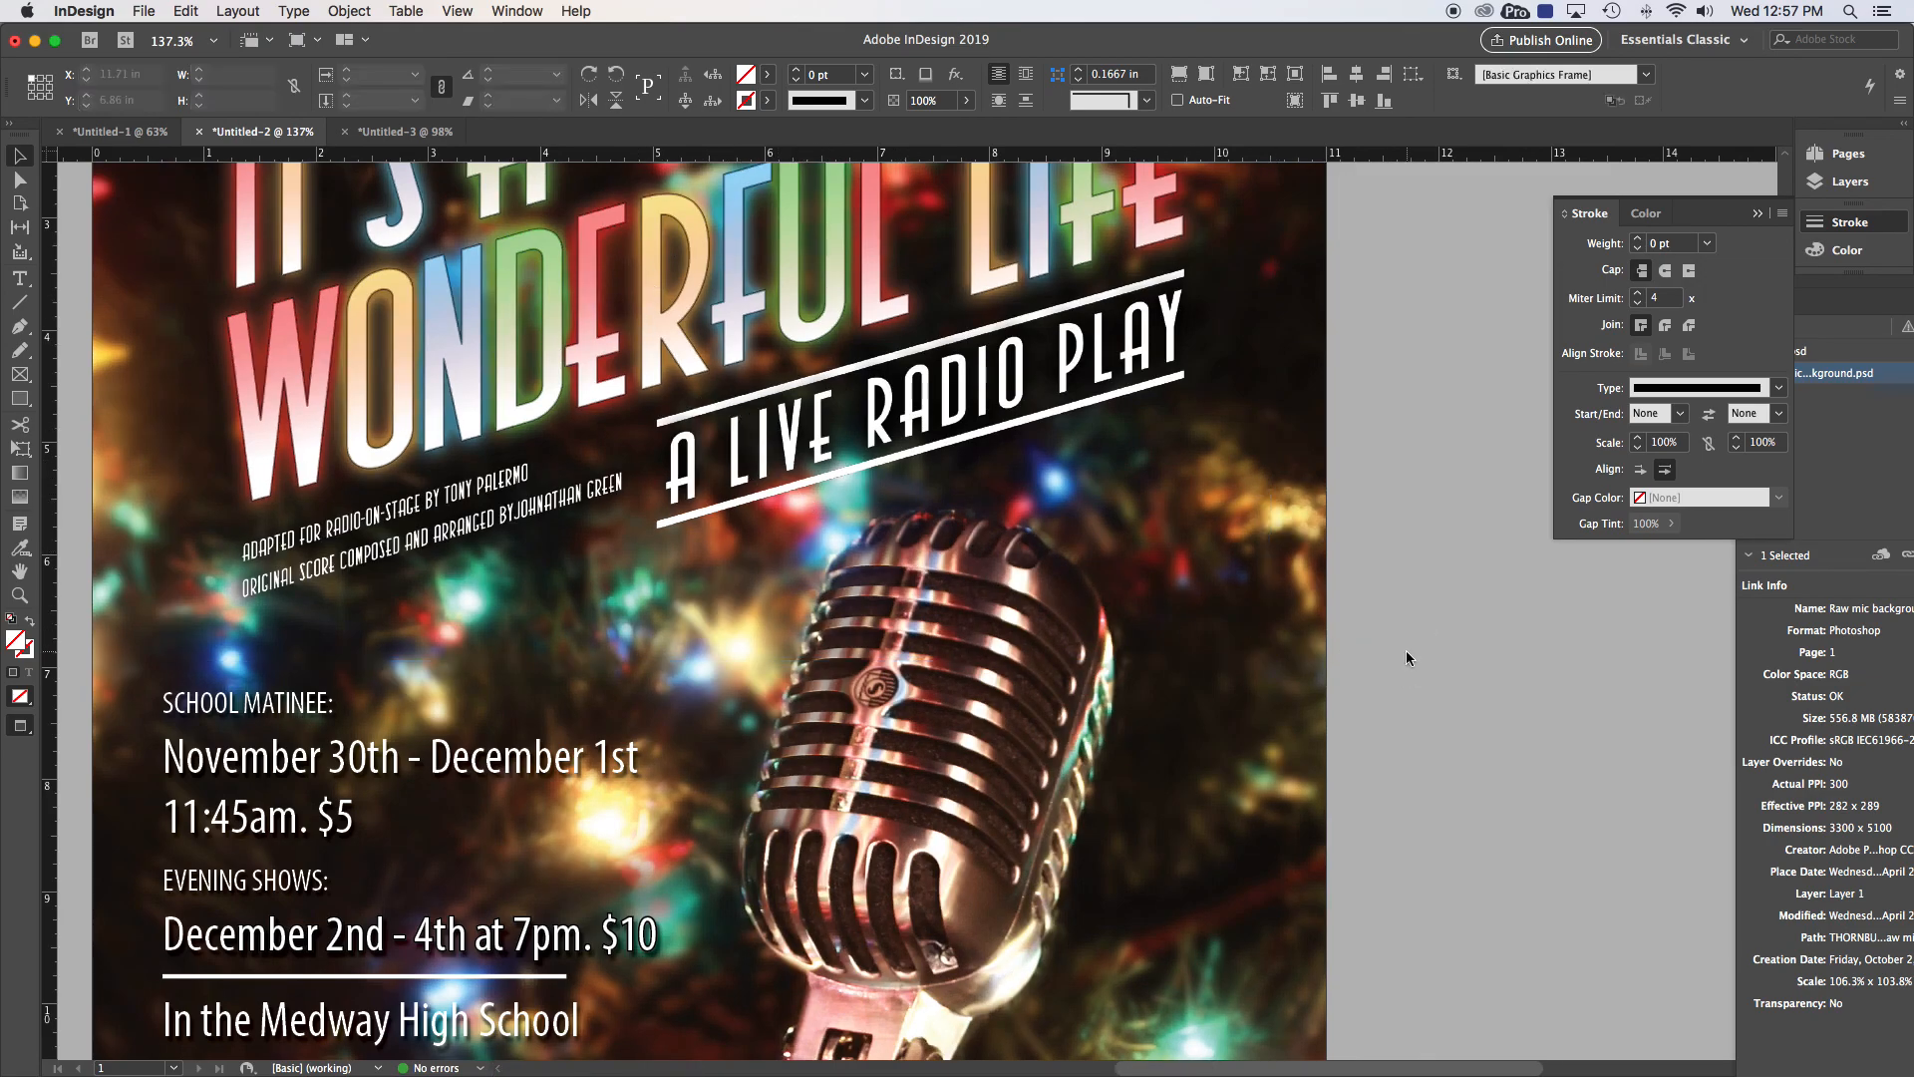
key(super+0)
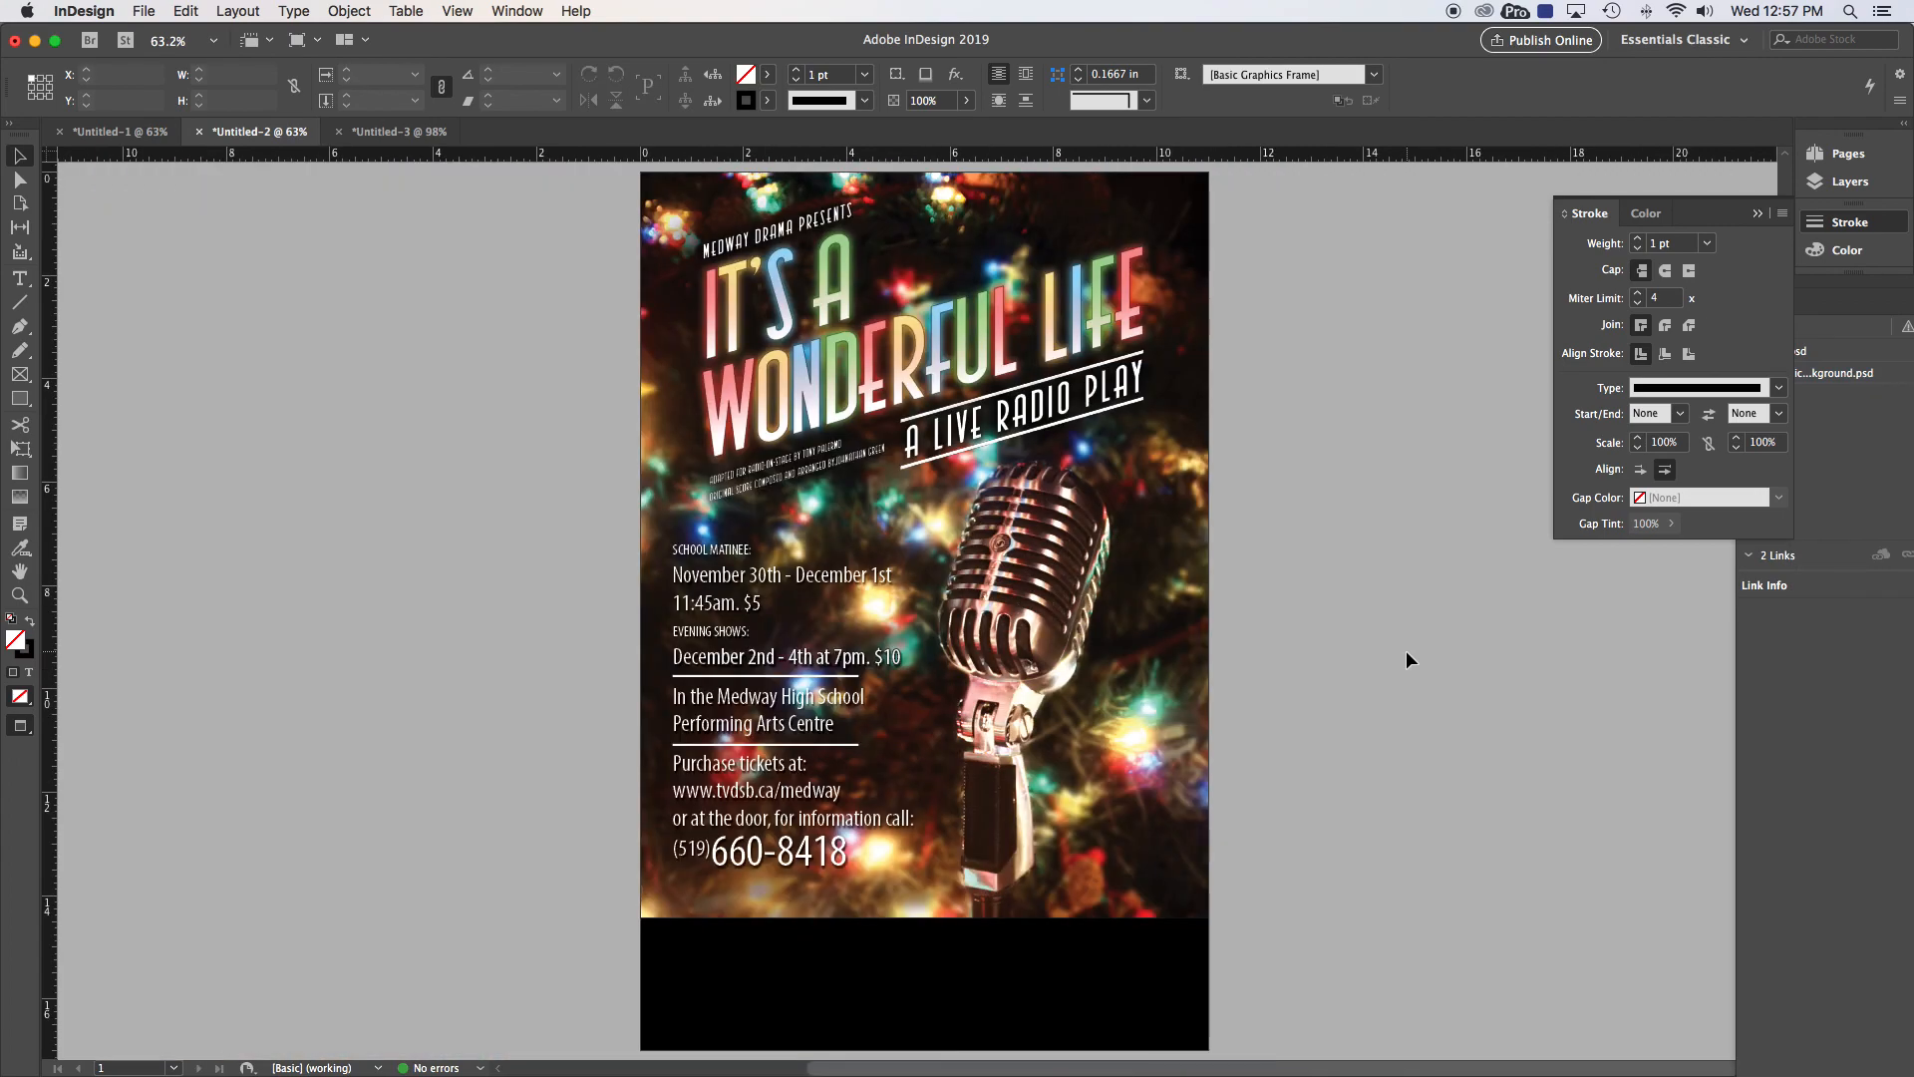